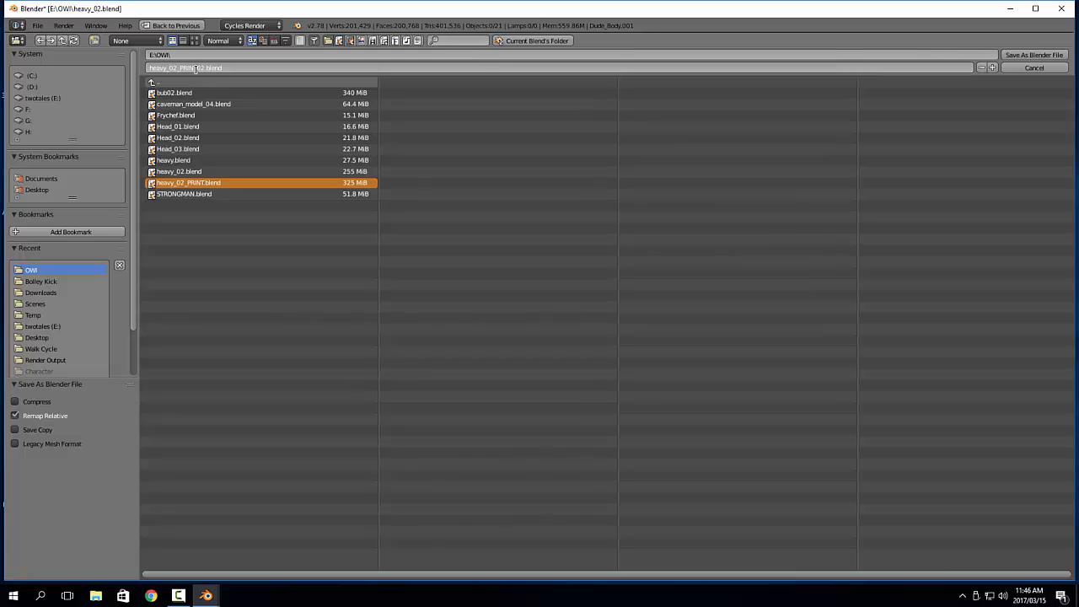
Save the scene under the new file name heavy_02_PRINT_02.blend in the E:\OWI folder
key("Return")
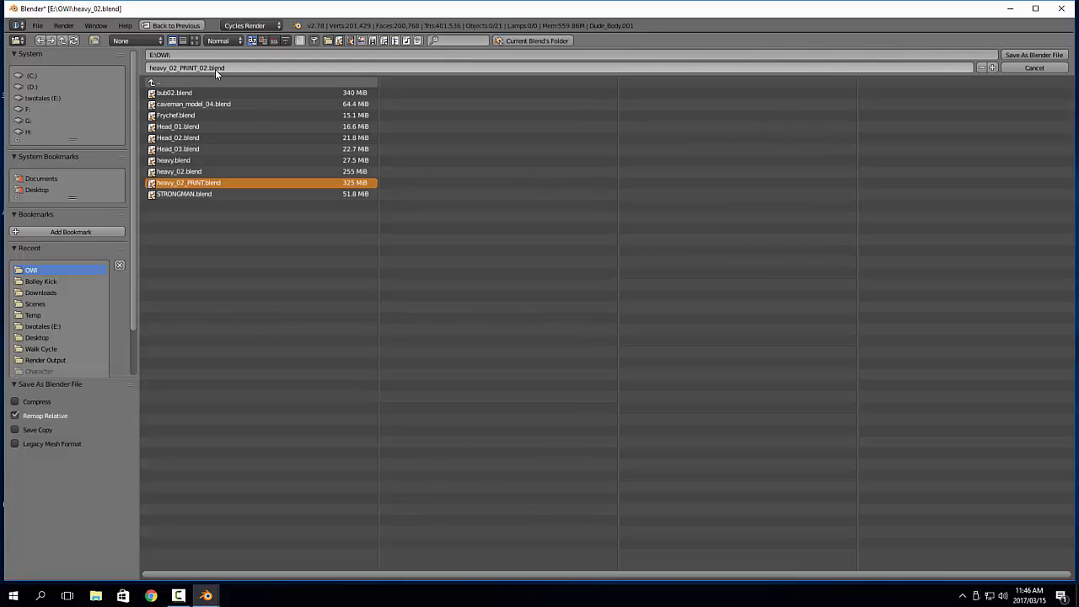
left_click(1021, 56)
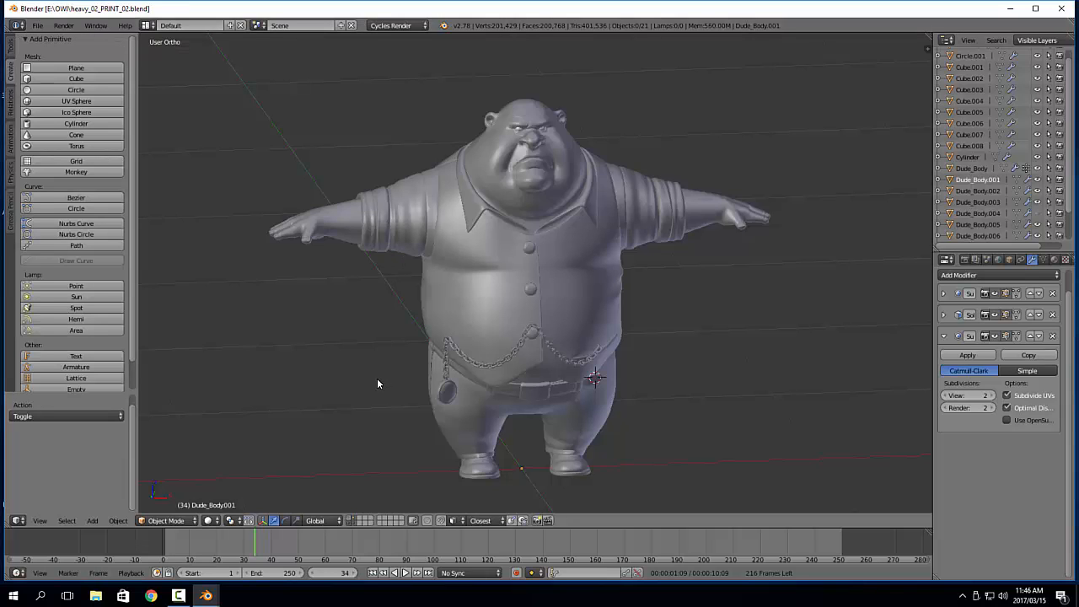
middle_click_drag(361, 374, 684, 374)
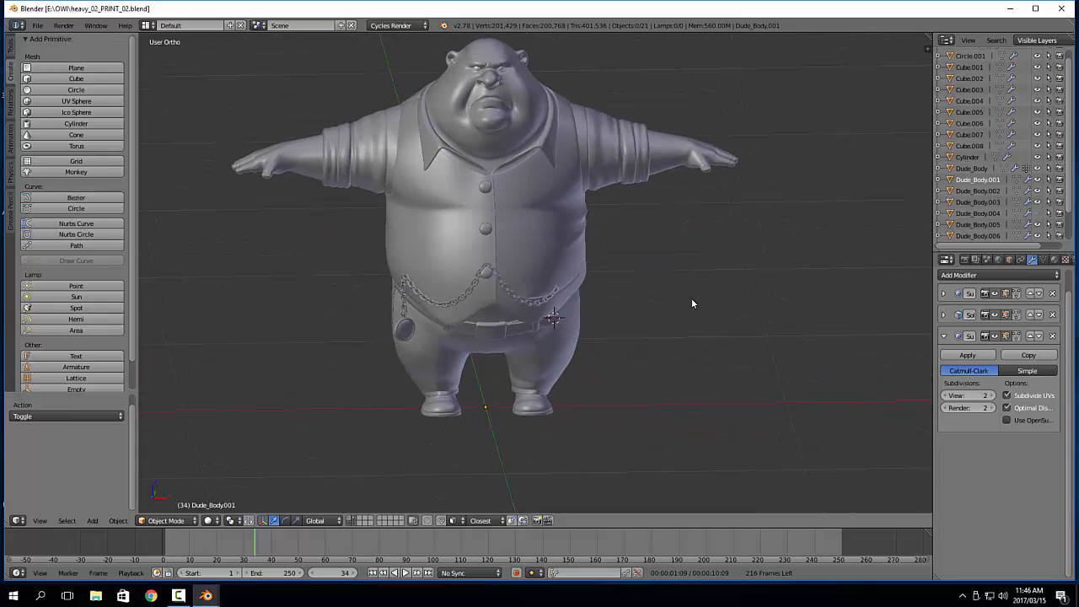
middle_click_drag(694, 304, 631, 314)
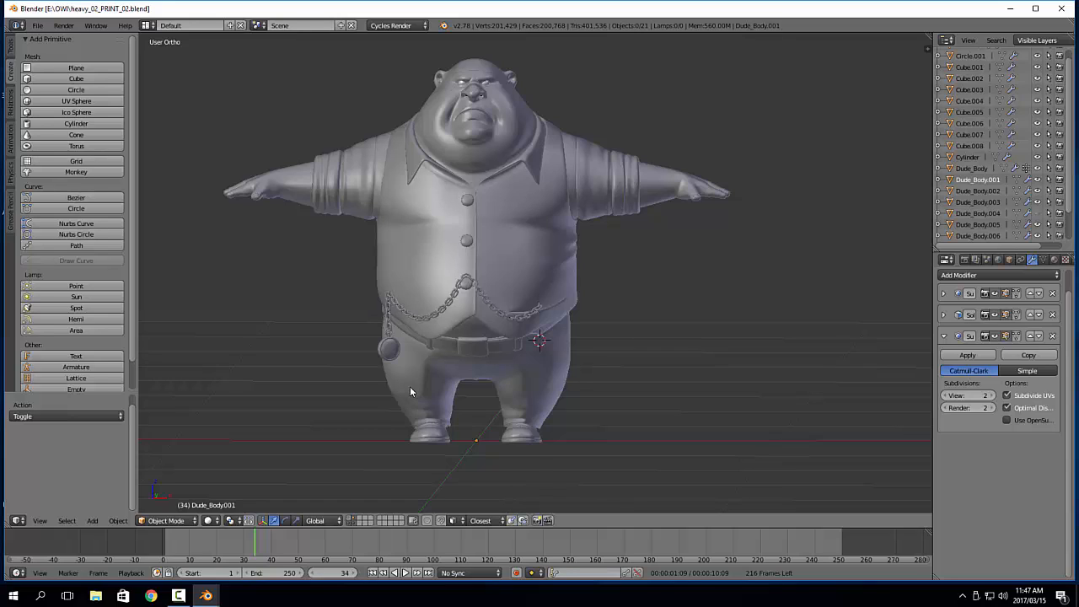
middle_click_drag(464, 368, 334, 323)
middle_click_drag(666, 351, 670, 323)
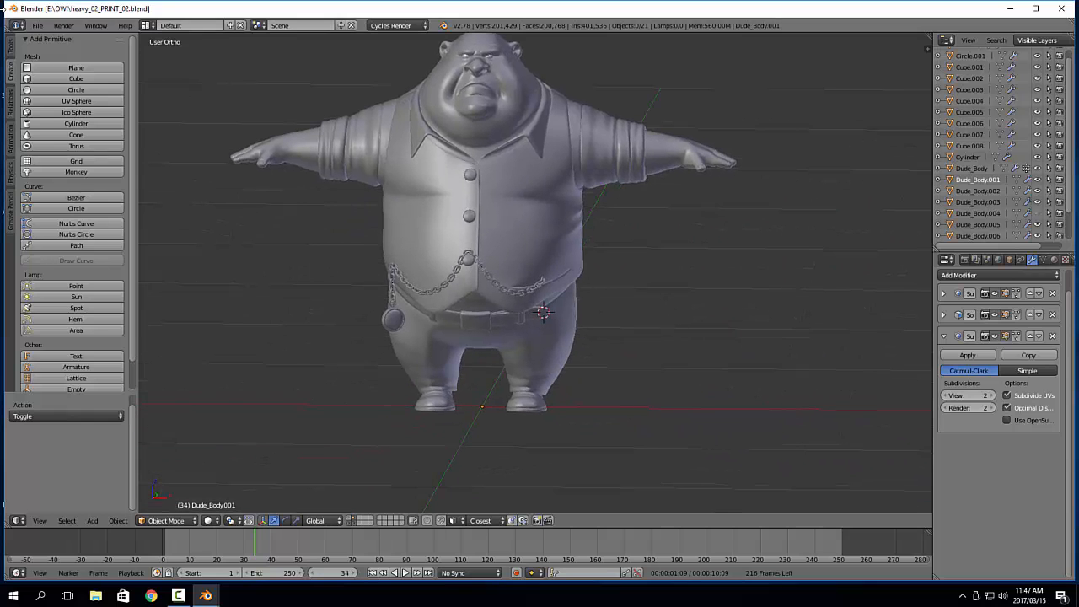
Look up the Rigify add-on in the user preferences by searching for "rig", and close the preferences
left_click(37, 25)
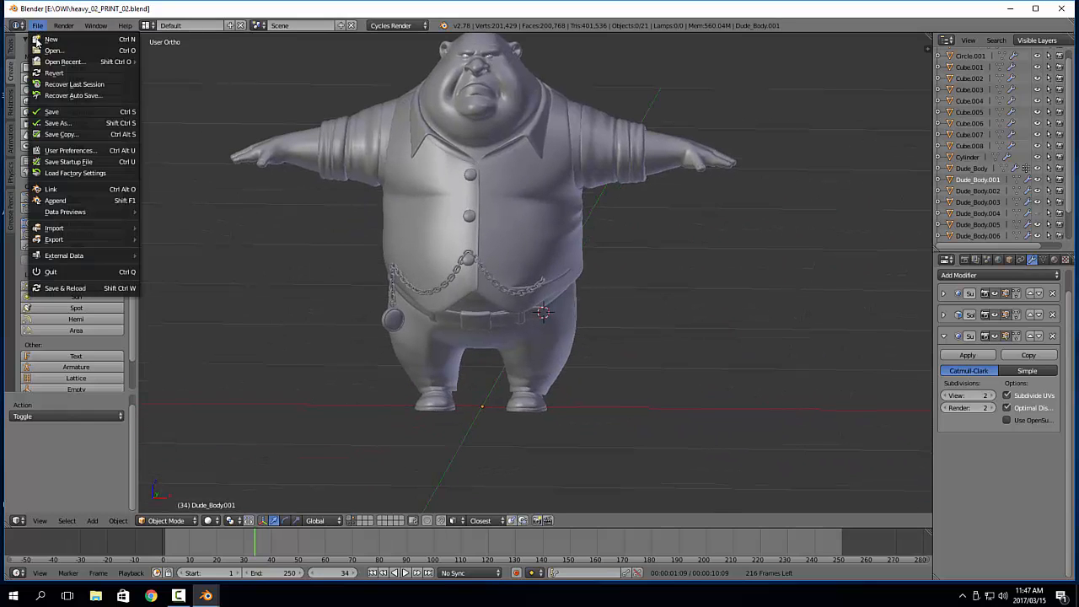
left_click(70, 150)
left_click(62, 58)
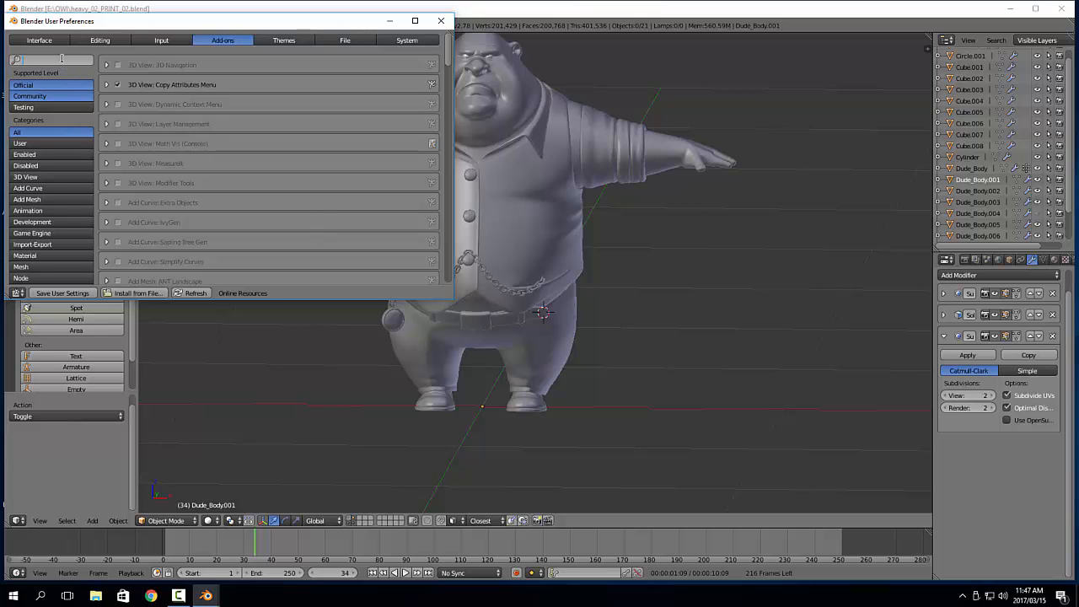
type("rig")
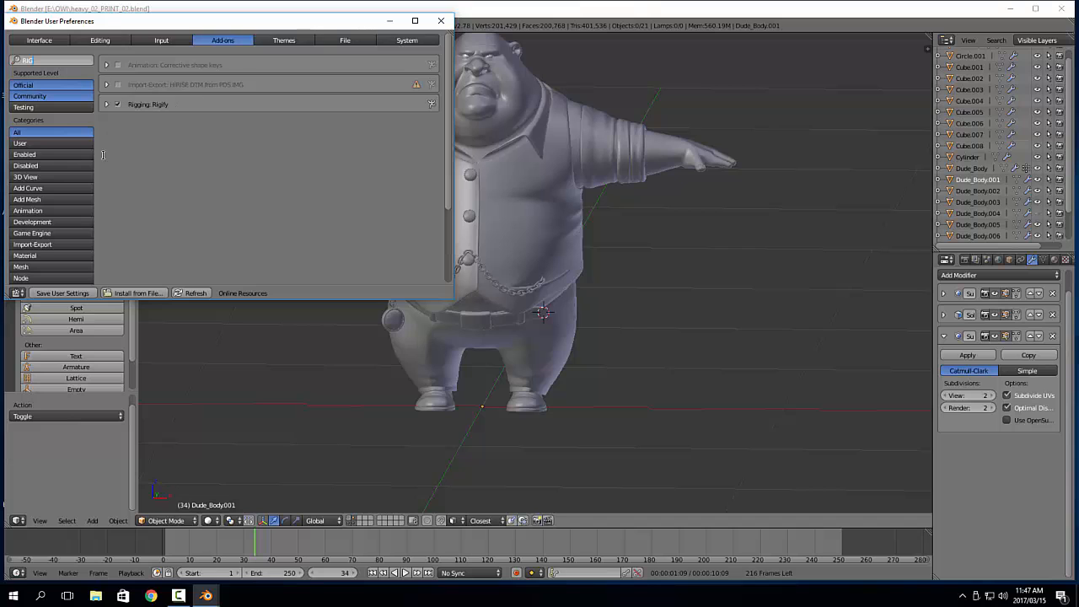
left_click(442, 21)
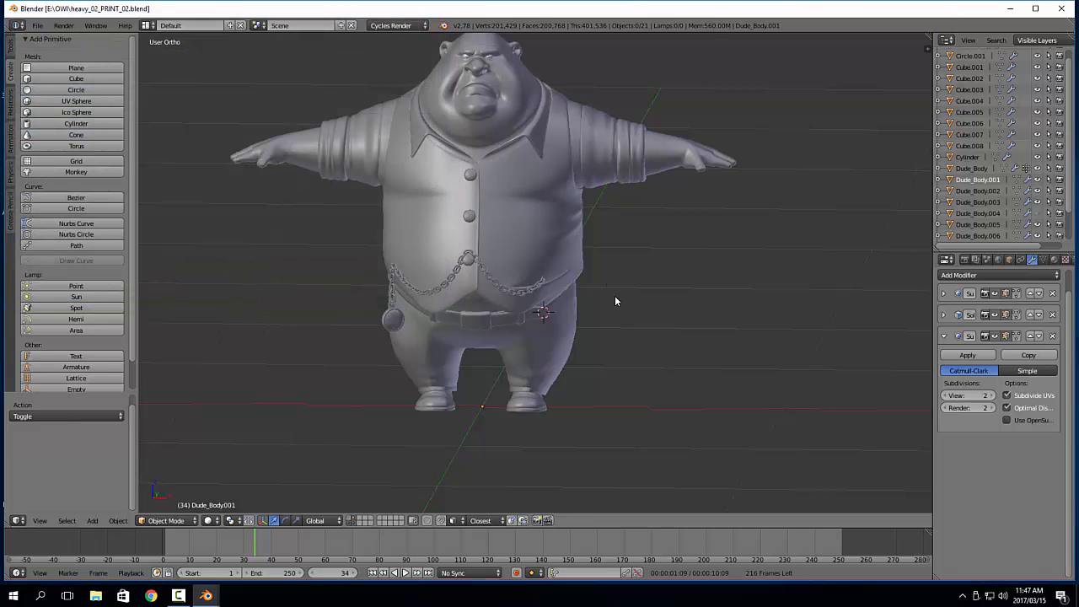
Reset the 3D cursor to the scene origin and add a Human (Meta-Rig) armature there
middle_click_drag(643, 308, 649, 302, "shift")
key("shift+c")
key("shift+a")
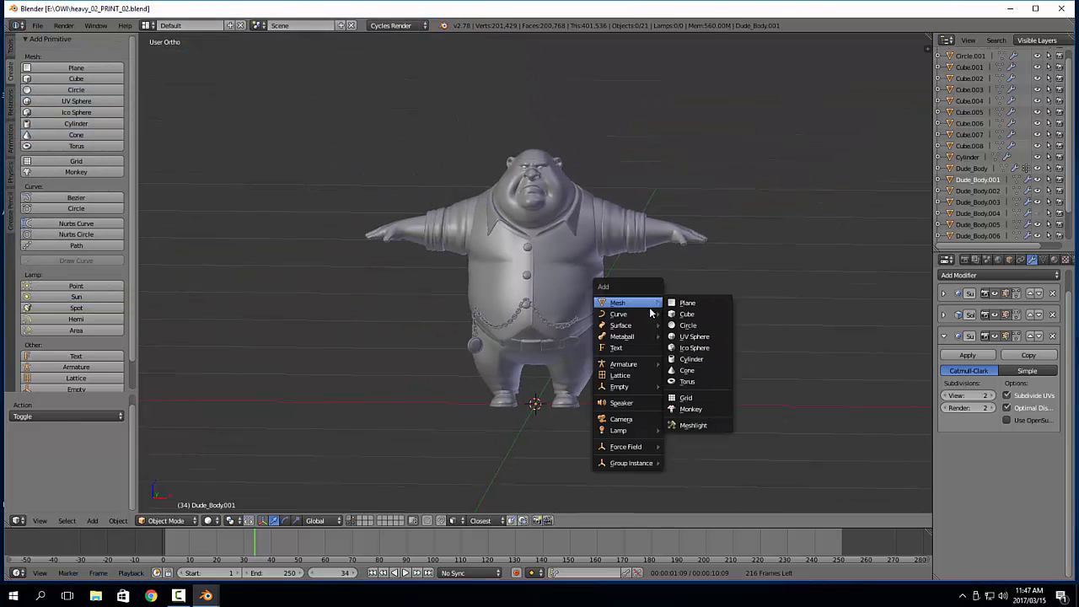
mouse_move(654, 368)
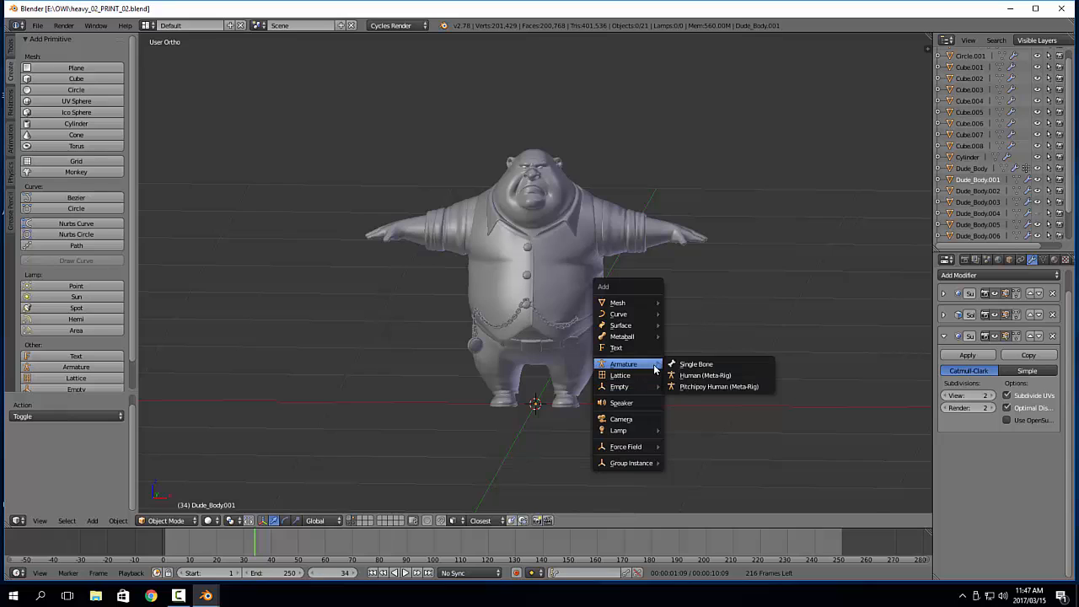
left_click(697, 381)
Isolate the metarig in local view to inspect its bones, and return to the full scene
middle_click_drag(692, 358, 755, 320)
key("KP_Divide")
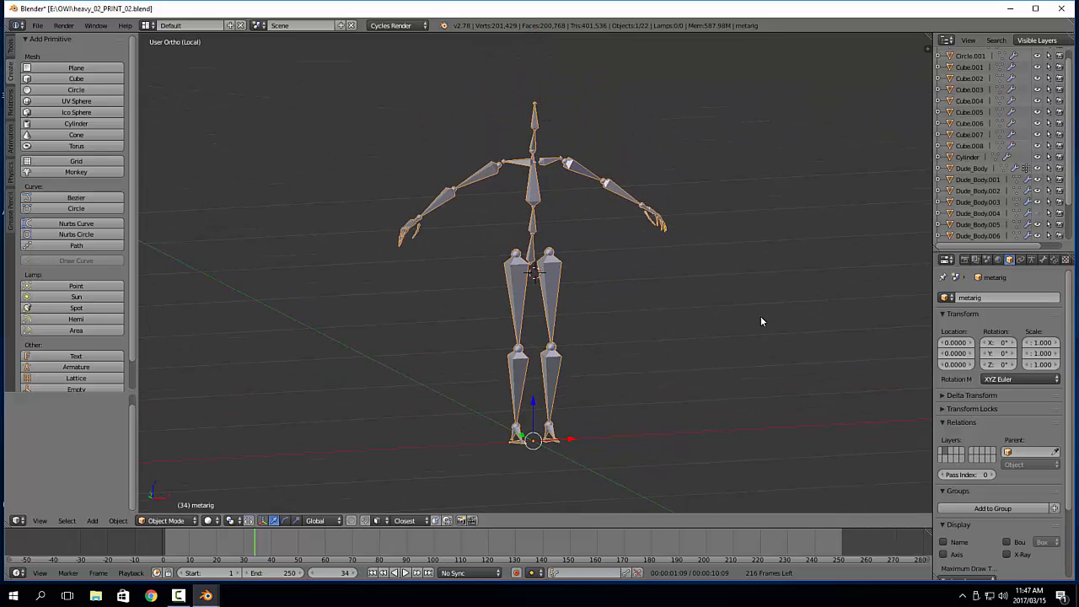
key("KP_Divide")
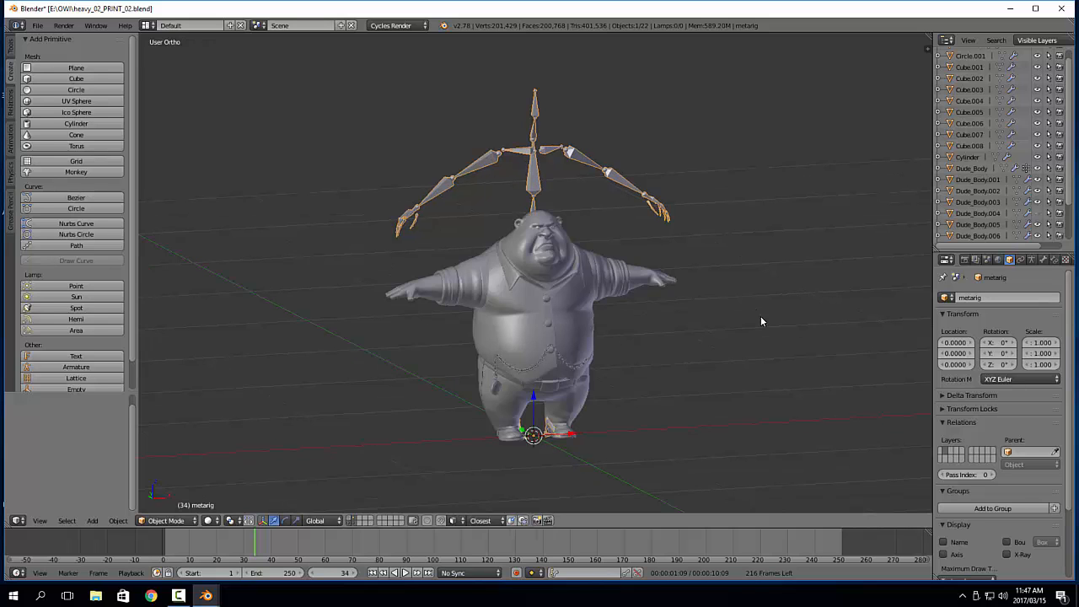
From the front view, turn on X-Ray display for the metarig and switch it to Edit Mode
key("KP_1")
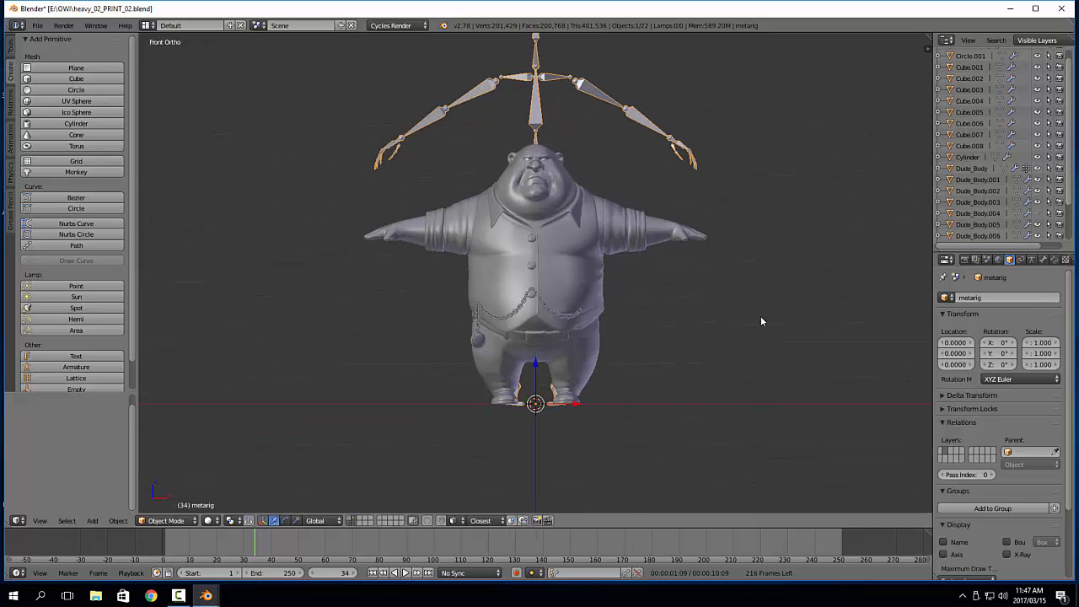
middle_click_drag(711, 268, 667, 316, "shift")
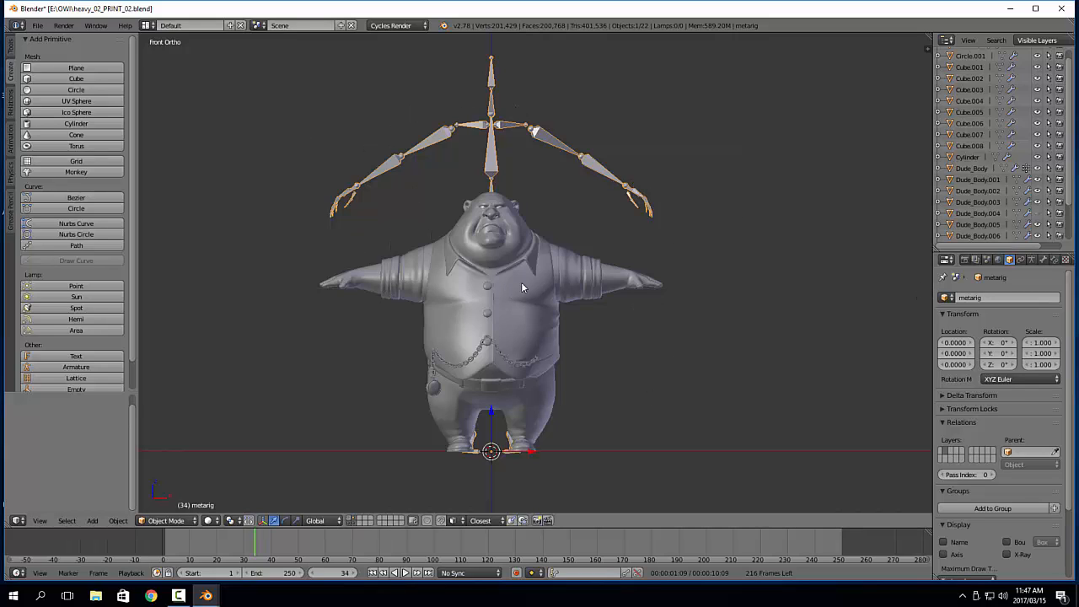
left_click(1032, 260)
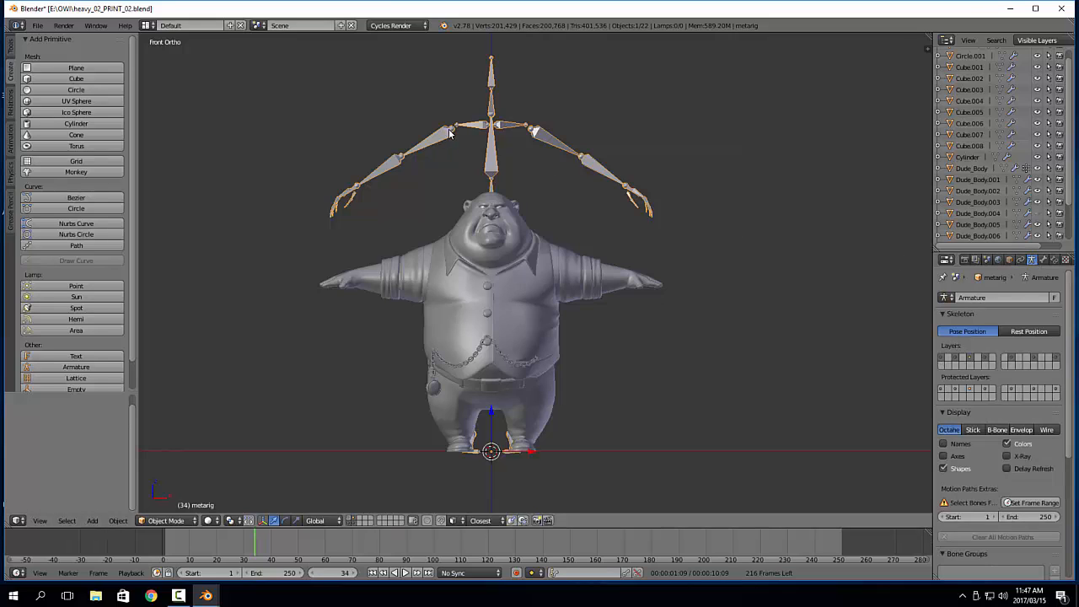
left_click(1016, 457)
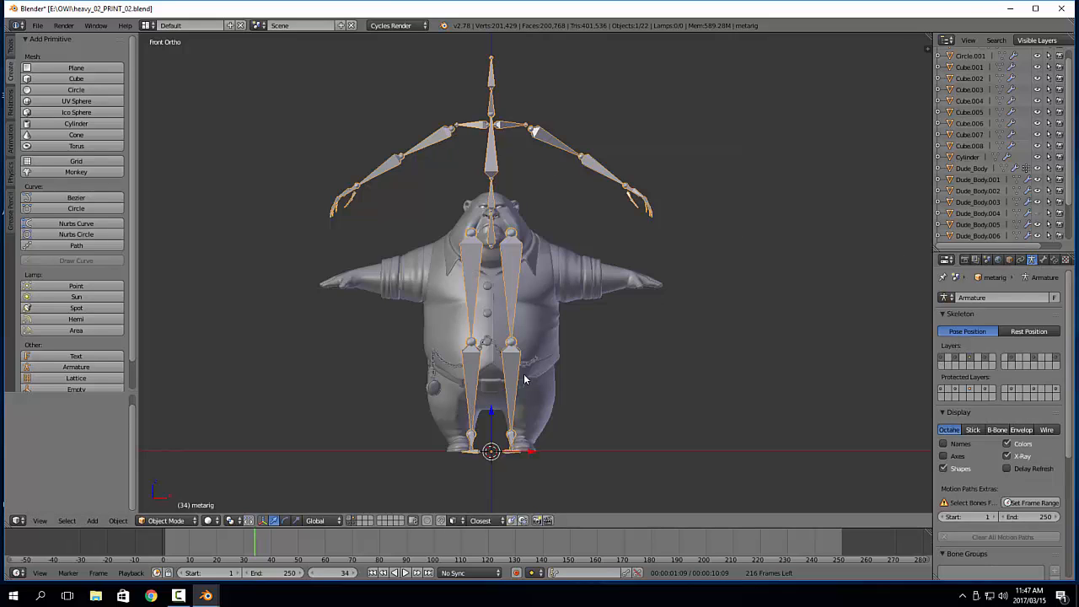
key("Tab")
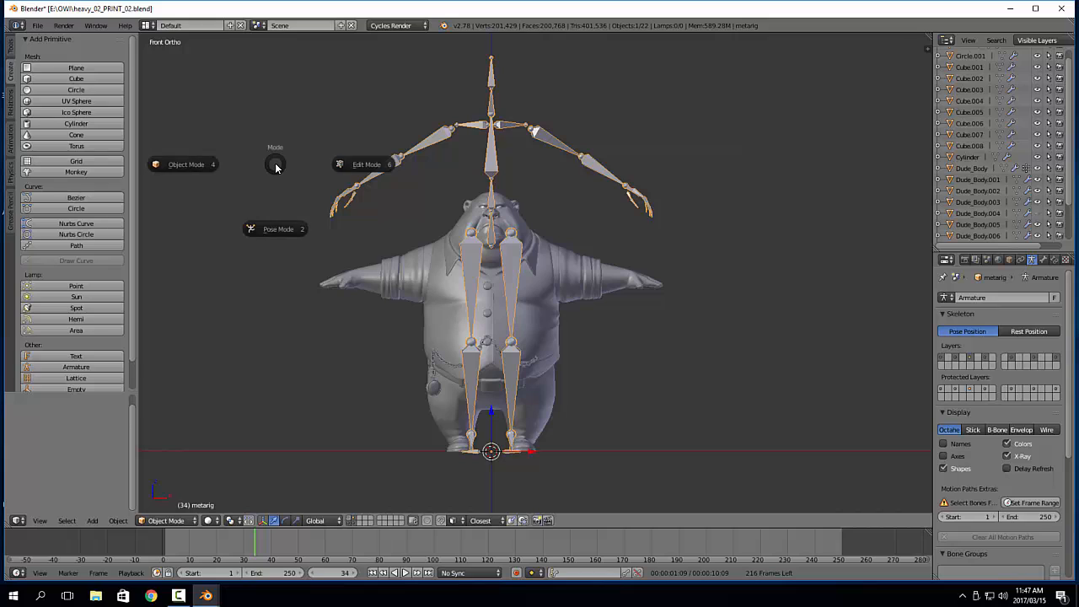
left_click(354, 164)
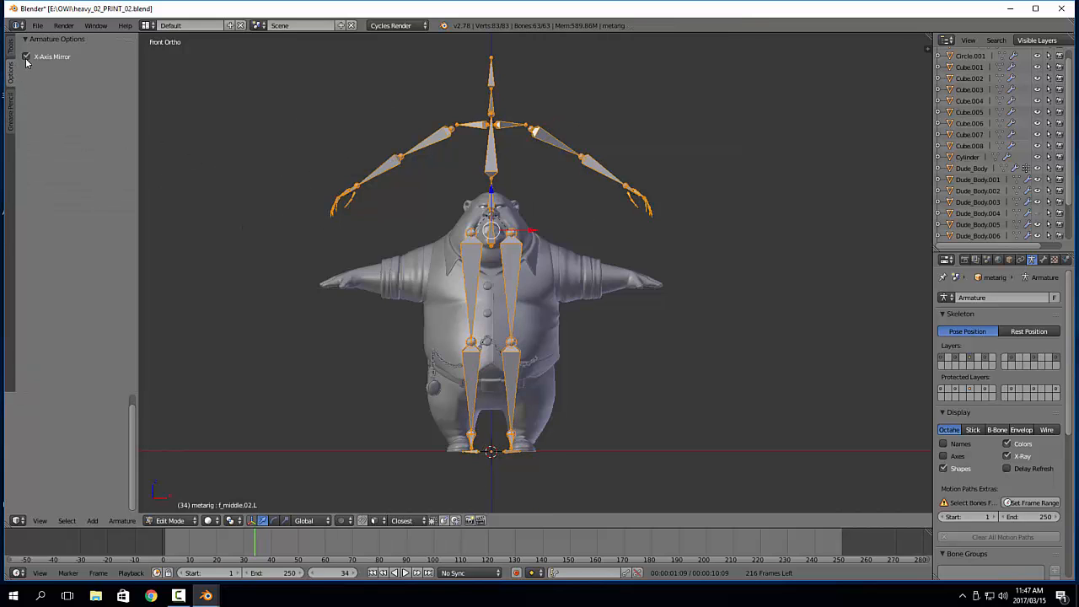
Test moving the left upper arm bone, cancel the move, and enable X-Axis Mirror for the armature
right_click(551, 140)
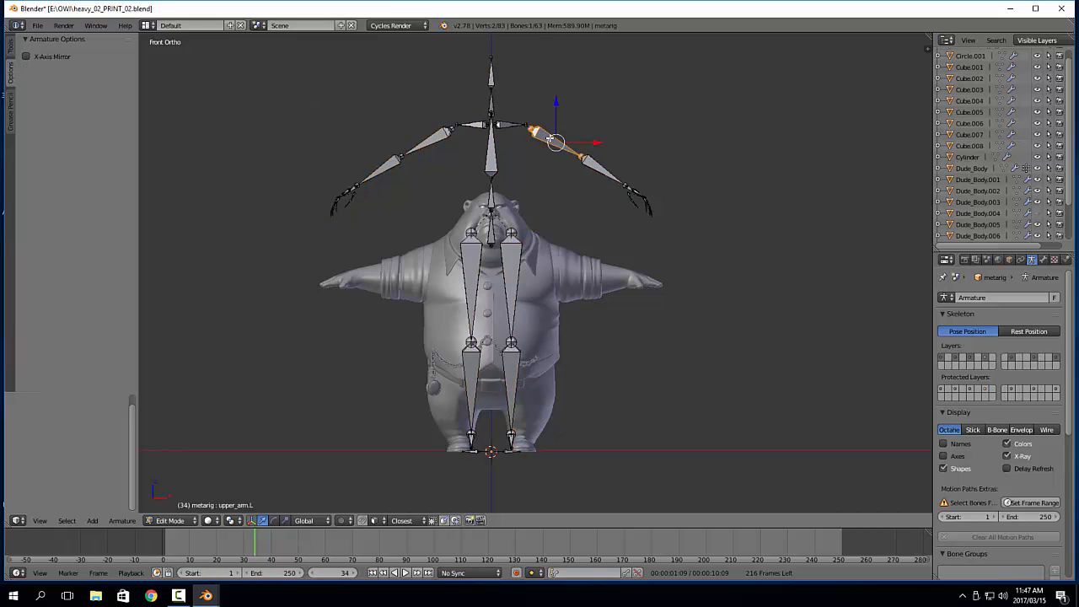
key("g")
right_click(597, 80)
left_click(45, 58)
Select all bones of the metarig and scale them uniformly to 0.631 about the 3D cursor to match the character's height
middle_click_drag(653, 278, 631, 266, "shift")
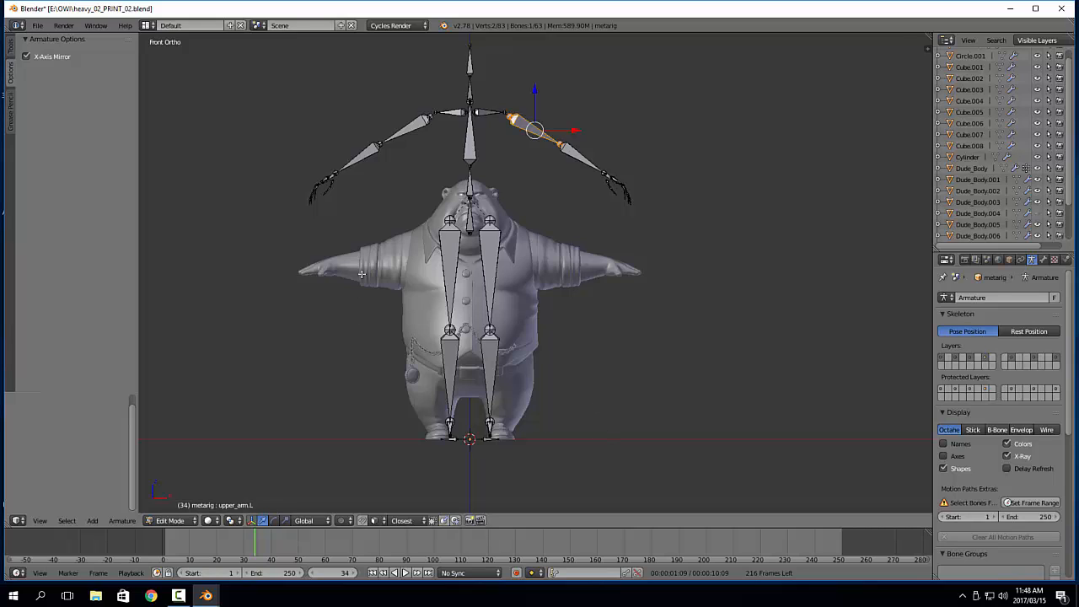
key("a")
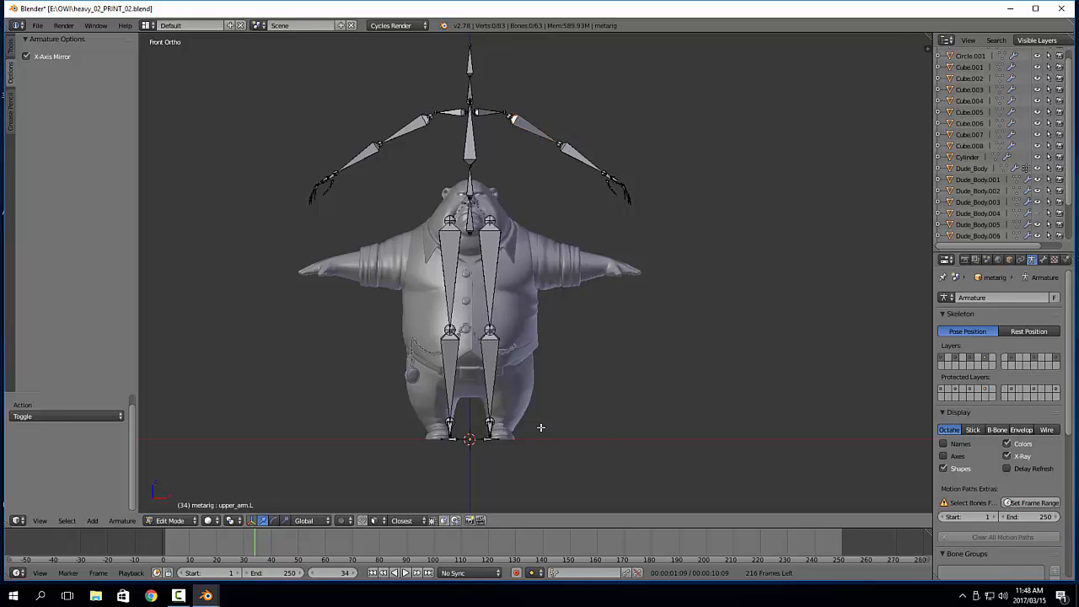
key("a")
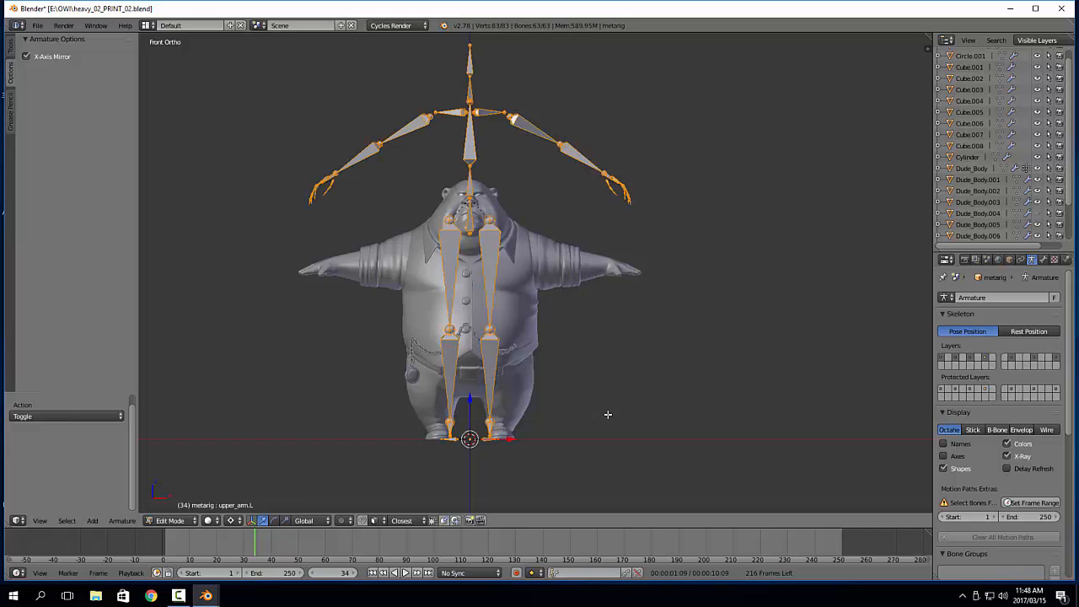
key("s")
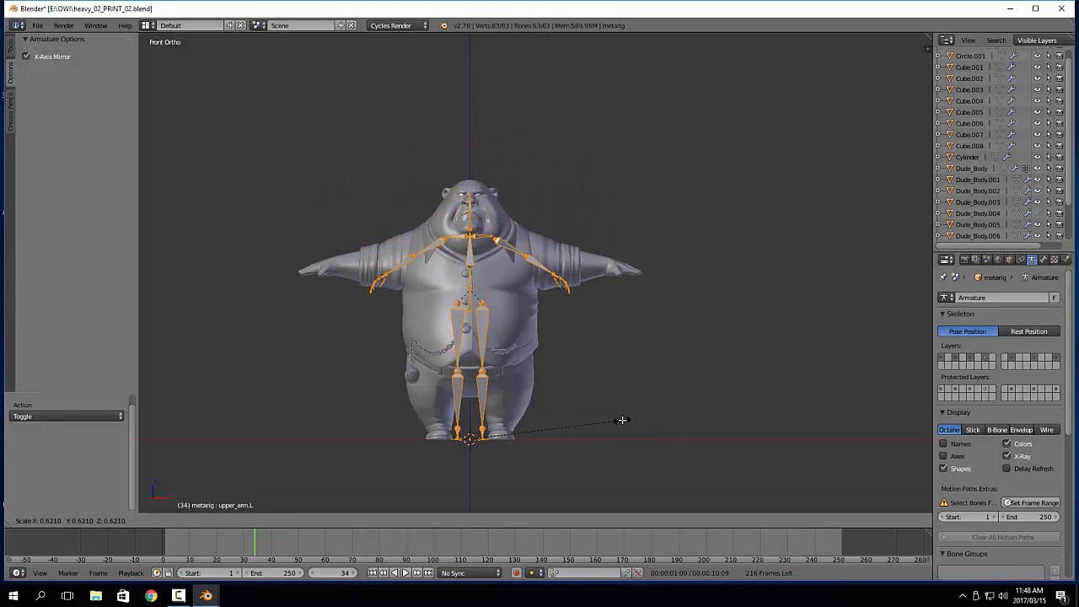
left_click(624, 419)
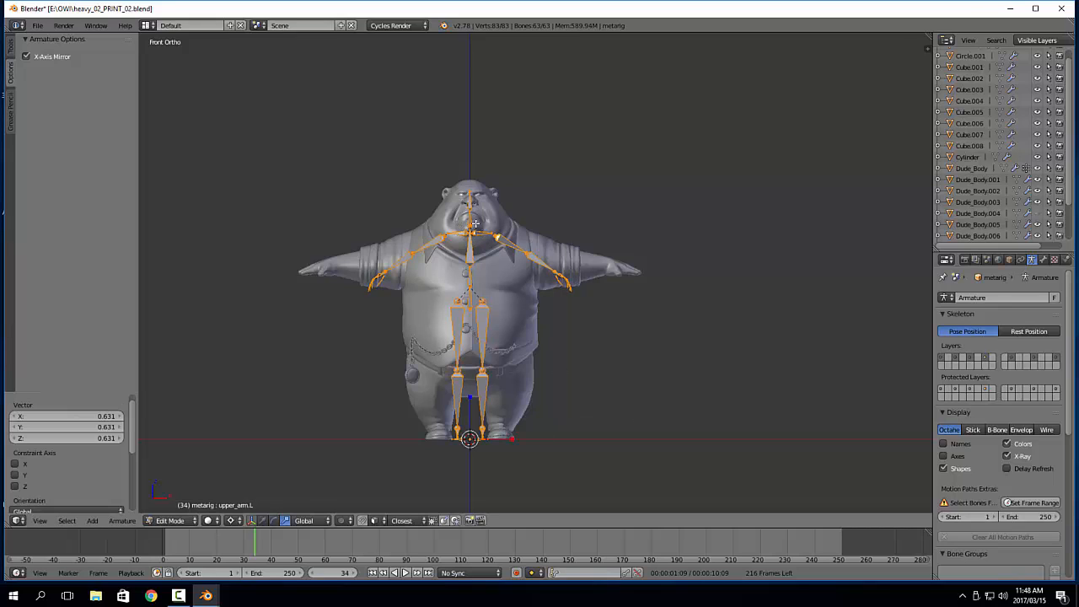
Select all the left leg bones, set the pivot to Median Point, and move them 0.090 along X into the character's leg
scroll(530, 423, "up", 4)
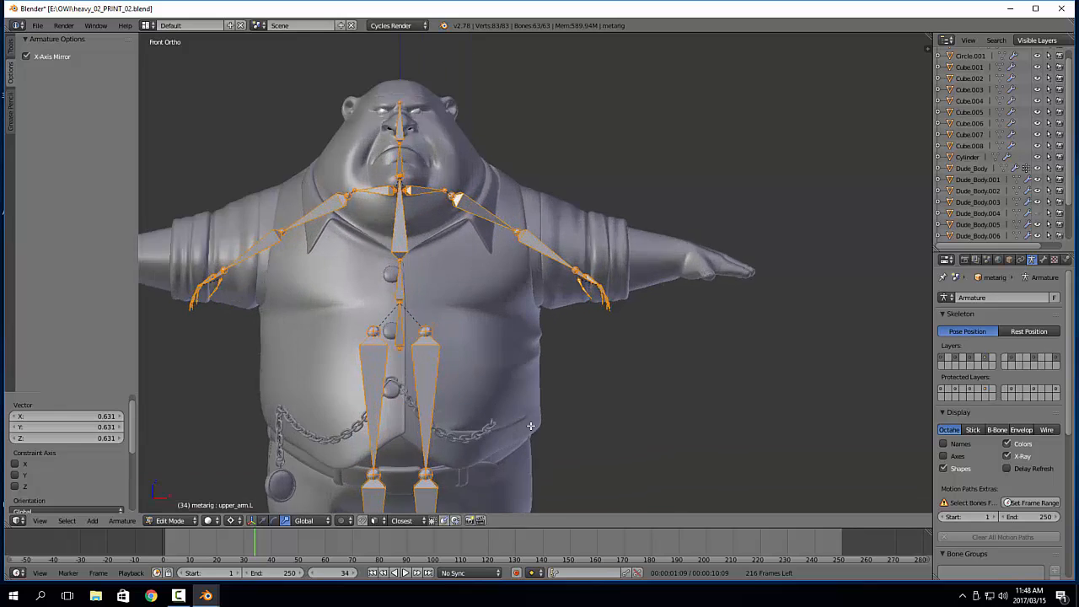
middle_click_drag(529, 423, 605, 246, "shift")
middle_click_drag(597, 342, 596, 336, "shift")
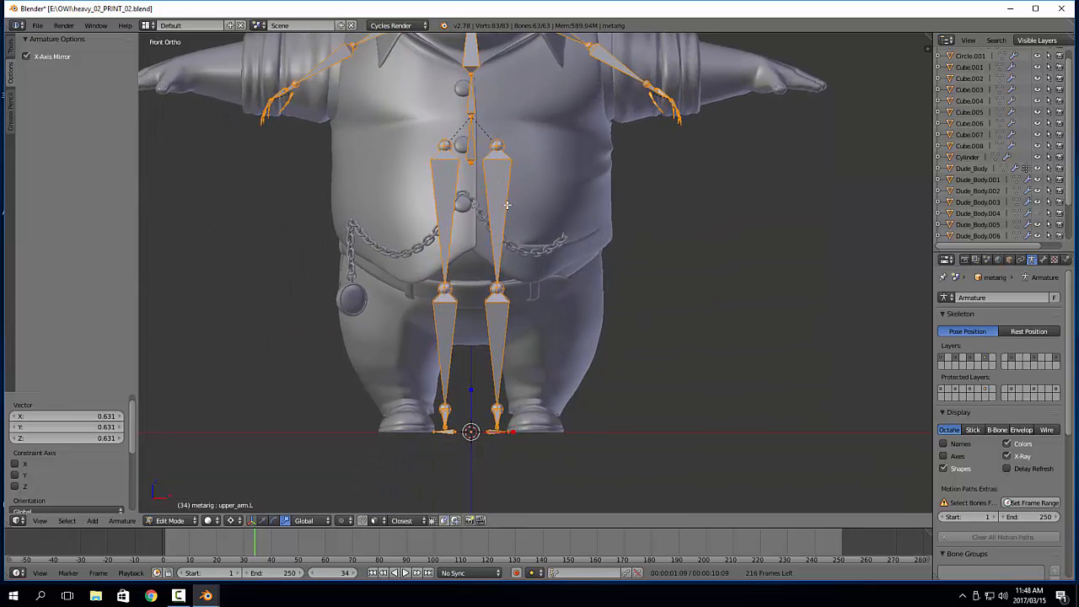
middle_click_drag(542, 198, 544, 295, "shift")
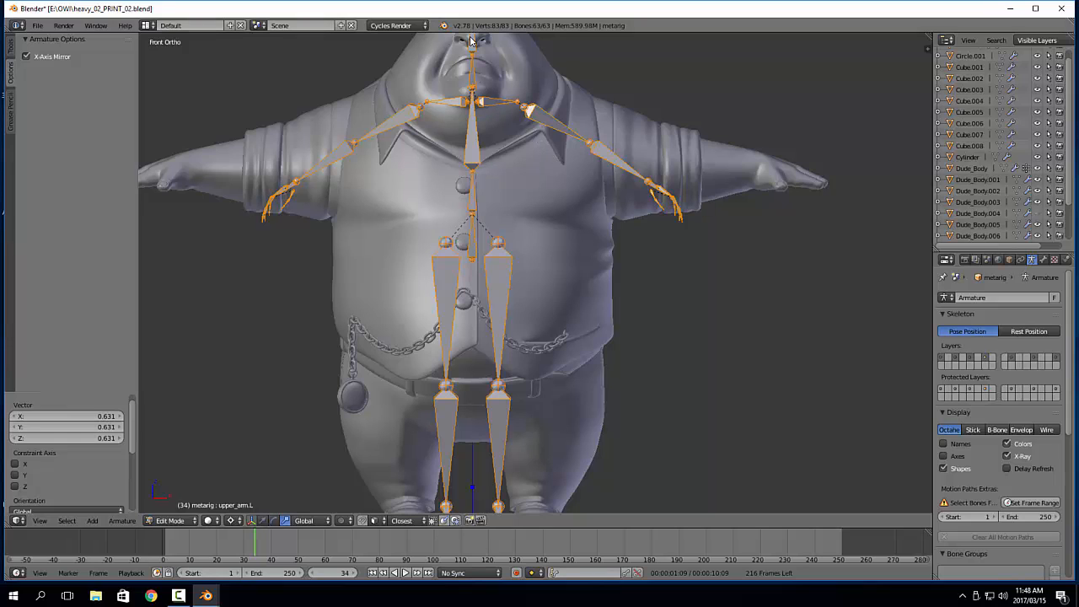
middle_click_drag(493, 106, 491, 178, "shift")
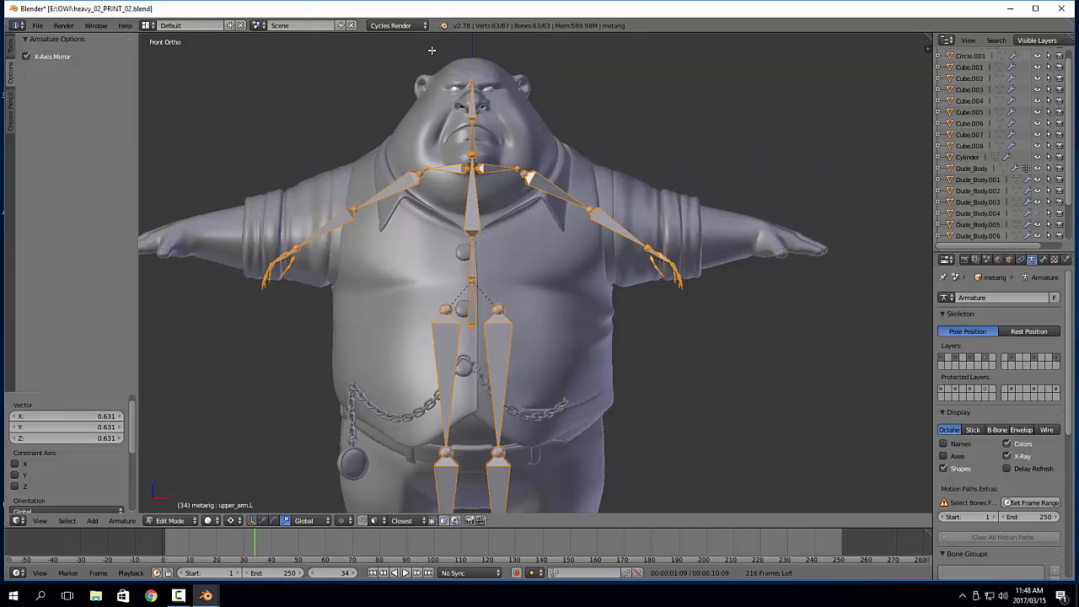
middle_click_drag(525, 347, 541, 203, "shift")
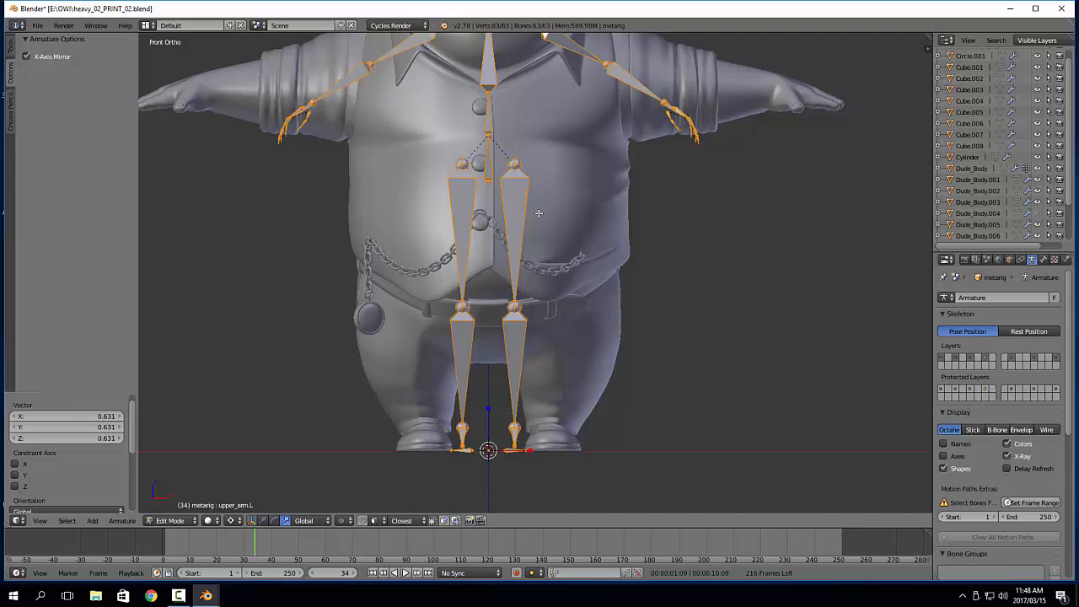
middle_click_drag(511, 334, 493, 331, "shift")
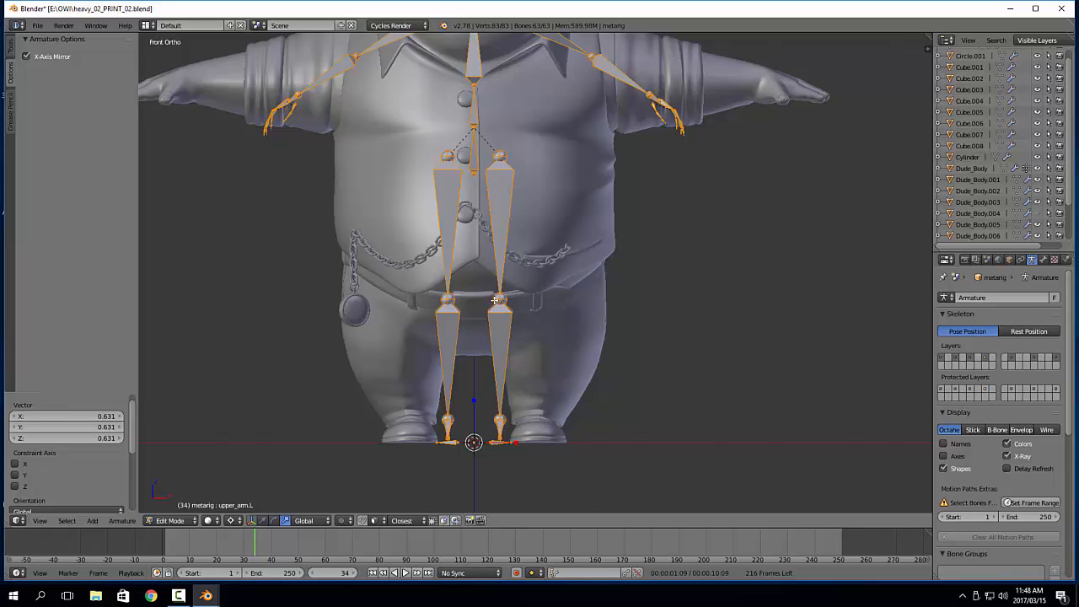
left_click_drag(485, 146, 530, 496)
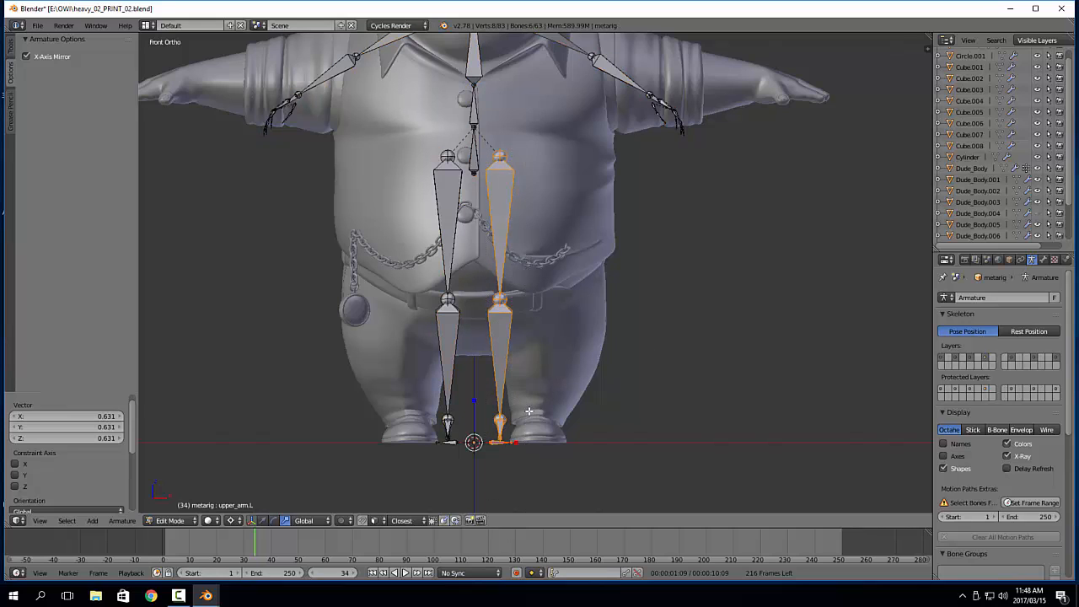
key("w")
key("ctrl+comma")
left_click_drag(552, 385, 580, 383)
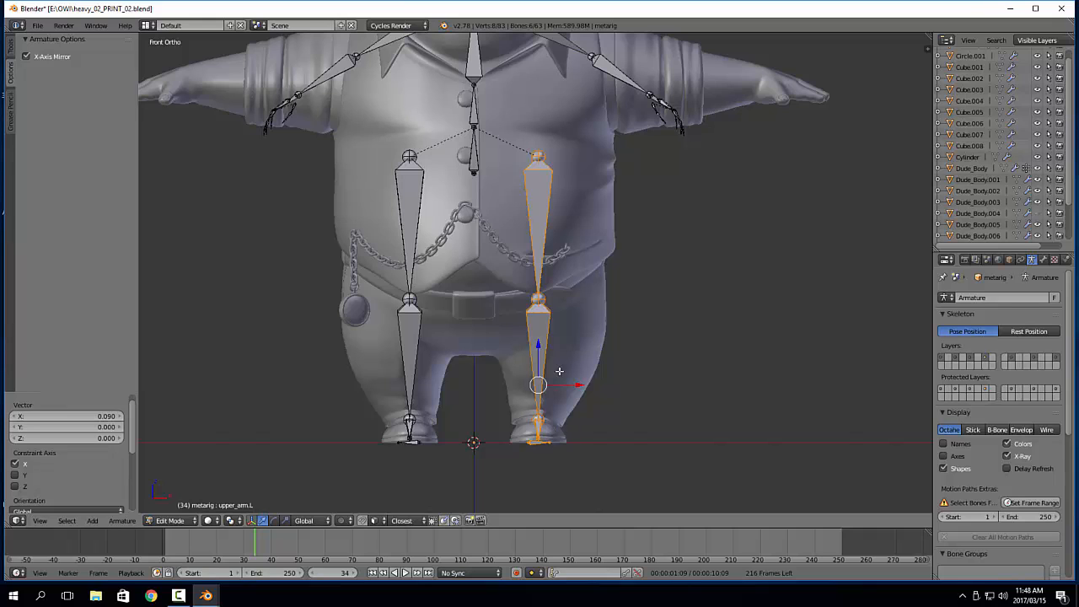
Move the left knee joint by -0.185 along Z to the character's knee height
right_click(537, 301)
key("g")
key("z")
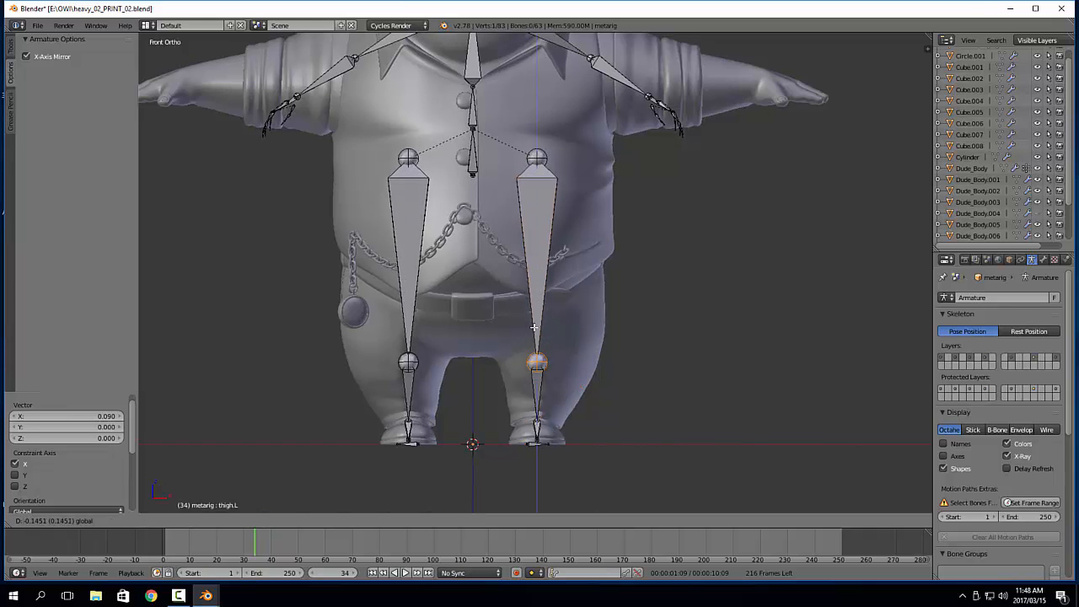
left_click(542, 336)
Move the left hip joint by -0.347 along Z to the character's hip, and shift it 0.039 along X and -0.016 along Z
right_click(537, 158)
key("g")
key("z")
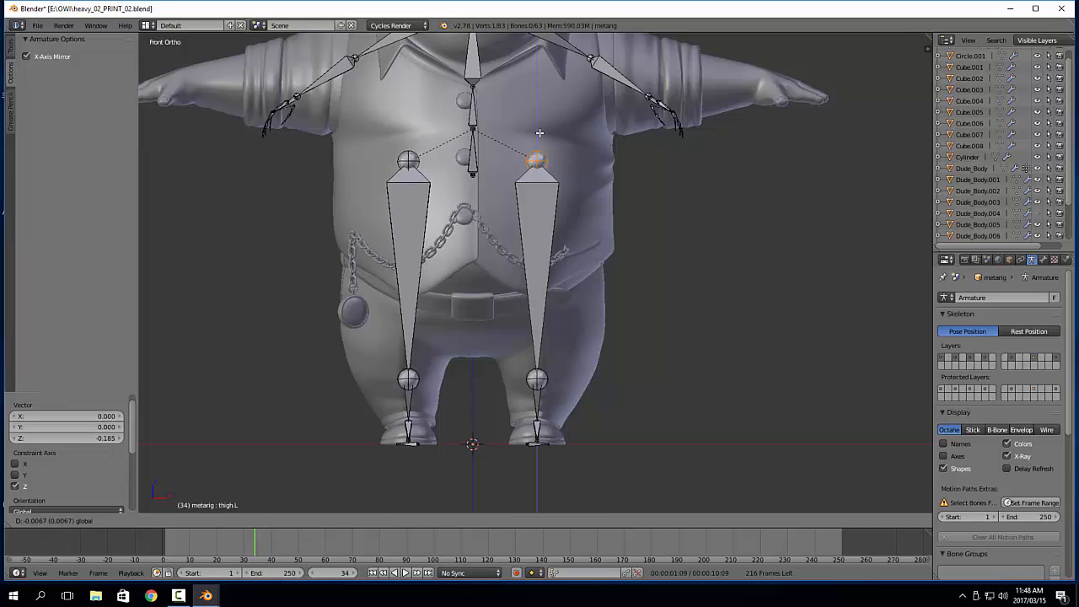
left_click(550, 254)
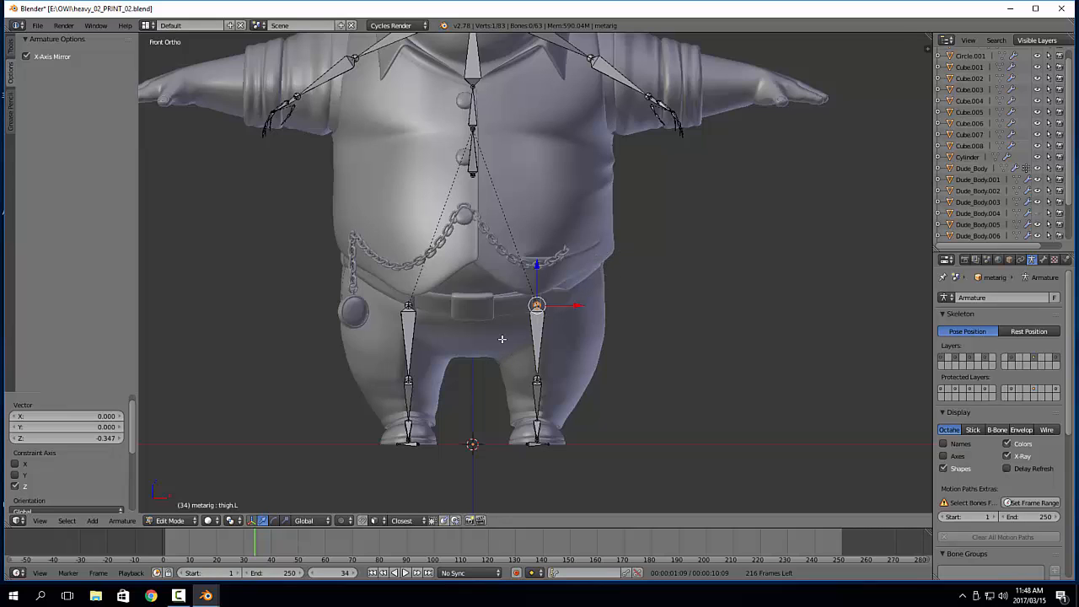
key("g")
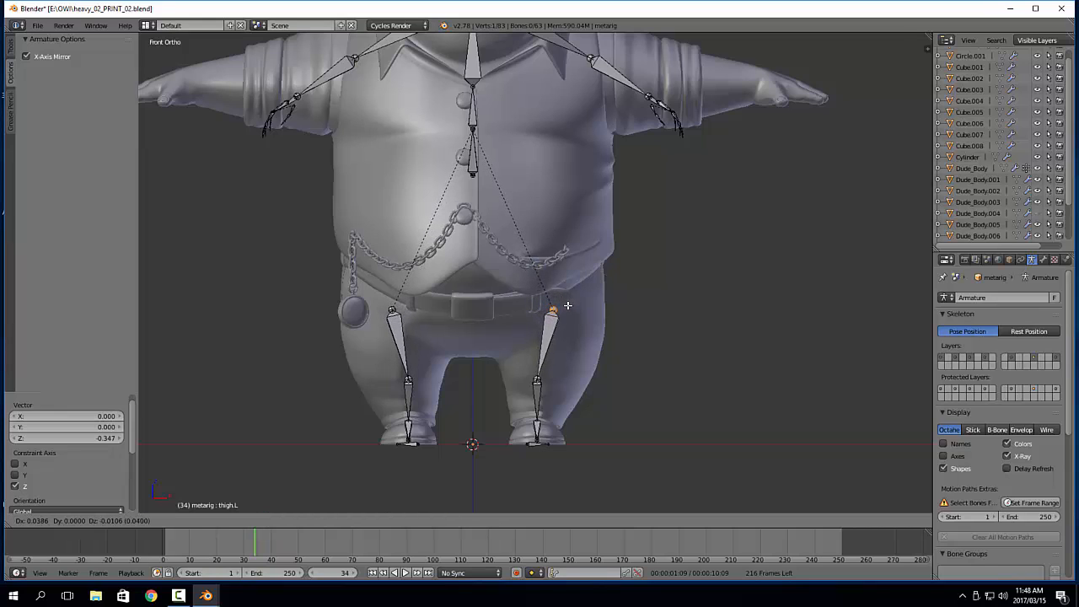
left_click(568, 309)
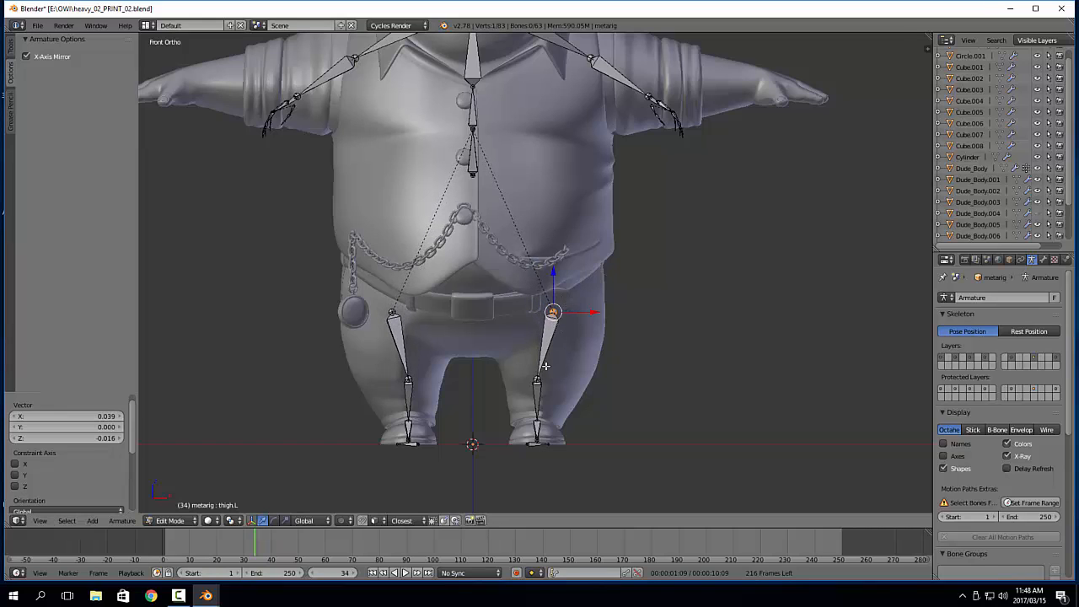
Move the left knee joint 0.020 along X, and nudge it back by -0.003 to centre it in the leg
right_click(539, 379)
key("g")
left_click(563, 379)
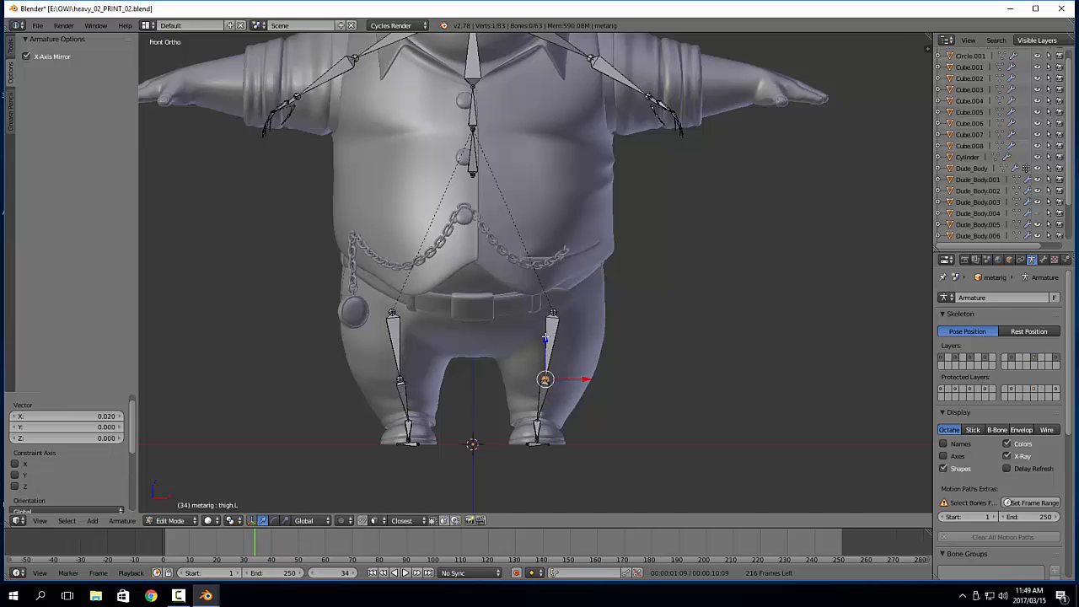
key("g")
left_click(595, 414)
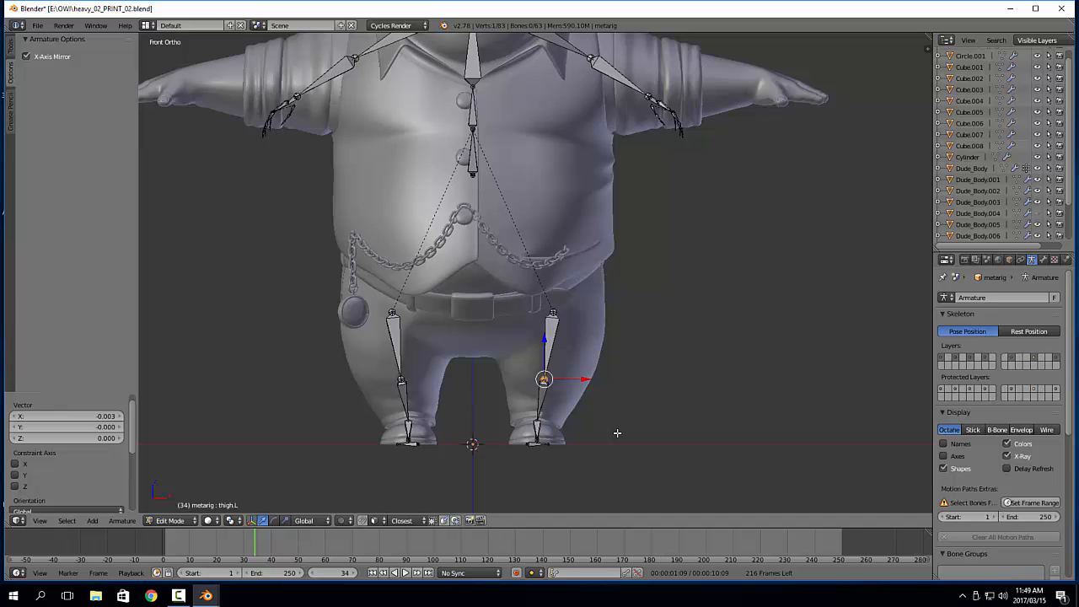
Widen the left horizontal heel bone to the shoe's width, moving its outer end 0.040 and its inner end -0.043 along X
scroll(607, 414, "up", 9)
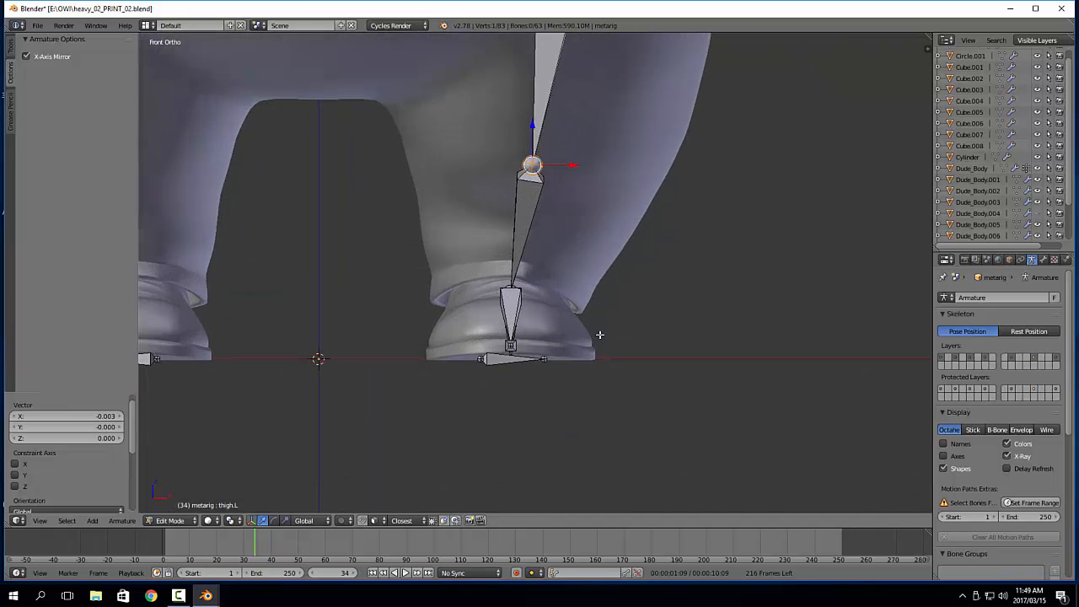
right_click(550, 398)
key("g")
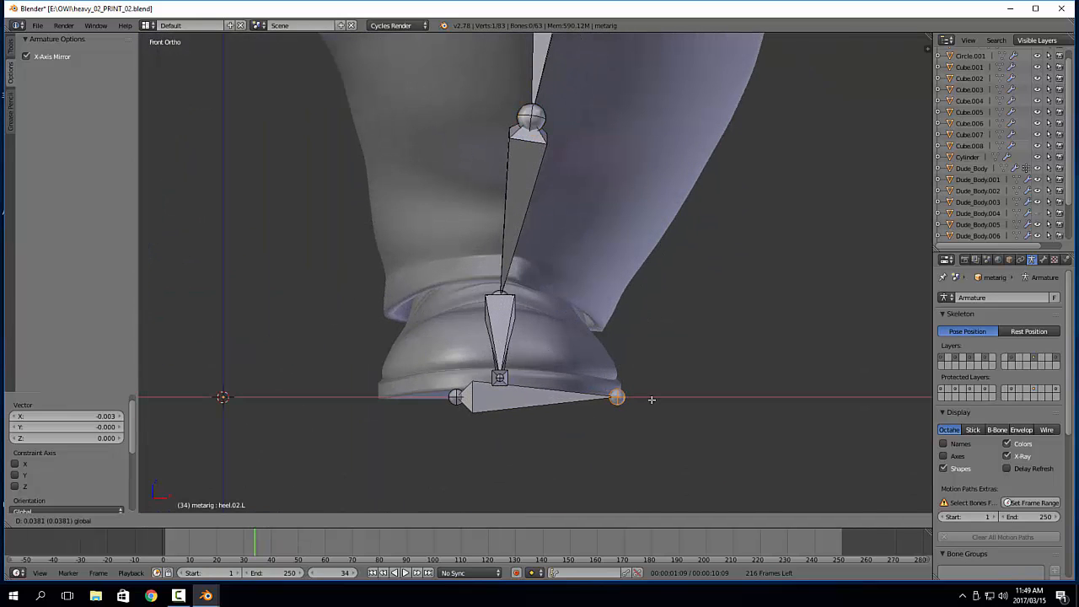
left_click(654, 400)
right_click(457, 397)
key("g")
key("x")
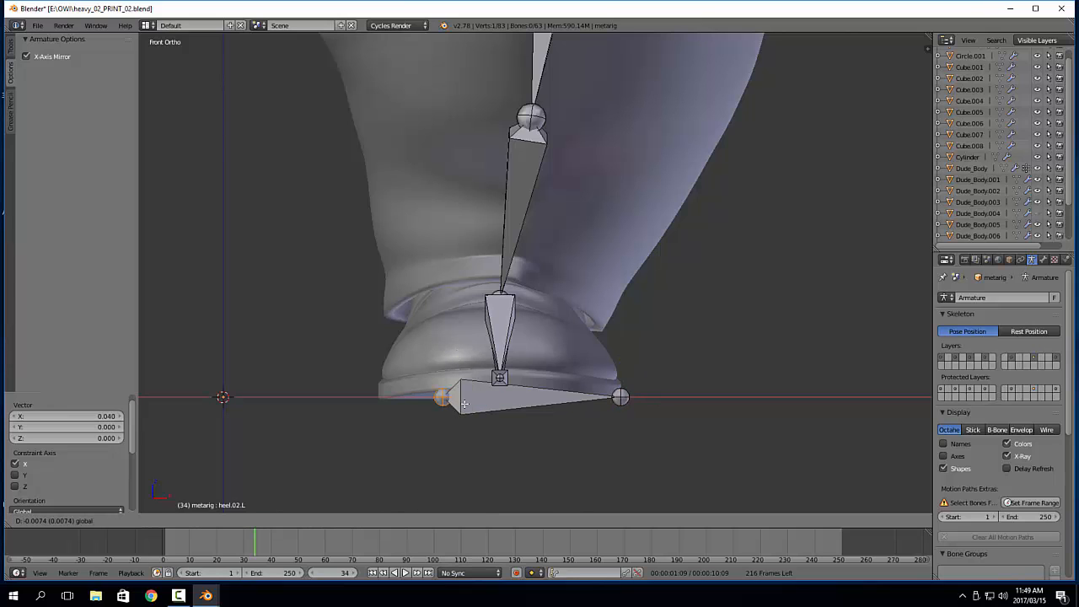
left_click(423, 408)
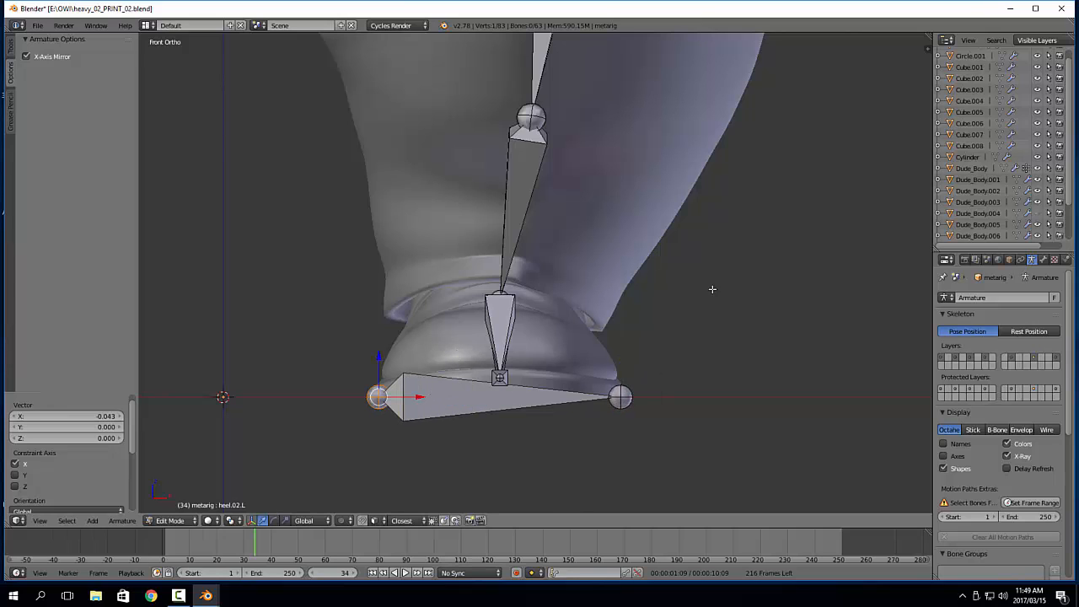
In the right side view, move the left heel bone's tip 0.050 along Y to the back of the shoe heel
middle_click_drag(729, 113, 728, 144, "shift")
key("KP_3")
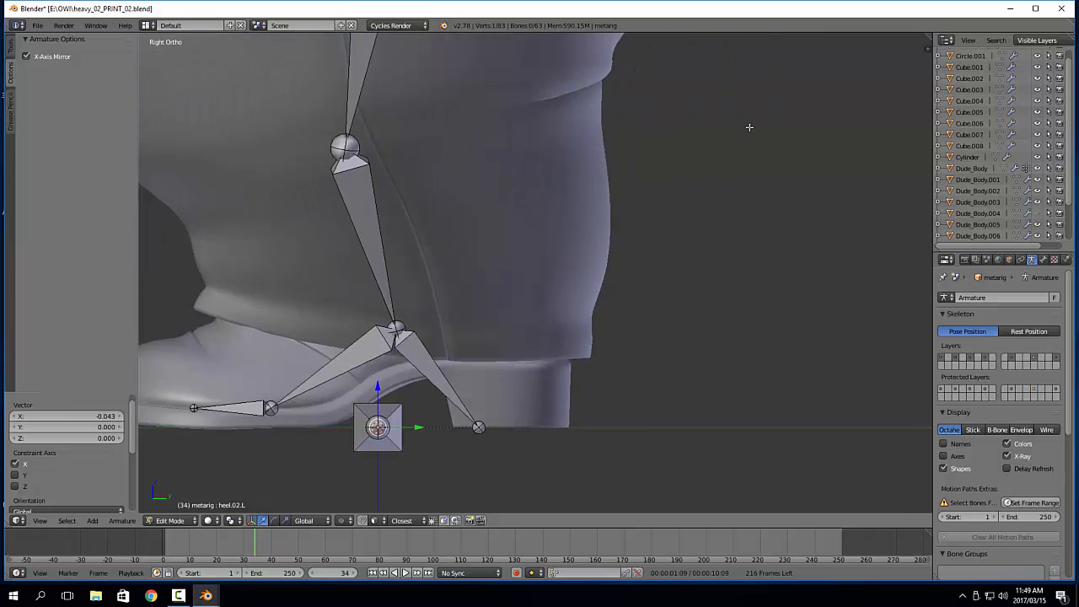
scroll(559, 320, "down", 2)
middle_click_drag(556, 323, 604, 306, "shift")
right_click(547, 368)
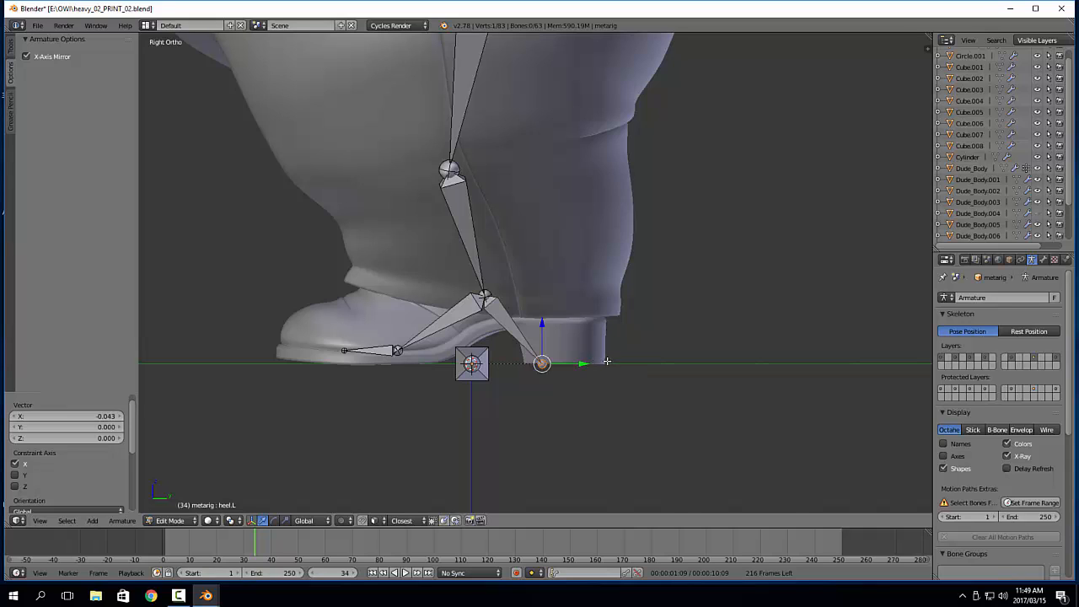
left_click_drag(595, 363, 645, 366)
Move the left ankle joint 0.025 along Y and 0.036 along Z up into the trouser leg
right_click(487, 296)
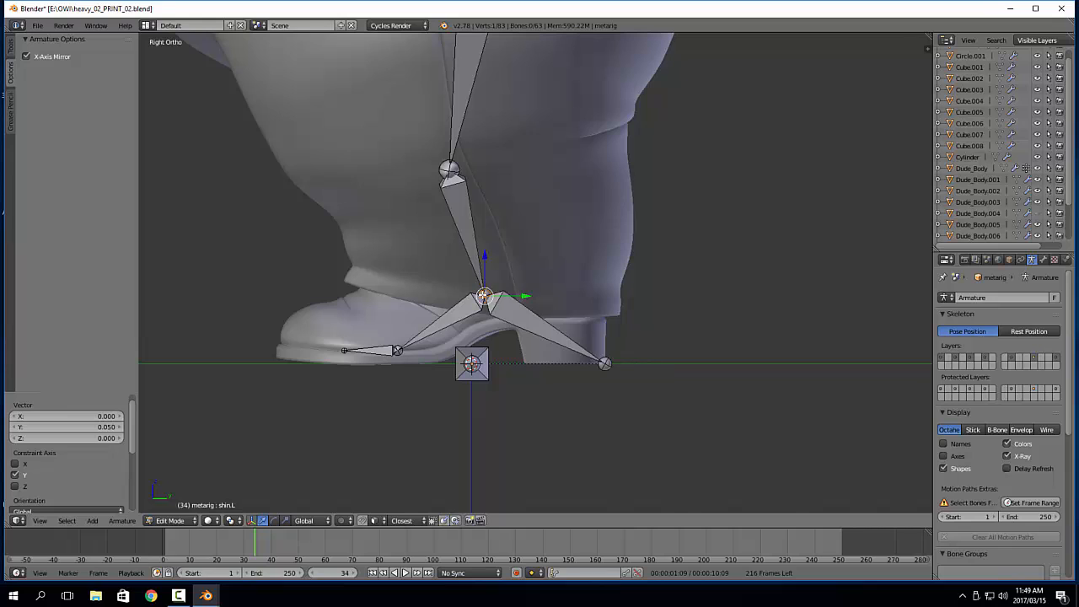
key("g")
left_click(521, 240)
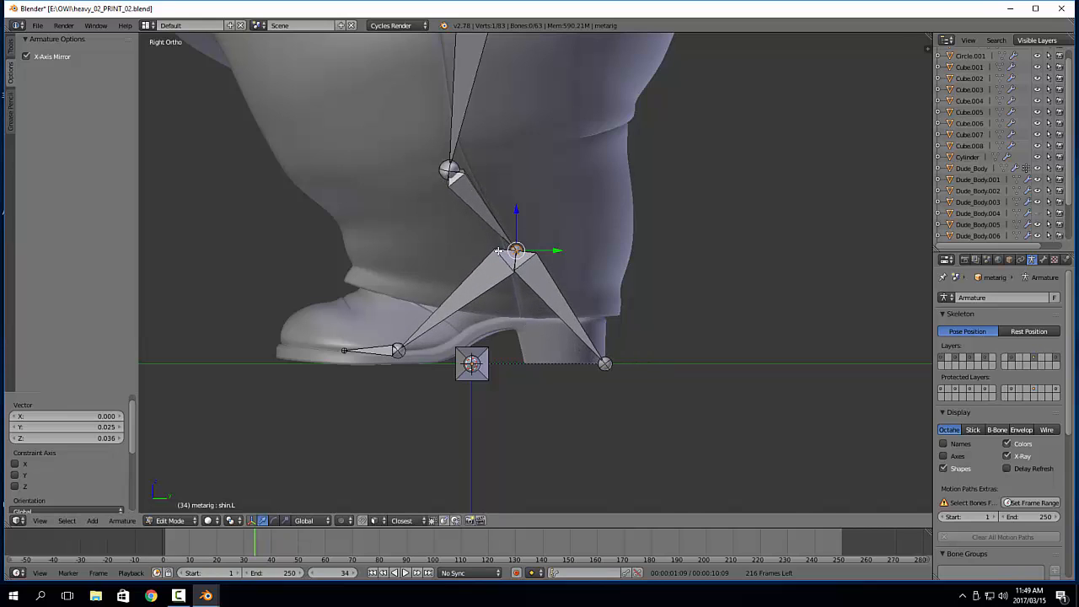
Move the whole toe bone by -0.022 along Y and 0.018 along Z into the front of the shoe
right_click(383, 352)
key("g")
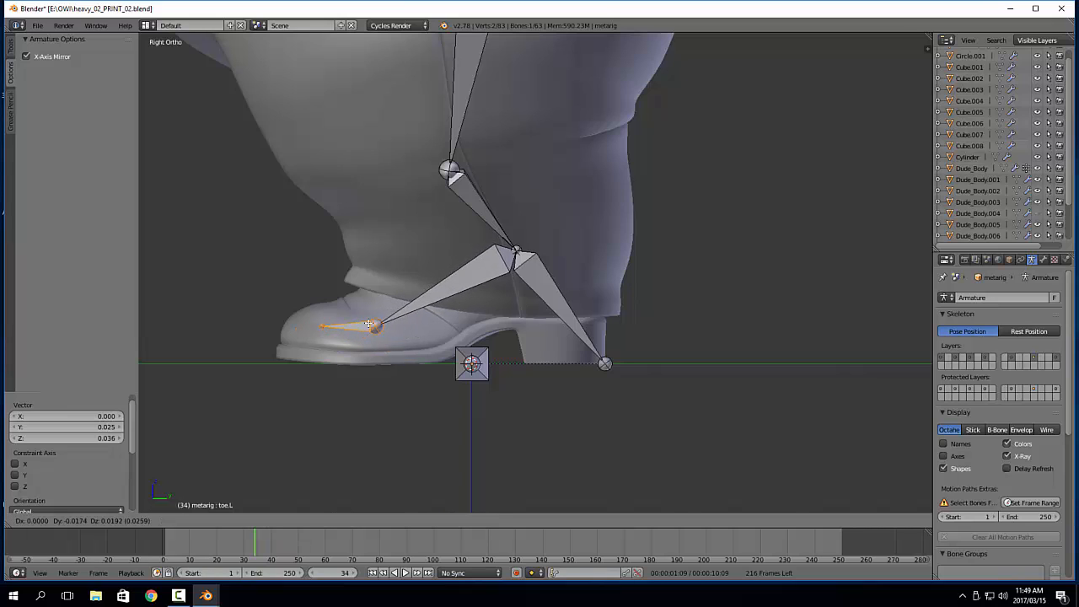
left_click(358, 326)
Extend the toe bone's tip by -0.030 along Y to the shoe's front edge and lower it by about 0.001 along Z
right_click(317, 327)
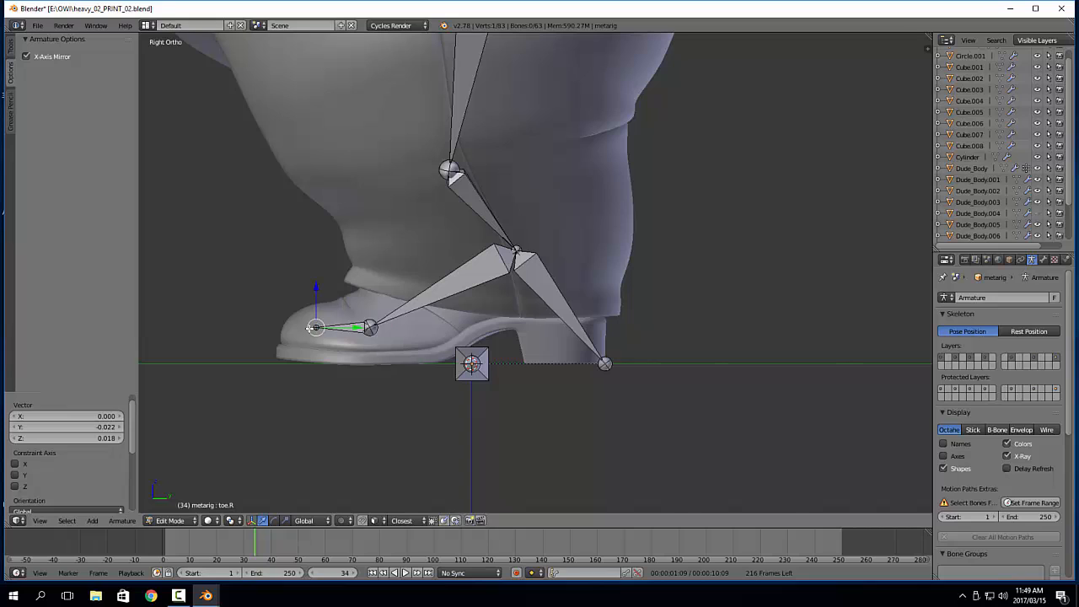
key("g")
left_click(266, 329)
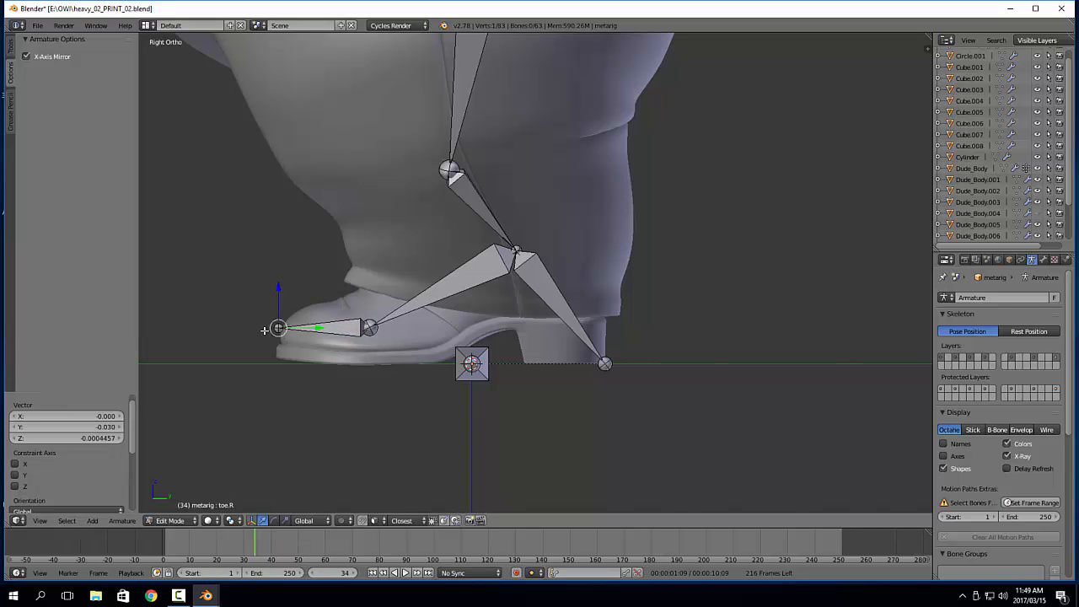
key("g")
key("z")
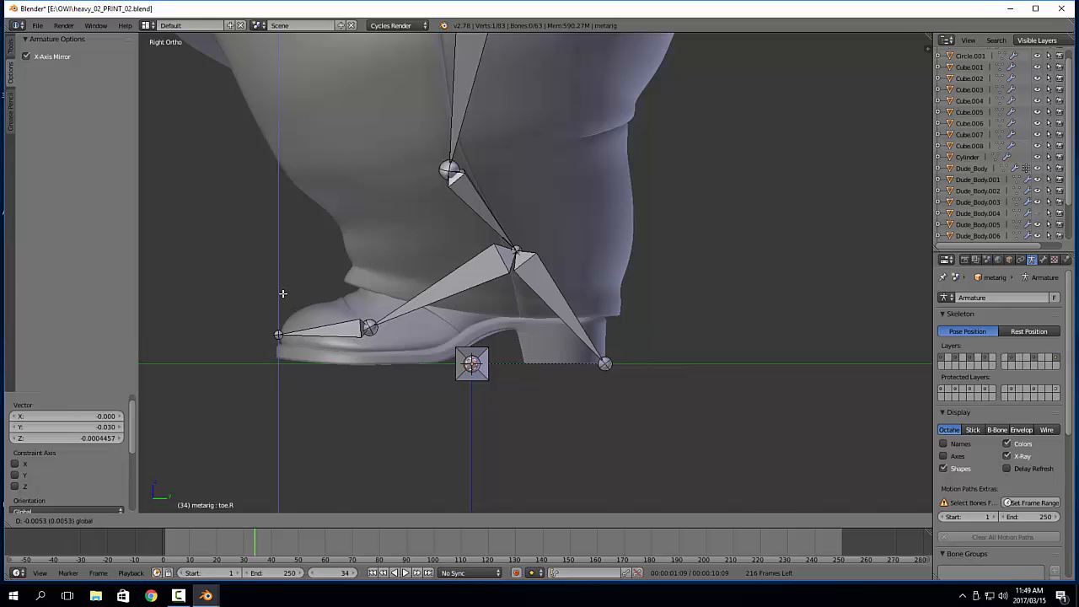
left_click(288, 291)
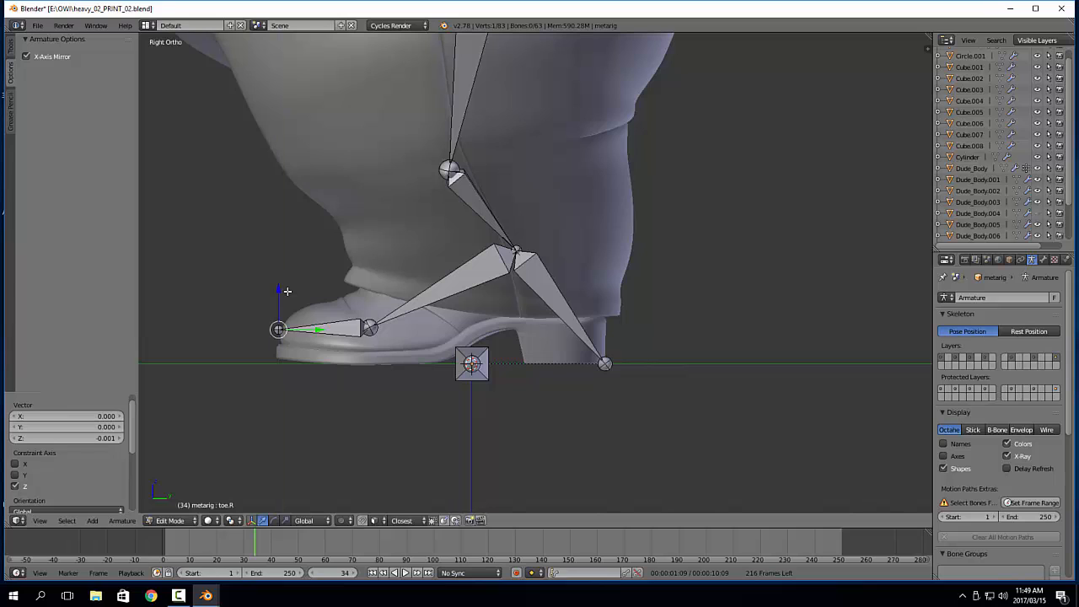
right_click(366, 329)
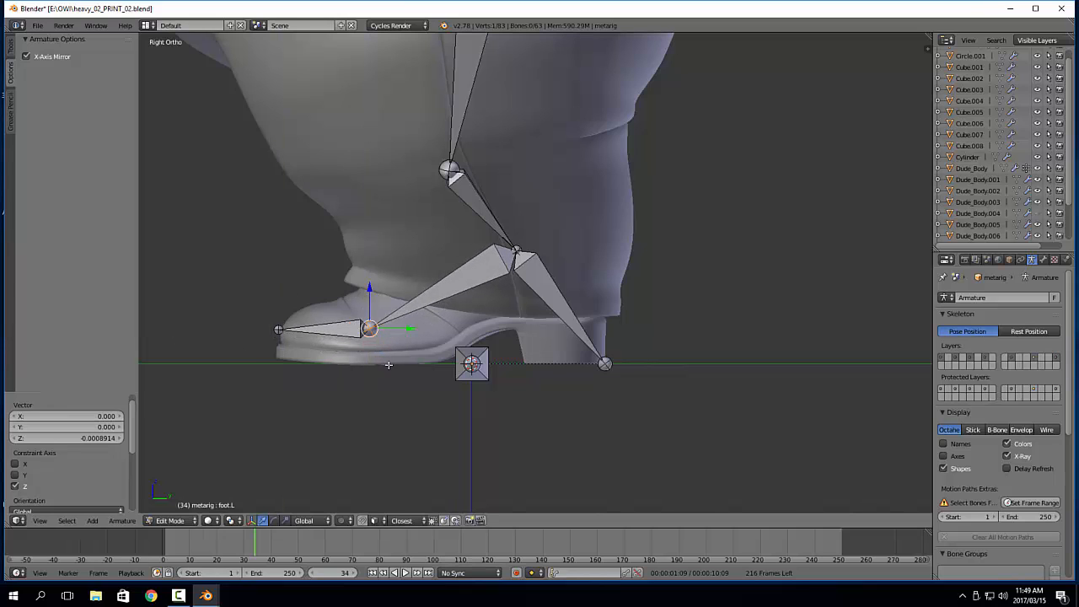
Move the left knee joint 0.009 along Y and 0.010 along Z in the side view
middle_click_drag(473, 251, 466, 360, "shift")
scroll(480, 299, "down", 1)
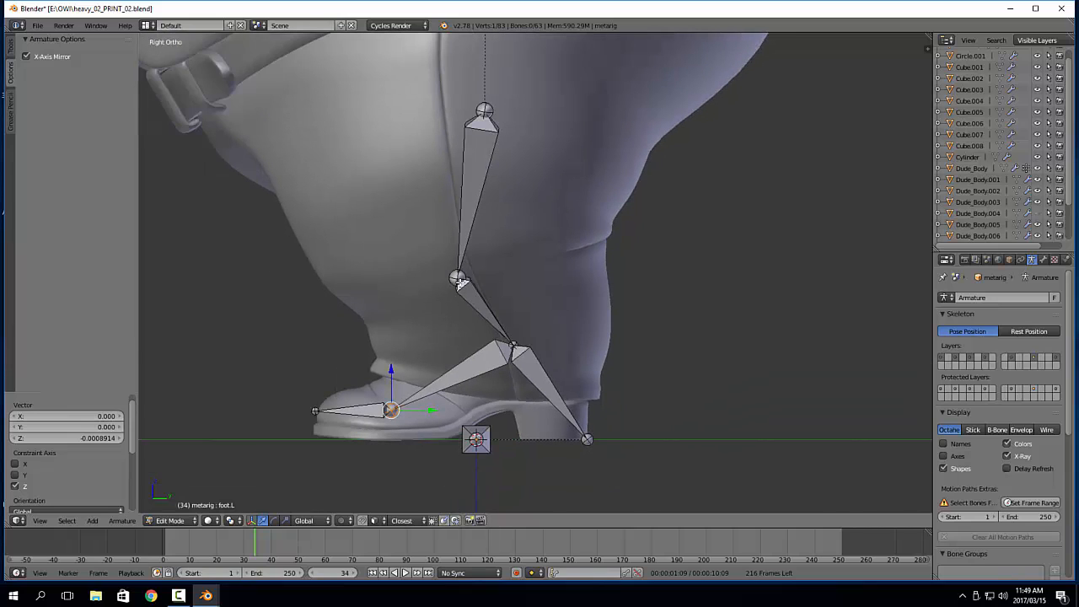
middle_click_drag(534, 211, 547, 238, "shift")
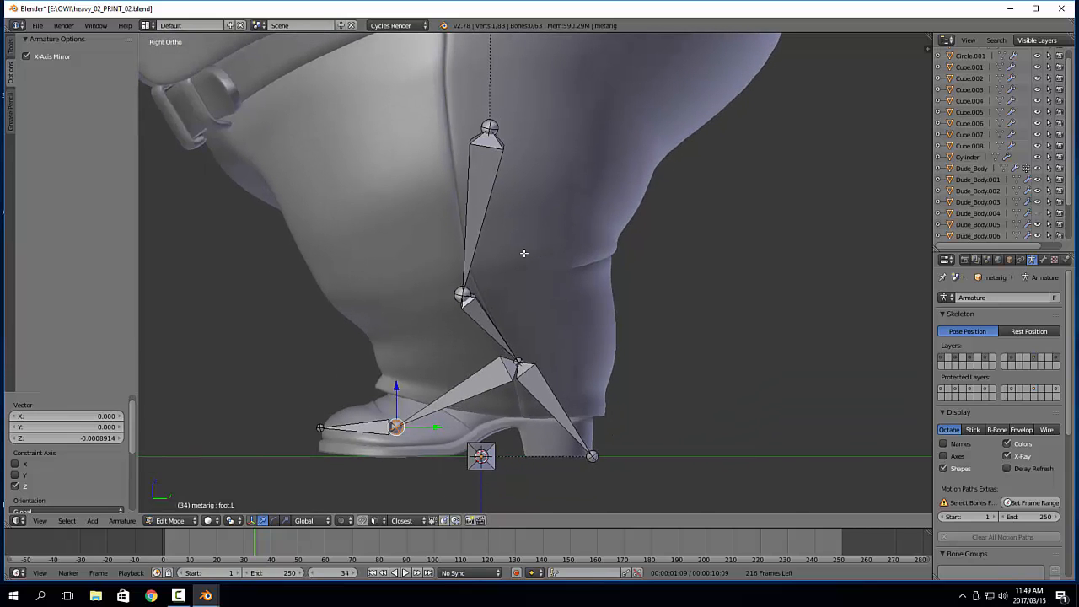
right_click(462, 296)
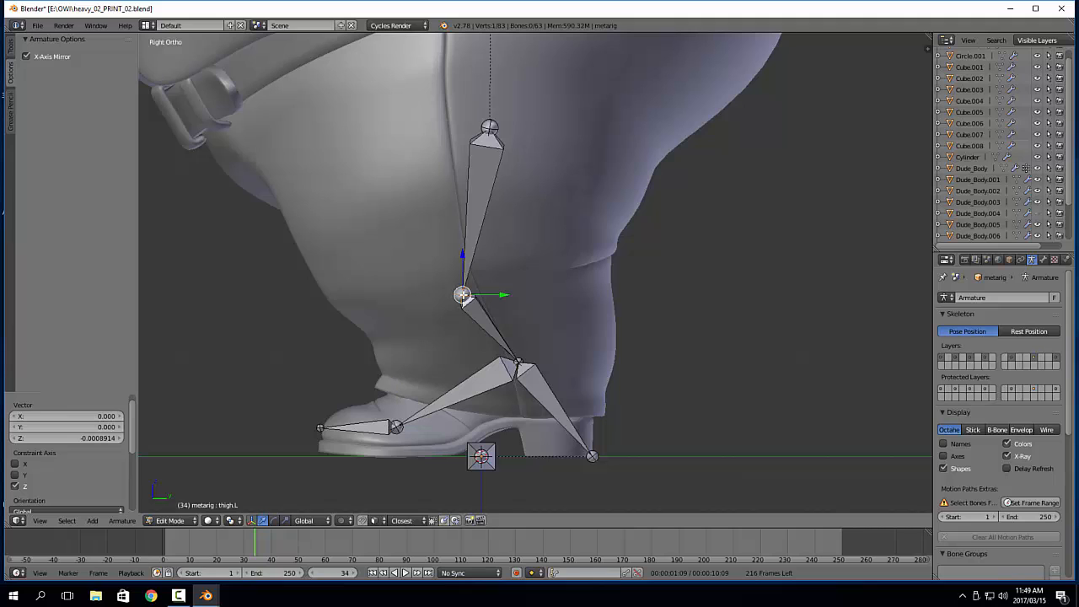
key("g")
left_click(494, 210)
Move the left hip joint by -0.018 along Y to line it up above the knee
middle_click_drag(494, 210, 500, 290, "shift")
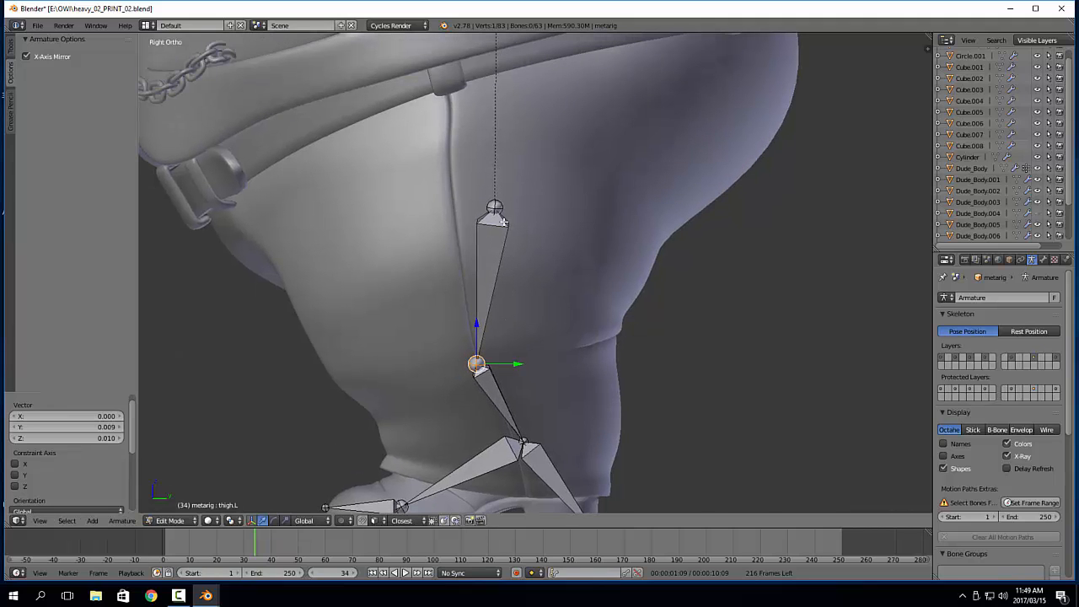
right_click(496, 206)
key("g")
key("y")
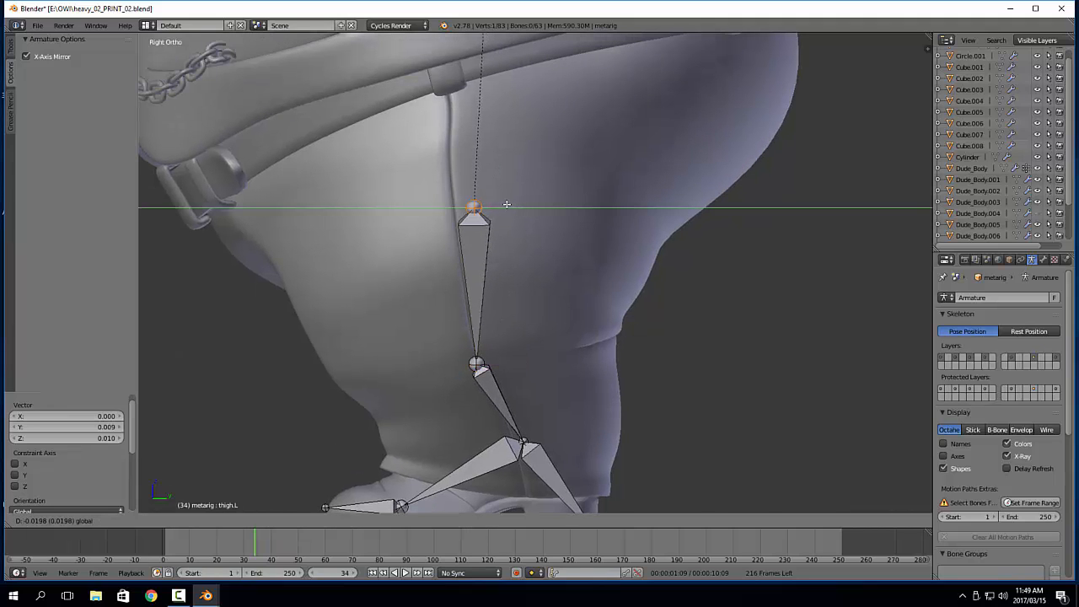
left_click(506, 206)
In the front view, move the whole hips bone by -0.427 along Z down to the character's pelvis
scroll(536, 429, "down", 3)
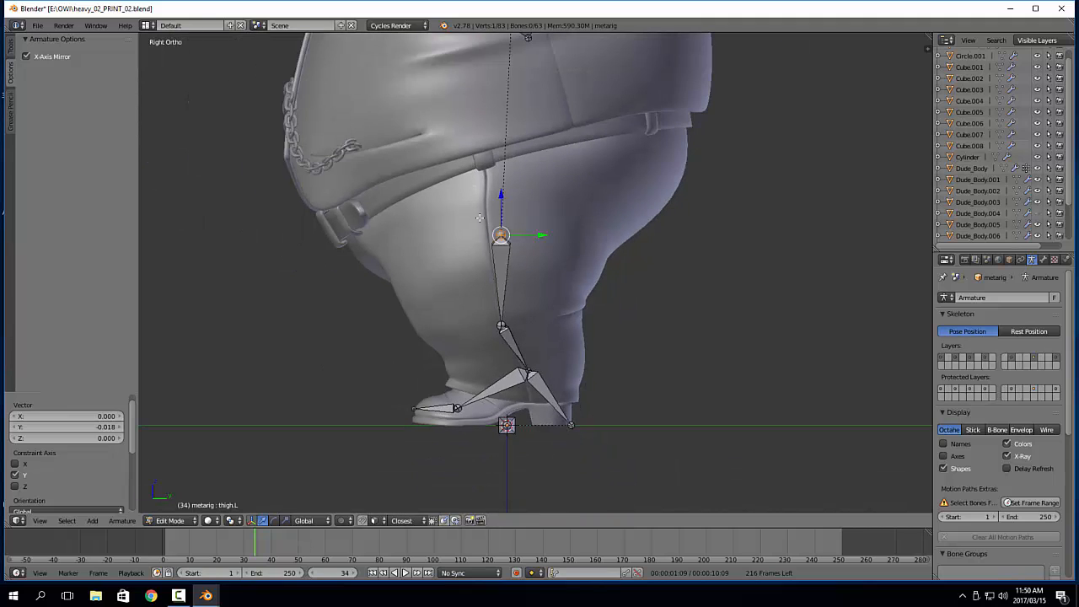
key("KP_1")
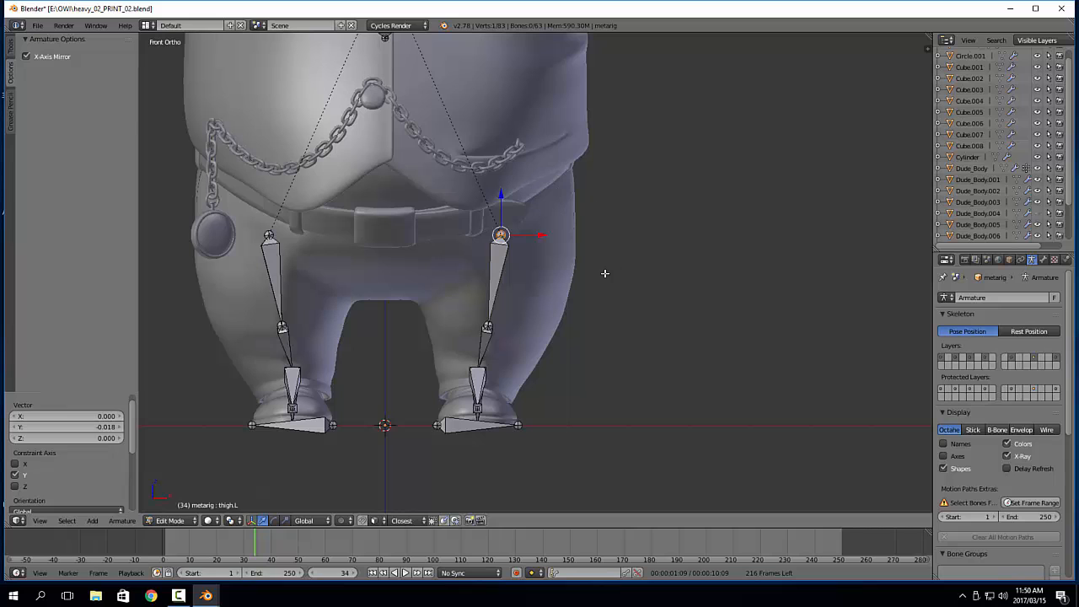
middle_click_drag(437, 199, 473, 267, "shift")
scroll(469, 371, "down", 1)
right_click(445, 173)
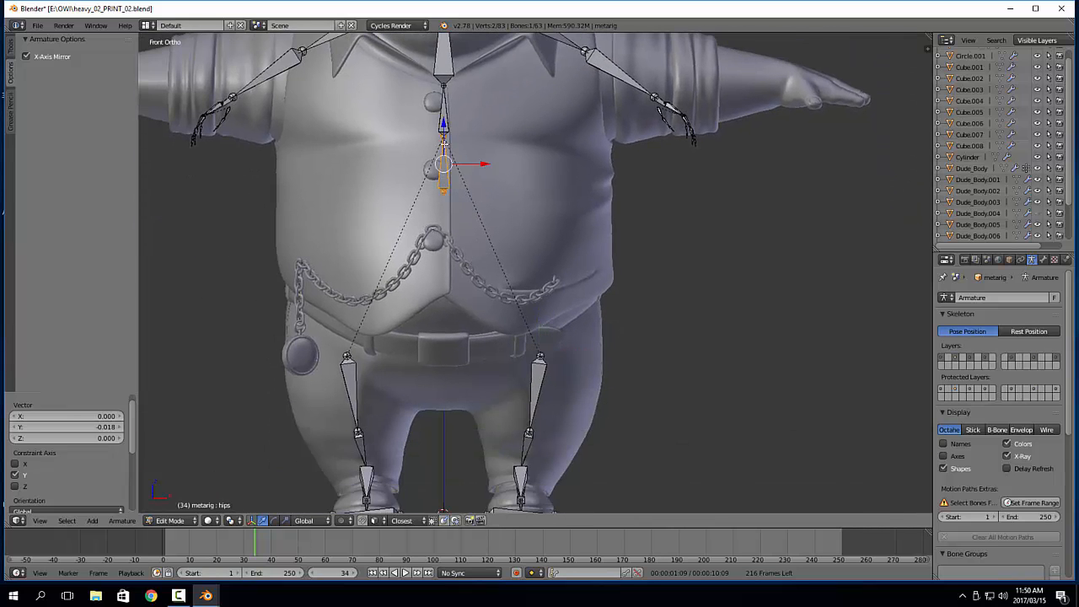
key("g")
key("z")
left_click(457, 346)
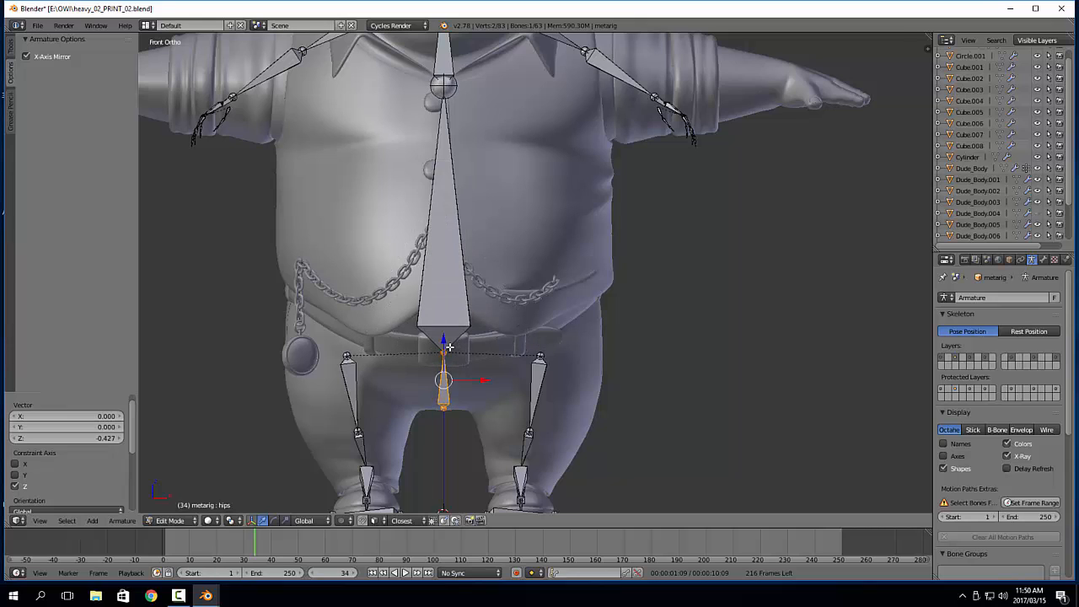
Raise only the joint between the hips and spine bones by 0.043 along Z
key("a")
right_click(447, 351)
key("g")
key("z")
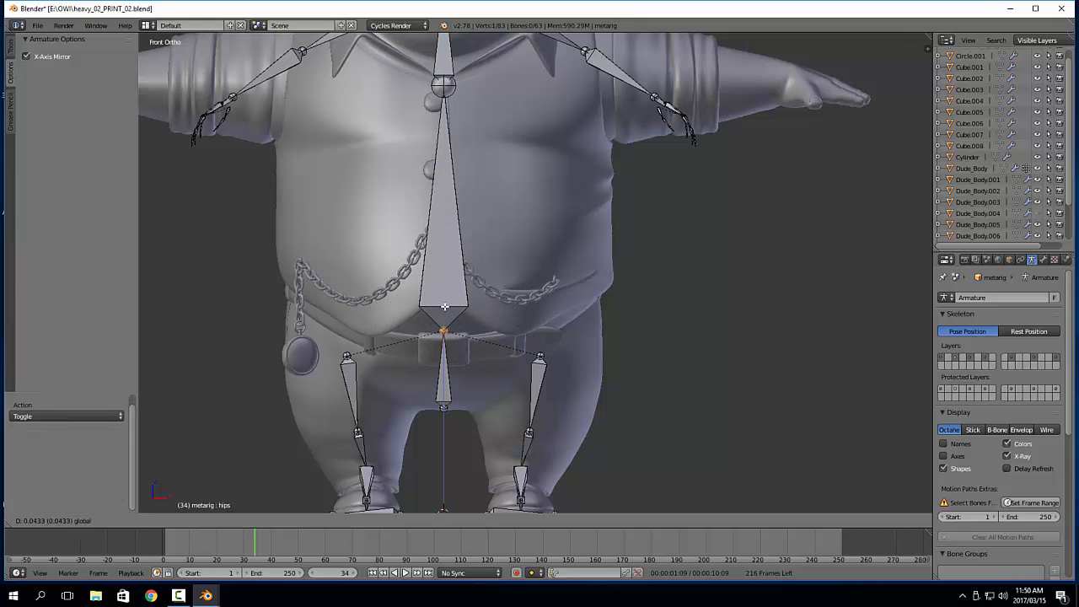
left_click(447, 309)
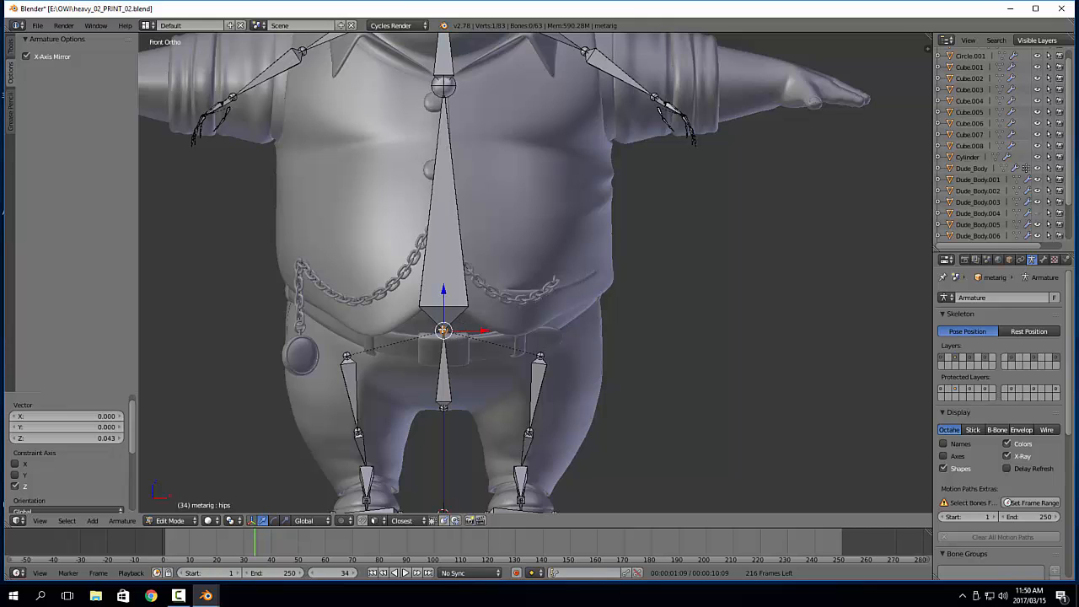
Lower the joint between the spine and chest bones by -0.105 along Z
scroll(664, 171, "down", 1)
middle_click_drag(490, 115, 492, 176, "shift")
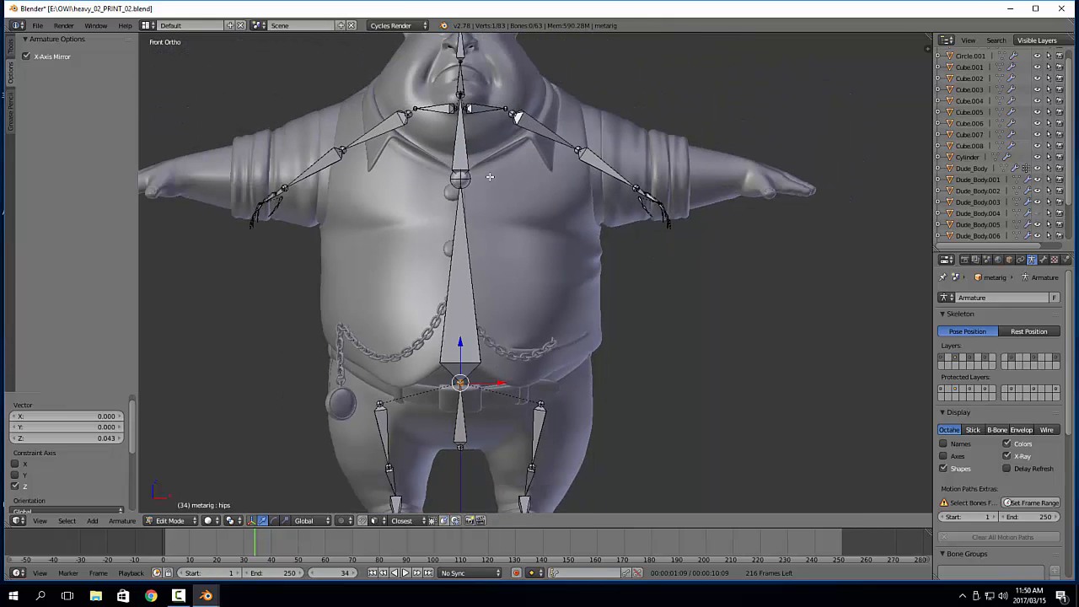
right_click(466, 179)
left_click_drag(459, 144, 460, 188)
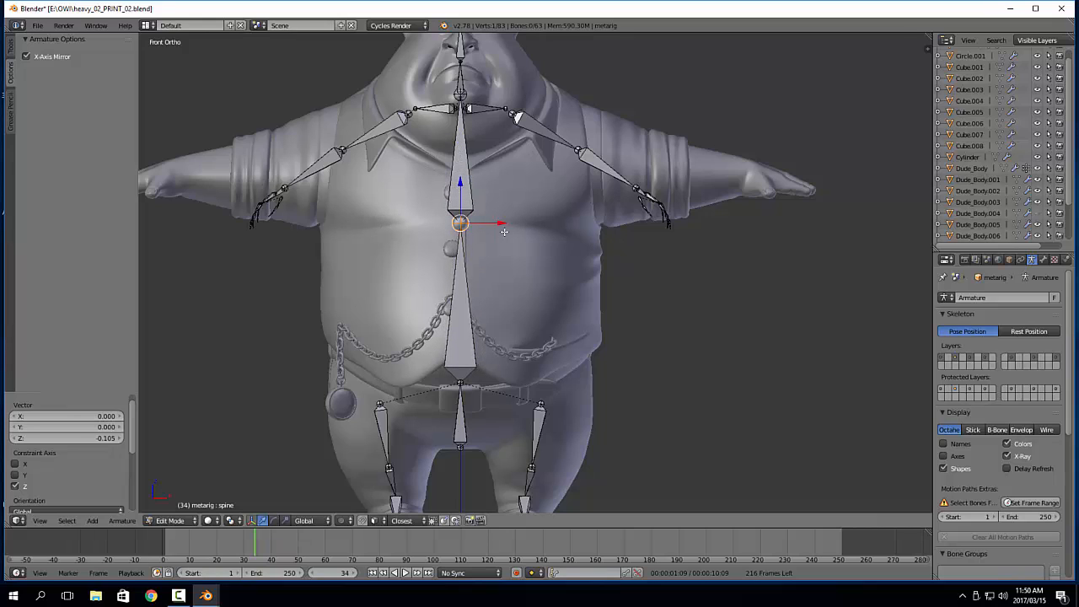
In the right side view, move the joint between the spine and chest bones by -0.025 along Y and -0.005 along Z
middle_click_drag(483, 152, 488, 167, "shift")
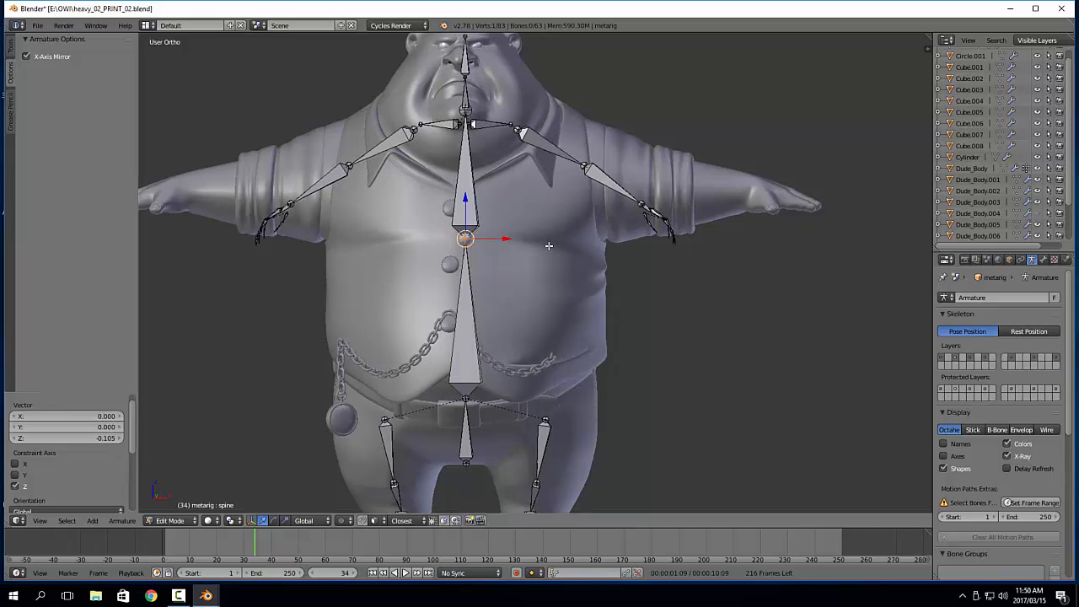
key("KP_3")
key("g")
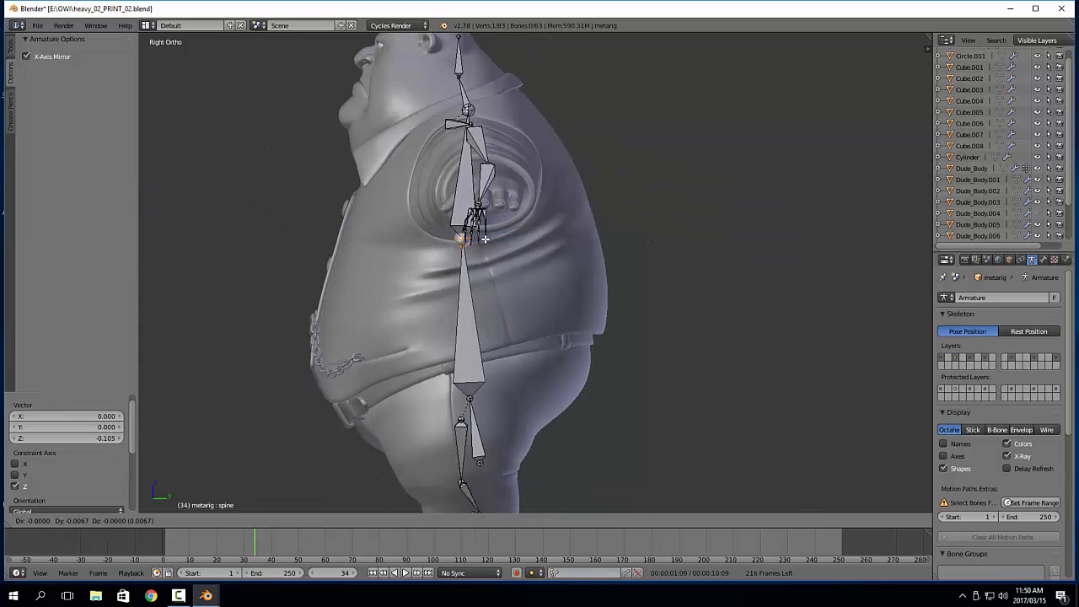
left_click(480, 241)
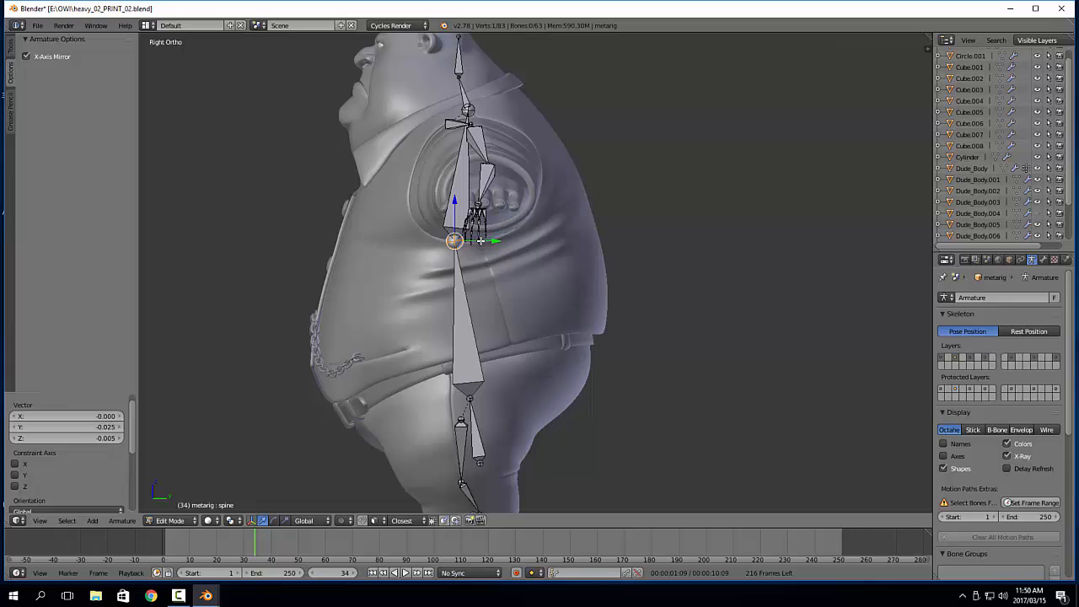
Move the joint between the hips and spine bones by -0.011 along Y and 0.071 along Z
right_click(470, 397)
key("g")
left_click(465, 369)
middle_click_drag(491, 392, 497, 354, "shift")
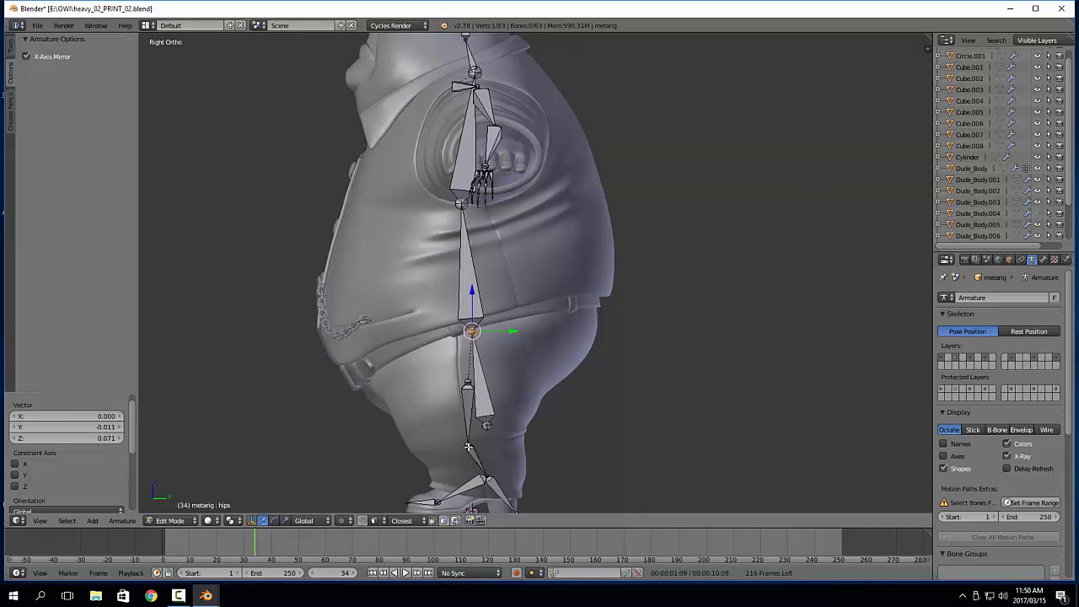
middle_click_drag(507, 193, 507, 263, "shift")
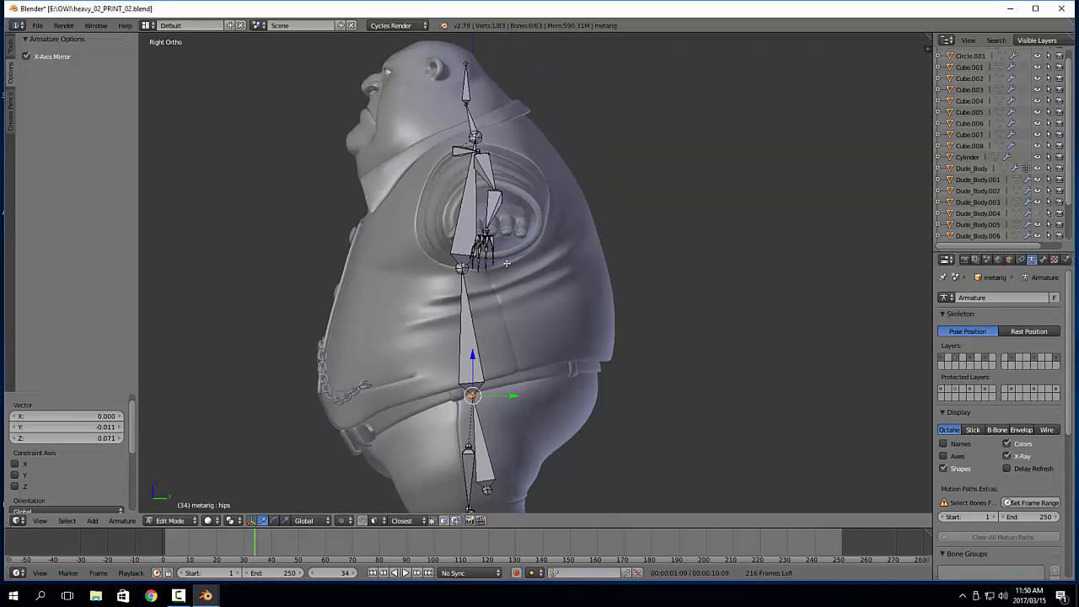
right_click(478, 135)
scroll(496, 129, "up", 4)
middle_click_drag(497, 129, 534, 334, "shift")
key("a")
right_click(456, 198)
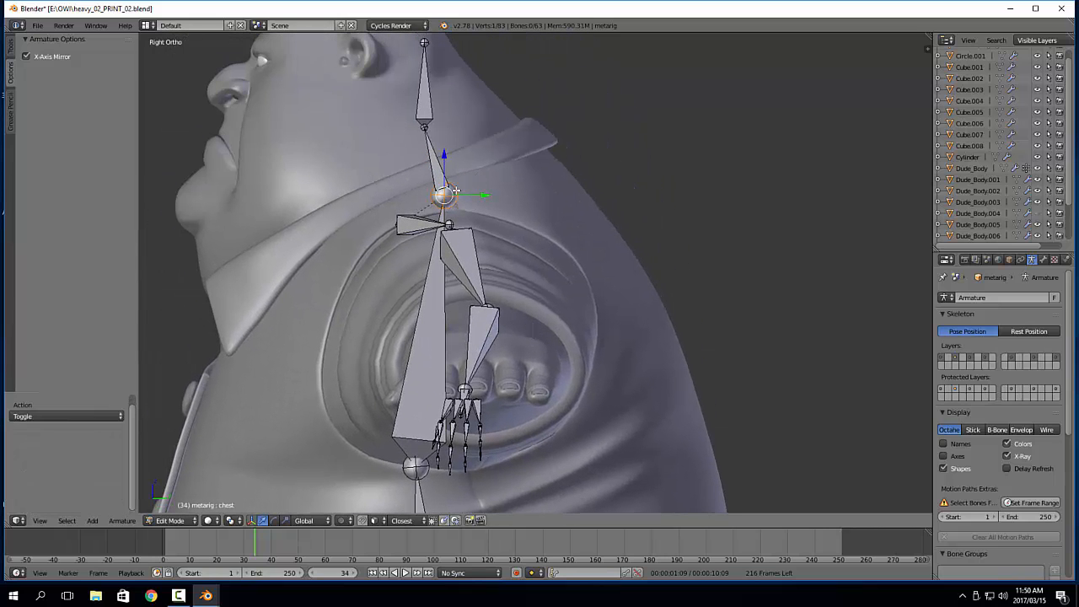
key("g")
right_click(511, 194)
Select both the chest bone's tip and the neck bone's base and move them together by -0.062 along Y and -0.019 along Z
key("b")
left_click_drag(488, 167, 436, 209)
middle_click_drag(473, 215, 513, 191, "shift")
key("g")
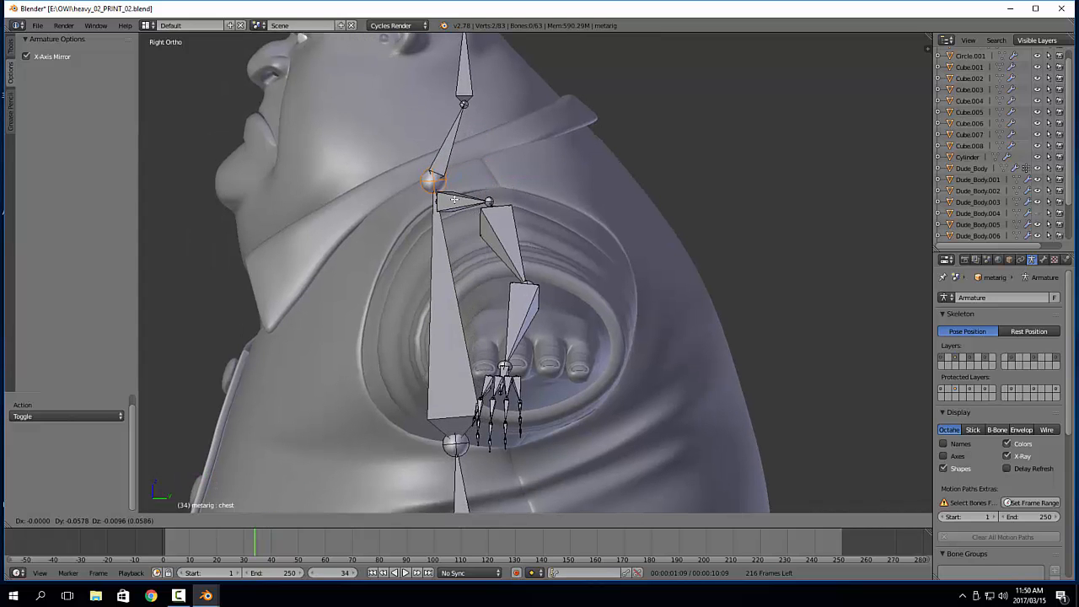
left_click(445, 202)
middle_click_drag(493, 155, 524, 216, "shift")
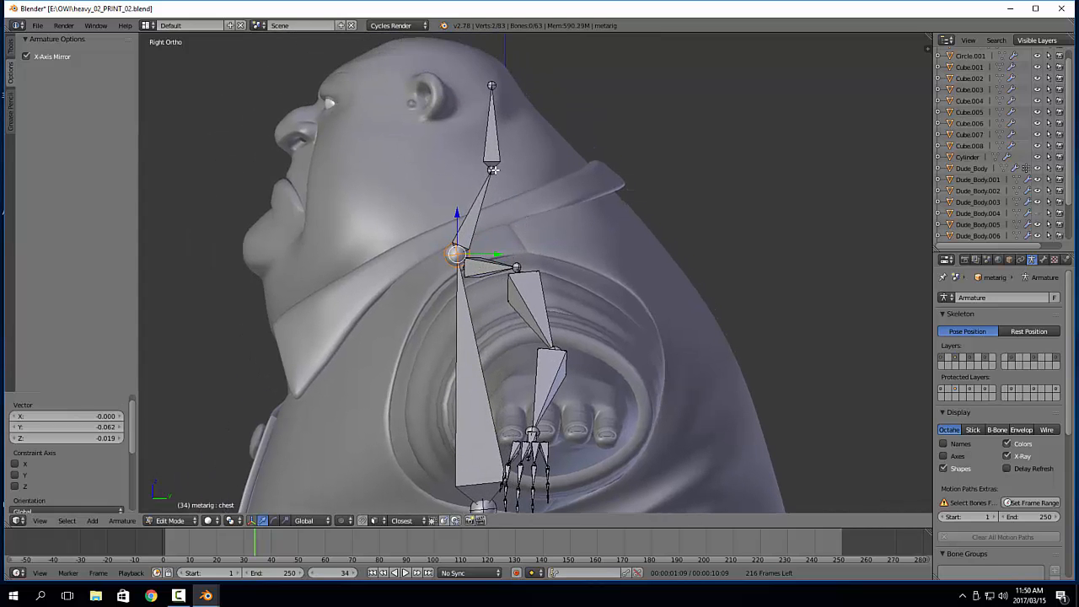
Move the joint between the neck and head bones by -0.061 along Y and -0.051 along Z
right_click(491, 169)
key("g")
left_click(439, 216)
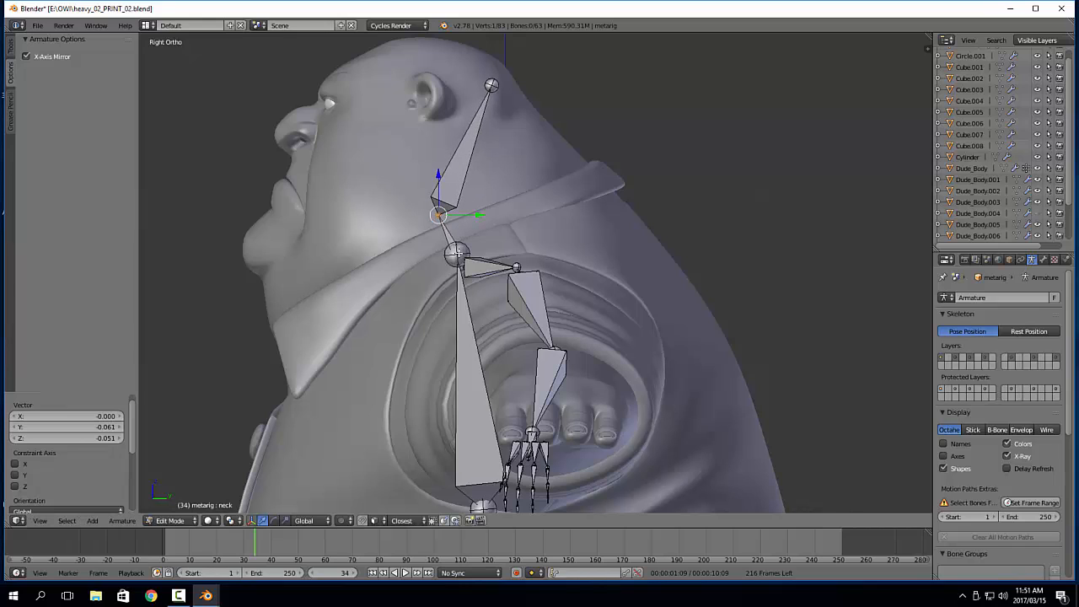
Move the head bone's tip by -0.087 along Y and 0.053 along Z to the top of the character's head
right_click(492, 85)
key("g")
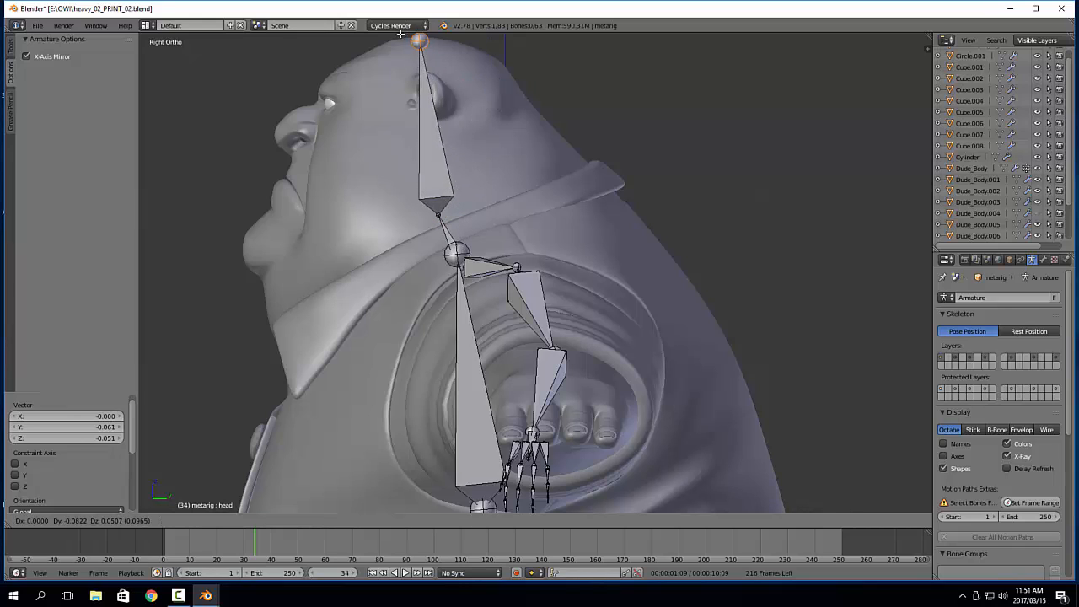
left_click(415, 39)
scroll(492, 333, "down", 1)
middle_click_drag(492, 332, 503, 262, "shift")
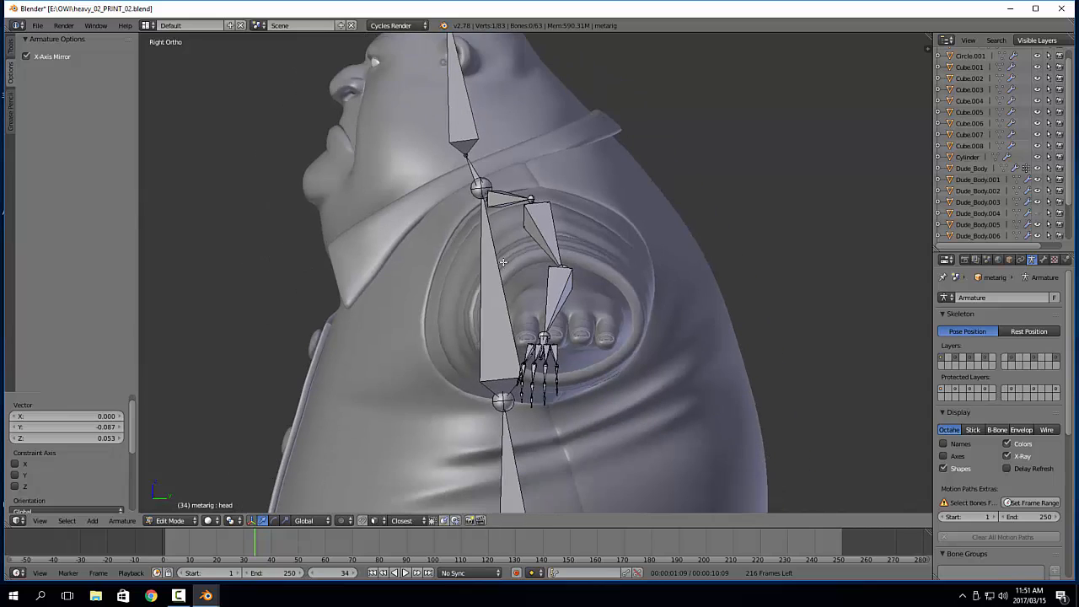
Move the chest-neck joint together with both shoulder bones by 0.002 along Y and -0.022 along Z
right_click(478, 185)
key("g")
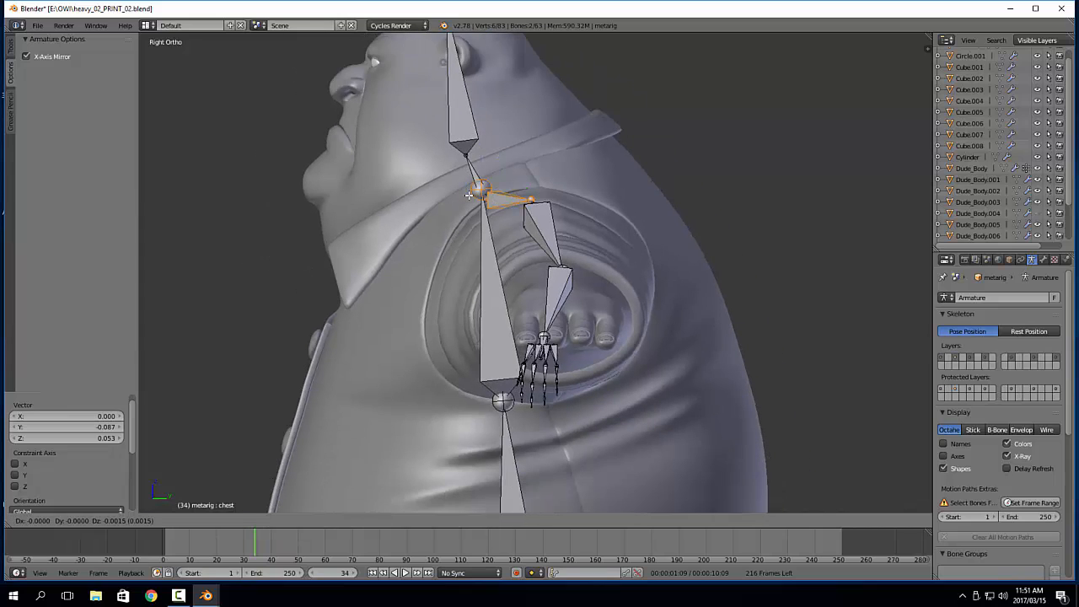
left_click(542, 239)
scroll(528, 296, "down", 3)
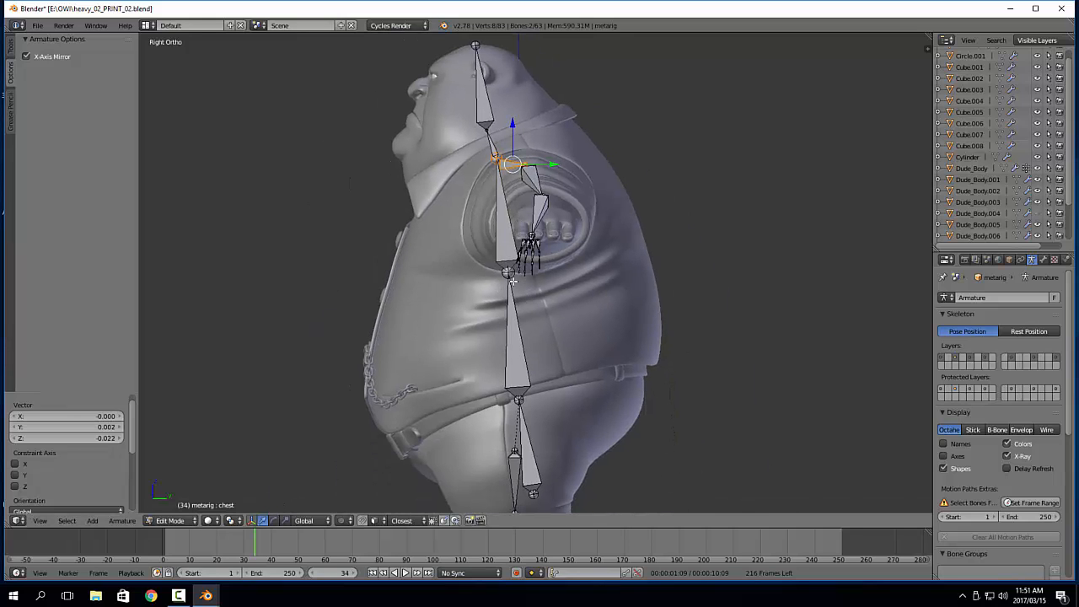
In the front view, move the left shoulder bone's inner end by 0.013 along X and -0.124 along Z, plus a further -0.003 and -0.012
key("KP_1")
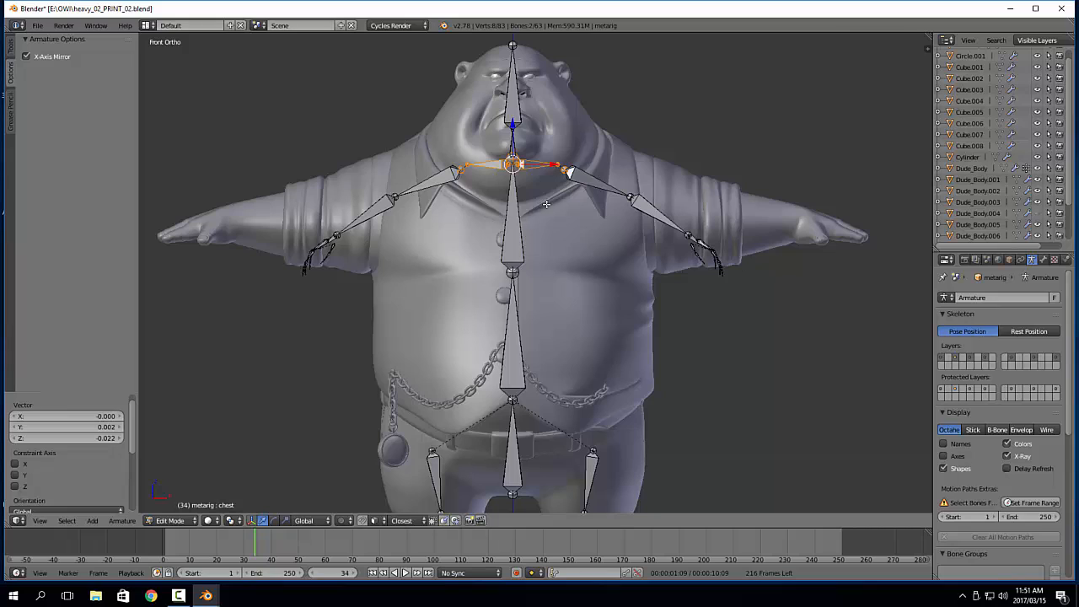
key("a")
right_click(538, 164)
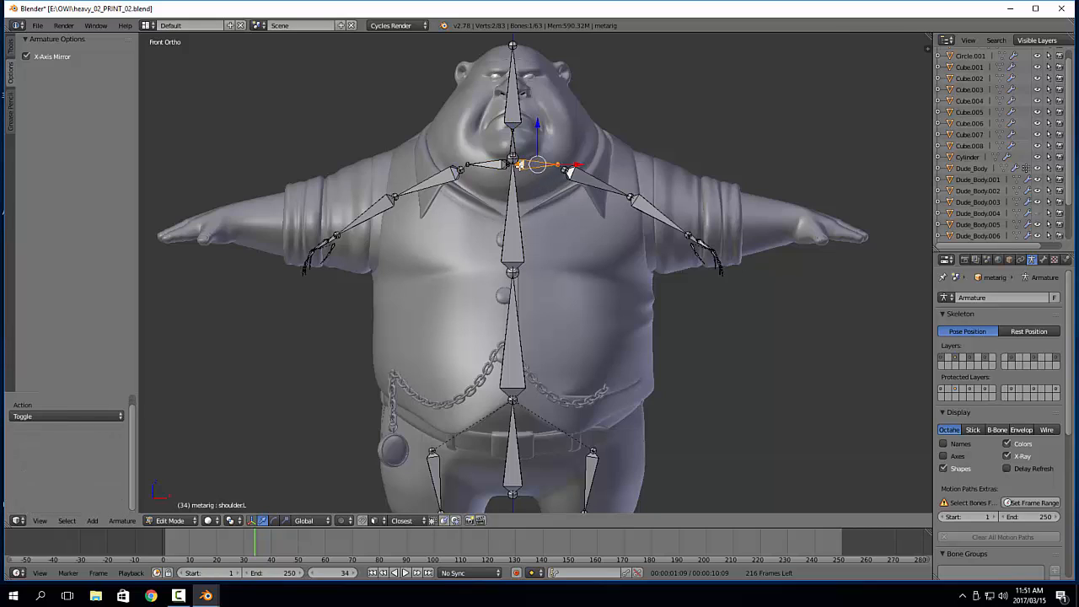
right_click(519, 164)
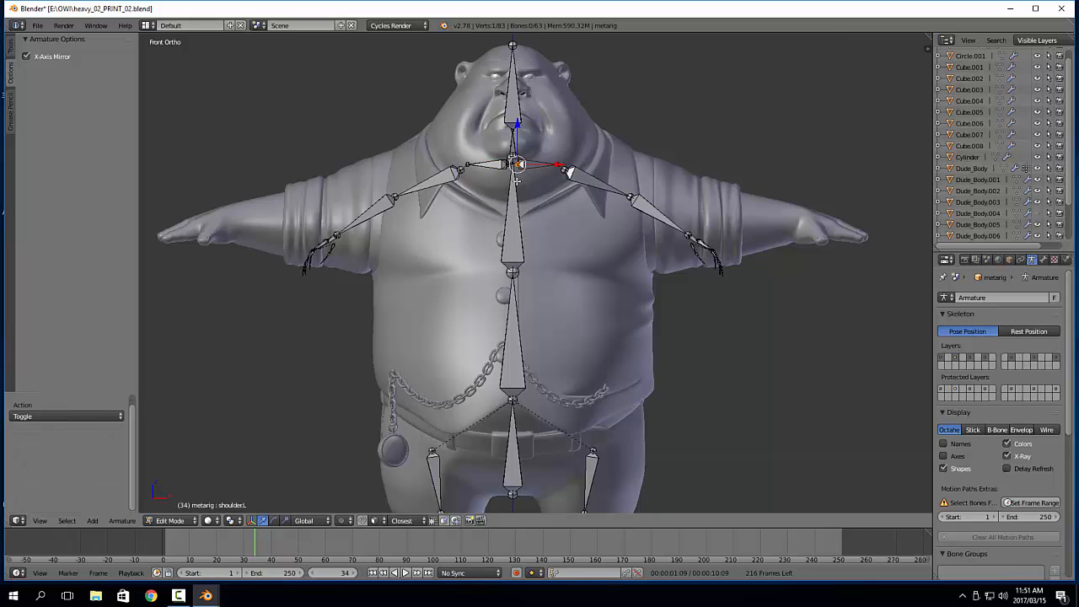
key("g")
left_click(522, 228)
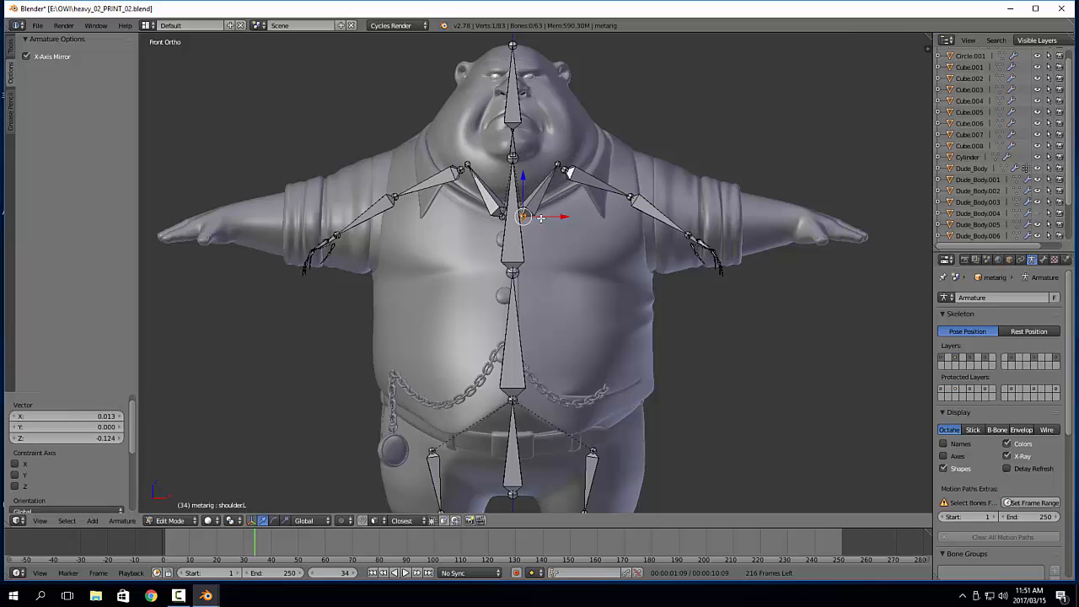
key("g")
left_click(539, 228)
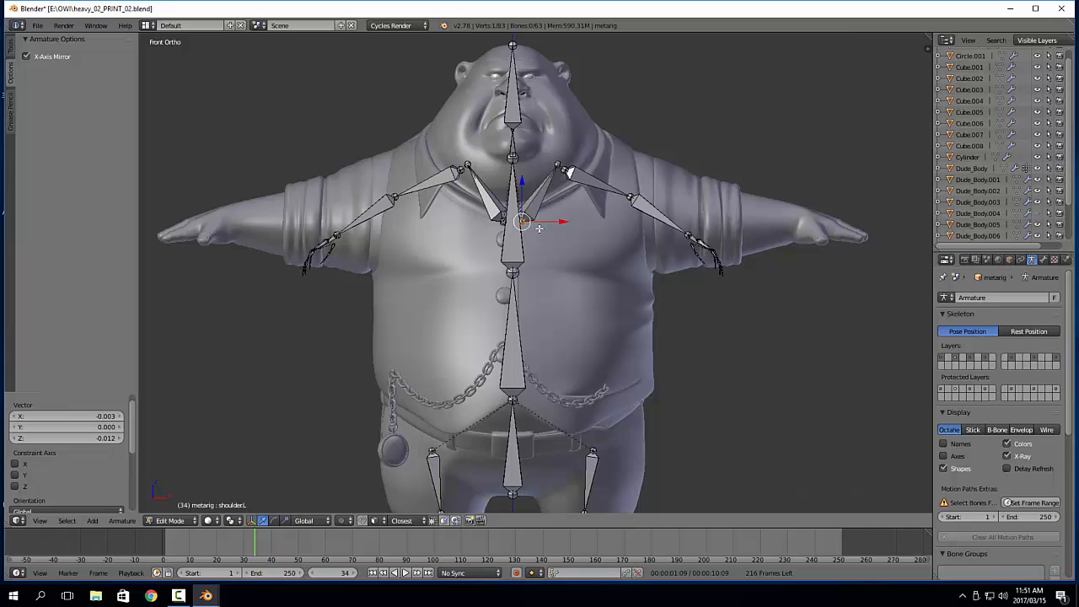
Move the left shoulder bone's outer end by 0.197 along X and -0.071 along Z, plus a further -0.005 and 0.017
right_click(568, 171)
key("g")
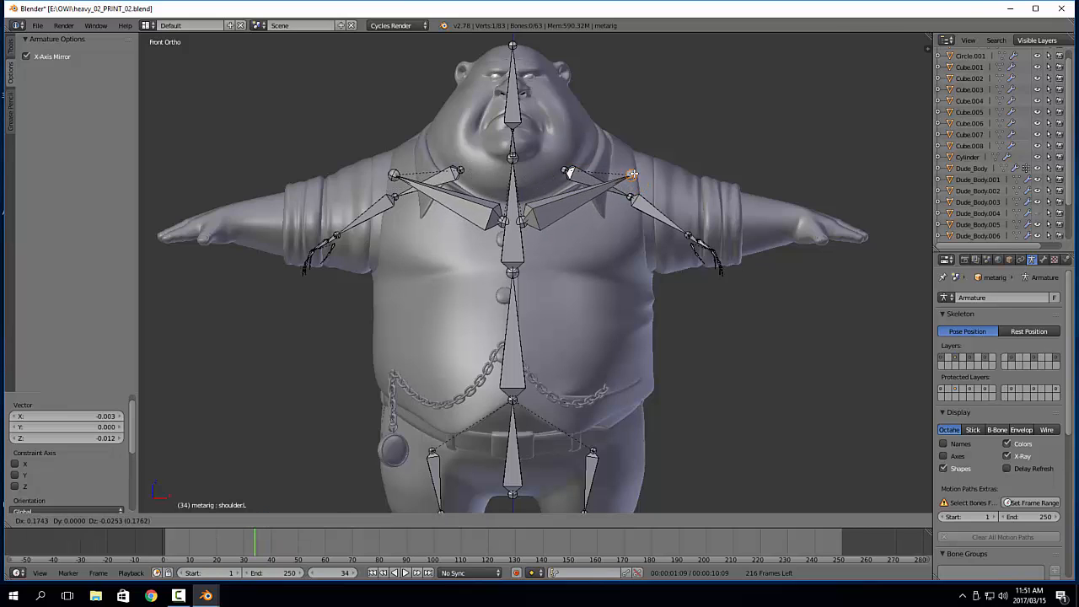
left_click(641, 195)
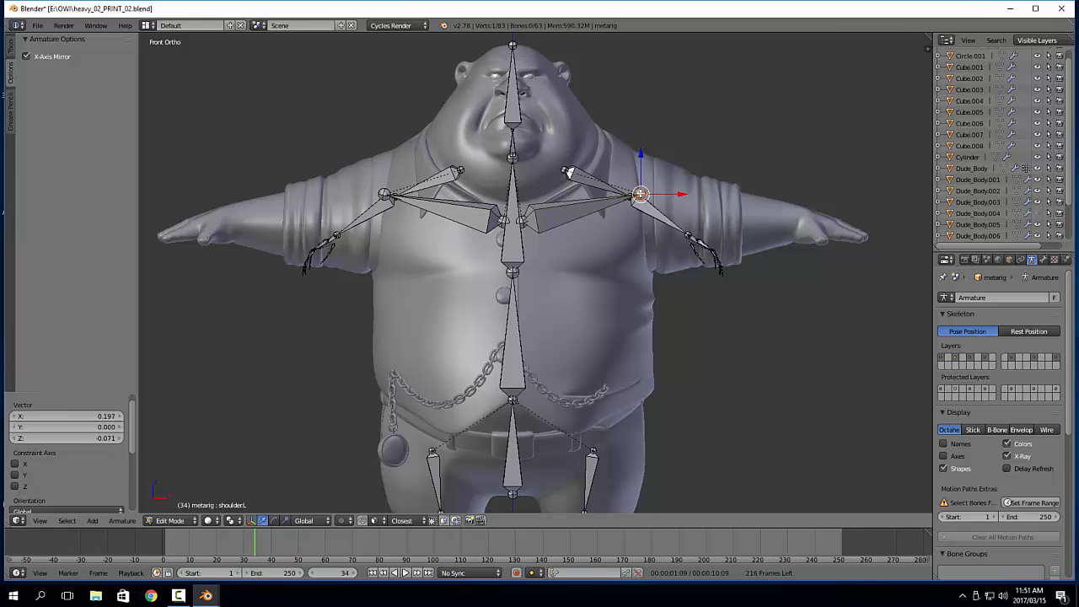
key("g")
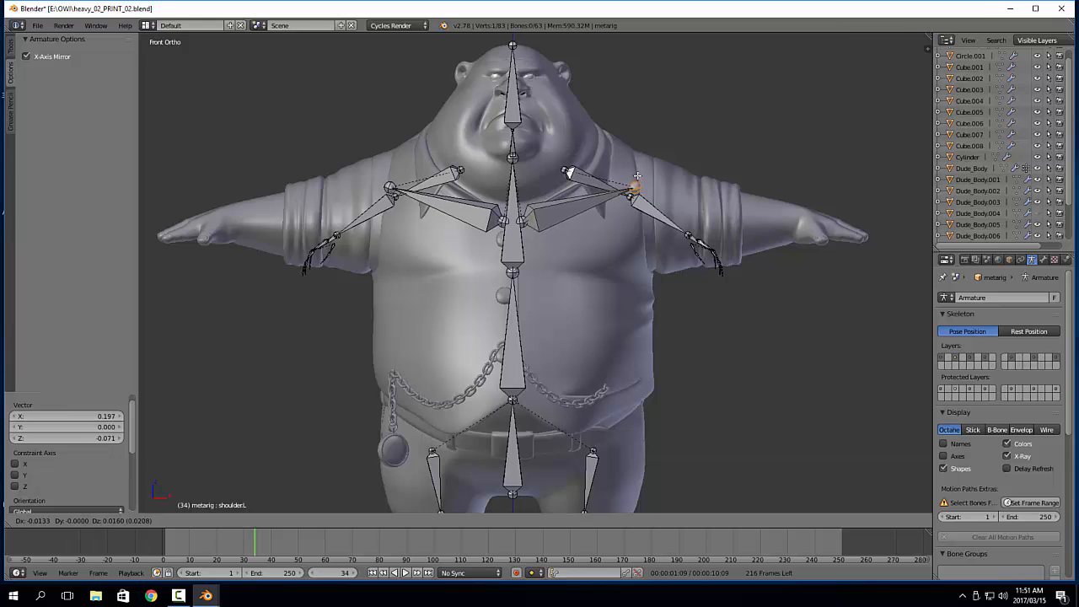
left_click(637, 176)
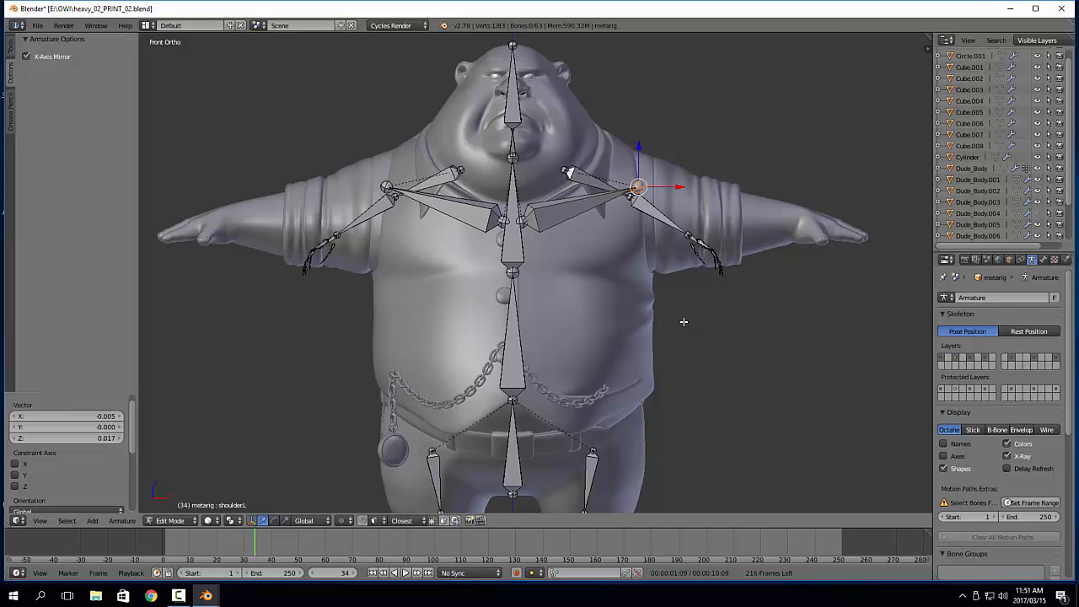
Rotate all left upper arm, forearm and hand bones by -25.685° and move them by 0.222 along X and 0.068 along Z into the arm
middle_click_drag(746, 292, 602, 290, "shift")
middle_click_drag(511, 290, 617, 307, "shift")
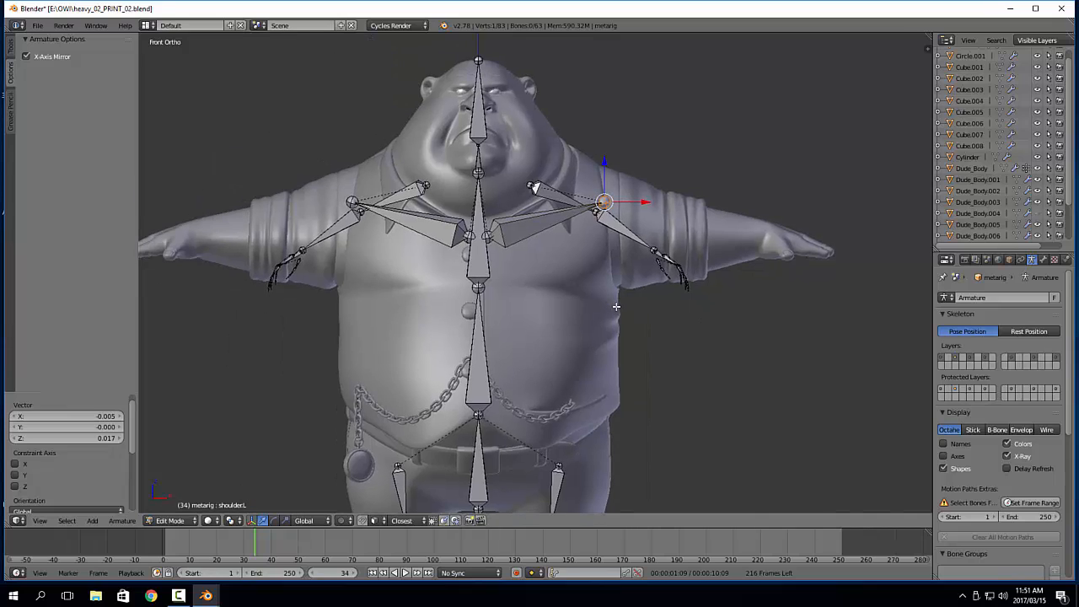
right_click(561, 191)
right_click(610, 220, "shift")
key("b")
left_click_drag(648, 234, 730, 328)
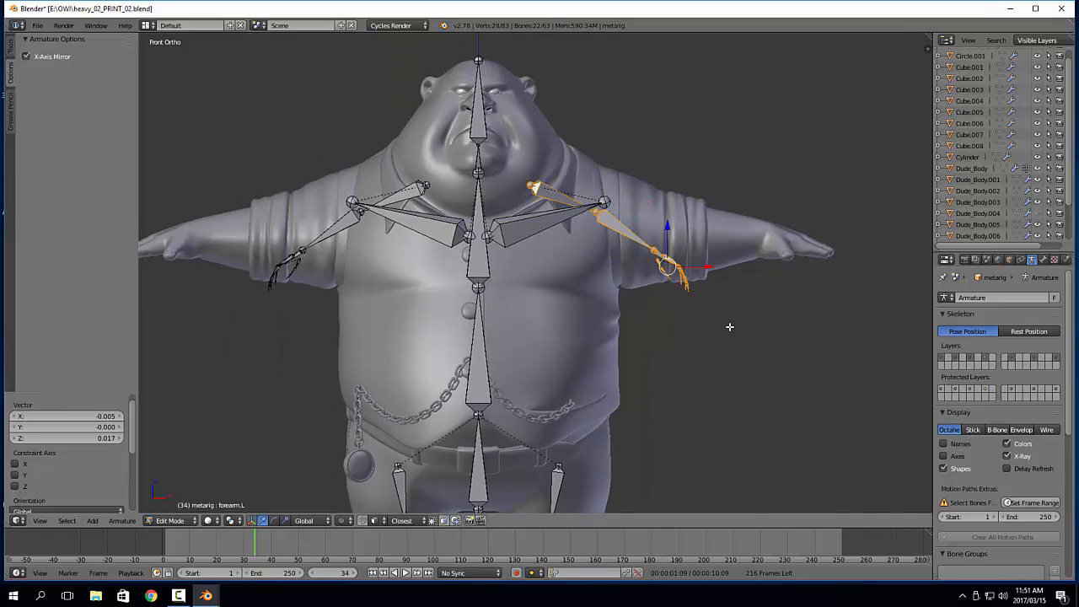
key("g")
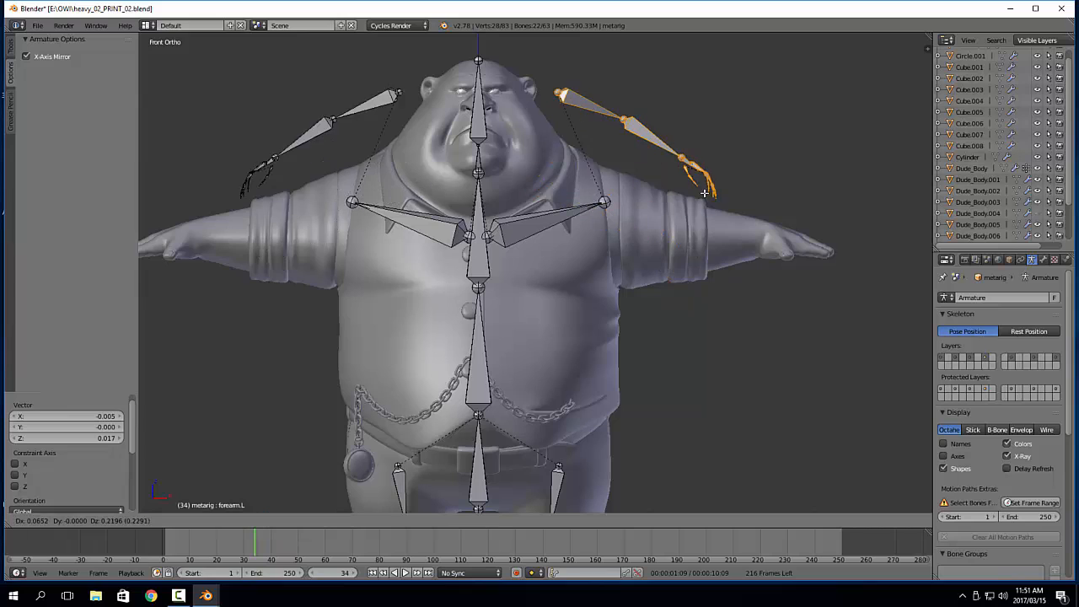
right_click(703, 197)
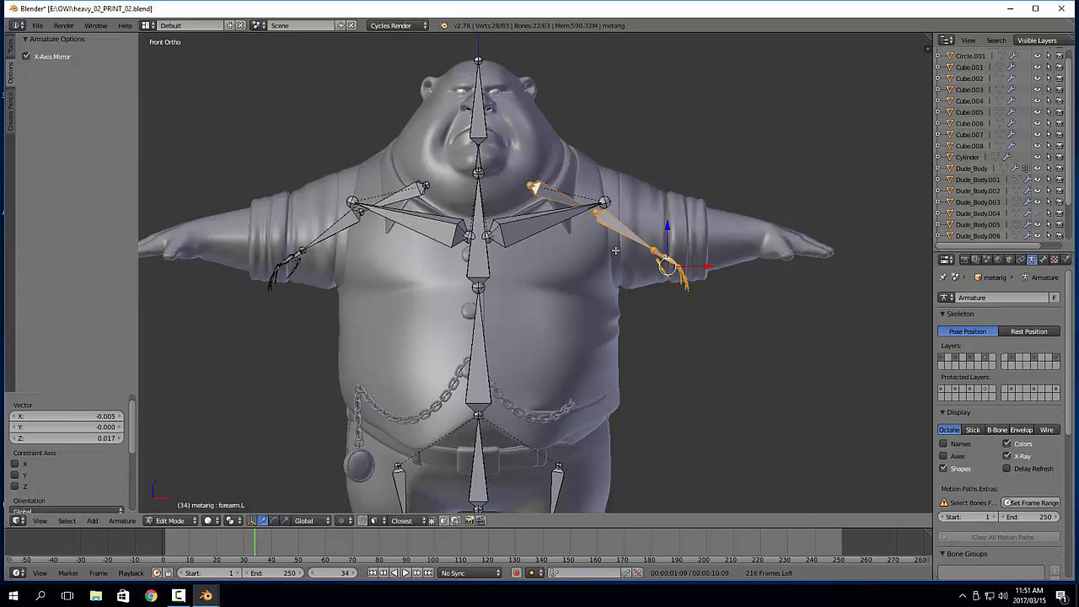
key("r")
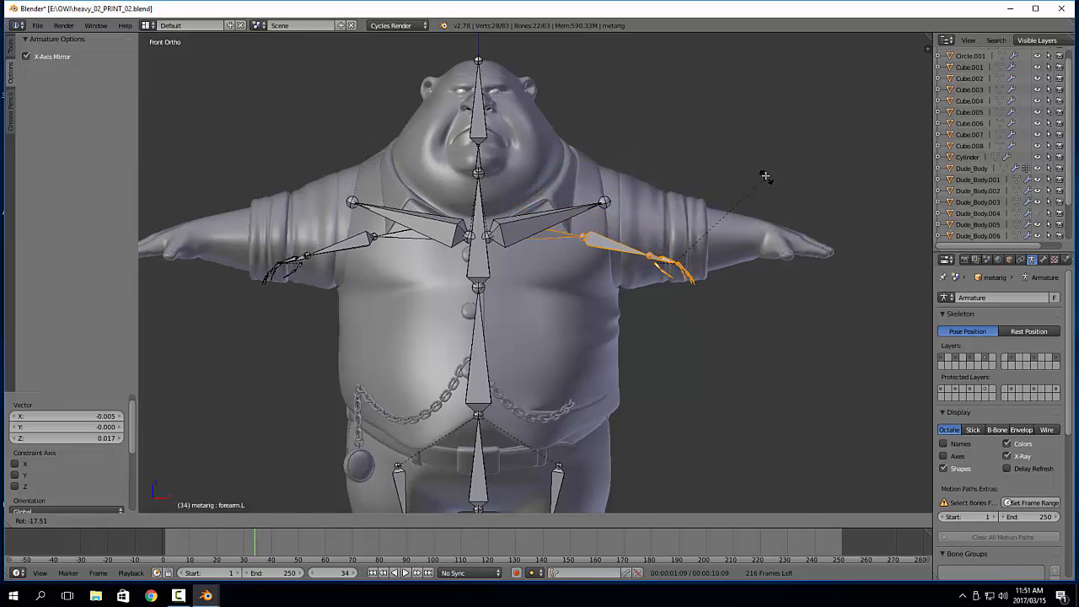
left_click(662, 270)
key("g")
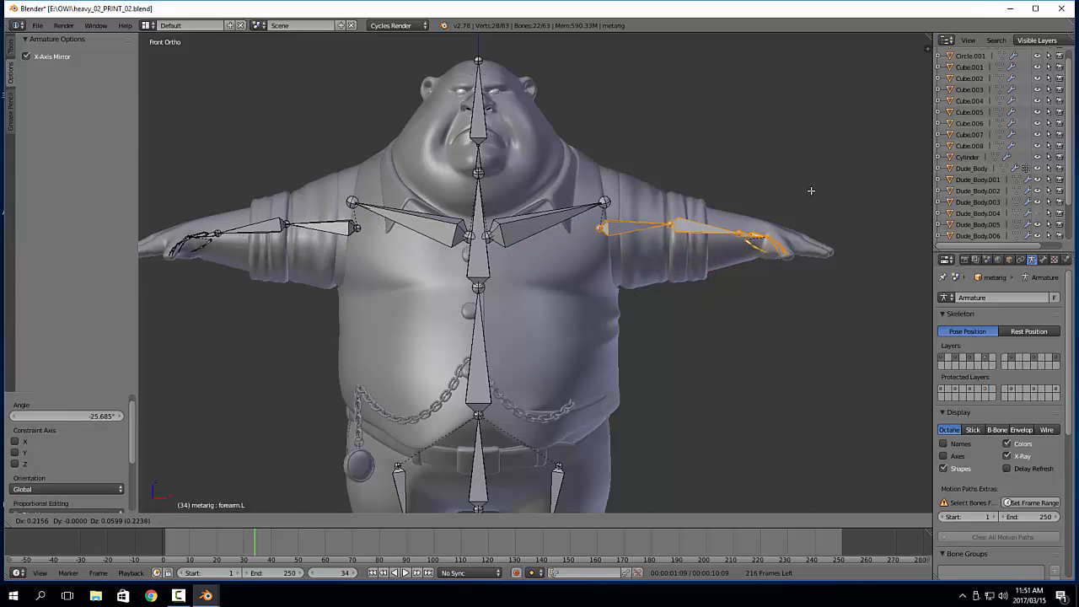
left_click(811, 187)
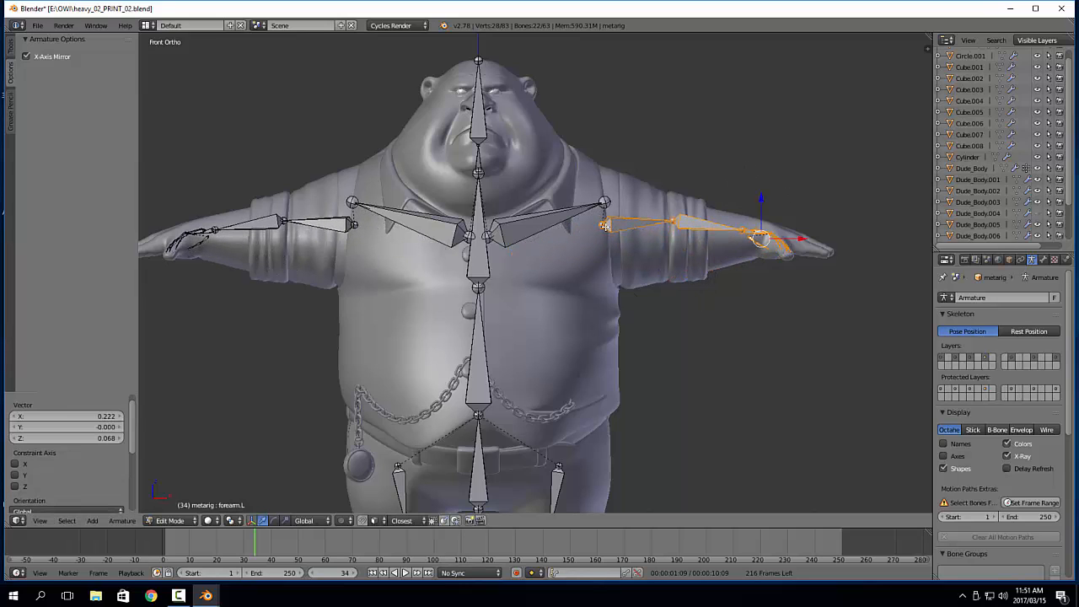
Move the left elbow joint by -0.005 along X and -0.039 along Z
right_click(604, 225)
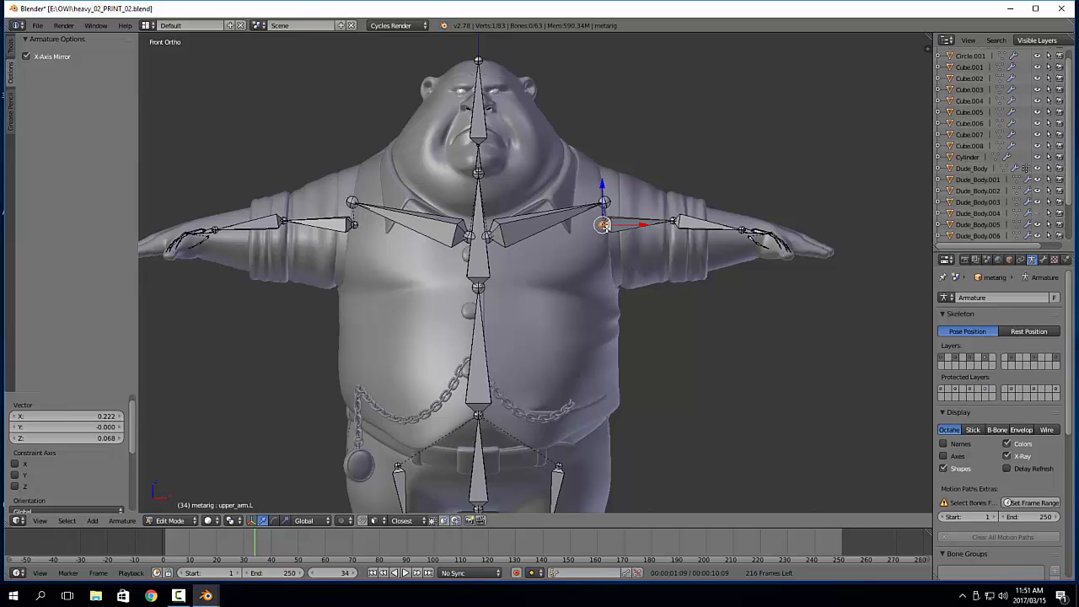
left_click_drag(630, 225, 668, 235)
right_click(676, 220)
Place the left upper arm's base just below the shoulder bone's outer end, and move the elbow joint by -0.003 along X and 0.024 along Z
right_click(600, 226)
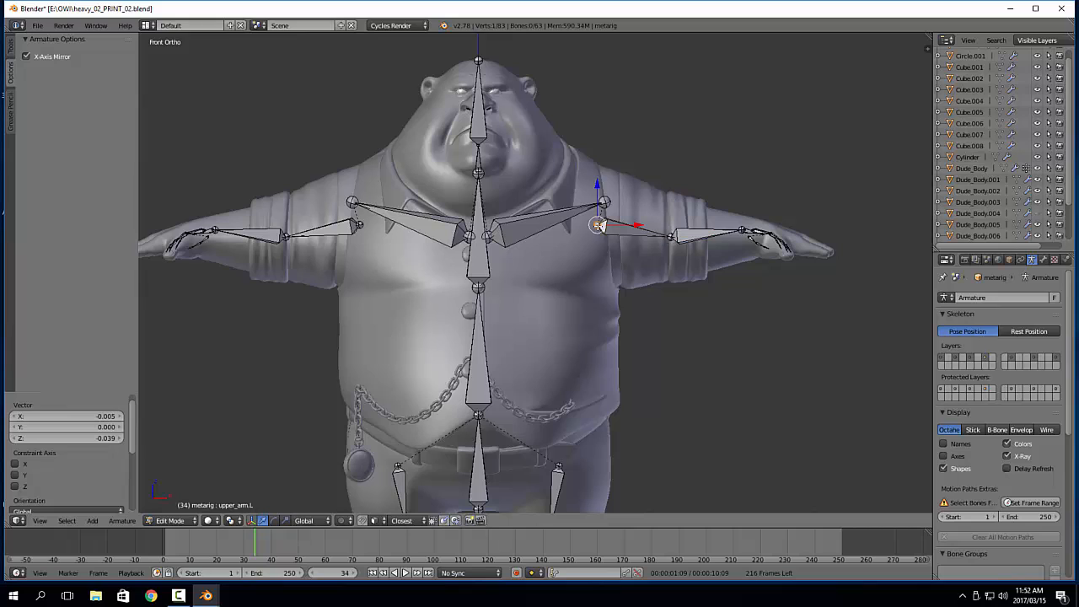
left_click_drag(600, 226, 602, 236)
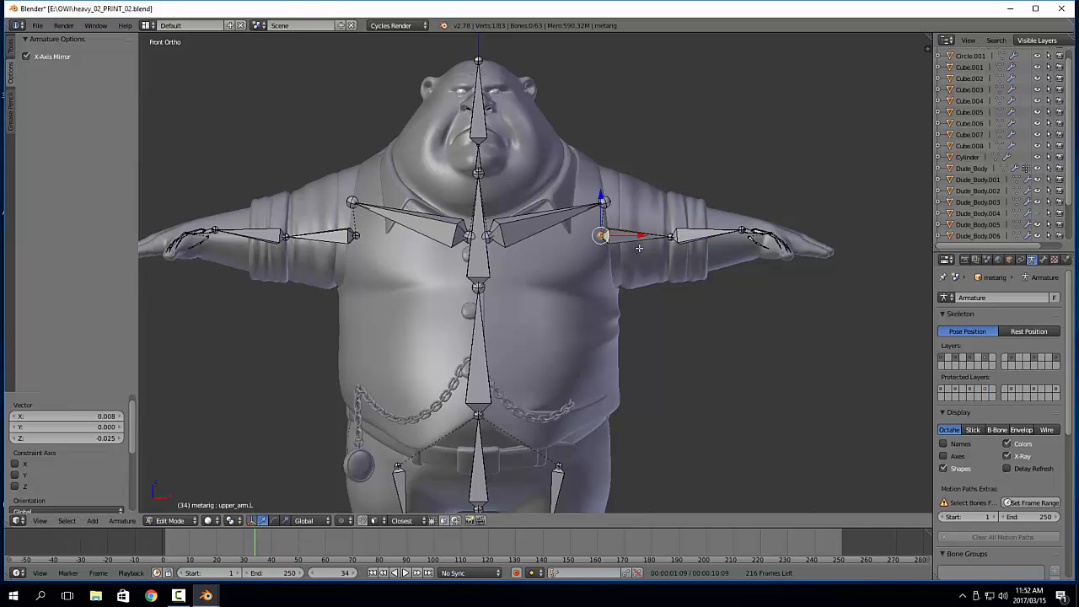
left_click_drag(629, 233, 669, 226)
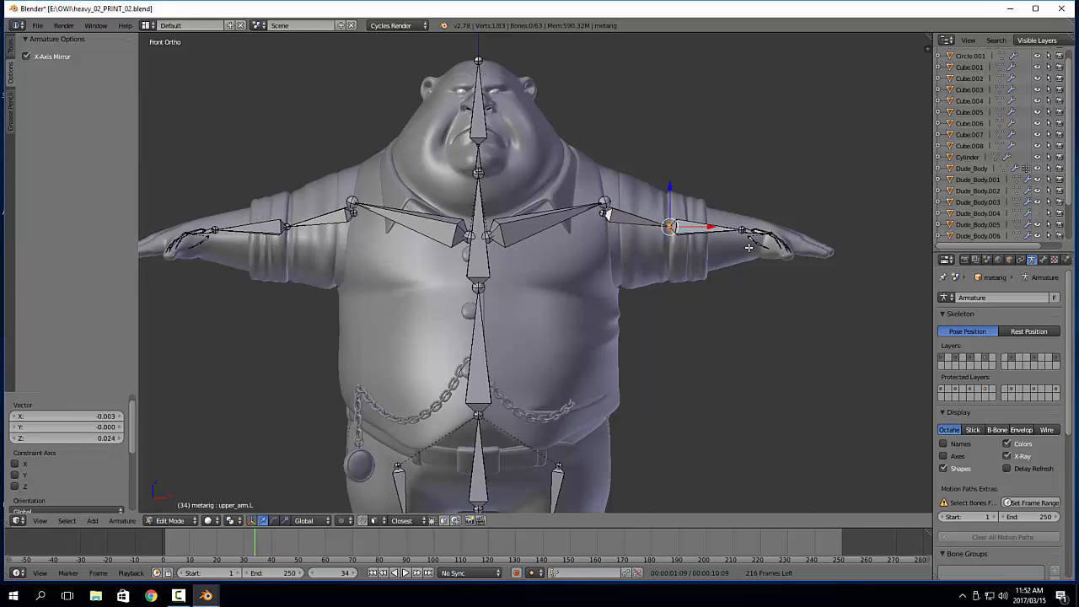
Move all left hand bones by about 0.04 along X and -0.015 along Z, and shift the elbow joint by 0.033 along X and -0.005 along Z
key("a")
key("b")
left_click_drag(727, 204, 842, 294)
key("g")
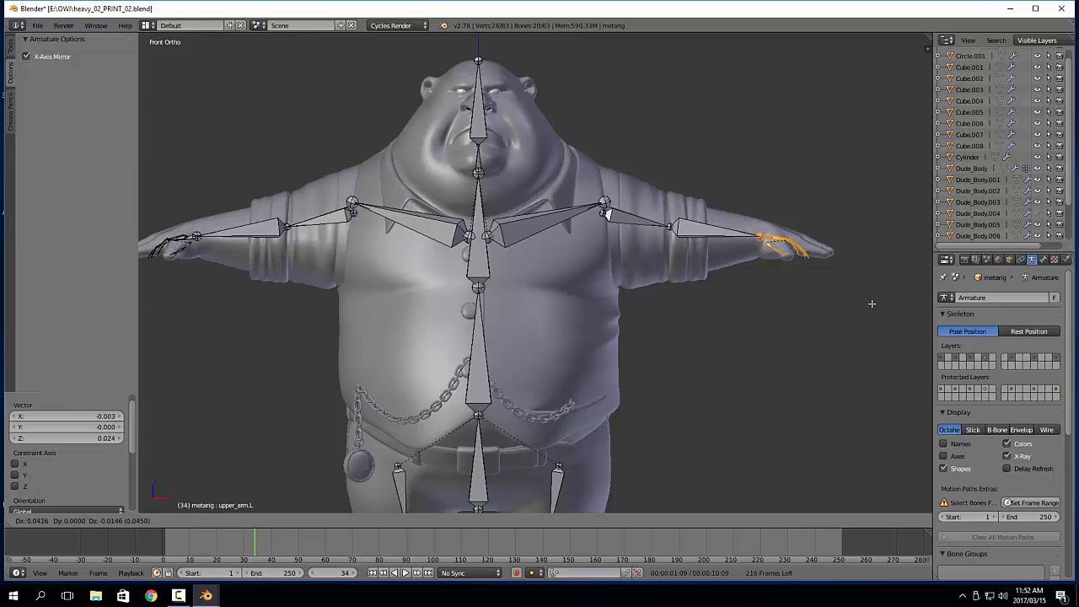
left_click(868, 303)
left_click_drag(670, 227, 697, 234)
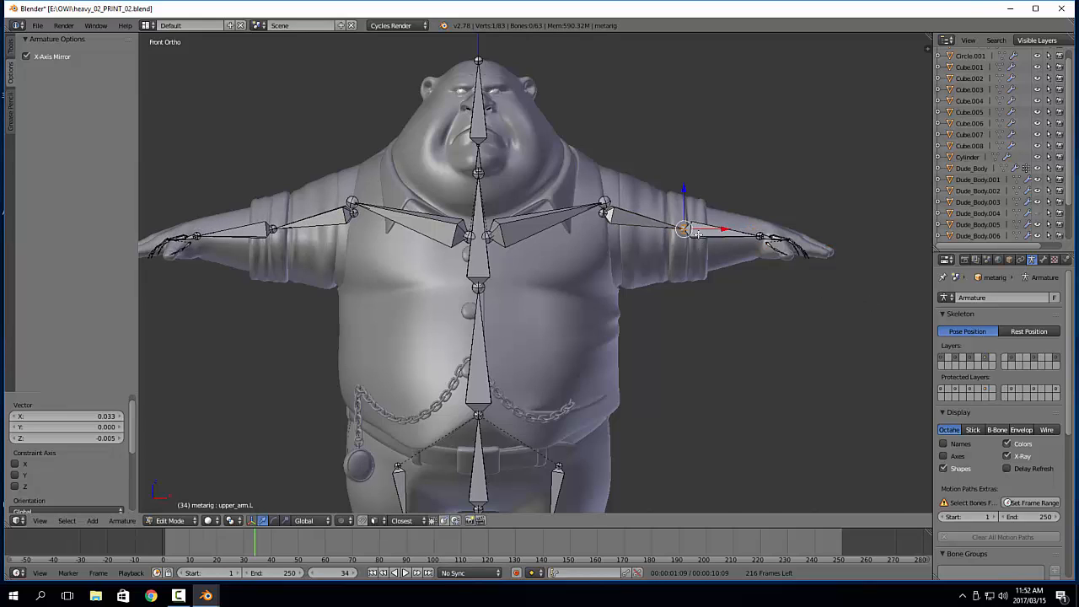
Move all left hand bones, including the wrist joint, by -0.013 along Z
right_click(763, 236)
key("b")
left_click_drag(743, 197, 864, 289)
left_click_drag(788, 199, 789, 204)
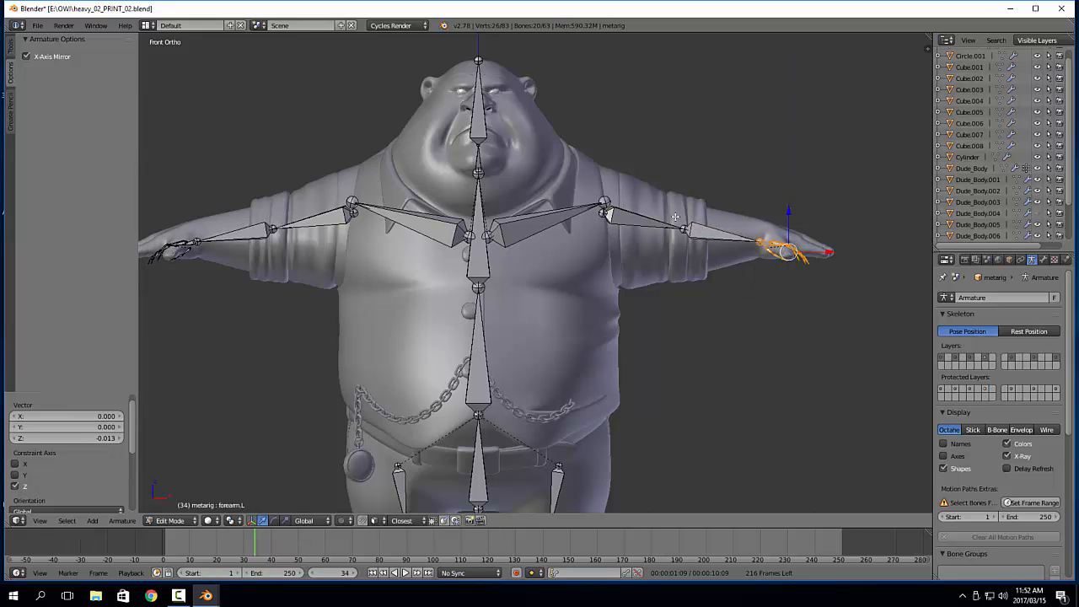
Move the left elbow joint by 0.004 along Z and the left upper arm's base by -0.004 along Z
right_click(683, 226)
left_click_drag(683, 198, 683, 195)
right_click(602, 208)
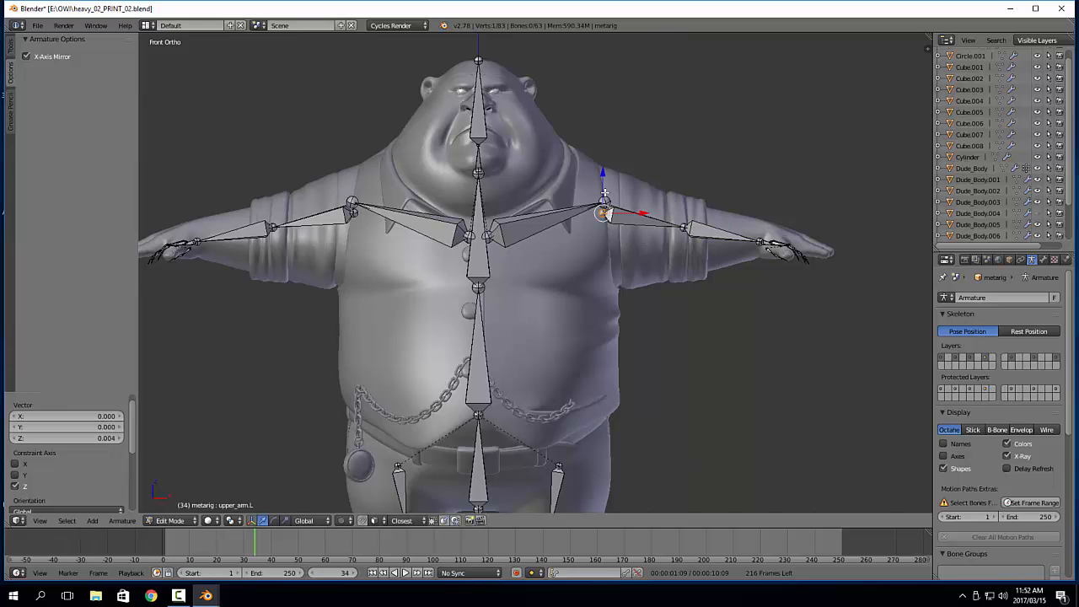
left_click_drag(602, 175, 616, 191)
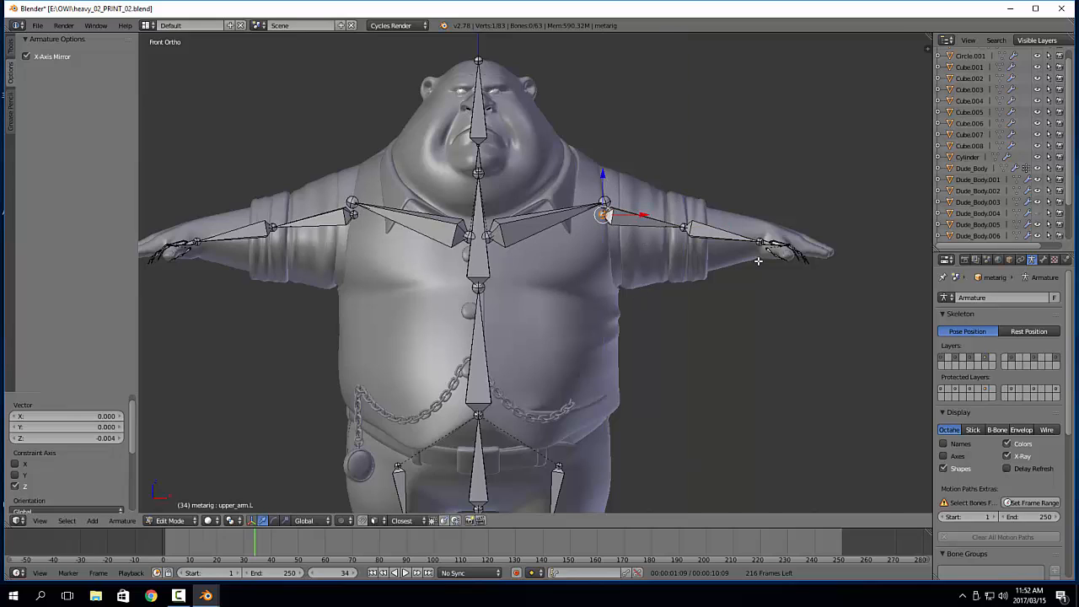
Nudge all left hand bones by -0.001 along X and 0.001 along Z, and move them by 0.035 along Y in top view
middle_click_drag(838, 299, 801, 303, "shift")
key("b")
left_click_drag(711, 215, 860, 319)
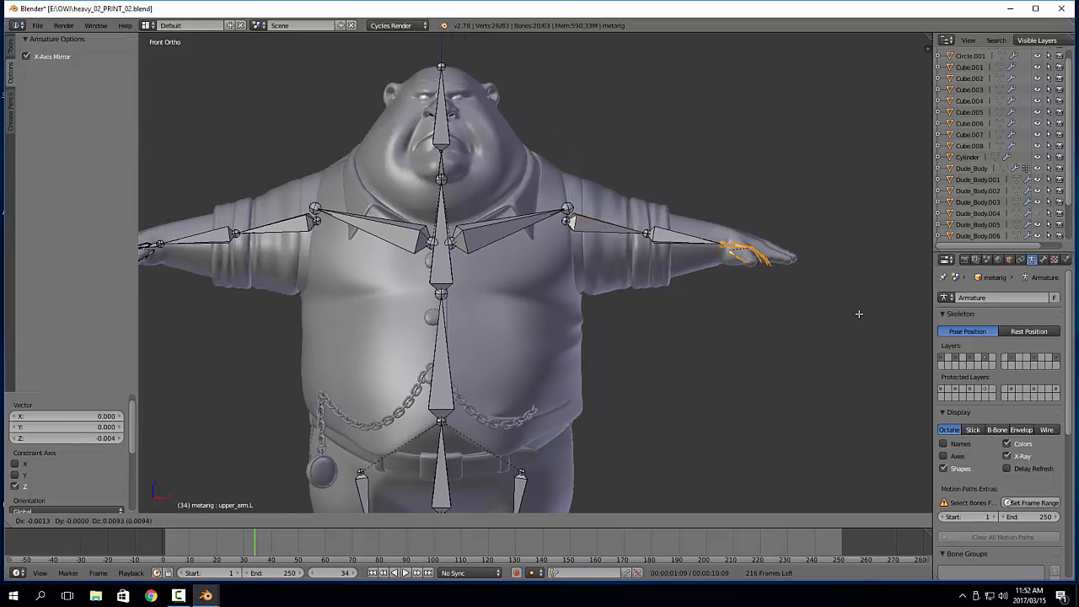
key("KP_7")
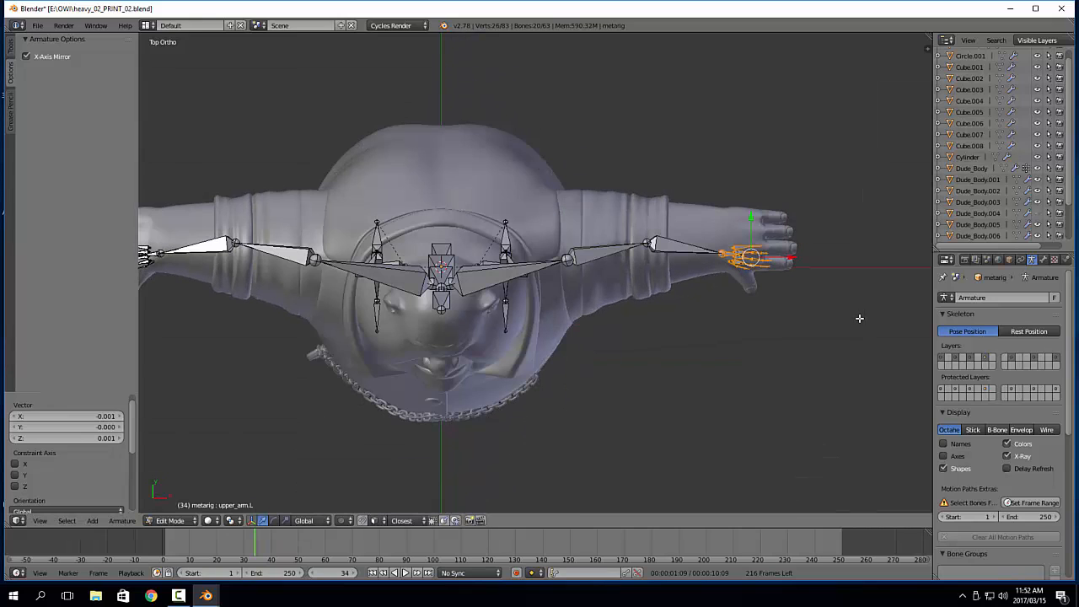
left_click_drag(755, 223, 755, 211)
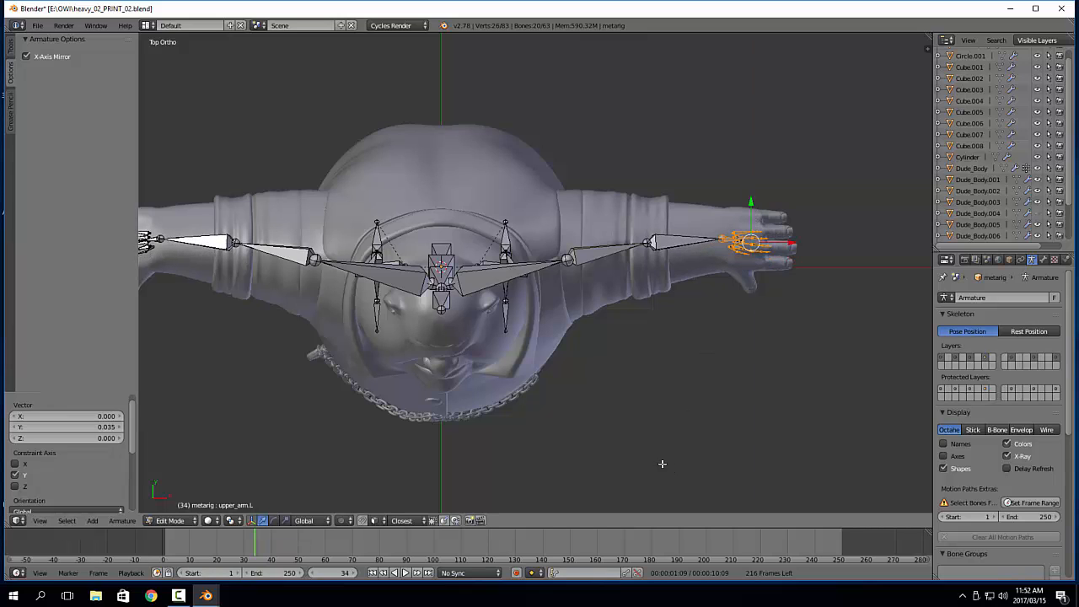
Scale the left hand bones along Y by 2.743 and again by 0.907 to spread them across the fingers
scroll(759, 458, "up", 5)
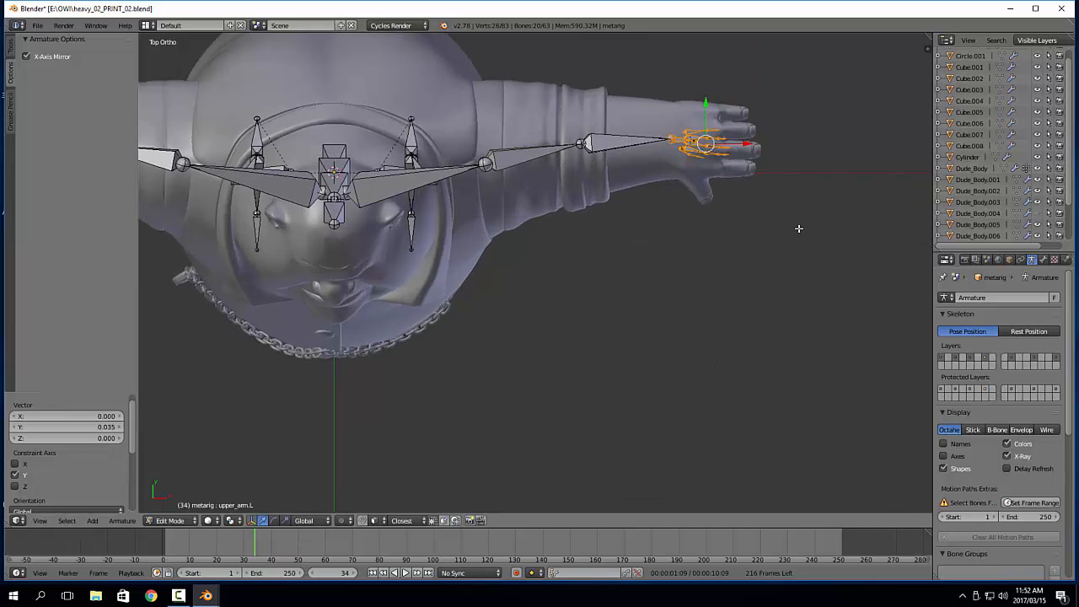
scroll(686, 320, "up", 3)
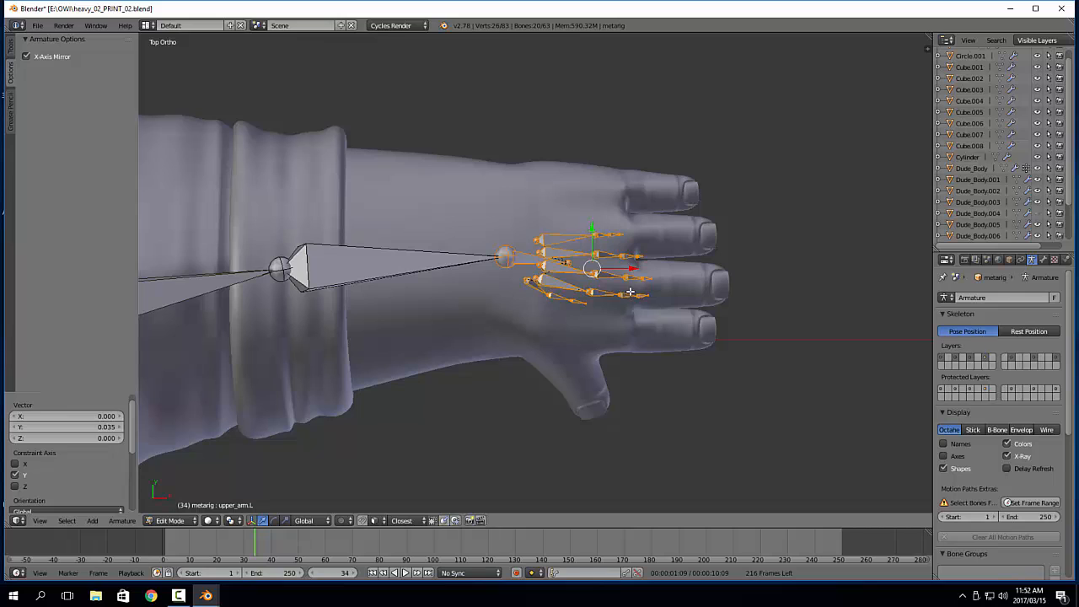
key("s")
key("y")
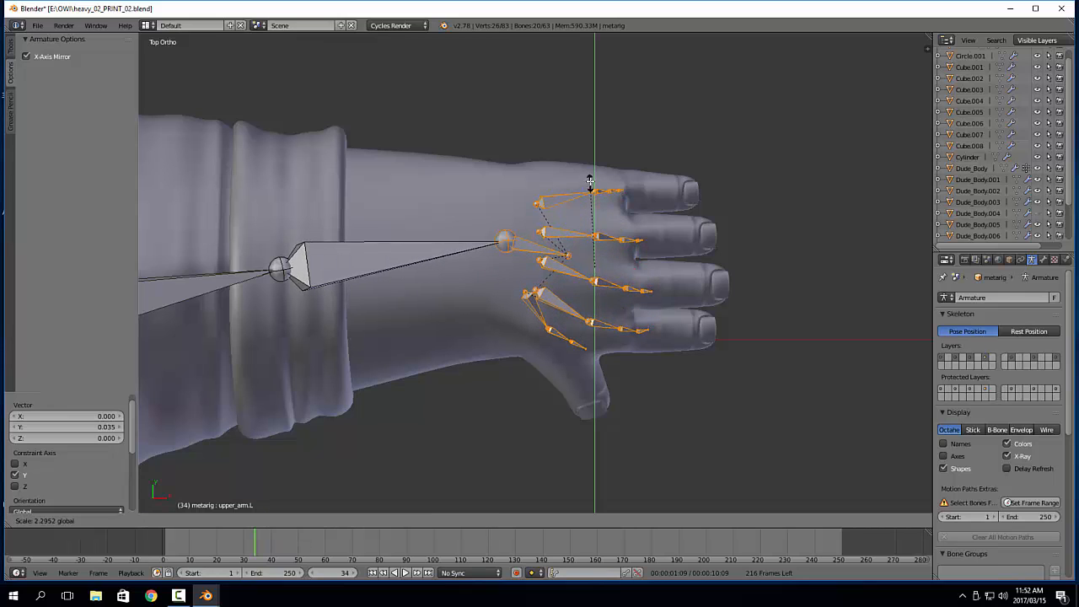
left_click(595, 169)
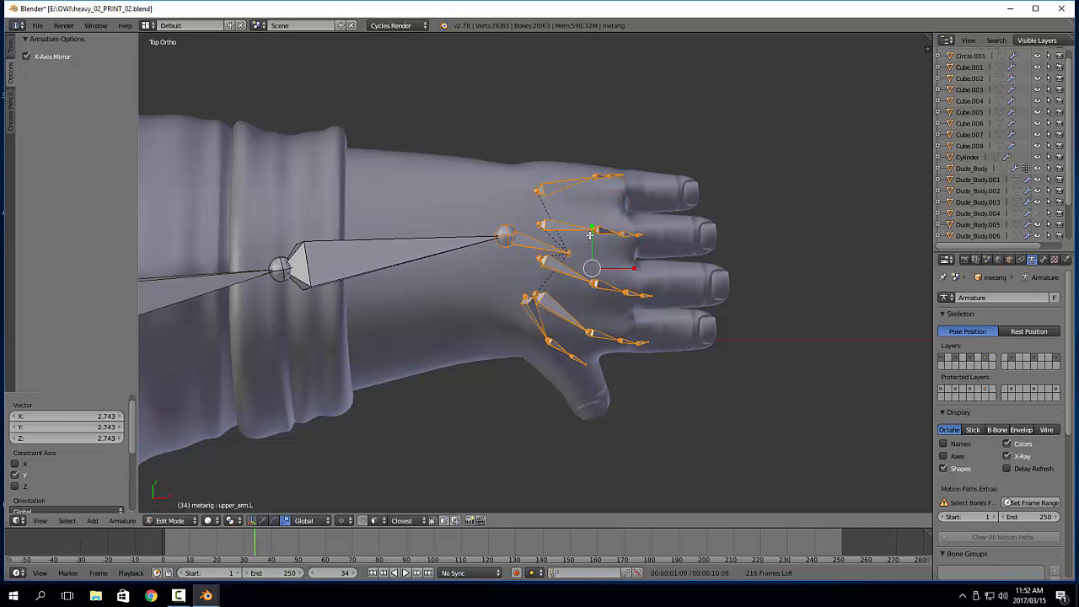
key("s")
key("y")
left_click(592, 231)
Move the three left thumb bones by 0.007 along X and -0.018 along Y, toward the thumb
middle_click_drag(706, 288, 653, 265, "shift")
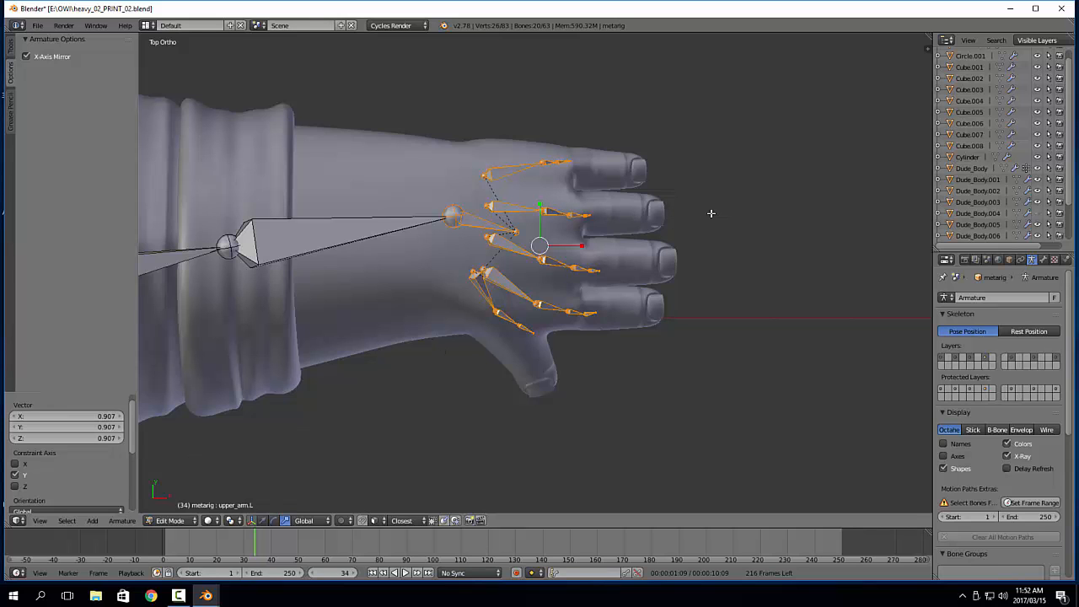
key("KP_3")
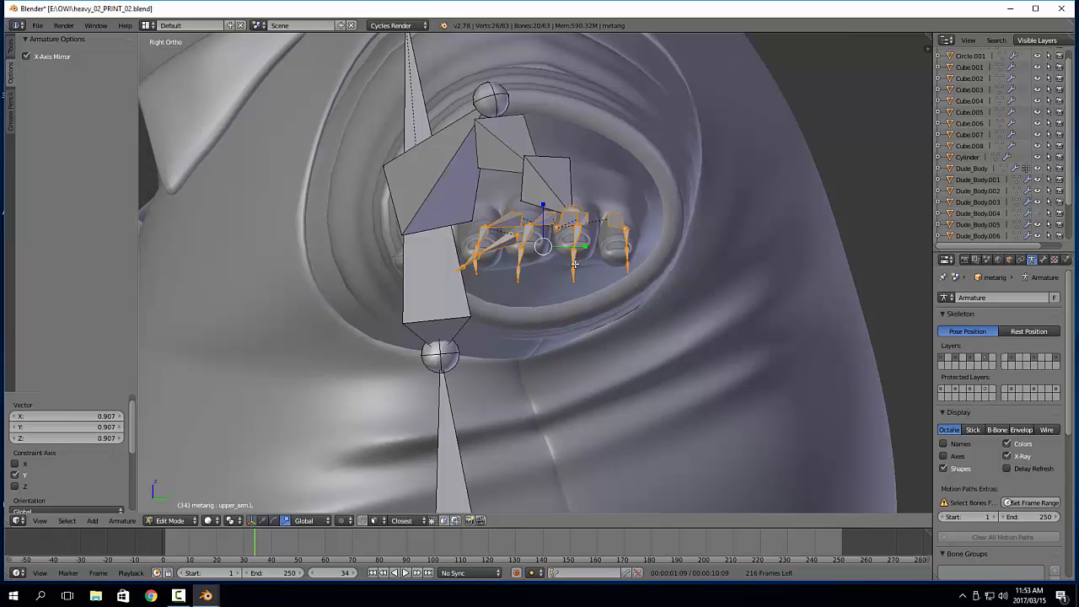
key("KP_7")
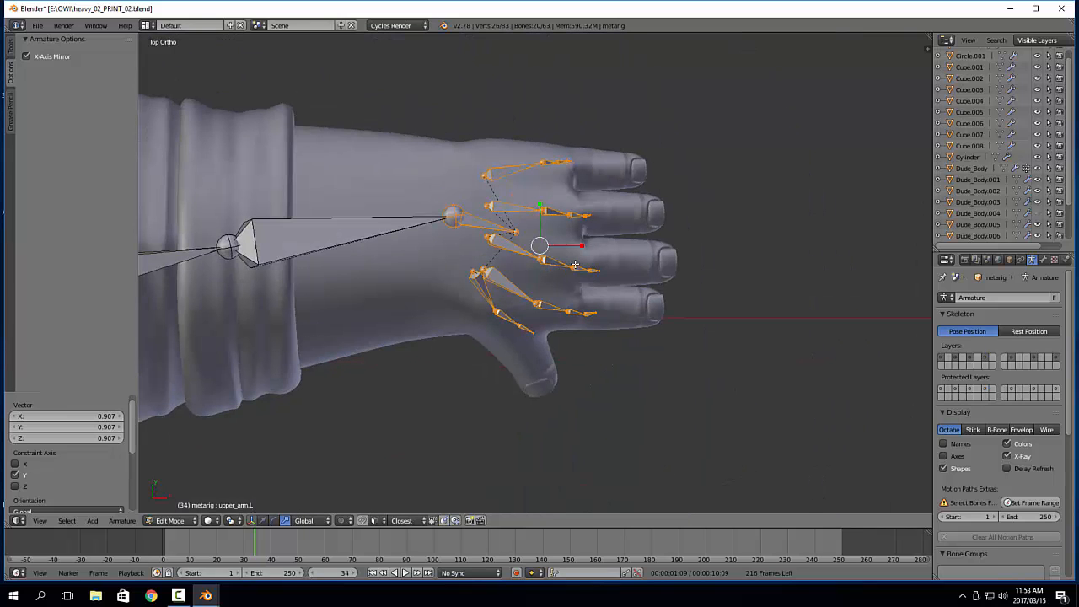
right_click(490, 296)
right_click(511, 318, "shift")
right_click(524, 329, "shift")
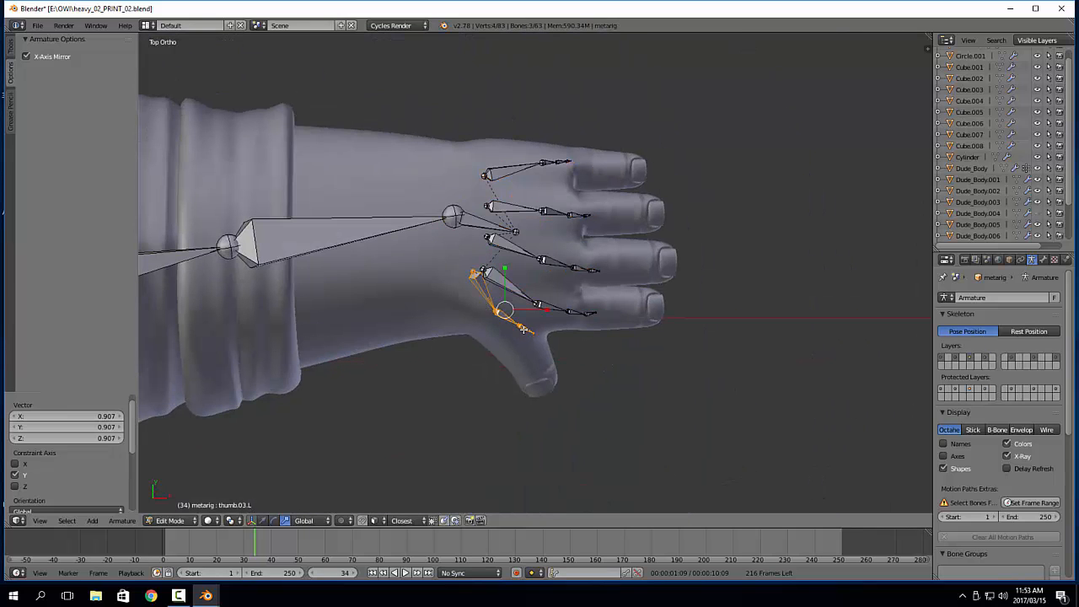
key("g")
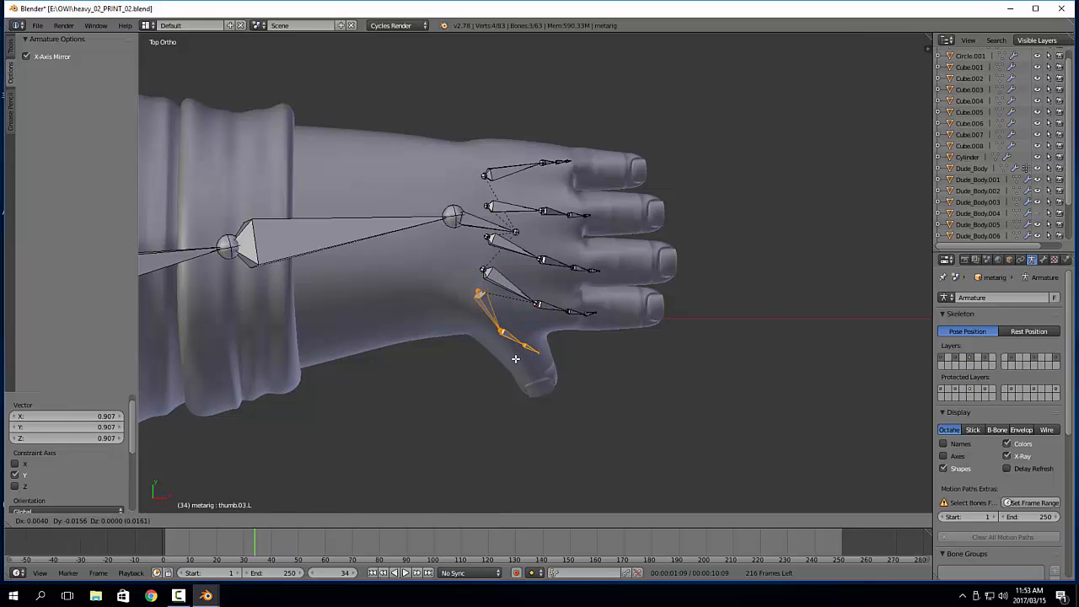
left_click(519, 361)
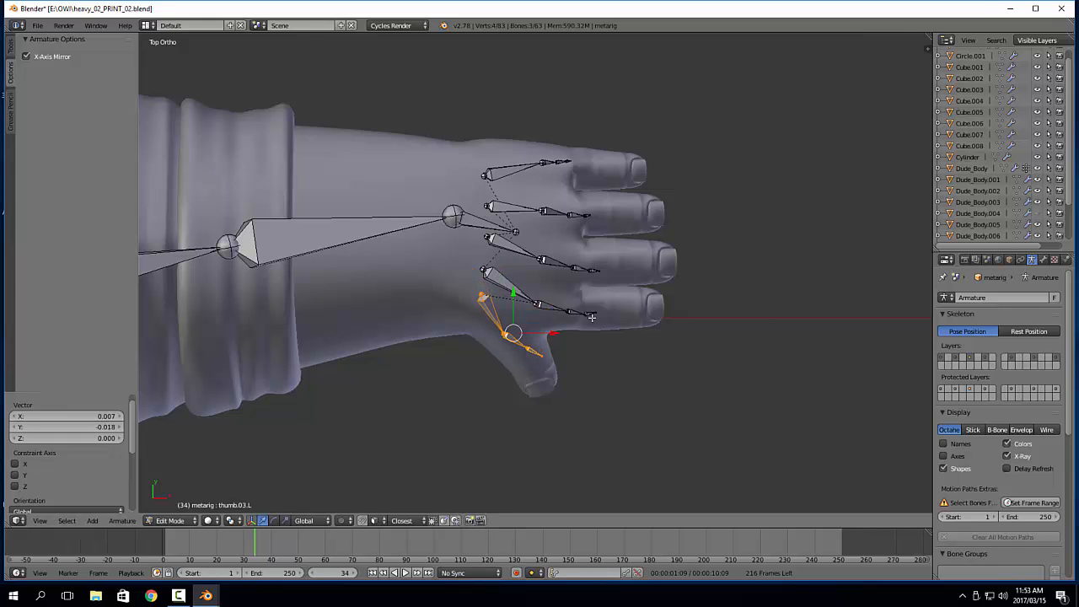
Move the left wrist joint by 0.004 along X and -0.013 along Y
middle_click_drag(569, 297, 551, 331, "shift")
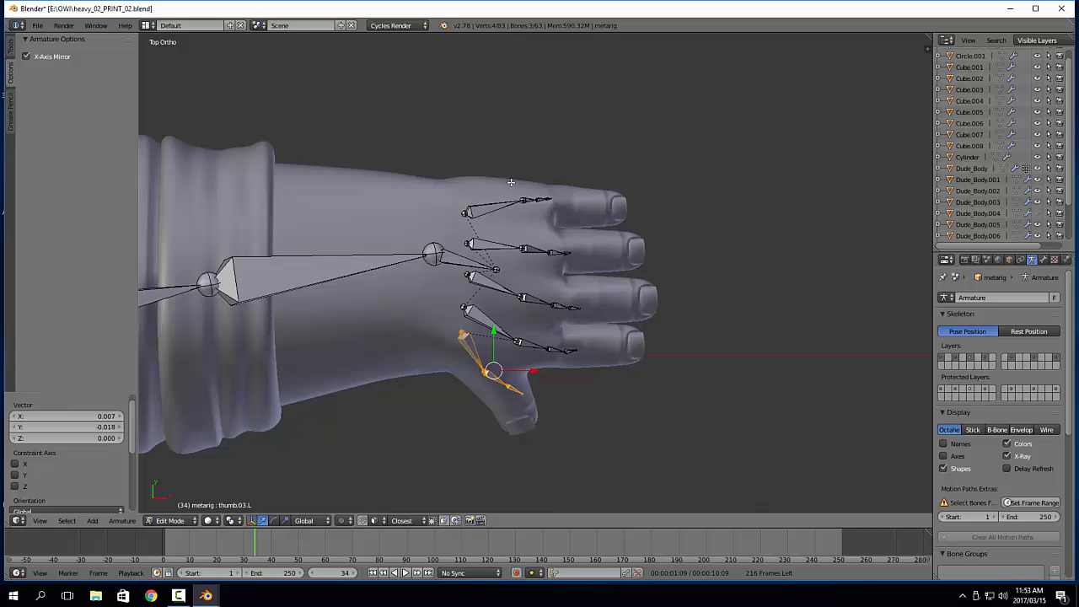
right_click(448, 304)
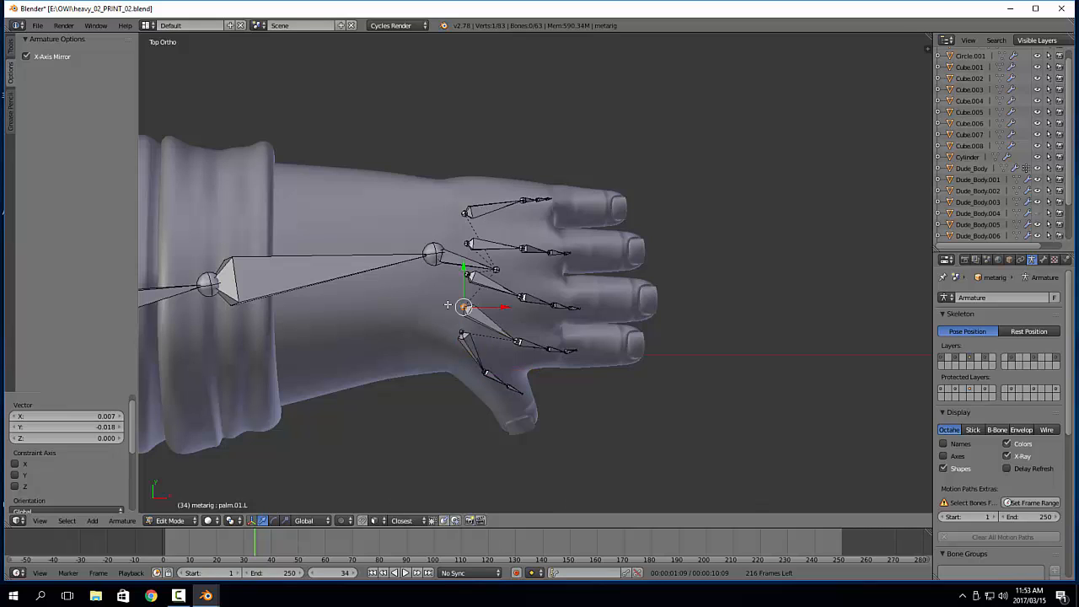
right_click(518, 341)
right_click(458, 259)
right_click(435, 256)
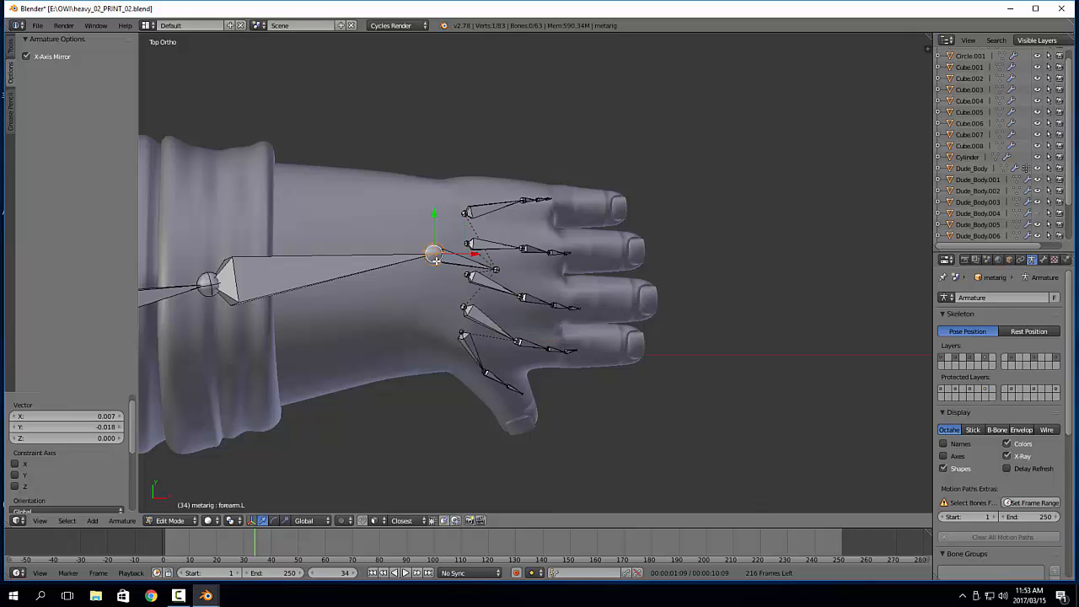
key("g")
left_click(440, 273)
Move the tip of the left hand bone by 0.034 along X and -0.007 along Y
right_click(498, 272)
key("g")
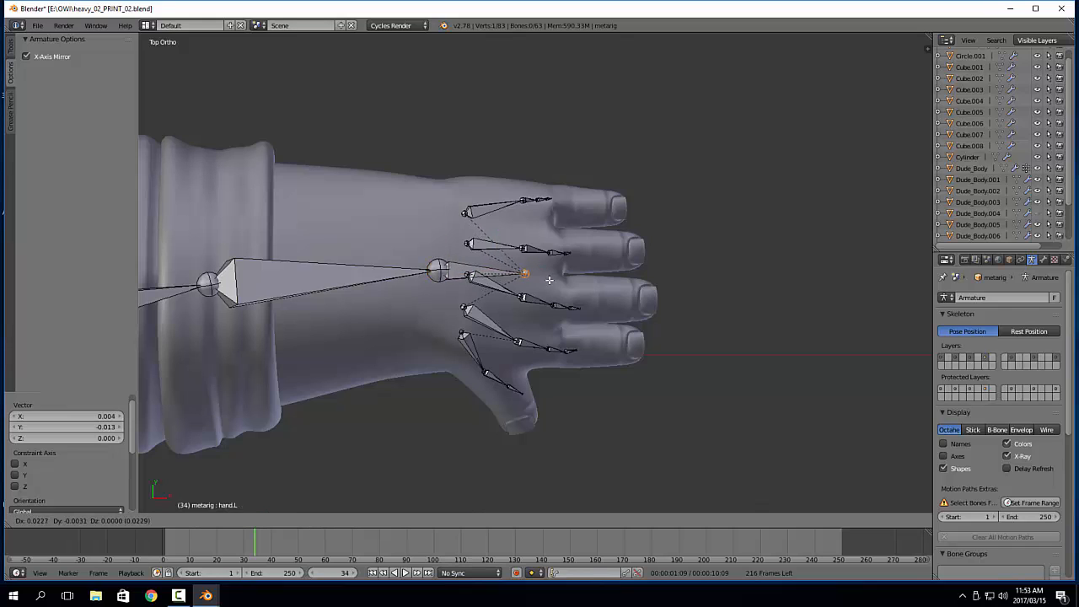
left_click(538, 278)
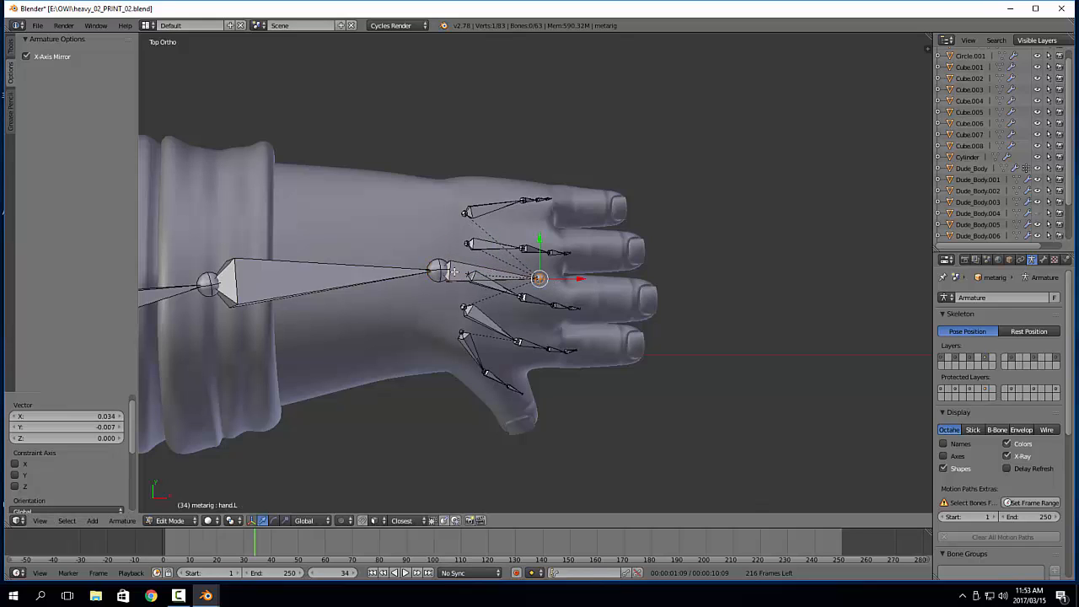
right_click(491, 274)
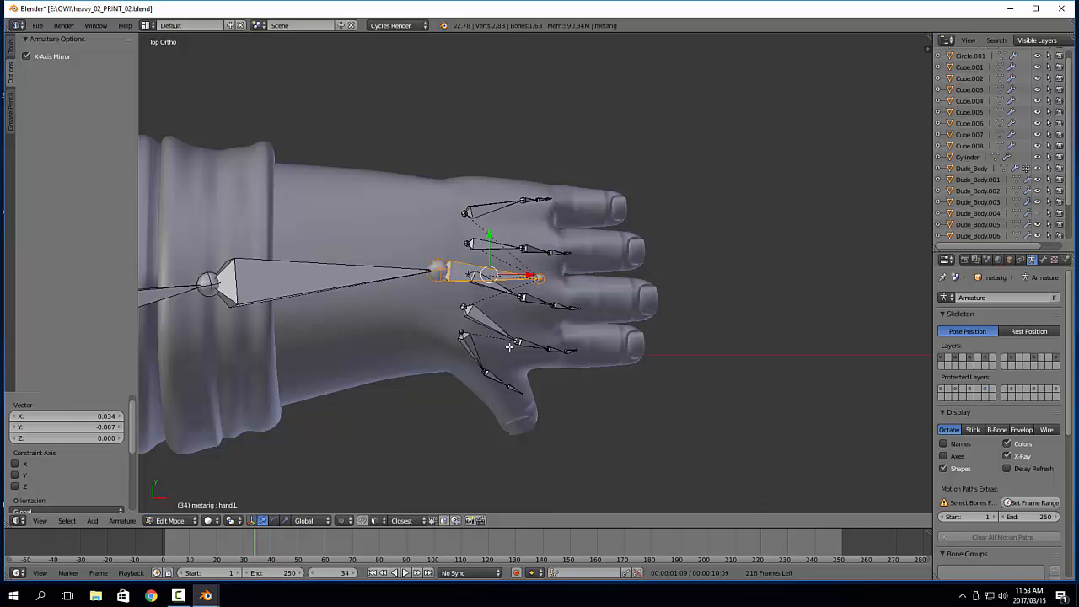
Move the left index finger bones by 0.029 along X and -0.003 along Y into the finger
right_click(544, 347)
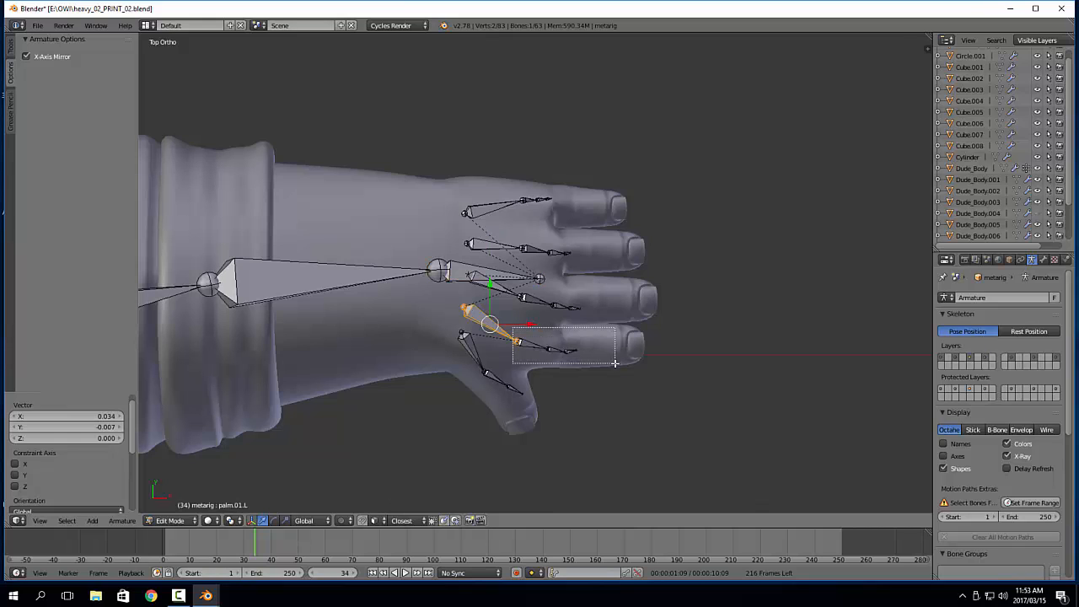
key("g")
left_click(609, 354)
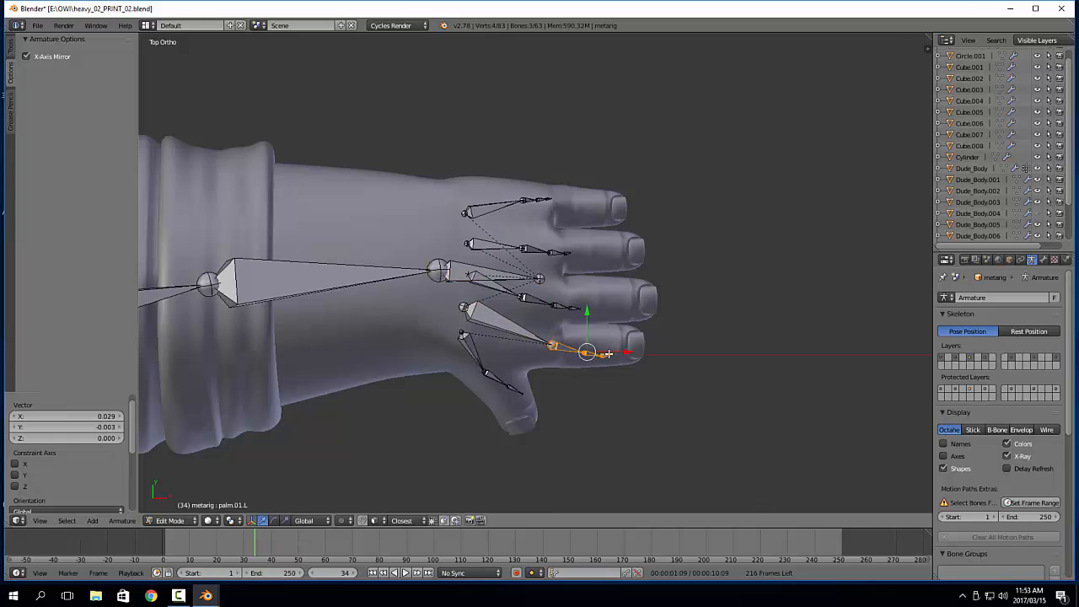
Move the three left middle finger bones by 0.025 along X and about -0.0004 along Y into the finger
right_click(556, 302)
key("g")
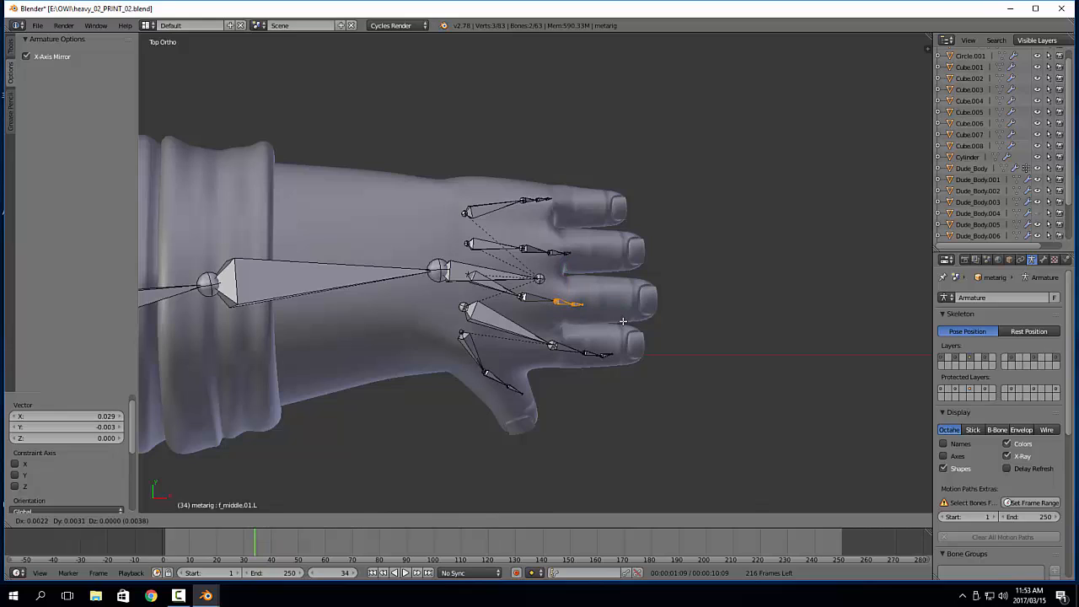
right_click(620, 318)
right_click(530, 296)
key("g")
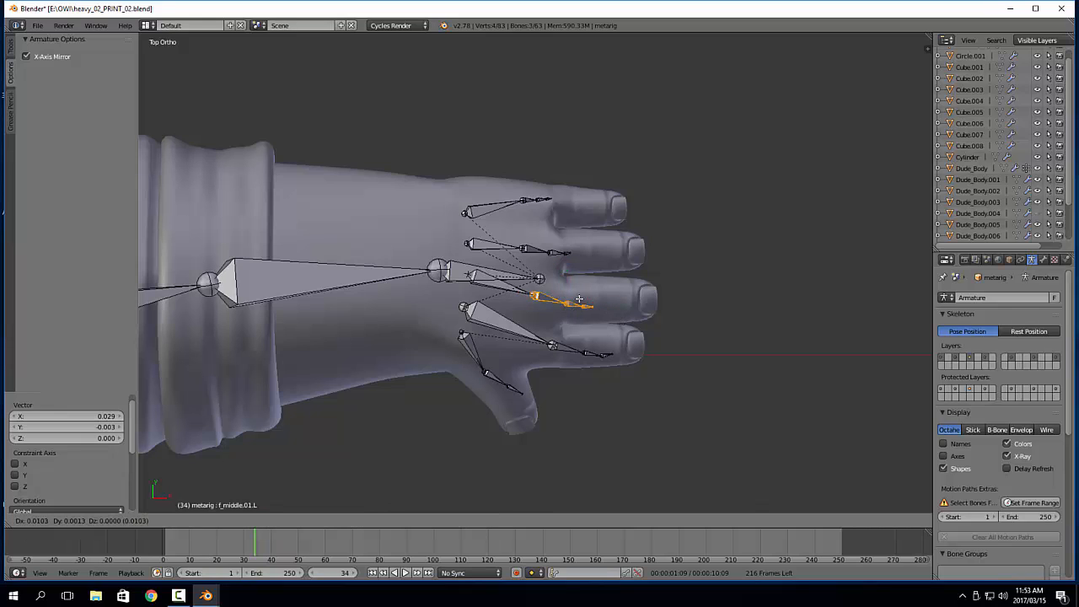
left_click(597, 301)
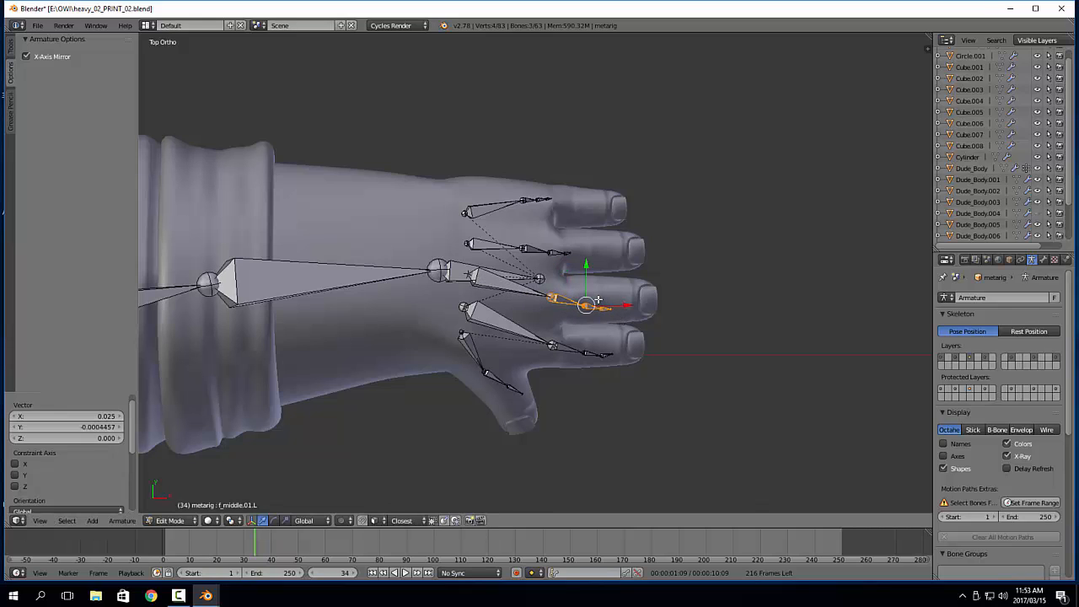
Move the left ring finger bones by 0.024 along X and -0.0009 along Y, and the pinky bones by 0.023 and -0.003
right_click(552, 250)
key("g")
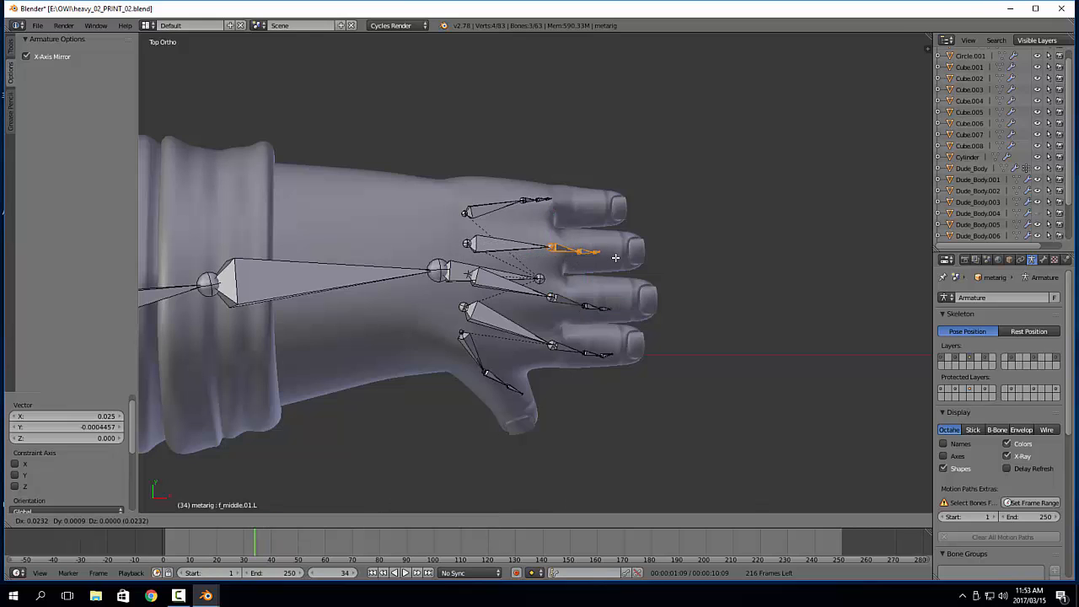
left_click(617, 260)
right_click(533, 199)
key("g")
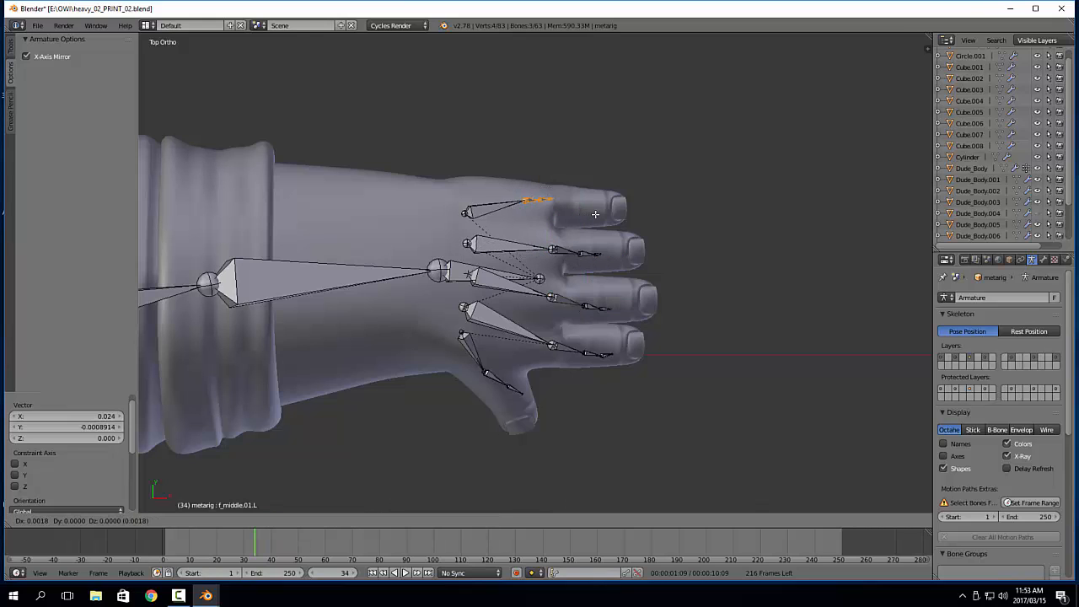
left_click(612, 219)
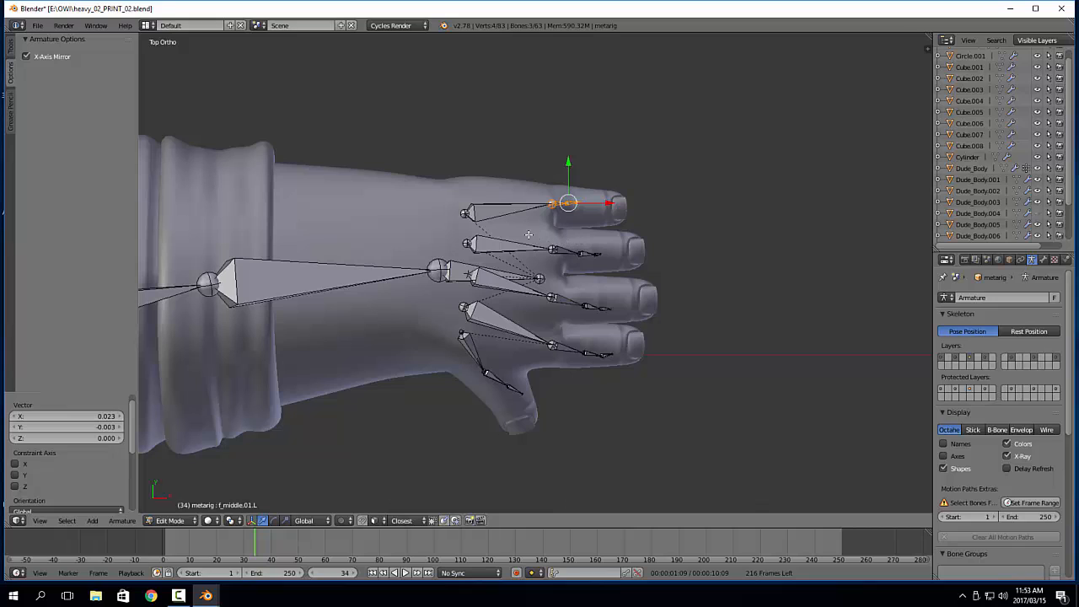
Move the bases of the pinky and ring palm bones by -0.006 along X, and the middle palm bone's base by -0.004
right_click(467, 213)
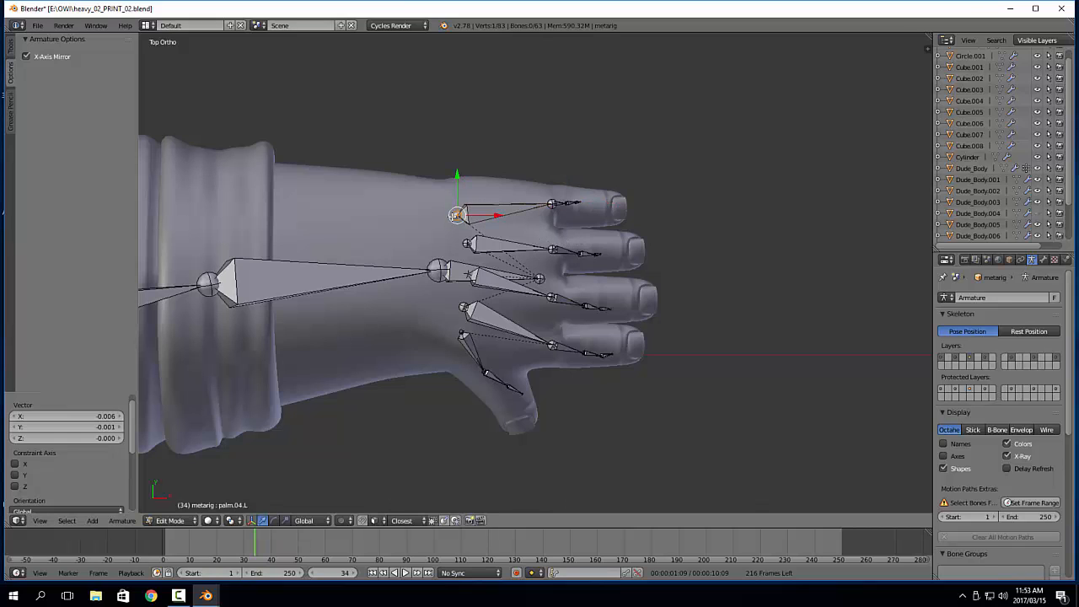
right_click(467, 244)
key("g")
left_click(458, 243)
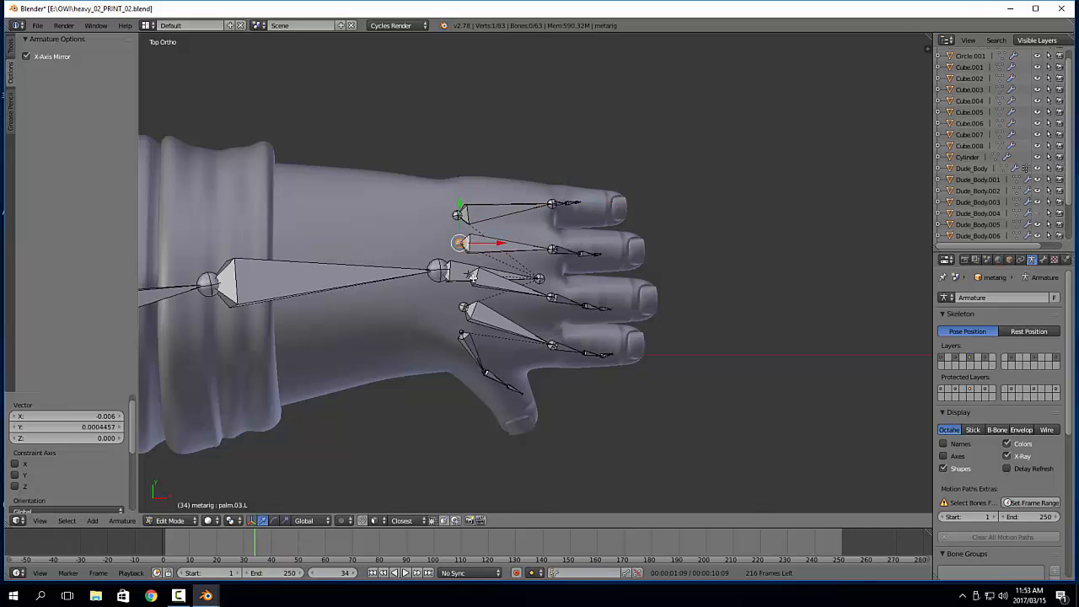
Move the base of the left index palm bone by about 0.001 along X and -0.006 along Y
right_click(464, 310)
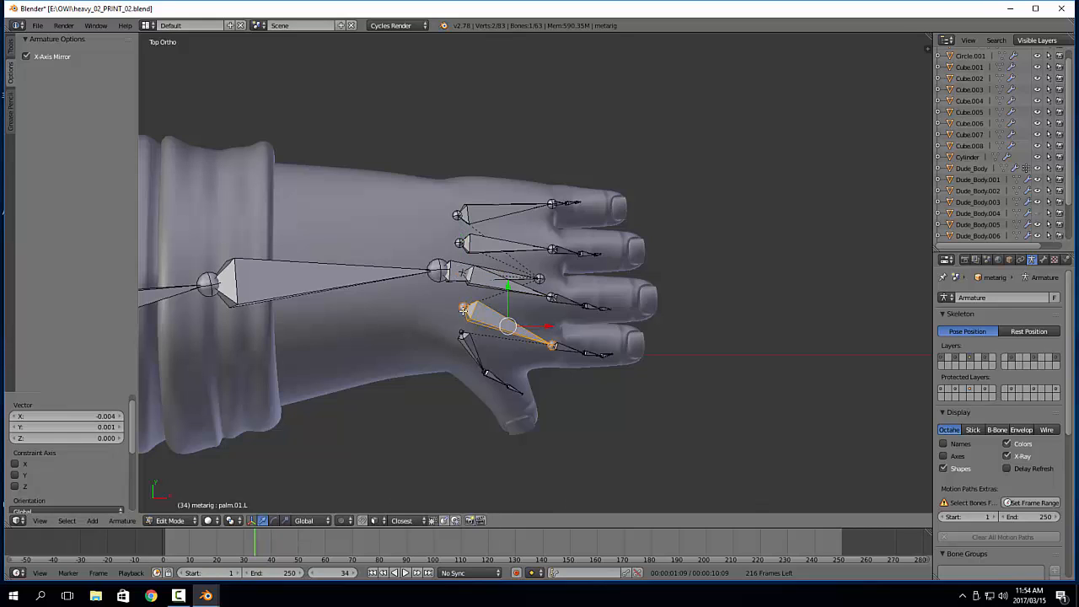
key("g")
right_click(463, 309)
right_click(462, 307)
key("g")
left_click(456, 301)
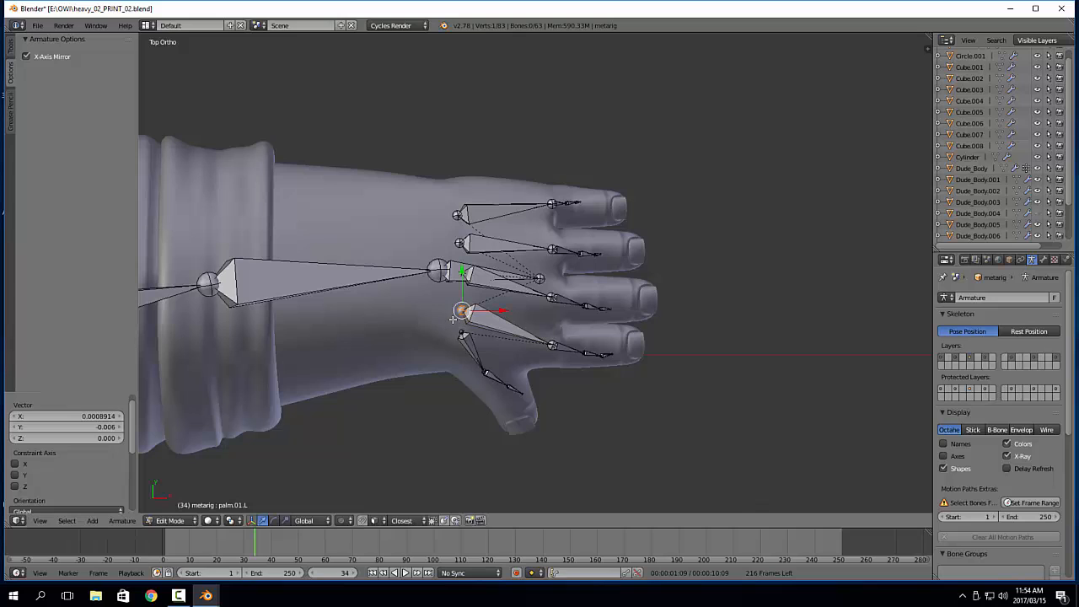
Move the middle palm bone's base by -0.002 along X and -0.007 along Y, and select the index palm bone's base
key("a")
right_click(464, 271)
key("g")
left_click(461, 282)
right_click(461, 310)
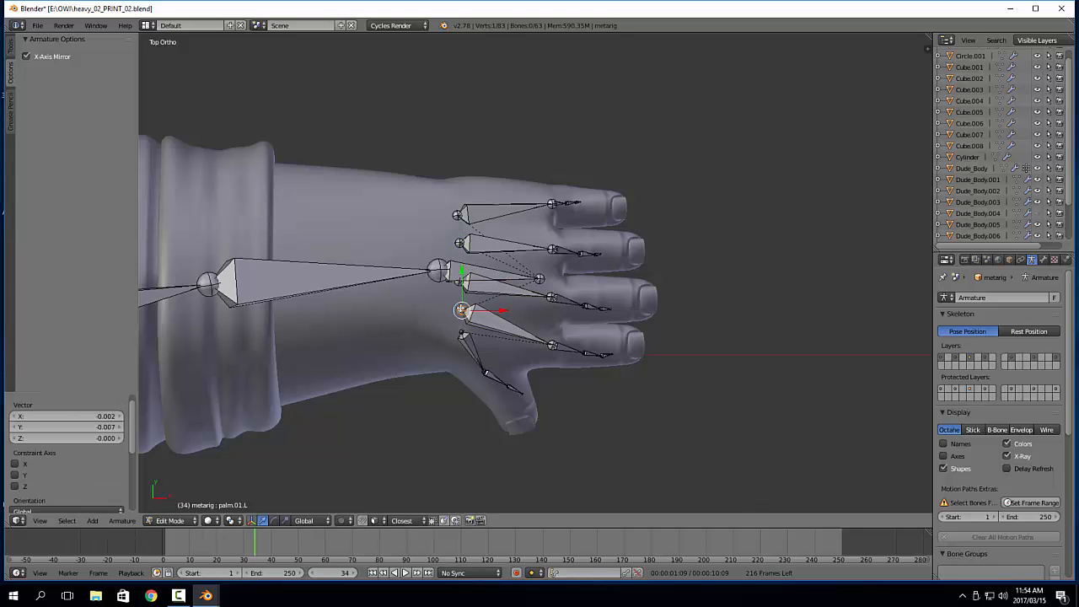
Move the base of the left index palm bone by -0.007 along X and -0.006 along Y
key("g")
left_click(452, 316)
scroll(495, 296, "up", 3)
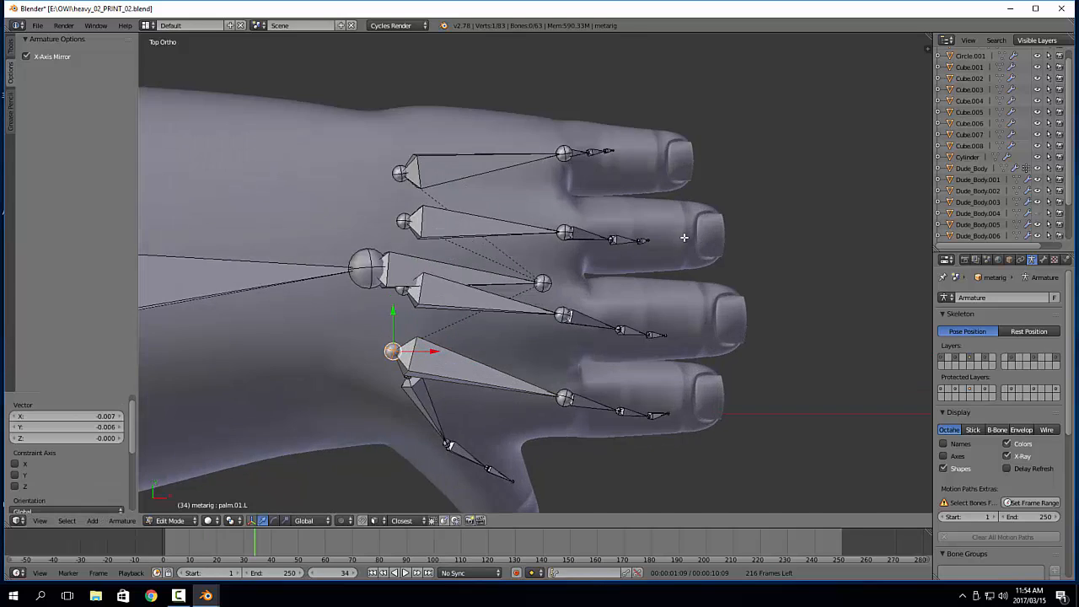
Move the left pinky finger bones by about -0.0002 along X and -0.002 along Y, and scale them by 0.148 along Y
key("a")
key("b")
left_click_drag(354, 182, 502, 246)
key("g")
left_click(504, 253)
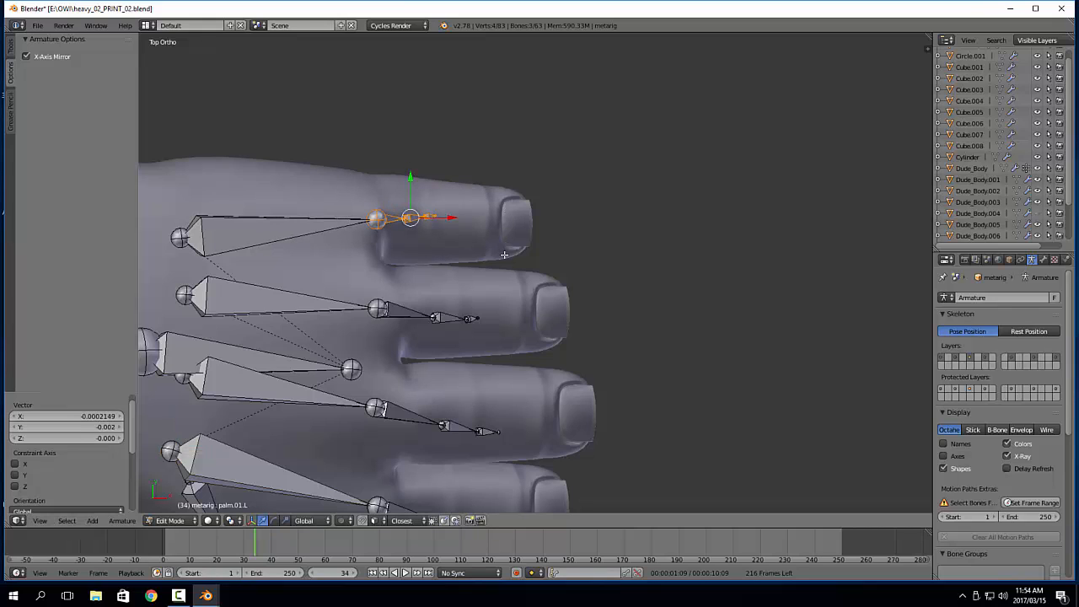
mouse_move(410, 179)
left_mouse_down()
mouse_move(412, 204)
mouse_move(414, 174)
left_mouse_up()
Straighten the left ring finger bones by scaling them by 0.234 along Y
right_click(477, 316)
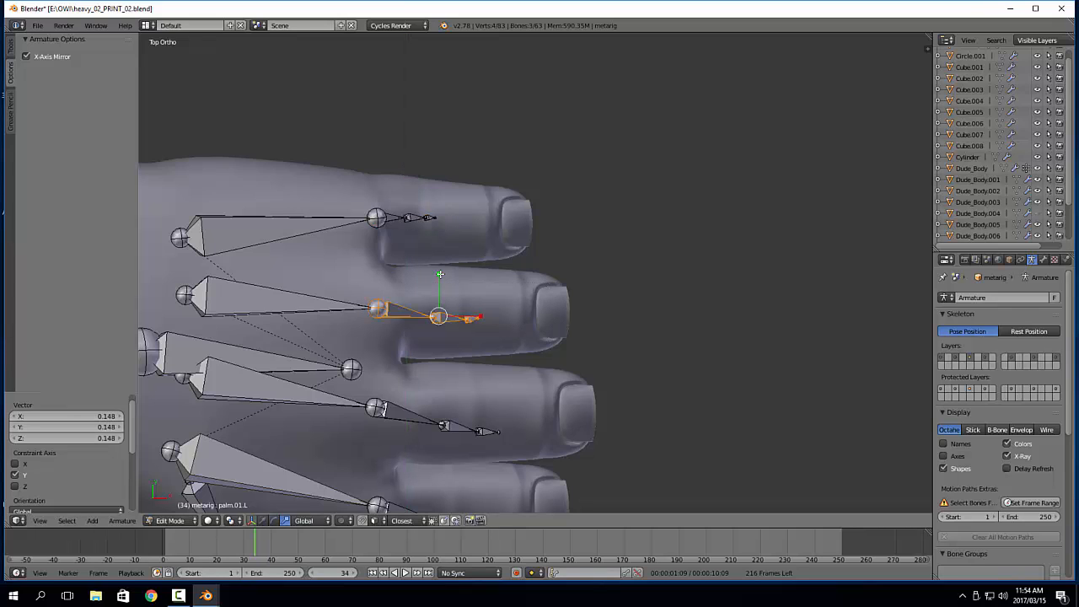
left_click_drag(439, 274, 439, 304)
middle_click_drag(437, 304, 468, 270, "shift")
mouse_move(470, 241)
left_mouse_down()
mouse_move(469, 253)
mouse_move(470, 242)
left_mouse_up()
Straighten the left middle finger bones and the left index finger bones by scaling each chain along Y
right_click(438, 381)
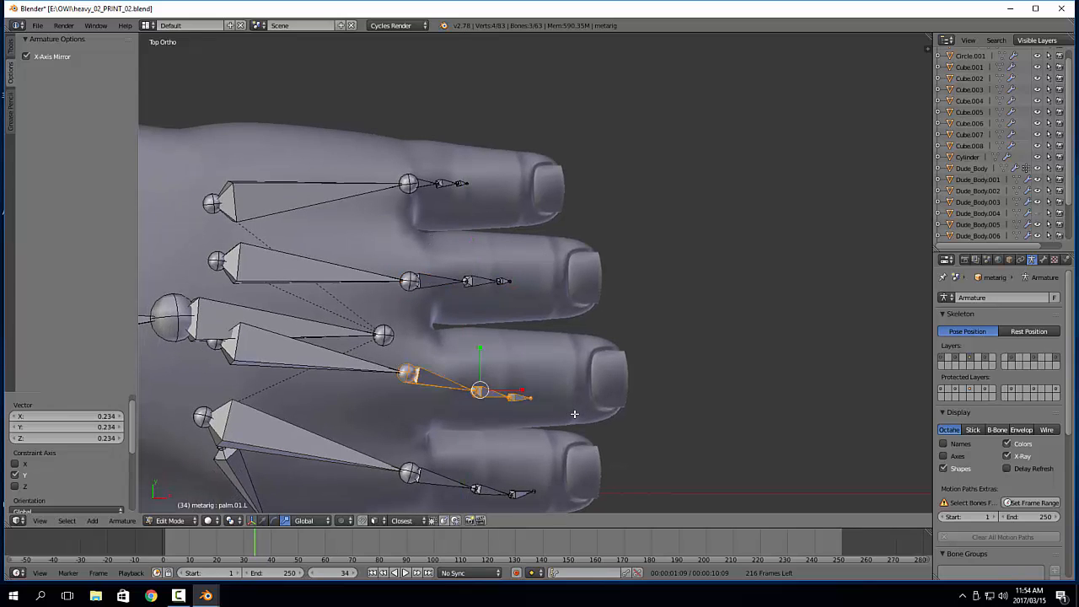
left_click_drag(481, 354, 482, 382)
middle_click_drag(540, 387, 559, 298, "shift")
left_click_drag(398, 353, 640, 446)
left_click_drag(502, 353, 515, 382)
key("w")
Move the left middle finger bones by 0.005 along X and 0.003 along Y, and fine-tune their position along the finger
left_click_drag(422, 273, 561, 316)
key("g")
left_click(574, 304)
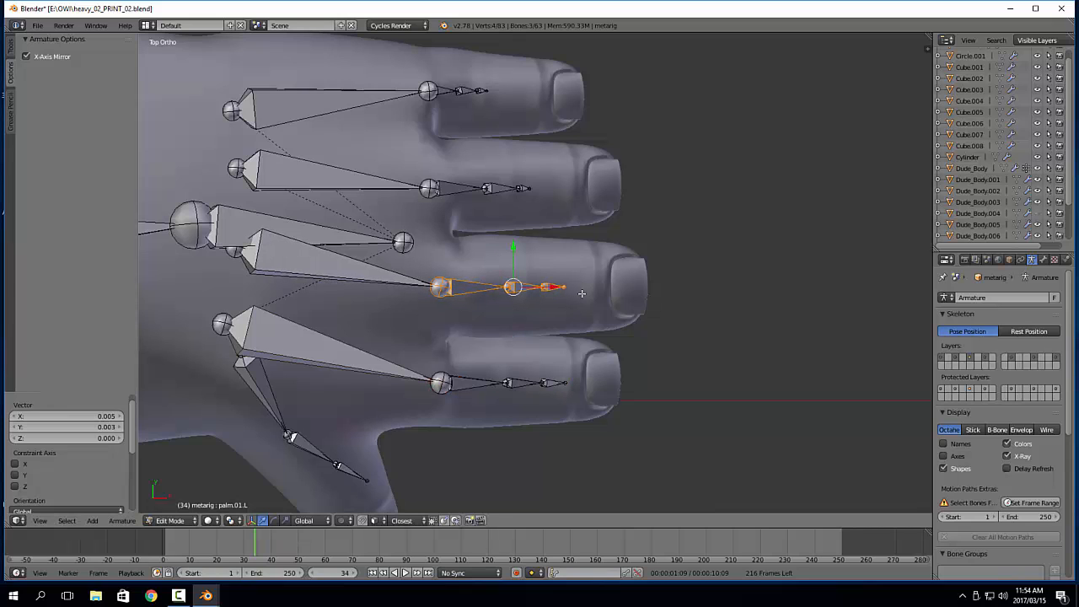
key("g")
left_click(576, 290)
Shift the left ring finger bones into place, and move the pinky finger bones by -0.005 along X and about 0.0004 along Y
middle_click_drag(564, 269, 577, 313, "shift")
left_click_drag(426, 208, 555, 242)
key("g")
left_click(579, 241)
left_click_drag(431, 121, 505, 150)
key("g")
left_click(489, 150)
scroll(509, 380, "down", 2)
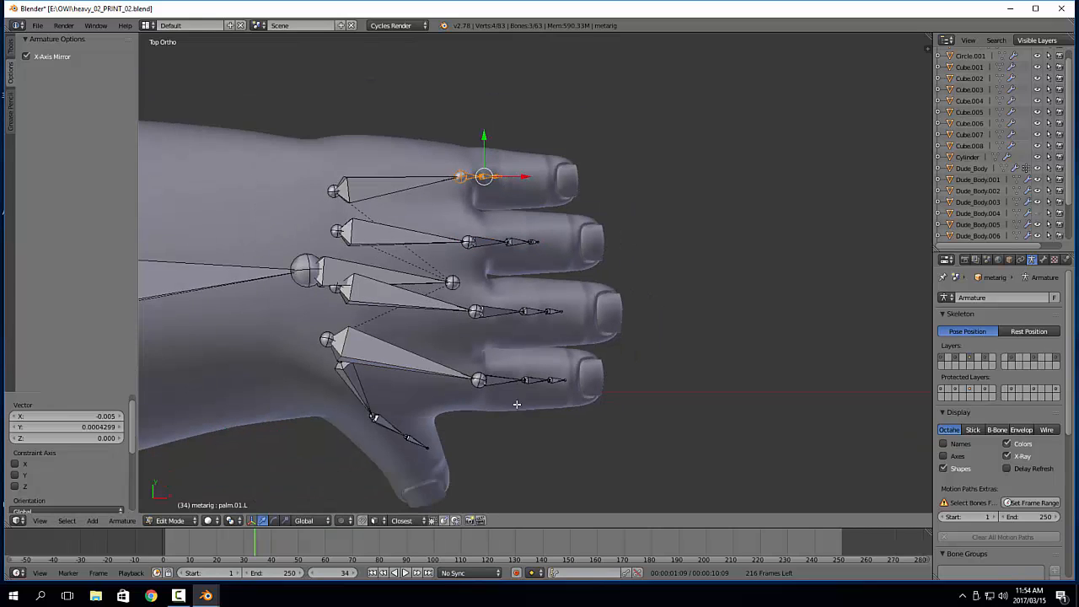
In front view, flatten all the left finger bones except the thumb by scaling them along Z by 0.102 and again by 0.192
middle_click_drag(518, 438, 546, 334, "shift")
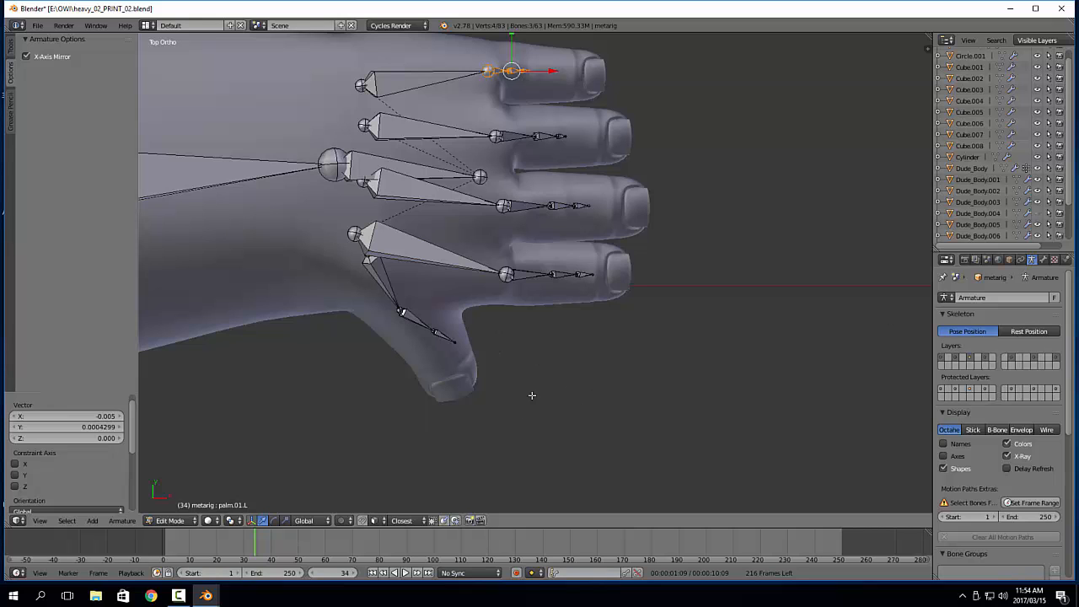
key("KP_1")
middle_click_drag(595, 98, 558, 298, "shift")
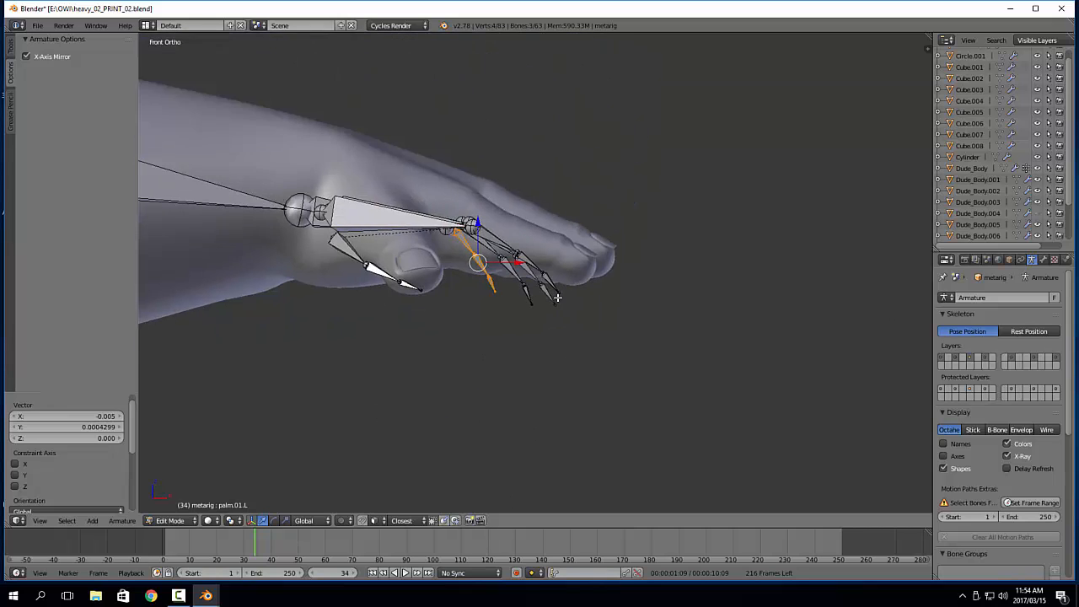
scroll(557, 298, "up", 2)
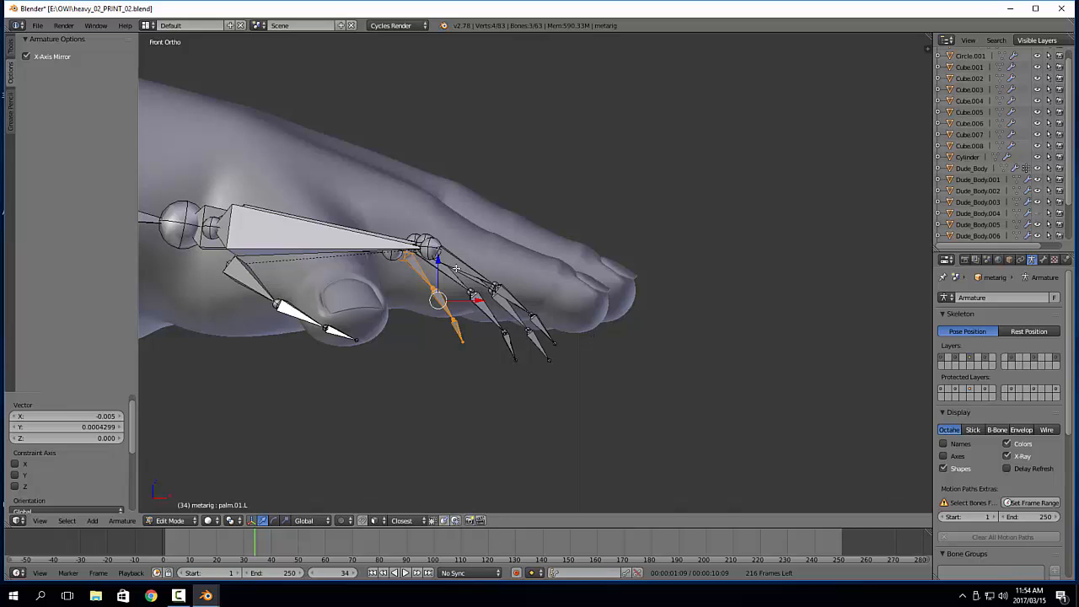
left_click_drag(377, 192, 585, 385)
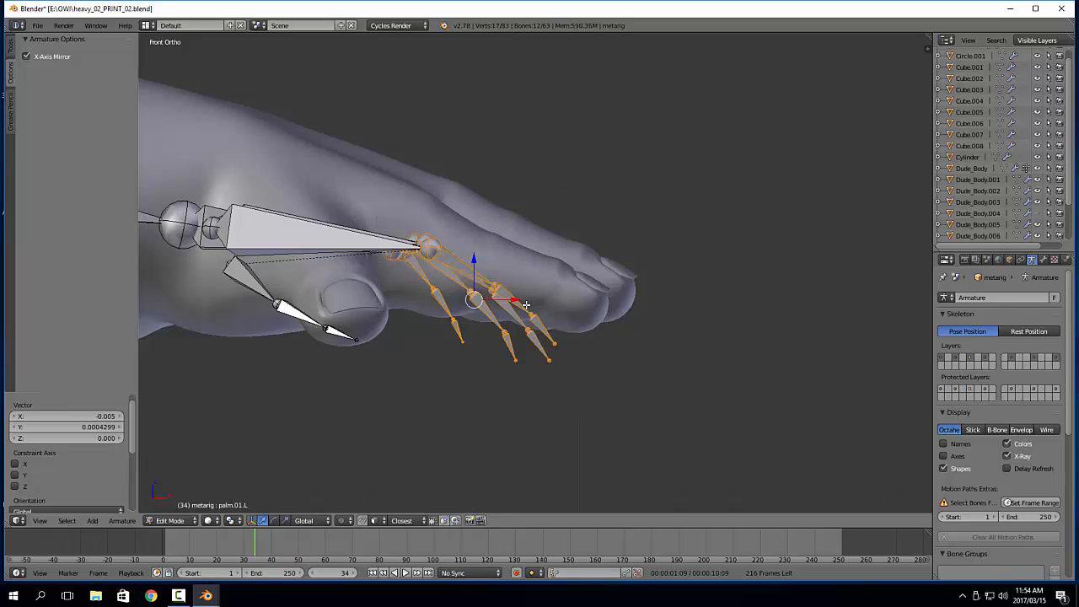
key("s")
key("z")
left_click(471, 288)
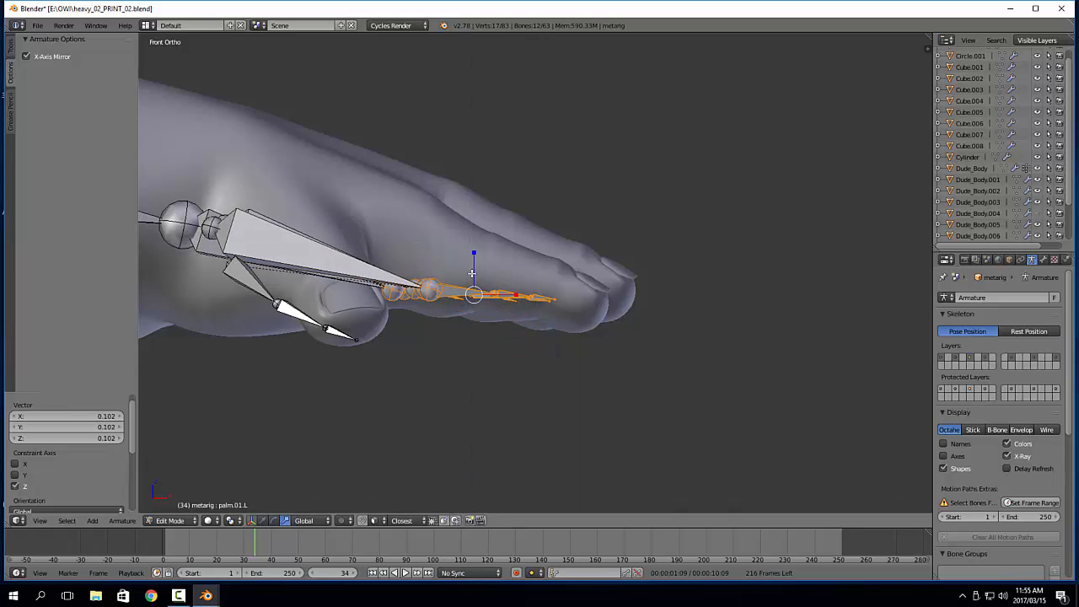
key("s")
key("z")
left_click(473, 285)
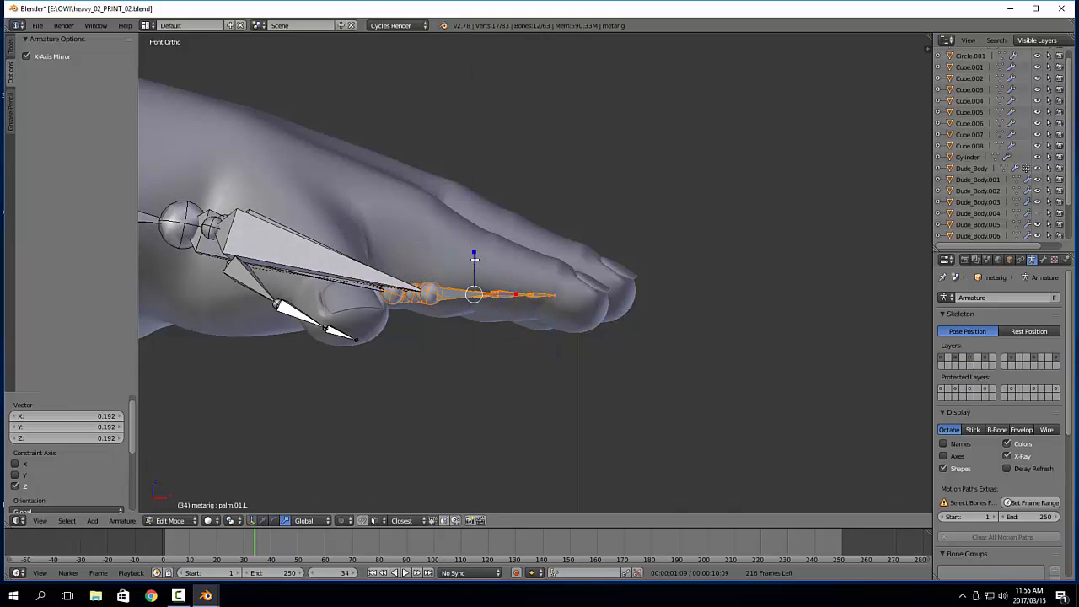
Scale the selected finger bones by 1.288 along X and rotate them by 14.327° to follow the slope of the fingers
left_click_drag(474, 255, 537, 298)
key("r")
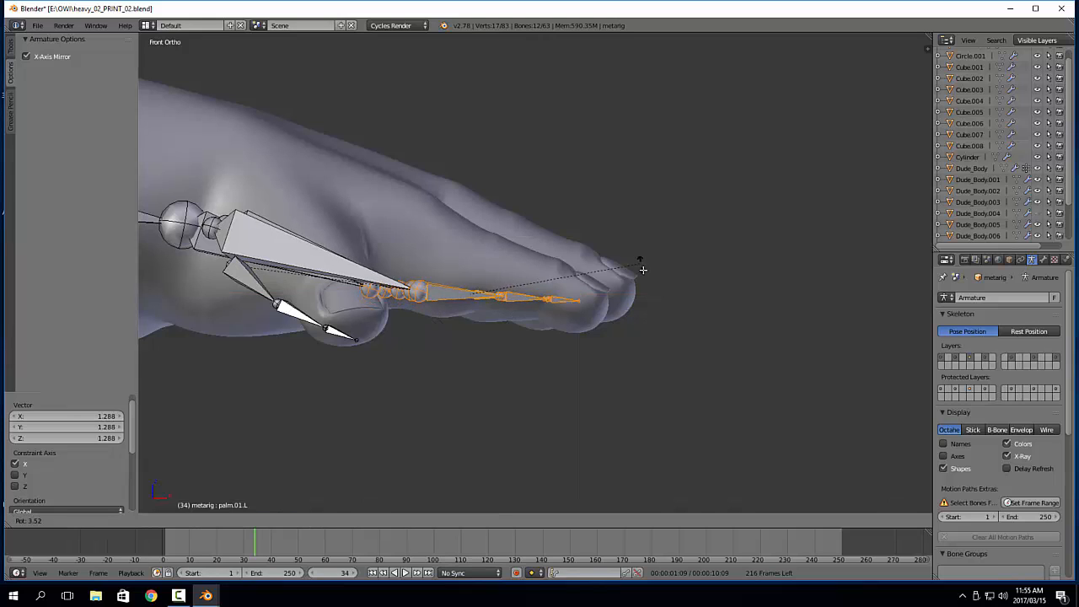
left_click(644, 294)
Move the finger bones by 0.002 along X and 0.008 along Z in front view, and by 0.005 along X in top view
key("g")
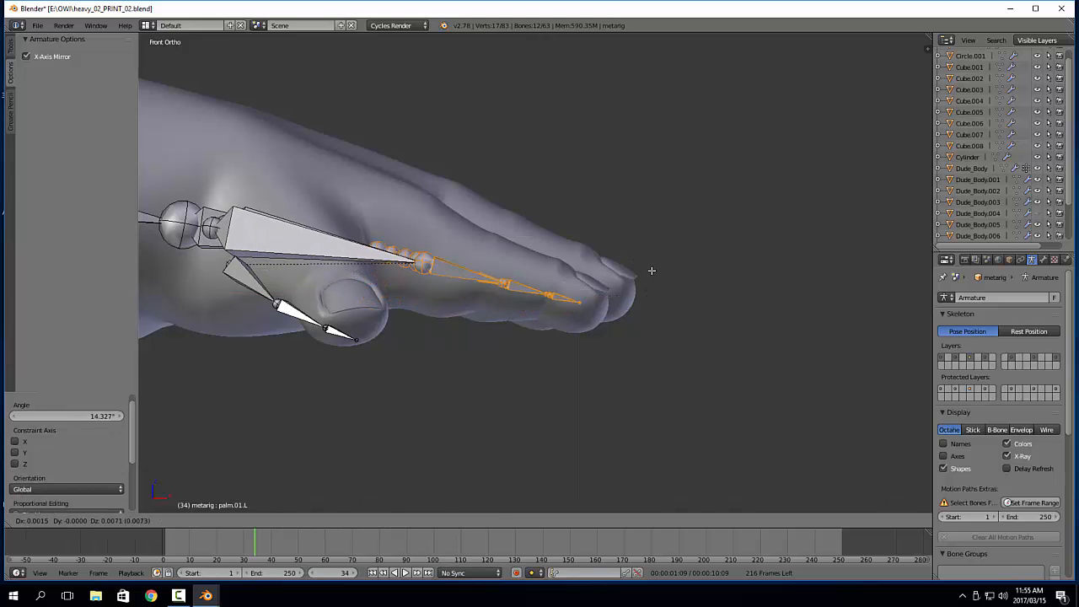
left_click(653, 270)
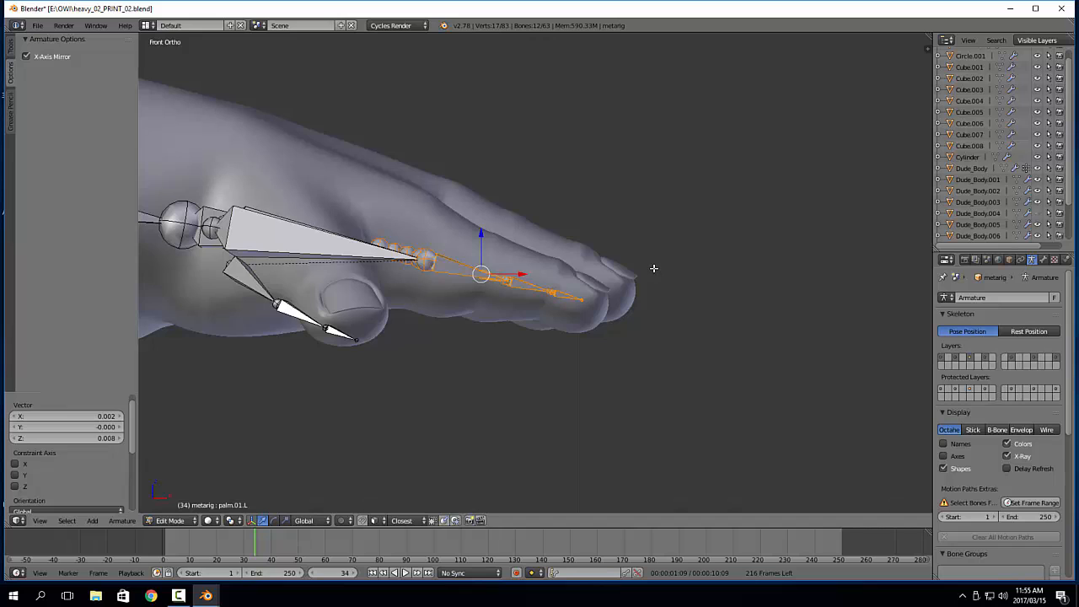
key("KP_7")
key("g")
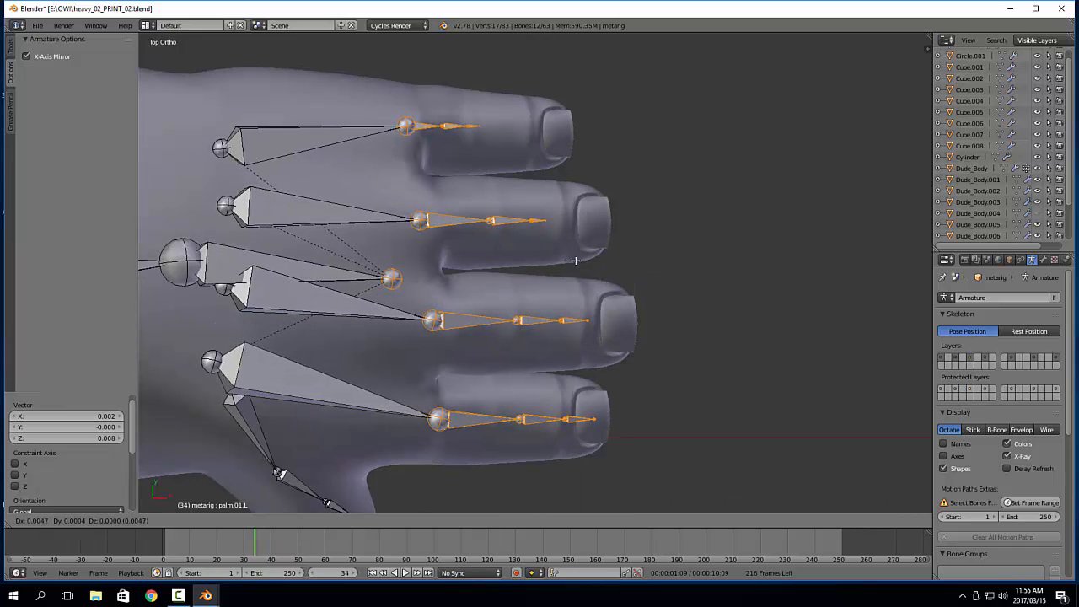
left_click(577, 261)
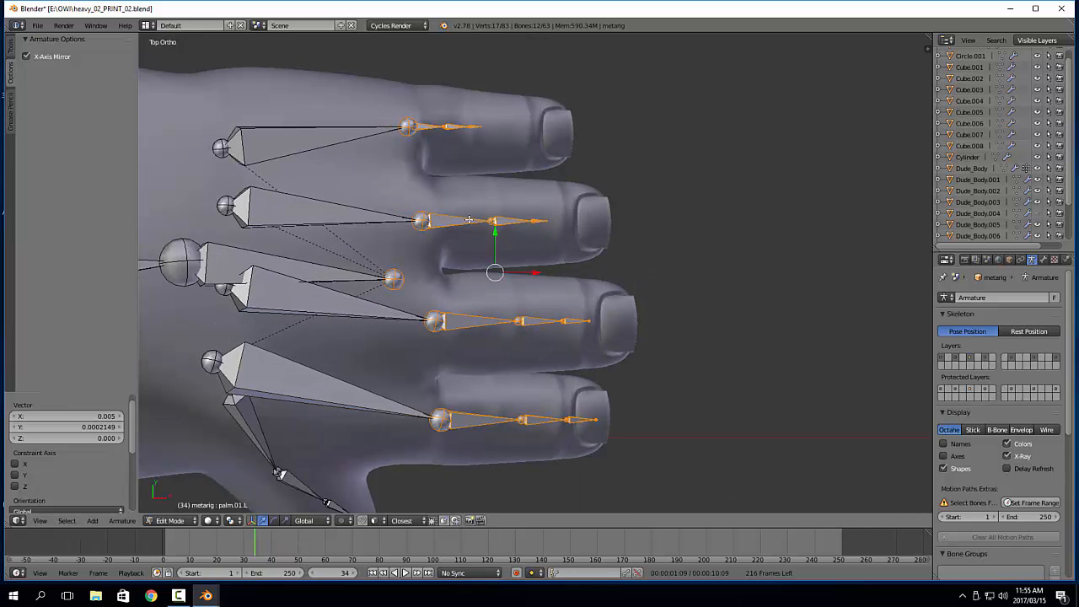
Isolate the left index palm bone and its three finger bones by inverting the selection and hiding all other bones
scroll(523, 360, "up", 6)
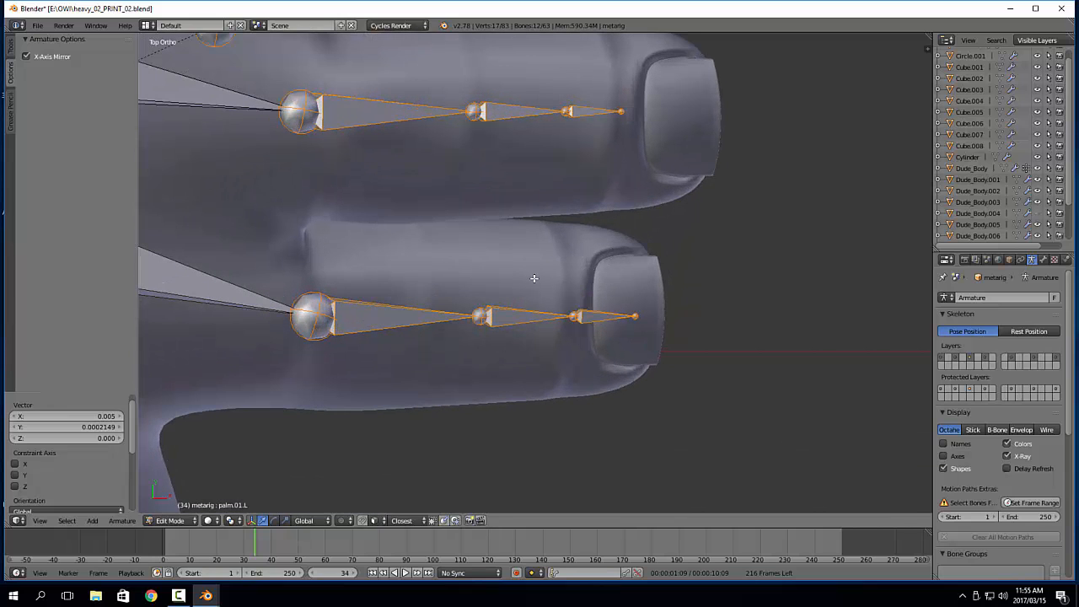
key("KP_1")
key("KP_Decimal")
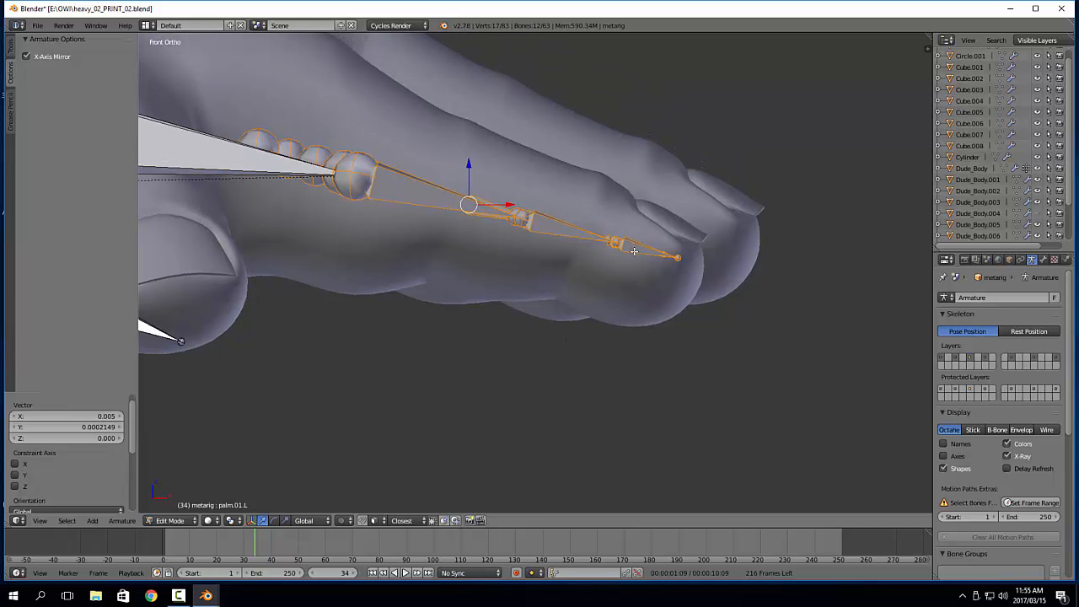
middle_click_drag(634, 251, 570, 363, "shift")
scroll(506, 338, "down", 5)
middle_click_drag(402, 306, 420, 281)
middle_click_drag(421, 281, 379, 262, "shift")
right_click(374, 258, "shift")
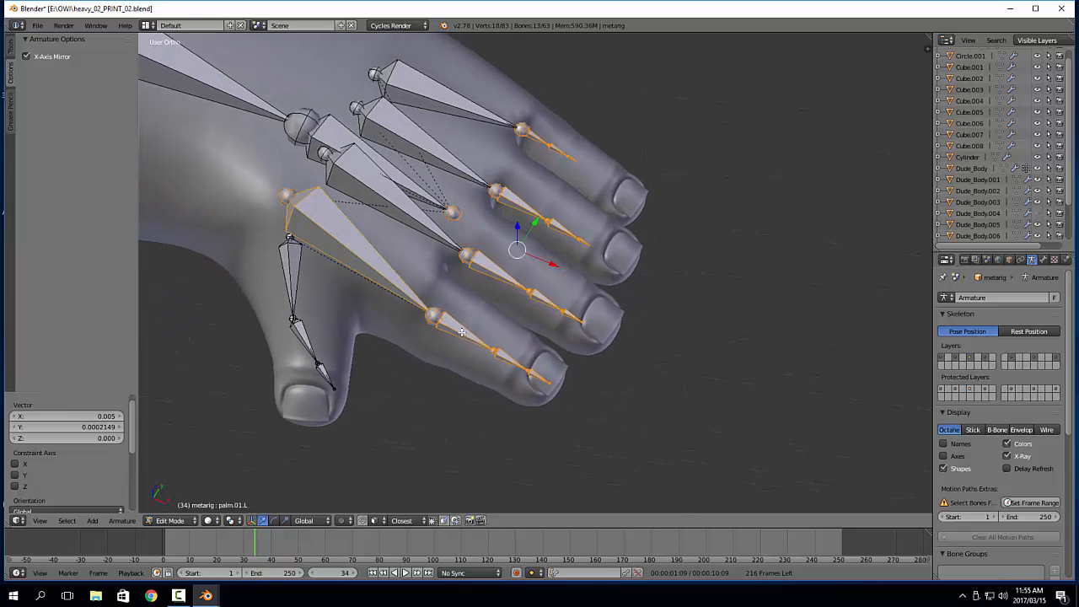
key("a")
right_click(391, 268)
right_click(462, 334, "shift")
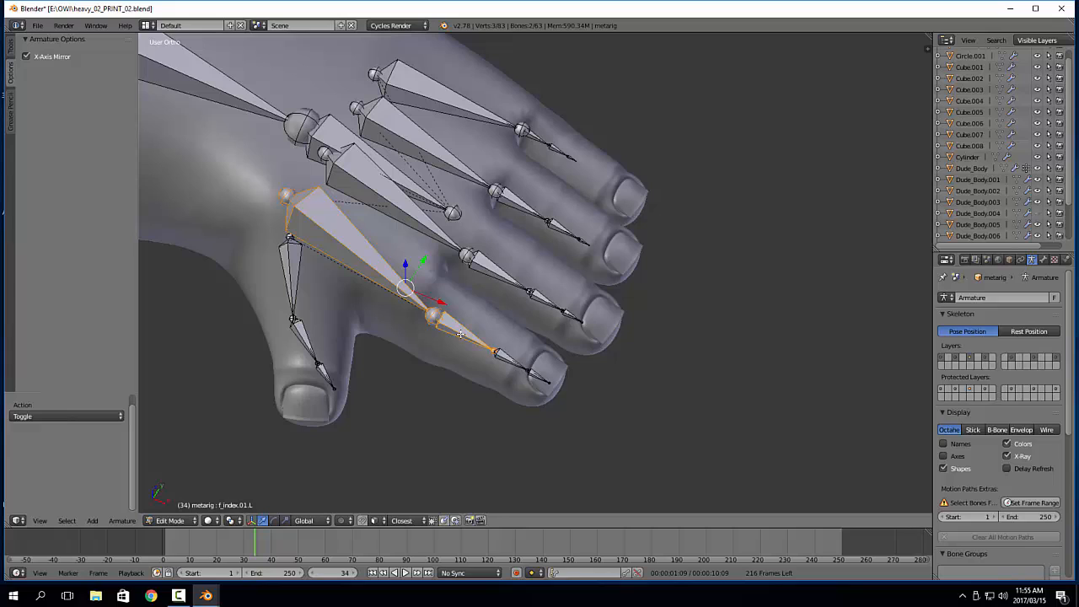
right_click(502, 353, "shift")
right_click(536, 379, "shift")
key("ctrl+i")
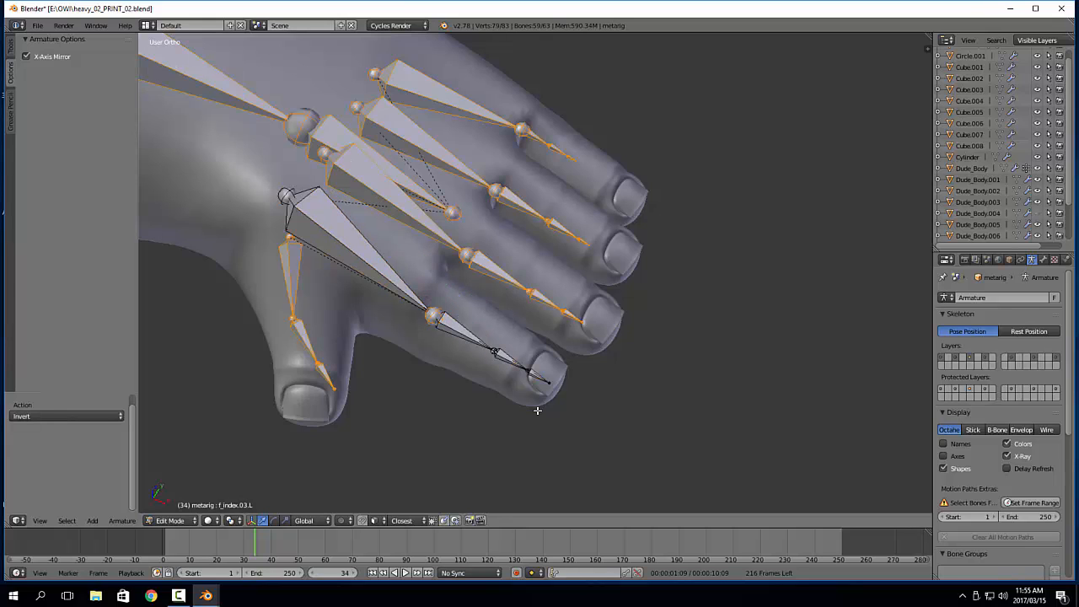
key("h")
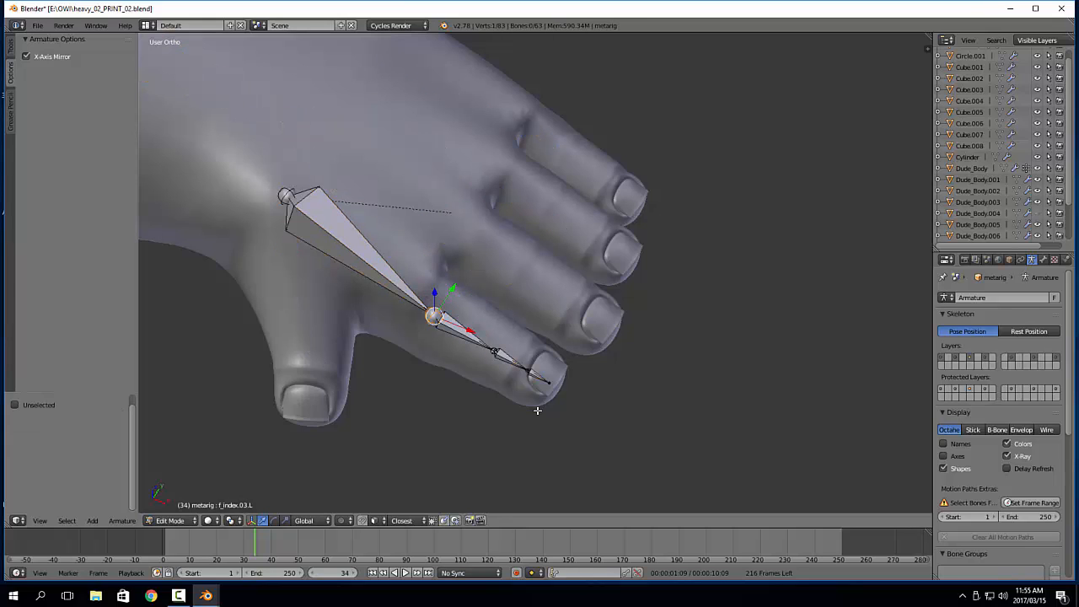
In front view, rotate the three index finger bones by 5.577° and move them by -0.011 along X and 0.007 along Z
key("KP_1")
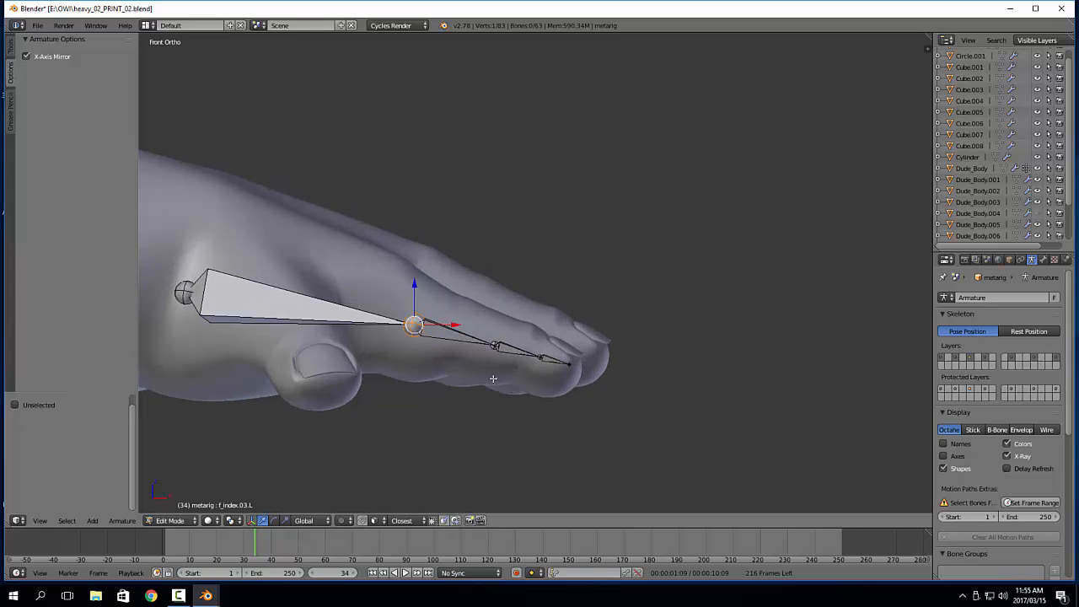
key("b")
left_click_drag(393, 278, 631, 397)
key("r")
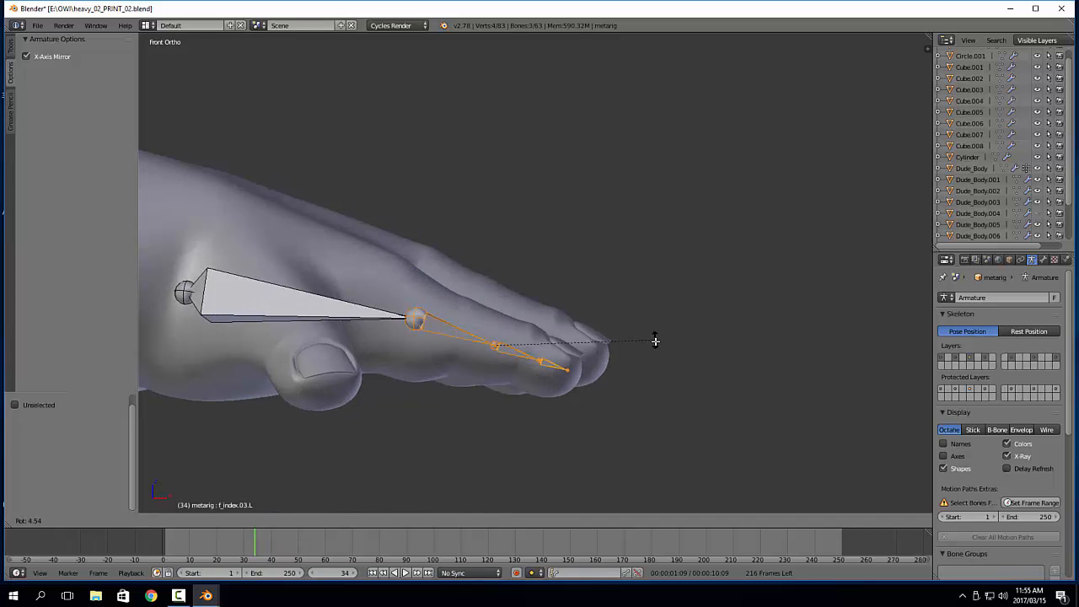
left_click(661, 340)
key("g")
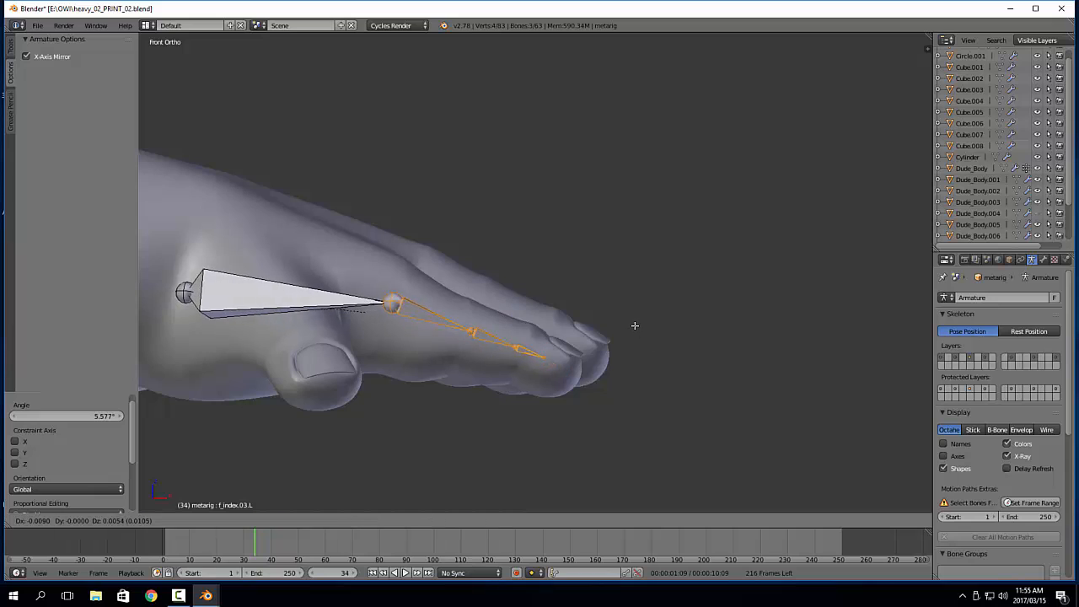
left_click(630, 323)
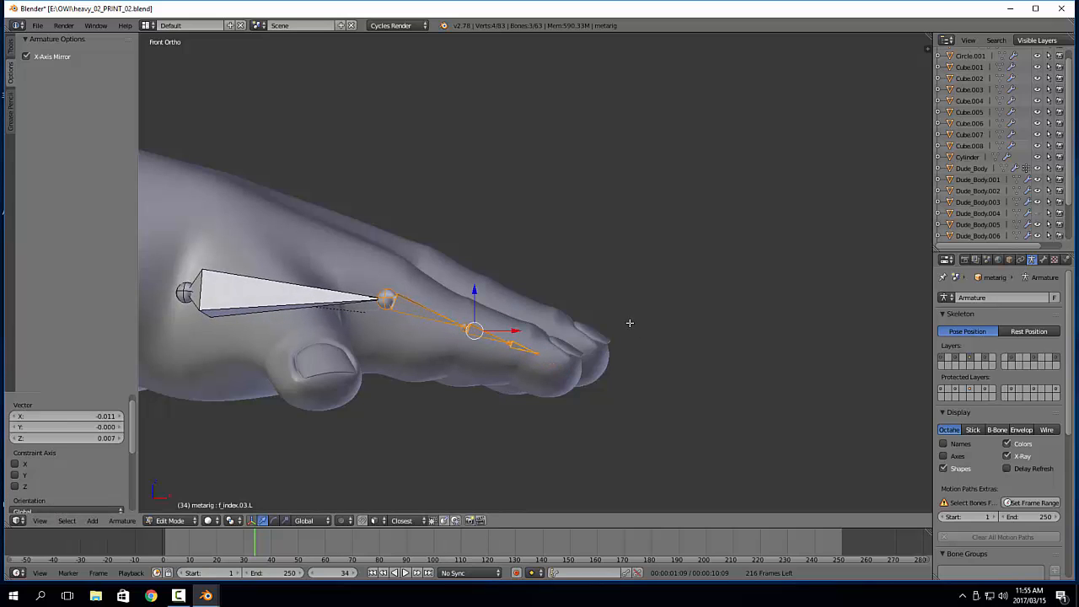
Move the joint between the first and second index finger bones by -0.002 along X and -0.003 along Z
right_click(500, 342)
scroll(504, 358, "up", 2)
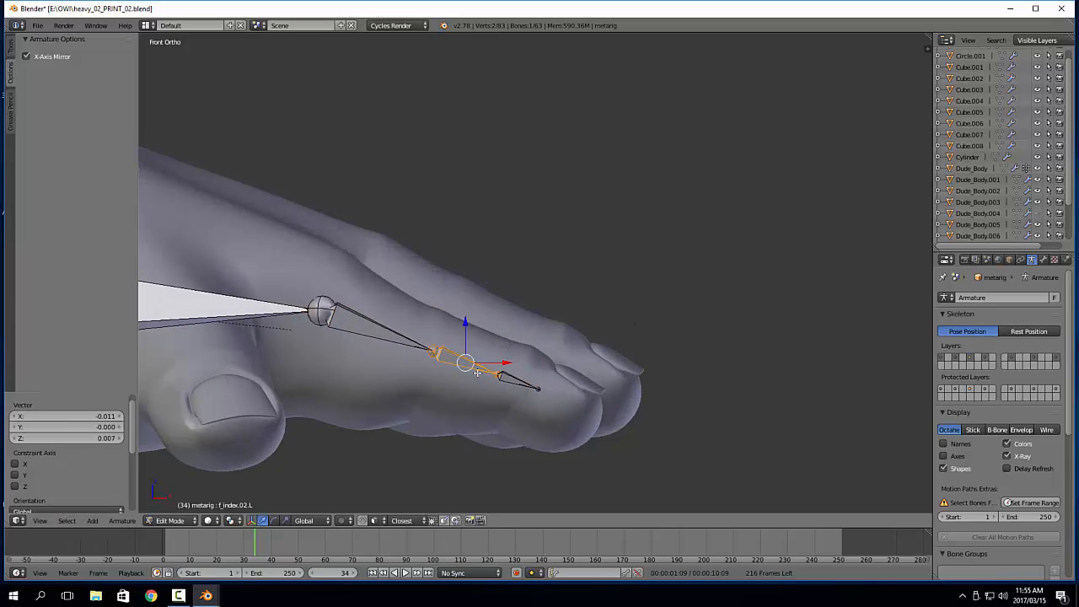
right_click(430, 353)
key("g")
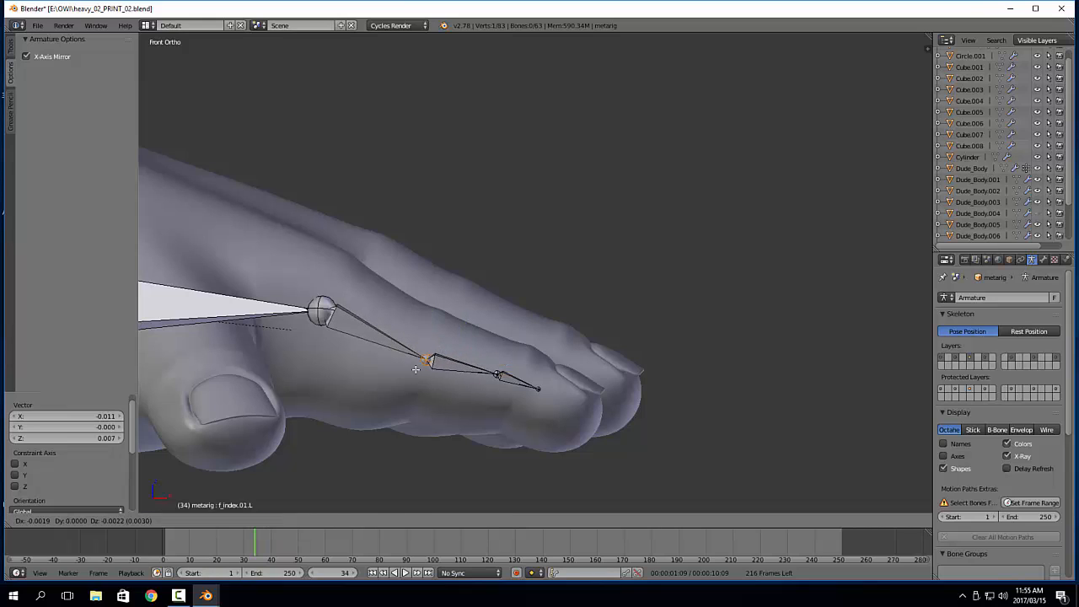
left_click(415, 371)
Shift the joint between the second and third index finger bones outward and down, and move the fingertip by 0.015 along X and -0.011 along Z
right_click(497, 374)
key("g")
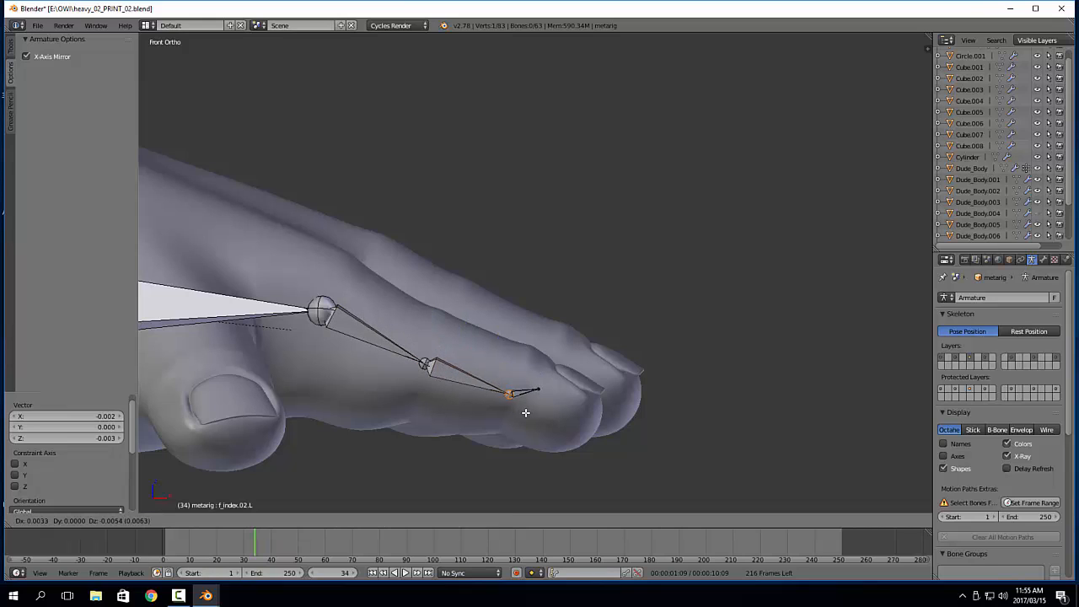
left_click(511, 393)
right_click(537, 389)
key("g")
left_click(626, 448)
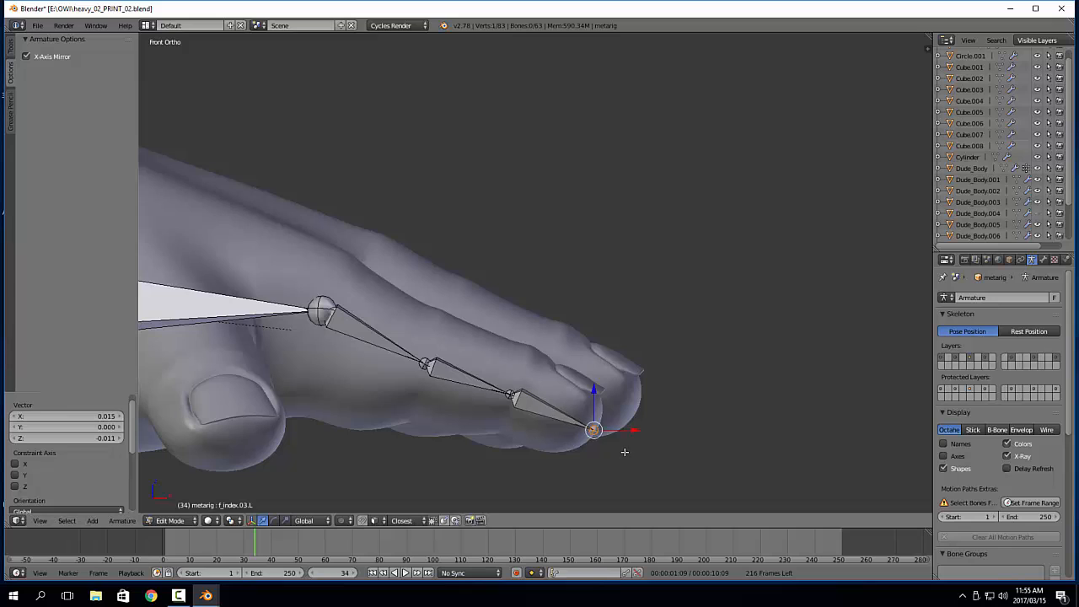
middle_click_drag(626, 448, 700, 434, "shift")
Move the index knuckle by -0.004 along X and -0.0003 along Z, and the next joint by -0.0009 along X and 0.0003 along Z
right_click(395, 299)
key("g")
left_click(397, 318)
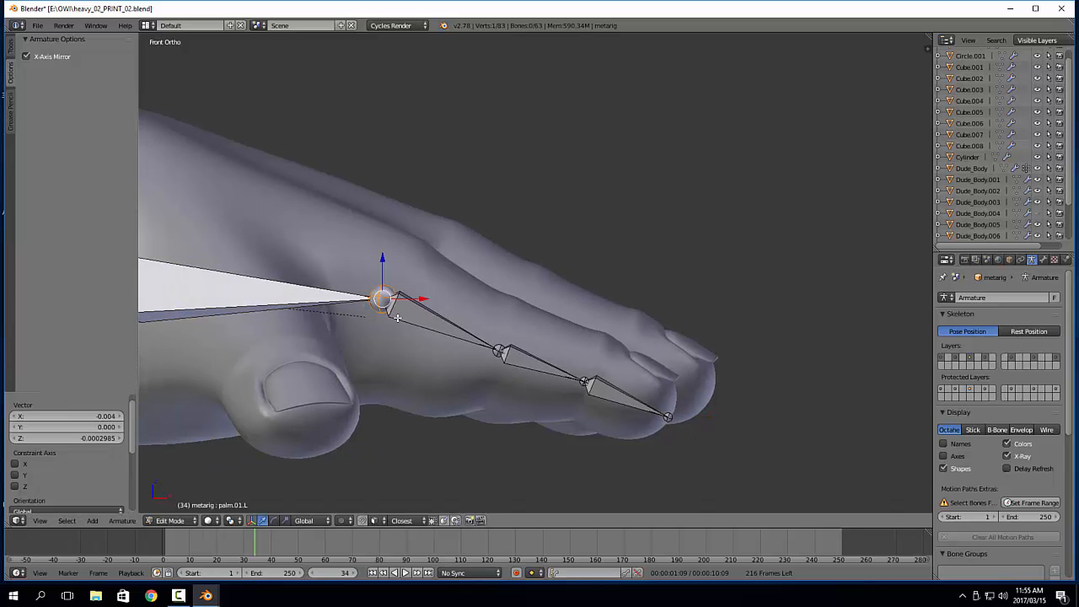
right_click(500, 352)
key("g")
left_click(536, 368)
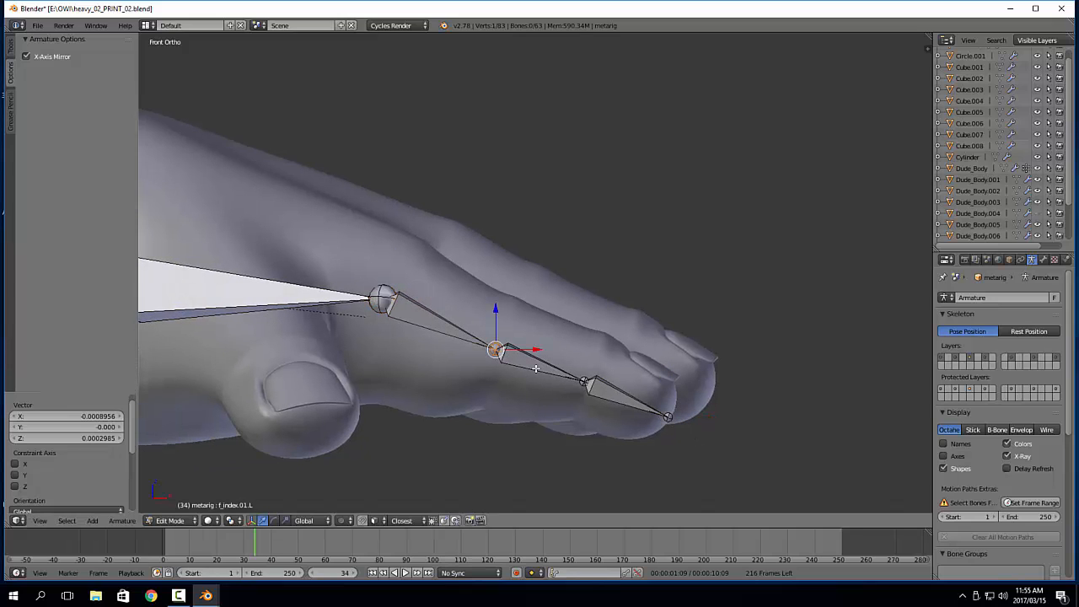
Recheck the index finger's outermost joint placement, and nudge the joint between its first and second bones by about 0.0003 along Z
right_click(586, 382)
key("g")
left_click(585, 383)
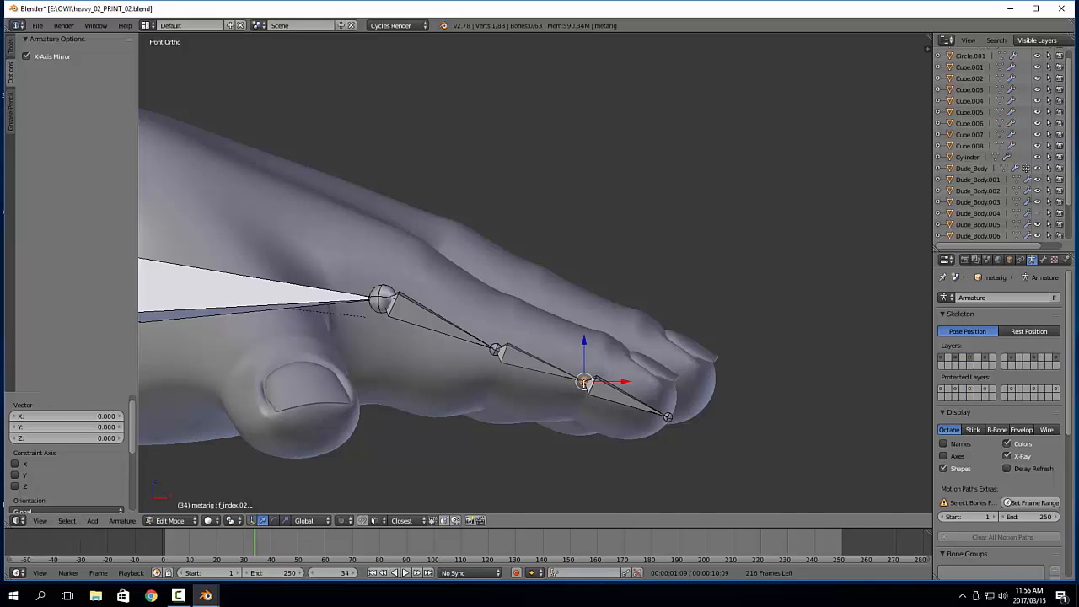
right_click(498, 355)
key("g")
left_click(521, 364)
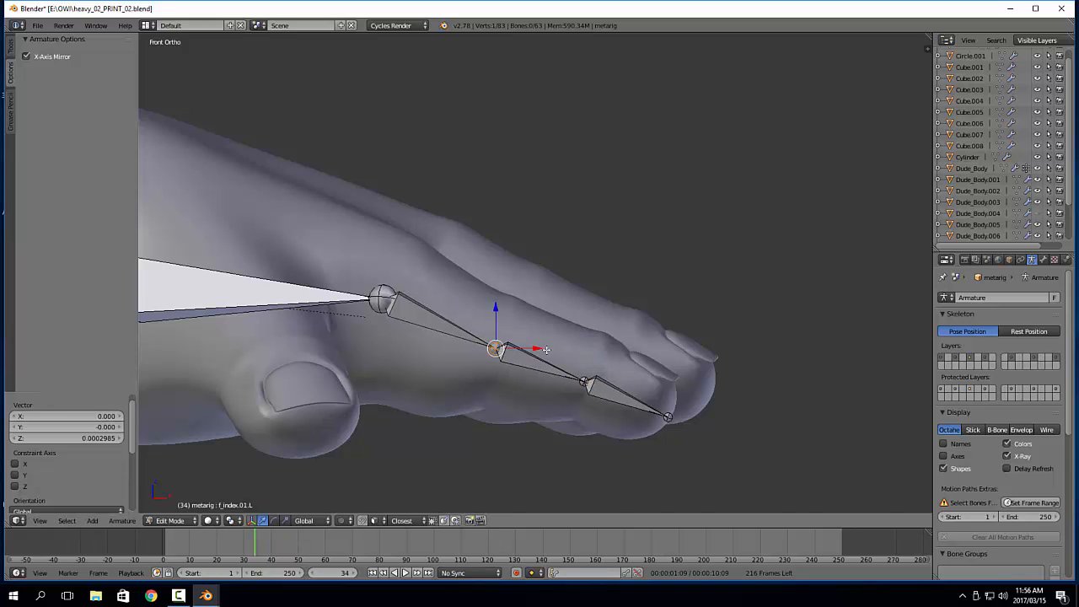
Move the outermost index finger bone by 0.002 along X and 0.001 along Z, and the index palm bone's wrist end by 0.001 and 0.009
right_click(601, 386)
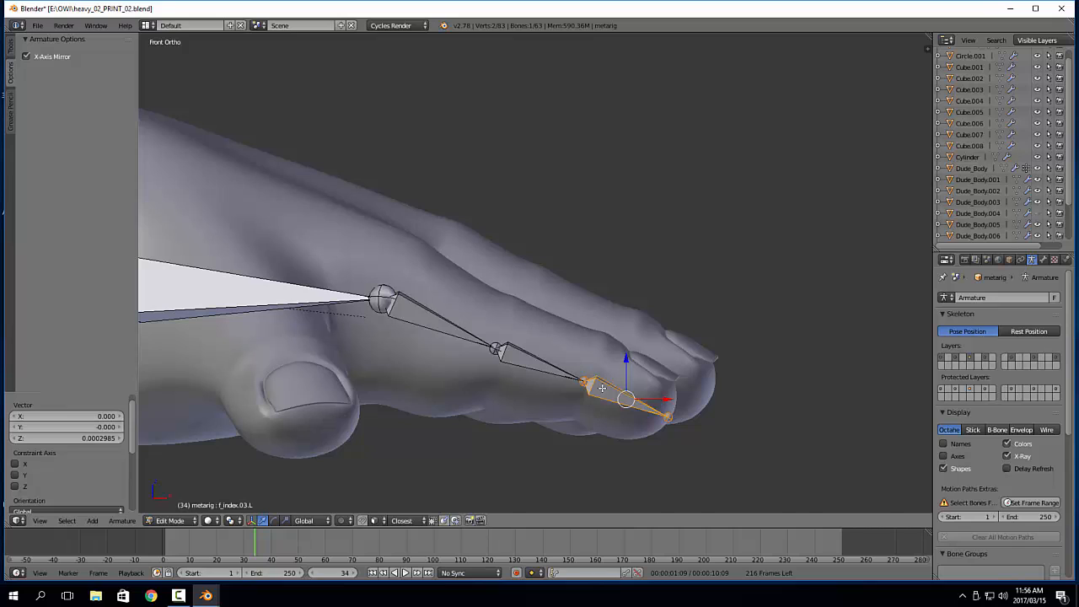
key("g")
left_click(600, 375)
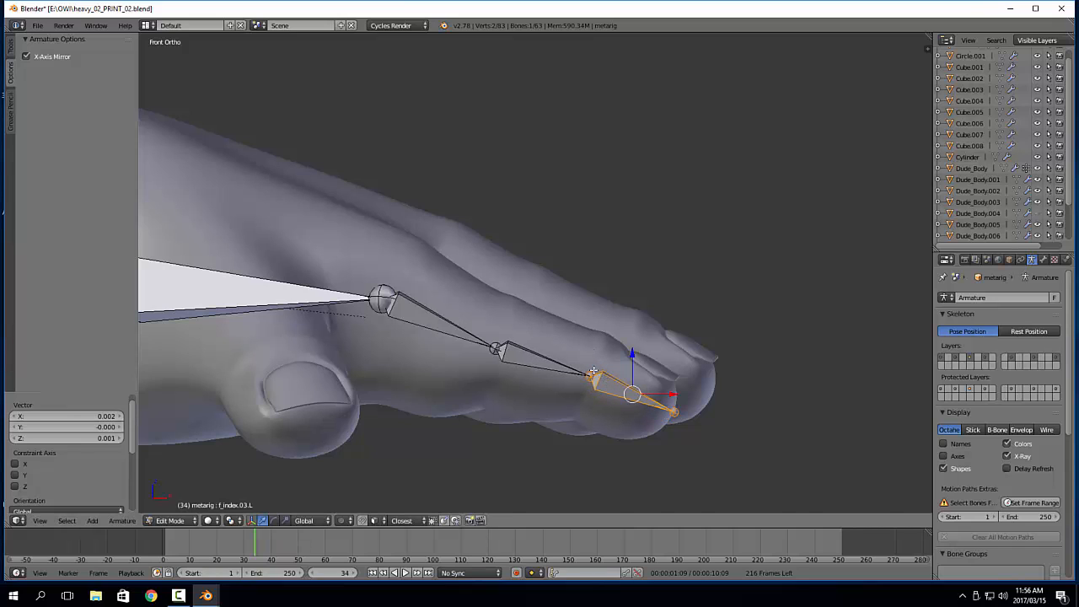
scroll(374, 296, "down", 3)
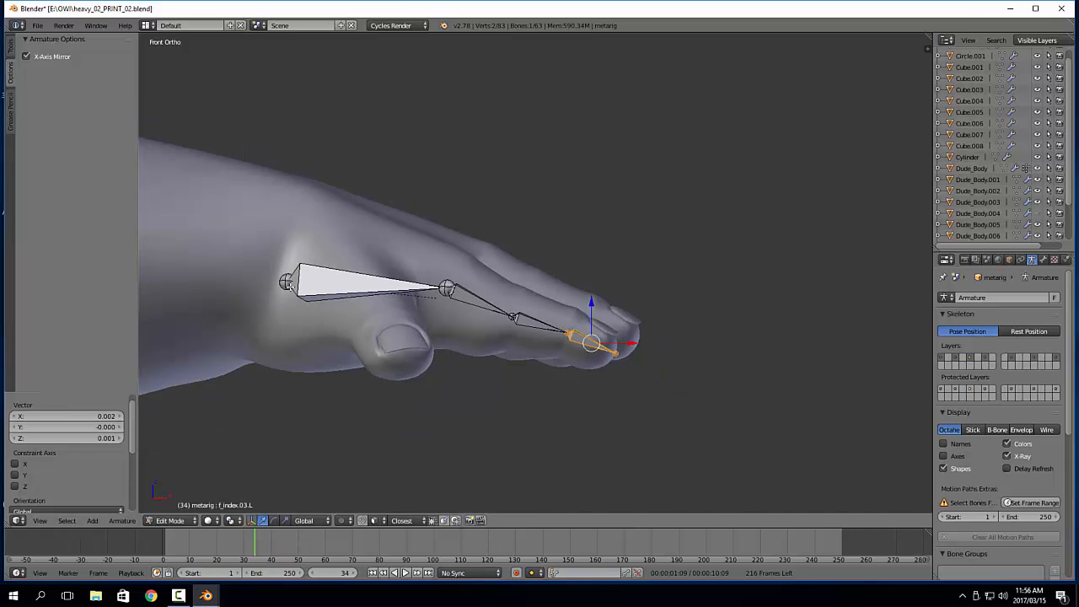
right_click(291, 285)
key("g")
left_click(296, 261)
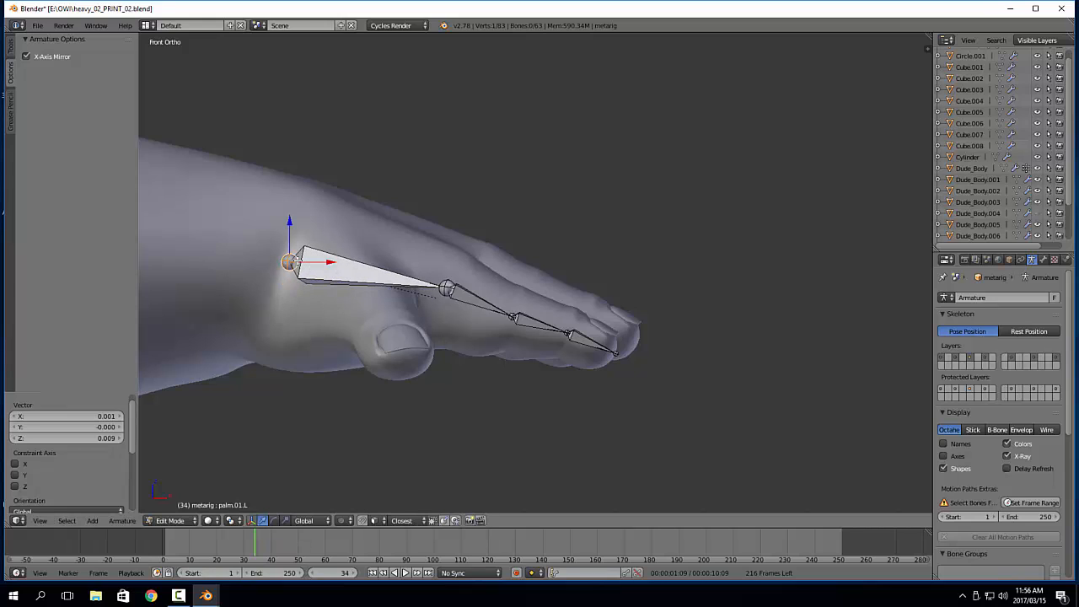
Reveal all hidden bones of the armature around the hand
key("alt+h")
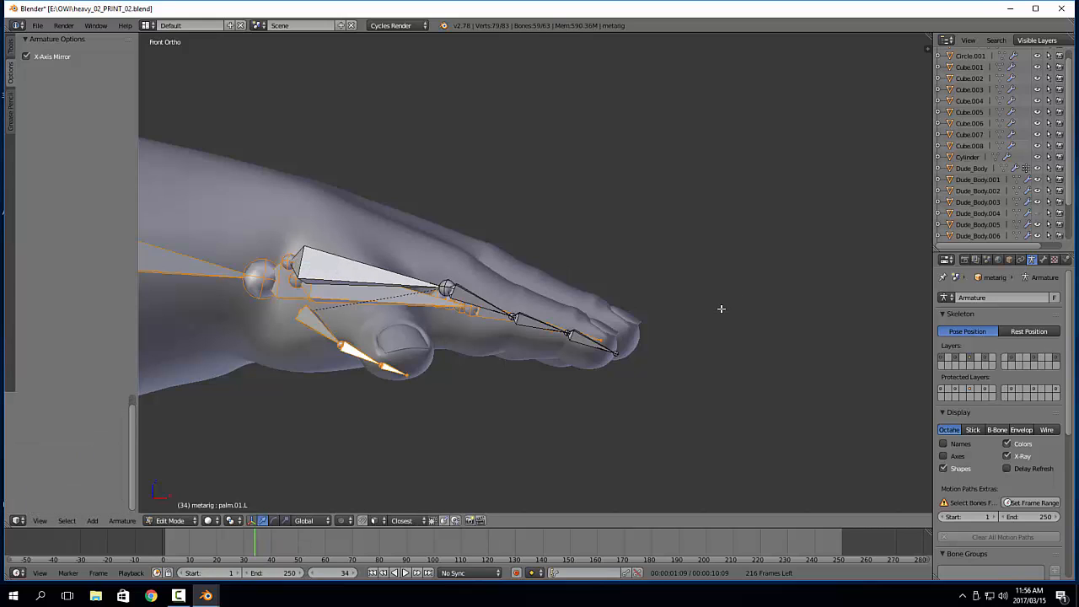
middle_click_drag(724, 300, 716, 365, "shift")
key("KP_7")
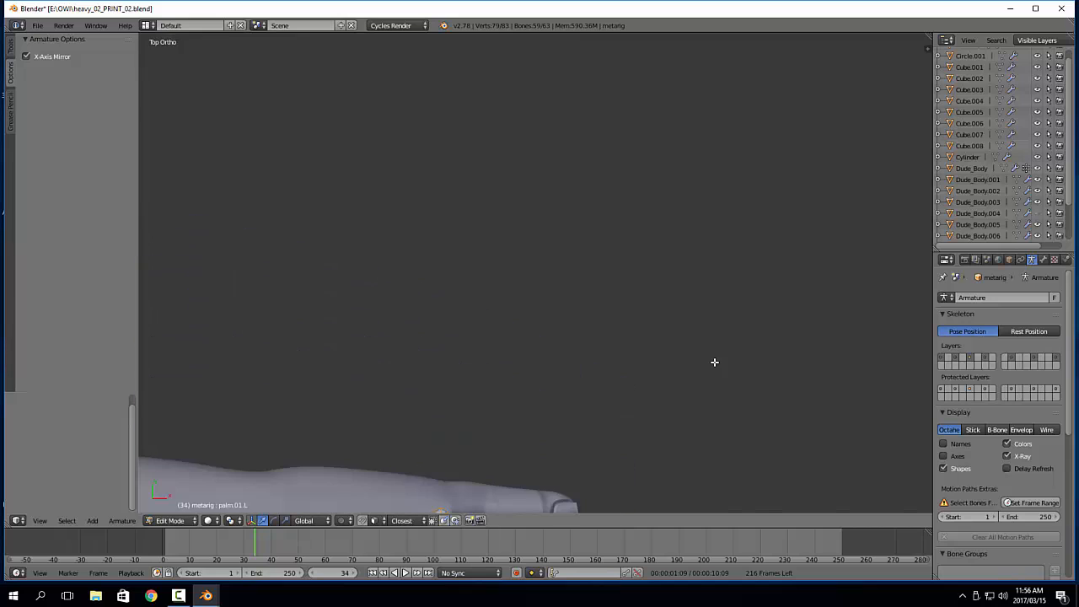
middle_click_drag(617, 408, 570, 243, "shift")
middle_click_drag(563, 415, 585, 226, "shift")
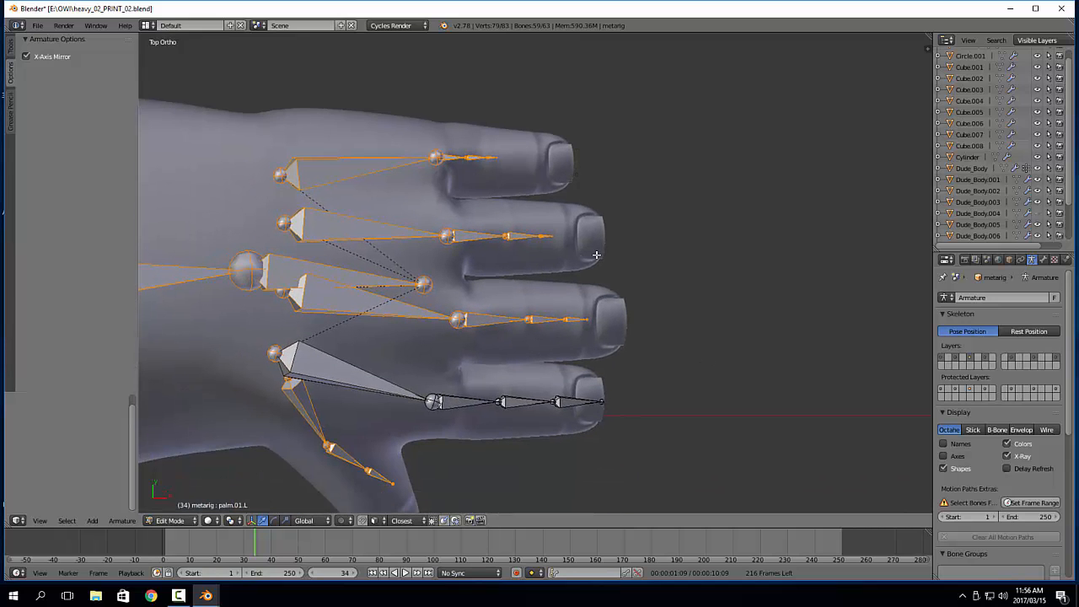
Examine how the palm and finger bones line up with the hand in right and top views
key("KP_3")
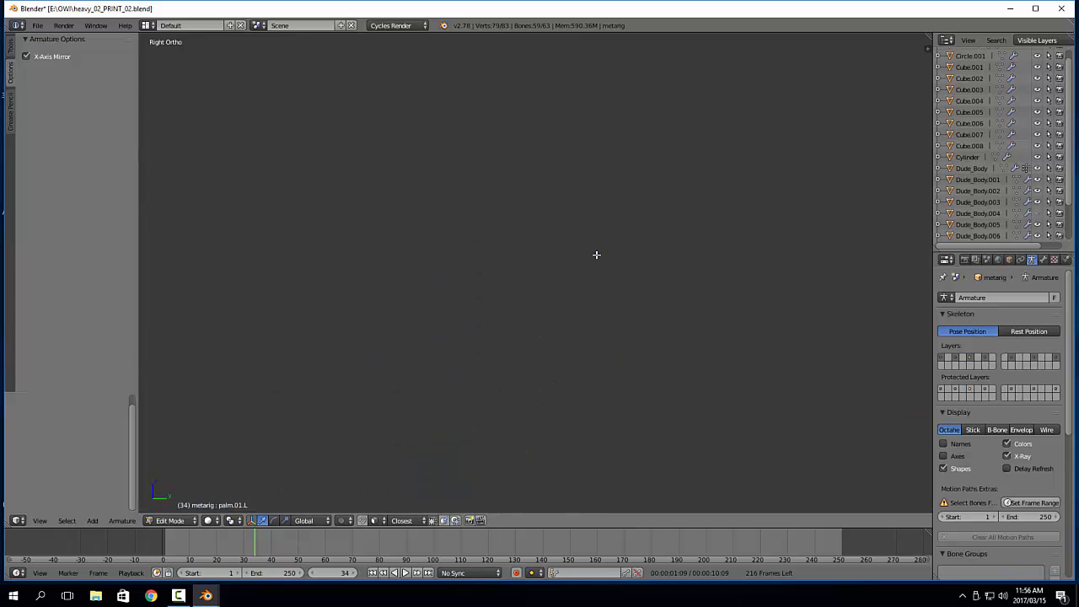
key("KP_Decimal")
scroll(597, 253, "up", 6)
middle_click_drag(601, 137, 573, 250, "shift")
scroll(573, 249, "up", 2)
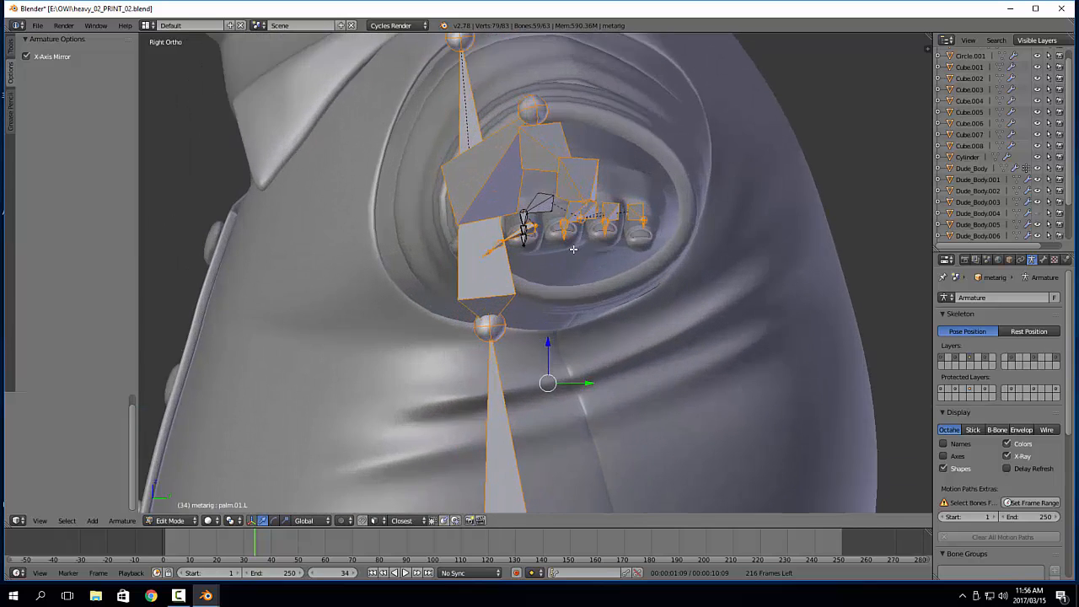
scroll(573, 250, "up", 4)
middle_click_drag(581, 193, 560, 238, "shift")
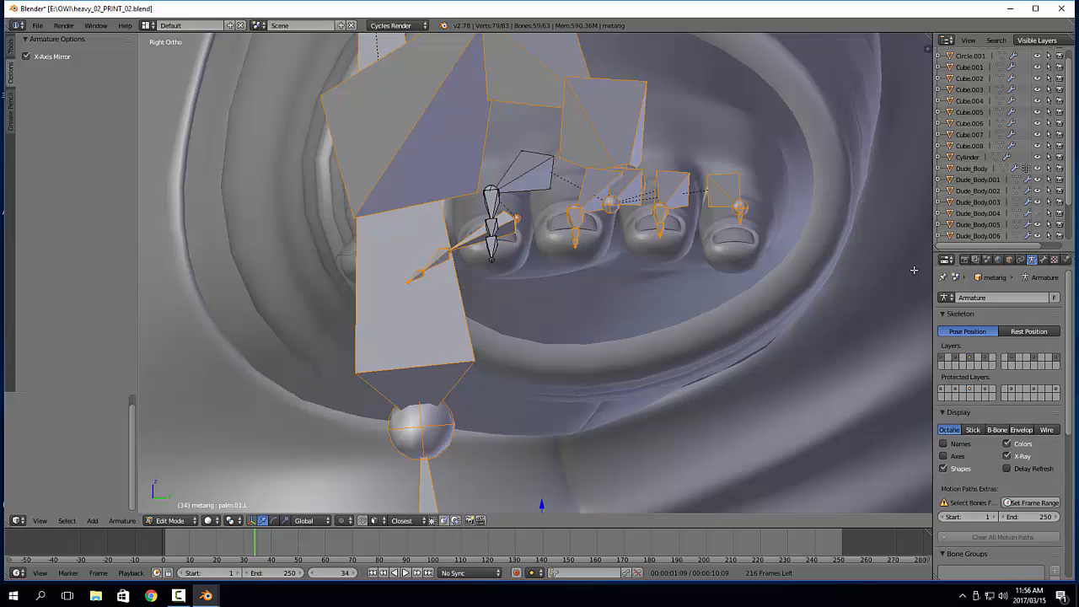
middle_click_drag(570, 283, 592, 326, "shift")
key("KP_7")
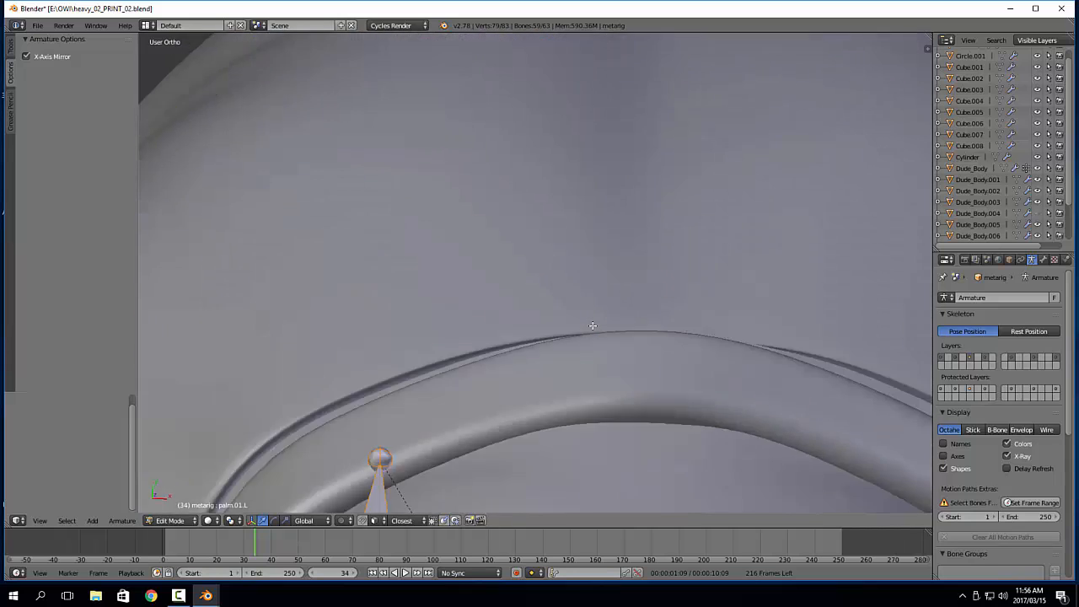
scroll(592, 326, "down", 6)
middle_click_drag(886, 287, 557, 205, "shift")
scroll(557, 205, "up", 2)
middle_click_drag(703, 244, 505, 286, "shift")
scroll(505, 286, "up", 6)
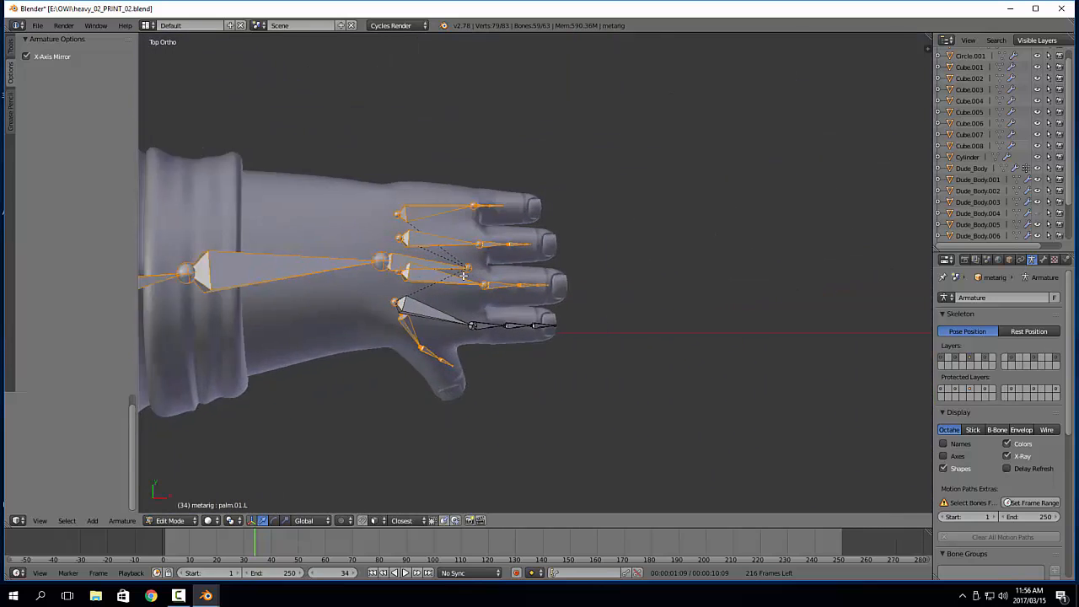
Isolate the middle finger's palm bone and its three finger bones by hiding every other bone
right_click(544, 313)
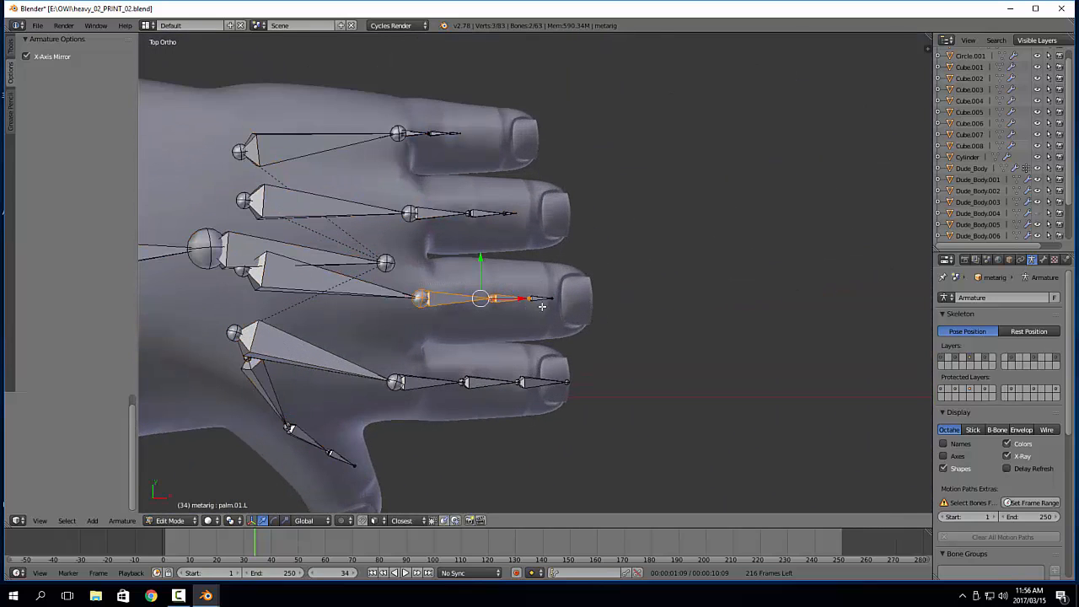
right_click(374, 294, "shift")
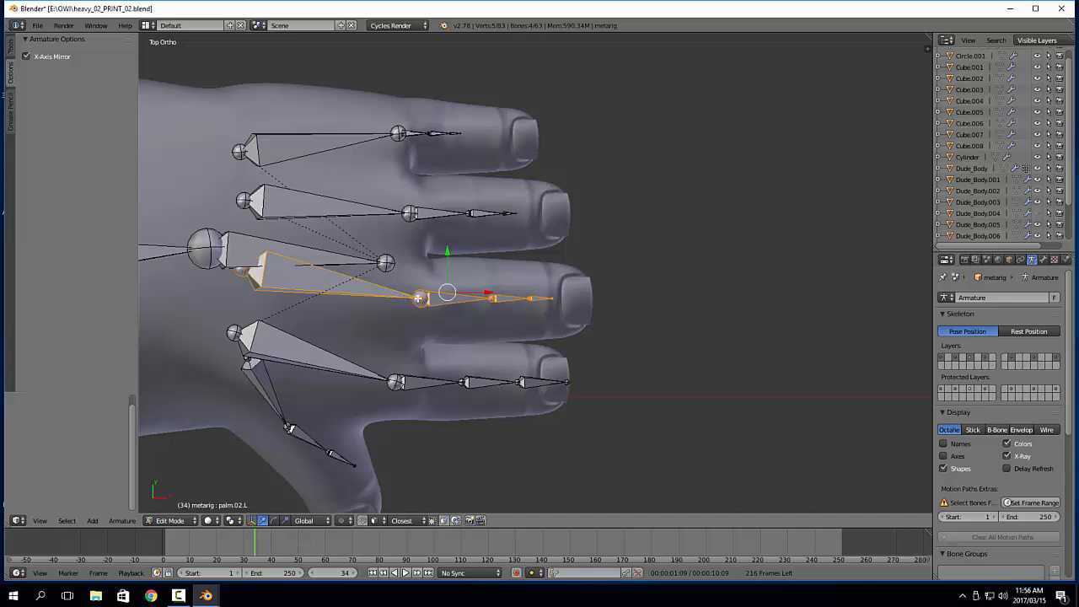
key("shift+h")
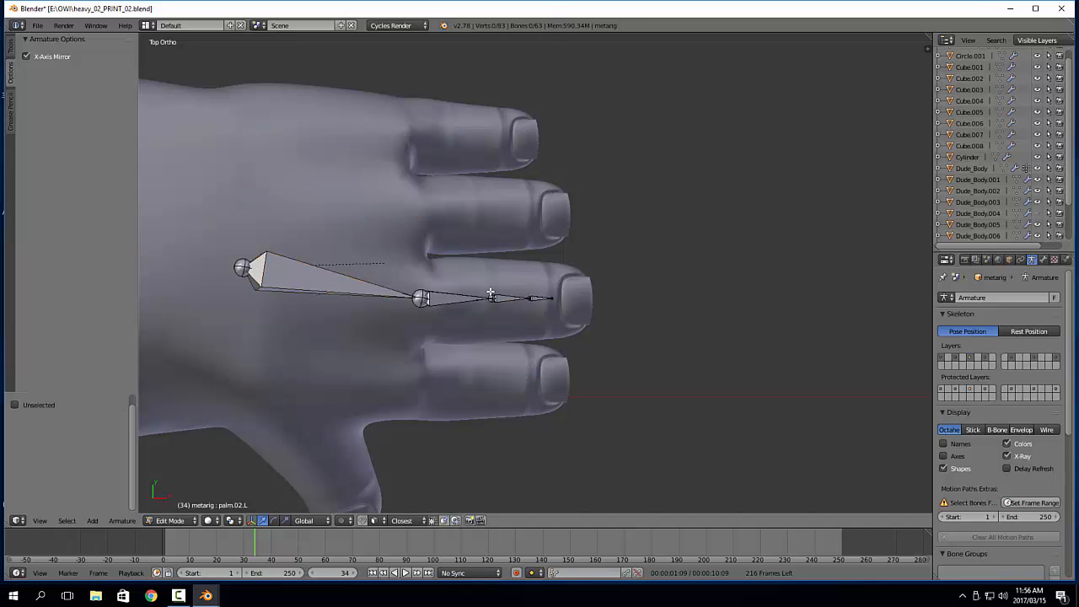
Leave armature editing and select the Dude_Body mesh in Object Mode, viewing the hand from the front
key("KP_1")
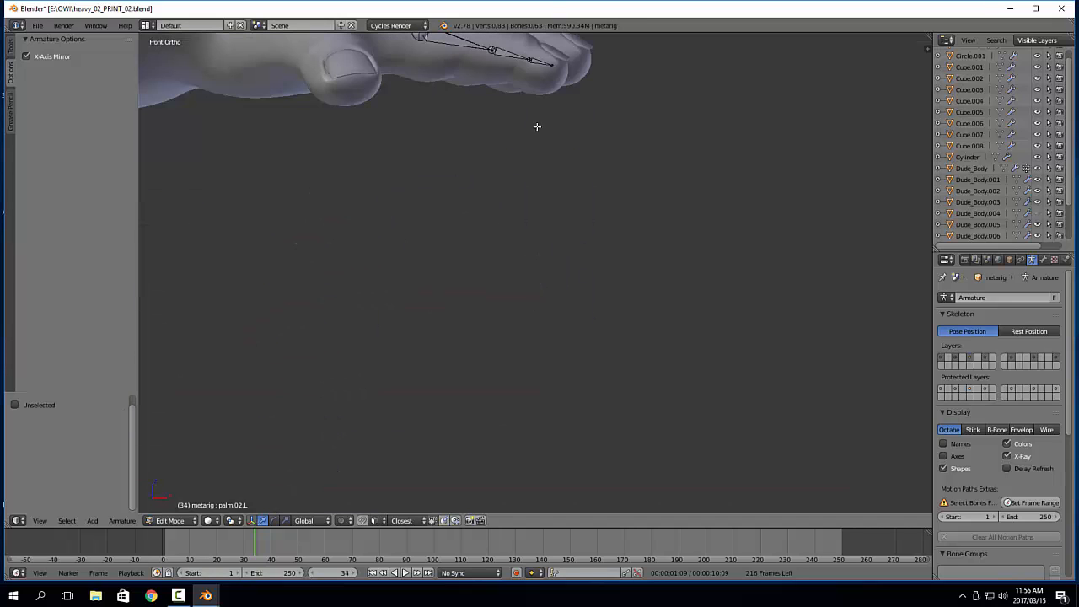
middle_click_drag(534, 126, 551, 379, "shift")
scroll(551, 380, "up", 3)
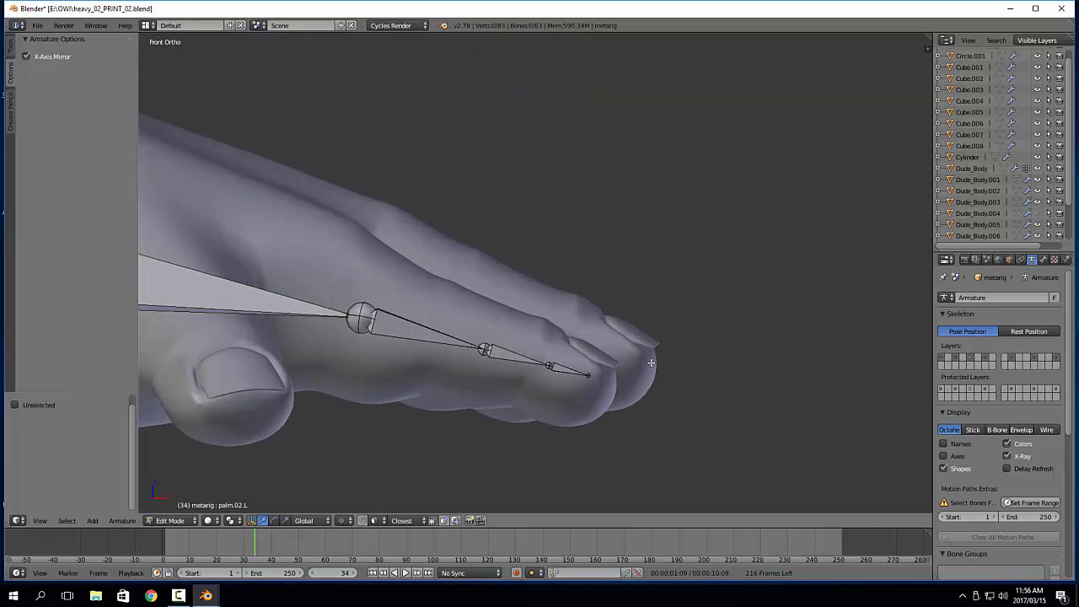
key("Tab")
right_click(605, 338)
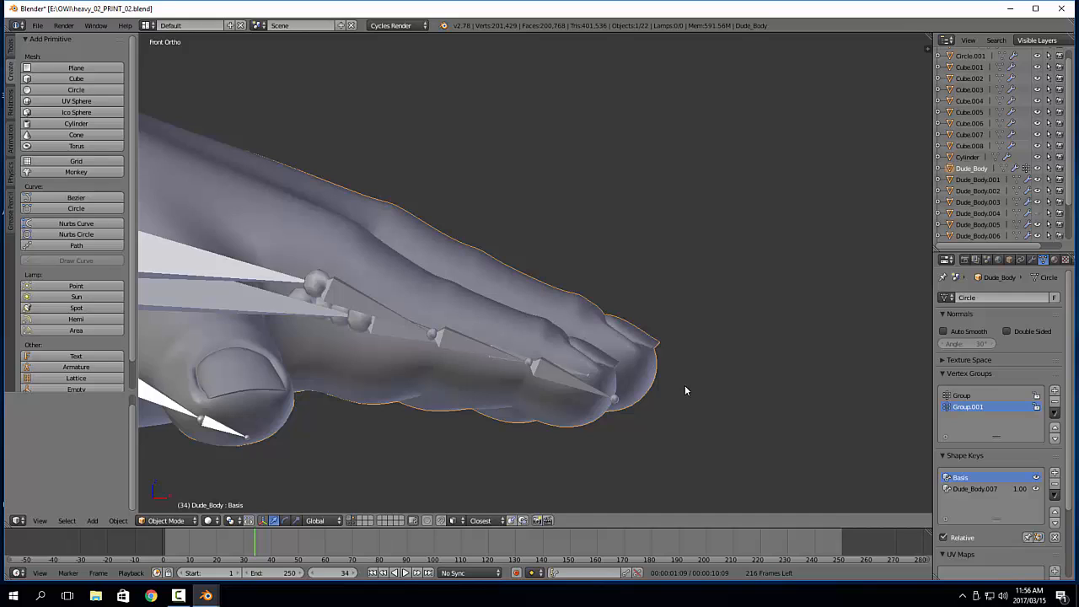
middle_click_drag(619, 374, 689, 359, "shift")
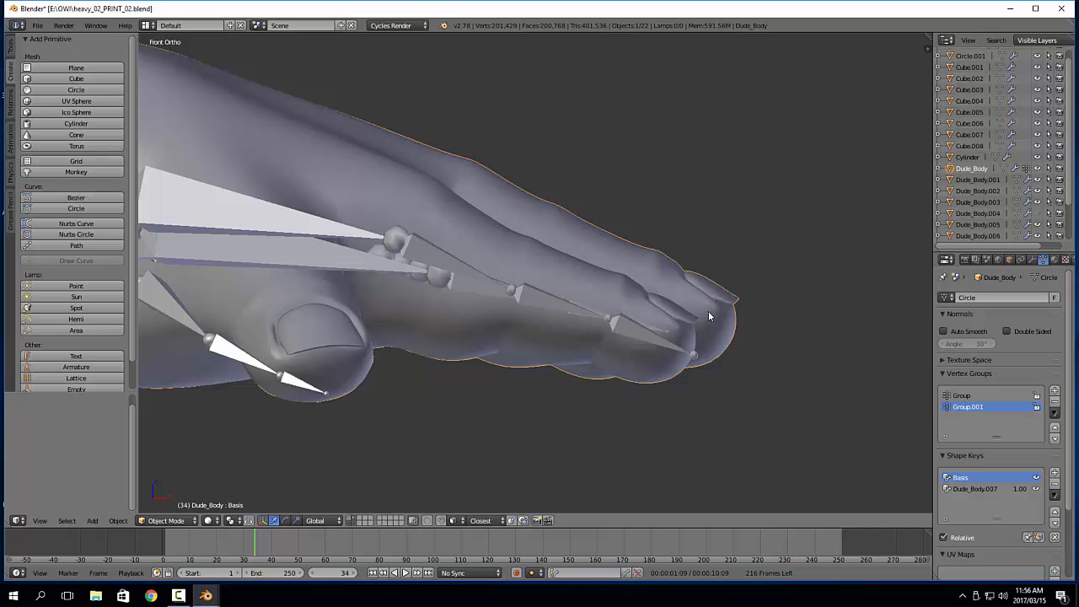
Check the finger bones inside the hand in wireframe display, and return to solid shading
key("z")
left_click(777, 332)
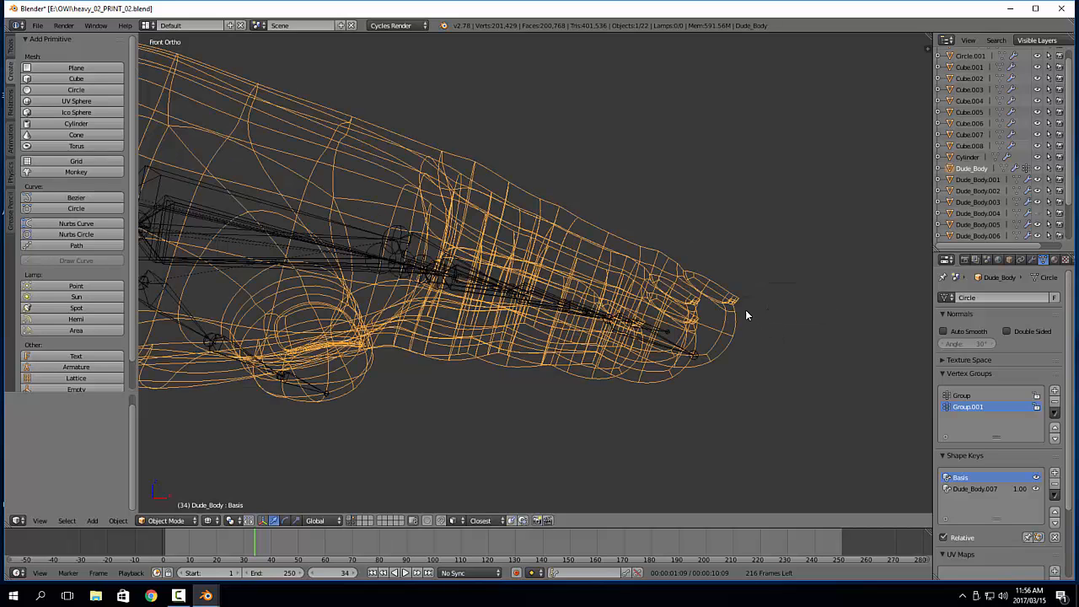
key("z")
left_click(759, 367)
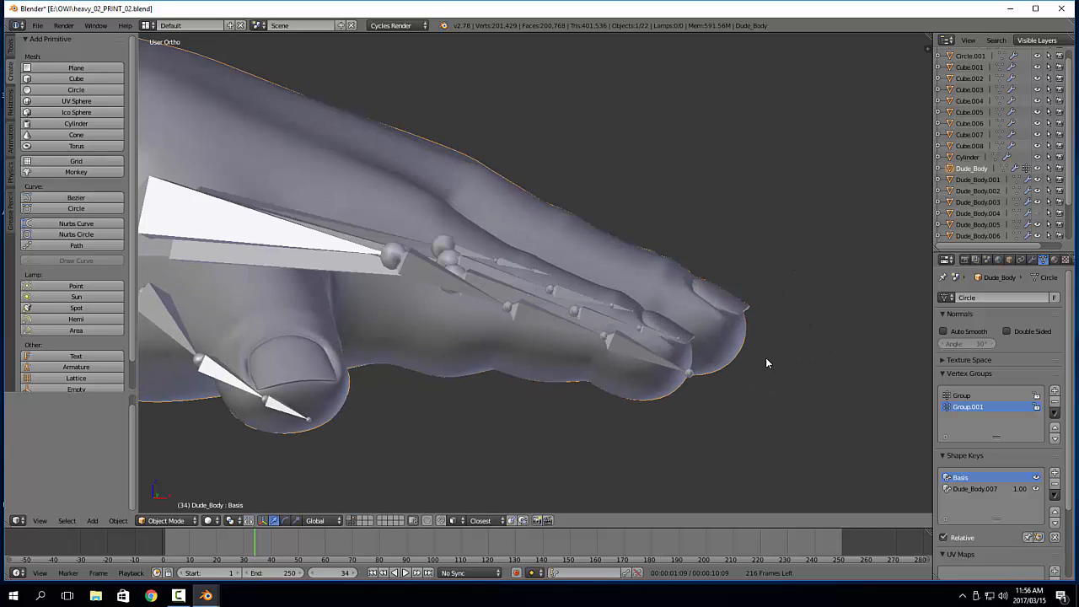
Edit the Dude_Body mesh in face select mode, and grow a selection from one middle finger face along the whole finger
mouse_move(765, 357)
middle_mouse_down()
mouse_move(693, 389)
mouse_move(709, 373)
middle_mouse_up()
key("Tab")
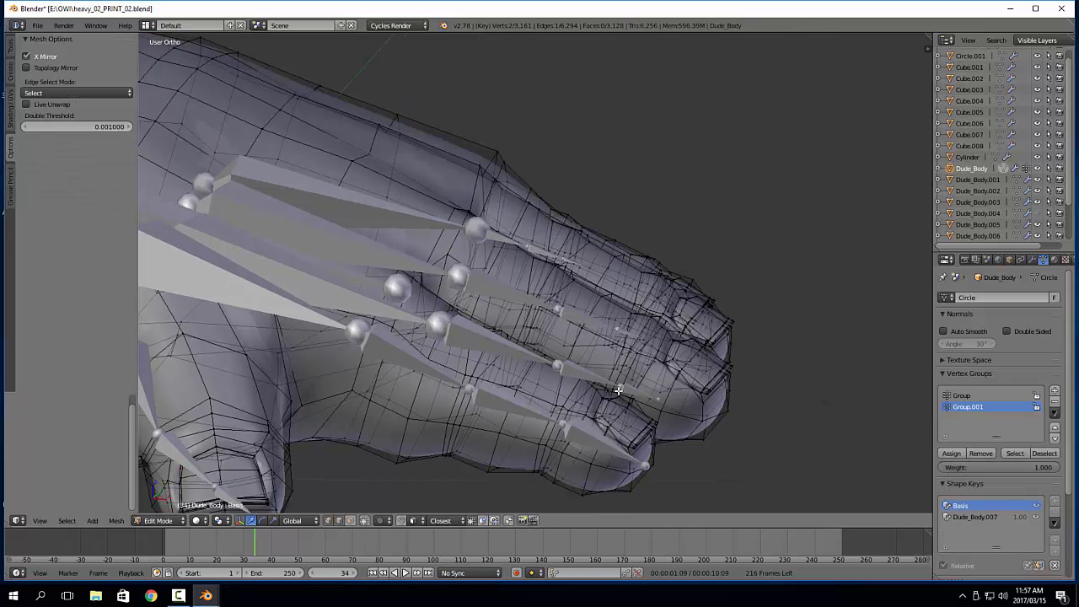
middle_click_drag(614, 393, 562, 399)
key("ctrl+Tab")
key("3")
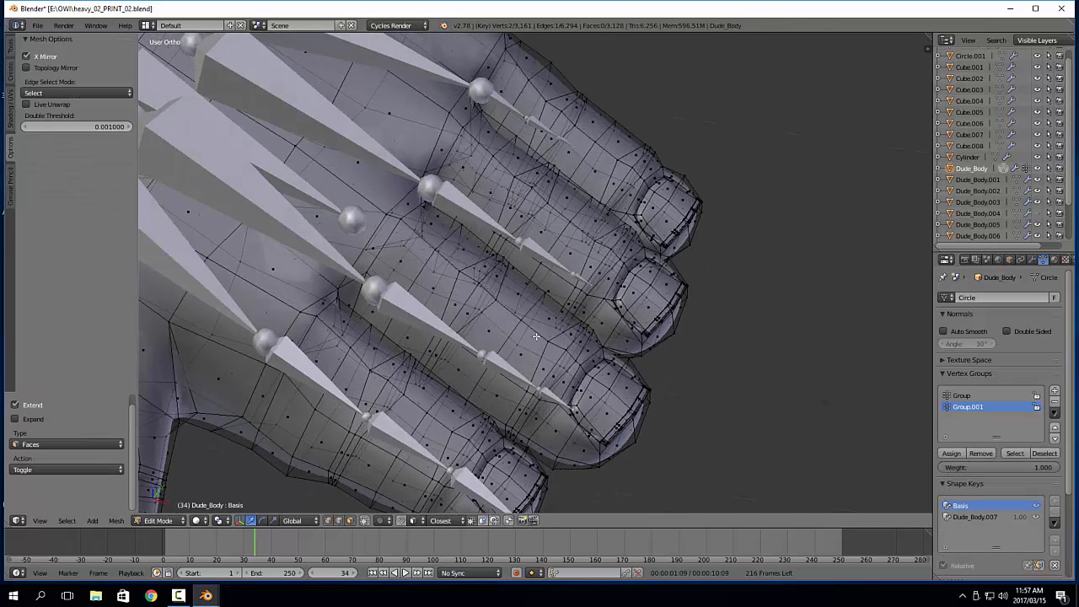
right_click(538, 334, "alt")
key("ctrl+KP_Add")
key("ctrl+KP_Add")
key("ctrl+KP_Add")
key("ctrl+KP_Add")
key("ctrl+KP_Add")
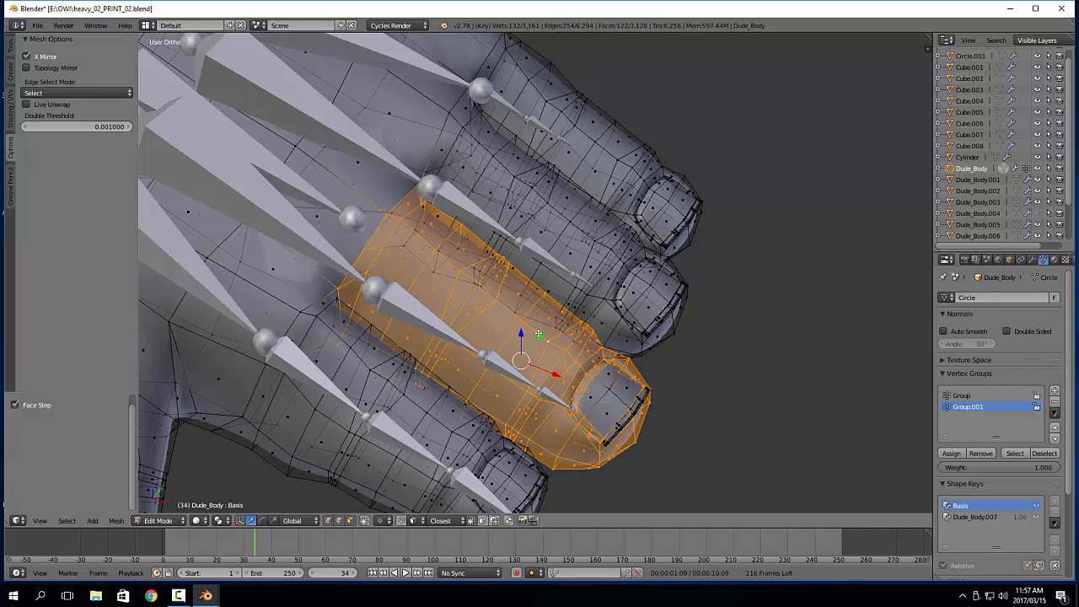
Refine the face selection by growing it over the middle fingernail and shrinking it back to the finger's base
key("ctrl+i")
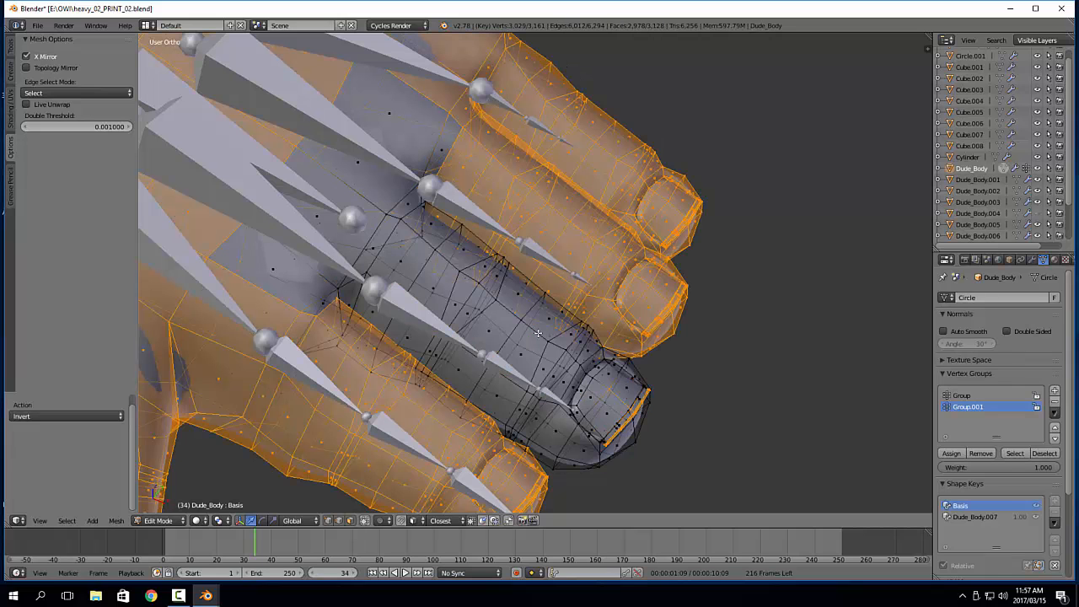
key("ctrl+i")
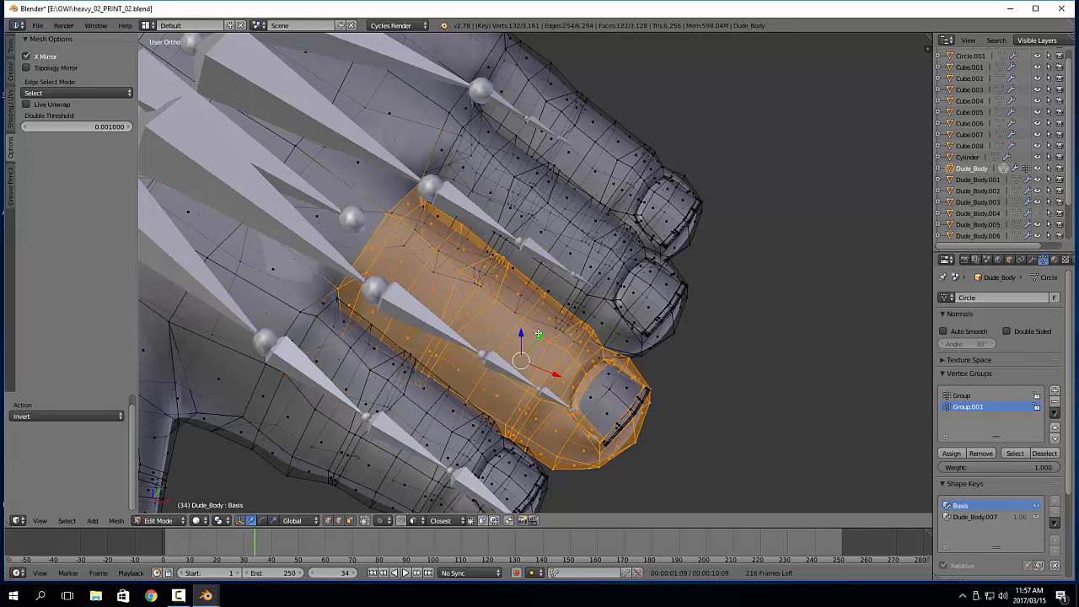
key("ctrl+KP_Add")
key("ctrl+KP_Add")
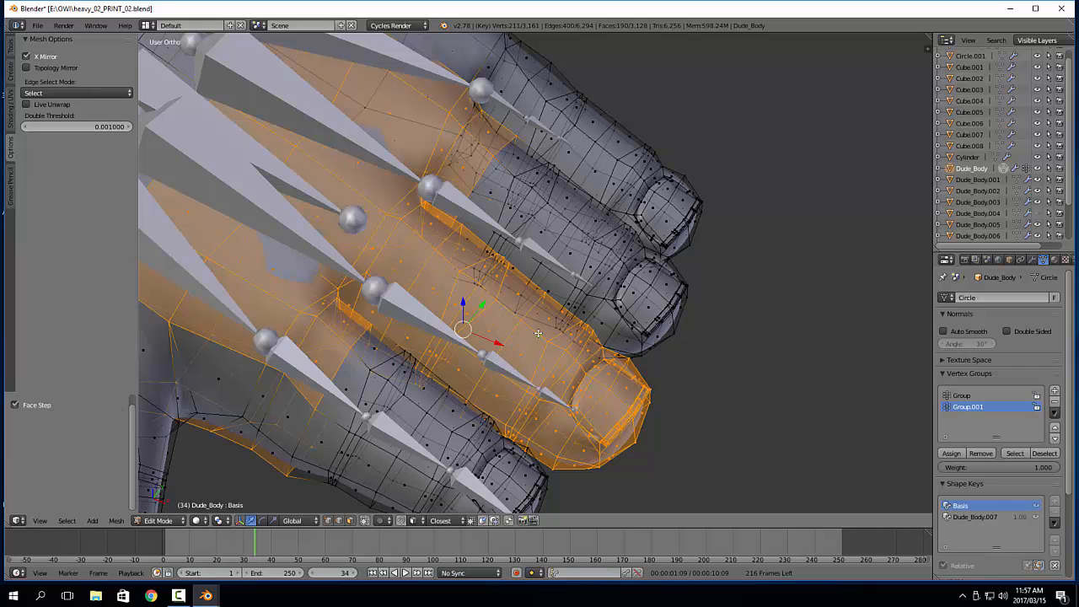
key("ctrl+KP_Subtract")
key("ctrl+KP_Subtract")
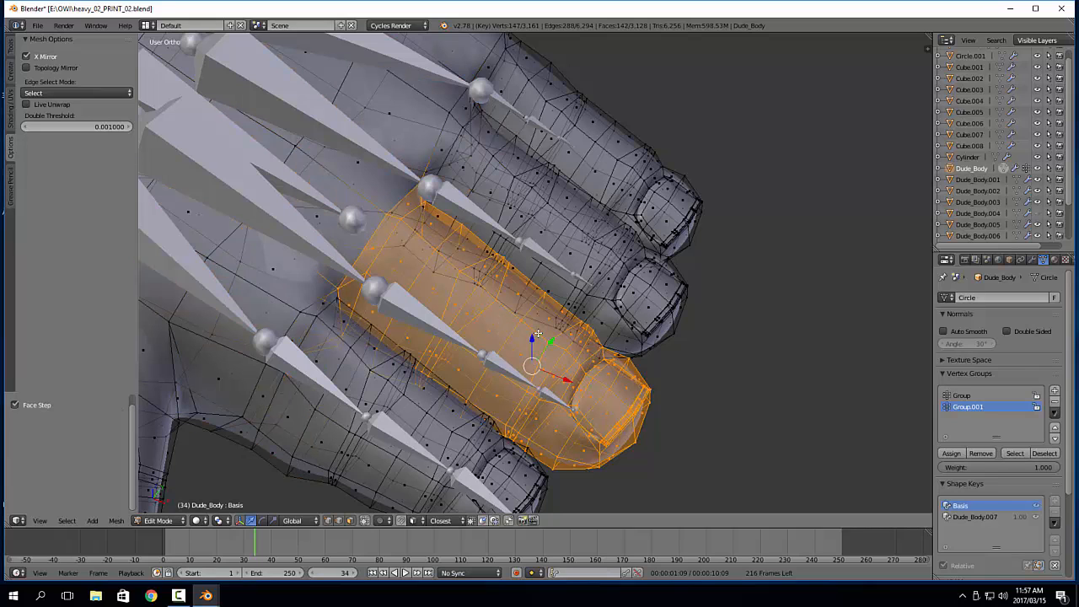
key("3")
key("ctrl+KP_Subtract")
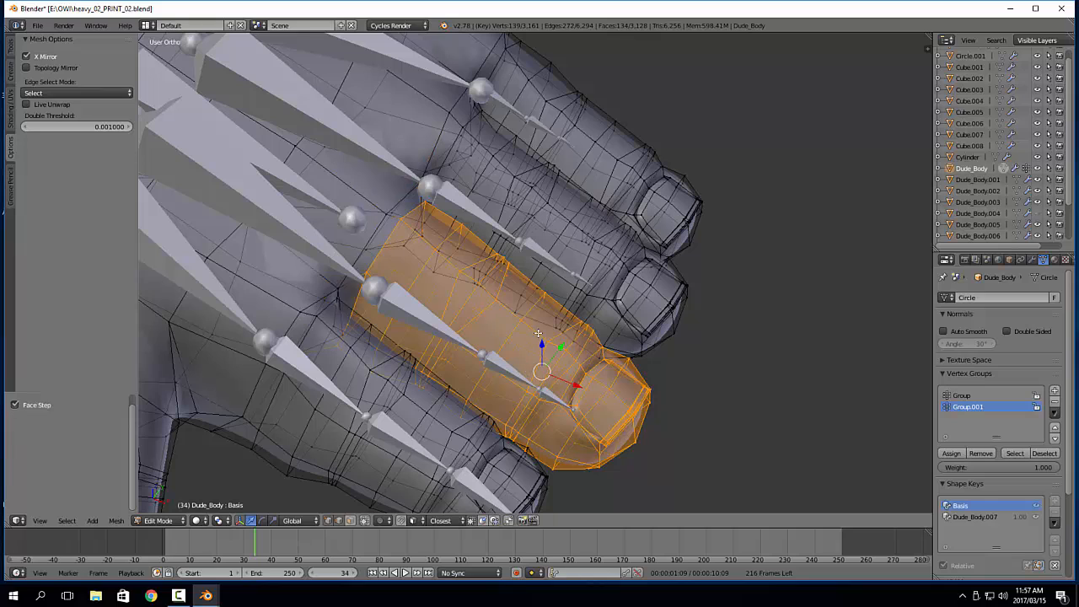
Assign the selected middle finger geometry to a new vertex group
key("1")
key("3")
key("2")
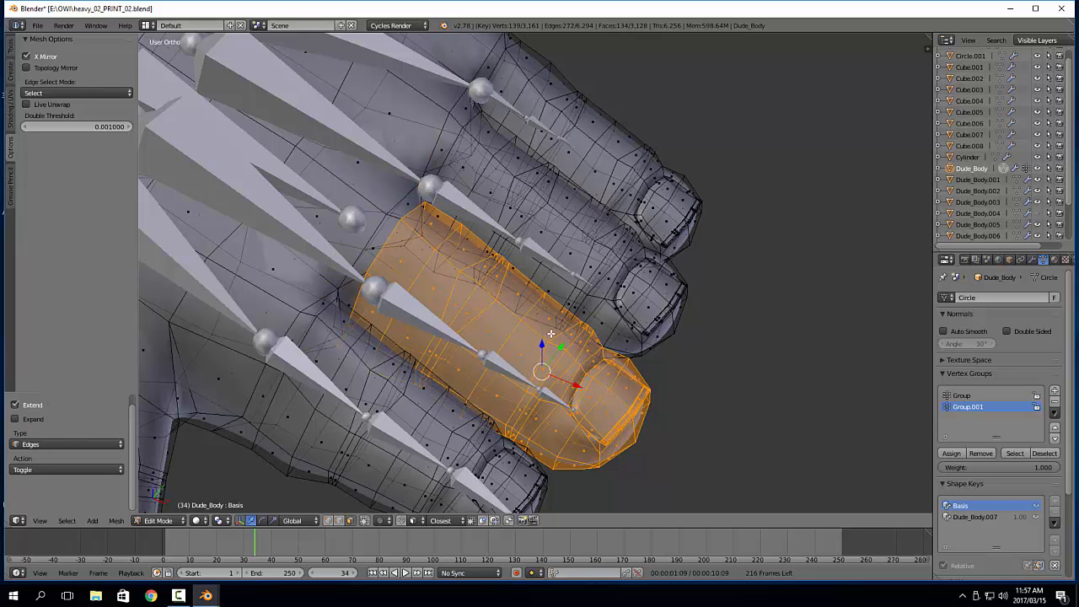
key("ctrl+g")
left_click(551, 335)
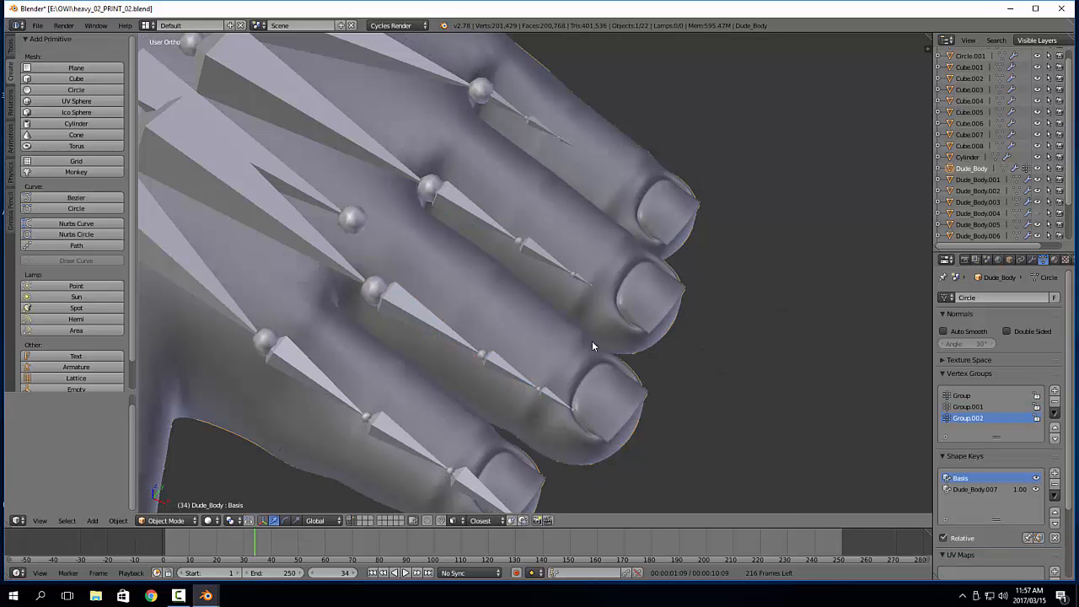
Return to Object Mode and add a Mask modifier to Dude_Body that uses the vertex group Group.002
key("Tab")
left_click(1032, 260)
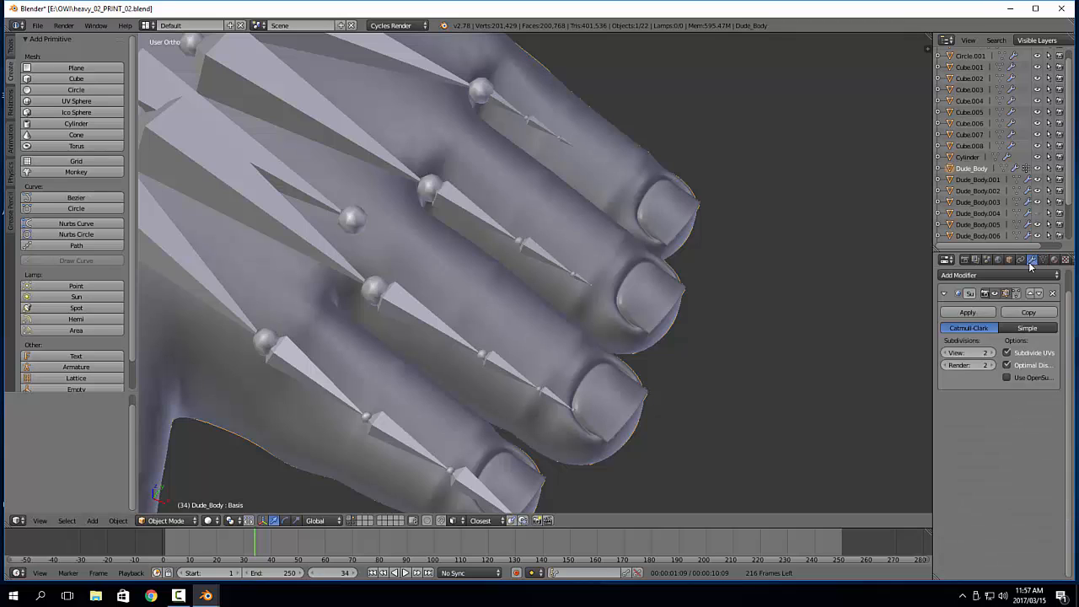
left_click(997, 275)
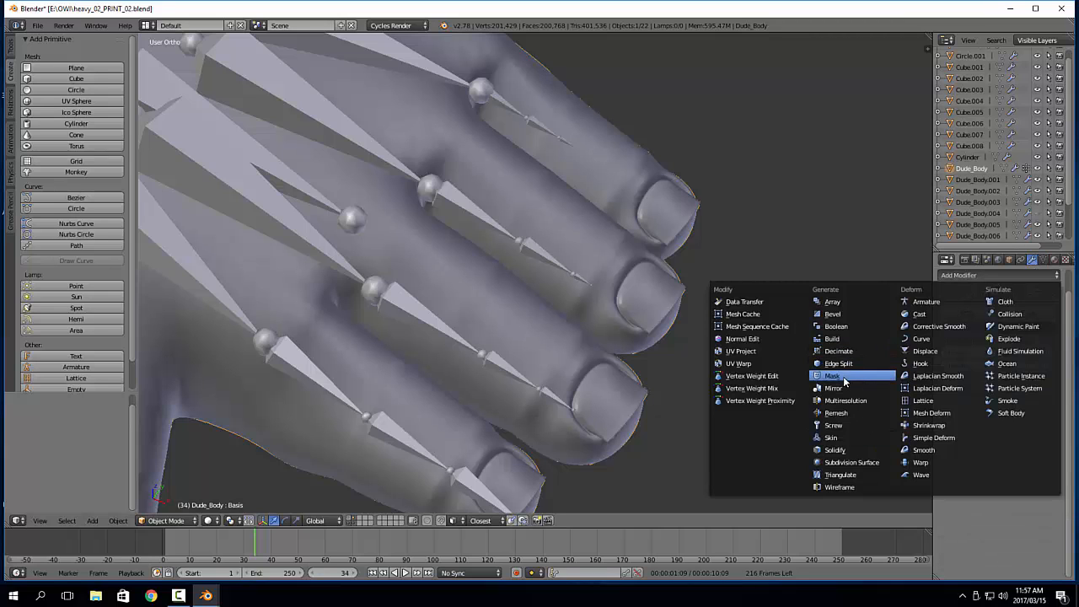
left_click(833, 376)
left_click(1013, 451)
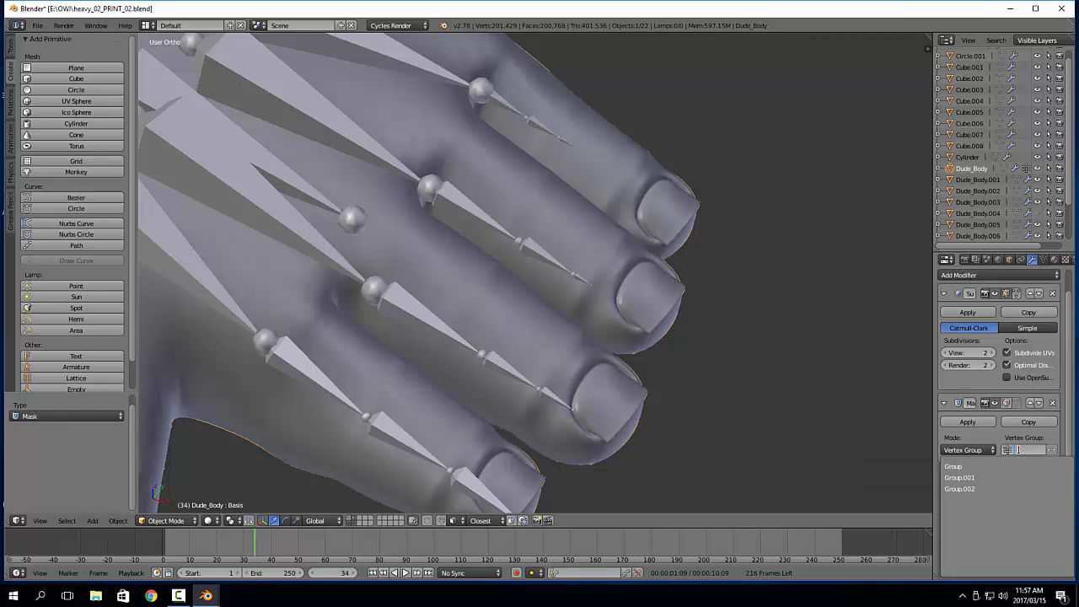
left_click(973, 485)
Edit the metarig and move the three middle finger bones into the masked finger, about 0.012 up in Z and 0.003 back in X
middle_click_drag(537, 360, 355, 247)
right_click(335, 283)
key("Tab")
key("KP_1")
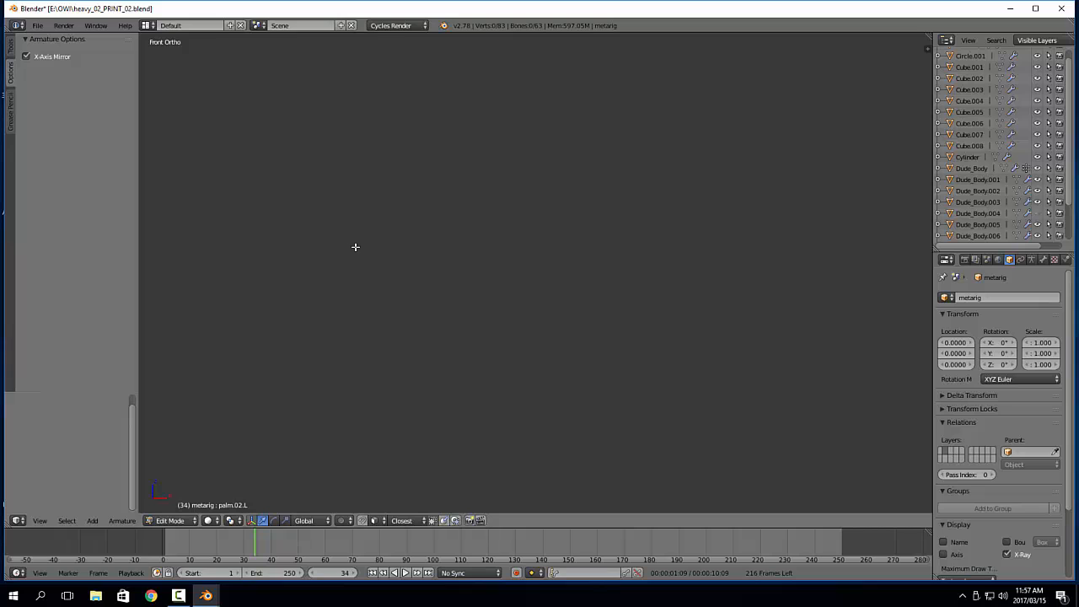
key("KP_Decimal")
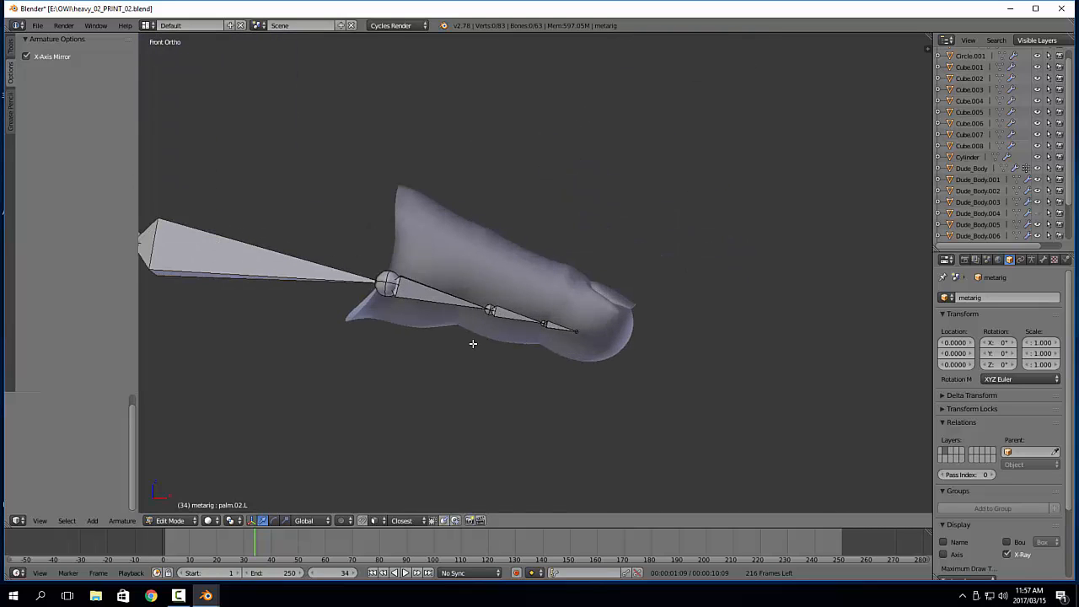
key("b")
left_click_drag(368, 223, 659, 390)
key("g")
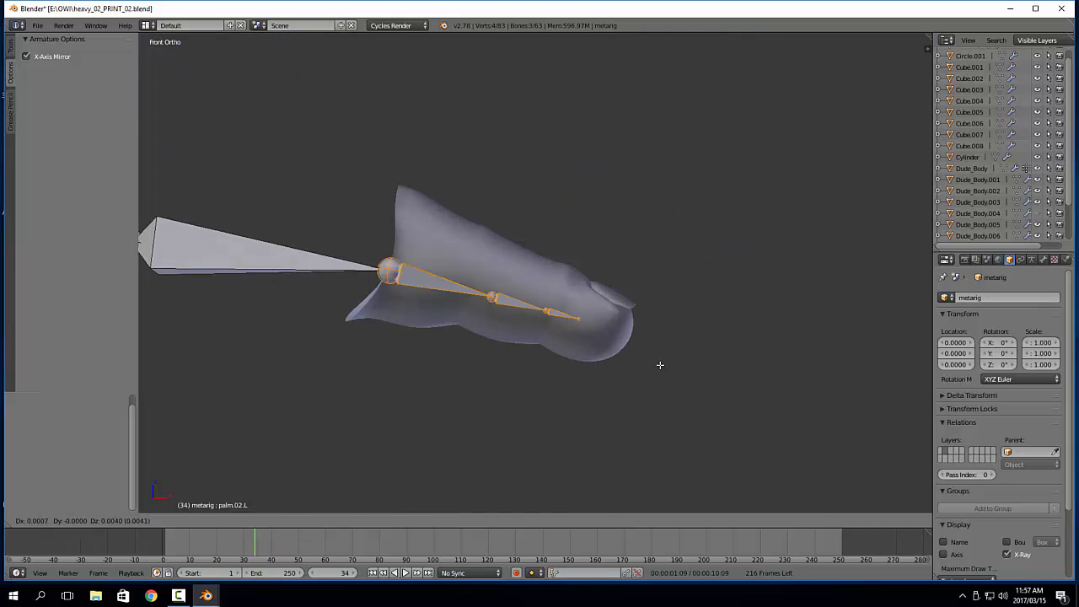
left_click(659, 346)
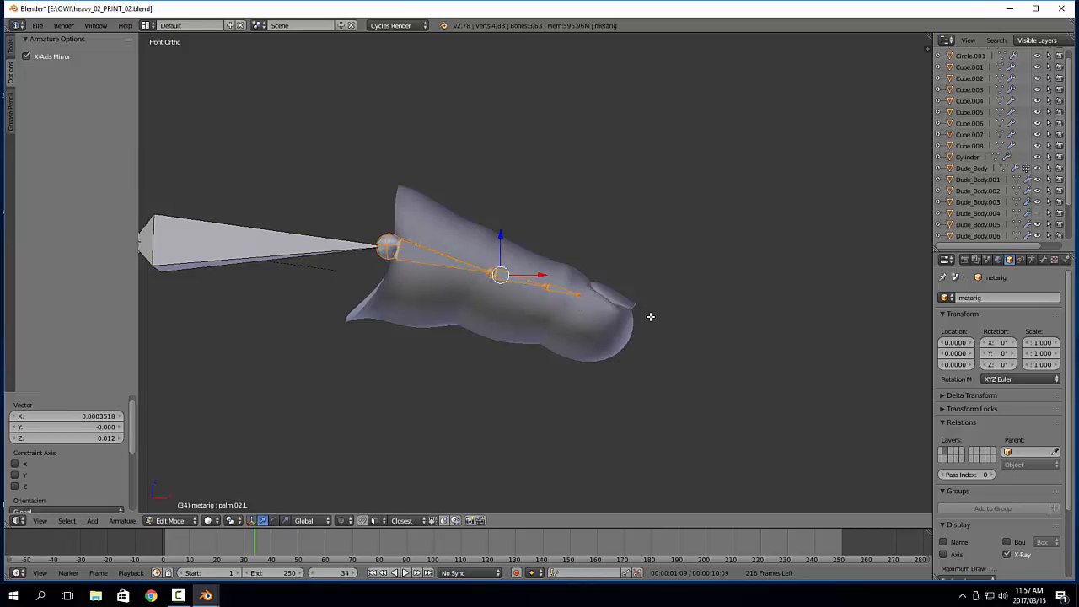
key("g")
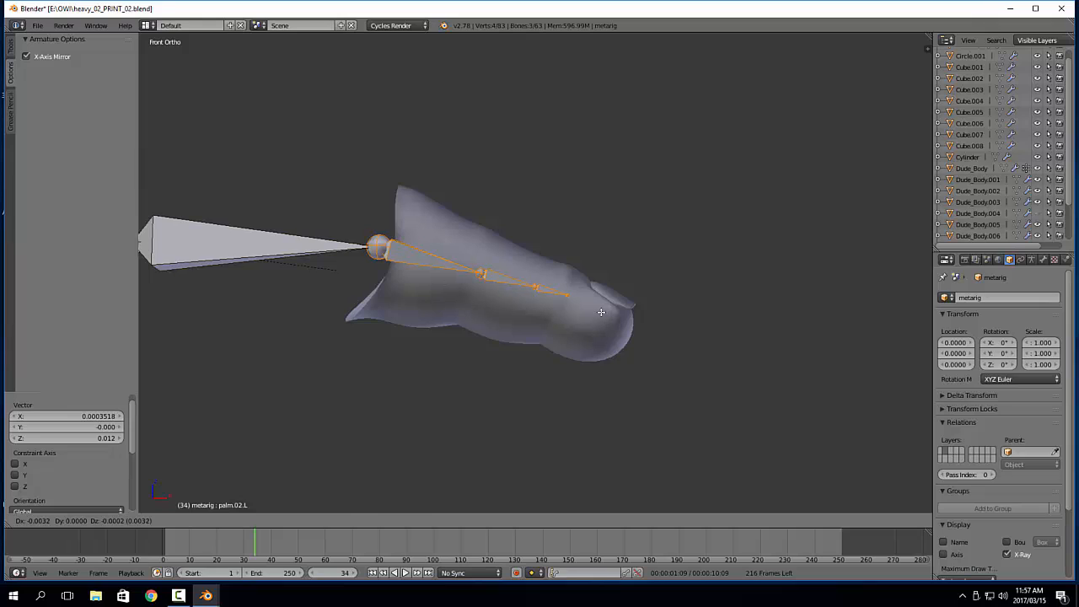
left_click(600, 312)
Move f_middle.03.L to the last finger joint, about 0.007 in X and -0.005 in Z, and extend its tip to the fingertip
right_click(560, 295)
key("g")
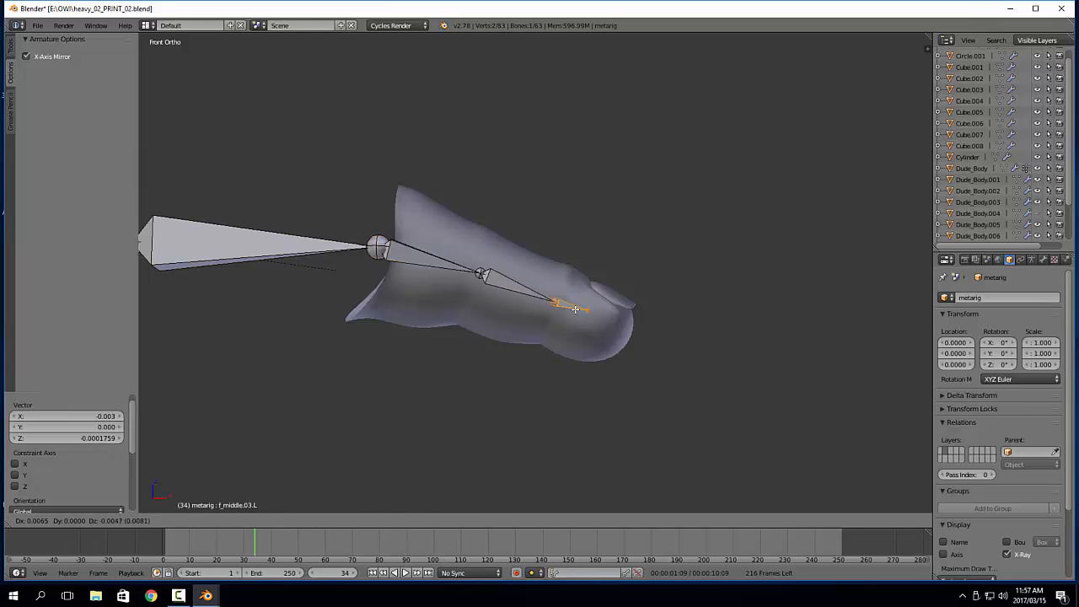
left_click(572, 309)
right_click(585, 310)
key("g")
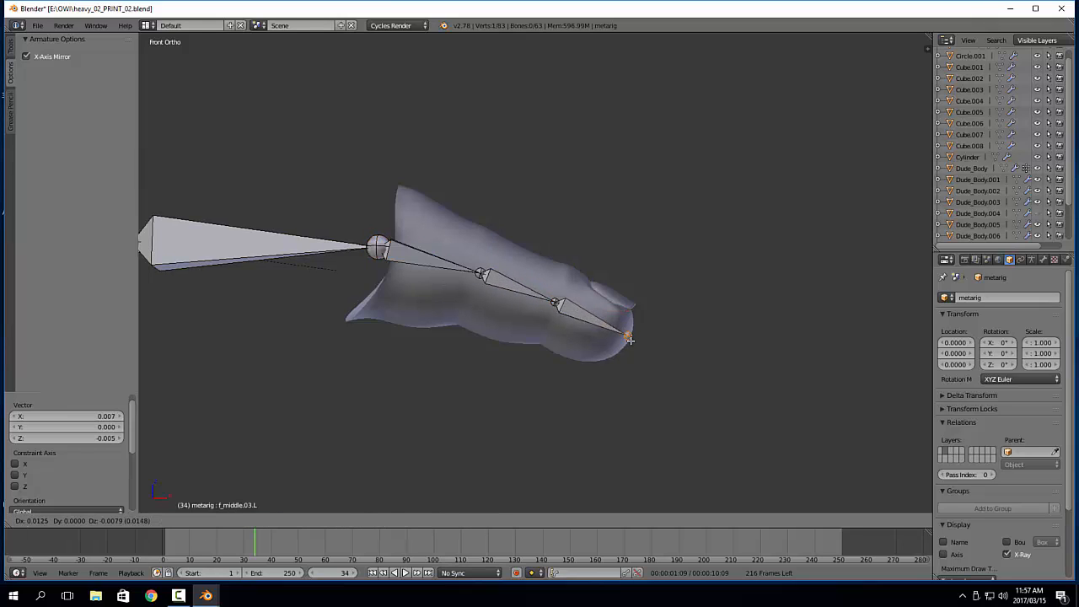
left_click(574, 320)
Nudge f_middle.02.L and the joint at its base slightly down and back toward the palm
right_click(522, 288)
key("g")
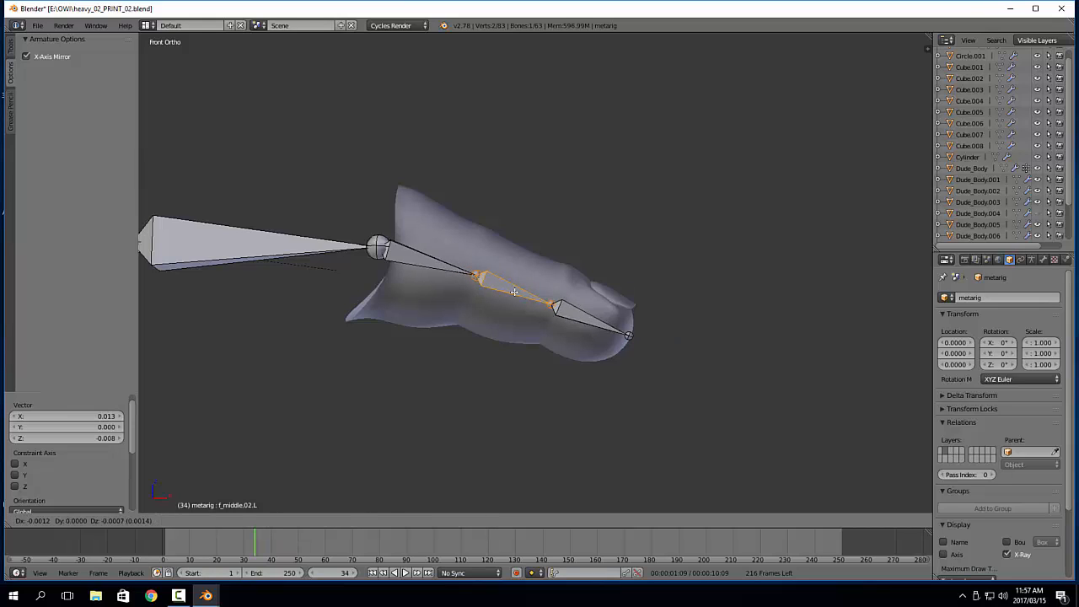
left_click(515, 292)
right_click(474, 277)
key("g")
left_click(496, 293)
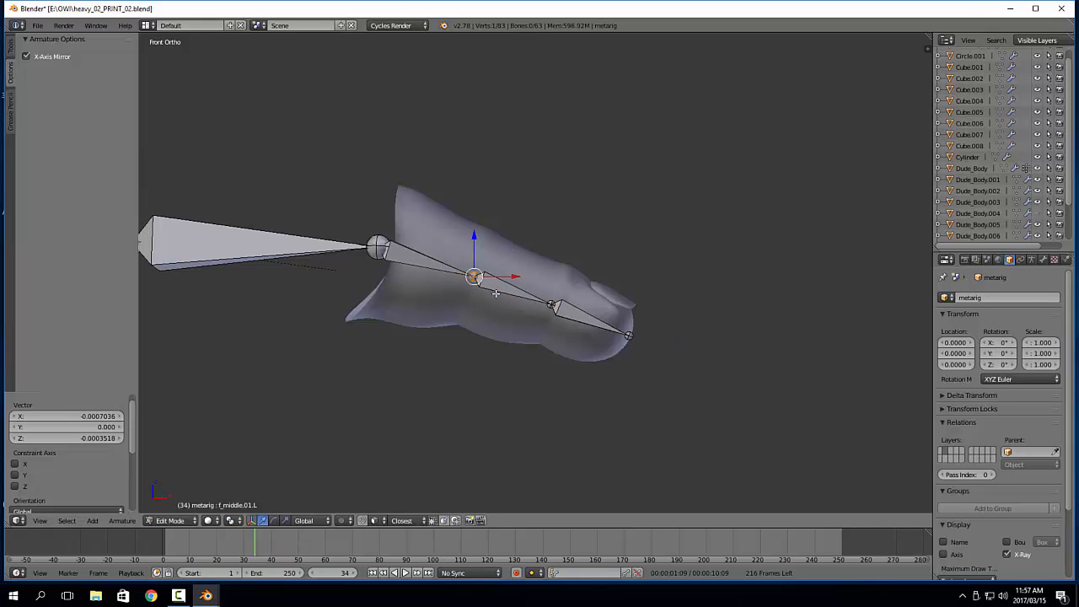
Raise the base joint of palm.02.L by about 0.006 in Z and return to Object Mode
middle_click_drag(569, 364, 633, 376, "shift")
middle_click_drag(522, 373, 580, 364, "shift")
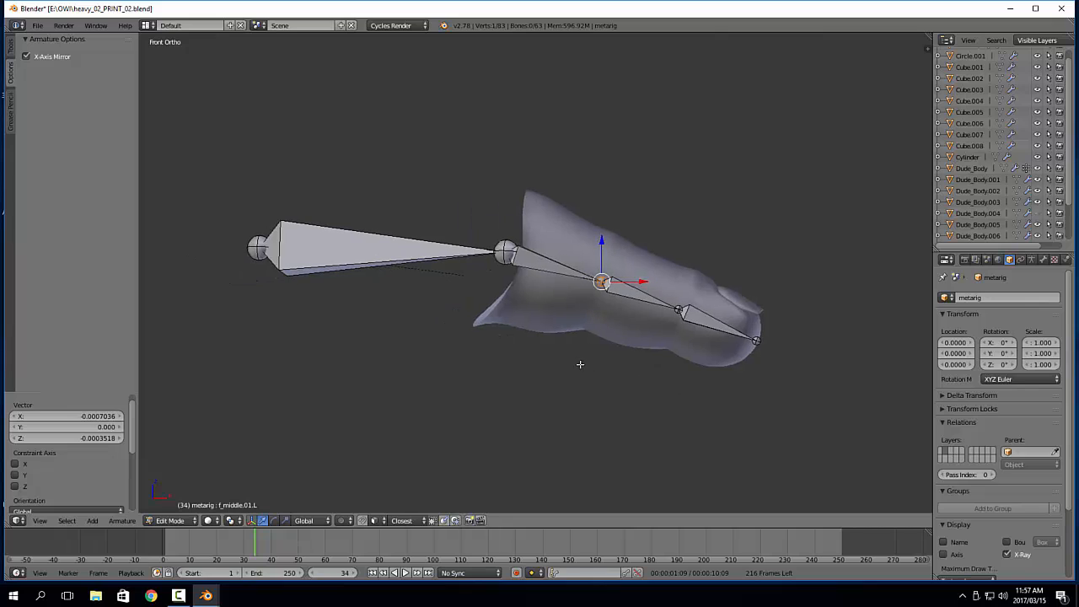
right_click(259, 249)
key("g")
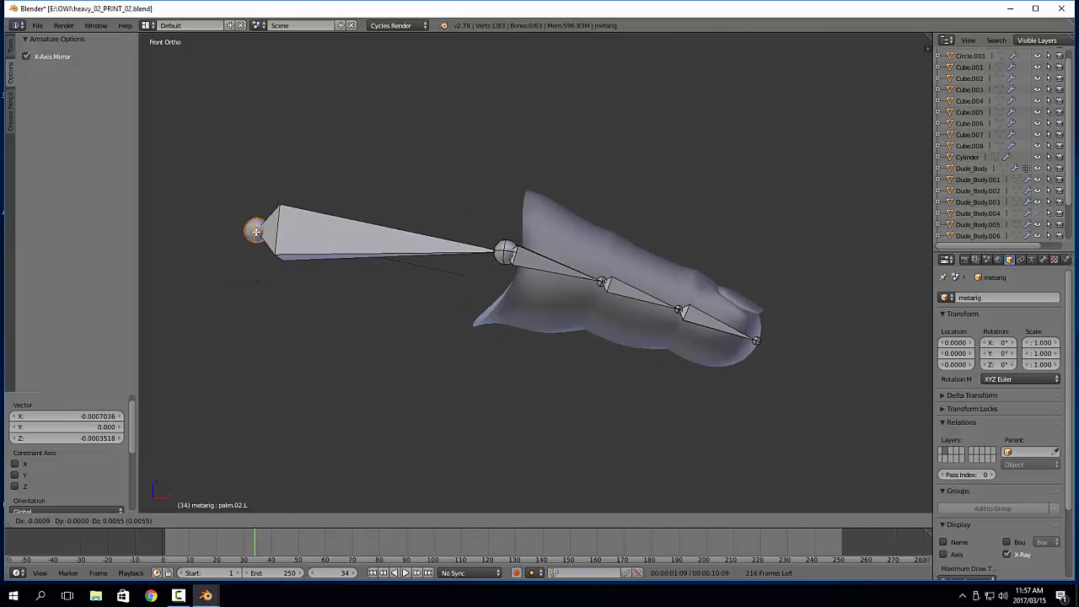
left_click(258, 229)
key("Tab")
left_click(389, 367)
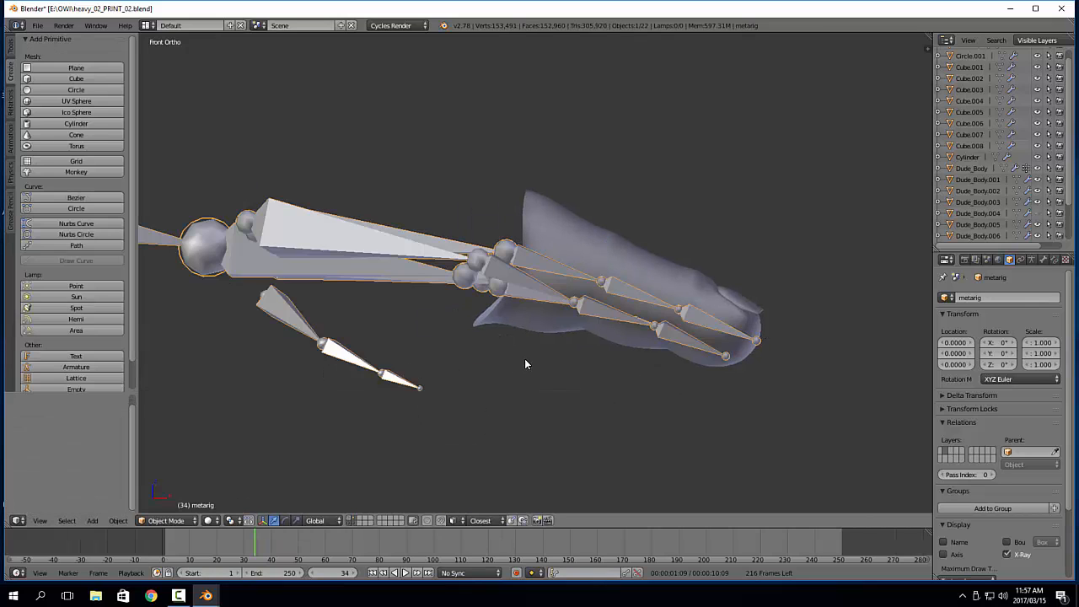
Edit the Dude_Body mesh, clear the old selection, and grow a new one from a single ring finger face
middle_click_drag(665, 354, 624, 396)
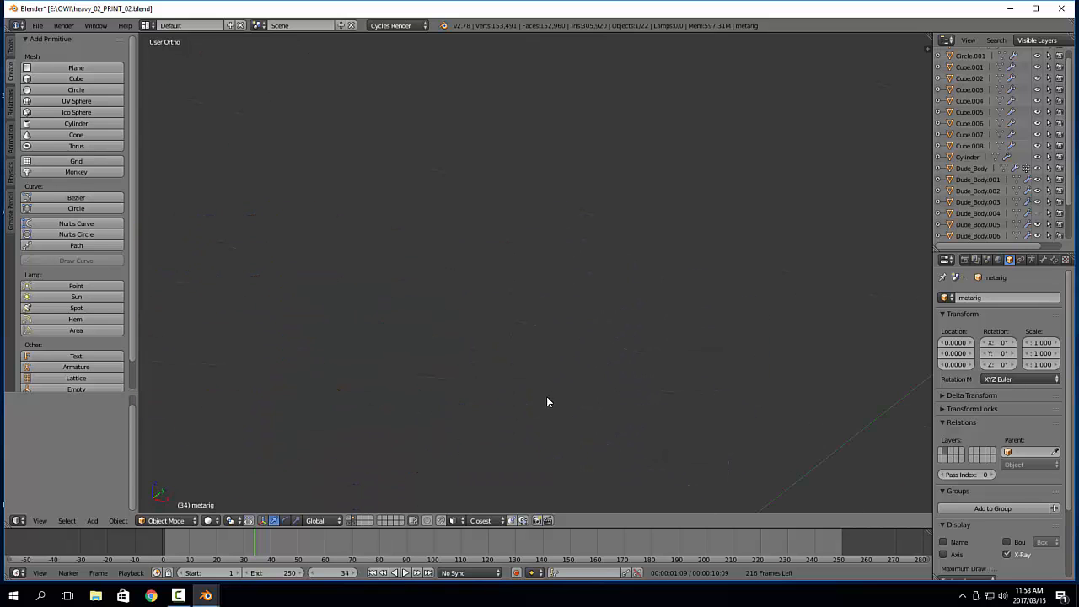
middle_click_drag(546, 402, 580, 257)
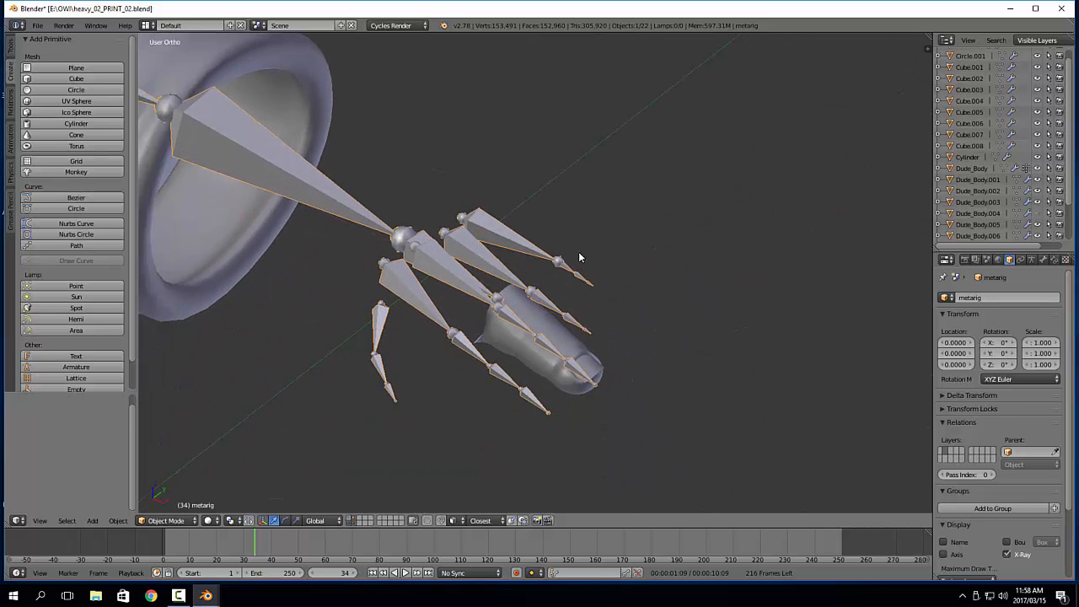
right_click(590, 371)
key("Tab")
key("a")
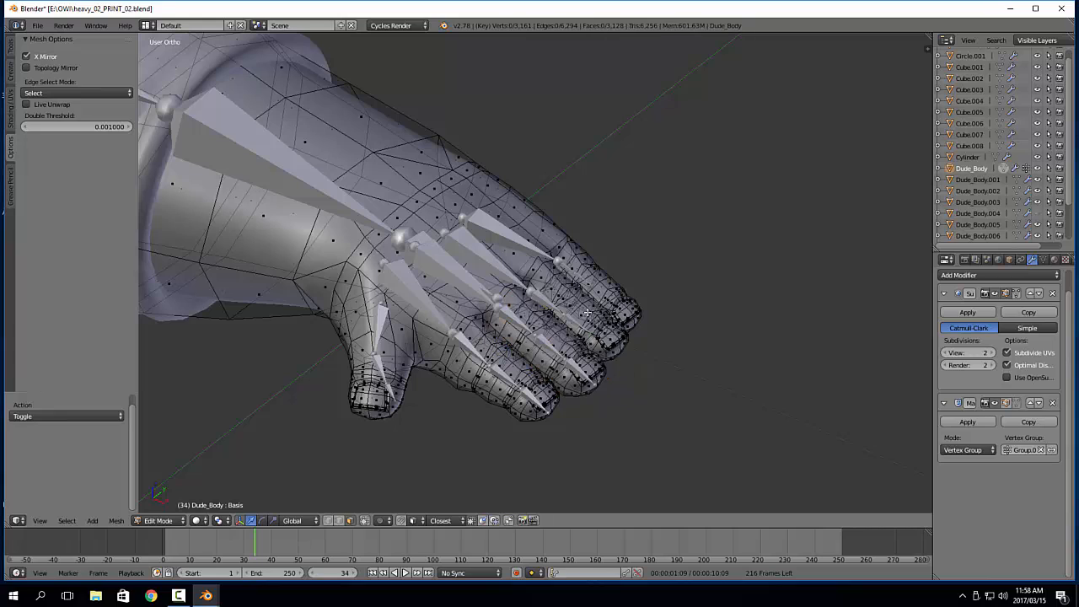
right_click(588, 313)
key("ctrl+KP_Add")
key("ctrl+KP_Add")
key("ctrl+KP_Add")
key("ctrl+KP_Add")
key("ctrl+KP_Add")
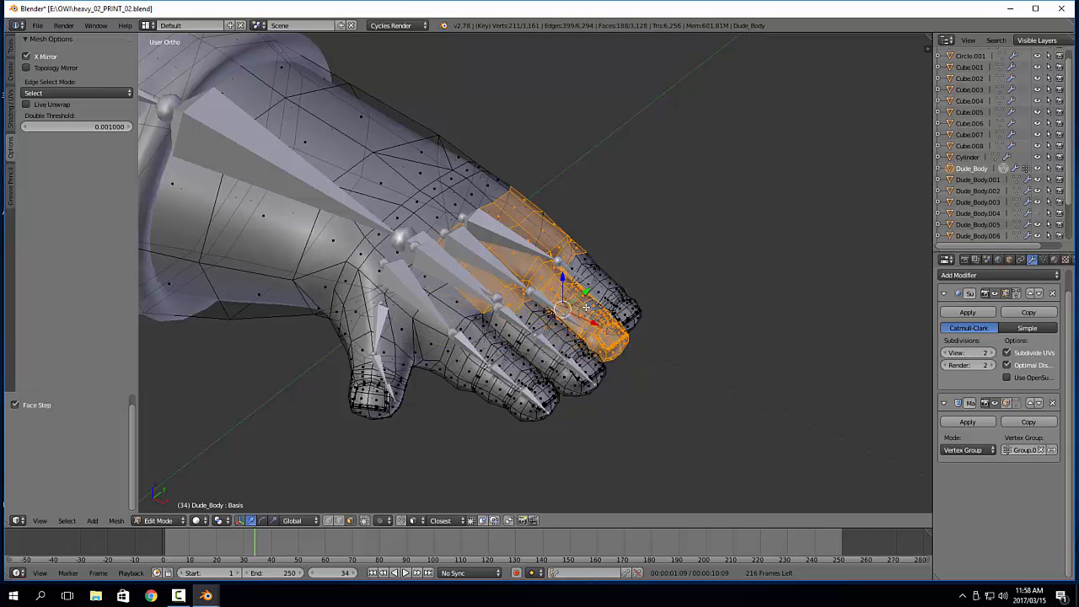
Shrink and regrow the face selection until it covers only the whole ring finger down to its base
key("ctrl+KP_Subtract")
key("ctrl+KP_Subtract")
key("ctrl+KP_Subtract")
key("ctrl+KP_Add")
key("ctrl+KP_Add")
key("ctrl+KP_Add")
key("ctrl+KP_Add")
key("ctrl+KP_Add")
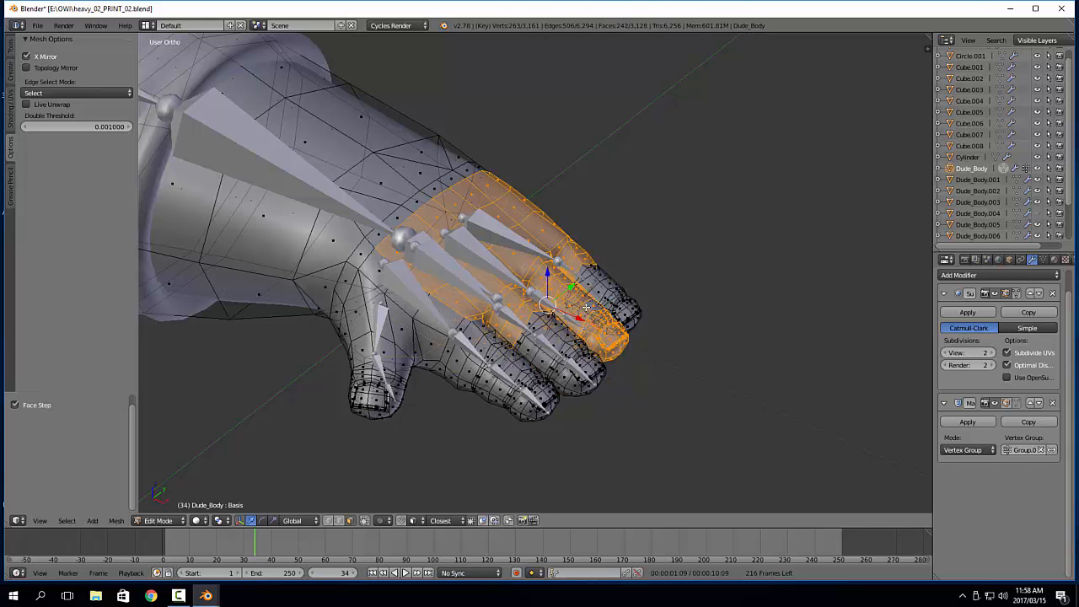
key("ctrl+KP_Subtract")
key("ctrl+KP_Subtract")
key("ctrl+KP_Subtract")
key("ctrl+KP_Subtract")
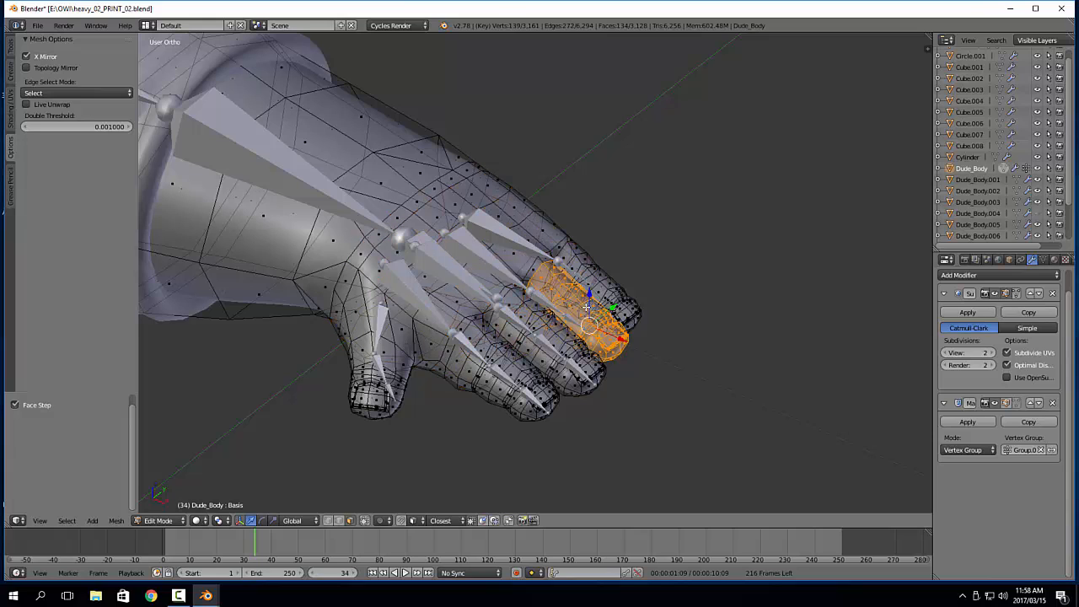
Assign the selected ring finger to a new vertex group, return to Object Mode, and set the Mask modifier's vertex group to Group.003
key("ctrl+g")
left_click(585, 306)
key("Tab")
left_click(1023, 450)
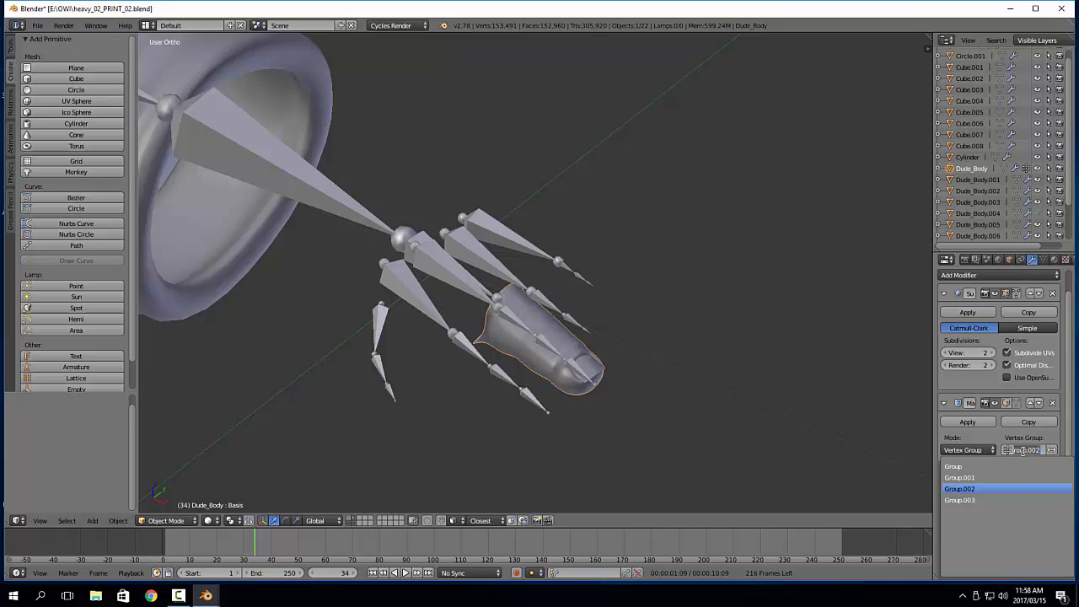
left_click(962, 498)
Edit the metarig, select the ring finger's palm bone and three finger bones, and hide all other bones
right_click(508, 281)
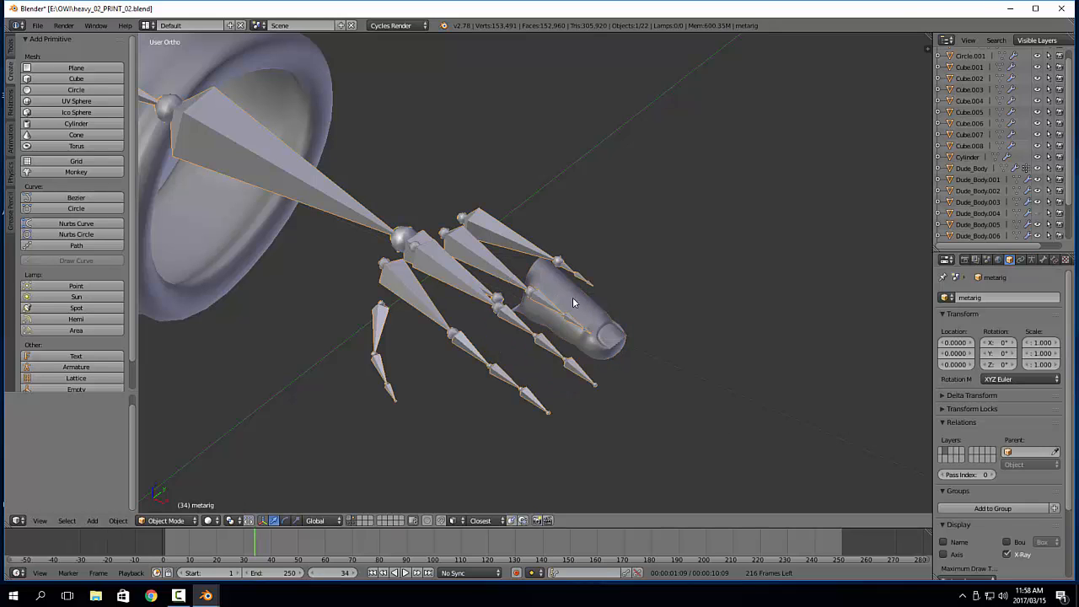
key("Tab")
left_click(622, 297)
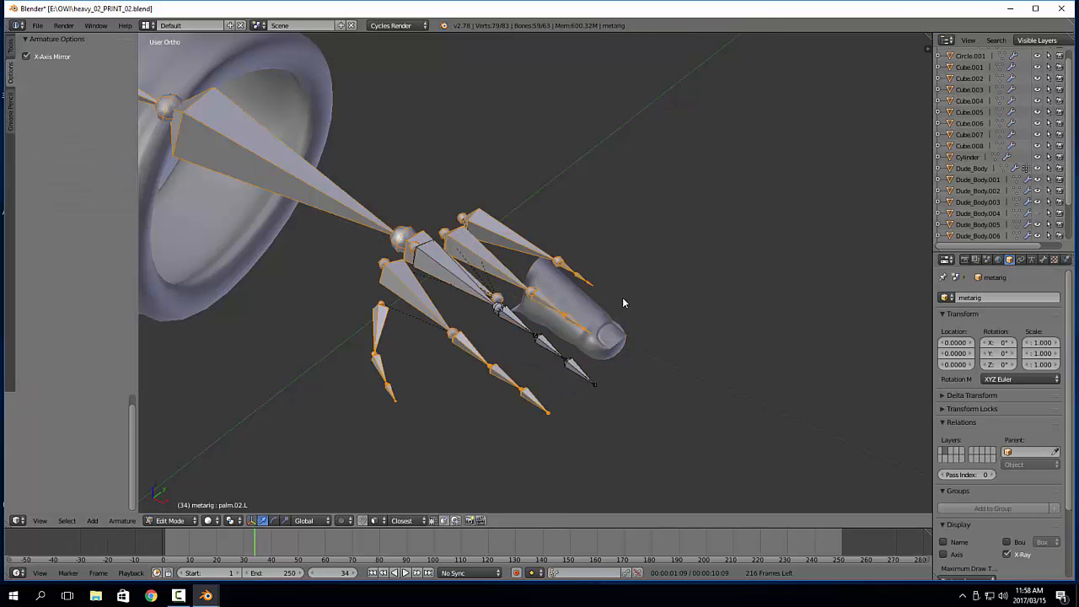
right_click(510, 273)
right_click(548, 306, "shift")
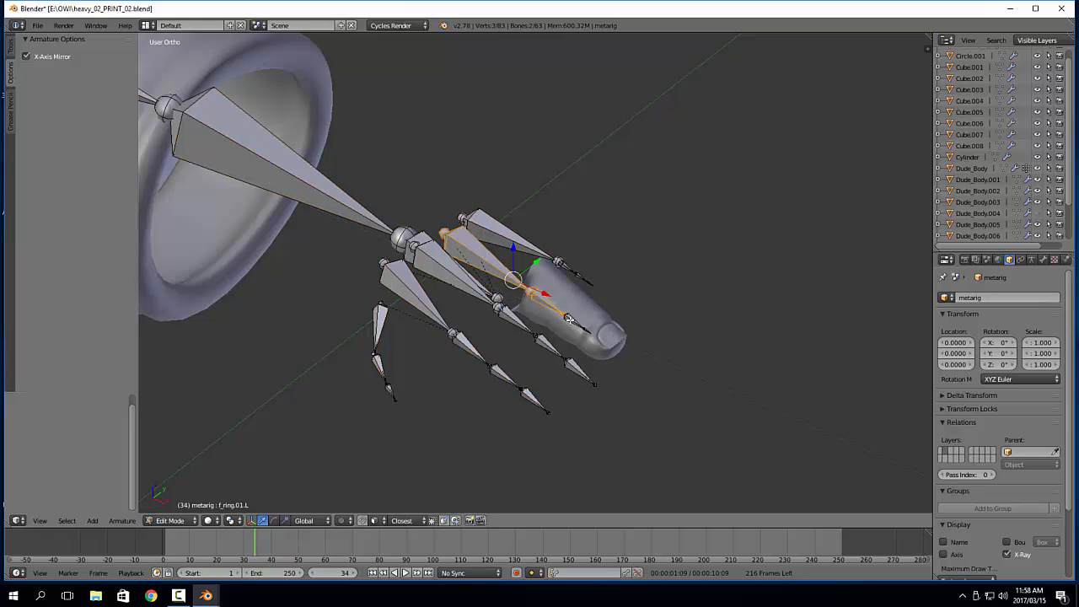
right_click(571, 321, "shift")
right_click(587, 333, "shift")
key("ctrl+i")
key("h")
key("KP_1")
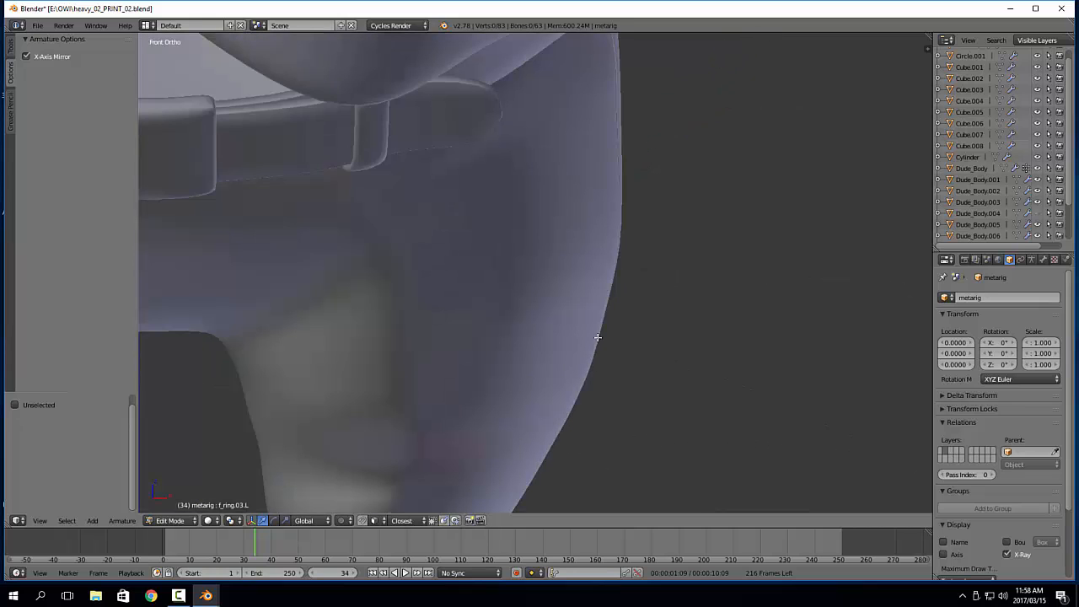
Move the three ring finger bones together about 0.006 up in Z and 0.001 back in X within the masked finger
key("a")
key("Home")
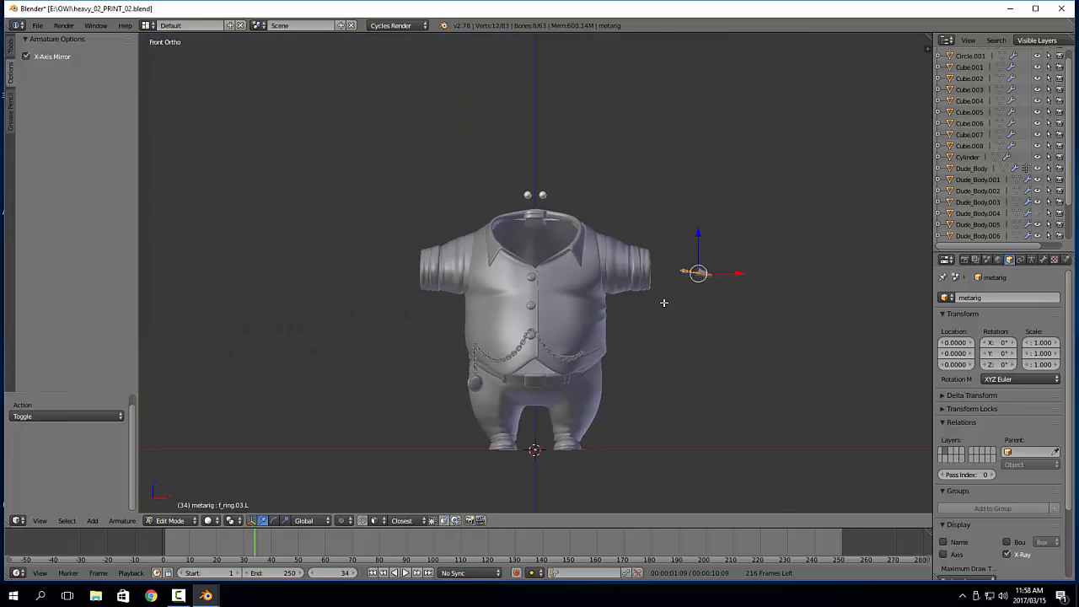
key("KP_Decimal")
key("a")
scroll(478, 243, "up", 6)
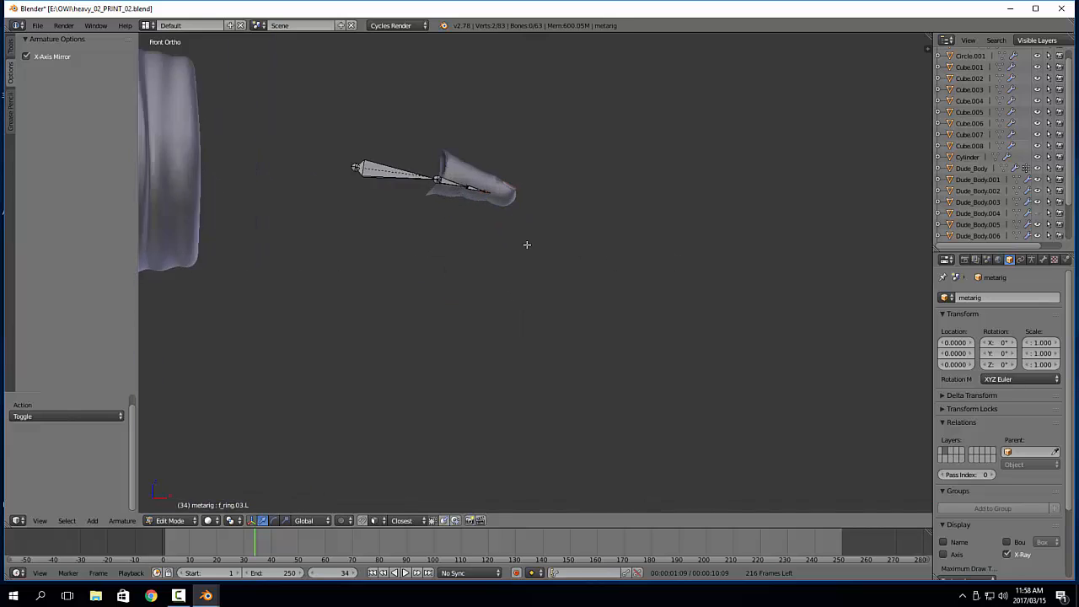
middle_click_drag(492, 287, 502, 302, "shift")
right_click(501, 281)
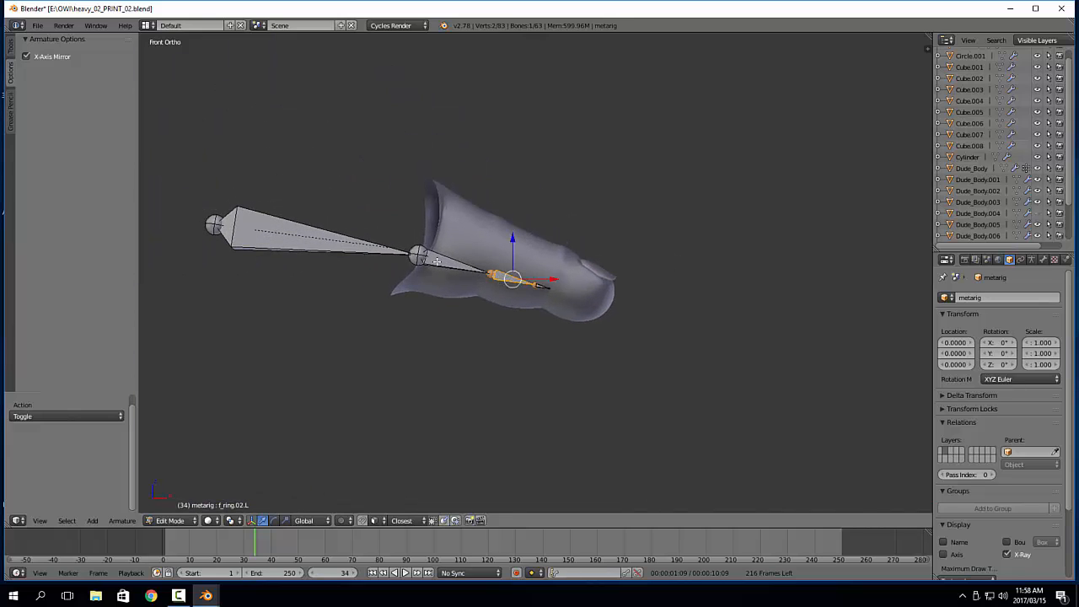
right_click(437, 262, "shift")
key("g")
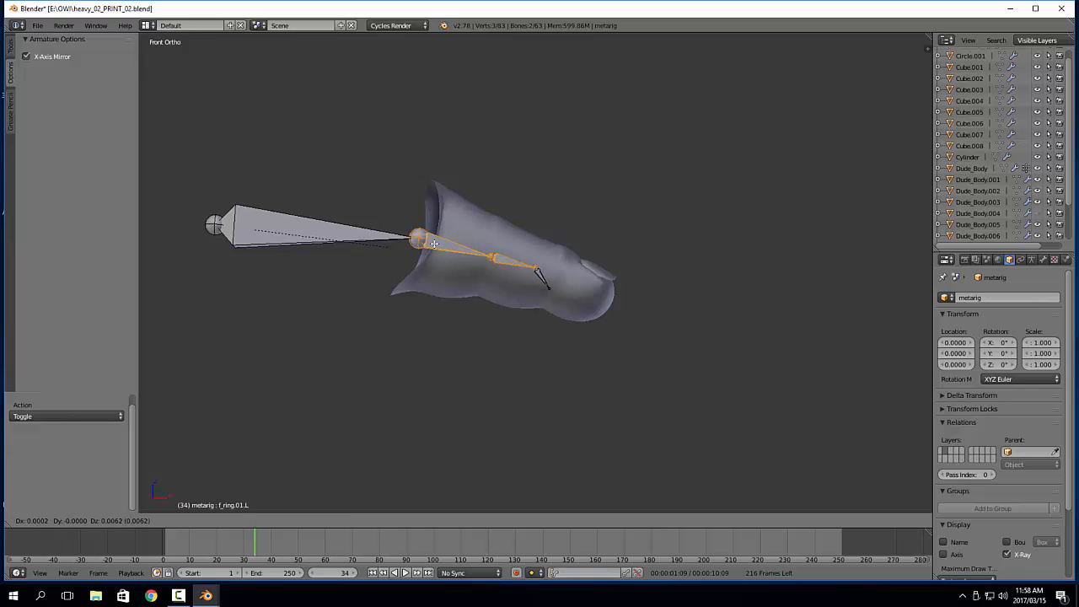
right_click(443, 250)
right_click(547, 287, "shift")
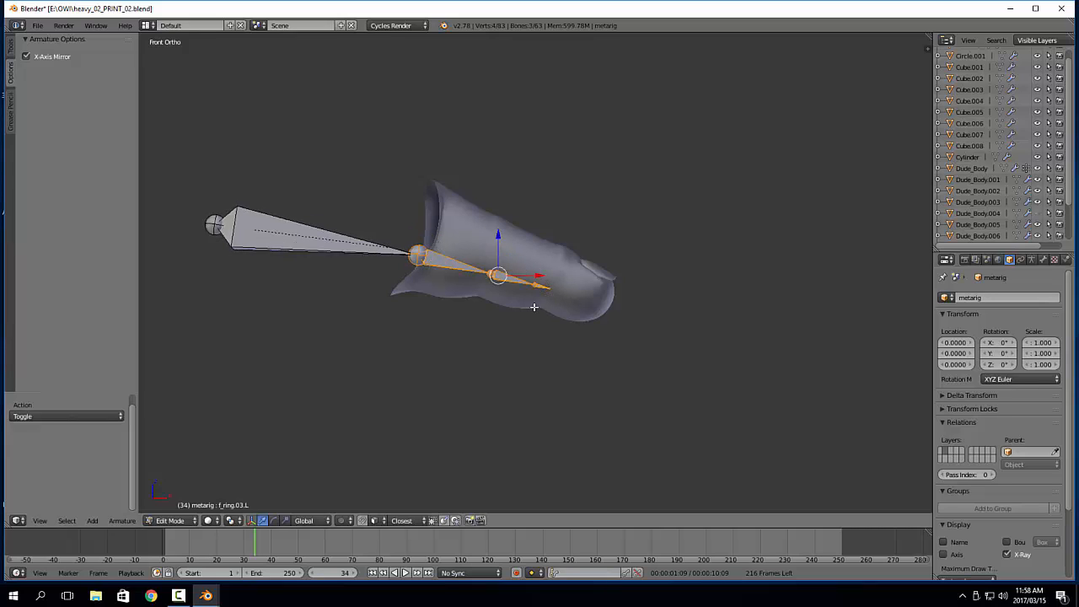
key("g")
left_click(540, 279)
Move f_ring.03.L to the last finger joint, extend its tip to the fingertip, and return to Object Mode
right_click(544, 275)
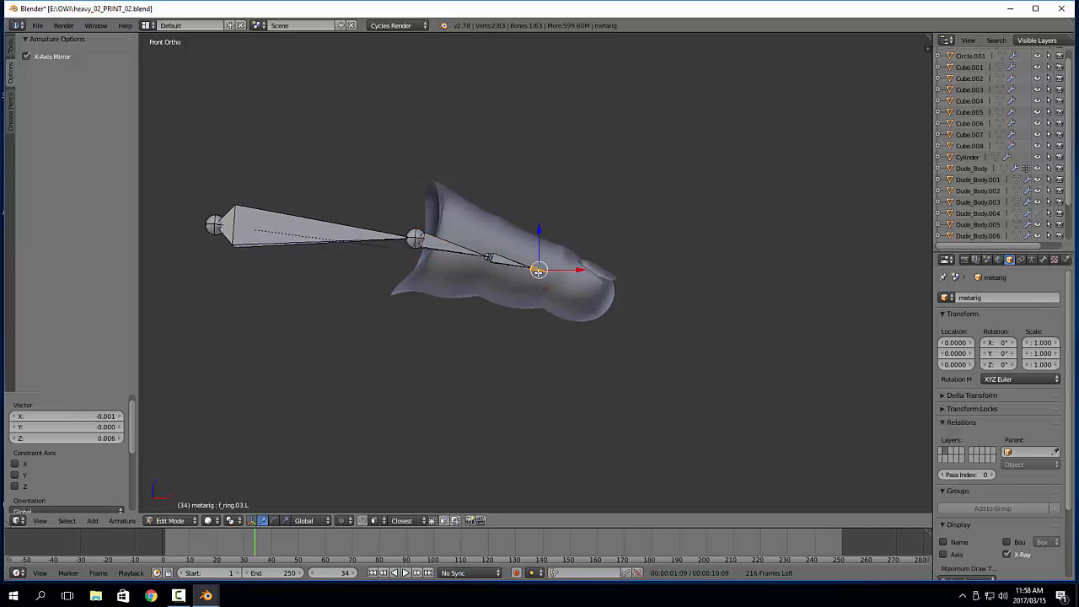
key("g")
left_click(563, 285)
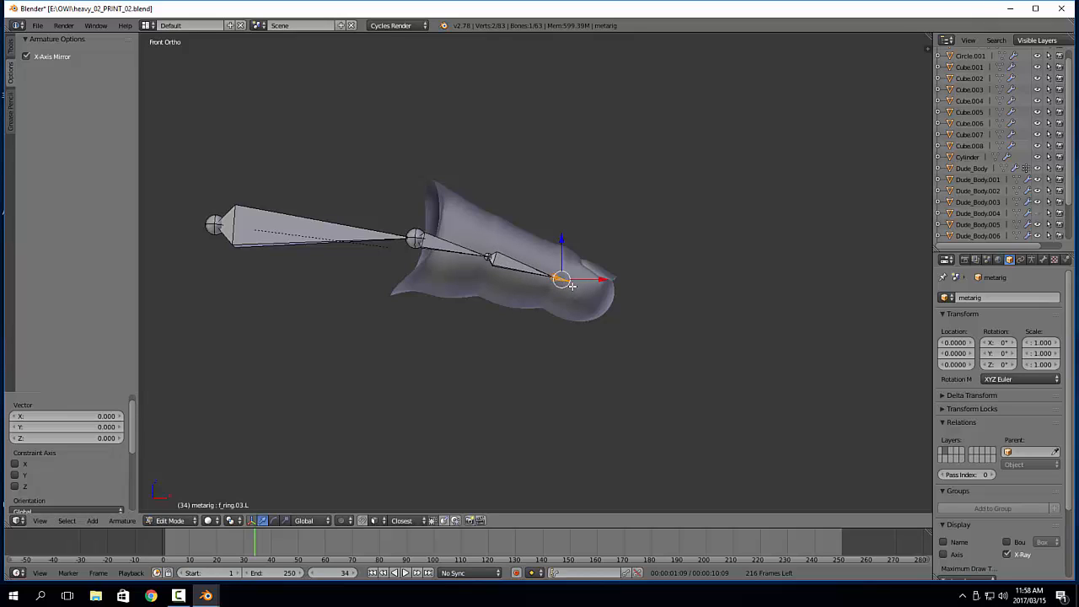
key("a")
right_click(573, 288)
key("g")
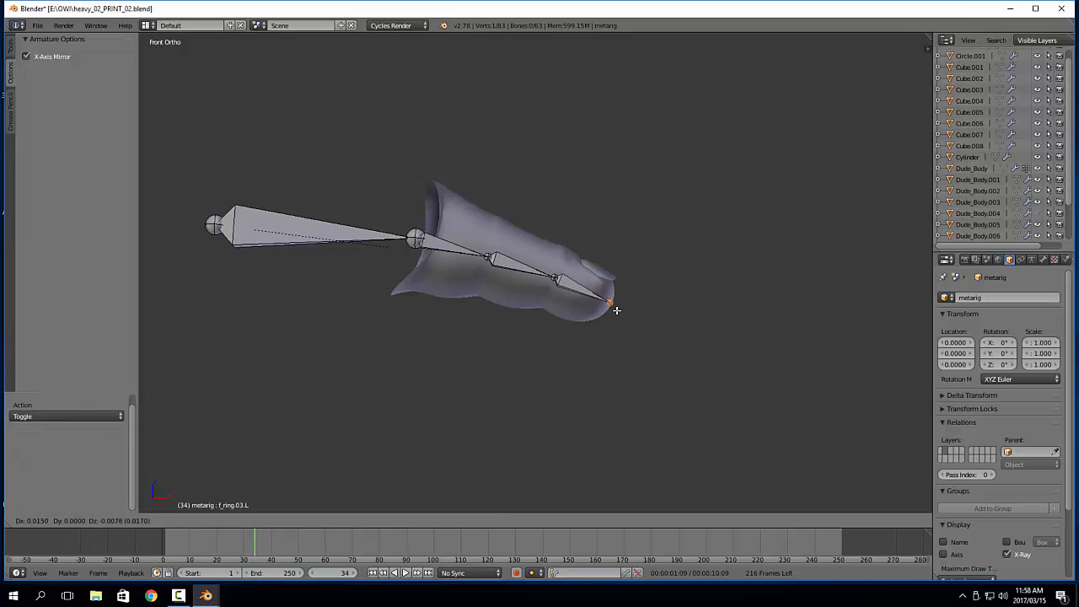
left_click(615, 307)
middle_click_drag(523, 317, 632, 362, "shift")
key("Tab")
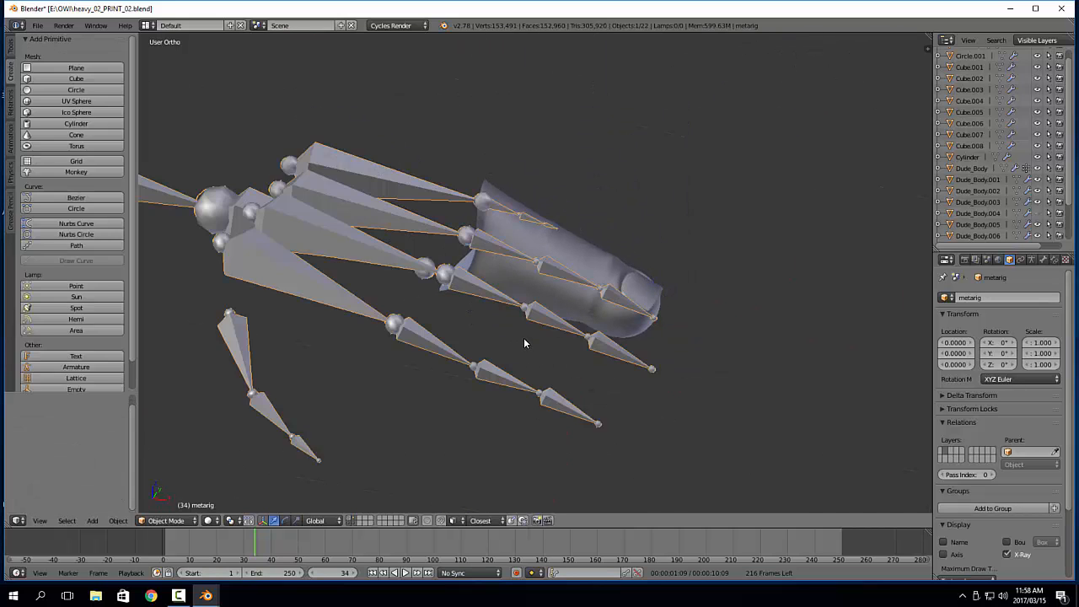
Edit the Dude_Body mesh and replace the current selection with all faces of the little finger
middle_click_drag(481, 219, 420, 322)
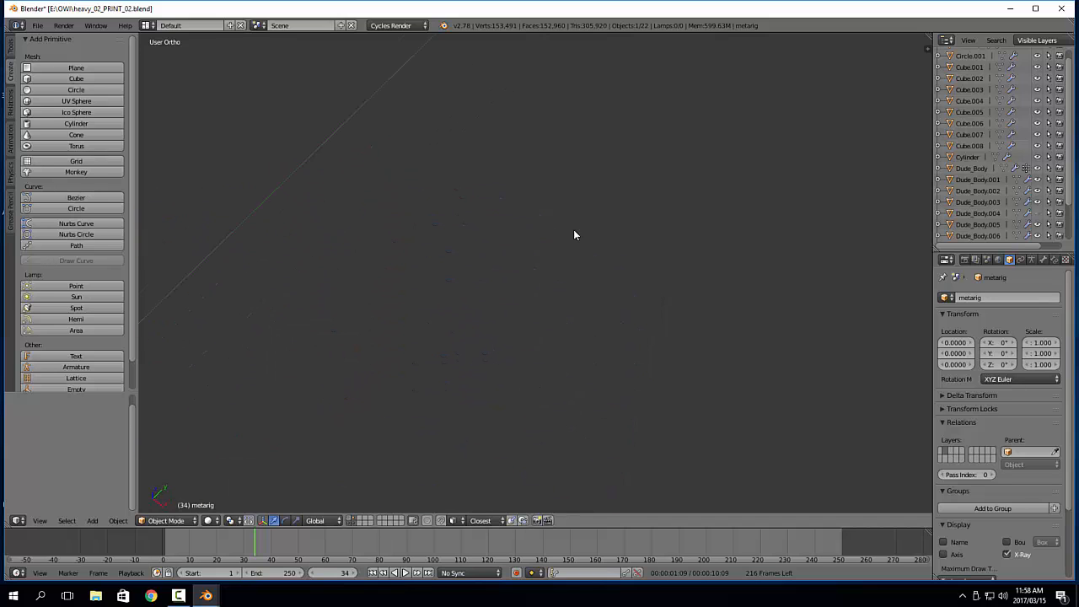
middle_click_drag(581, 270, 551, 309)
right_click(558, 327)
key("Tab")
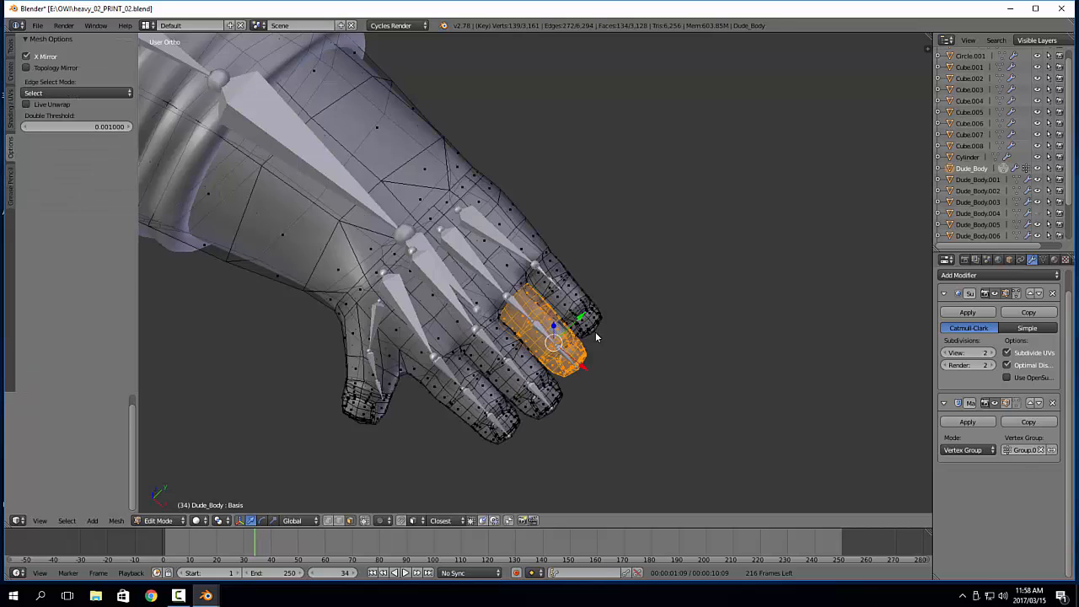
key("a")
right_click(571, 297, "alt")
key("a")
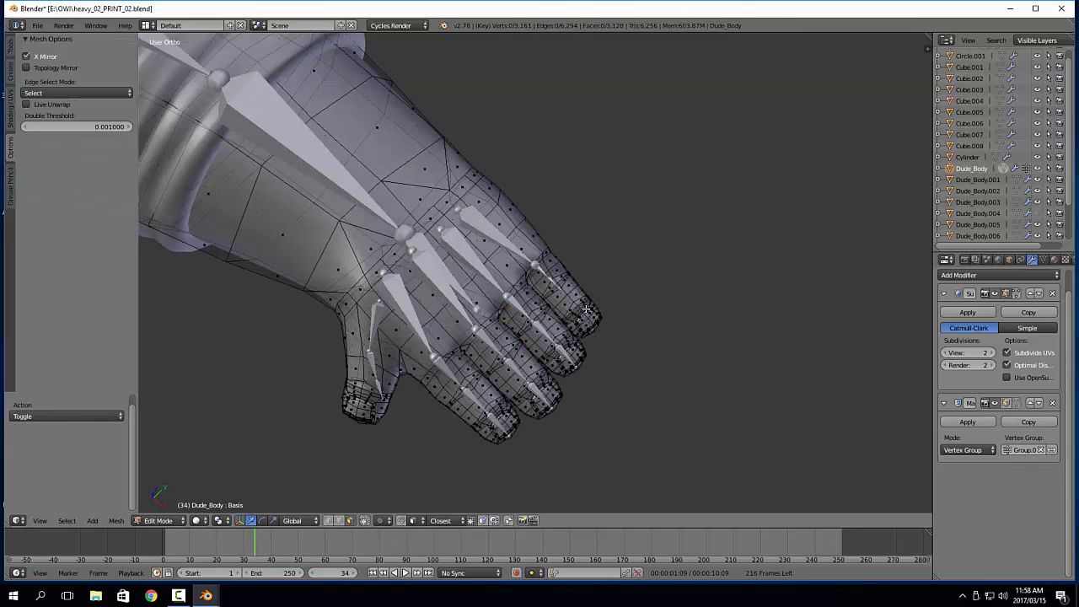
right_click(586, 316, "alt")
key("ctrl+KP_Add")
key("ctrl+KP_Add")
key("ctrl+KP_Add")
key("ctrl+KP_Add")
key("ctrl+KP_Add")
key("ctrl+KP_Add")
key("ctrl+KP_Add")
key("ctrl+KP_Add")
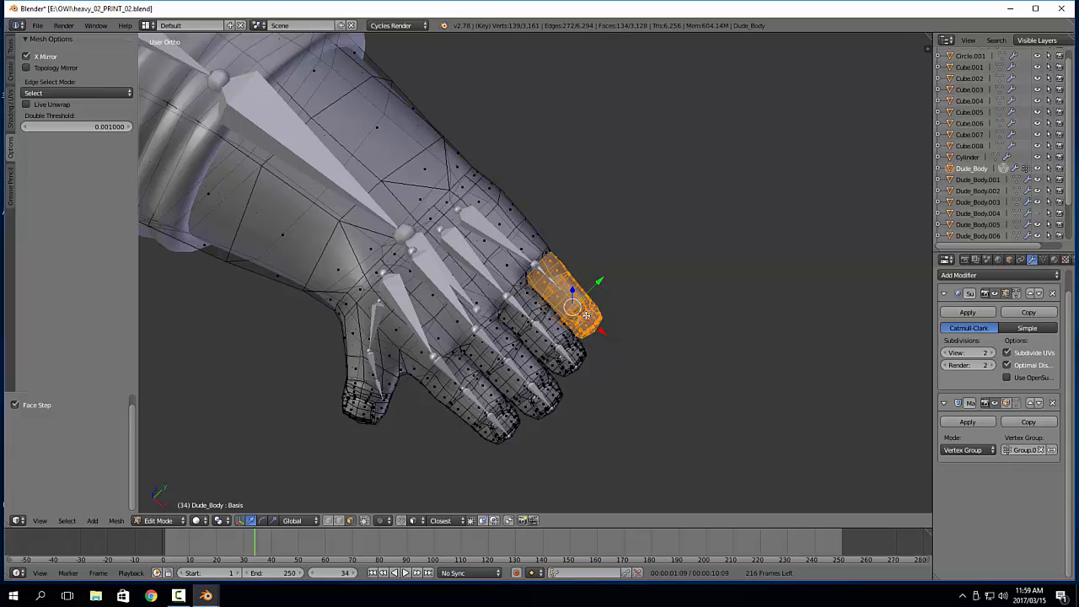
Assign the selected little finger to a new vertex group, return to Object Mode, and point the Mask modifier at that group
key("ctrl+g")
left_click(586, 316)
key("Tab")
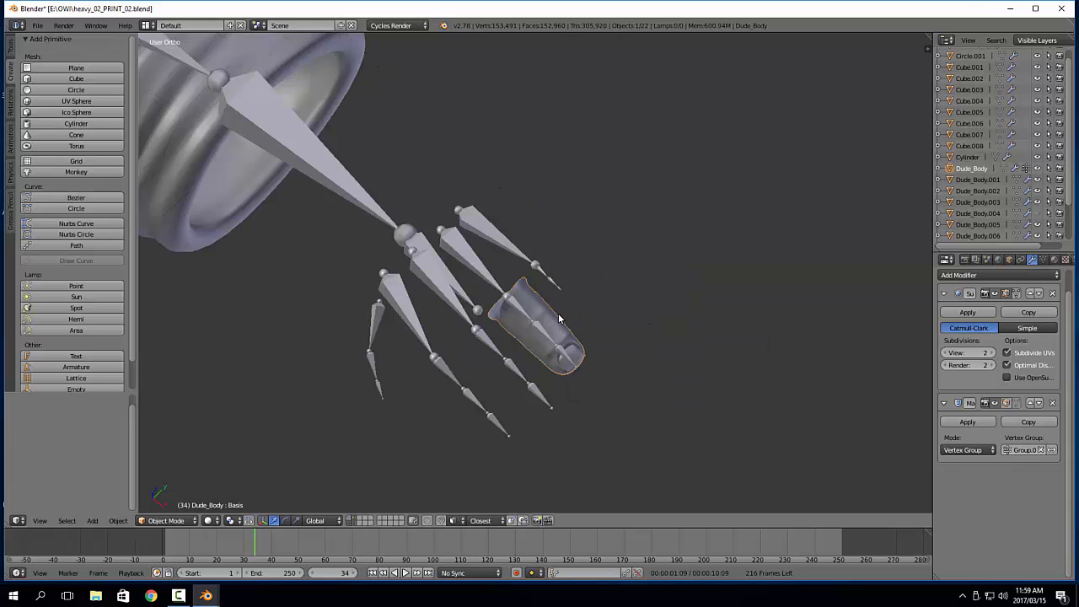
left_click(1025, 450)
left_click(970, 511)
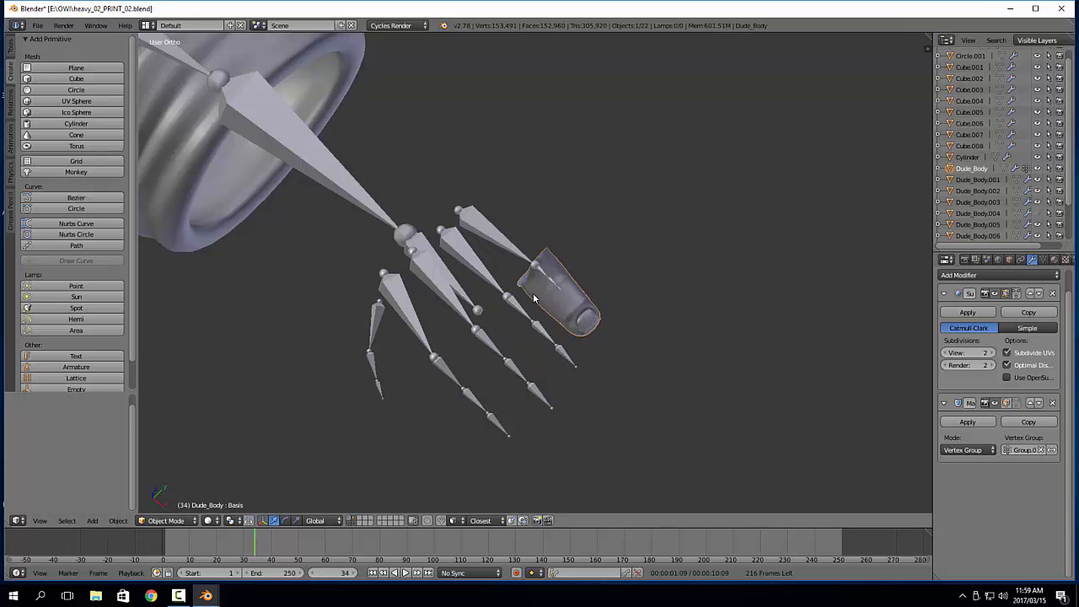
Put the metarig into Edit Mode and reveal all its hidden bones
right_click(512, 249)
key("Tab")
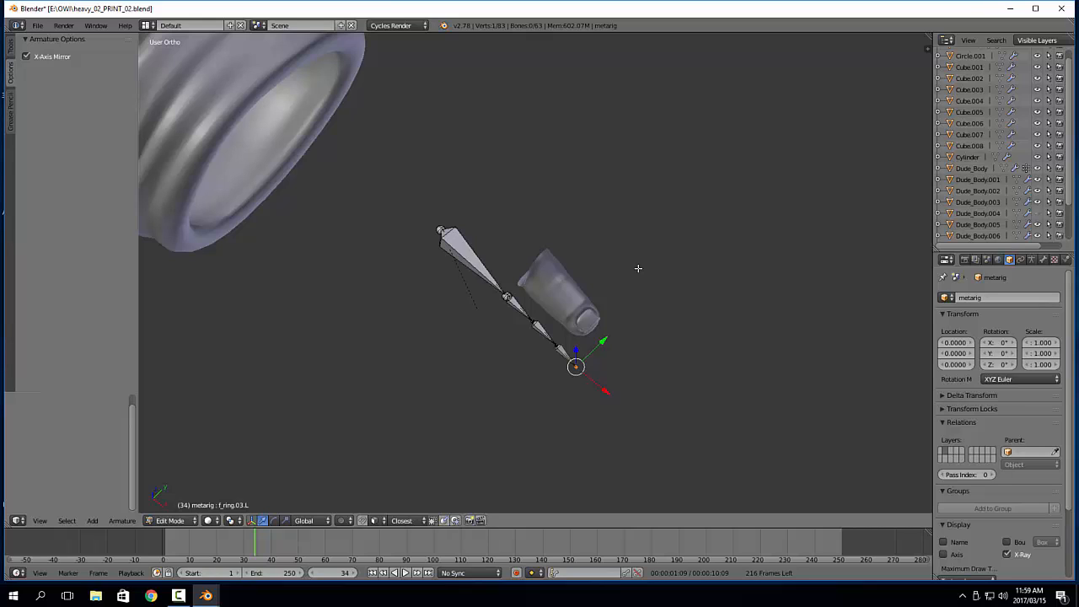
middle_click_drag(600, 290, 595, 334)
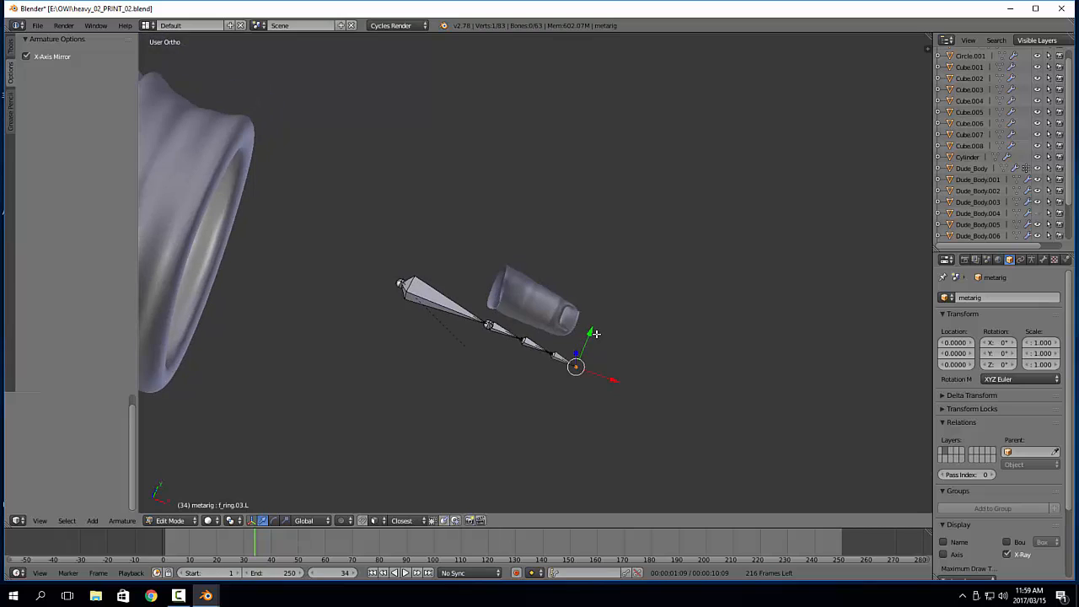
key("a")
key("alt+h")
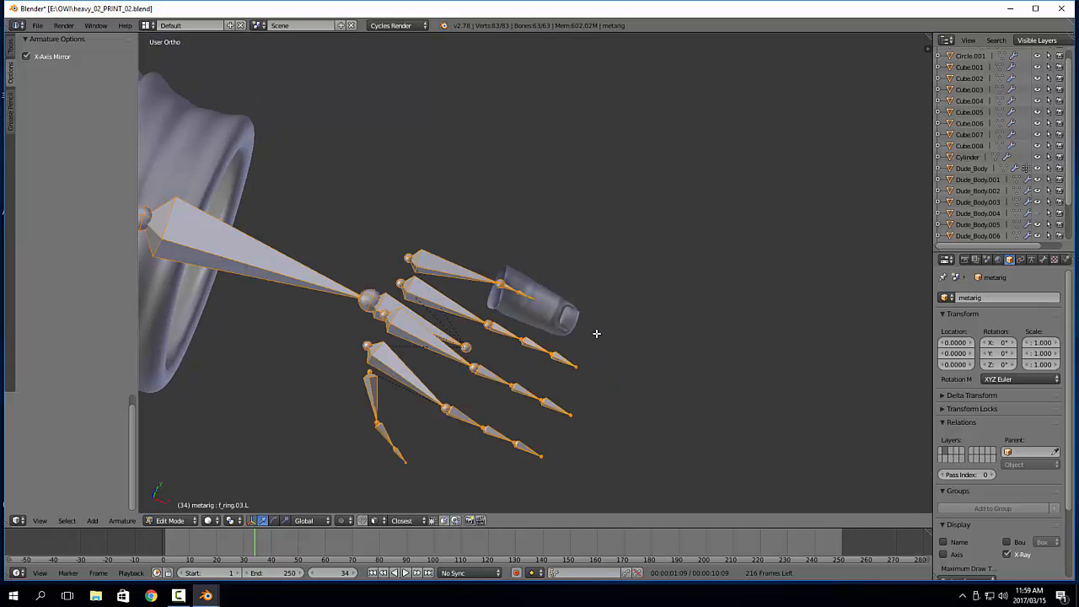
Isolate the little finger's palm bone palm.04.L and its three pinky bones by hiding all other bones
scroll(535, 316, "up", 3)
key("a")
right_click(537, 318)
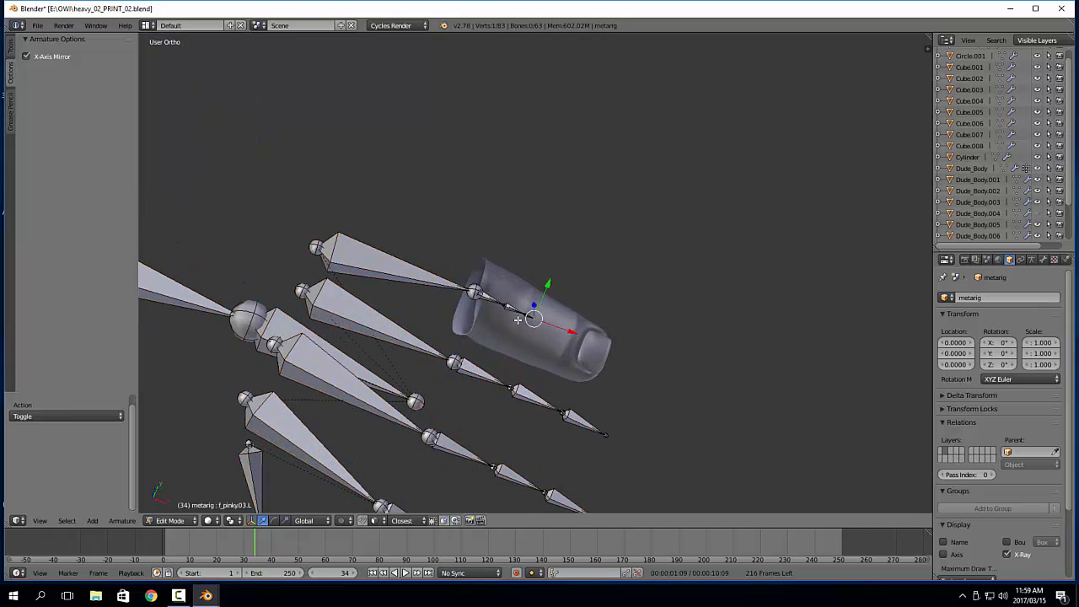
right_click(513, 310, "shift")
right_click(492, 297, "shift")
right_click(420, 280, "shift")
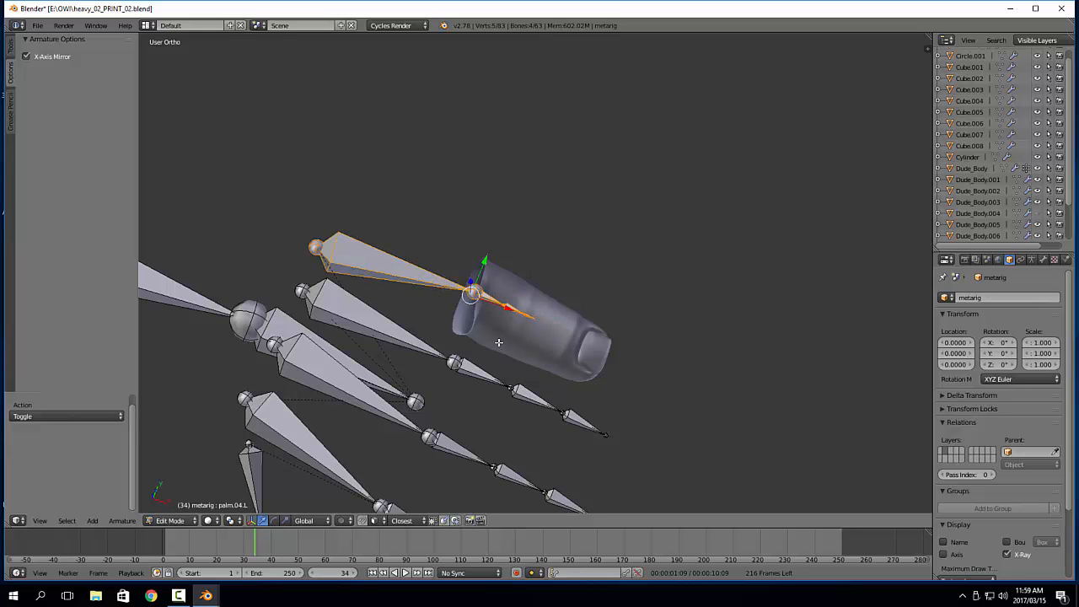
key("KP_7")
scroll(552, 312, "up", 3)
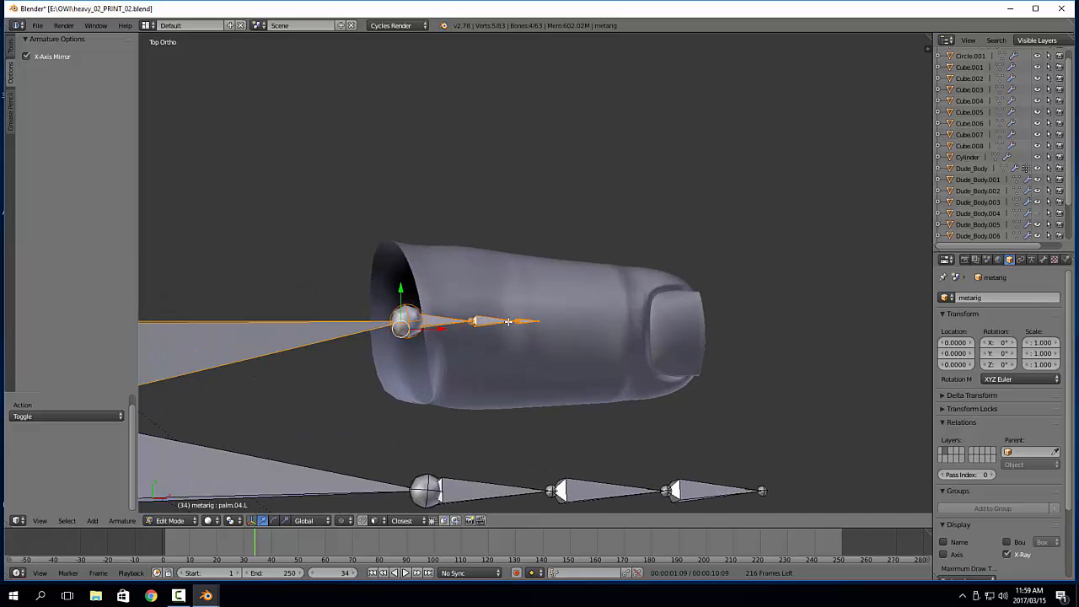
right_click(527, 326)
key("a")
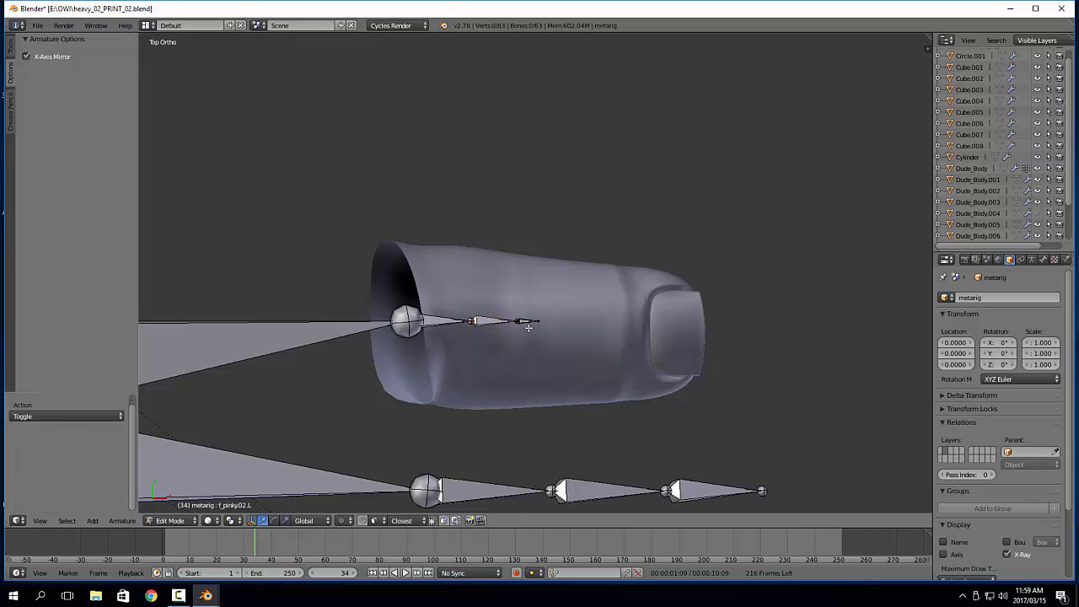
right_click(529, 324)
right_click(496, 321, "shift")
right_click(263, 347, "shift")
key("h")
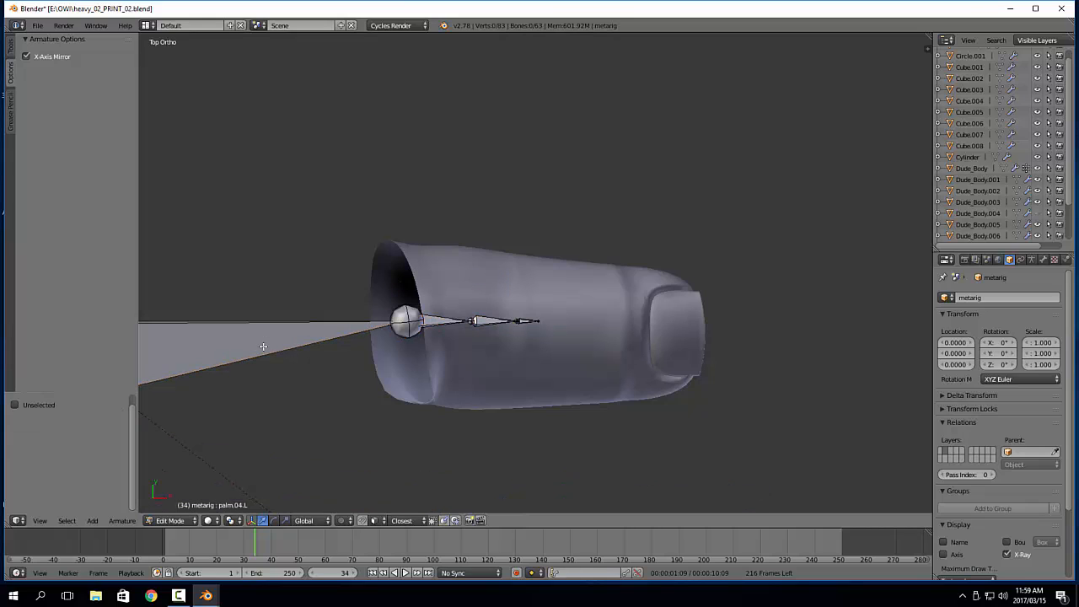
In front view, move f_pinky.02.L and f_pinky.03.L together down the masked finger to its first joint
key("KP_1")
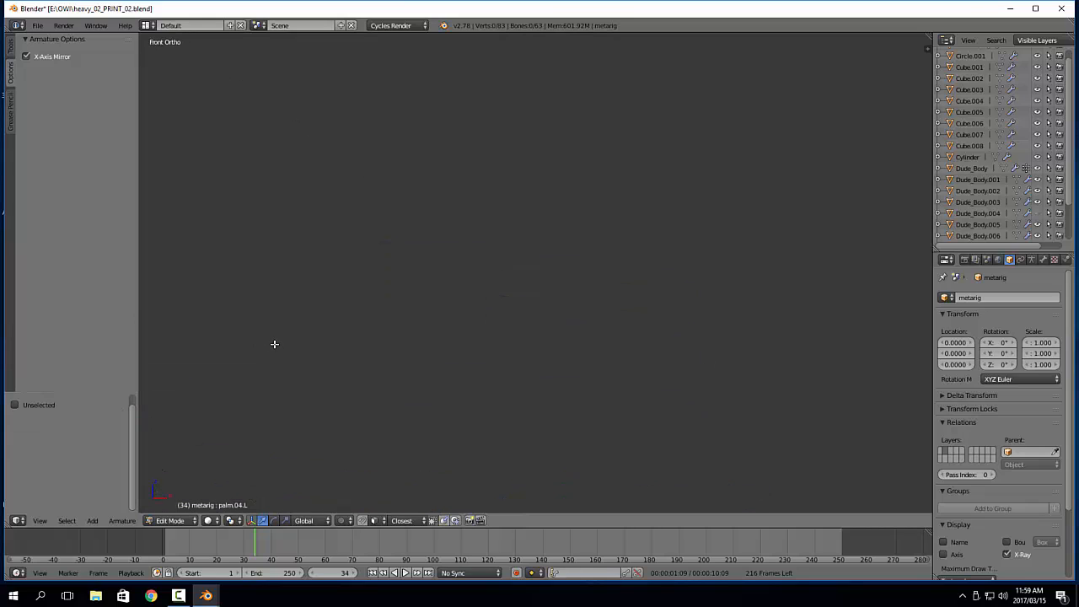
scroll(590, 292, "down", 7)
middle_click_drag(506, 242, 510, 346, "shift")
scroll(525, 251, "up", 7)
scroll(526, 252, "up", 1)
middle_click_drag(565, 195, 563, 357, "shift")
scroll(563, 357, "up", 5)
right_click(535, 292)
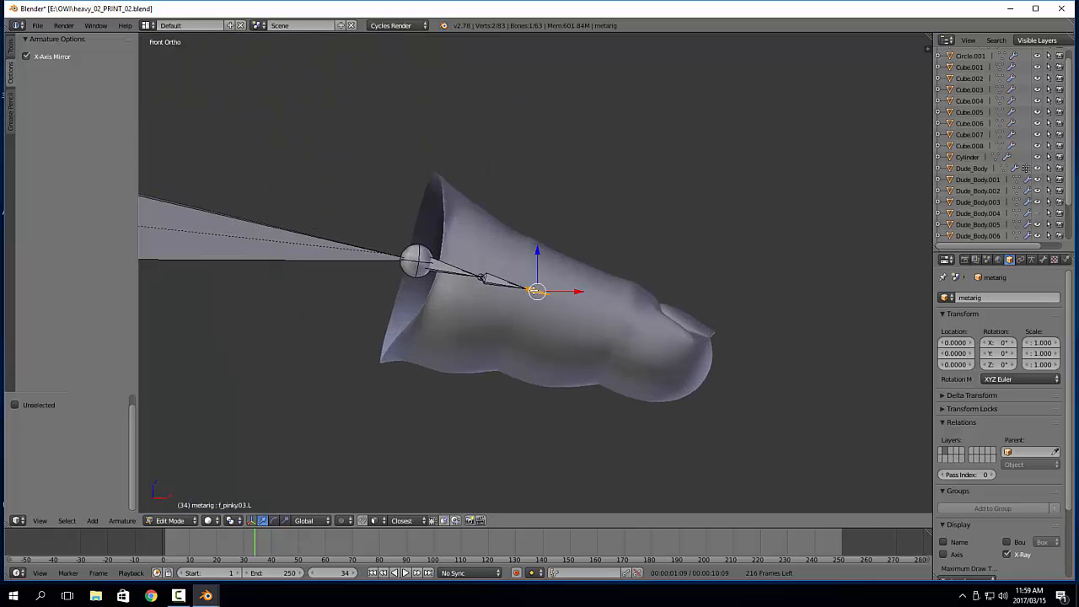
right_click(511, 289, "shift")
key("g")
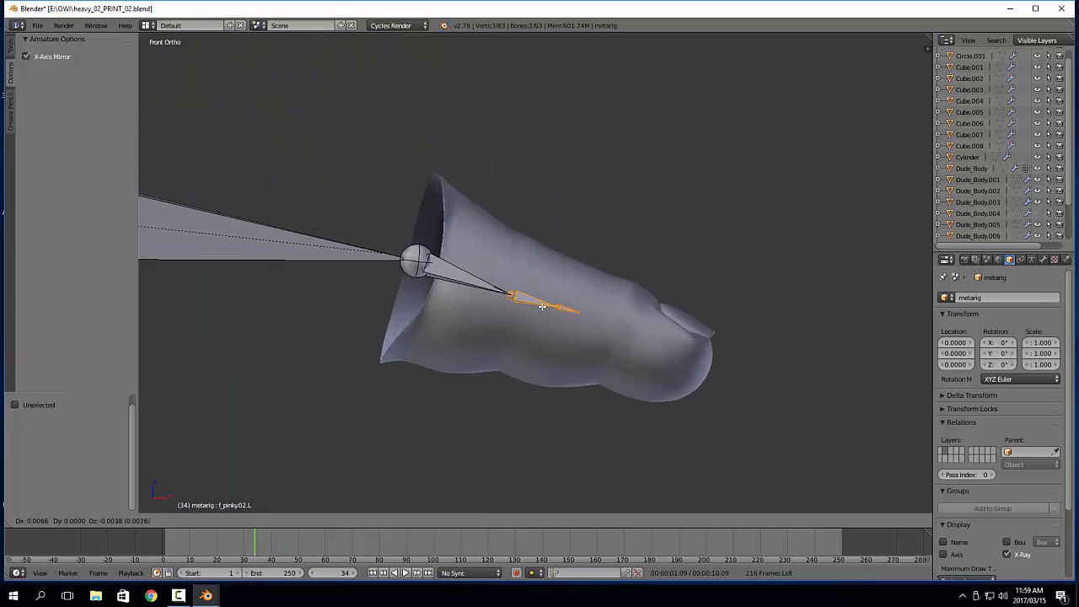
left_click(548, 307)
Move f_pinky.03.L by 0.012 in X and -0.005 in Z, and extend its tip by 0.014 in X and -0.008 in Z
right_click(571, 312)
key("g")
left_click(643, 343)
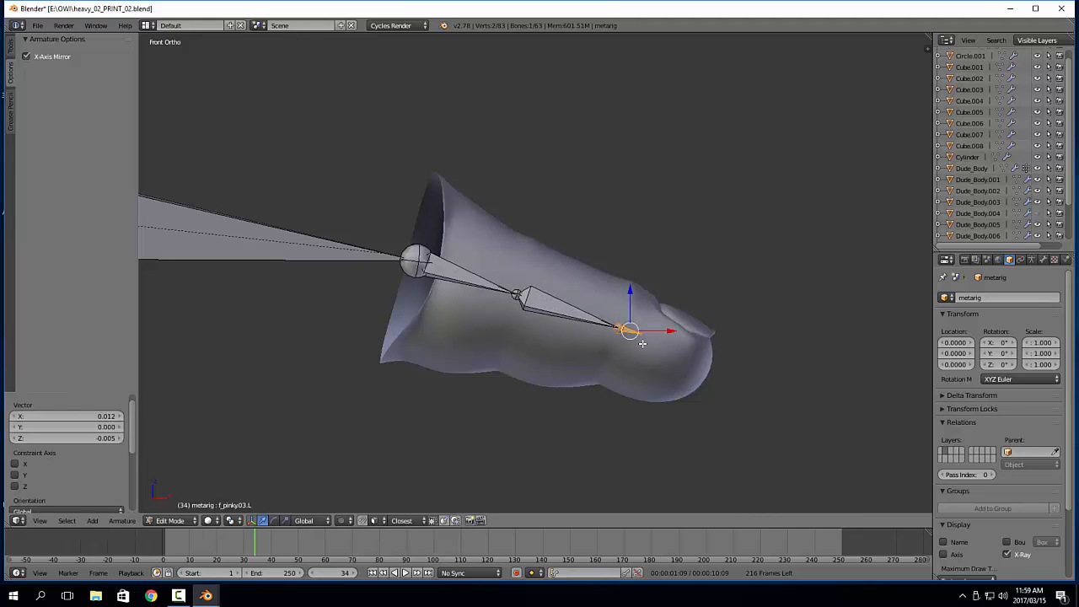
key("a")
right_click(647, 337)
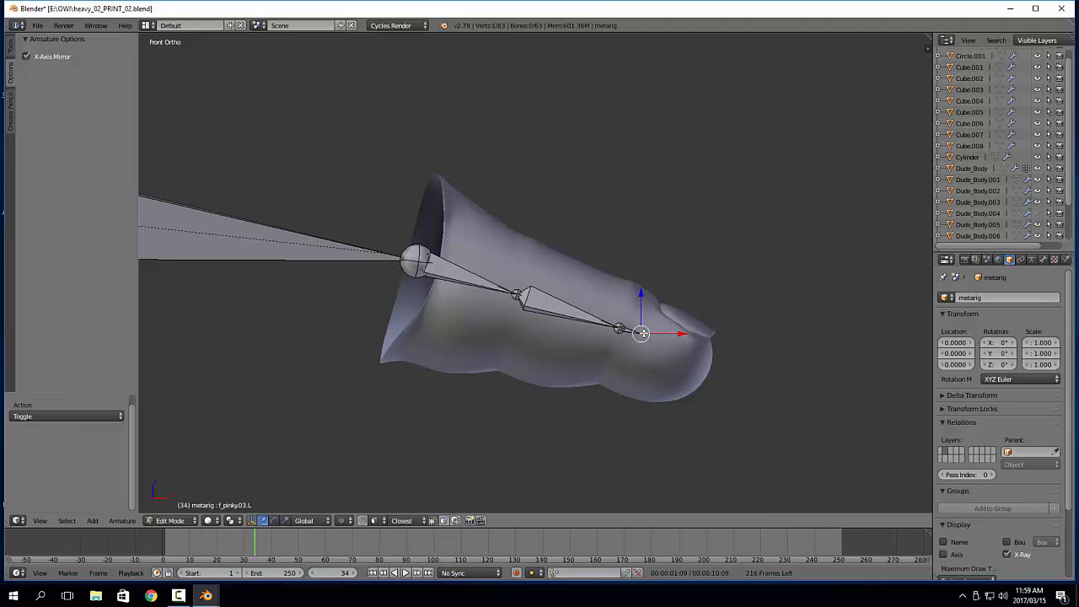
key("g")
left_click(735, 385)
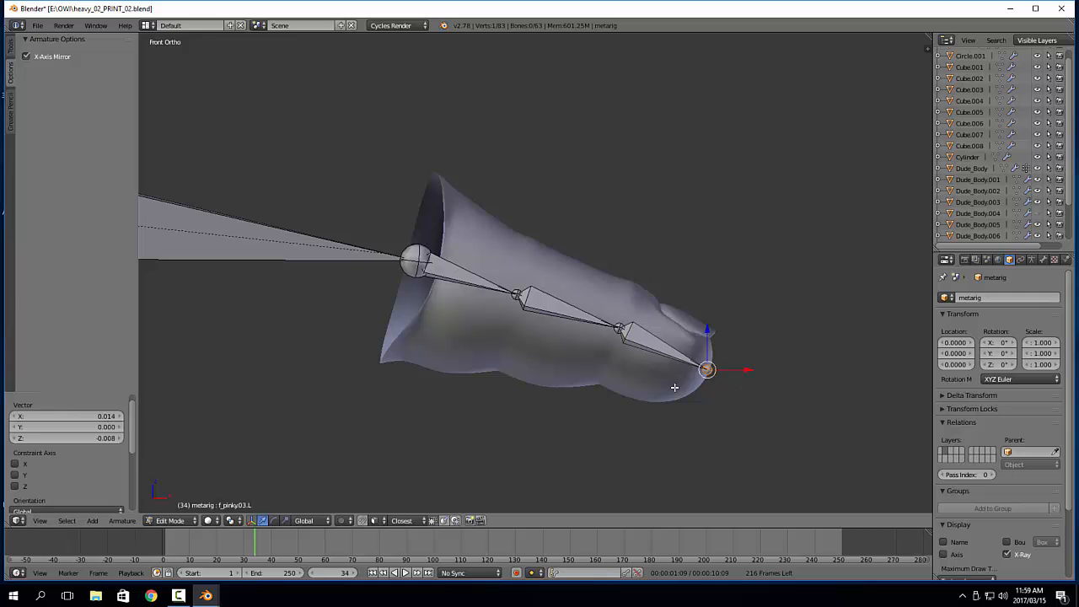
Try to shift the two outer pinky bones along Y in top view, and undo the move
middle_click_drag(501, 362, 592, 463, "shift")
scroll(640, 369, "down", 3)
key("b")
left_click_drag(673, 180, 780, 423)
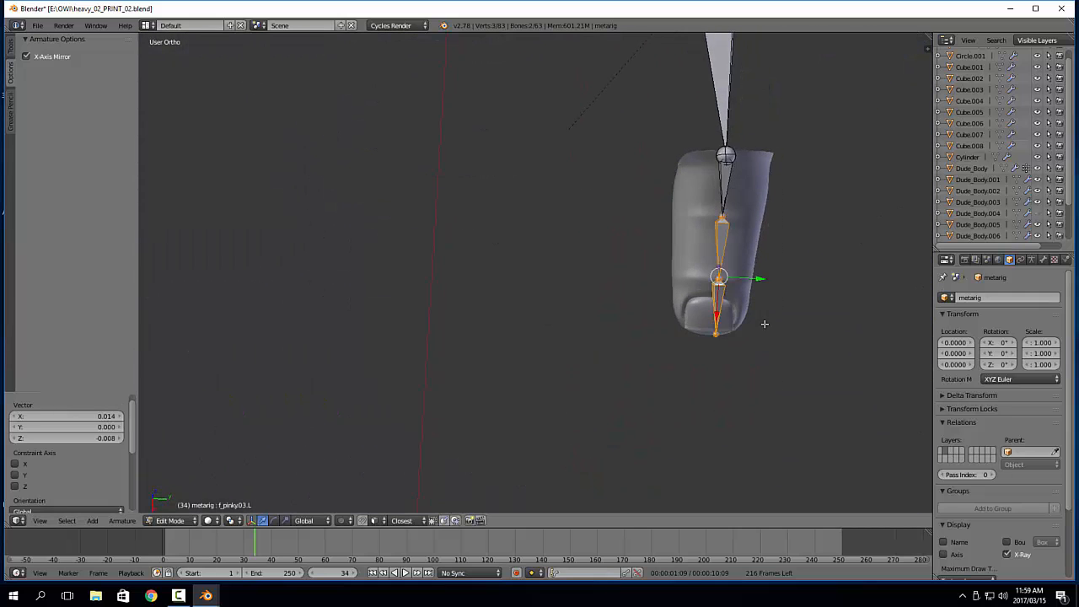
key("KP_7")
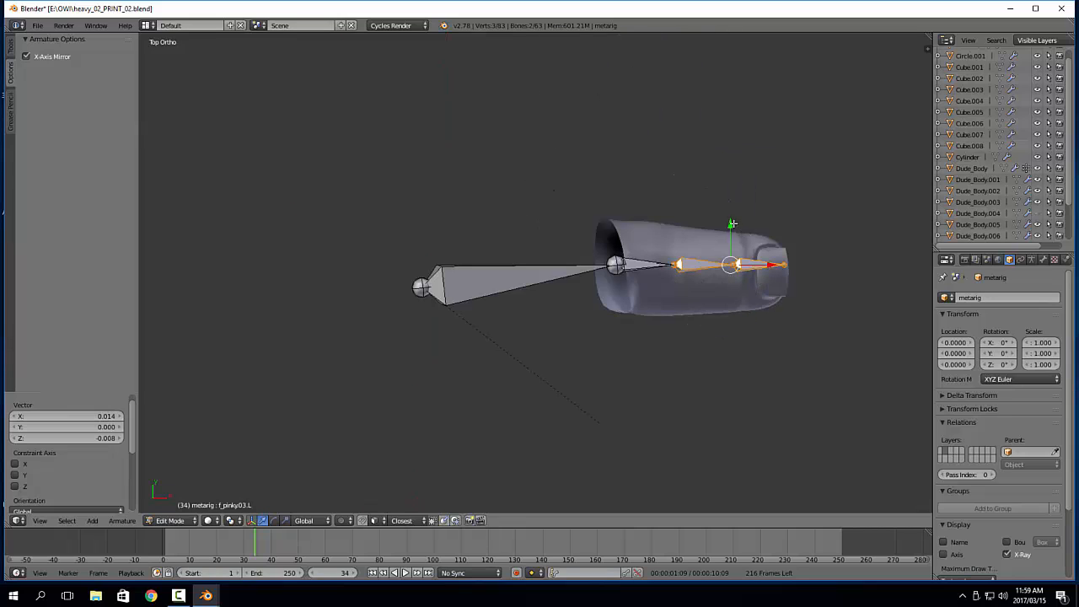
left_click_drag(732, 224, 731, 228)
key("ctrl+z")
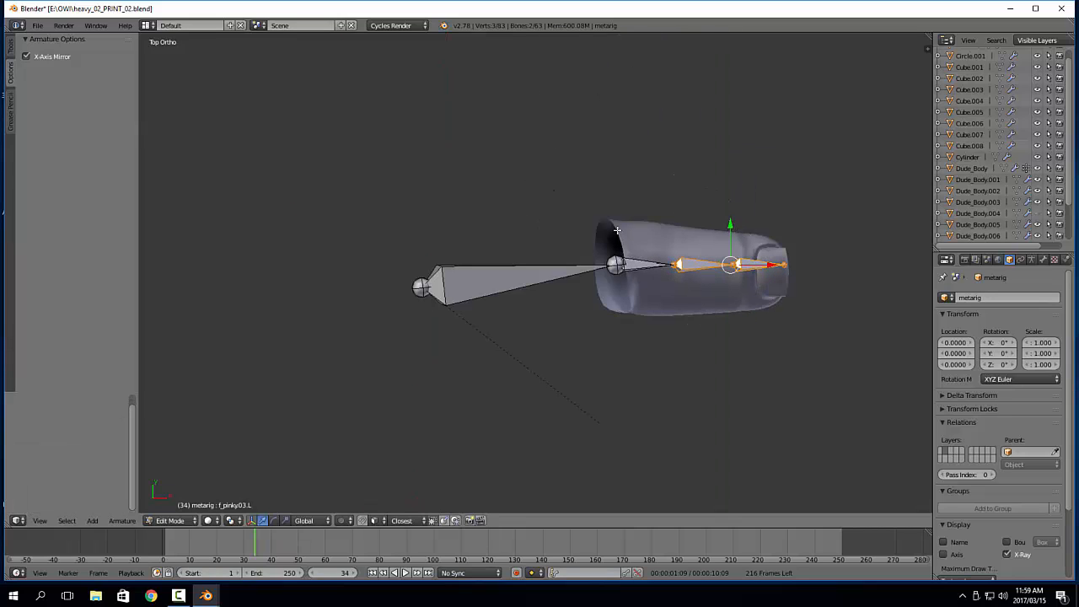
Scale the three pinky bones along Y by 0.370 to align them, and return to Object Mode
left_click_drag(617, 231, 859, 316)
key("r")
left_click(702, 253)
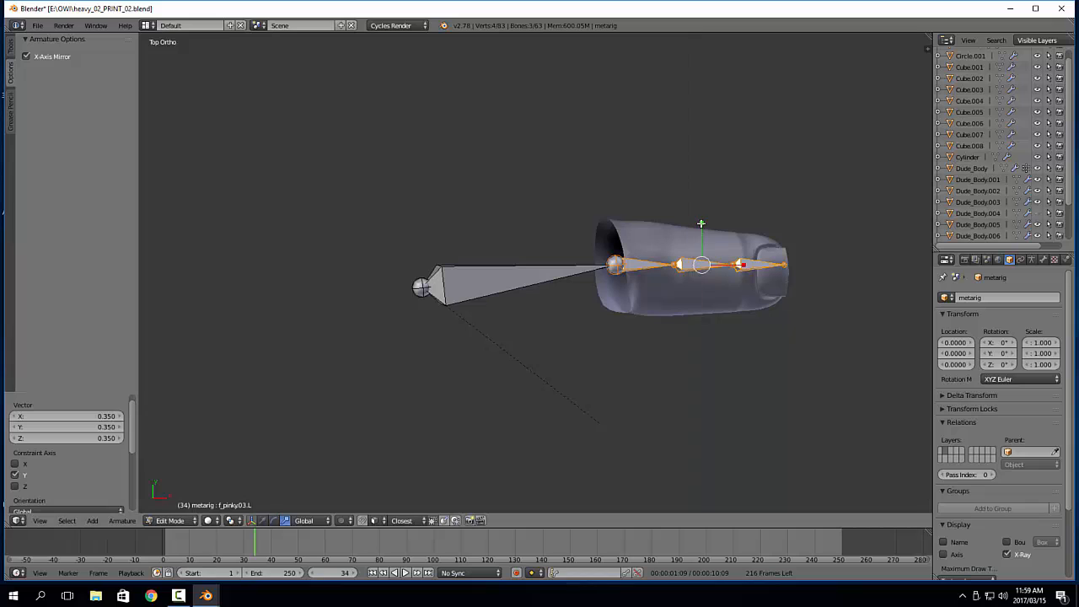
middle_click_drag(724, 299, 596, 309, "shift")
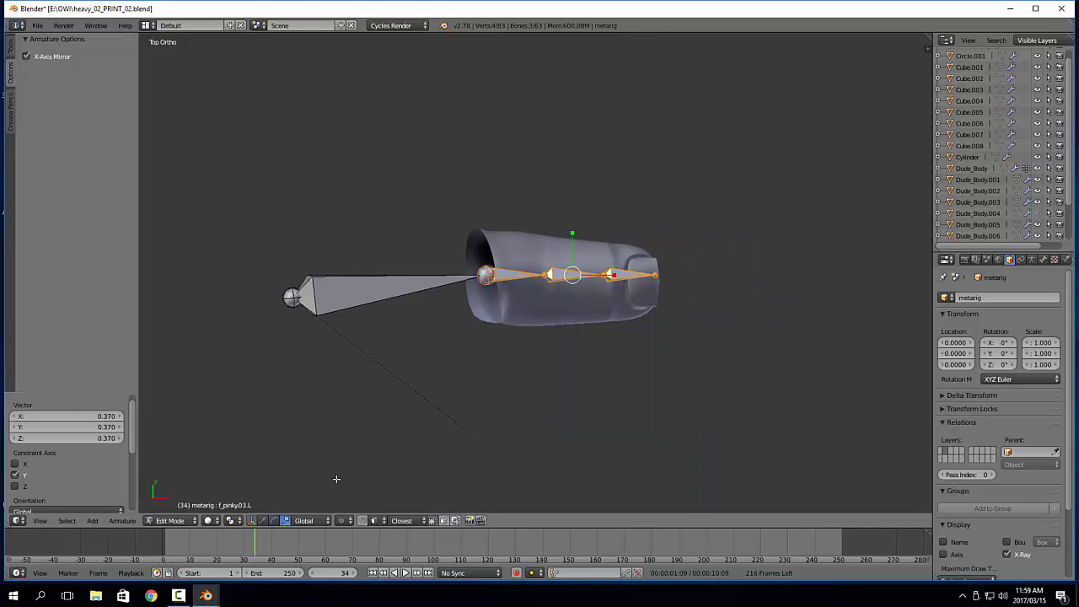
key("Tab")
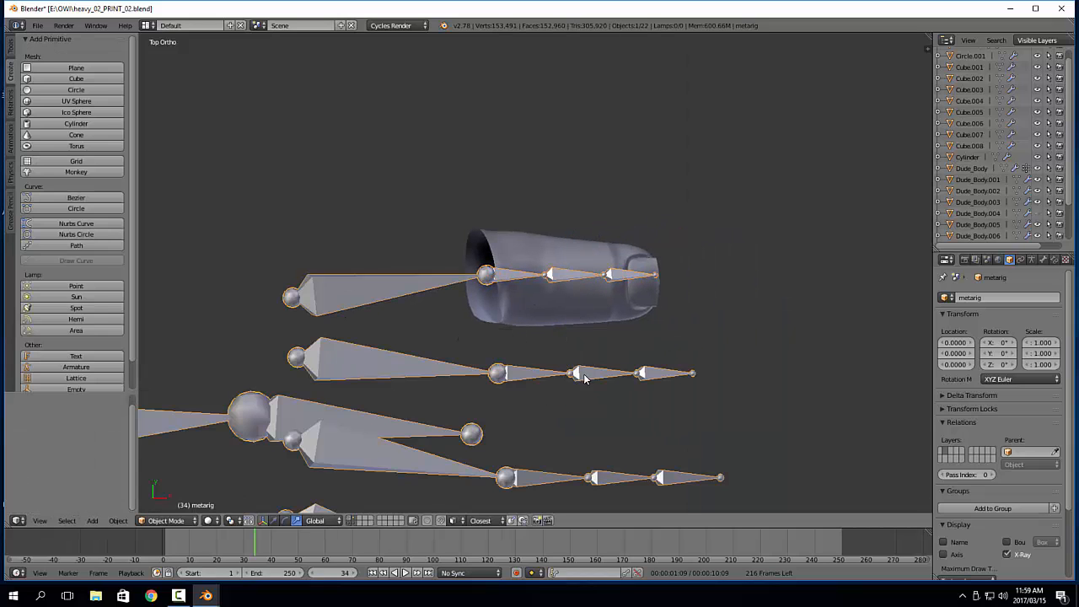
Remove the Mask modifier from Dude_Body
right_click(593, 317)
left_click(1052, 404)
scroll(646, 359, "down", 2)
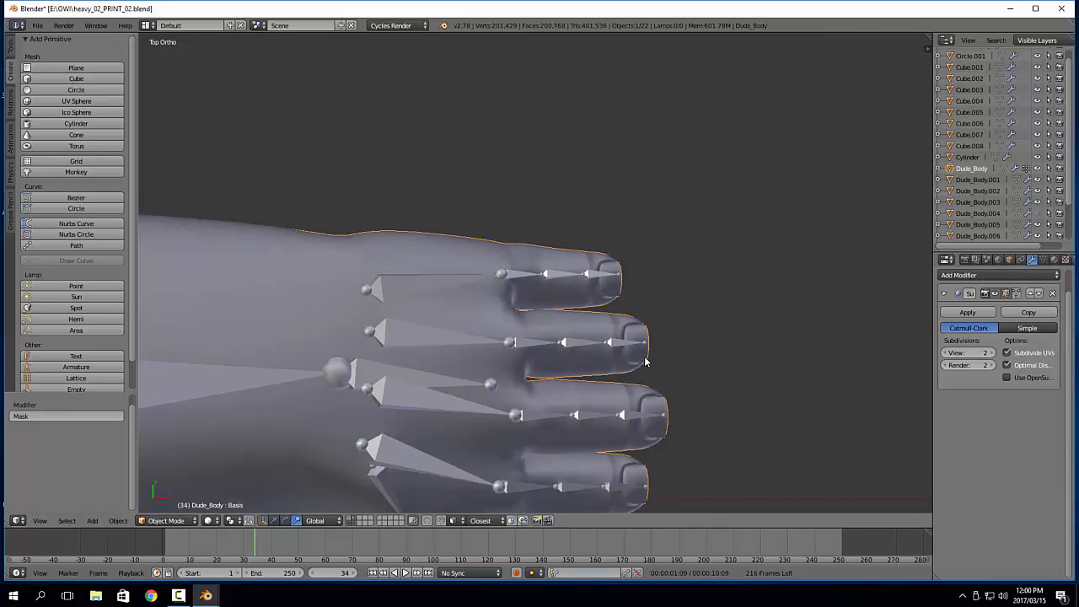
Edit the metarig again in perspective view over the full hand, unhide every bone, and clear the selection
middle_click_drag(646, 361, 613, 256)
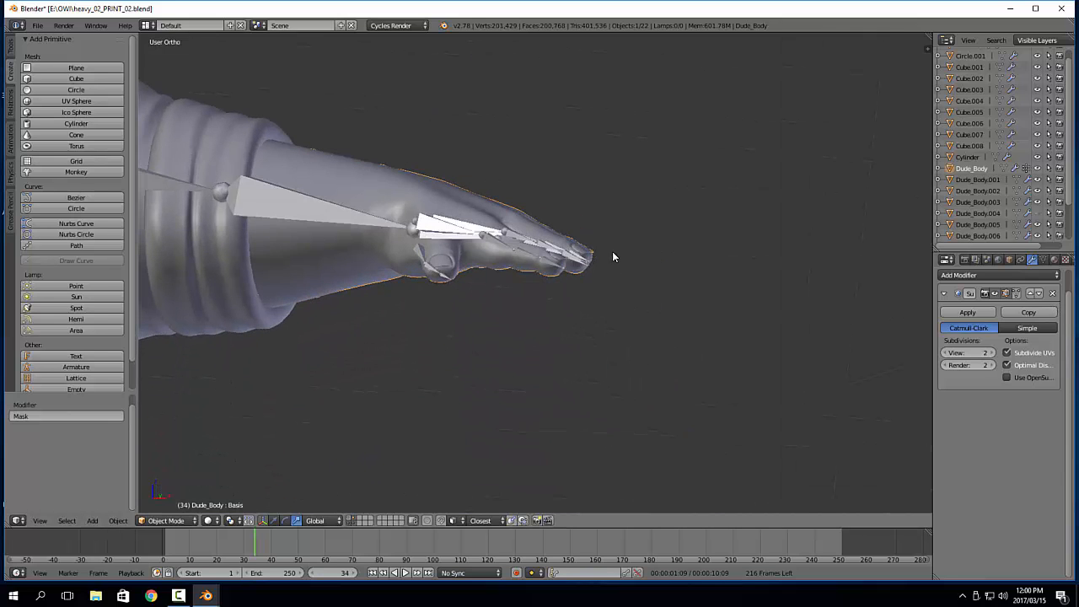
scroll(613, 253, "up", 6)
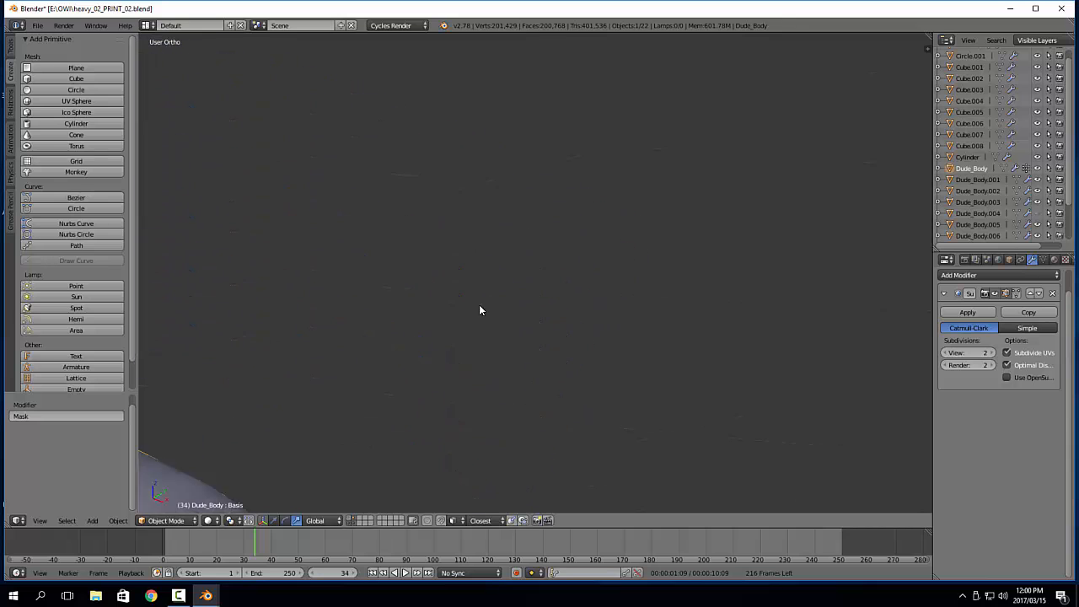
scroll(583, 193, "down", 5)
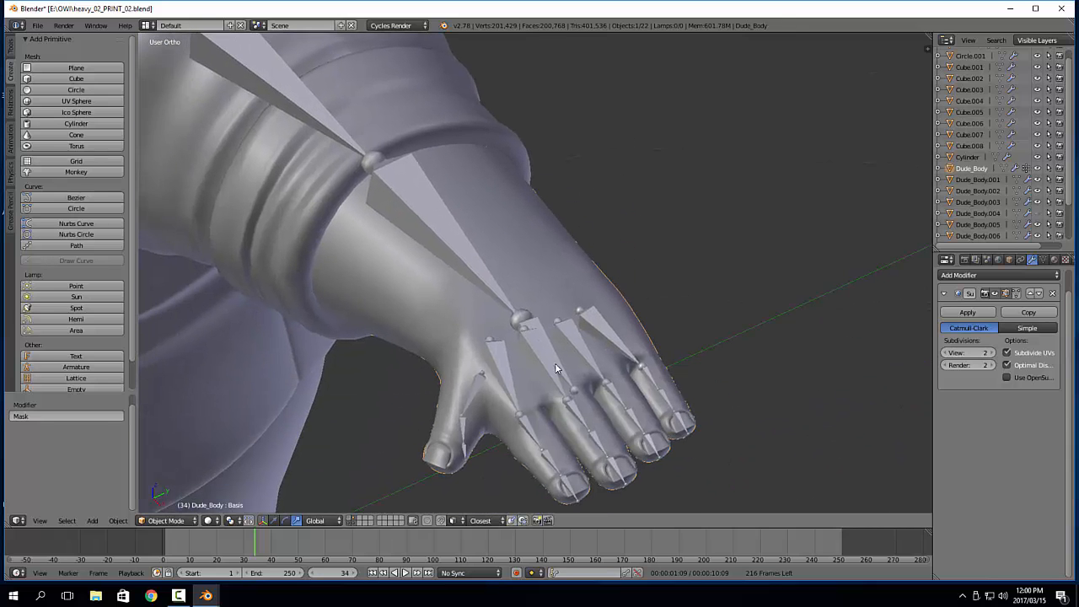
key("KP_5")
middle_click_drag(555, 363, 648, 320)
right_click(594, 364)
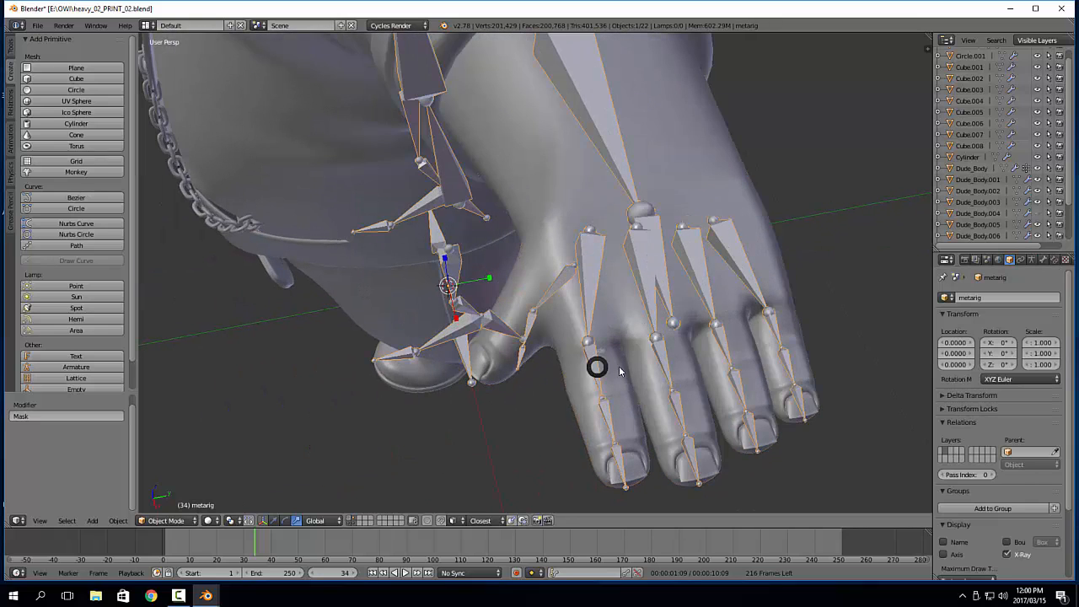
key("Tab")
middle_click_drag(653, 366, 601, 328, "shift")
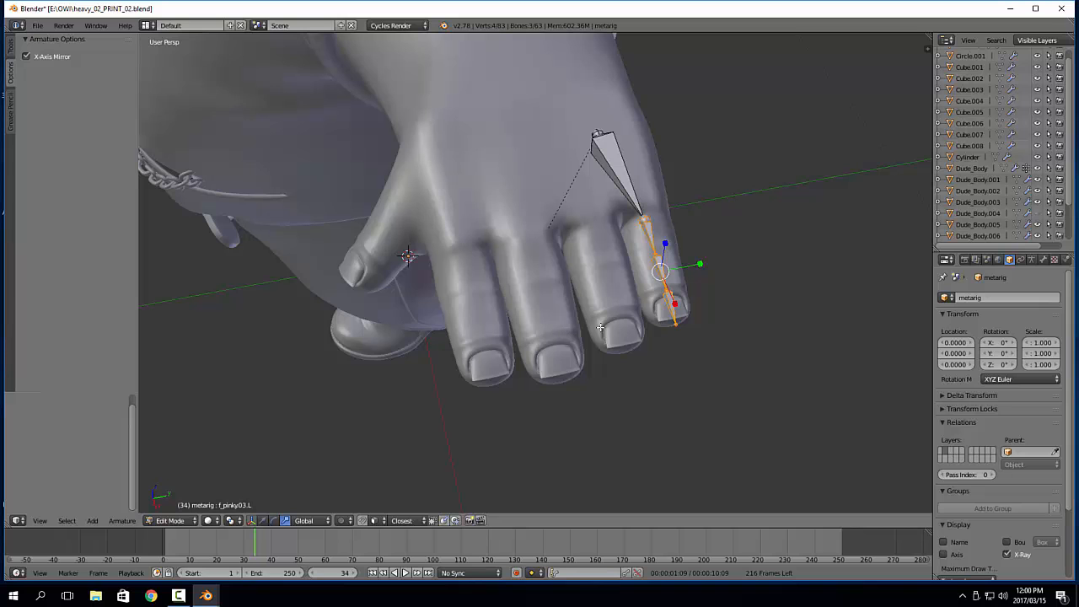
key("alt+h")
key("a")
Select f_index.01.L on the index finger and turn on the armature's Axes display
right_click(499, 294)
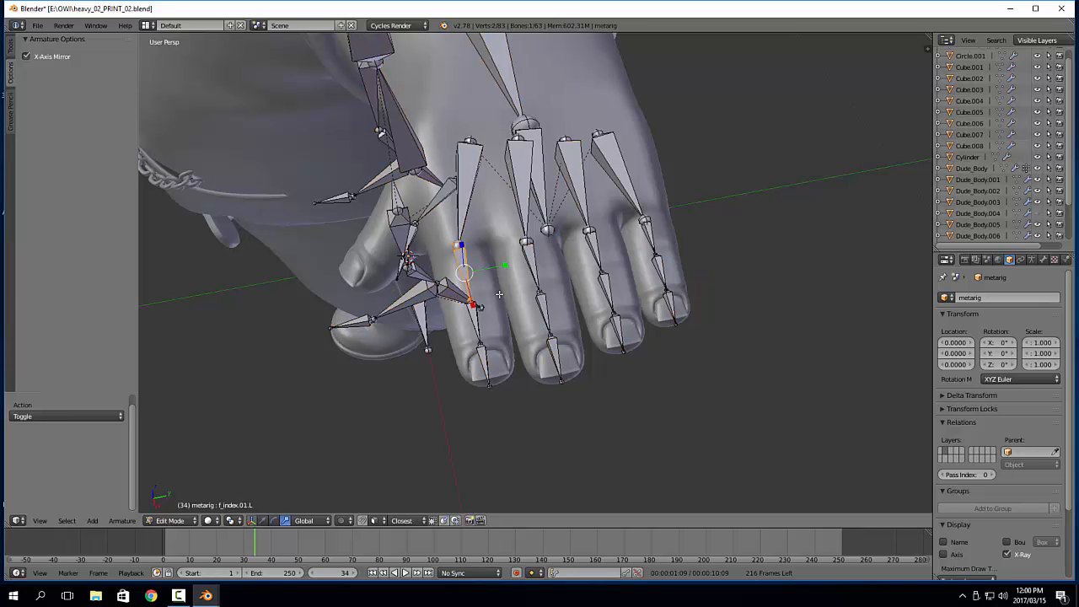
key("KP_Decimal")
scroll(512, 246, "down", 4)
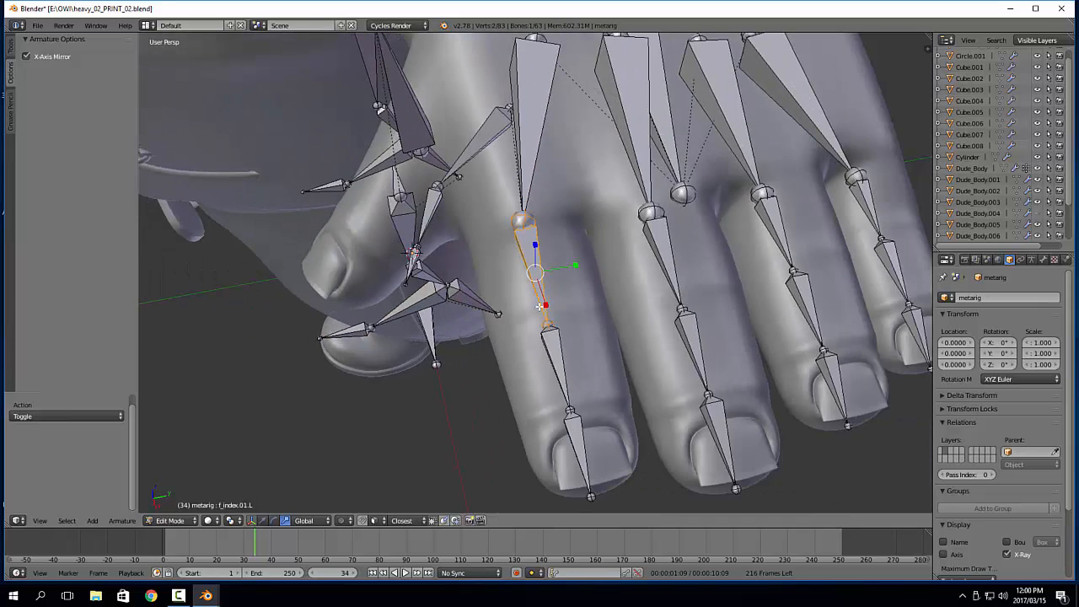
scroll(1002, 452, "down", 2)
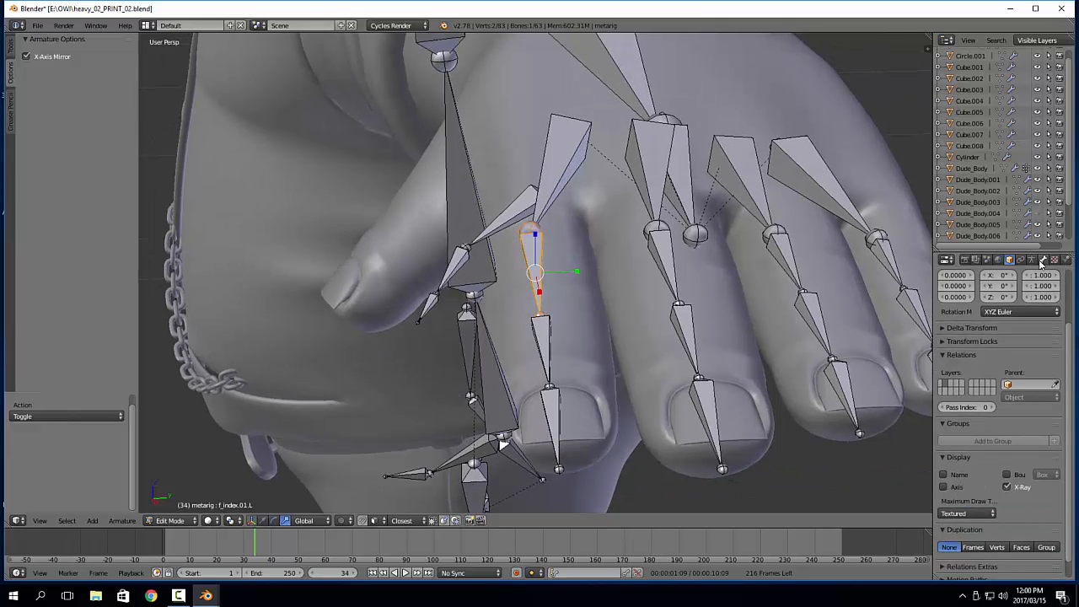
left_click(1032, 259)
left_click(959, 456)
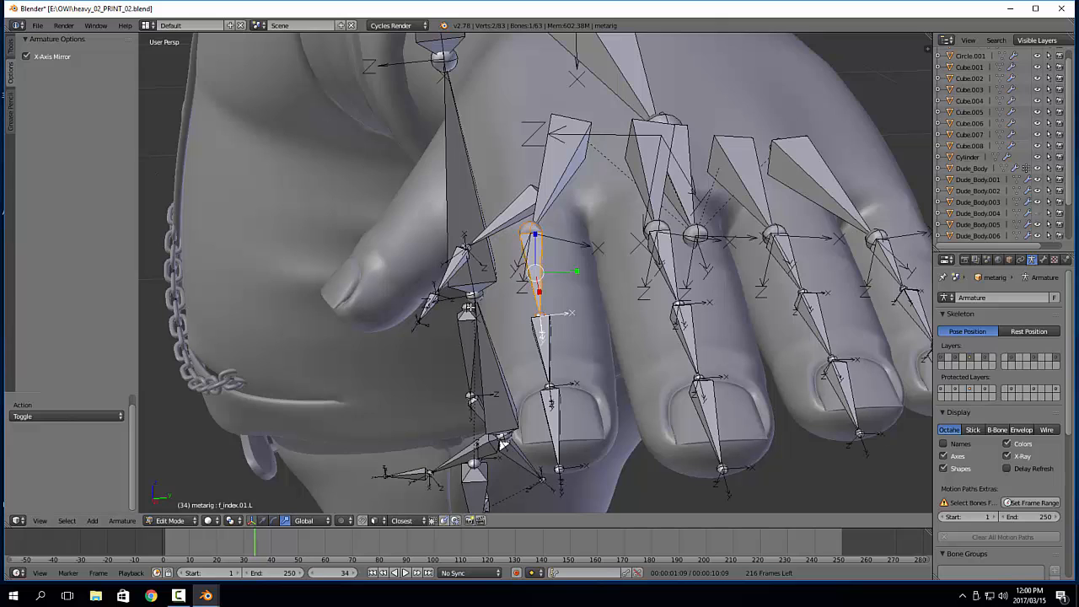
middle_click_drag(506, 303, 522, 287)
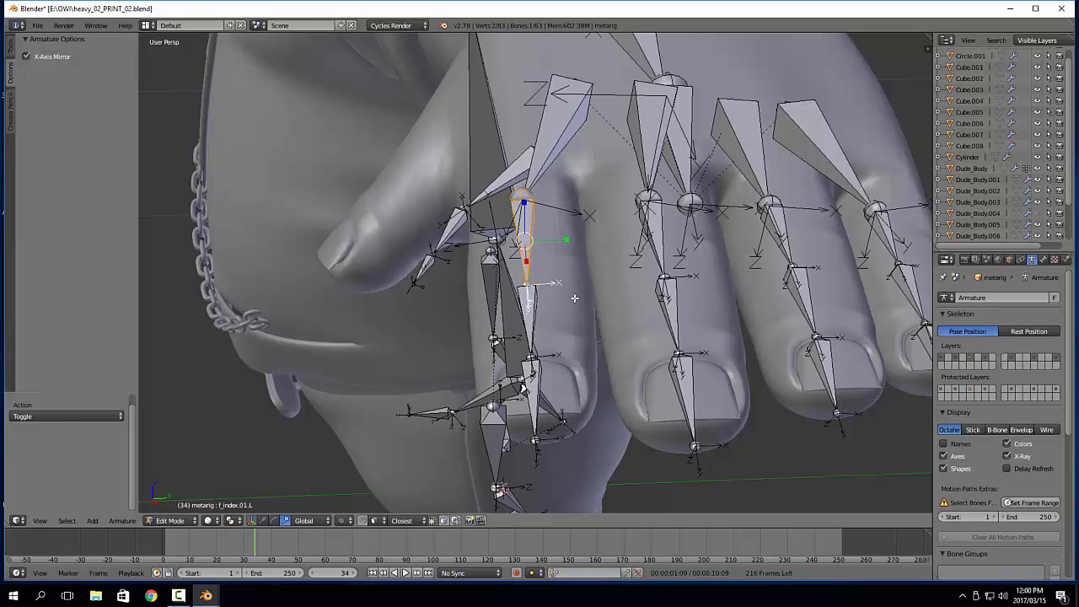
Set the Roll of f_index.01.L to -155.17° while viewing the hand in the right orthographic view
middle_click_drag(571, 316, 685, 312)
key("n")
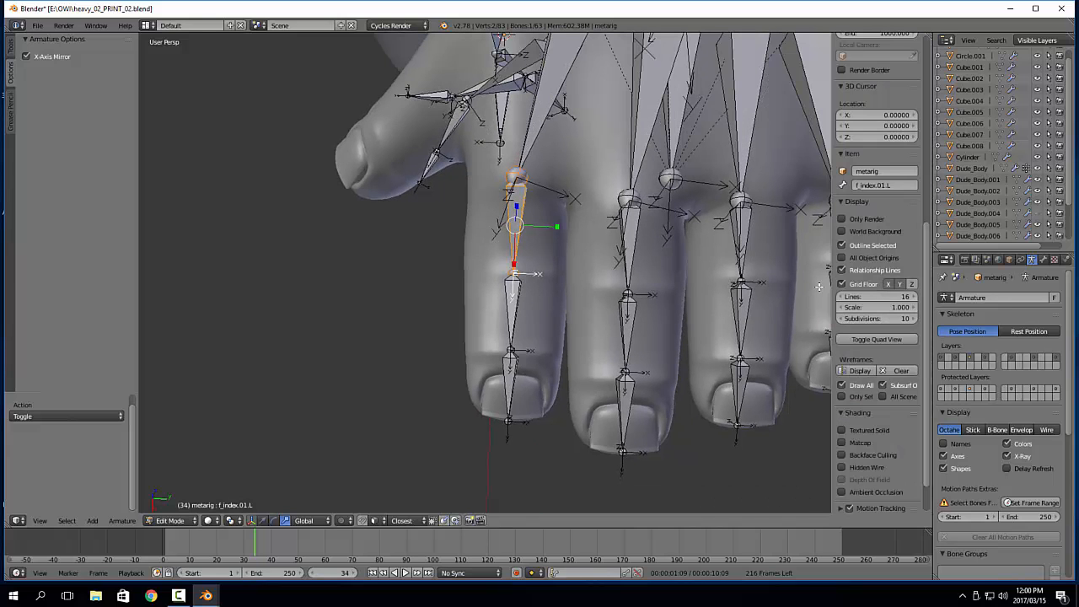
scroll(885, 249, "up", 5)
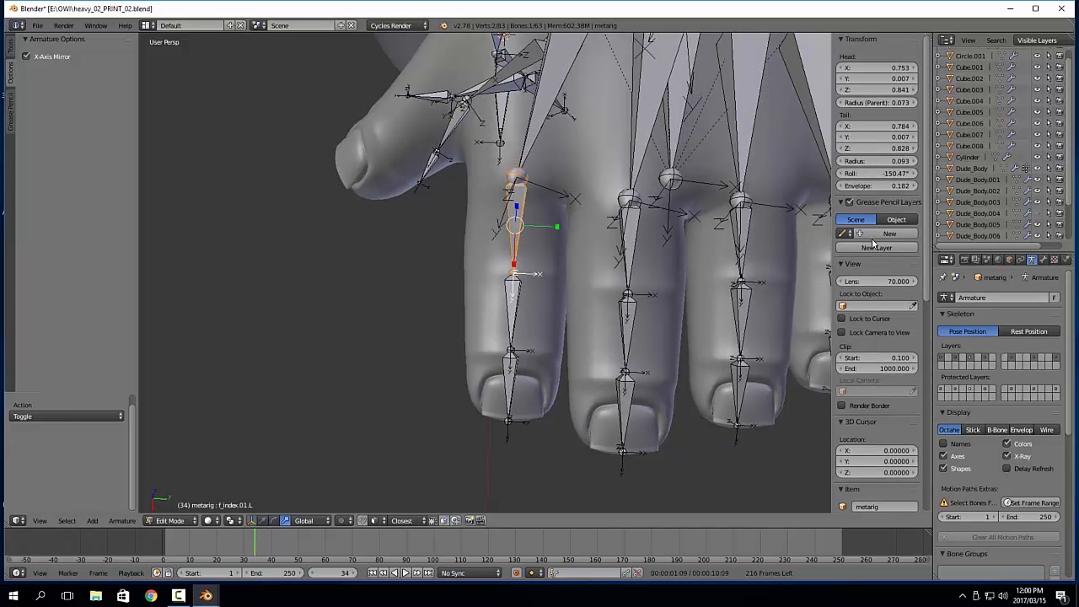
mouse_move(877, 173)
left_mouse_down()
mouse_move(895, 173)
mouse_move(847, 173)
mouse_move(879, 173)
left_mouse_up()
key("ctrl+z")
middle_click_drag(552, 315, 556, 265)
key("KP_3")
key("KP_5")
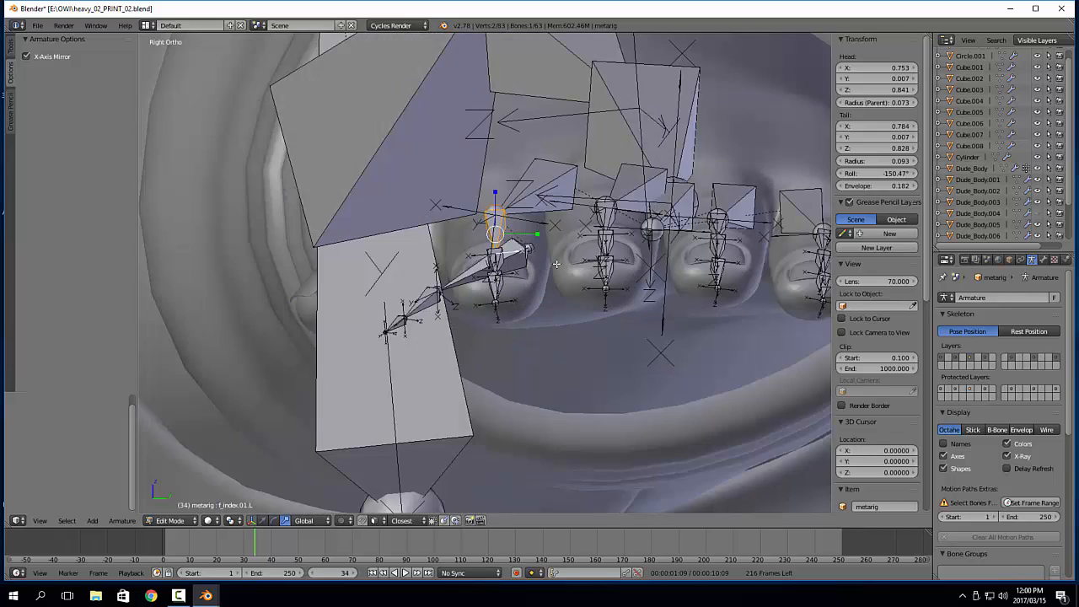
scroll(557, 264, "up", 2)
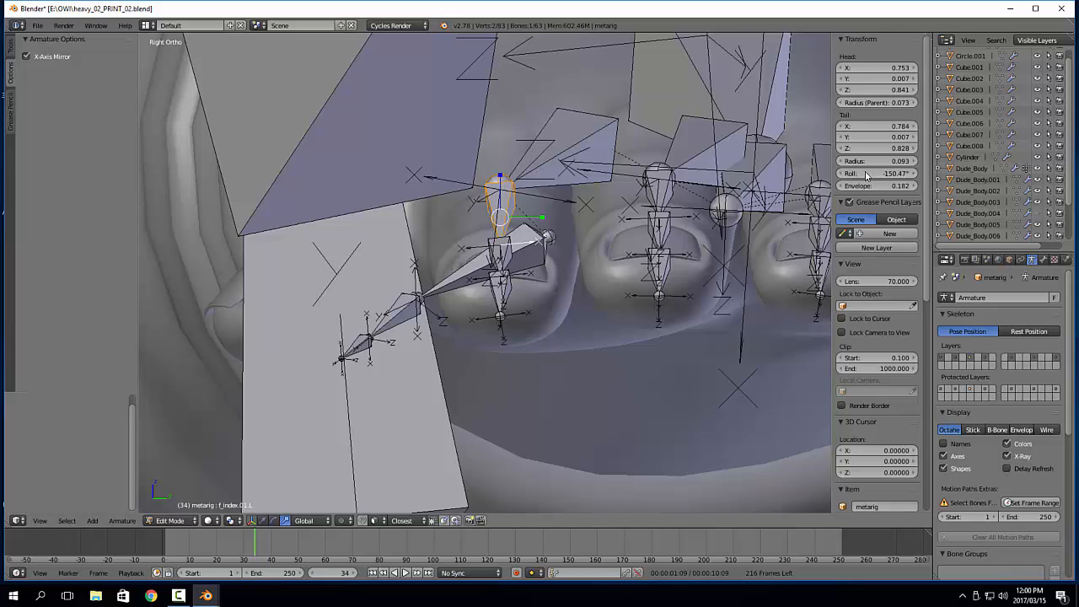
left_click_drag(884, 174, 872, 174)
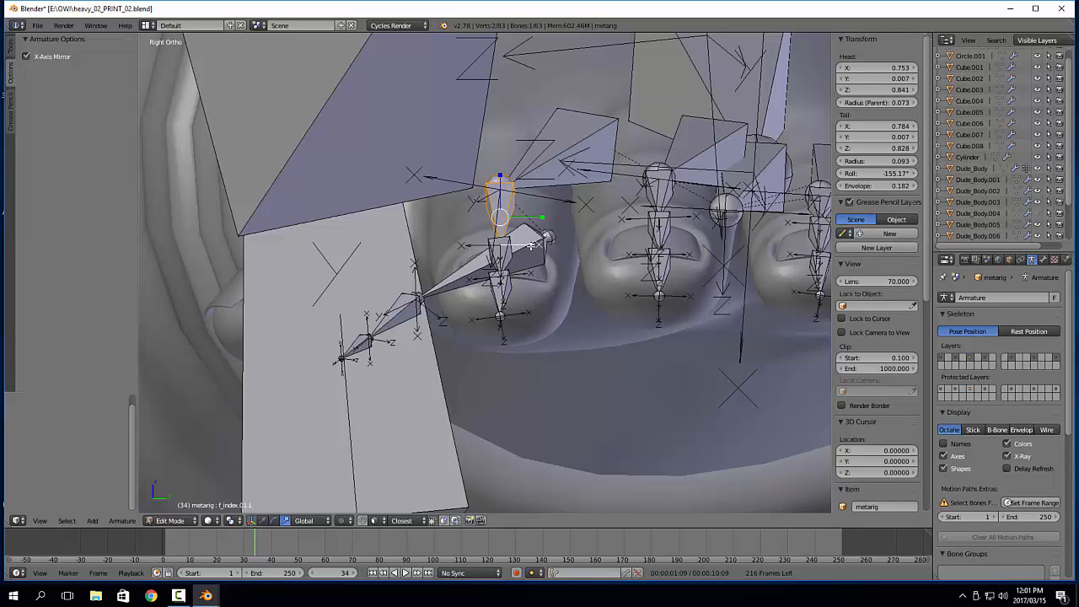
Raise the head joint of palm.03.L by 0.003 along Z
middle_click_drag(577, 230, 675, 279)
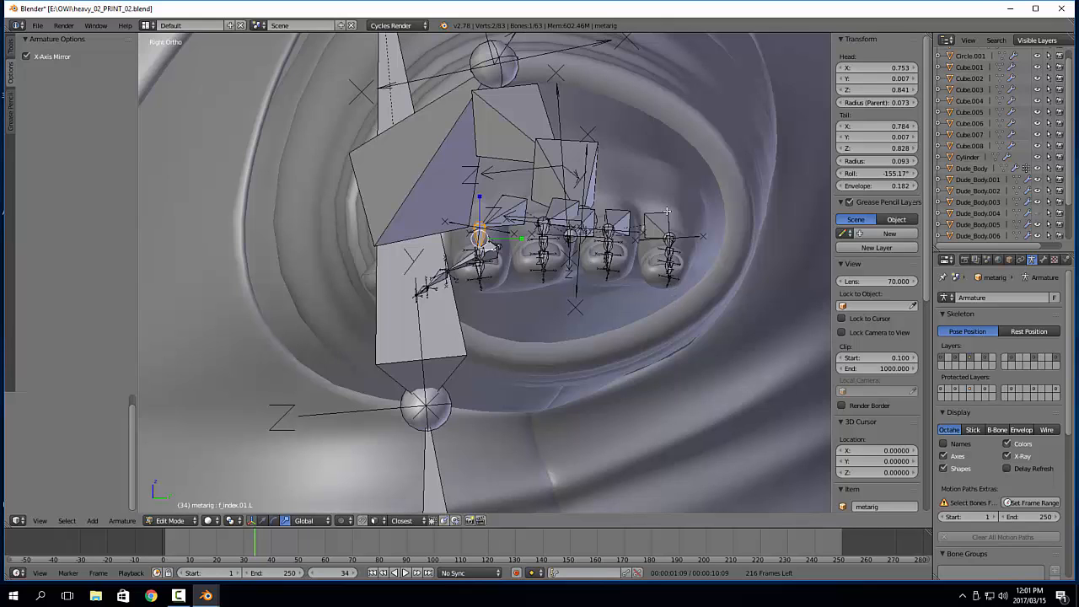
middle_click_drag(695, 219, 665, 223)
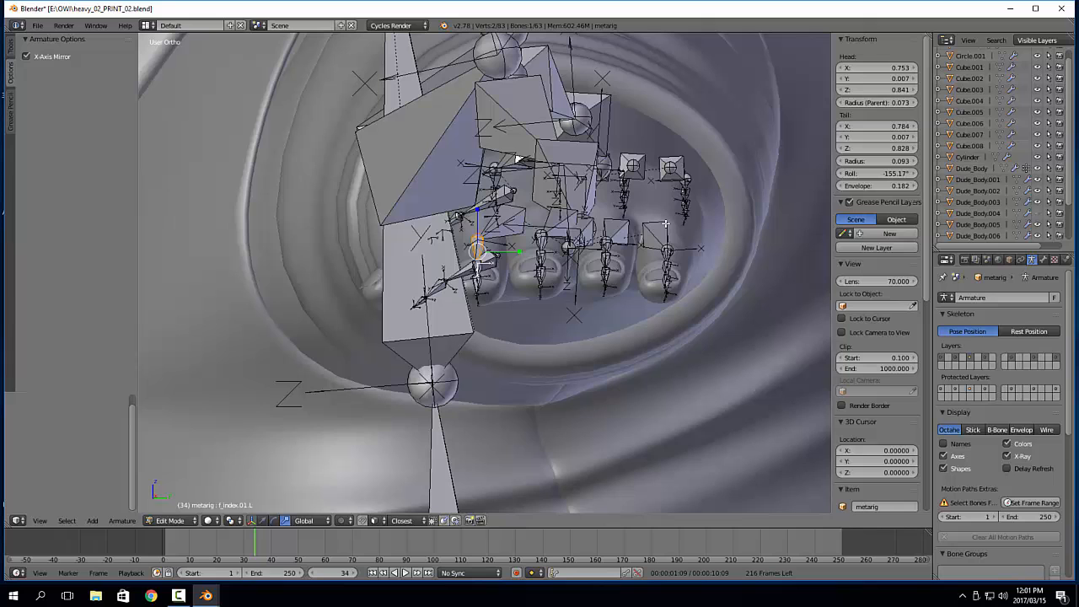
right_click(622, 226)
left_click_drag(619, 206, 621, 202)
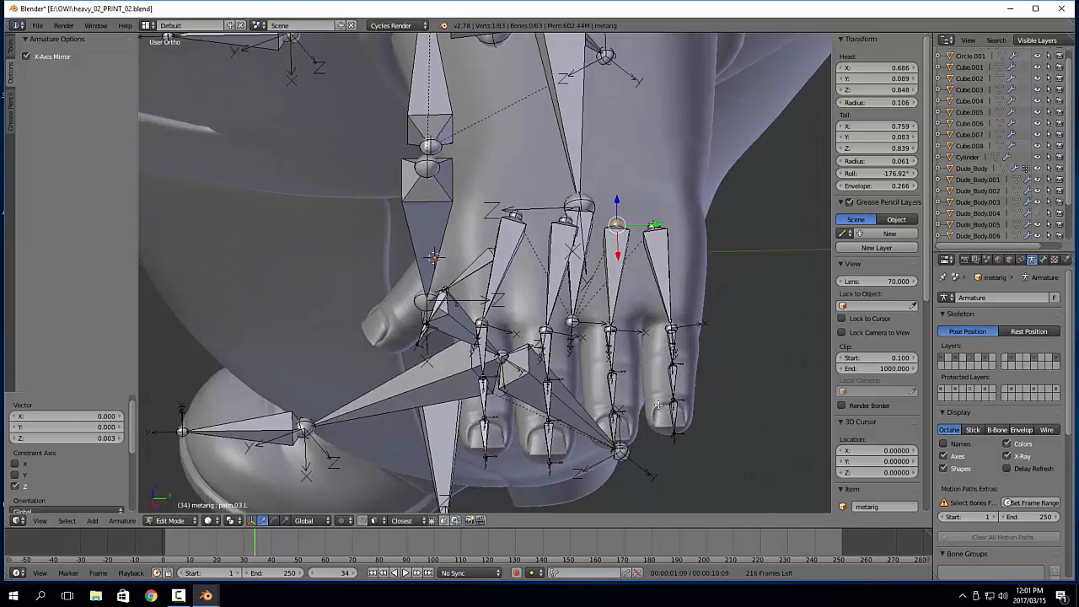
Recalculate the roll of all twelve pinky, ring, middle and index finger bones from the active bone f_index.01.L
right_click(672, 372)
right_click(671, 344, "shift")
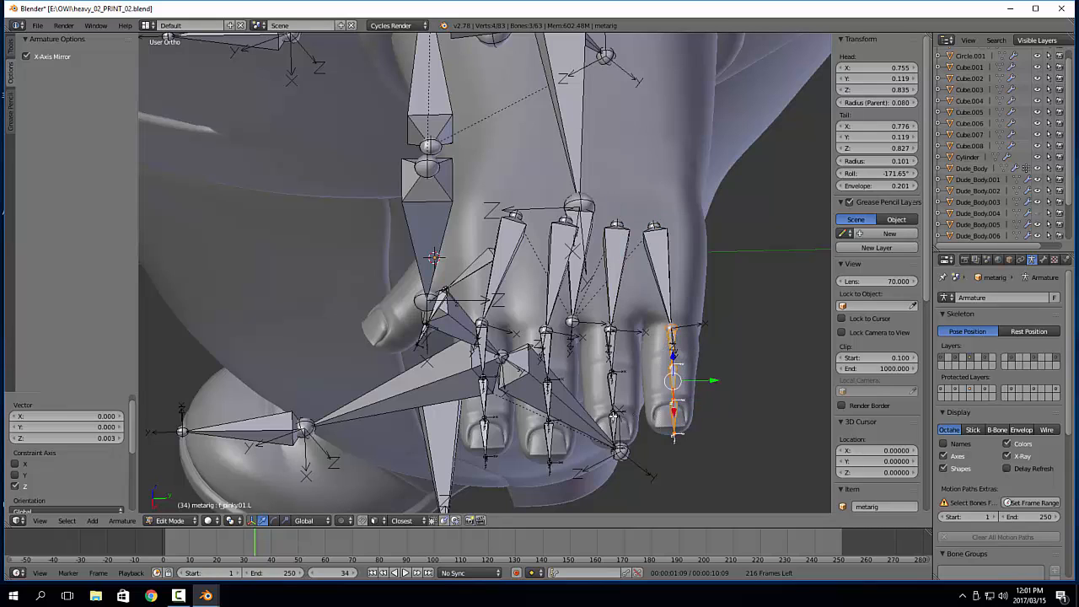
right_click(615, 422, "shift")
right_click(613, 388, "shift")
right_click(609, 349, "shift")
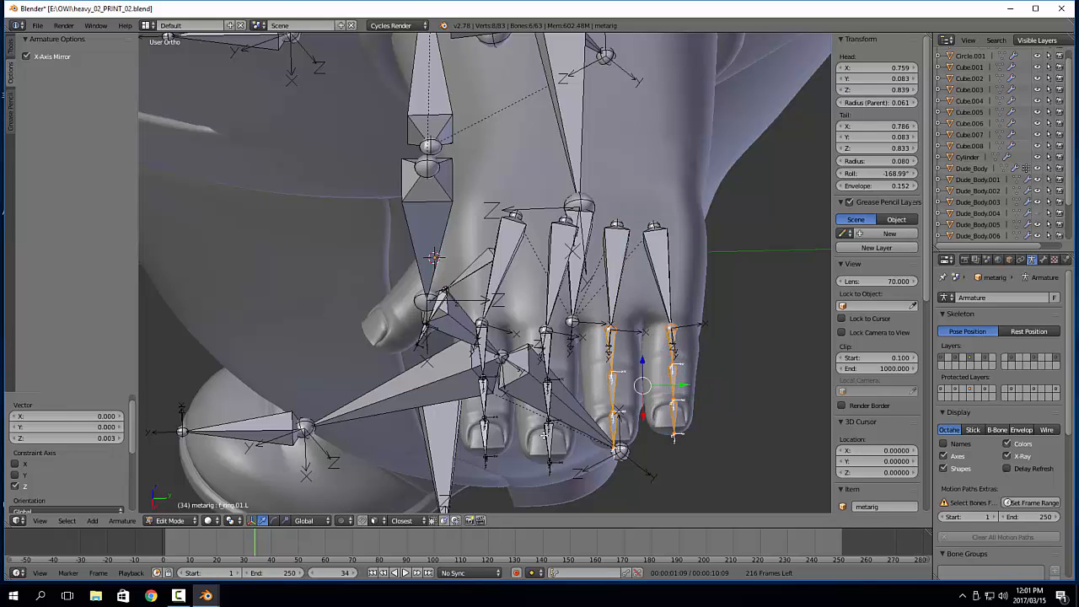
right_click(547, 439, "shift")
right_click(549, 396, "shift")
right_click(541, 355, "shift")
right_click(483, 432, "shift")
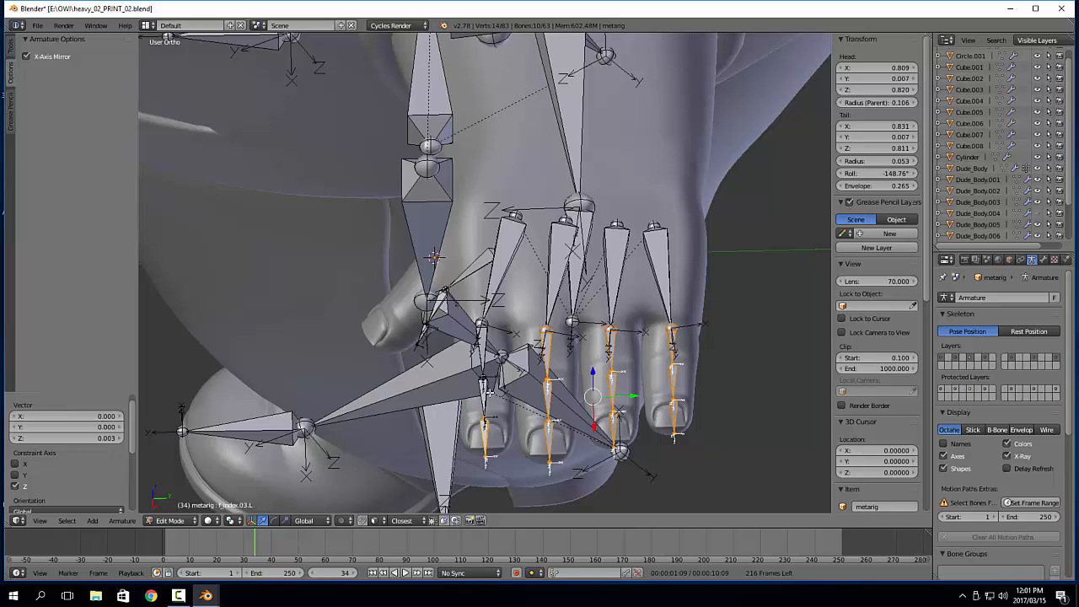
right_click(484, 387, "shift")
right_click(481, 348, "shift")
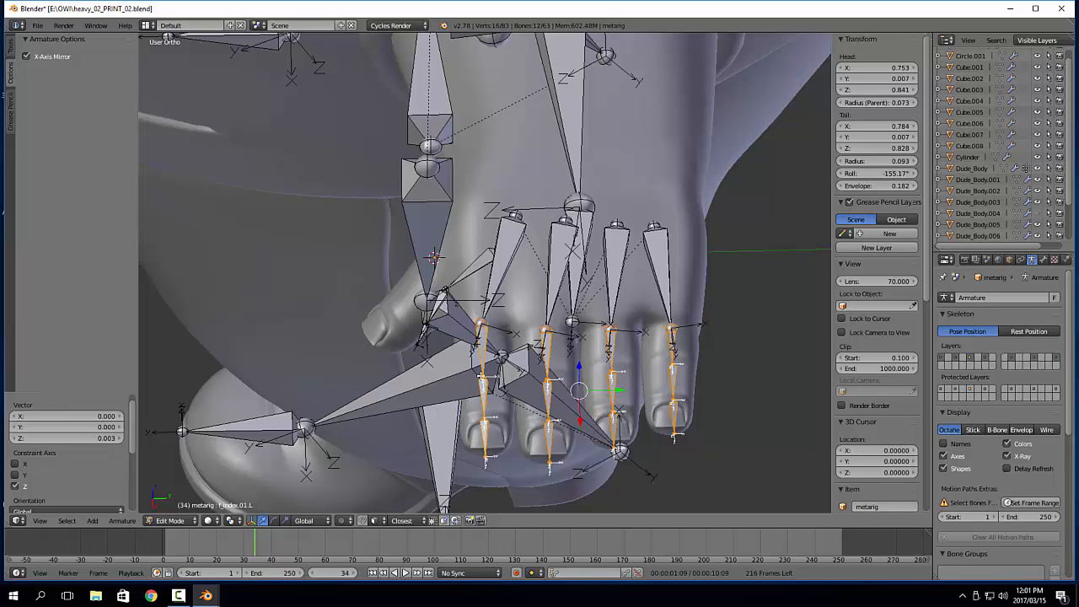
key("ctrl+n")
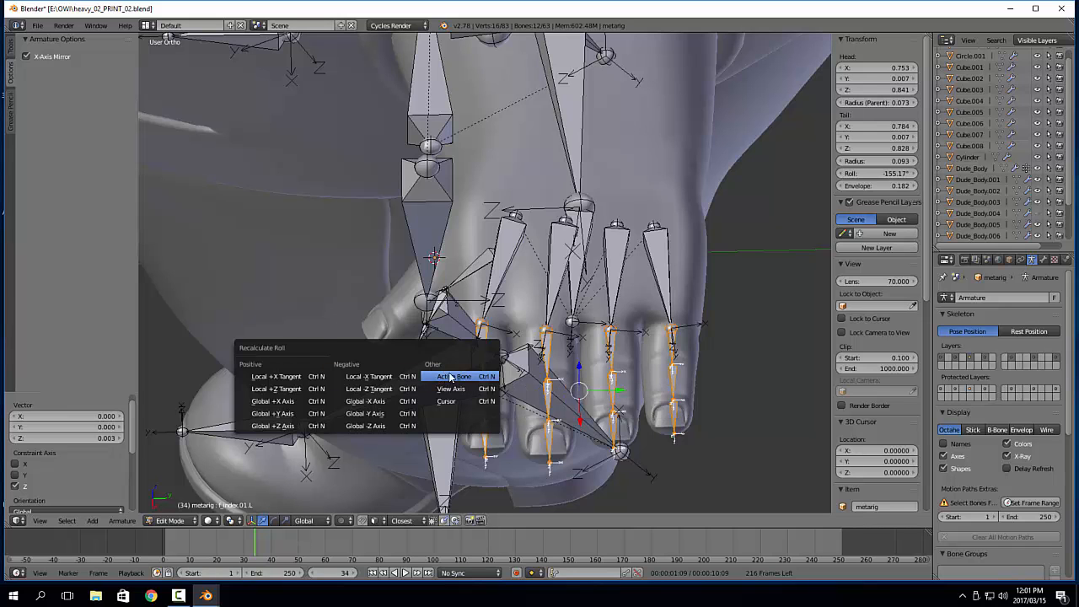
left_click(440, 377)
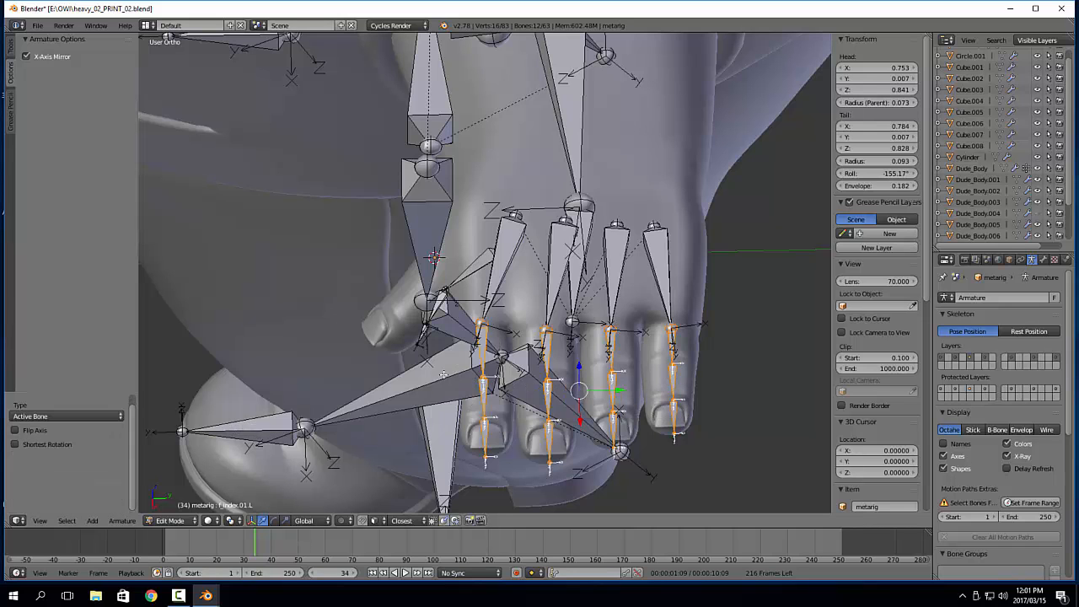
Return to Object Mode and examine the finger and thumb bones over the whole hand in perspective view
middle_click_drag(544, 394, 578, 378)
key("Tab")
left_click(486, 384)
middle_click_drag(486, 385, 649, 378)
key("KP_5")
middle_click_drag(793, 367, 507, 315, "shift")
scroll(451, 282, "down", 4)
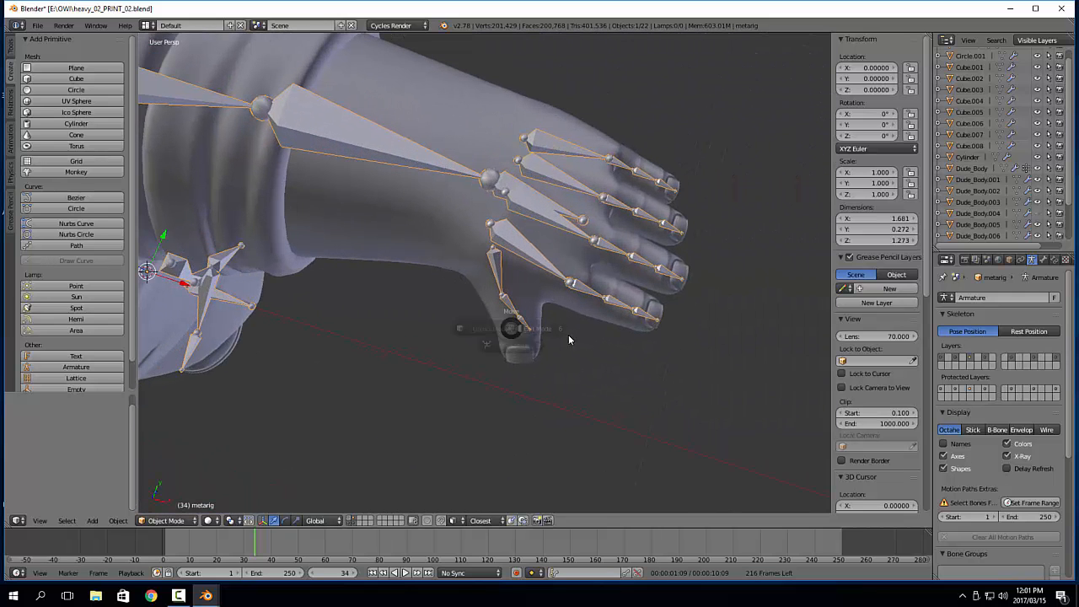
Edit the metarig again and frame thumb.02.L in the top view
key("Tab")
middle_click_drag(561, 336, 486, 245)
right_click(499, 233)
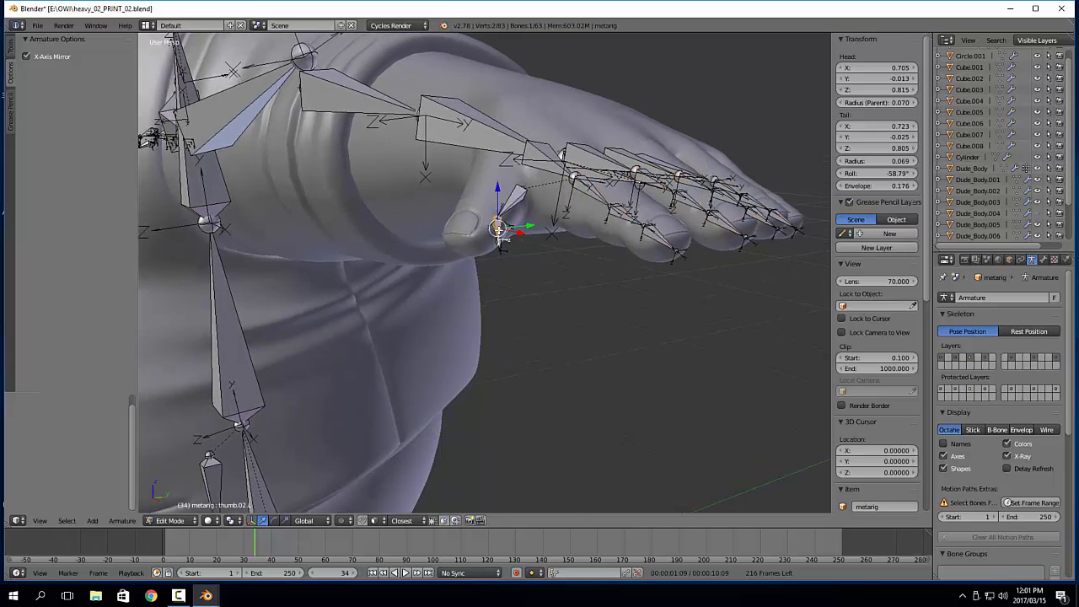
key("KP_Decimal")
middle_click_drag(502, 223, 532, 285)
key("KP_7")
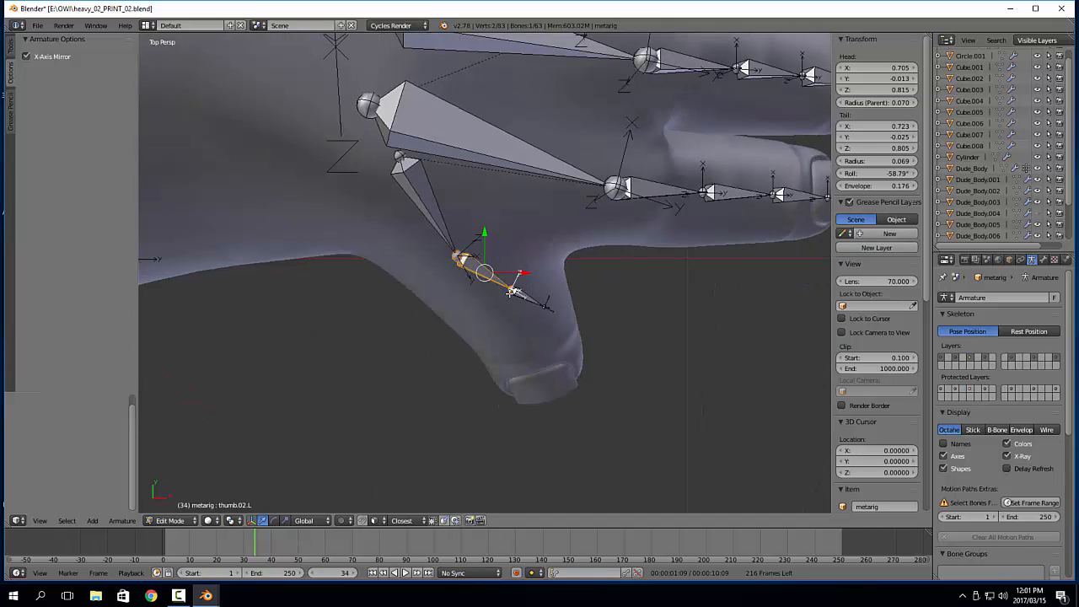
In top orthographic view, move thumb.02.L's tail about 0.002 in X and -0.011 in Y, and thumb.03.L's tail about -0.028 in Y
right_click(510, 292)
key("KP_5")
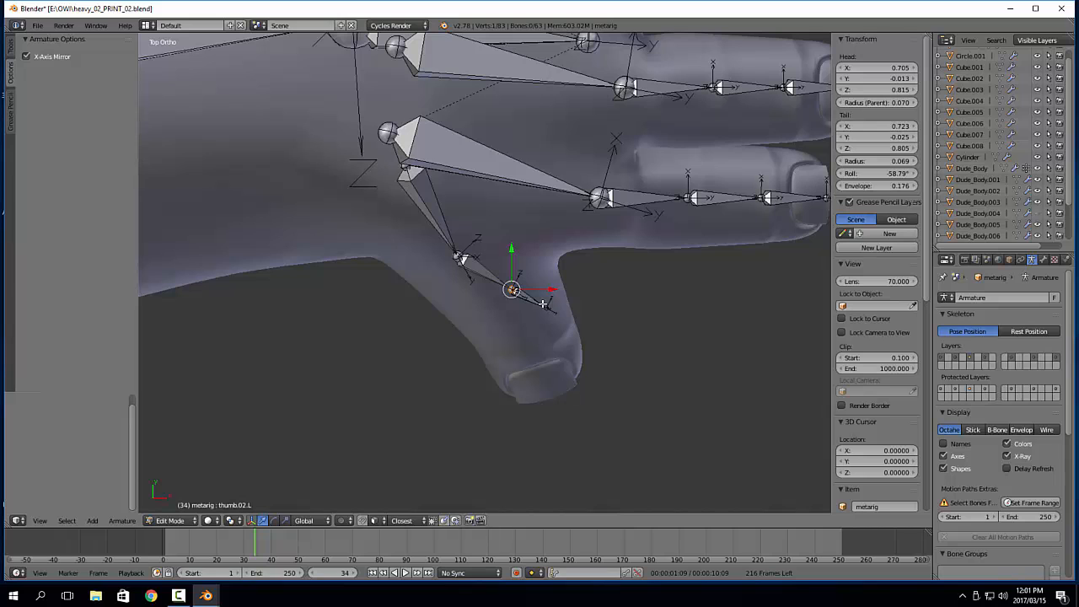
key("g")
left_click(548, 338)
right_click(546, 309)
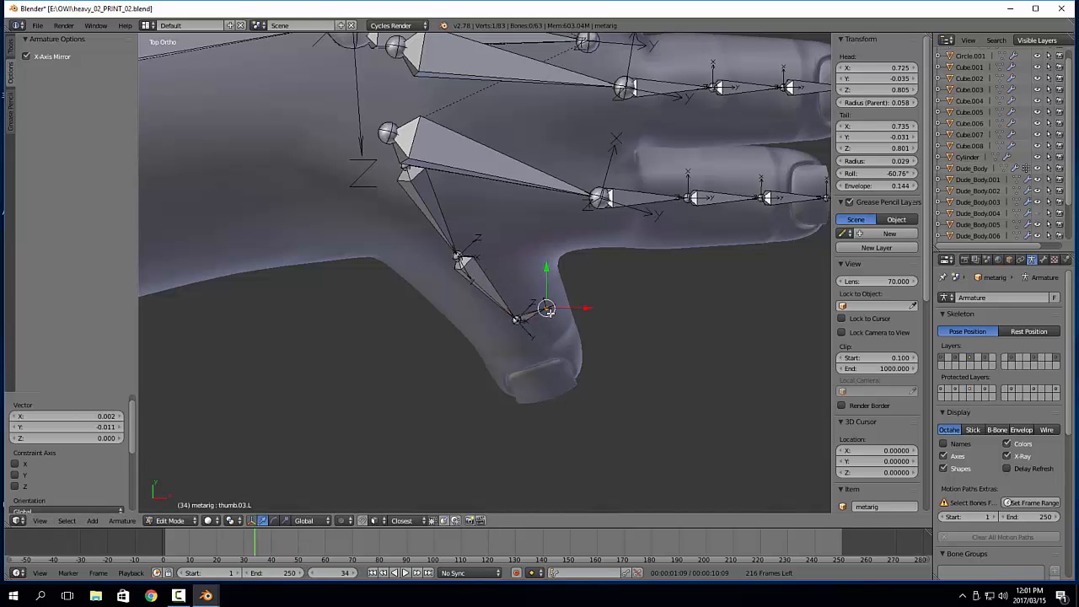
key("g")
left_click(549, 393)
Check the thumb joints' height against the mesh in the right view with X-Ray off, and turn X-Ray back on
key("KP_8")
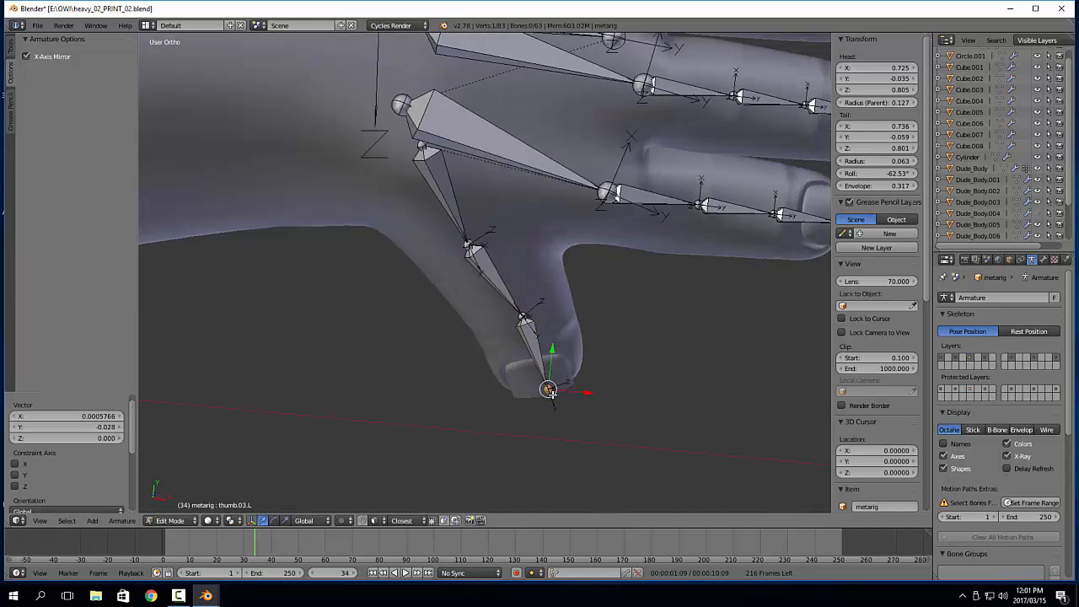
key("KP_3")
scroll(564, 356, "down", 4)
scroll(570, 349, "up", 3)
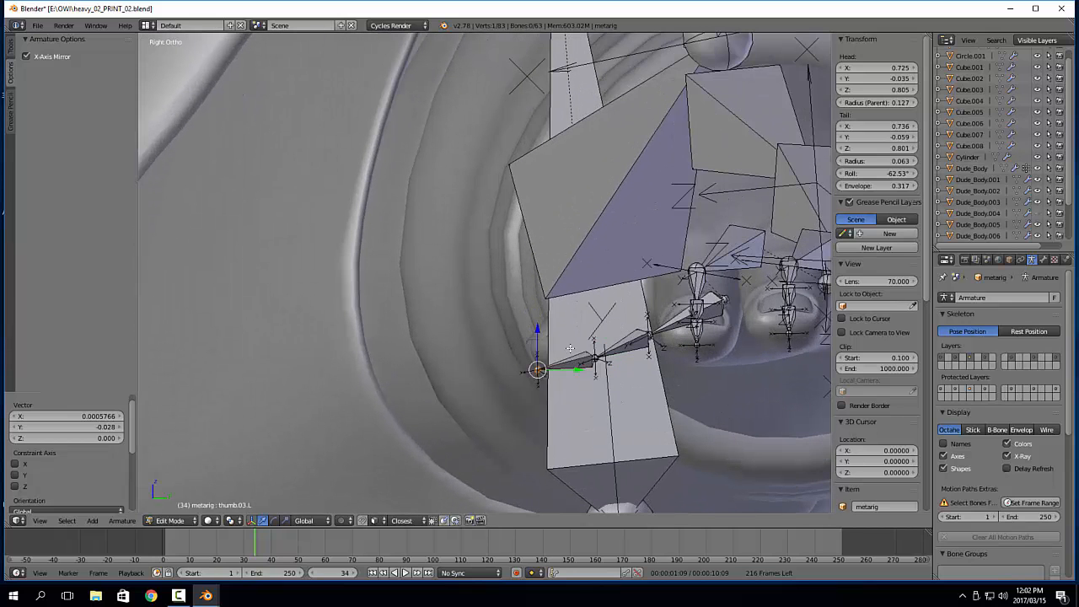
left_click(1022, 458)
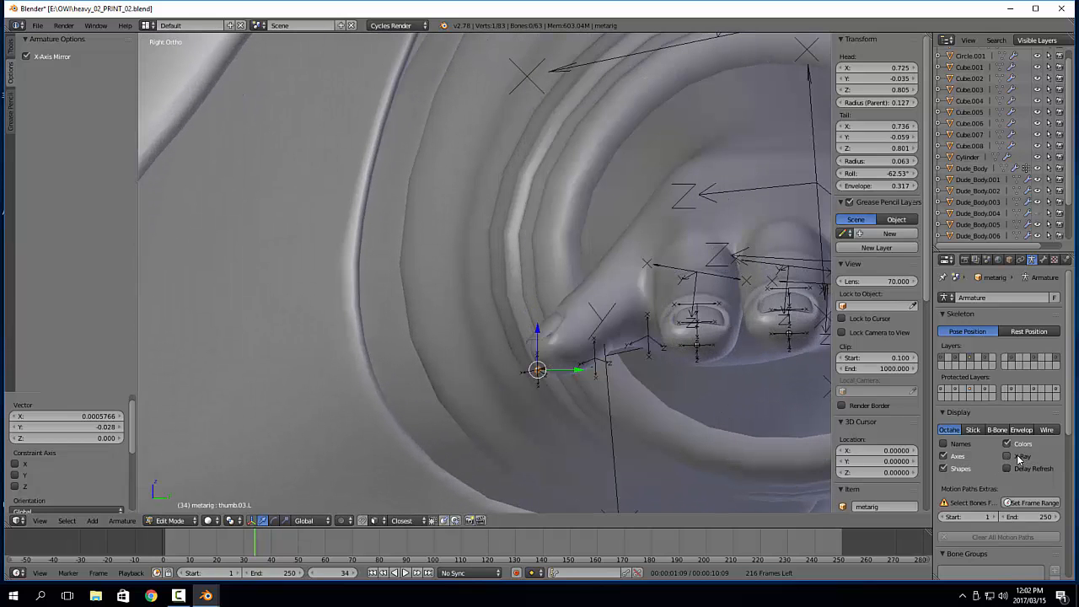
middle_click_drag(588, 380, 508, 343, "shift")
scroll(508, 343, "up", 2)
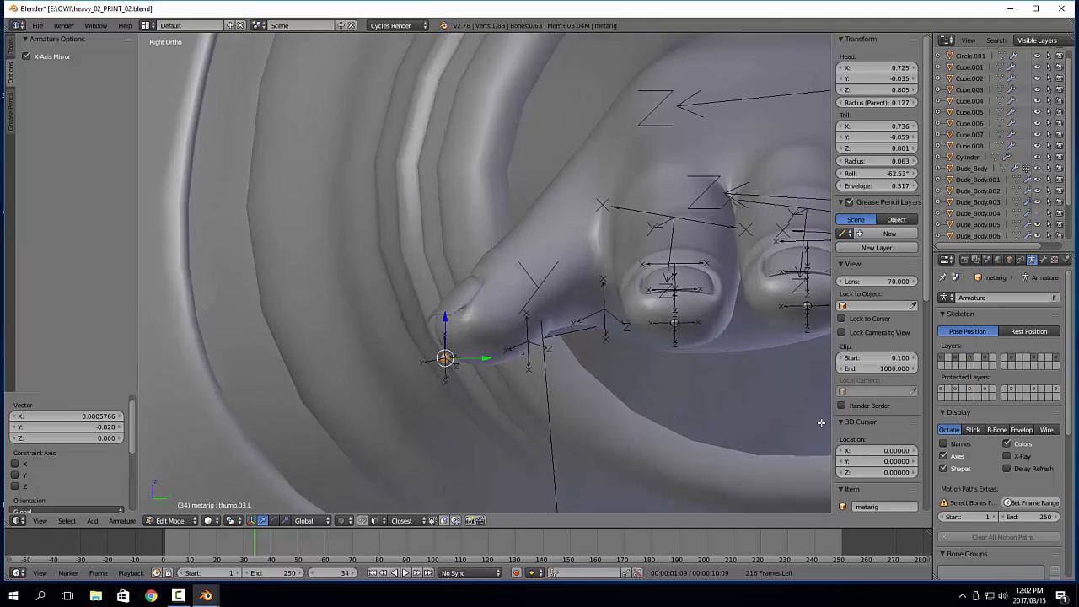
left_click(1007, 457)
Isolate thumb.01.L, thumb.02.L and thumb.03.L by hiding all other bones
right_click(565, 335)
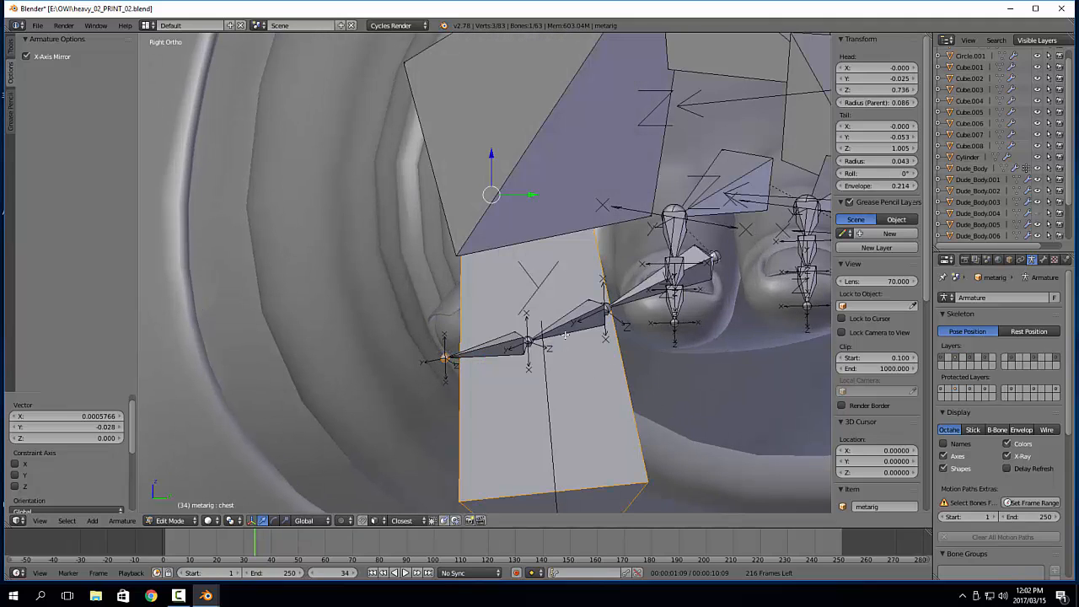
key("a")
right_click(578, 322)
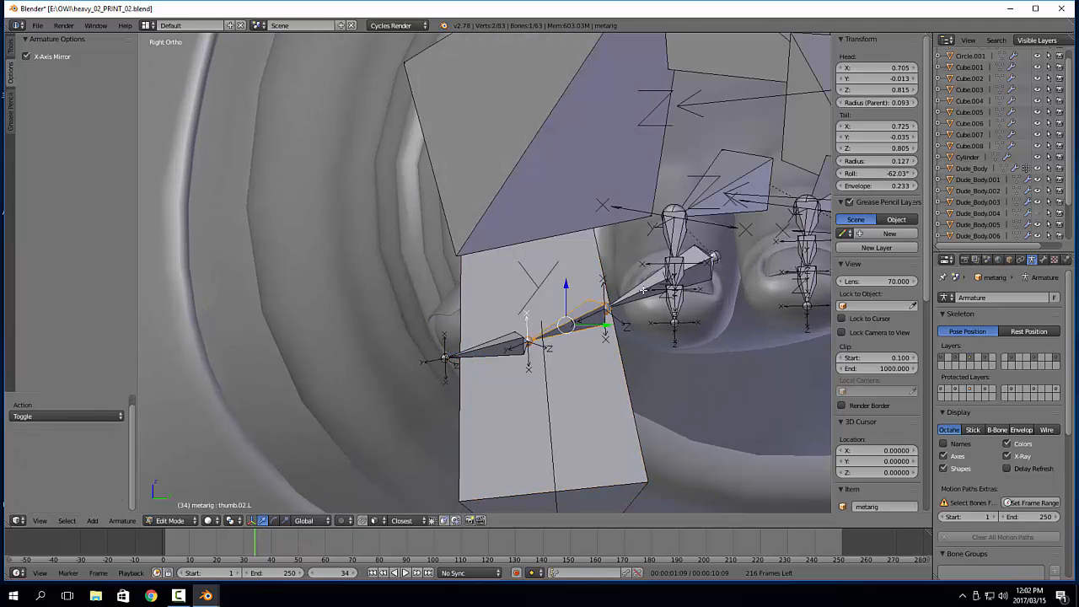
right_click(514, 336)
right_click(455, 356, "shift")
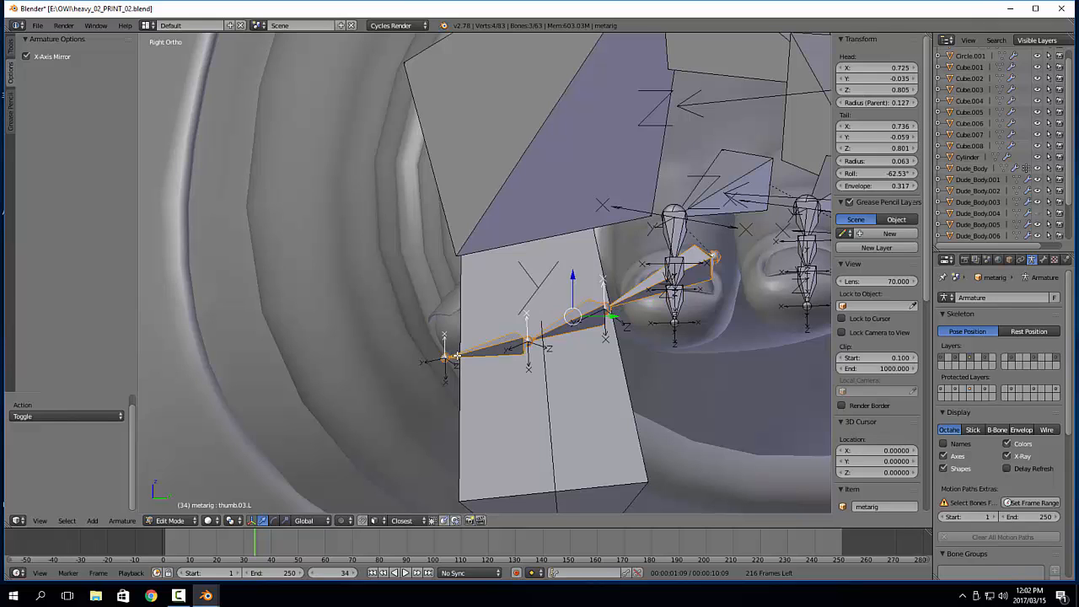
key("shift+h")
Raise the thumb joints along Z: thumb.01.L's tail by 0.020, thumb.02.L's tail by 0.014, and thumb.01.L's head into the mesh
right_click(604, 309)
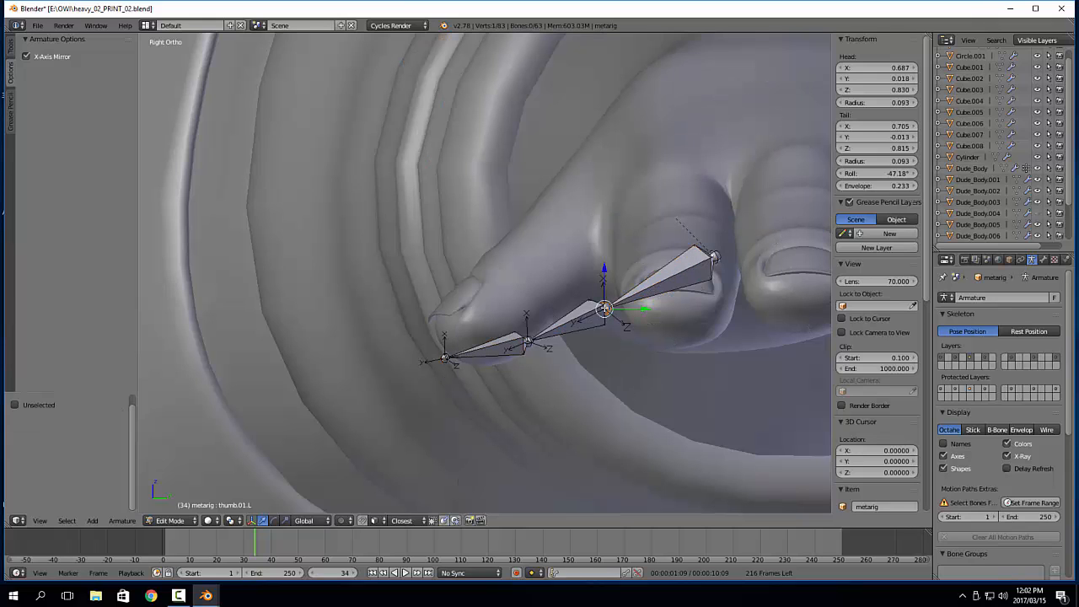
left_click_drag(603, 268, 598, 199)
right_click(523, 336)
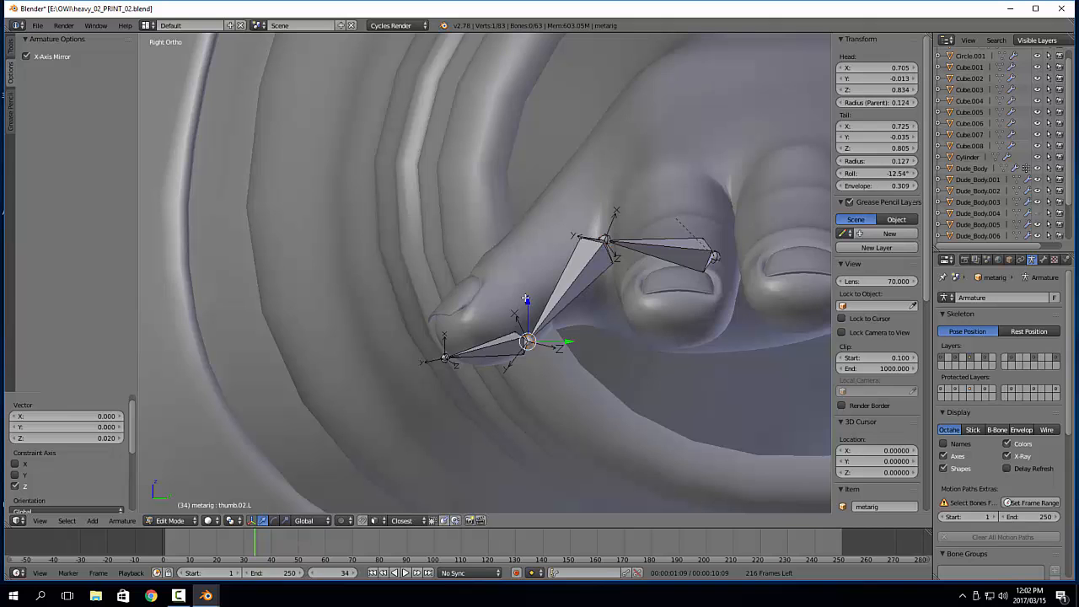
left_click_drag(527, 295, 524, 254)
right_click(714, 256)
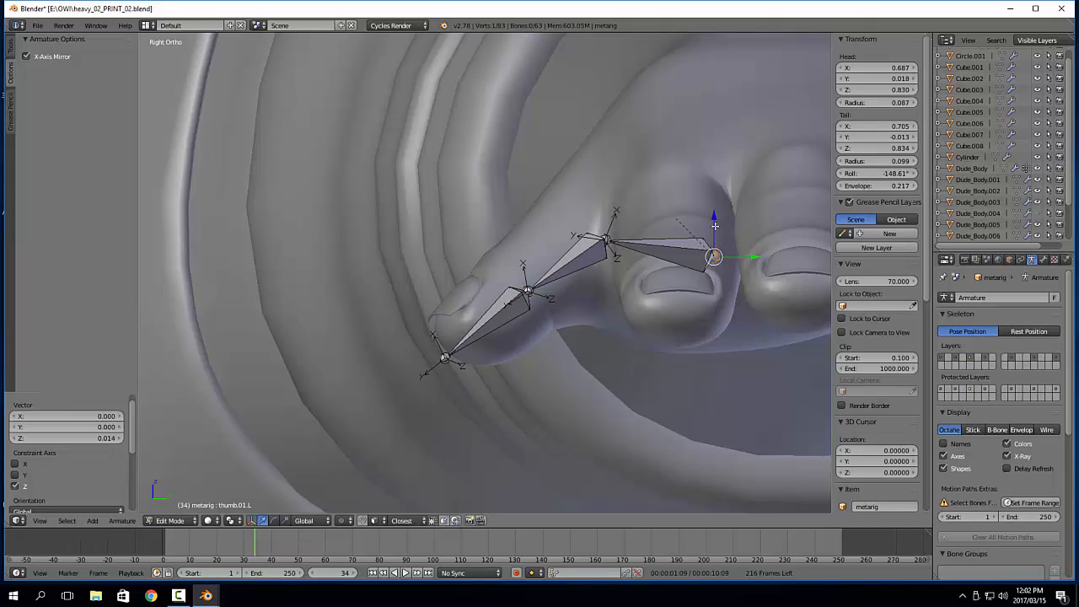
left_click_drag(714, 226, 715, 192)
Nudge thumb.02.L's tail about -0.002 in X and Y, and the thumb tip about 0.002 in Y, to center them
middle_click_drag(715, 192, 509, 348)
right_click(409, 364)
key("g")
left_click(407, 370)
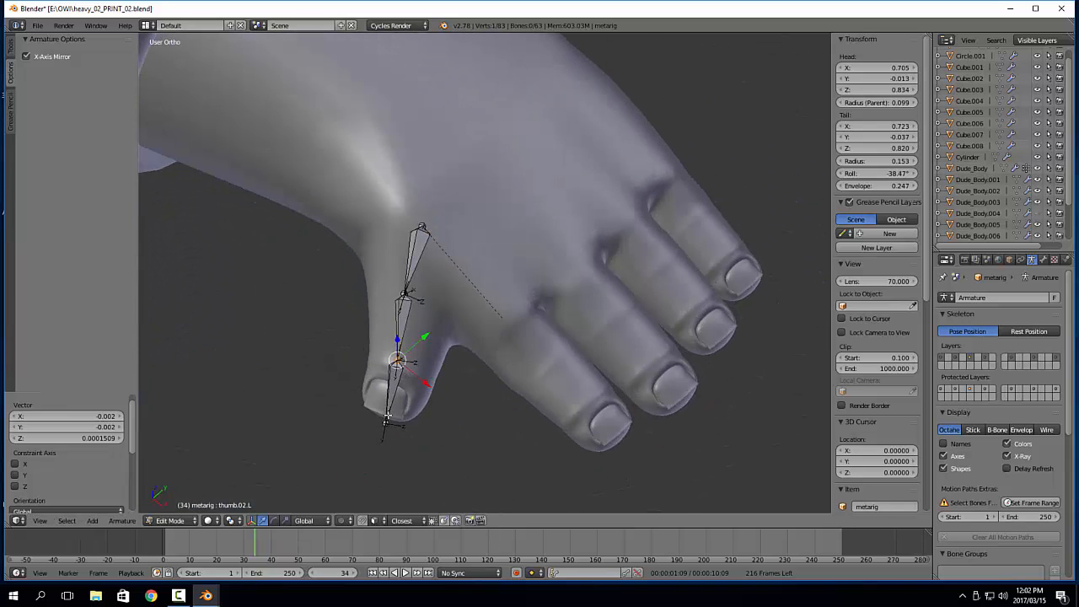
right_click(387, 415)
middle_click_drag(390, 415, 446, 373)
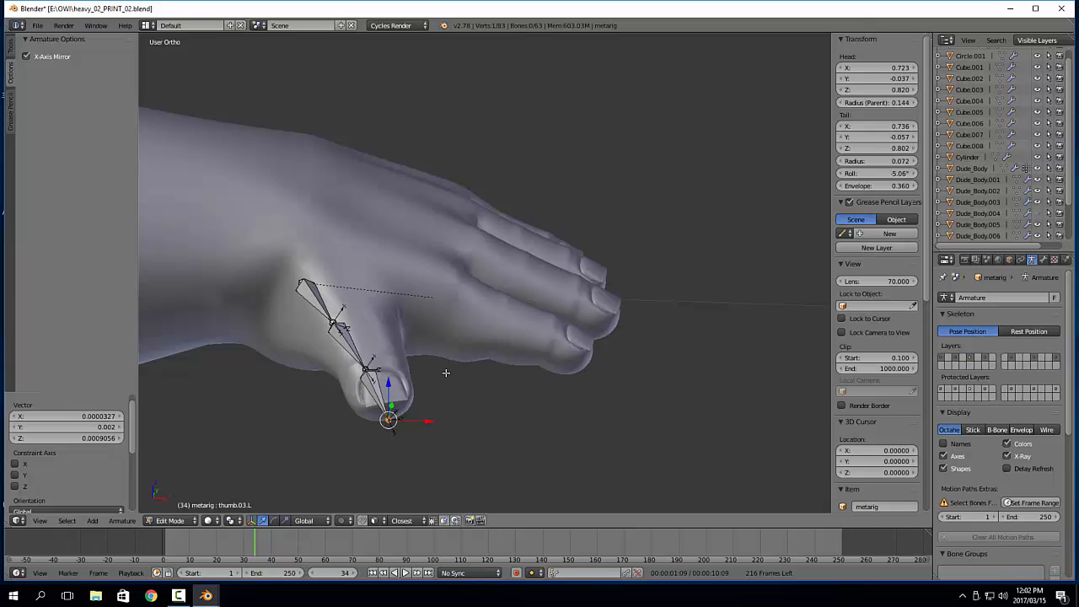
Unhide all the metarig's bones and return to Object Mode
key("alt+h")
key("Tab")
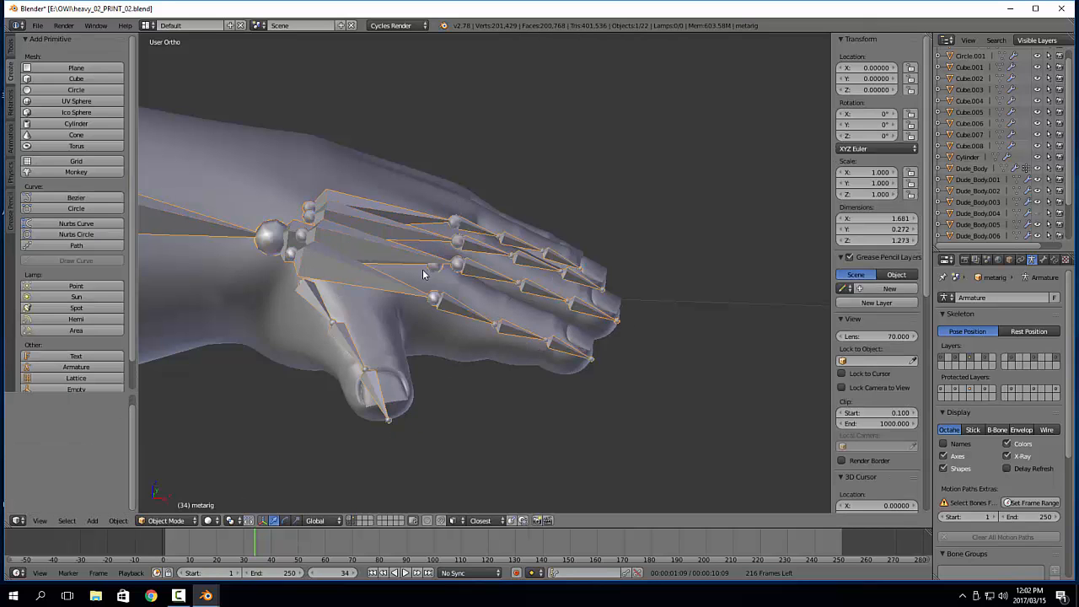
scroll(422, 269, "down", 10)
middle_click_drag(422, 269, 591, 312, "shift")
Generate the Rigify rig from the metarig and view it on the full character
scroll(548, 255, "down", 2)
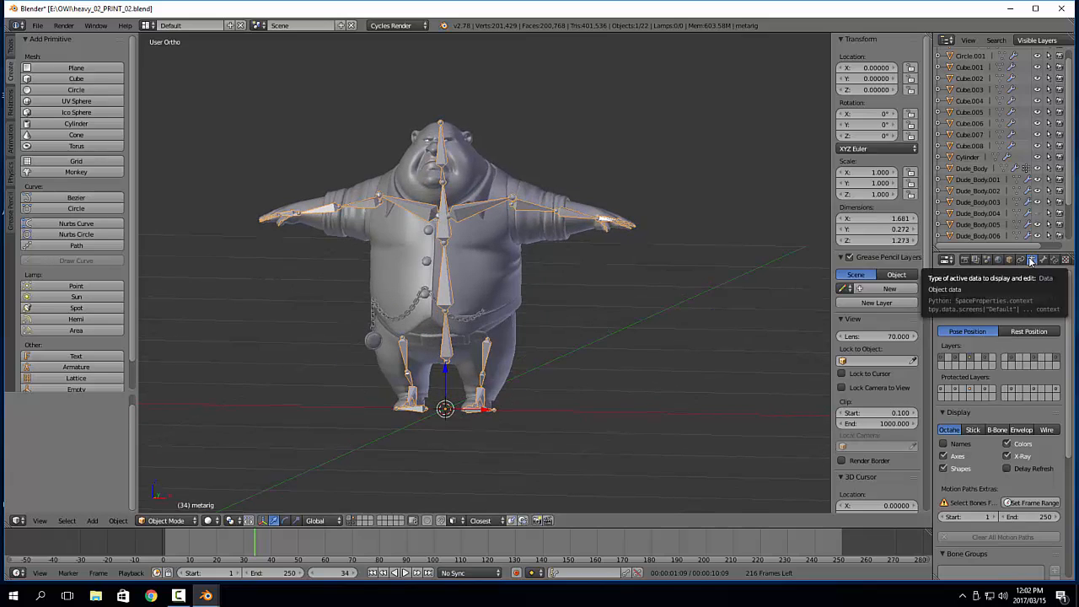
scroll(997, 503, "down", 6)
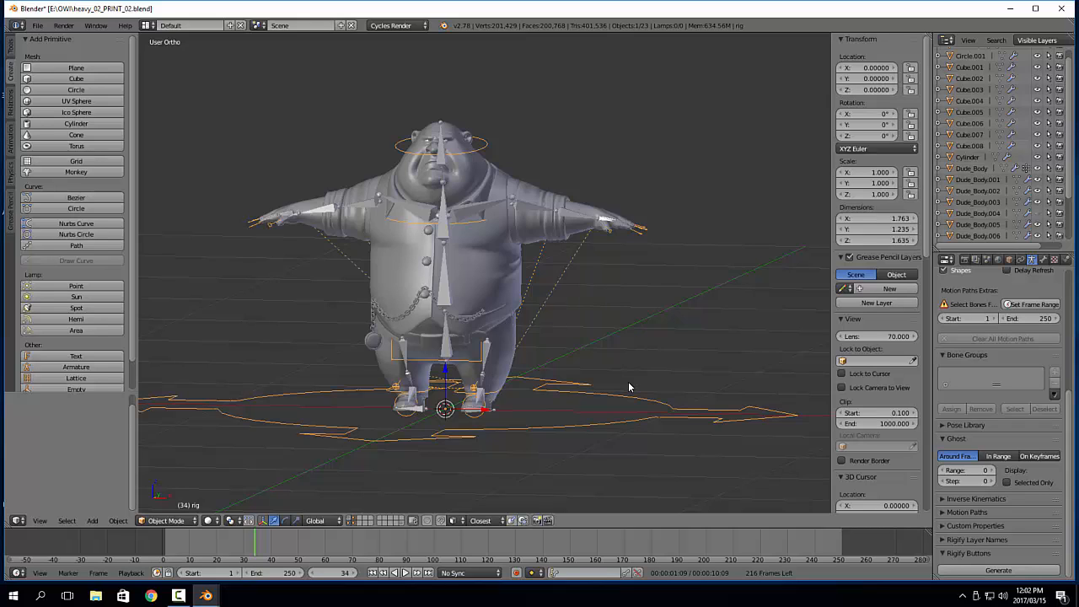
middle_click_drag(651, 318, 635, 328)
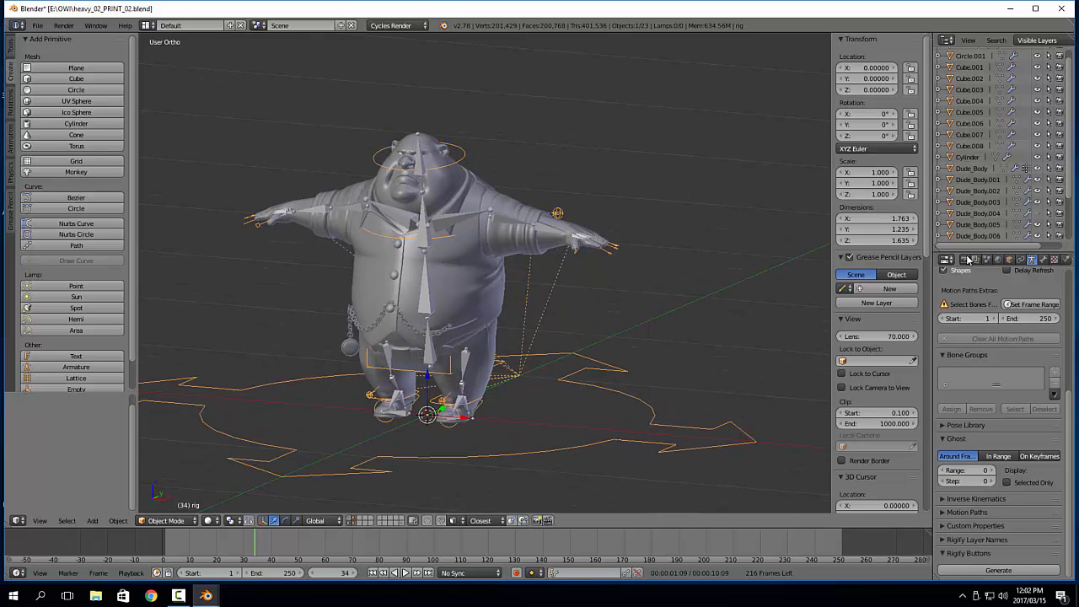
Hide the metarig so that only the generated rig shows on the character
scroll(983, 225, "down", 3)
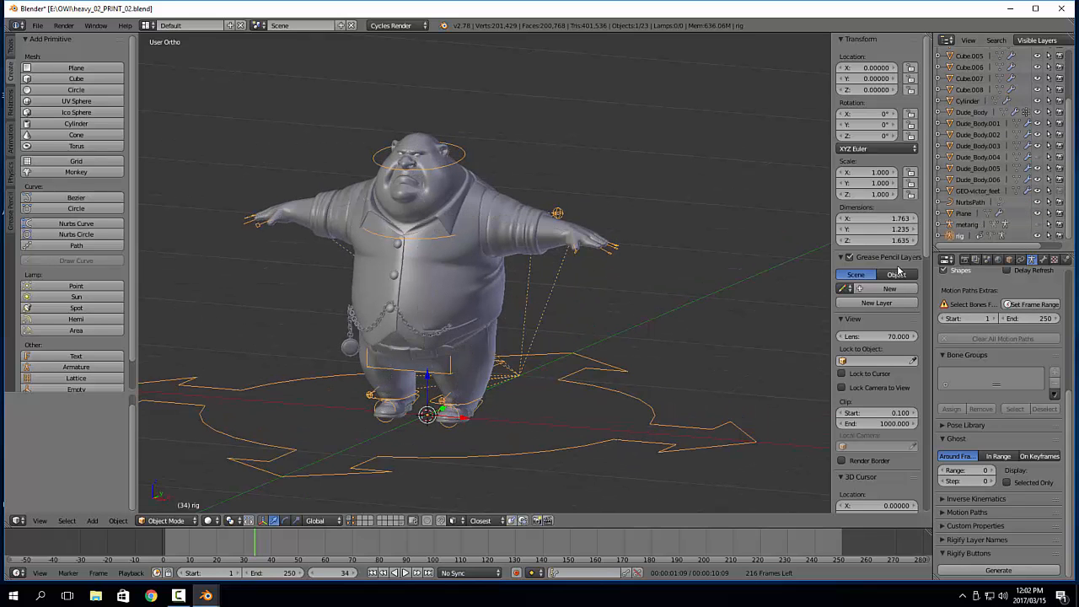
scroll(506, 280, "up", 6)
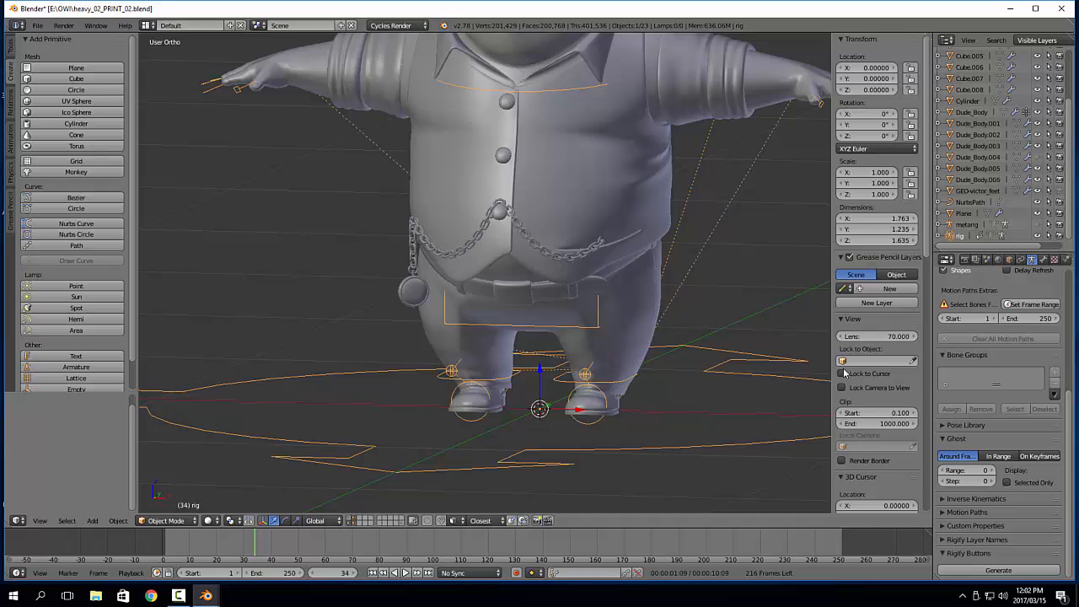
scroll(847, 373, "down", 6)
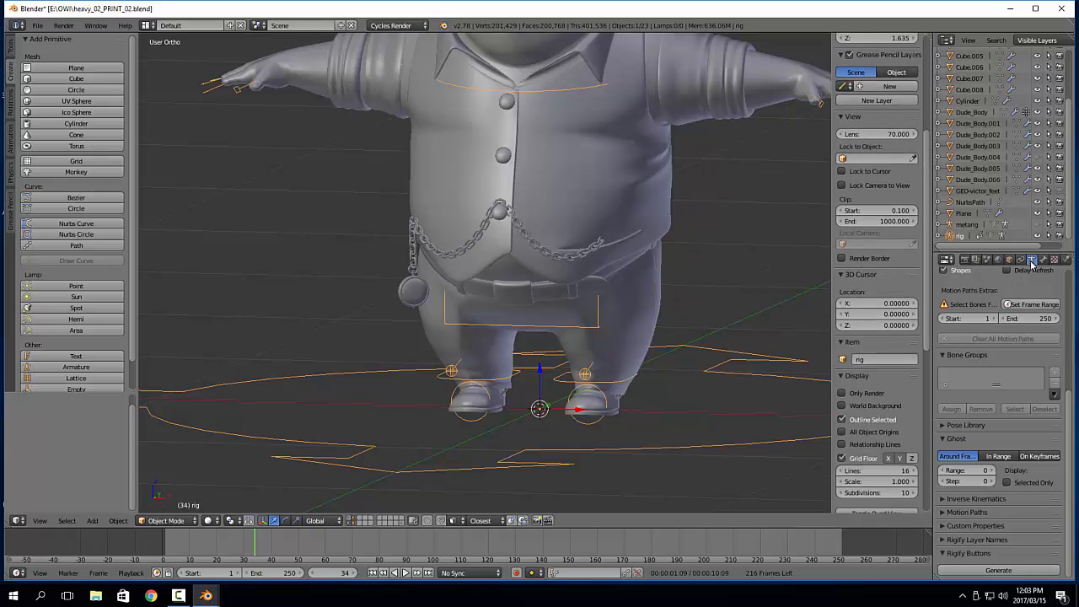
Show all the control bone layers of the generated rig and widen the properties region until the Rig Layers names are readable
scroll(1043, 505, "up", 3)
left_click(1023, 371)
middle_click_drag(767, 301, 709, 317)
scroll(882, 252, "down", 4)
scroll(882, 251, "down", 6)
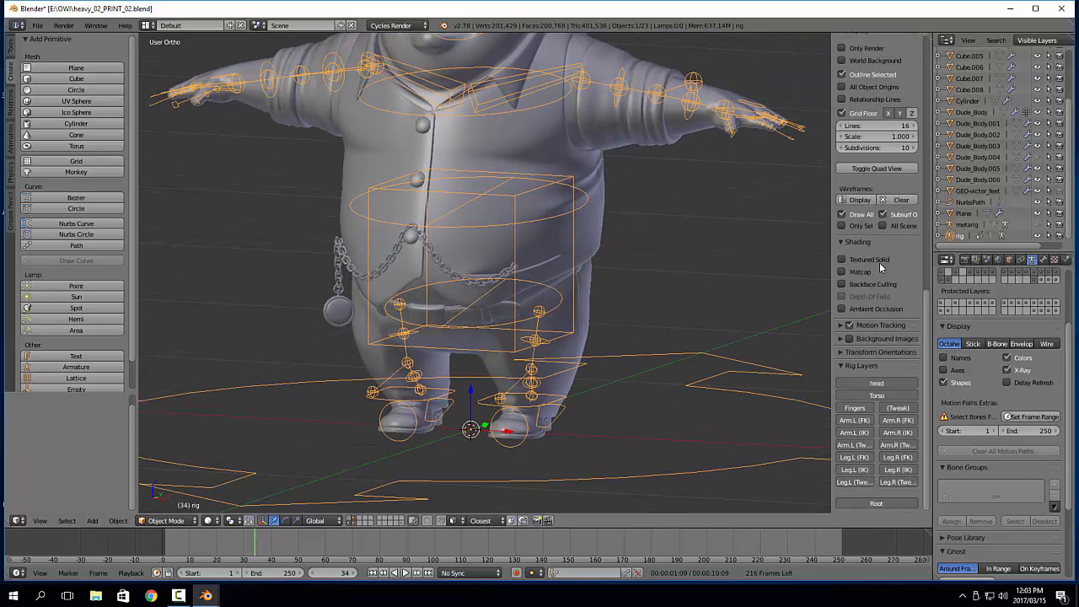
left_click_drag(831, 305, 784, 305)
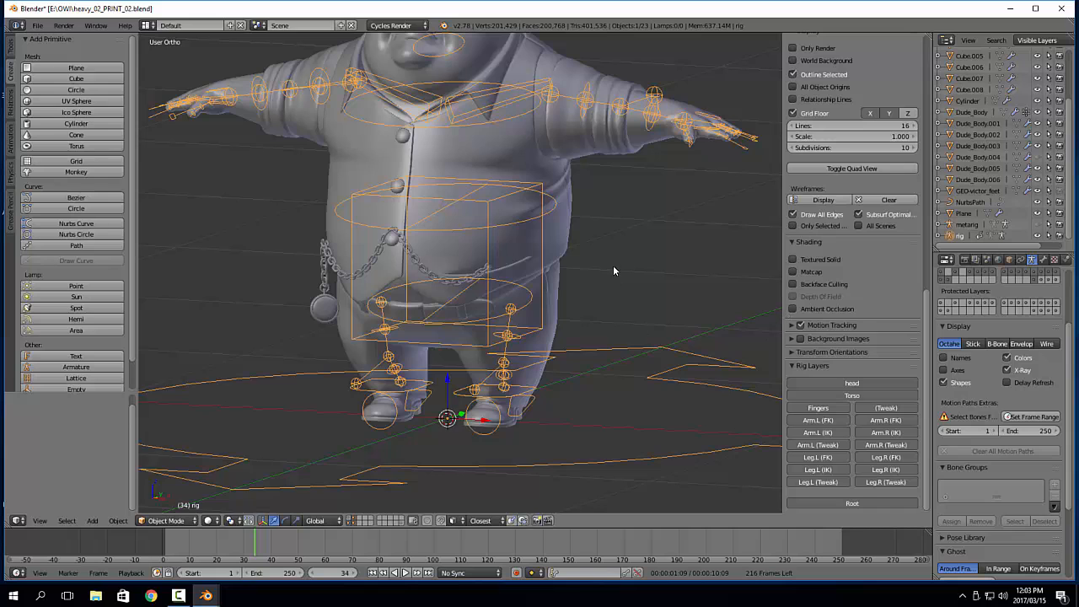
middle_click_drag(613, 265, 546, 277)
scroll(525, 282, "down", 2)
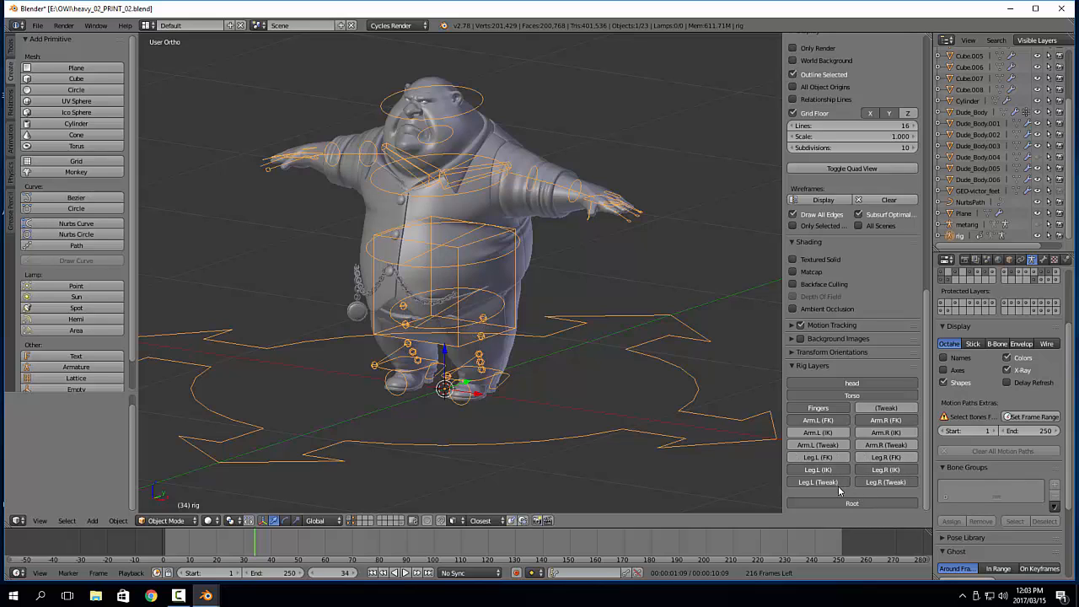
Hide the tweak, arm IK and leg FK layers, and in Pose Mode set FK/IK to 1.000 for the foot IK controls
middle_click_drag(466, 408, 641, 372)
left_click(584, 420)
right_click(582, 366)
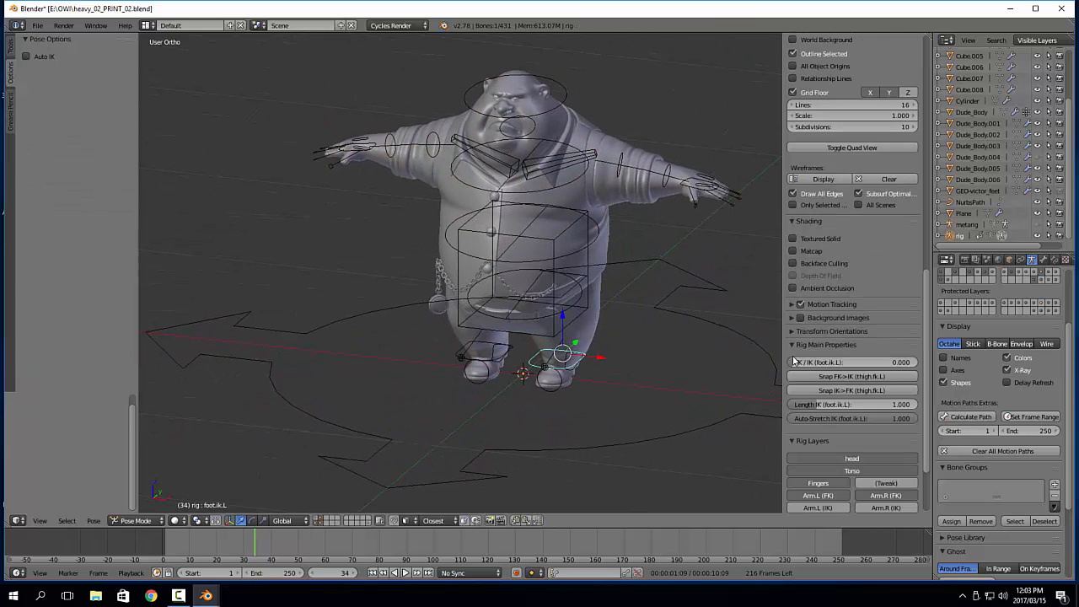
scroll(856, 362, "down", 2)
scroll(855, 365, "down", 1)
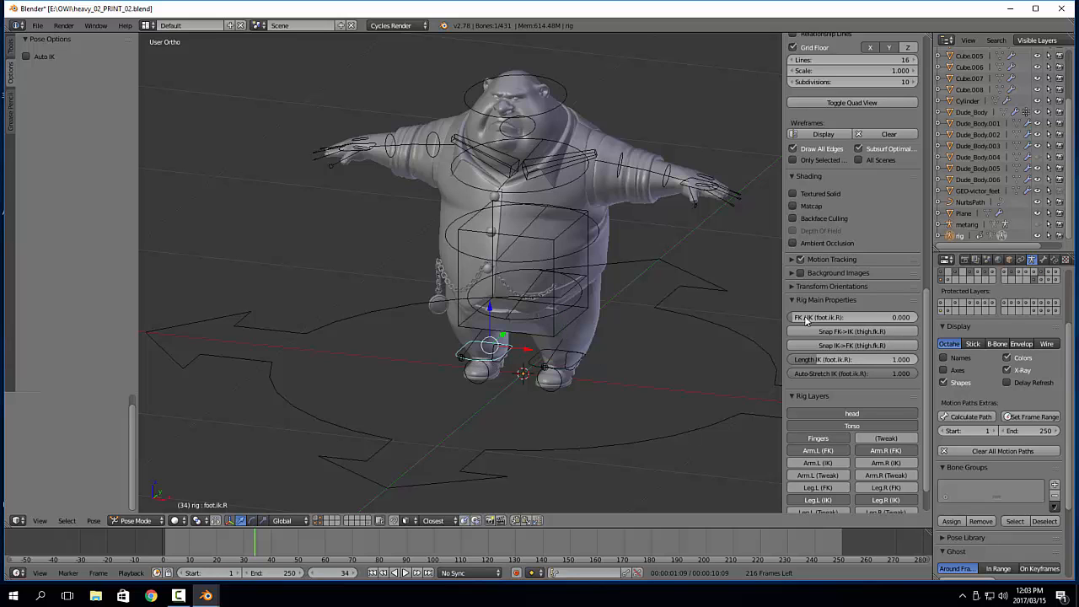
middle_click_drag(527, 366, 554, 346)
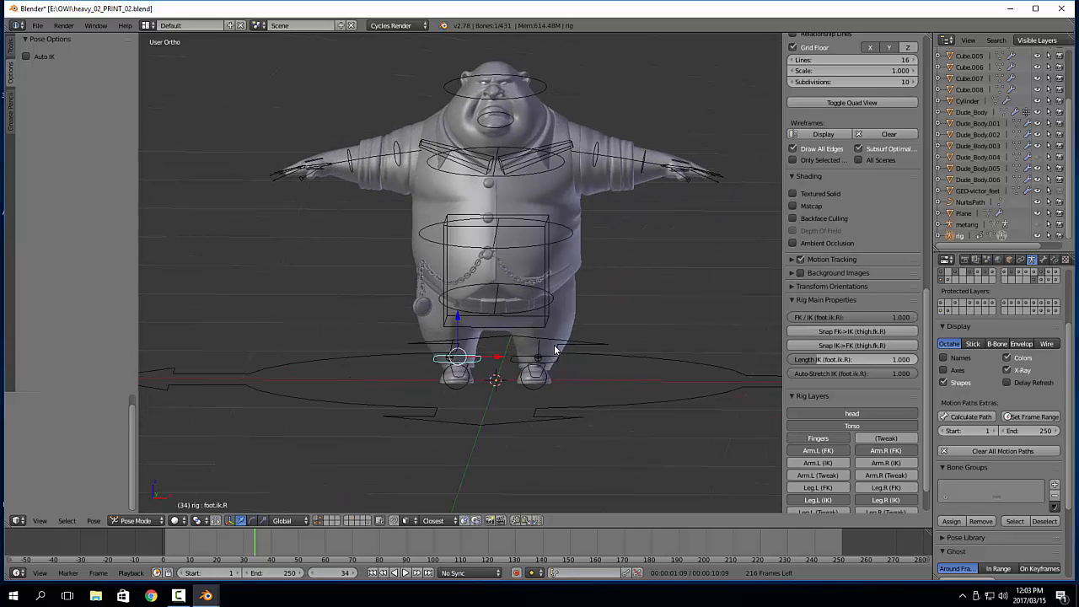
middle_click_drag(667, 222, 638, 226, "shift")
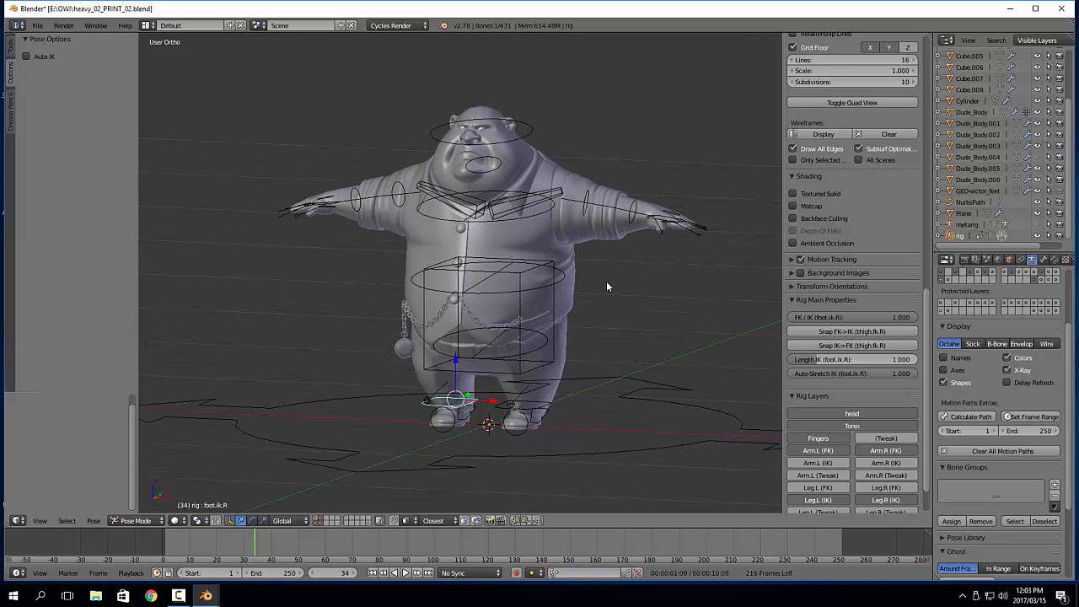
Return to Object Mode and isolate the body mesh together with the rig in local view
key("ctrl+Tab")
right_click(645, 200, "shift")
key("KP_Divide")
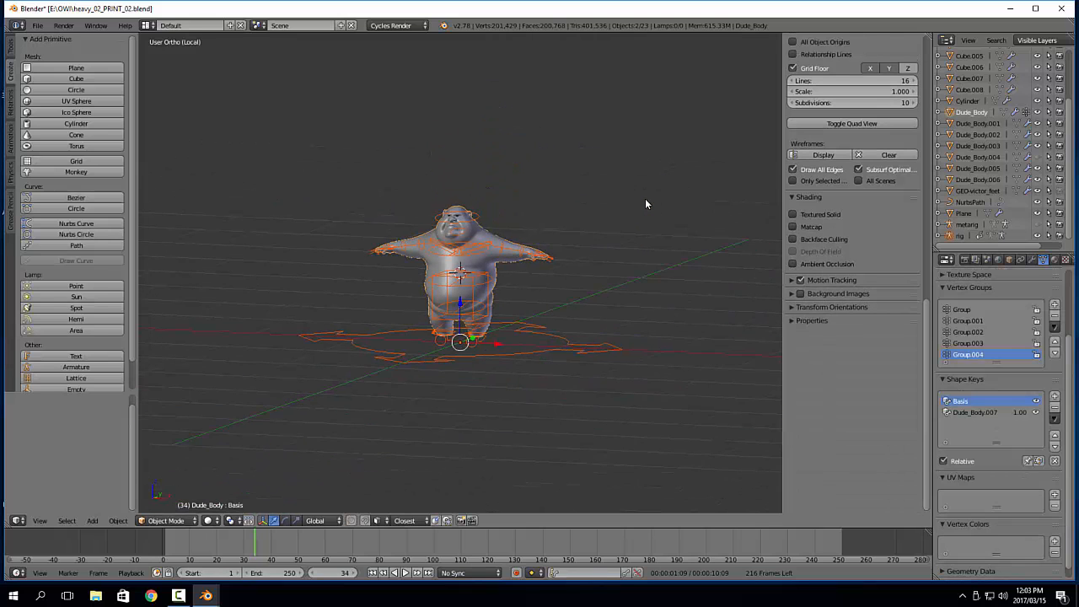
scroll(645, 203, "up", 6)
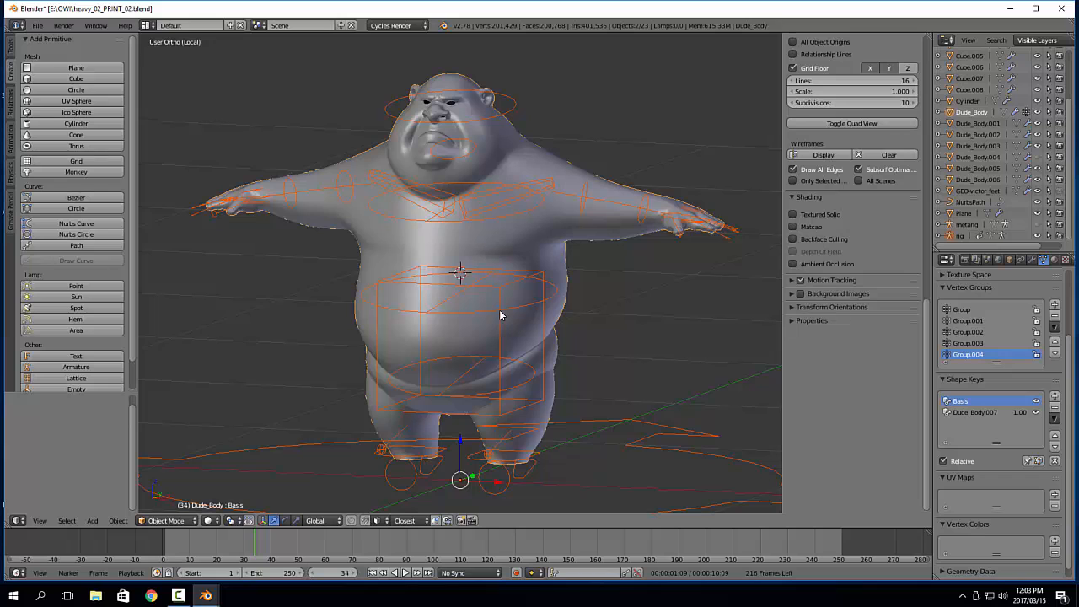
Parent the Dude_Body mesh to the rig with automatic weights
right_click(519, 105)
right_click(547, 148)
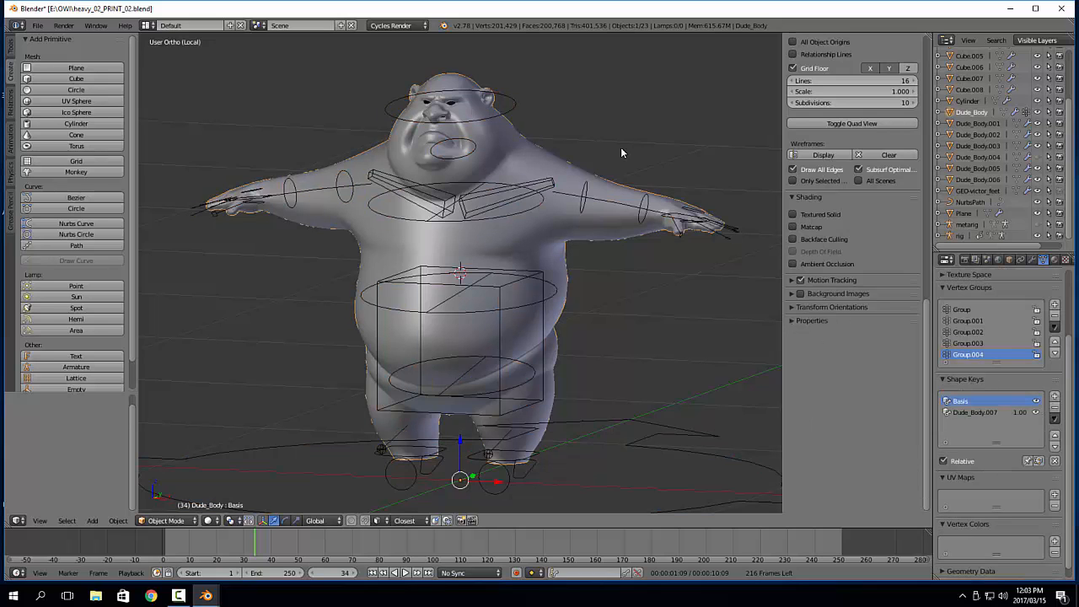
right_click(514, 107, "shift")
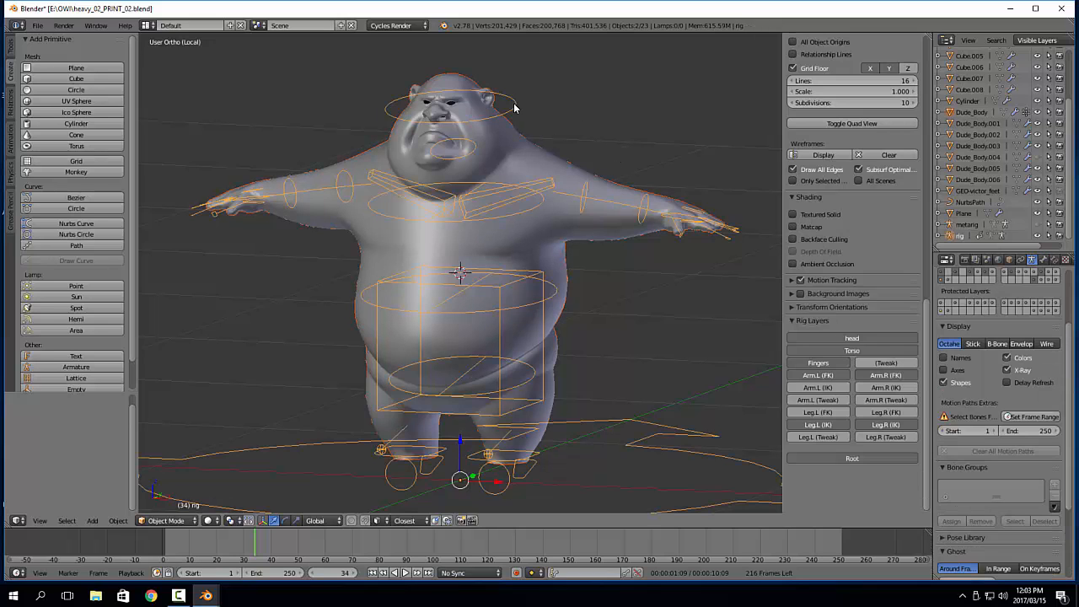
key("ctrl+p")
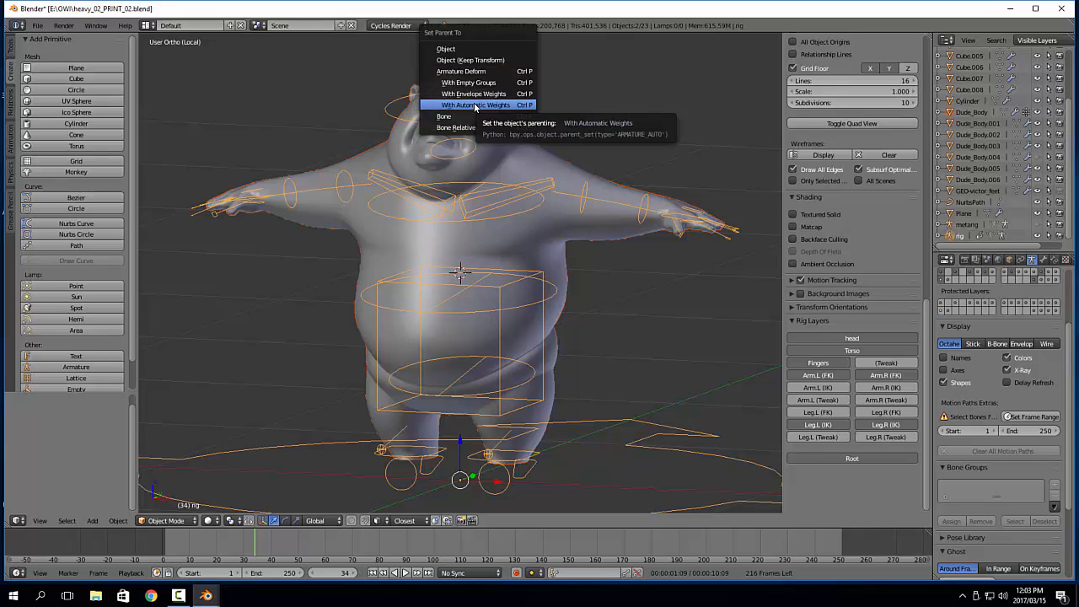
left_click(474, 106)
Move Dude_Body's Armature modifier above its Subdivision Surface modifier
right_click(586, 174)
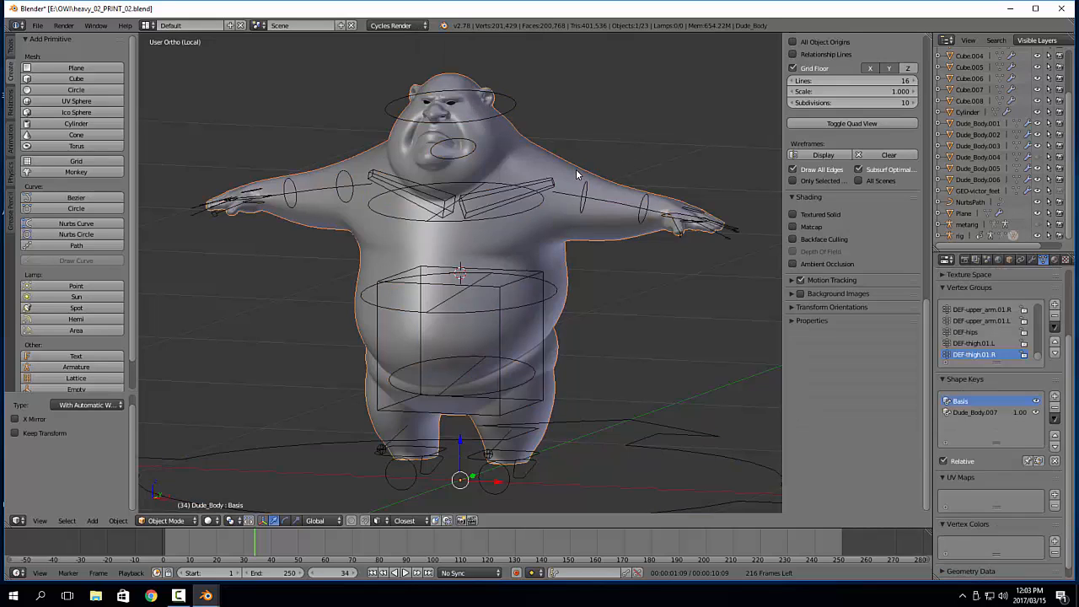
left_click(1033, 260)
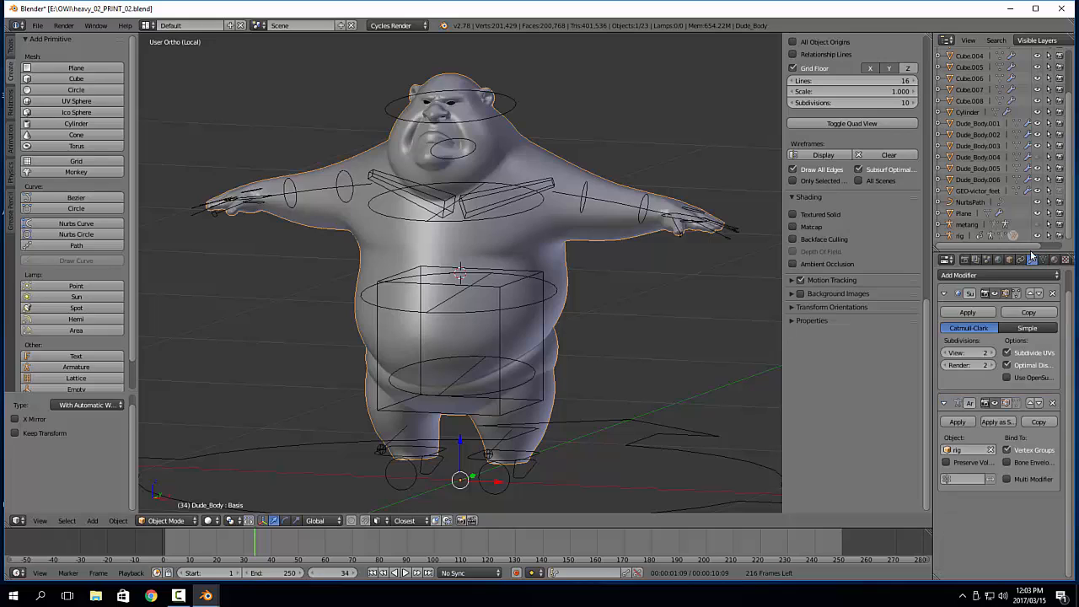
left_click(1030, 403)
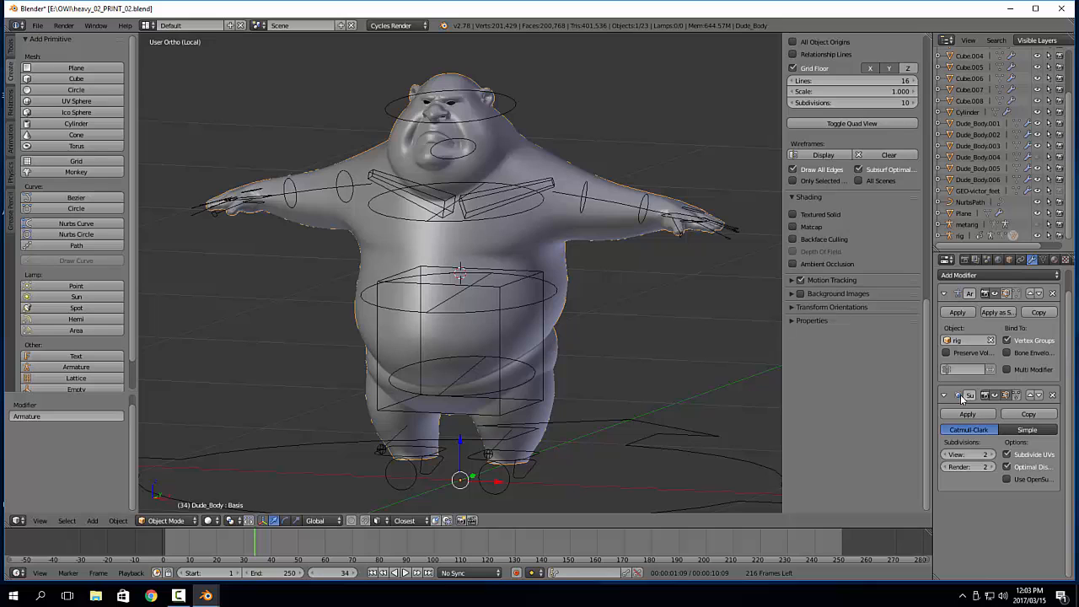
Put the rig in Pose Mode and test the body's deformation by moving the torso control upward
middle_click_drag(544, 338, 585, 273, "shift")
right_click(544, 228)
key("Tab")
left_click(547, 337)
right_click(545, 288)
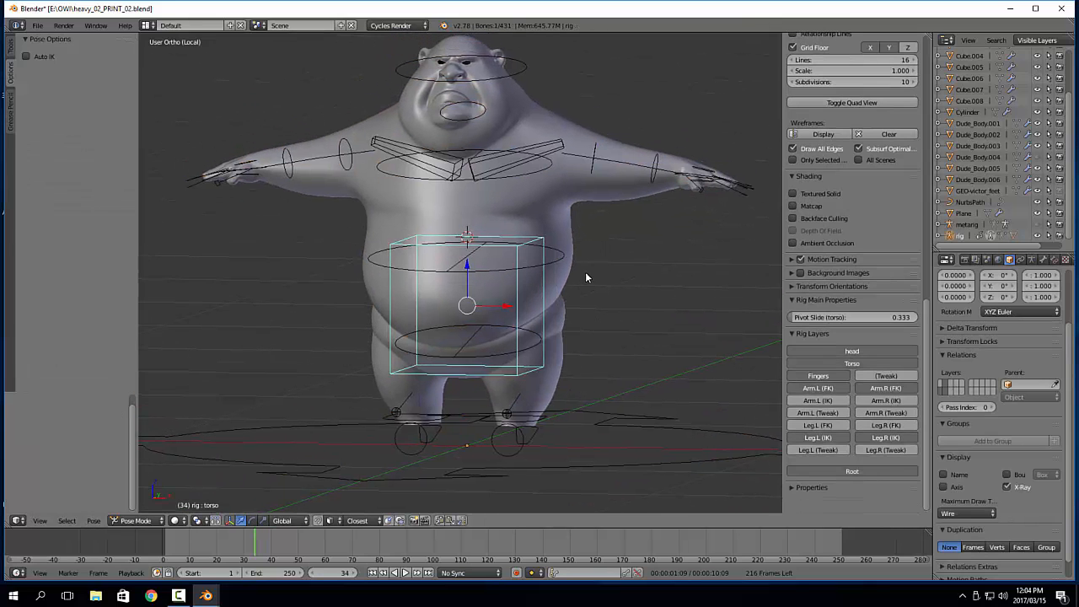
key("g")
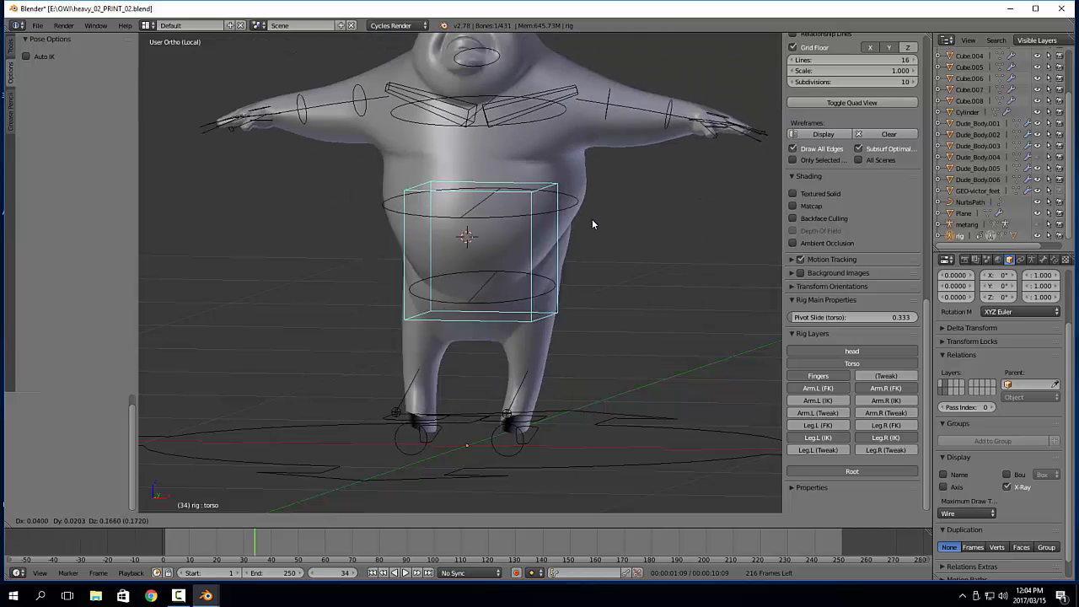
right_click(596, 222)
mouse_move(607, 211)
middle_mouse_down()
mouse_move(630, 212)
mouse_move(620, 191)
mouse_move(614, 213)
middle_mouse_up()
Test the left shoulder's deformation by rotating the upper_arm.fk.L control downward in front view
right_click(595, 164)
key("e")
key("KP_1")
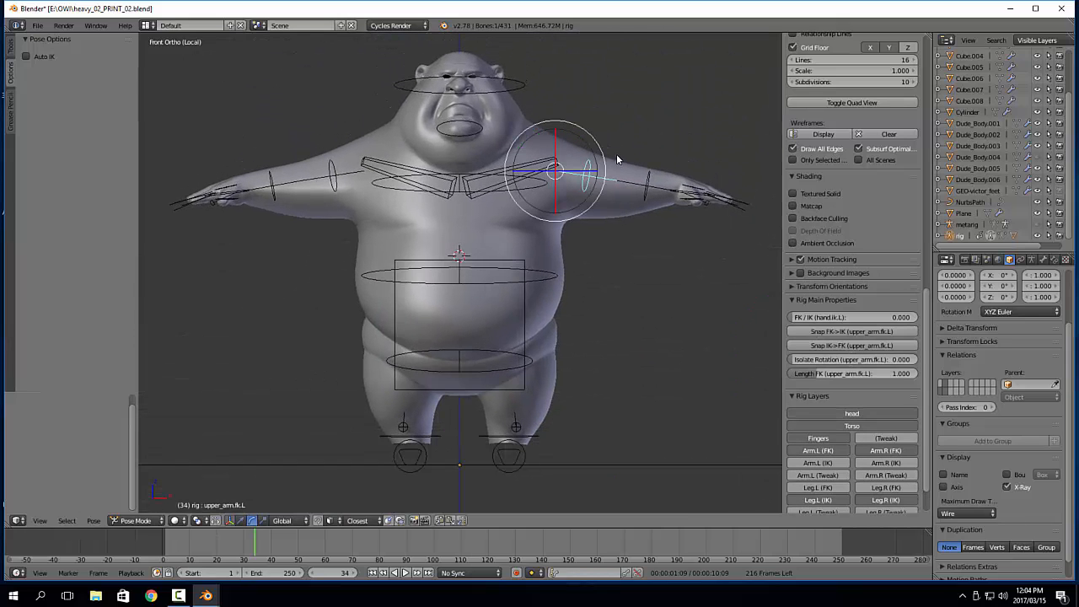
key("r")
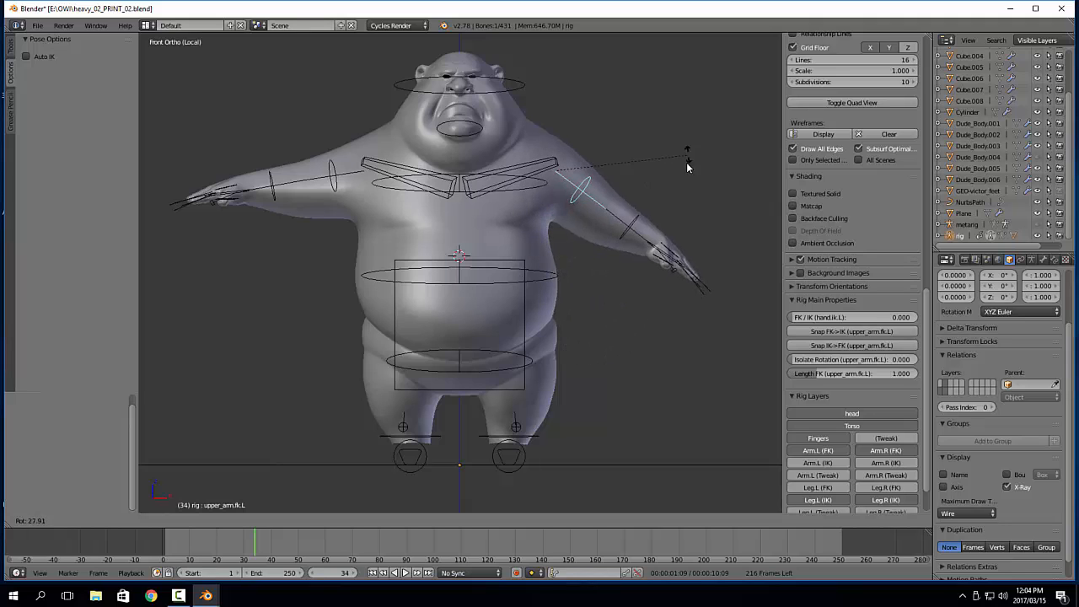
right_click(679, 190)
right_click(651, 184)
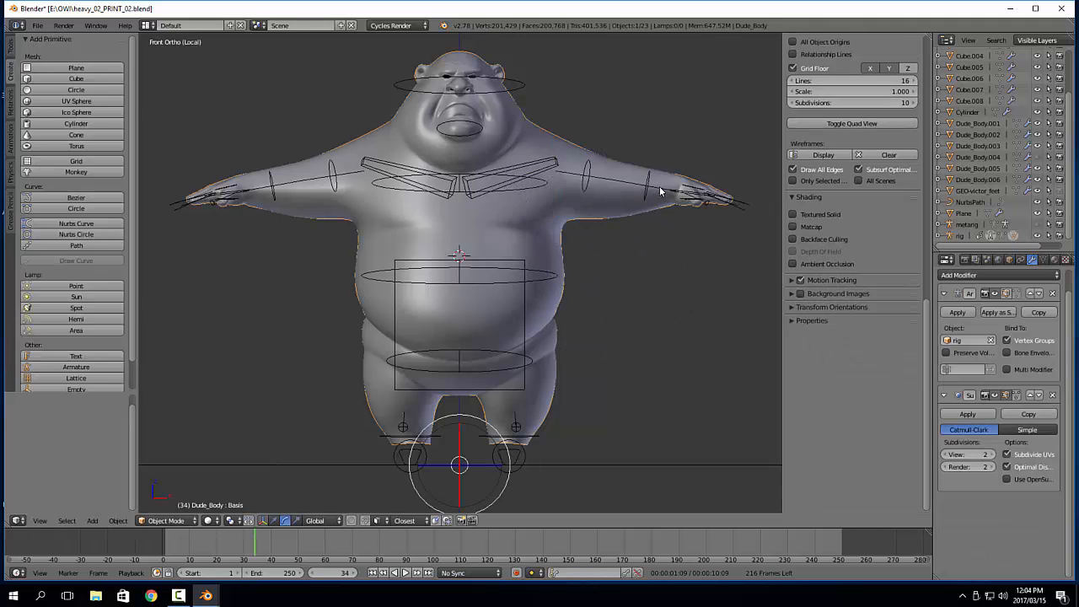
Set the transform orientation to Local and rotate the forearm.fk.L control about 67° around its local X axis
middle_click_drag(651, 184, 649, 205)
right_click(650, 204)
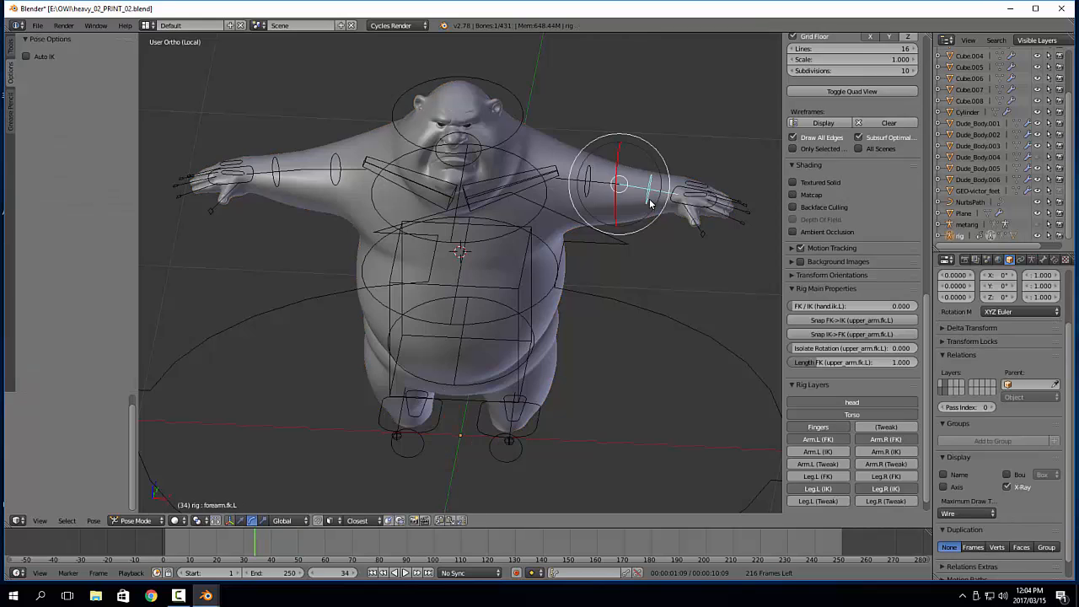
left_click(356, 521)
left_click(287, 519)
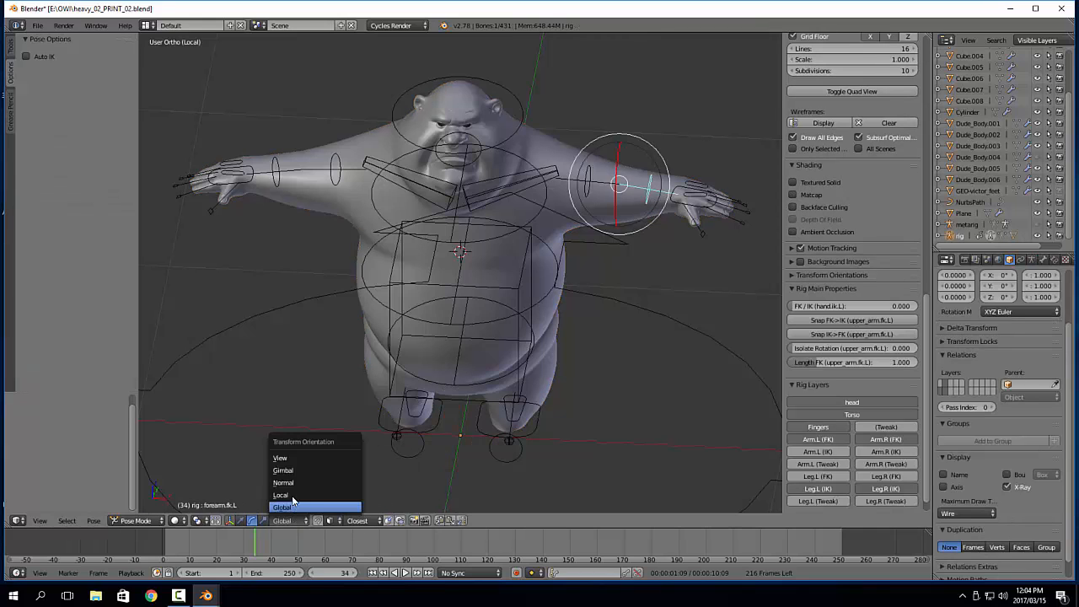
left_click(295, 506)
left_click_drag(645, 206, 622, 228)
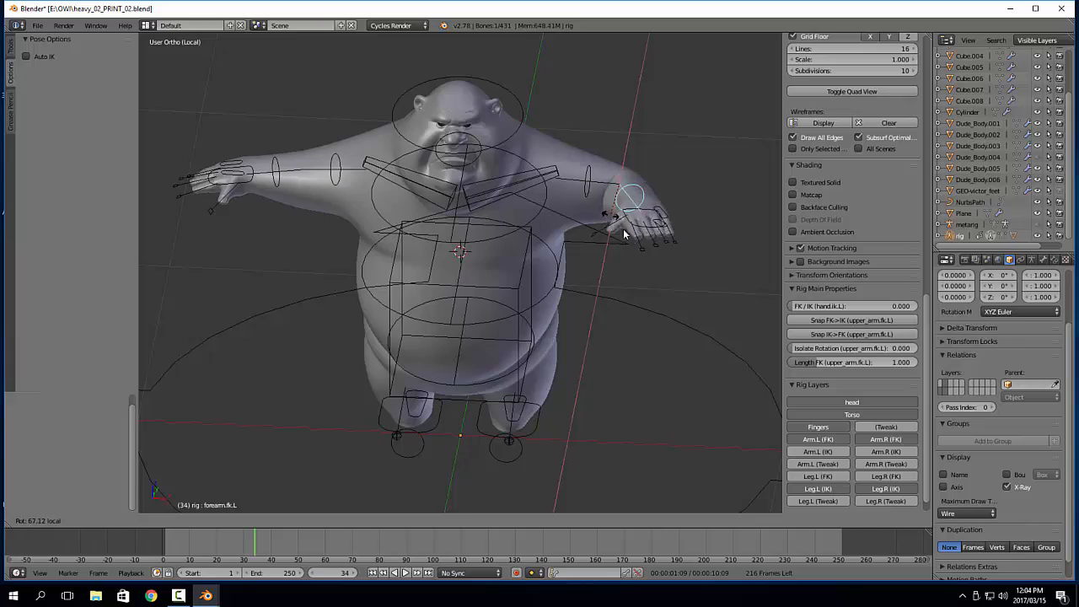
middle_click_drag(621, 228, 486, 341)
Select the left thumb and all four left finger controls and scale them to 0.884 to curl the fingers
key("a")
right_click(668, 223)
scroll(680, 221, "up", 4)
right_click(491, 342)
right_click(601, 366, "shift")
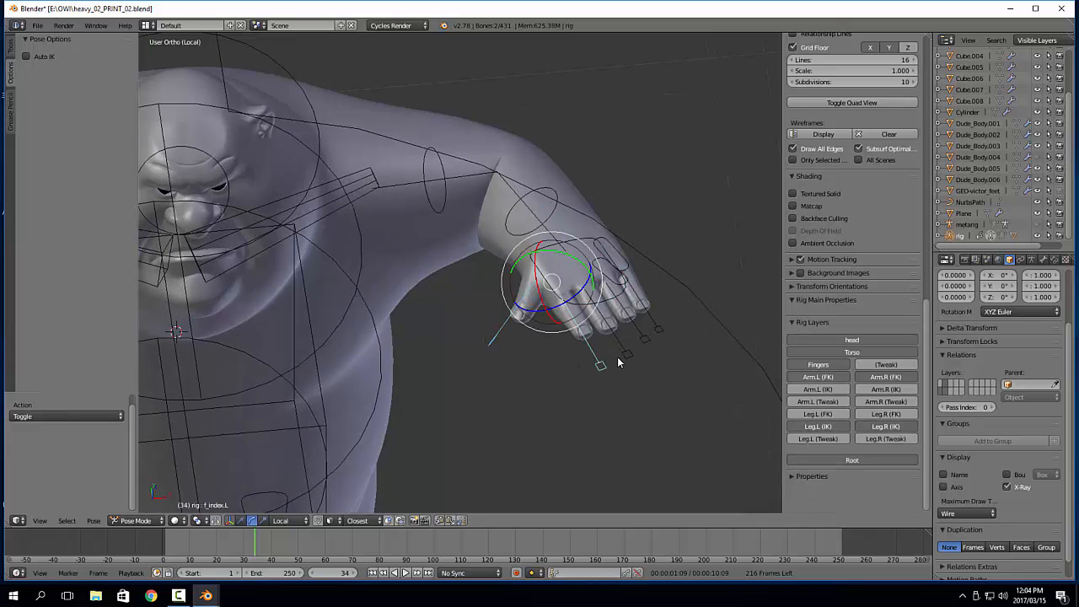
right_click(628, 355, "shift")
right_click(647, 340, "shift")
right_click(662, 332, "shift")
scroll(666, 339, "up", 2)
middle_click_drag(671, 339, 574, 334, "shift")
key("s")
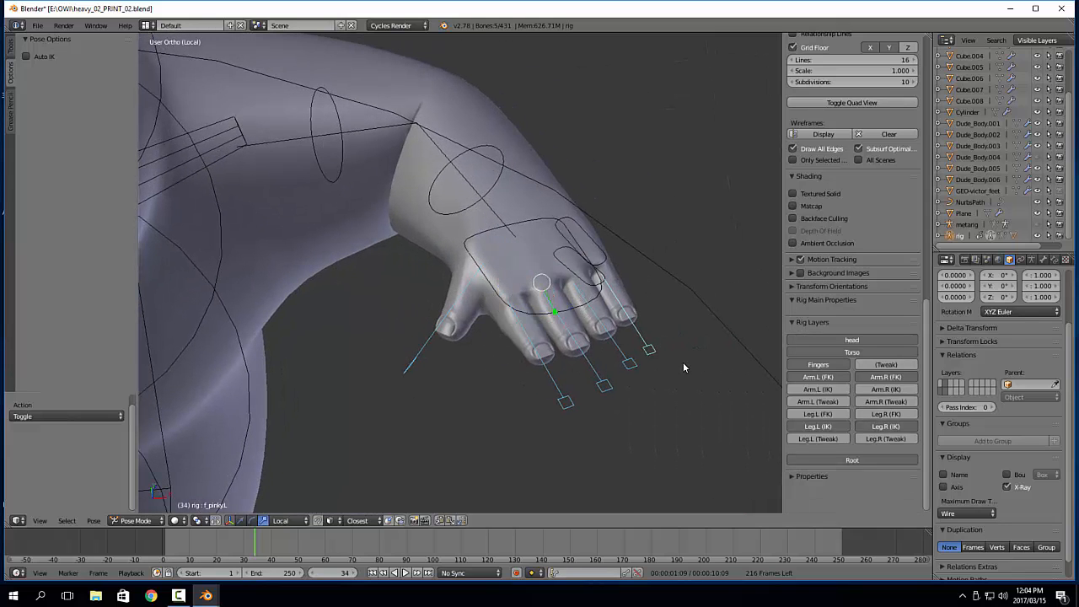
left_click(661, 357)
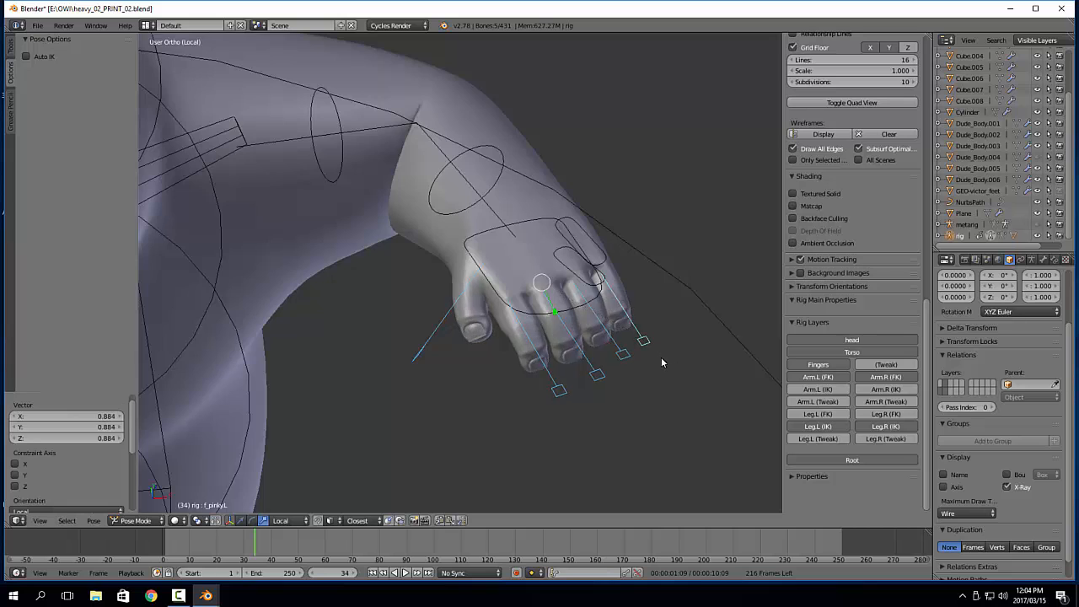
Rotate the selected left thumb and finger controls around their local X axes
middle_click_drag(661, 357, 676, 309)
key("r")
key("x")
key("x")
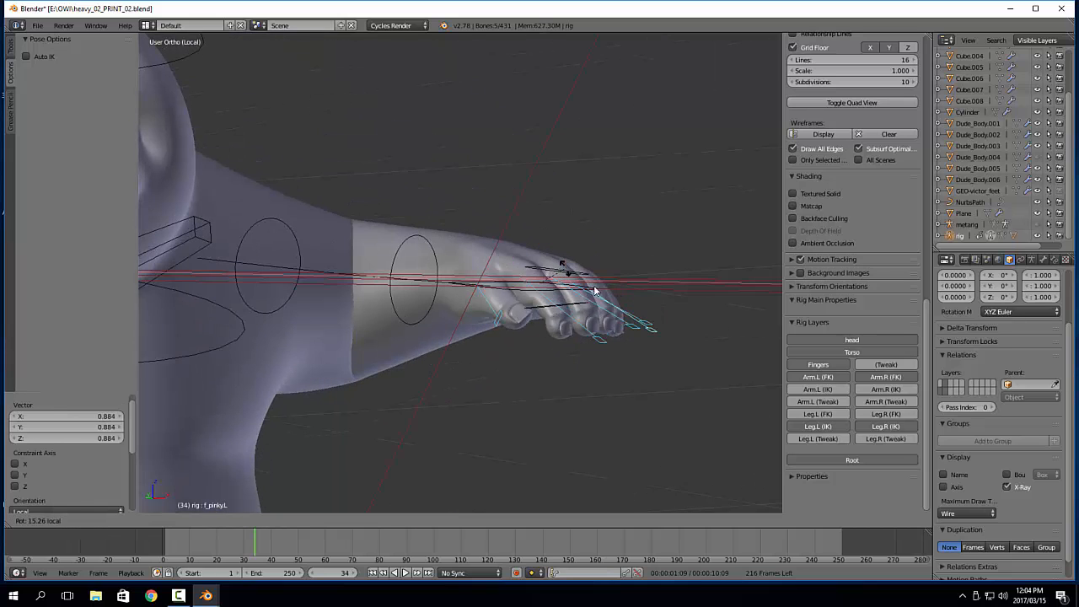
left_click(569, 270)
Adjust the left hand's pose by rotating its controls around their local Y and X axes
middle_click_drag(569, 270, 600, 291)
key("r")
key("y")
key("y")
left_click(545, 278)
right_click(611, 283)
key("r")
key("x")
key("x")
left_click(582, 267)
Scale the thumb.L control to about 1.05
right_click(588, 282)
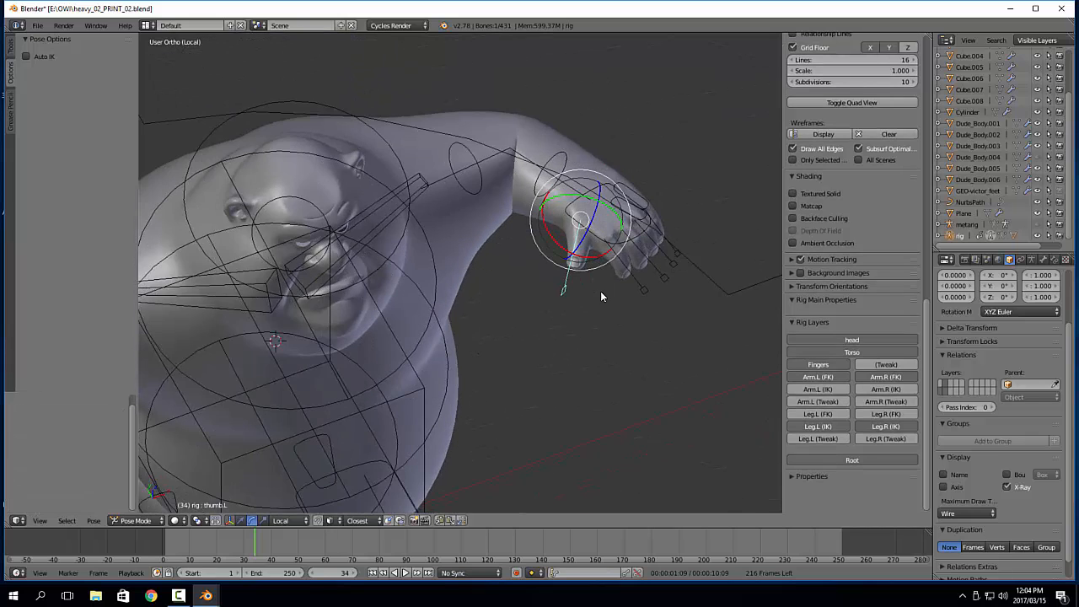
scroll(608, 302, "up", 3)
key("s")
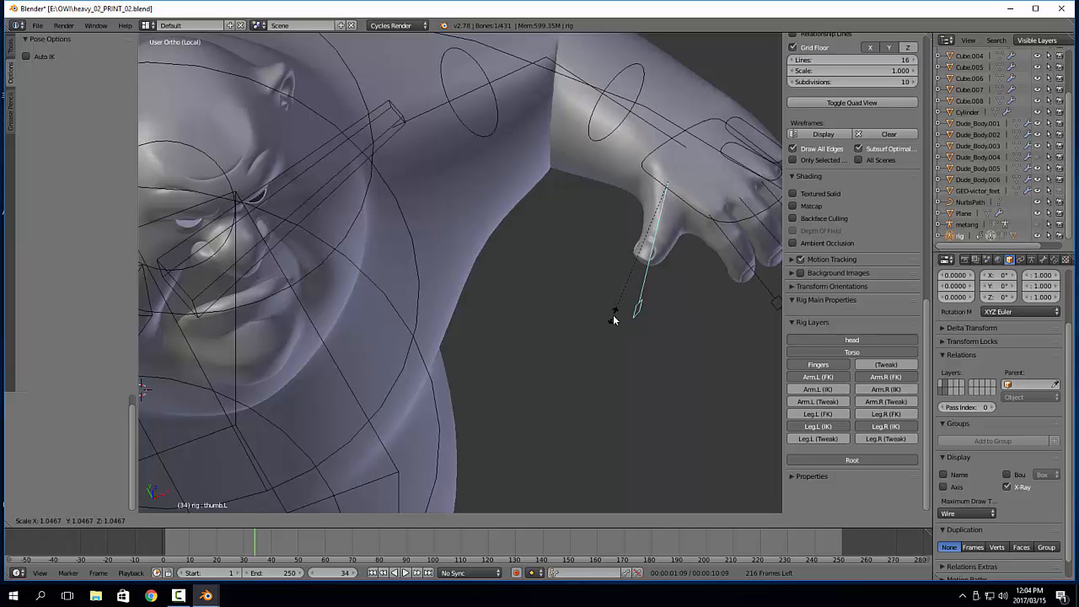
left_click(613, 320)
scroll(602, 330, "down", 2)
middle_click_drag(600, 334, 555, 242)
Test the head's deformation by rotating the head control
right_click(505, 241)
key("e")
left_click_drag(449, 234, 514, 205)
right_click(520, 114)
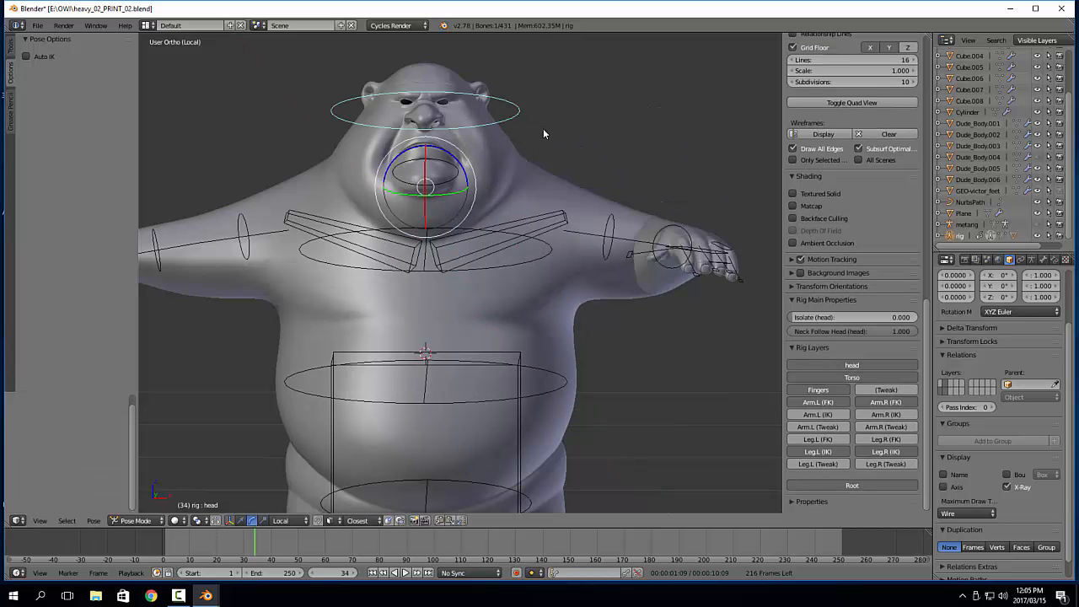
key("r")
right_click(520, 129)
Test the neck control with a free rotation and rotate it around its local X axis
middle_click_drag(524, 182, 467, 164)
right_click(464, 178)
right_click(466, 162)
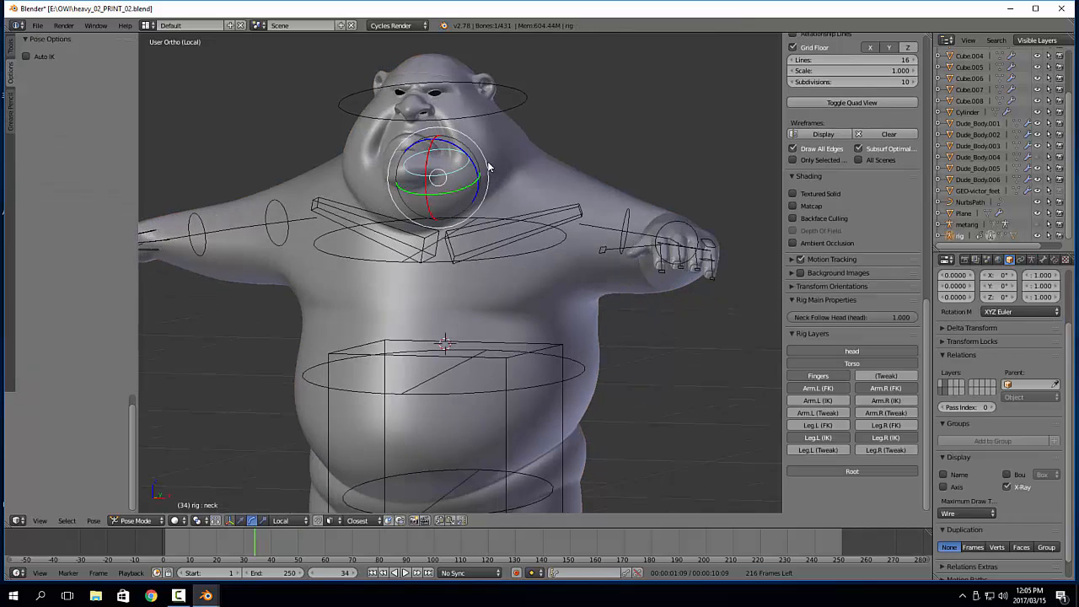
key("r")
right_click(568, 209)
middle_click_drag(560, 210, 486, 272)
key("r")
key("x")
key("x")
left_click(404, 168)
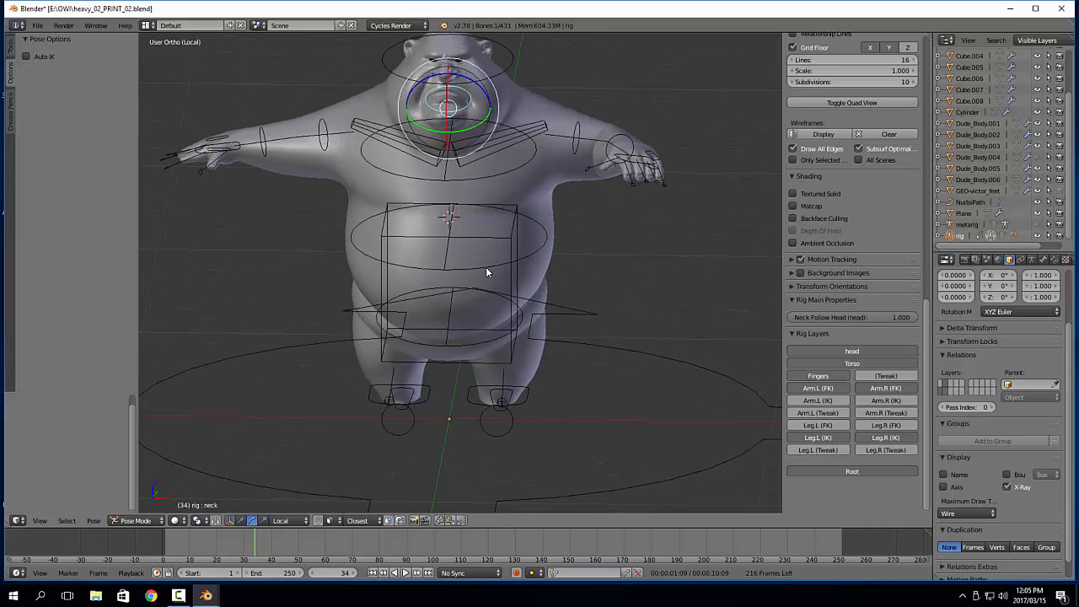
Test the torso's deformation by rotating the spine, chest and hips controls one after another
right_click(494, 258)
key("r")
right_click(551, 175)
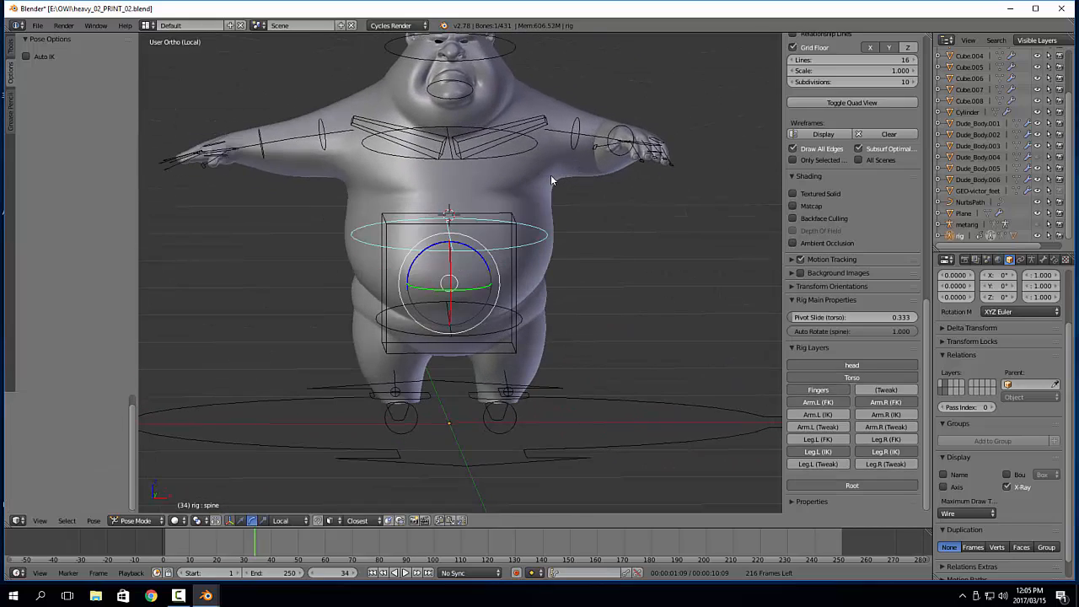
right_click(525, 152)
key("r")
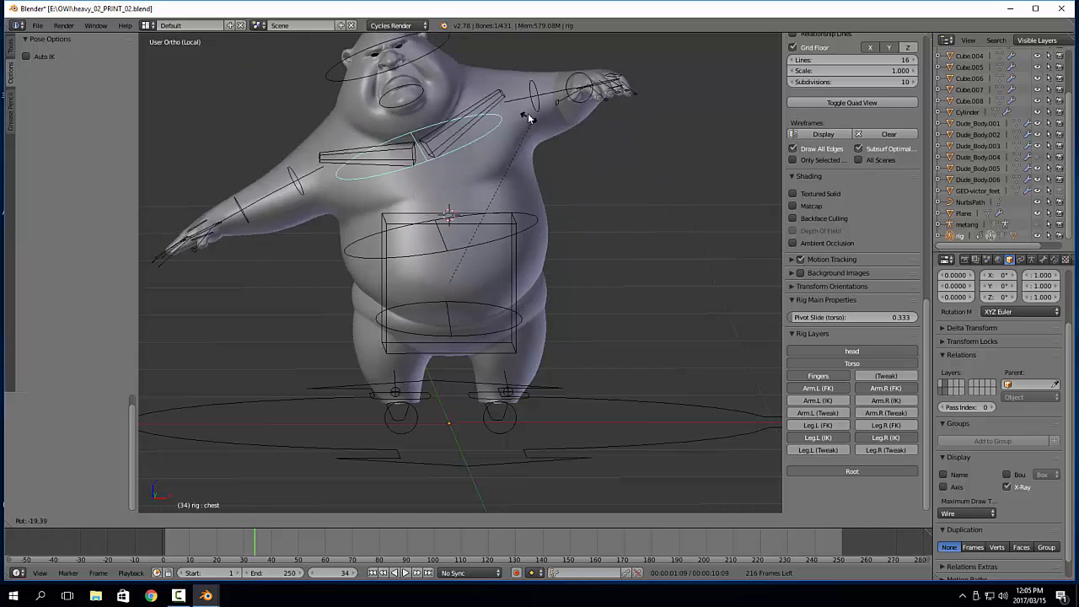
right_click(527, 154)
key("r")
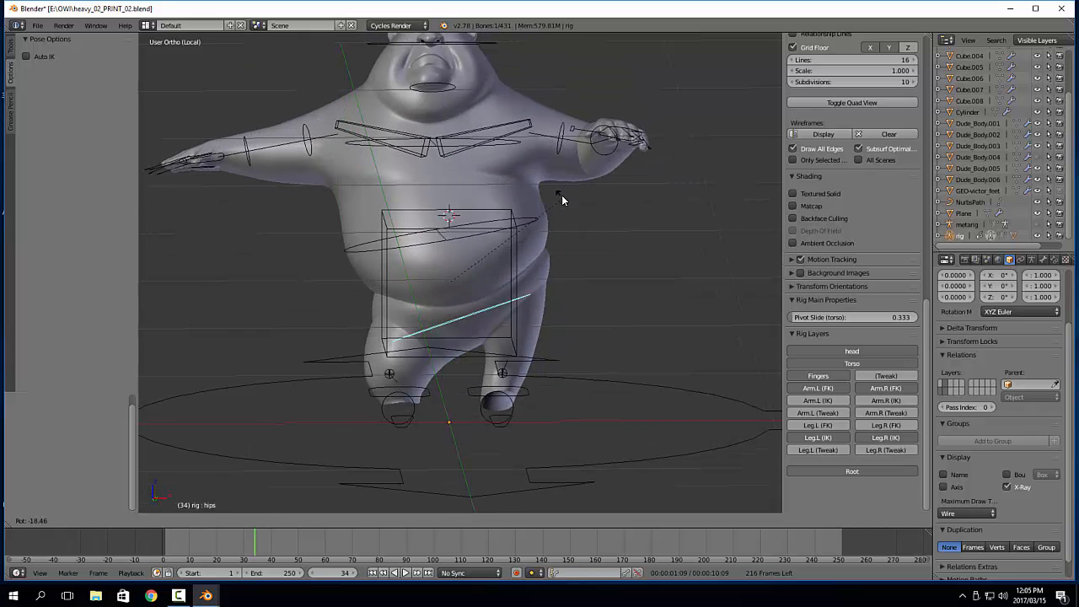
right_click(580, 276)
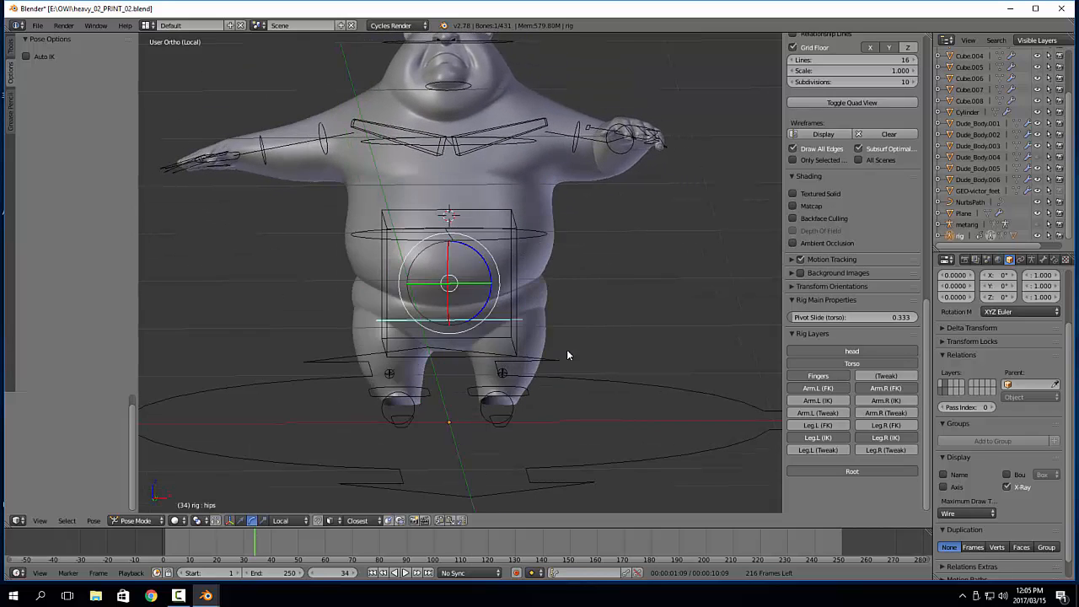
Test the left leg's deformation by moving the foot.ik.L control freely
right_click(527, 397)
middle_click_drag(526, 397, 518, 349)
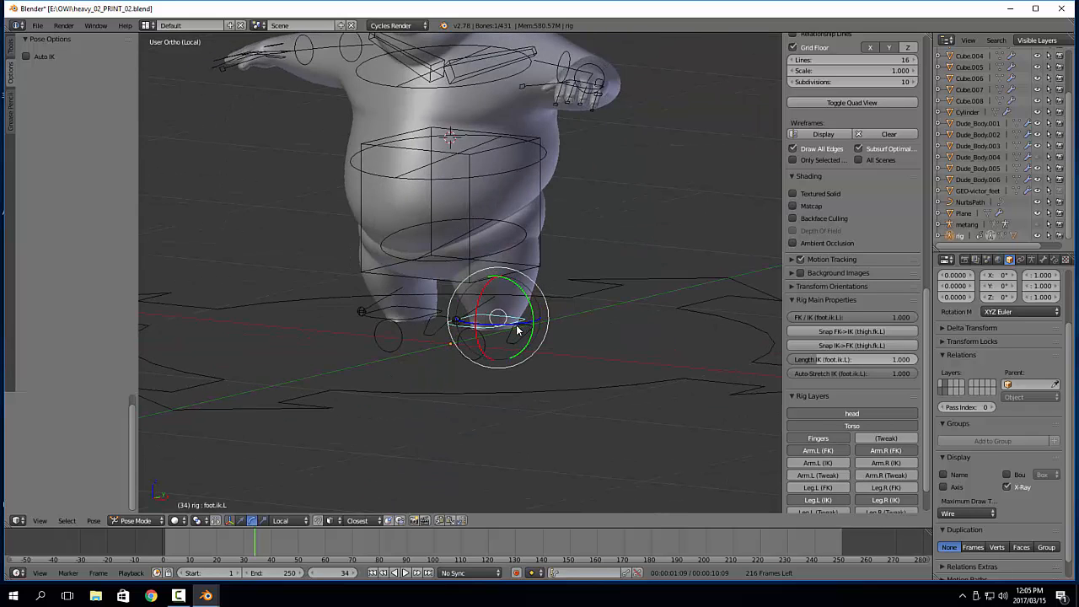
scroll(518, 349, "up", 3)
key("g")
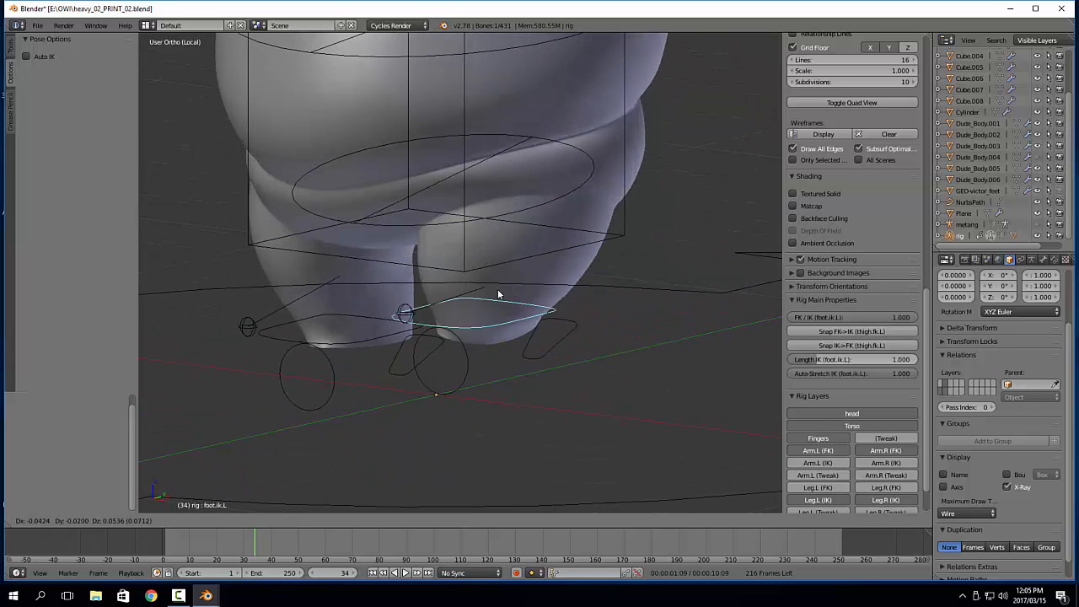
right_click(563, 325)
middle_click_drag(570, 324, 516, 295)
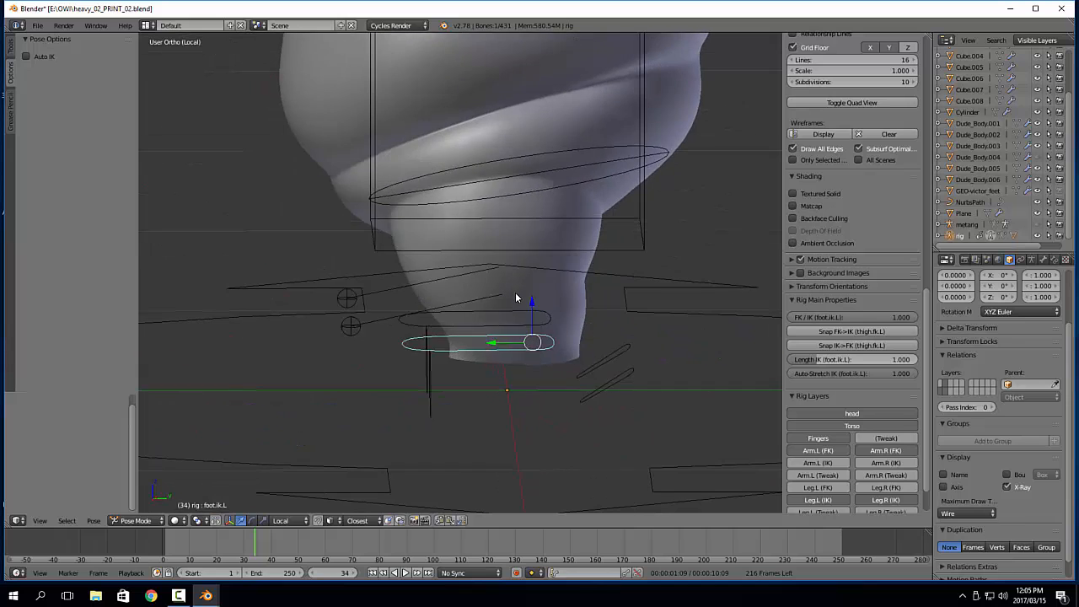
key("g")
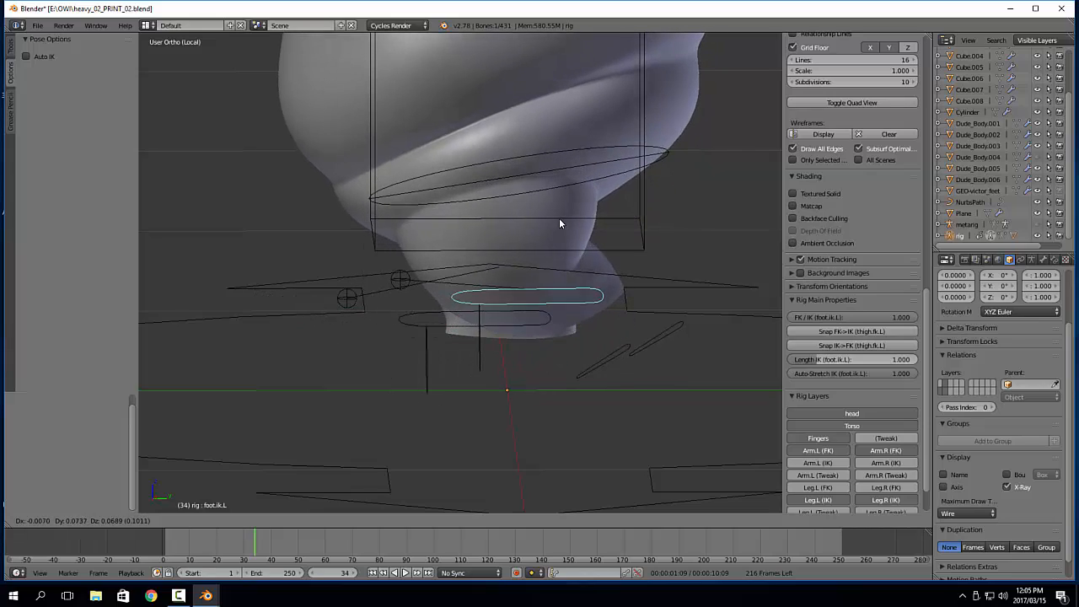
right_click(561, 221)
Clear the location and rotation of all the rig's pose controls, and leave them deselected
middle_click_drag(577, 243, 492, 259)
scroll(492, 263, "down", 3)
middle_click_drag(629, 296, 586, 224)
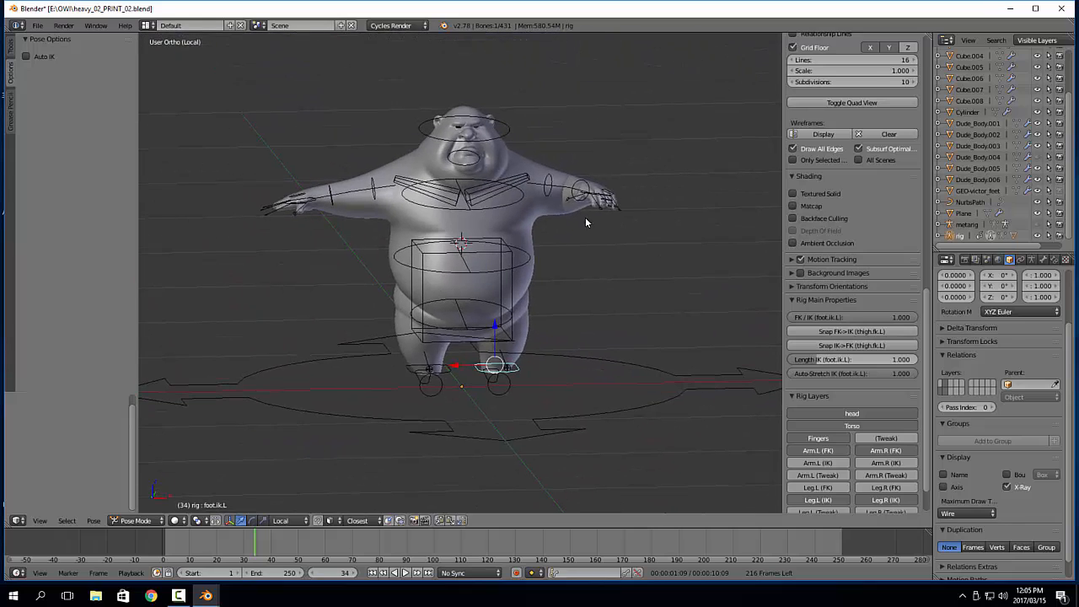
key("a")
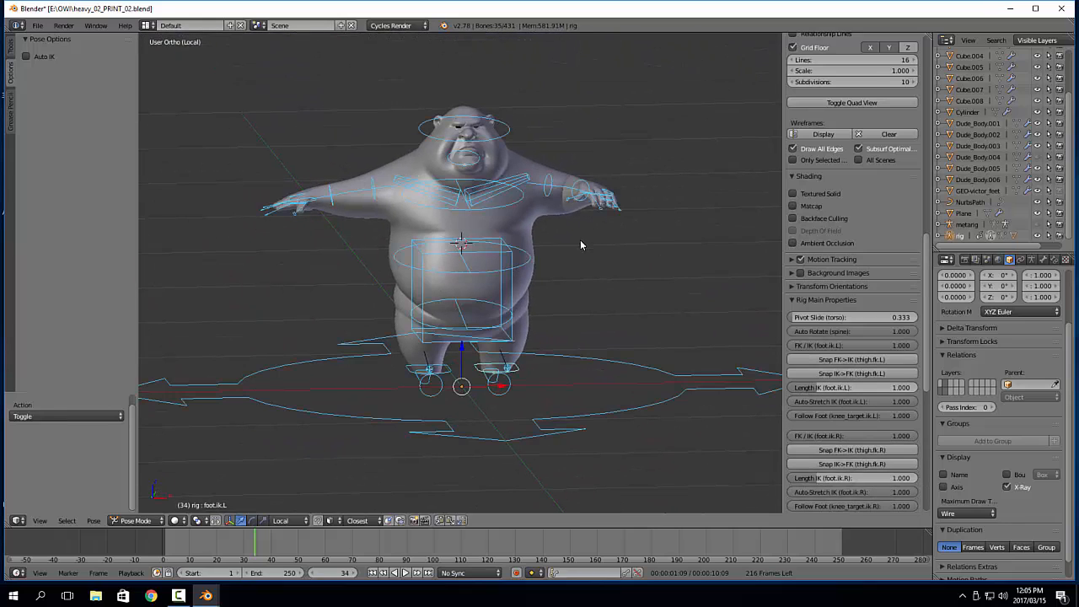
key("alt+g")
key("alt+r")
middle_click_drag(581, 240, 545, 256)
key("a")
scroll(545, 256, "up", 5)
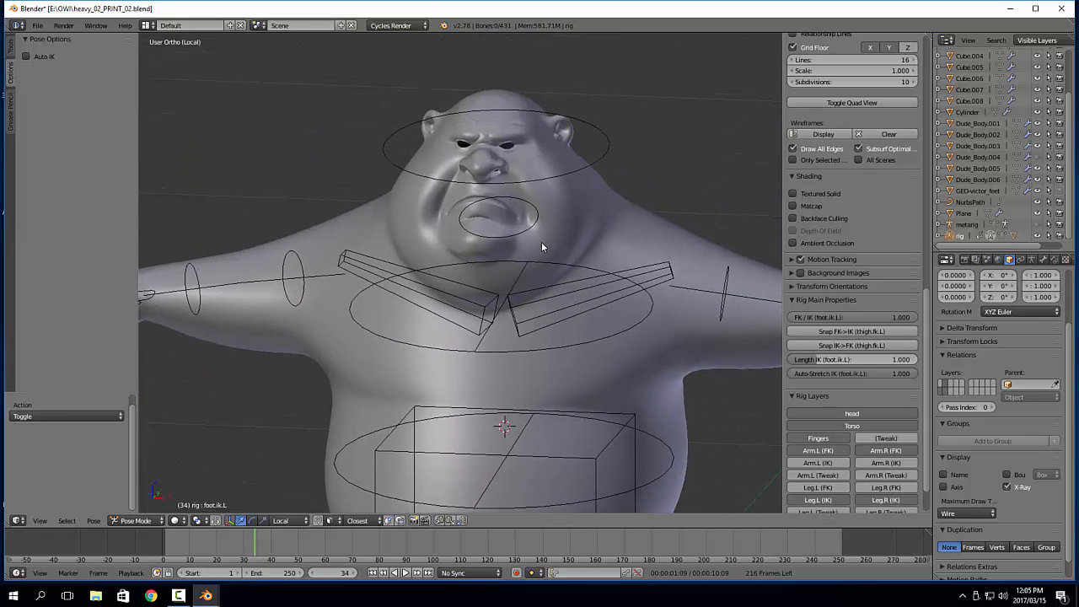
Exit local view to bring back the character's clothing and accessories around the rig
key("KP_Divide")
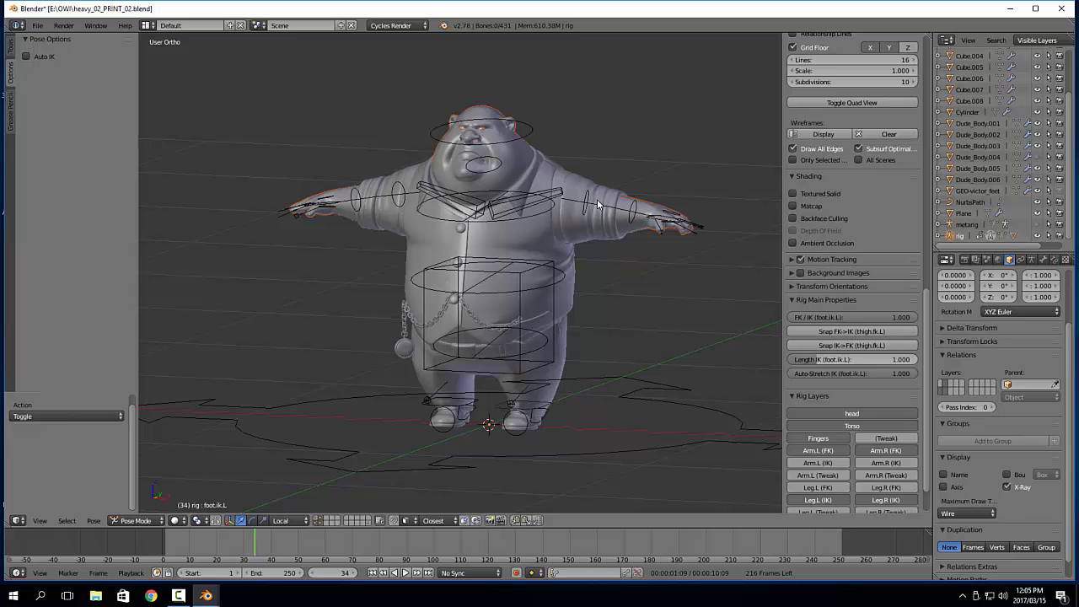
middle_click_drag(561, 195, 565, 267, "shift")
scroll(565, 266, "up", 6)
middle_click_drag(518, 175, 520, 326, "shift")
scroll(519, 326, "up", 2)
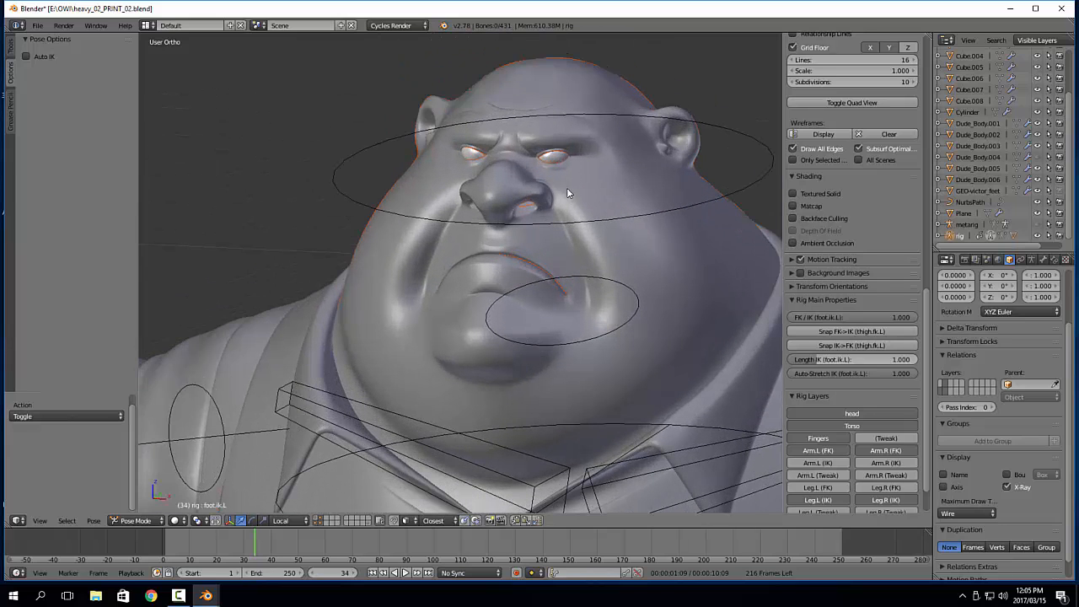
Select the eye mesh and examine how the eyes sit in the head from the right-side and front views
right_click(564, 162)
middle_click_drag(567, 175, 459, 216, "shift")
scroll(457, 217, "up", 3)
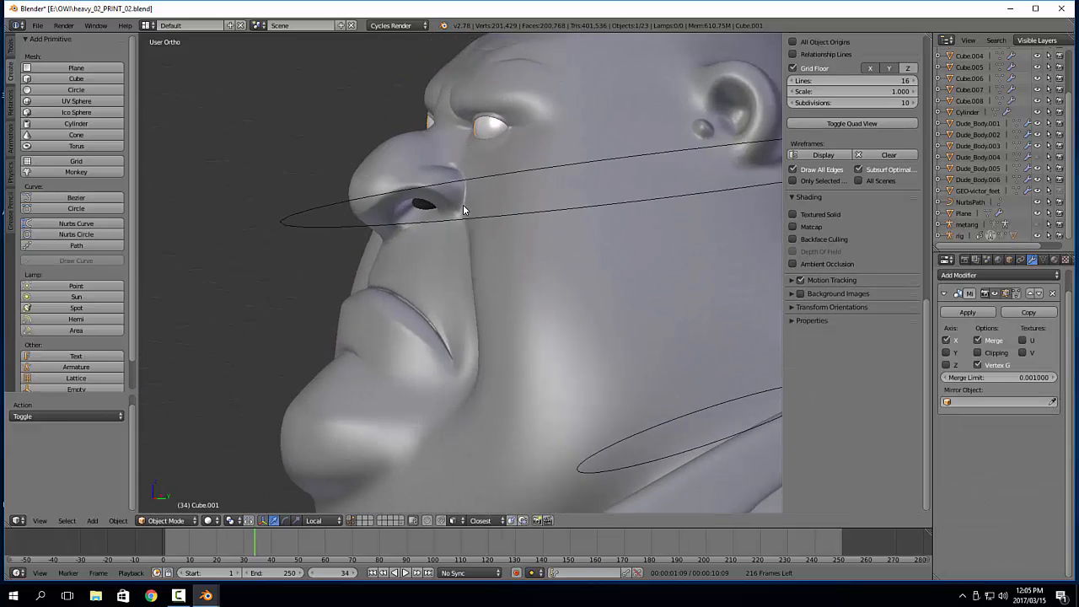
key("KP_3")
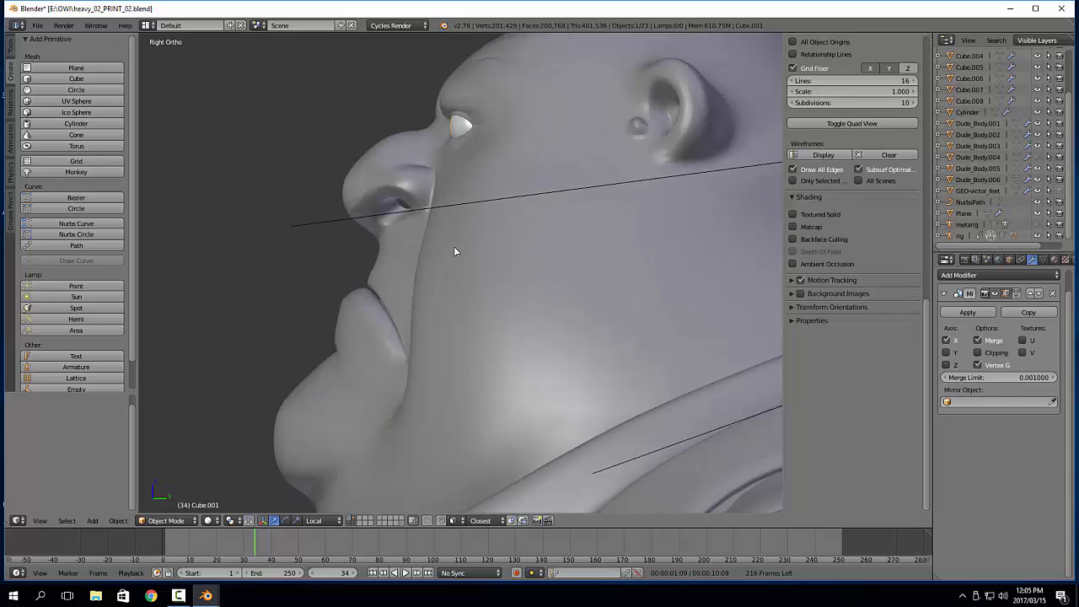
scroll(403, 319, "down", 3)
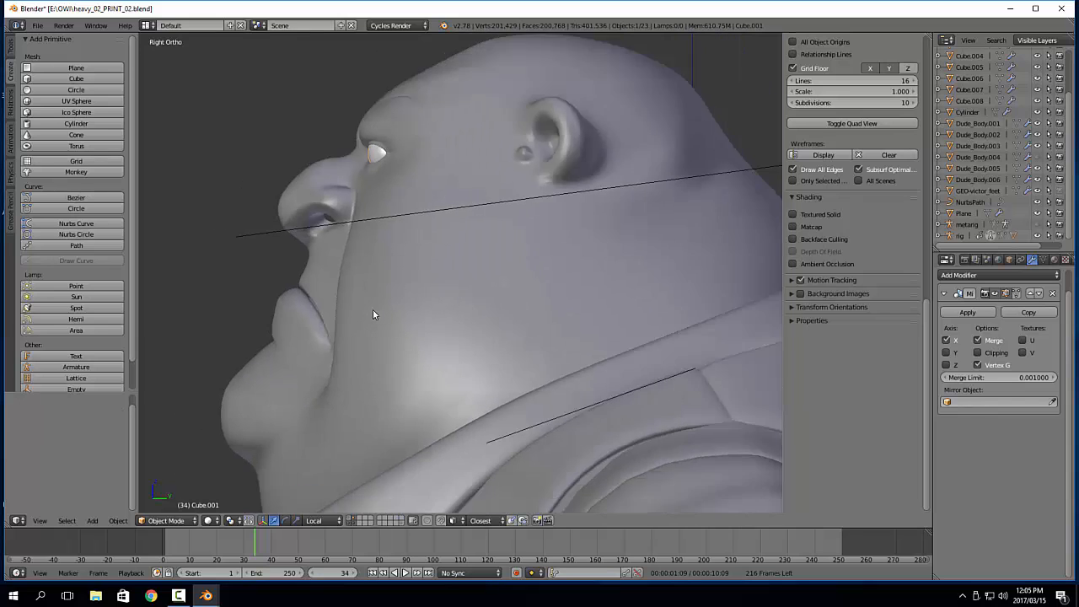
middle_click_drag(372, 312, 474, 329)
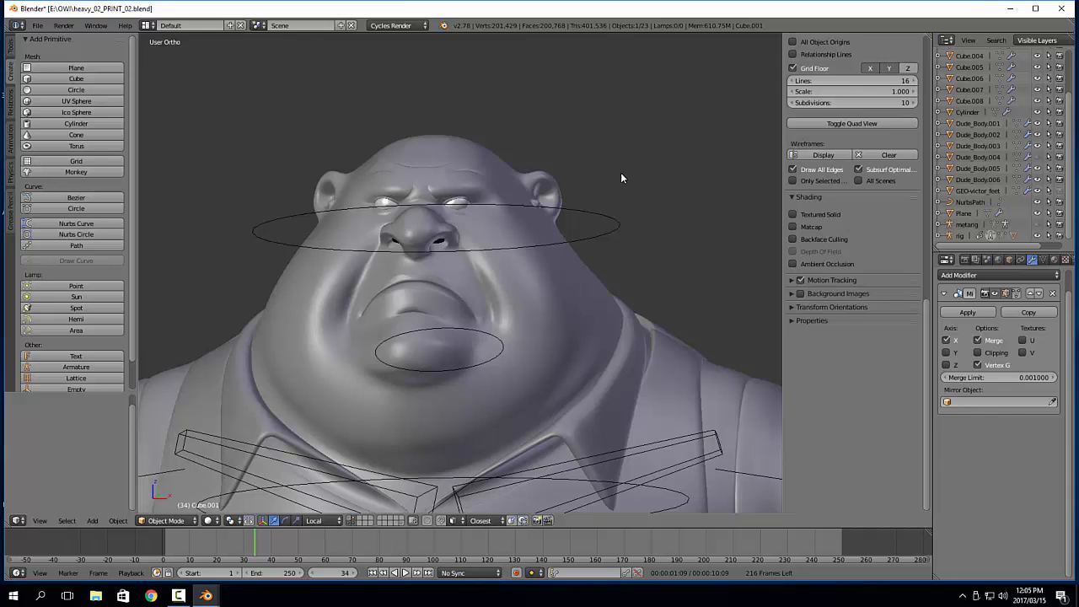
Select the rig's head control and switch the armature to Edit Mode in the right orthographic view
right_click(620, 226)
middle_click_drag(635, 266, 652, 247, "shift")
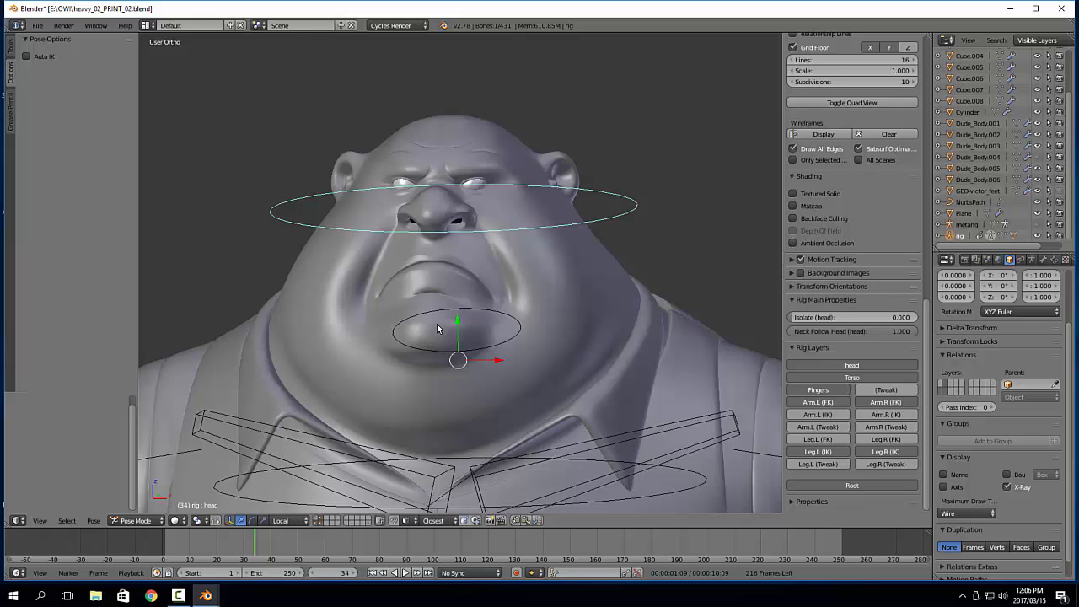
middle_click_drag(563, 290, 571, 260, "shift")
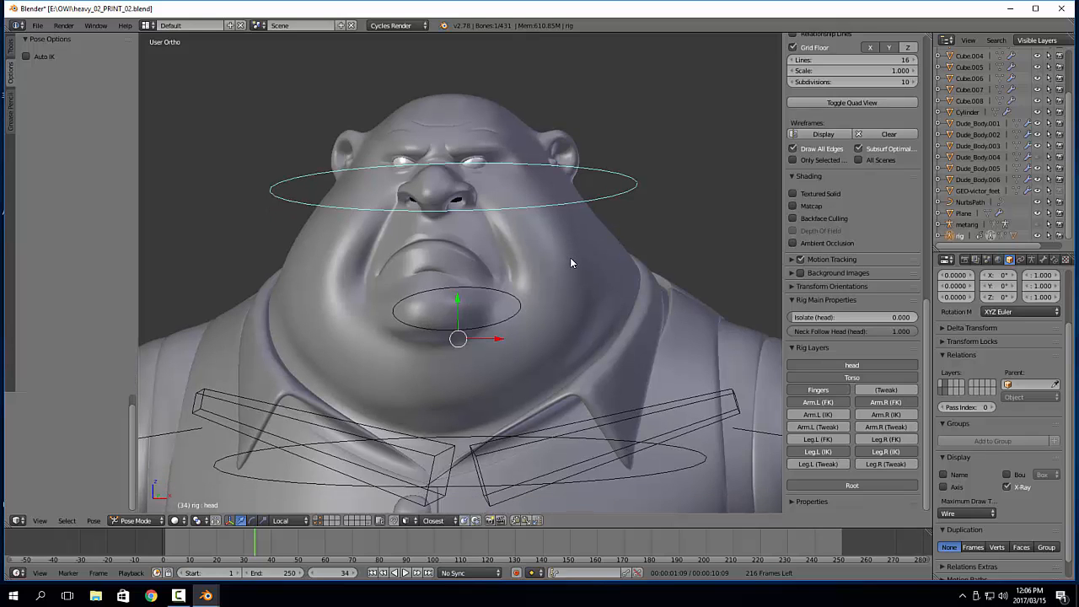
key("KP_3")
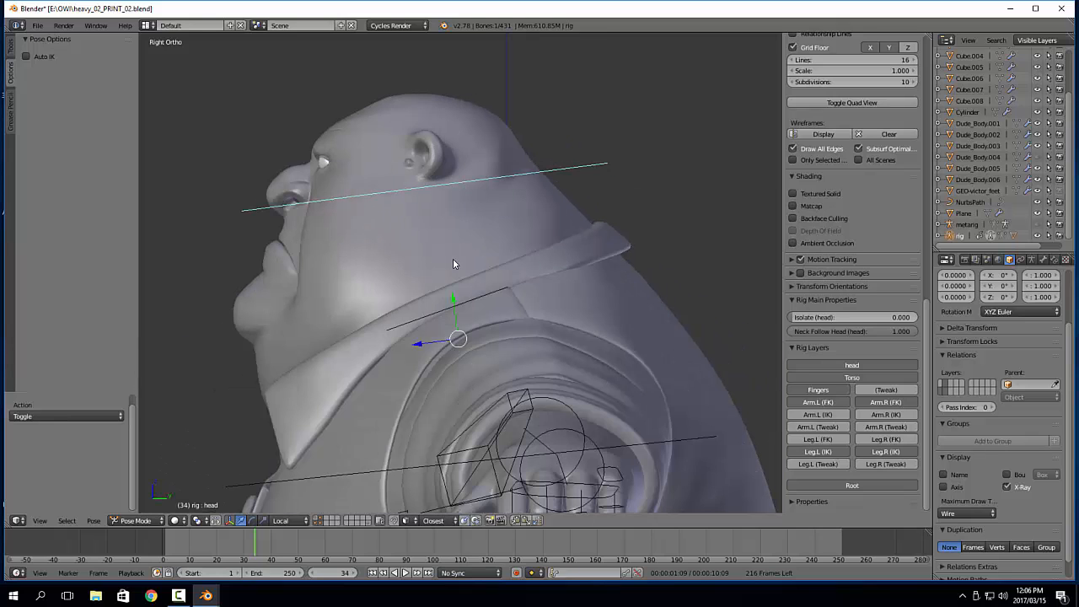
middle_click_drag(453, 260, 576, 223, "shift")
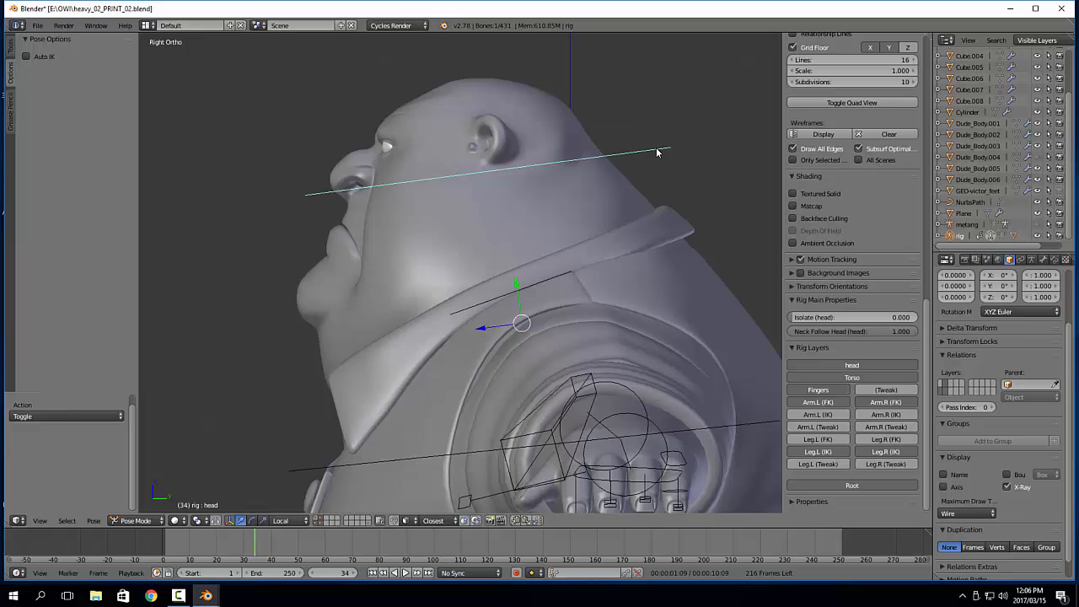
middle_click_drag(657, 156, 664, 169, "shift")
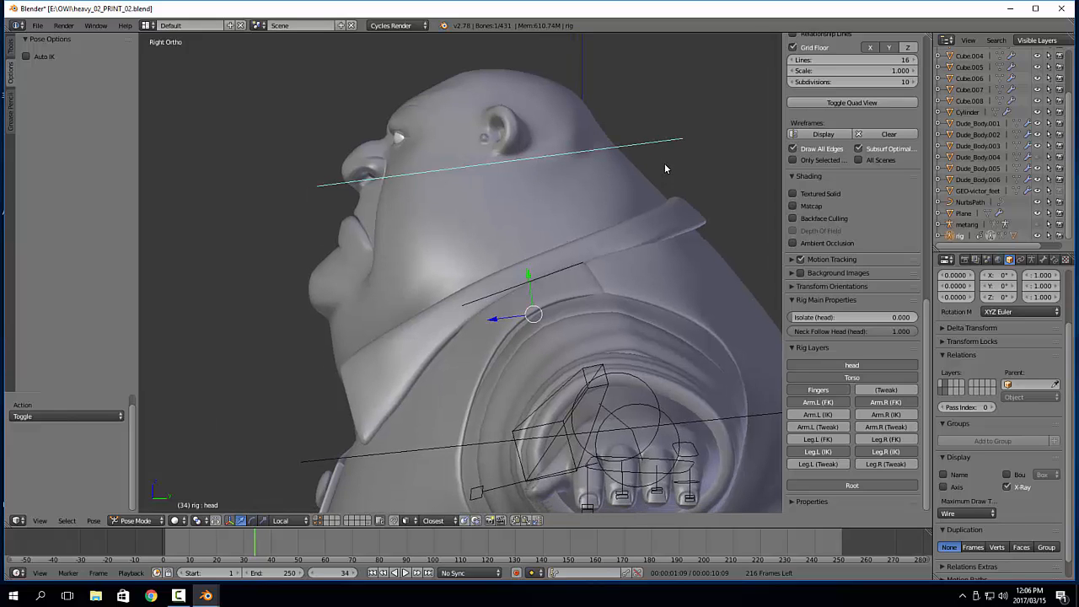
key("Tab")
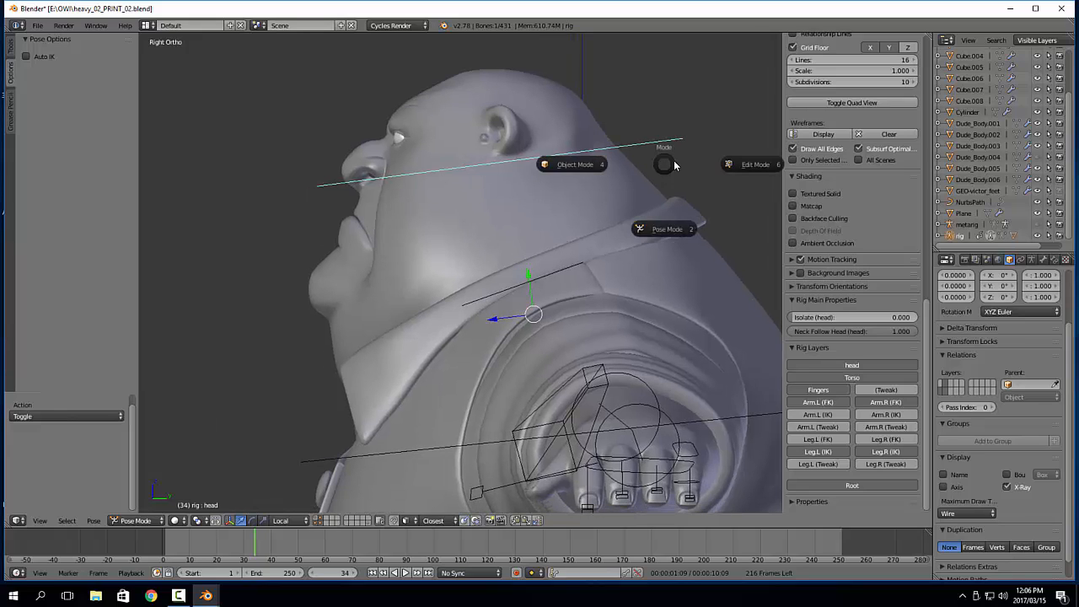
left_click(745, 165)
Show only armature layer index 29 of the rig to isolate the deform bones
scroll(543, 260, "down", 5)
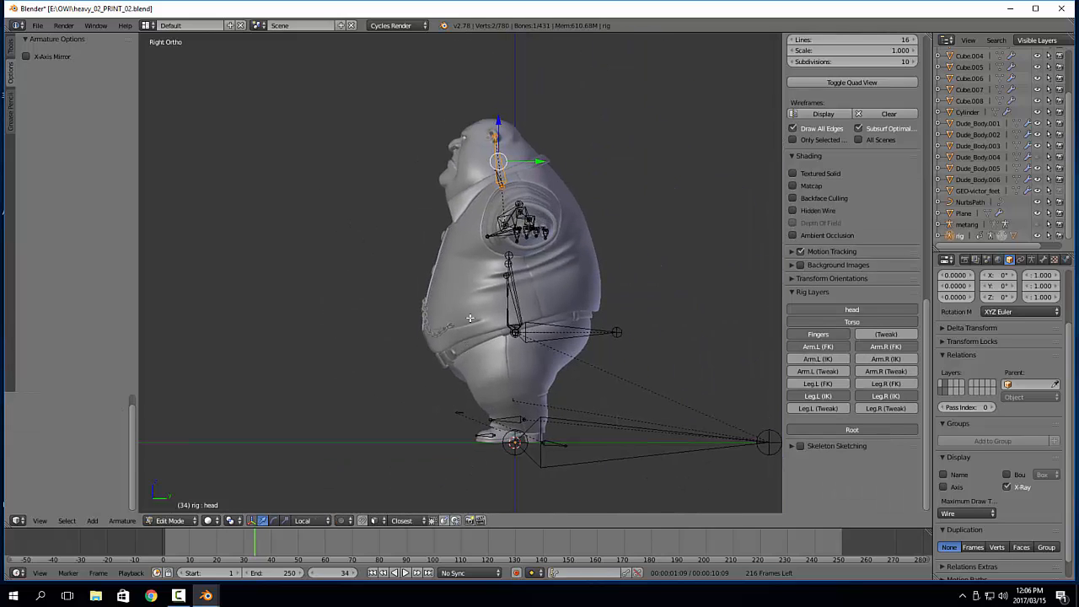
scroll(470, 318, "up", 2)
left_click(1032, 261)
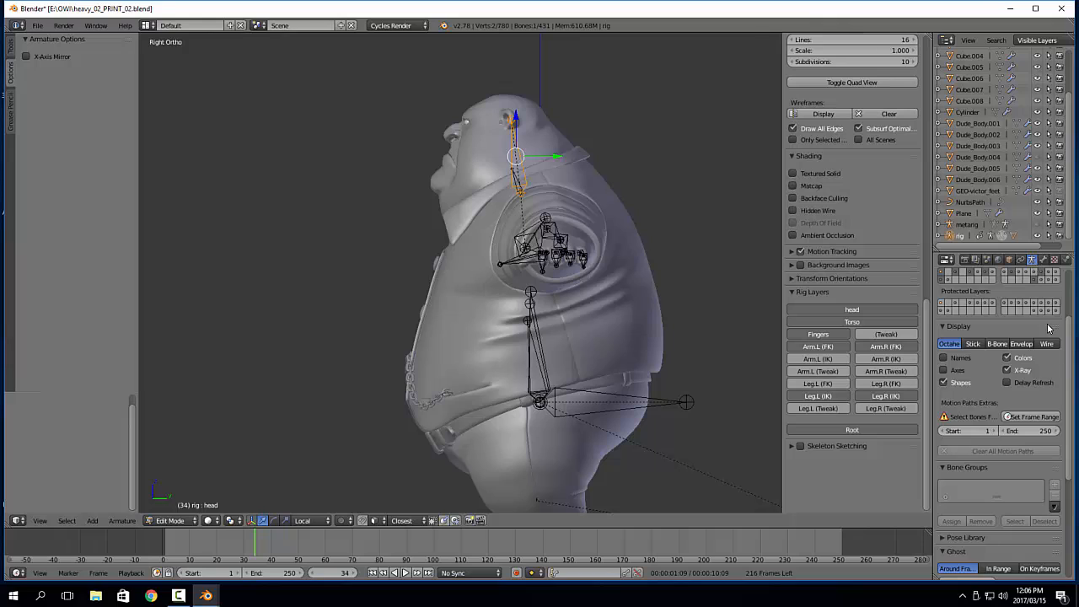
scroll(1049, 328, "up", 2)
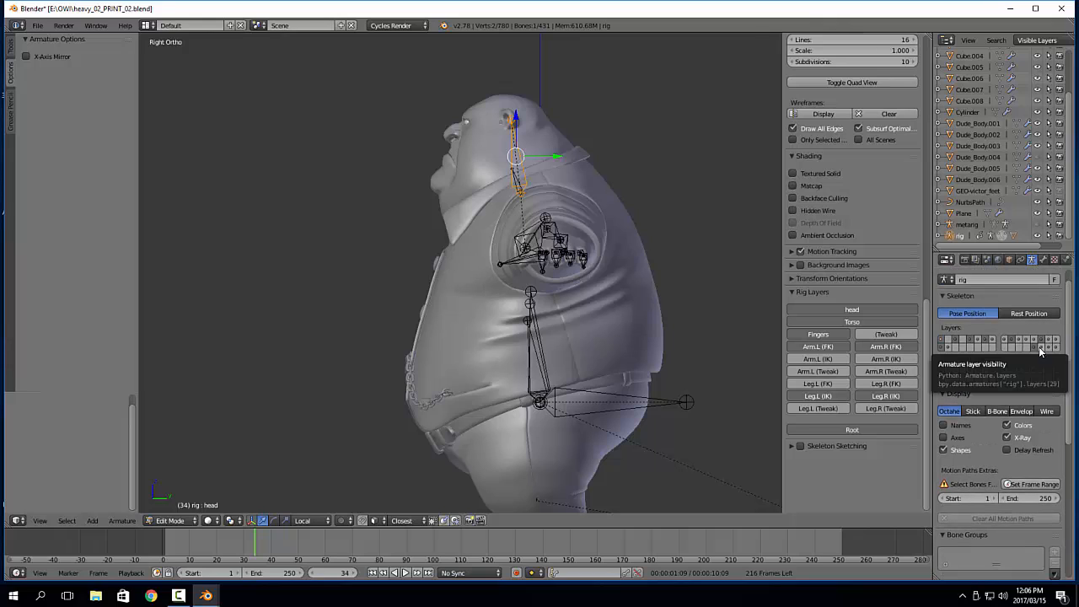
left_click(1040, 348)
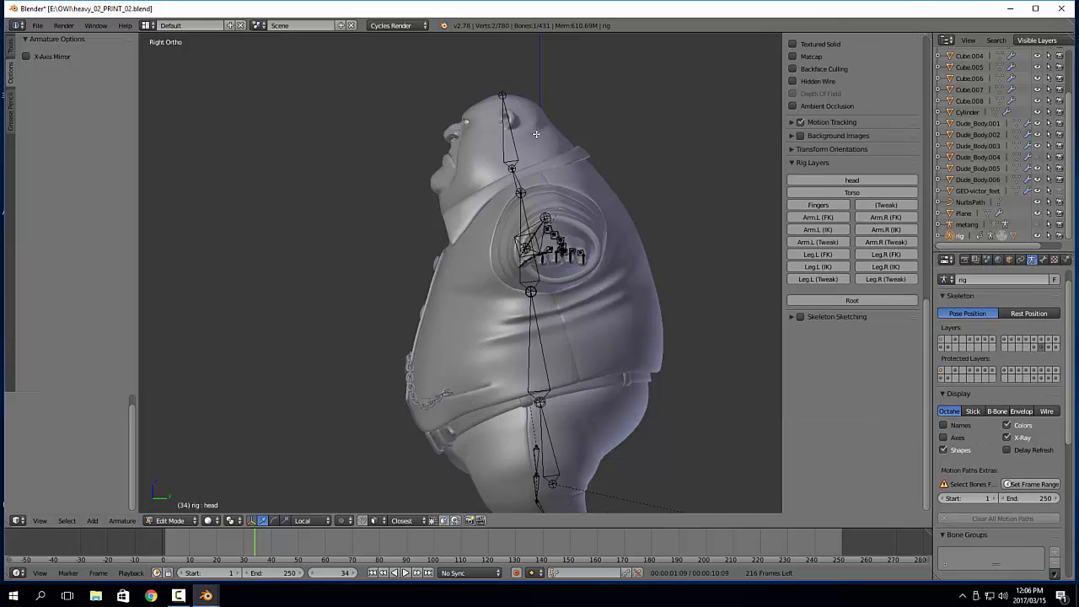
Place the 3D cursor inside the head in side view, in front of the head bone and behind the mouth
middle_click_drag(410, 357, 438, 301)
middle_click_drag(636, 116, 624, 253, "shift")
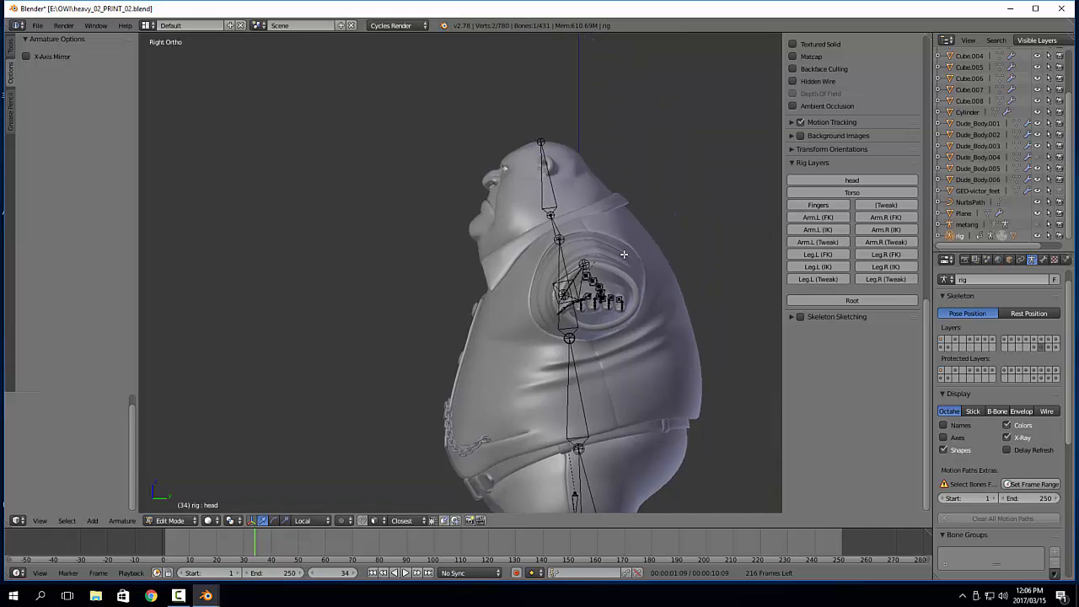
scroll(627, 251, "up", 2)
scroll(413, 219, "down", 6)
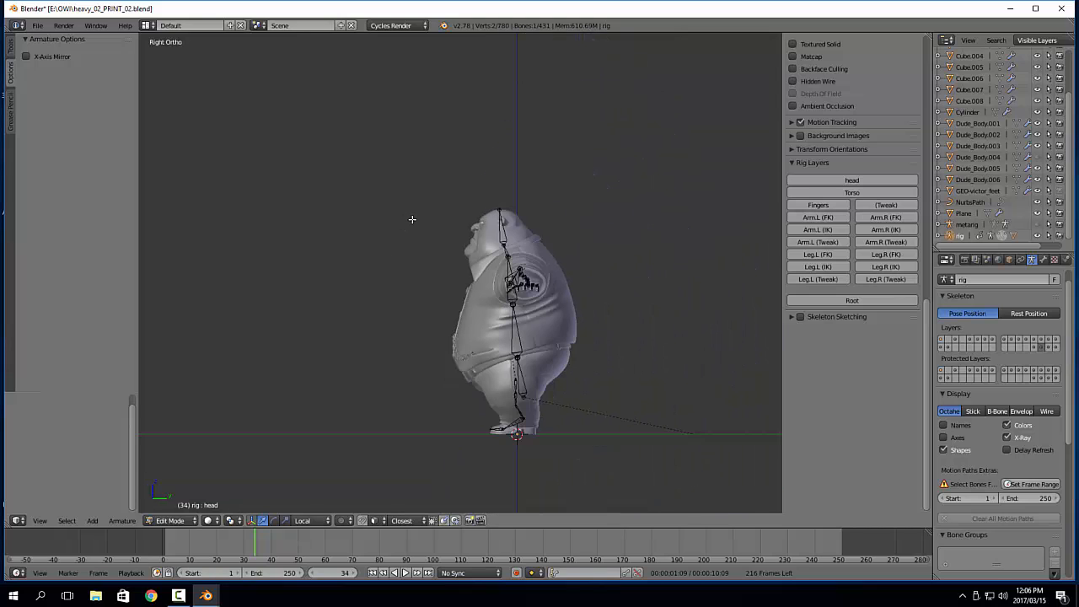
scroll(433, 236, "up", 1)
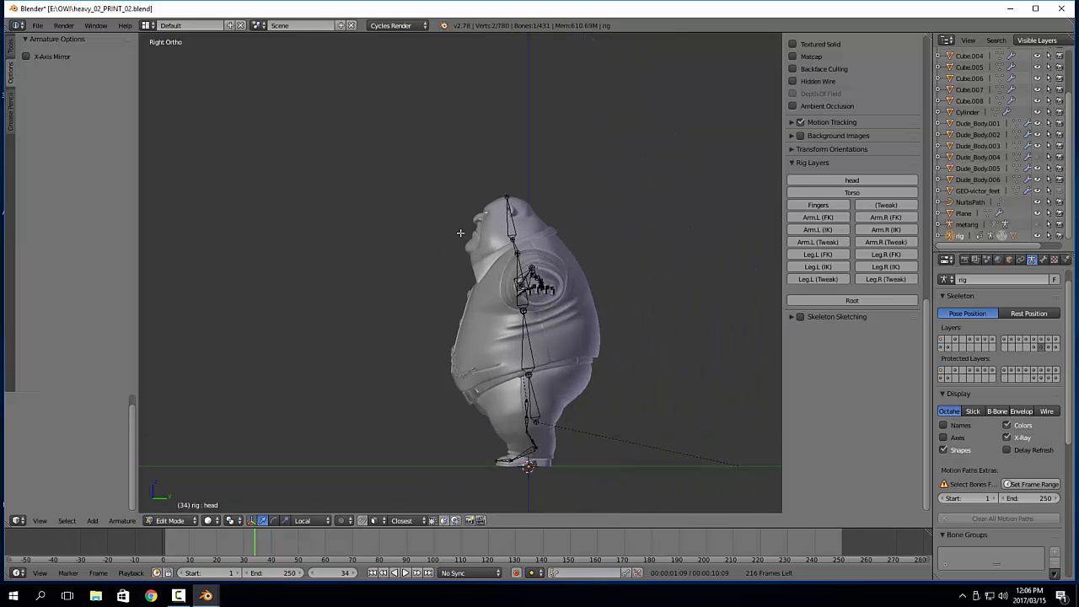
left_click(460, 234)
scroll(458, 255, "up", 5)
left_click(546, 174)
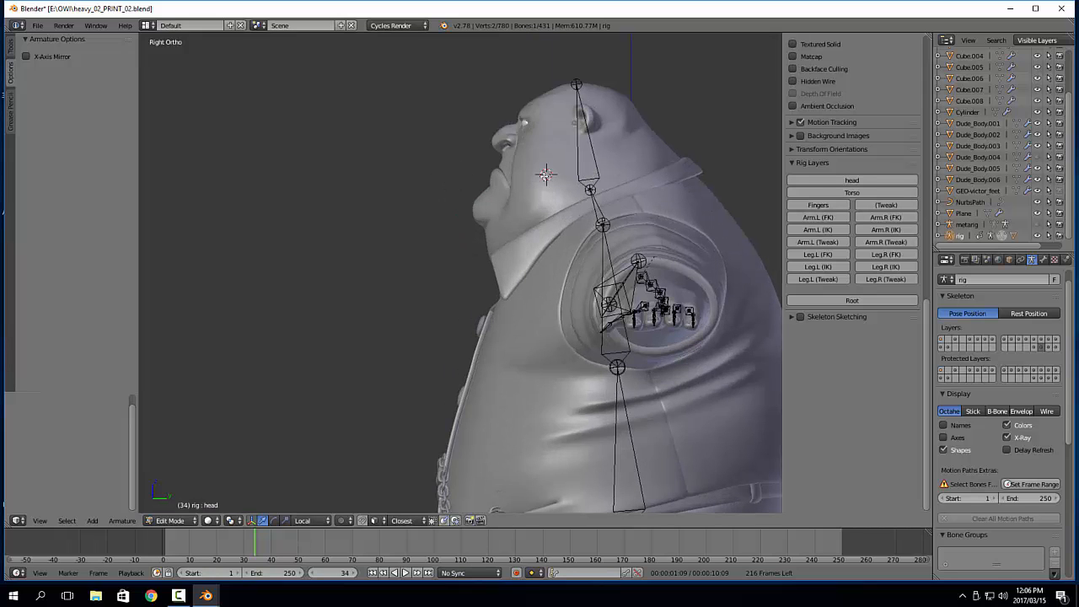
Check the 3D cursor's position against the head's centre line from the front and find its location coordinates
middle_click_drag(410, 233, 549, 241)
key("KP_3")
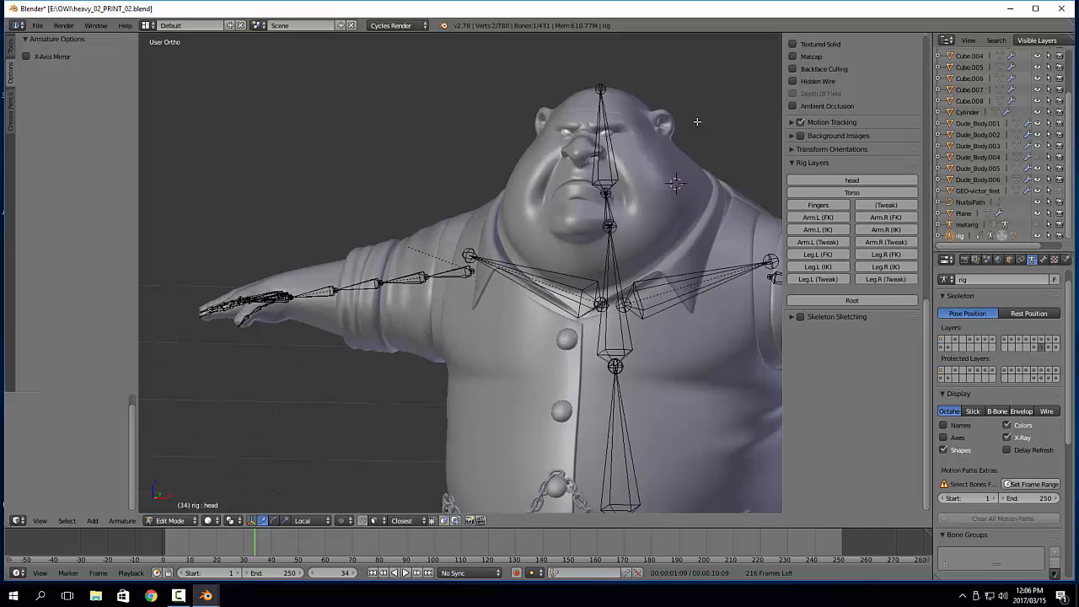
mouse_move(384, 178)
middle_mouse_down()
mouse_move(393, 244)
mouse_move(339, 258)
mouse_move(321, 282)
mouse_move(414, 268)
mouse_move(402, 270)
middle_mouse_up()
key("KP_3")
scroll(860, 242, "up", 7)
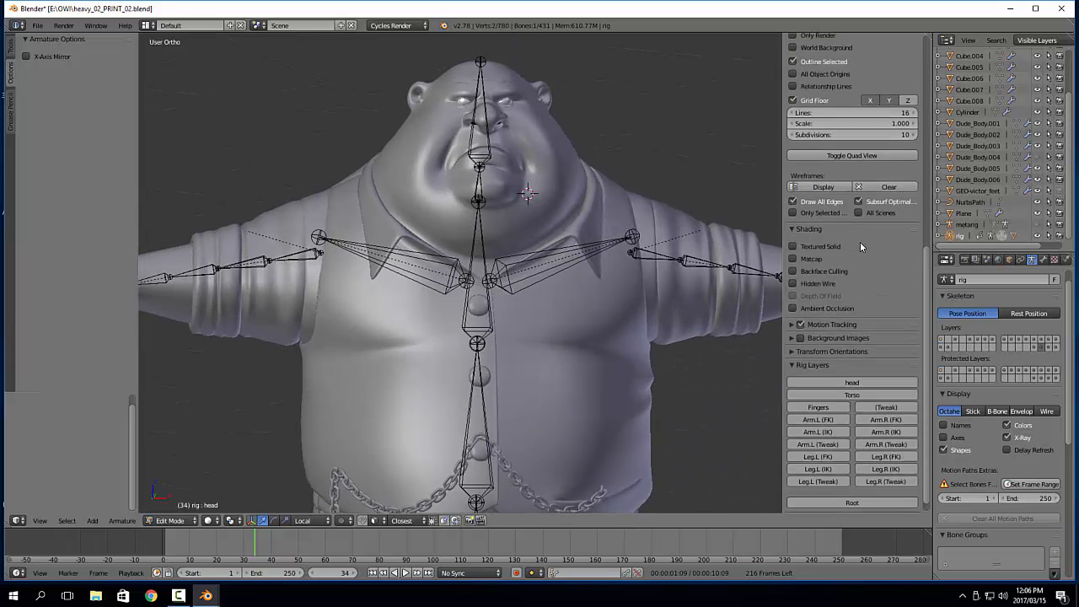
left_click_drag(926, 255, 931, 66)
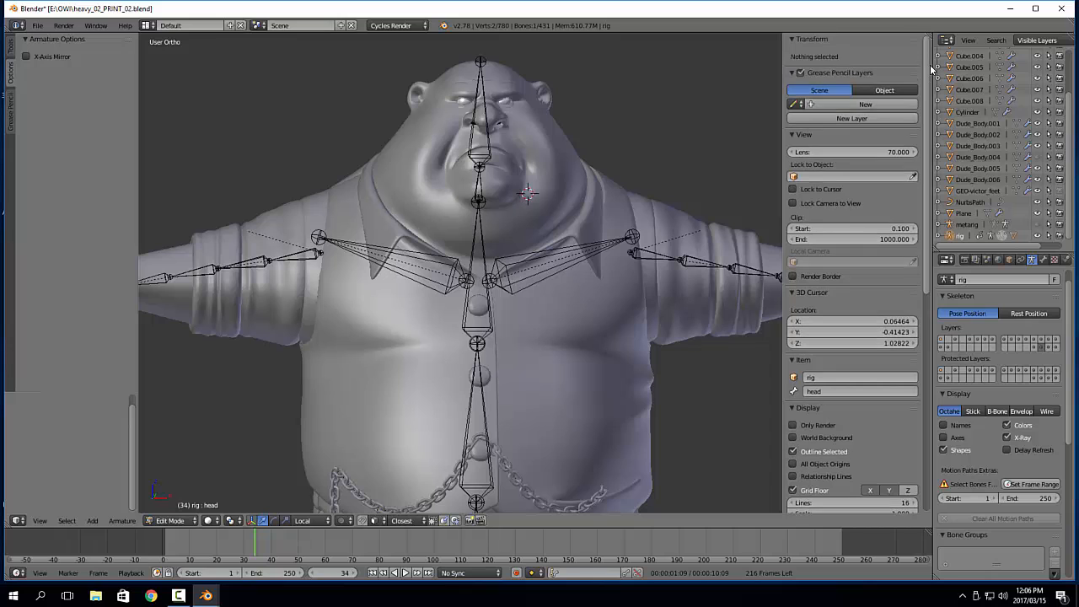
left_click(837, 321)
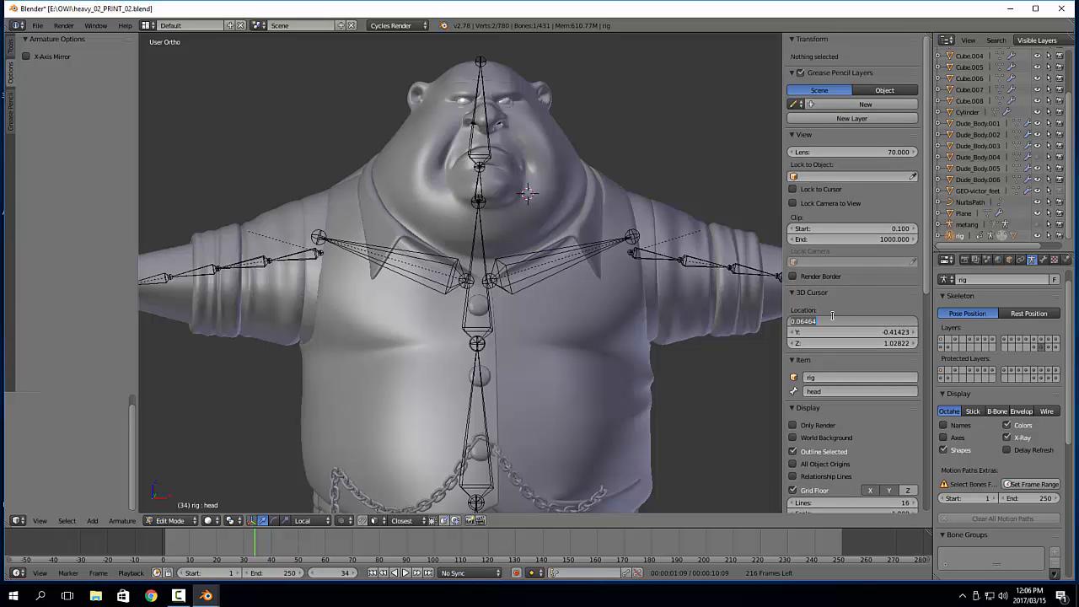
key("Escape")
Place the 3D cursor inside the head behind the mouth in side view and set its X location to 0
key("KP_3")
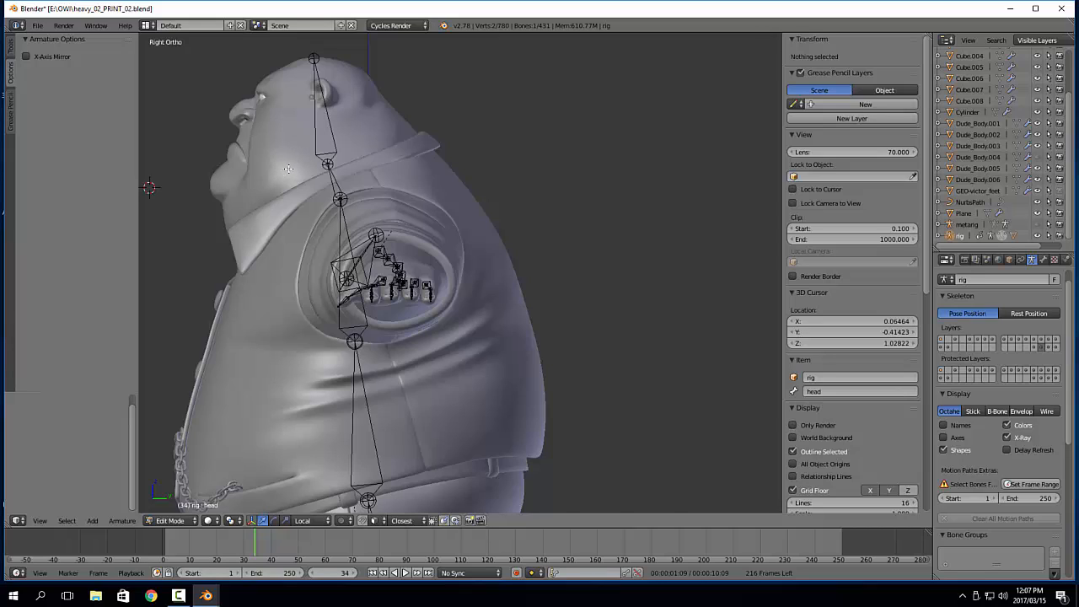
left_click(288, 168)
middle_click_drag(551, 173, 645, 185, "shift")
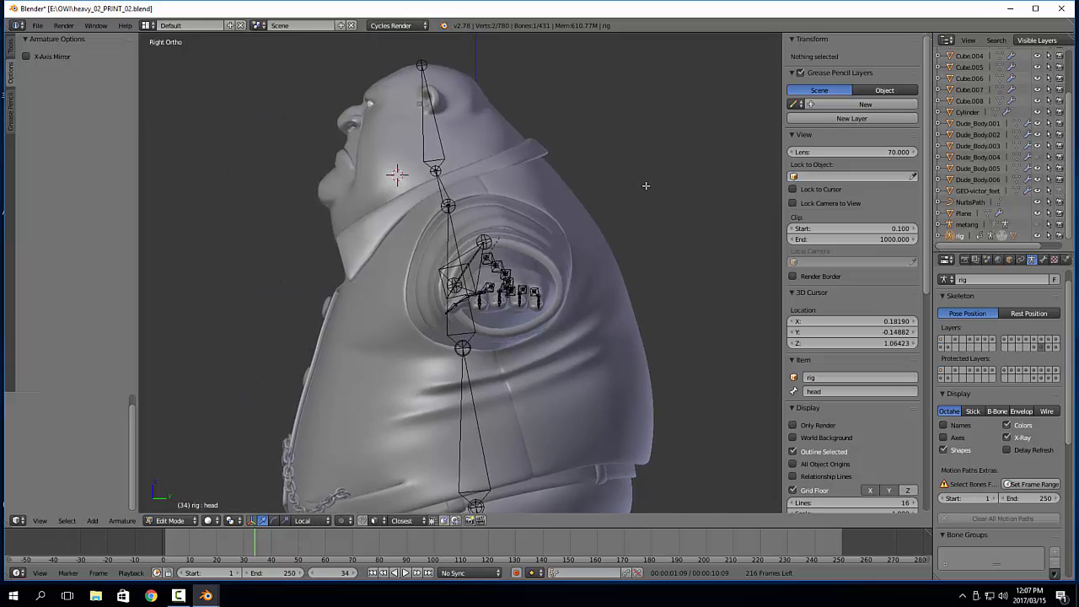
left_click(831, 321)
type("0")
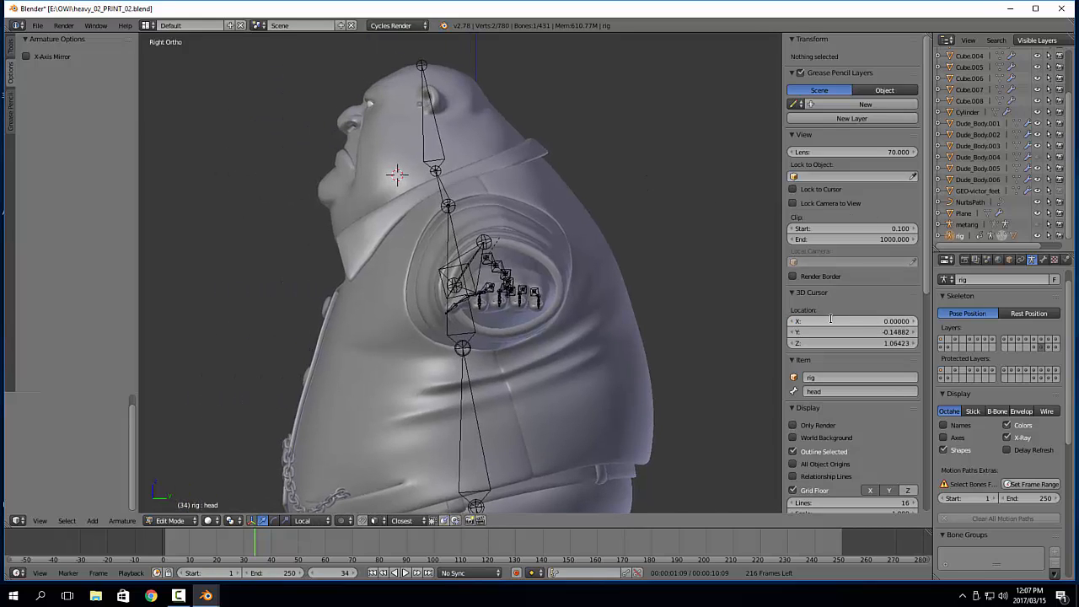
key("Return")
middle_click_drag(320, 260, 452, 176)
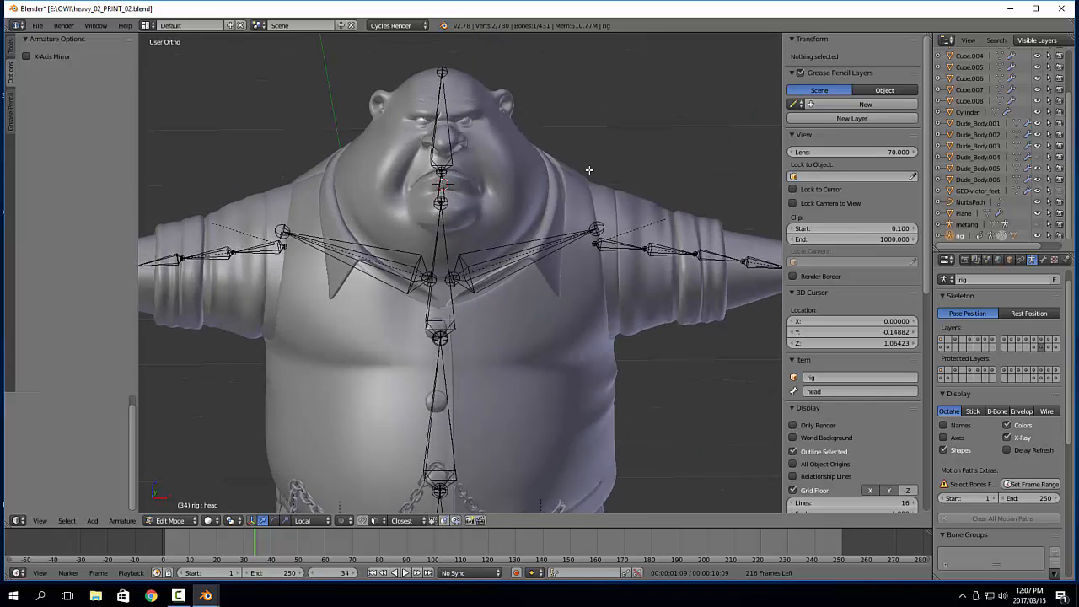
Add a bone at the 3D cursor in the right orthographic view and move its tail to the tip of the chin
key("KP_3")
middle_click_drag(577, 120, 594, 148, "shift")
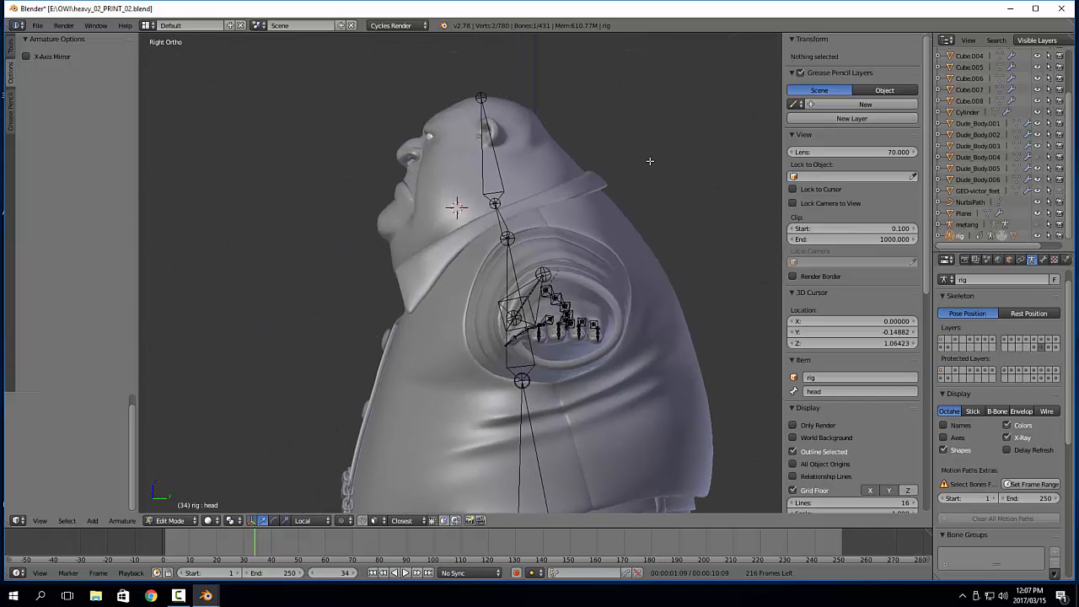
key("shift+a")
scroll(647, 124, "down", 5)
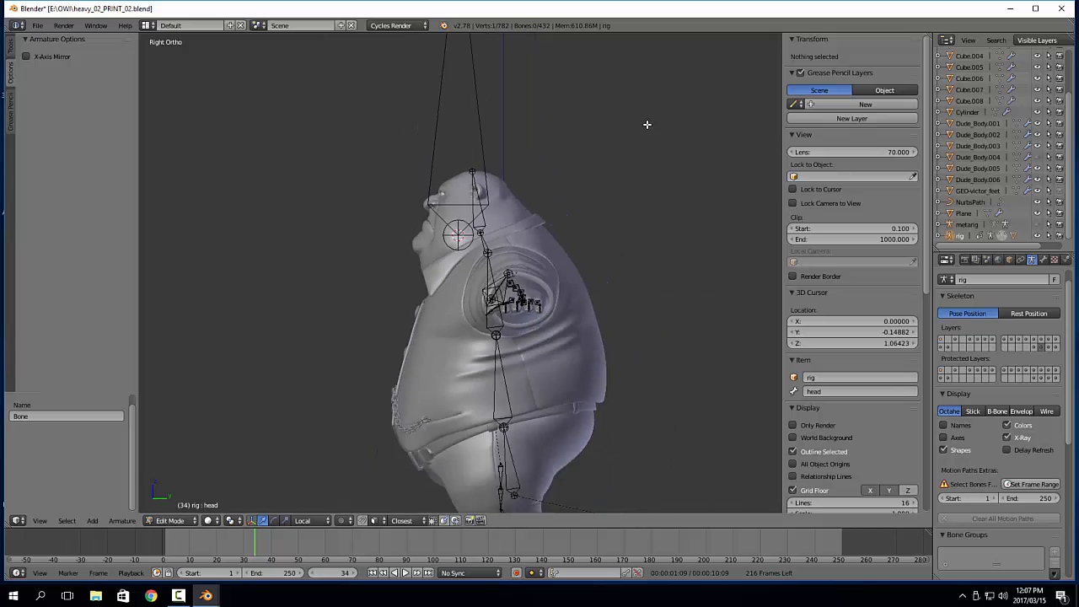
middle_click_drag(484, 62, 484, 89, "shift")
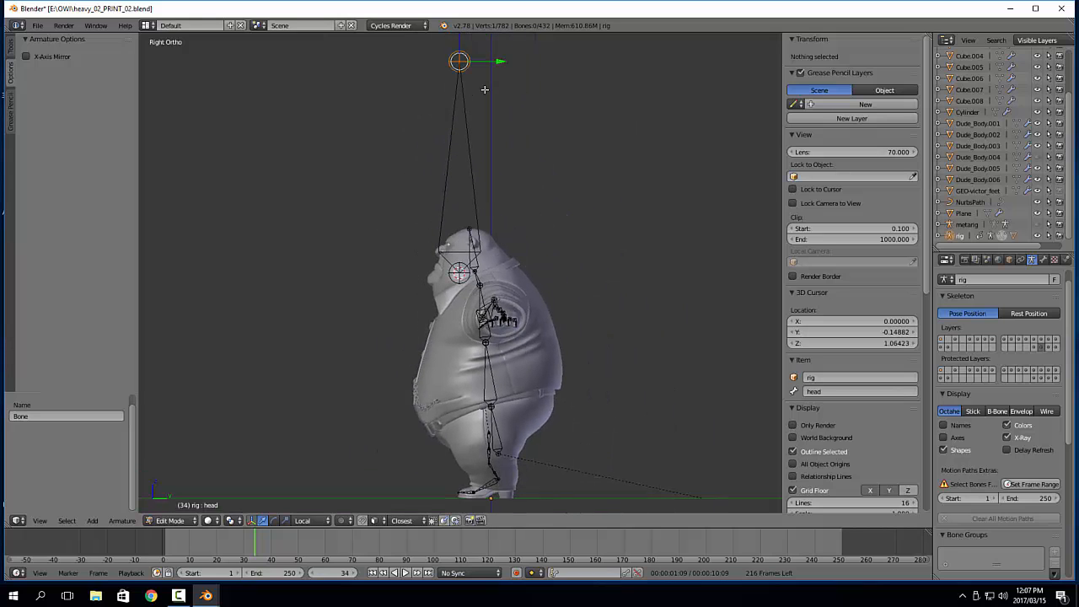
key("g")
left_click(446, 320)
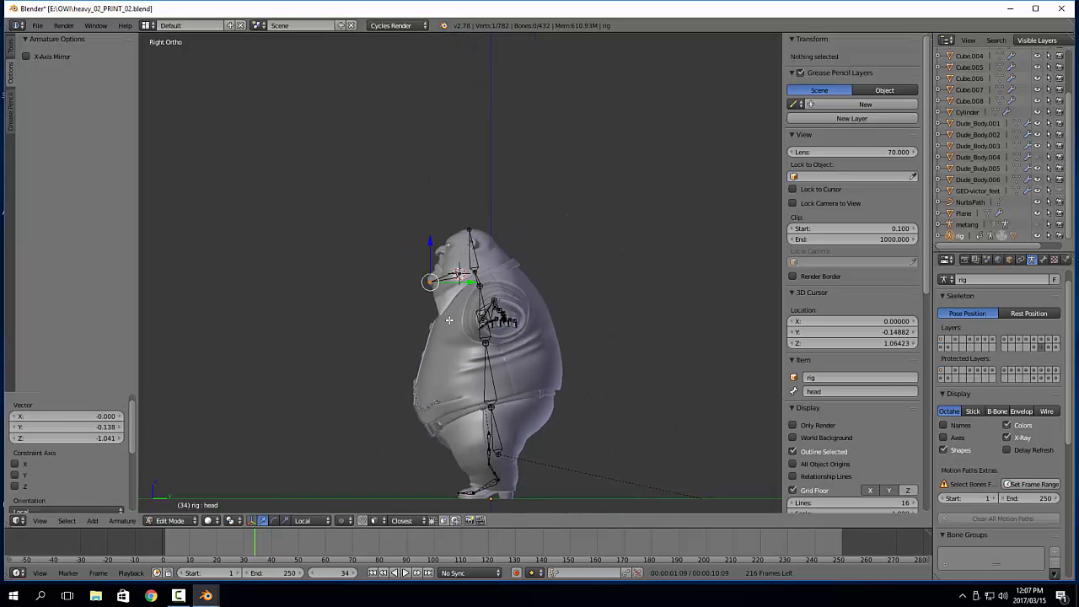
scroll(490, 300, "up", 8)
key("g")
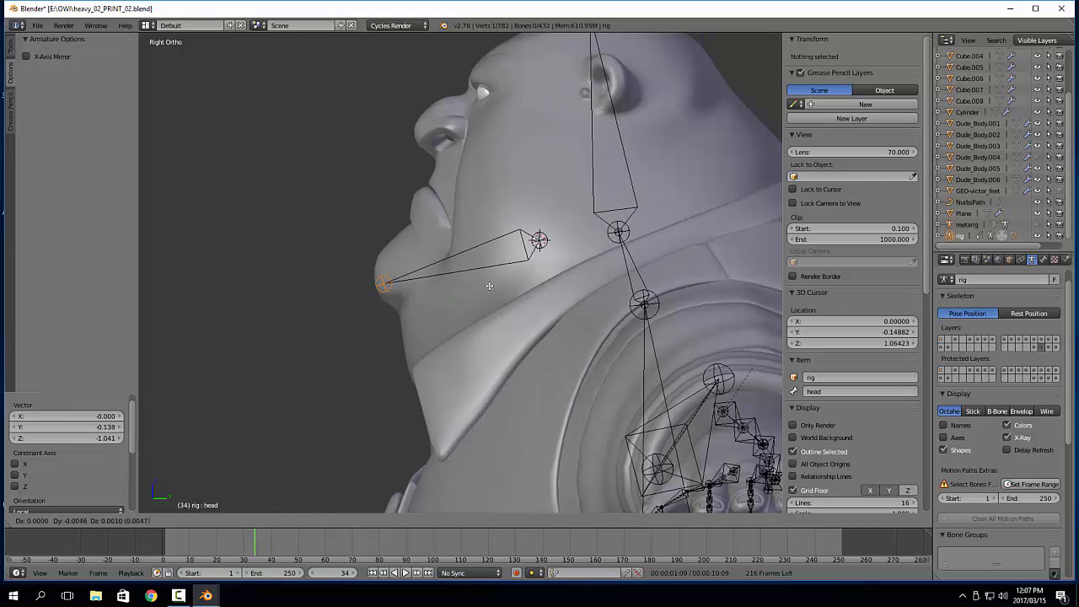
left_click(490, 286)
middle_click_drag(564, 216, 504, 268, "shift")
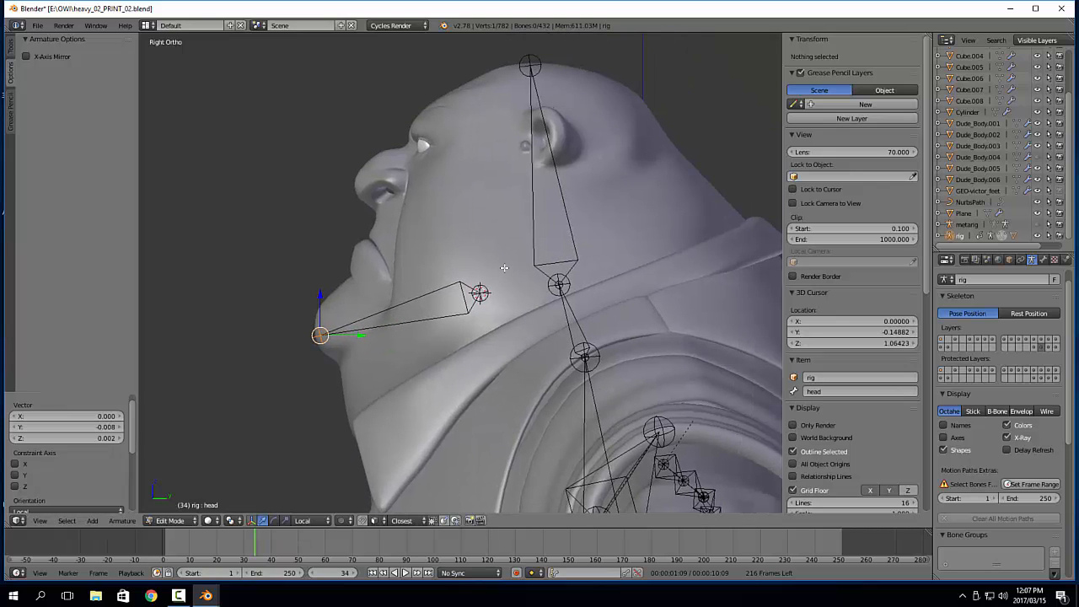
Select the whole new chin bone and rename it DEF-jaw
right_click(420, 296)
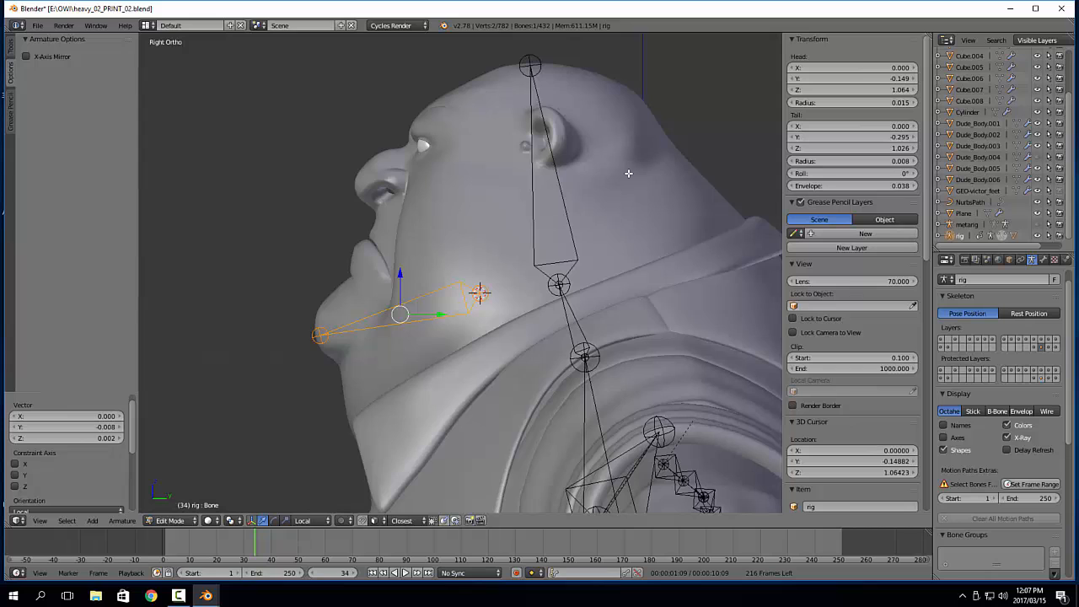
scroll(628, 173, "down", 5)
scroll(544, 237, "up", 4)
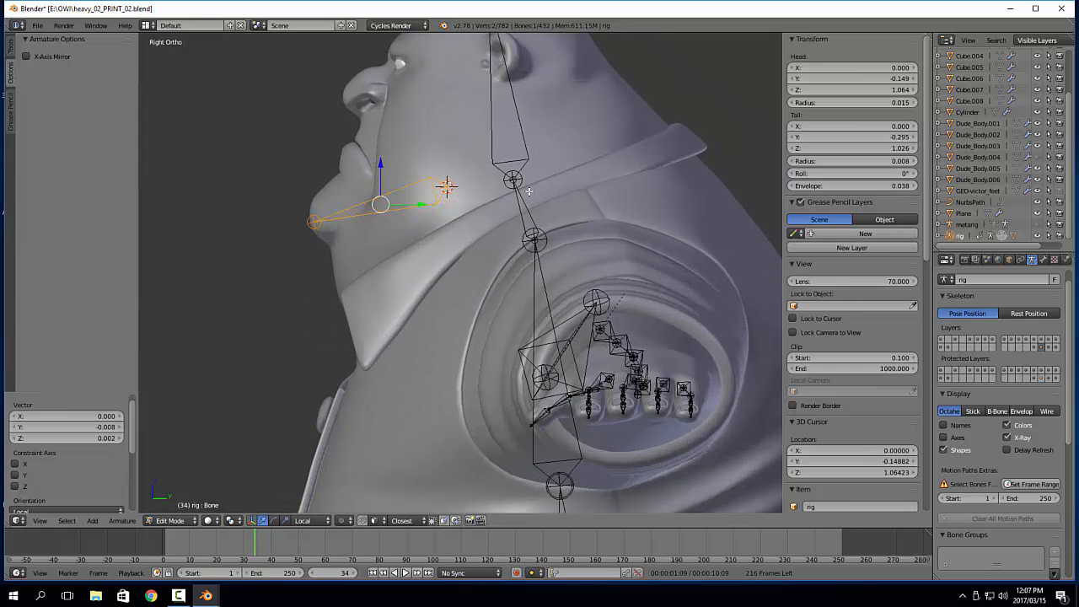
scroll(848, 383, "down", 4)
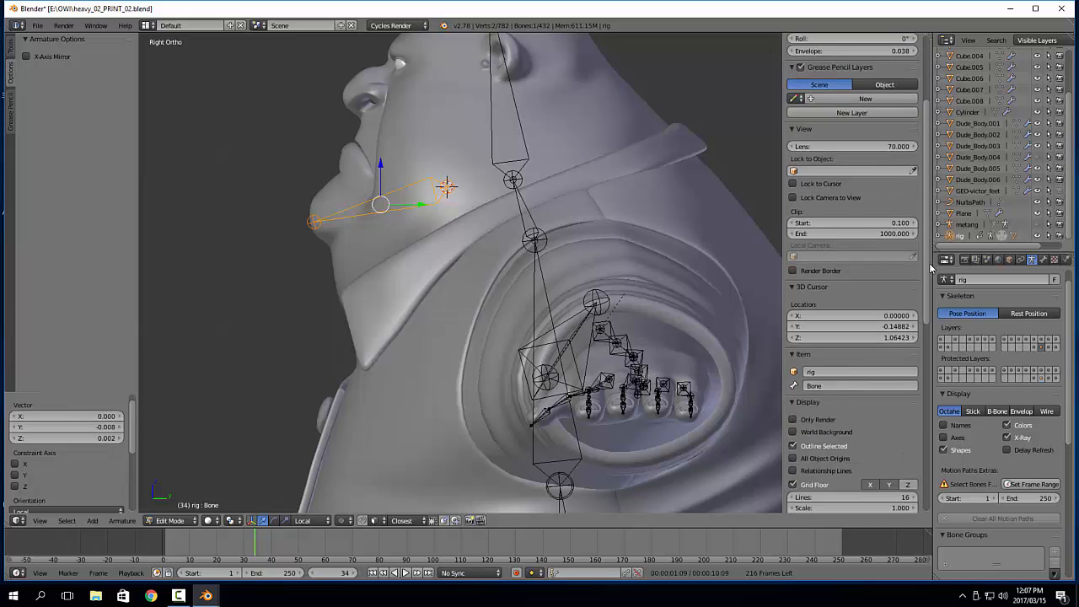
left_click(828, 384)
type("de")
key("Return")
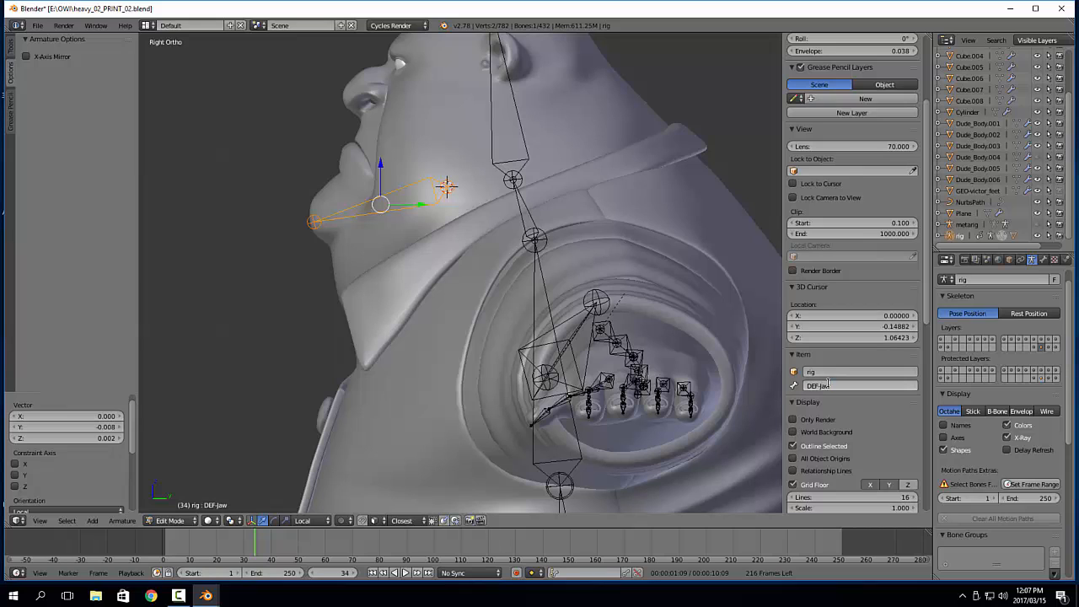
Compare the naming of the head deform bone with that of the new jaw bone
right_click(489, 102)
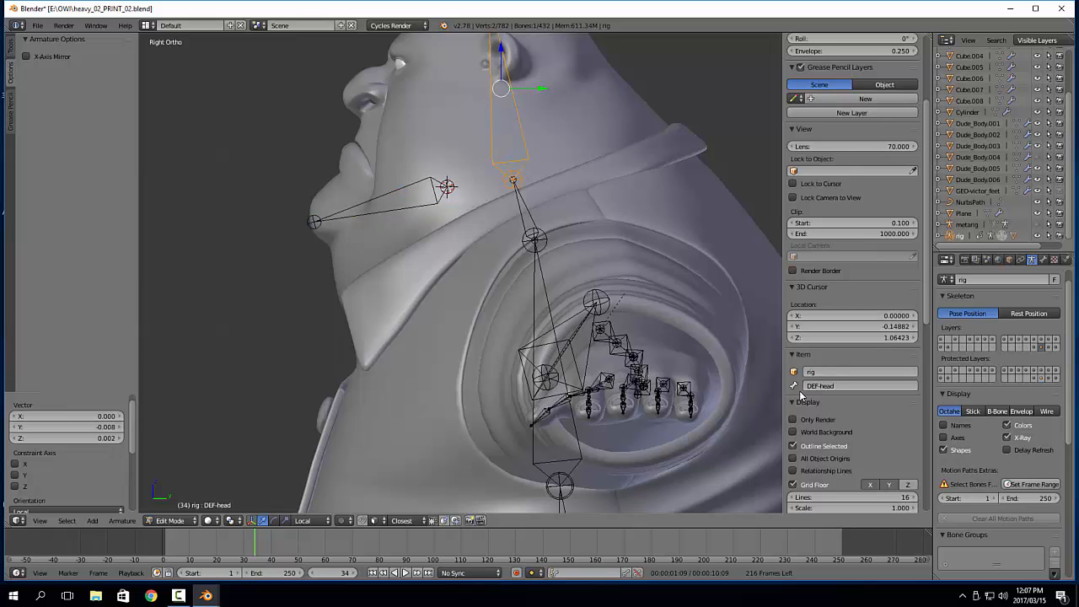
right_click(431, 202)
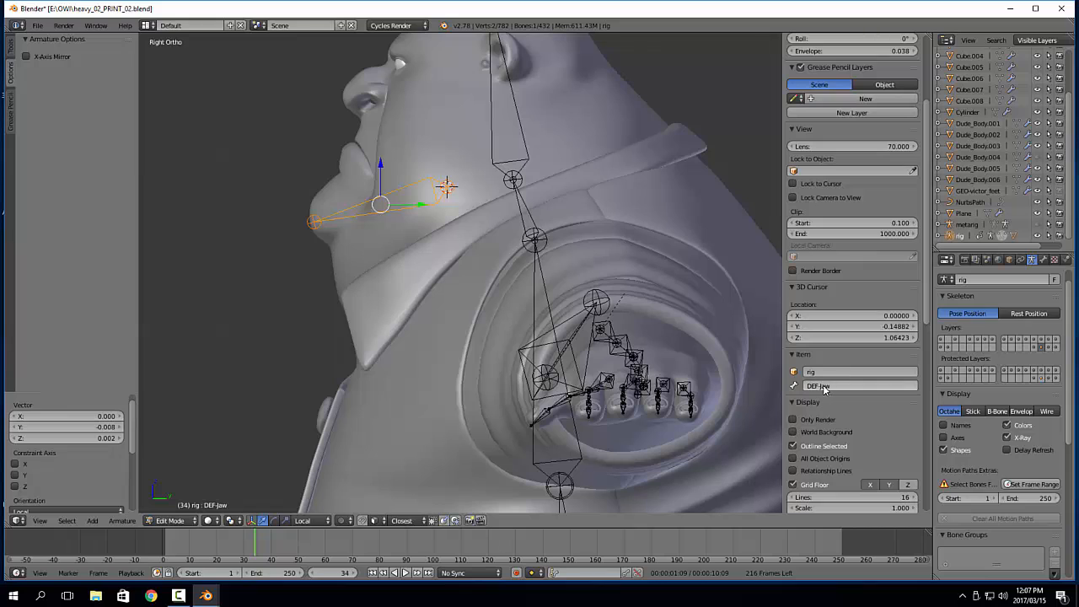
left_click(825, 387)
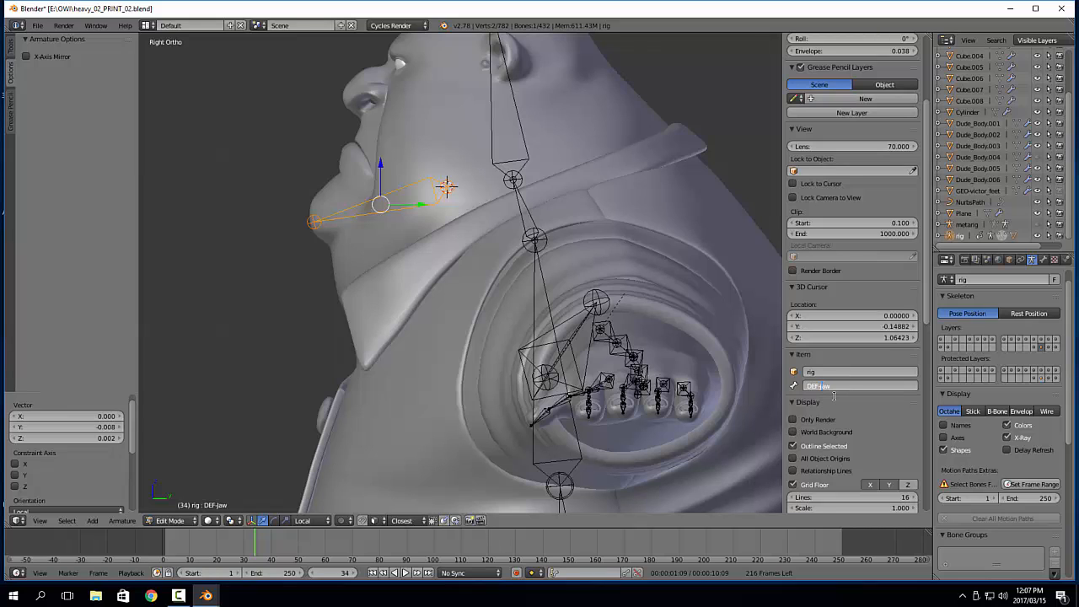
left_click(684, 128)
right_click(527, 150)
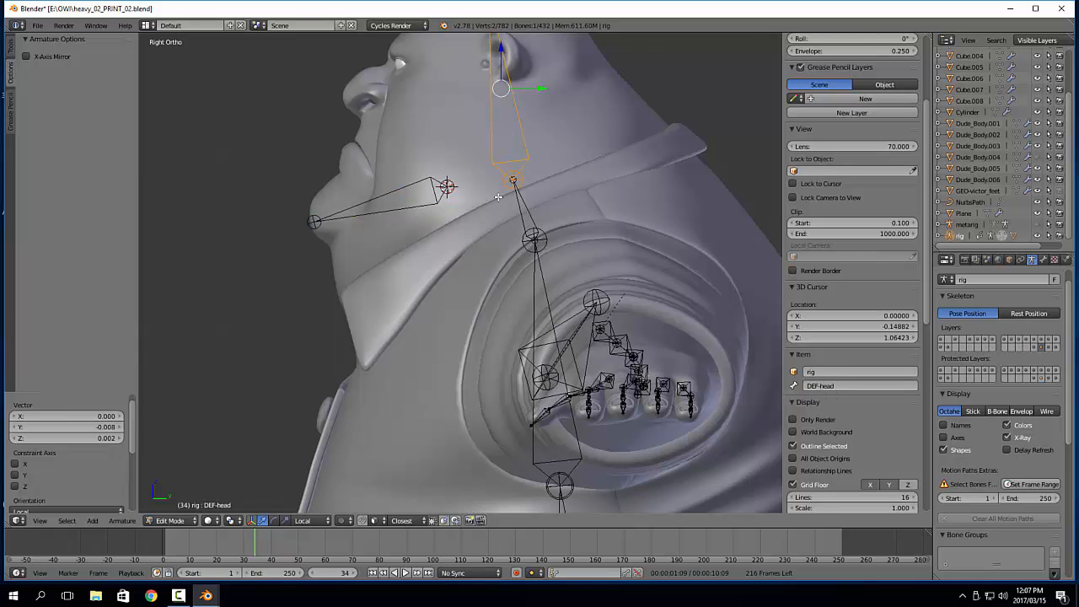
right_click(419, 207)
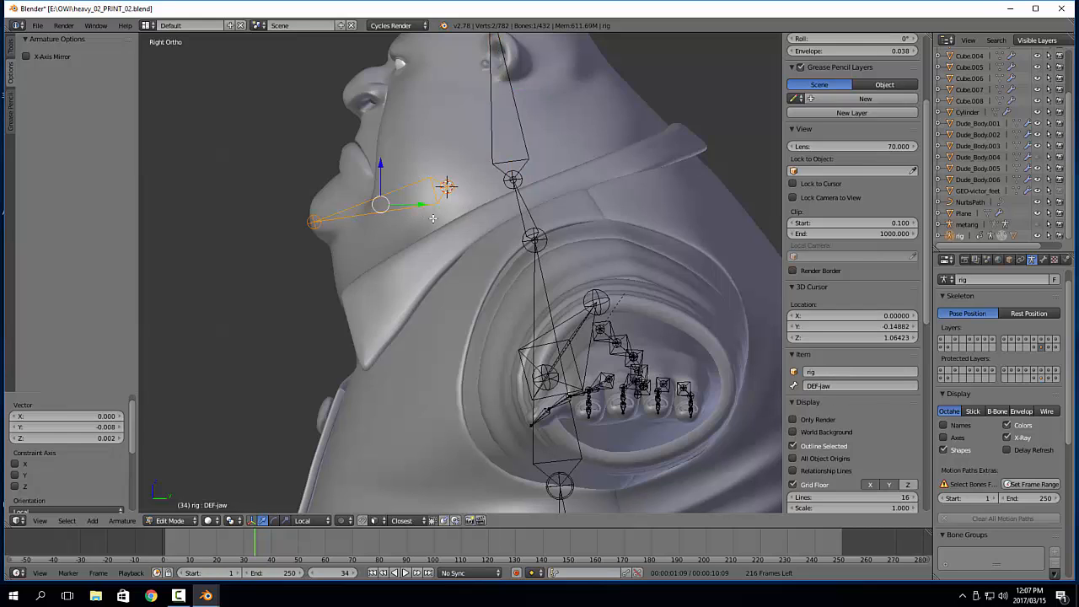
Select the jaw bone together with the head bone, making the head bone the active one
middle_click_drag(489, 183, 504, 235, "shift")
right_click(509, 209)
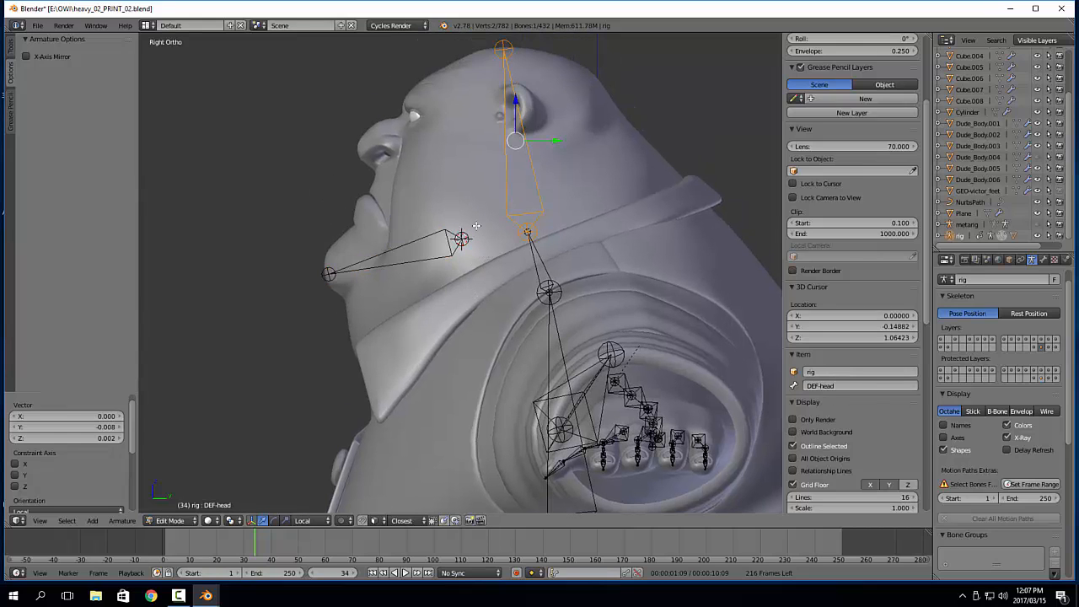
right_click(442, 229)
right_click(508, 212, "shift")
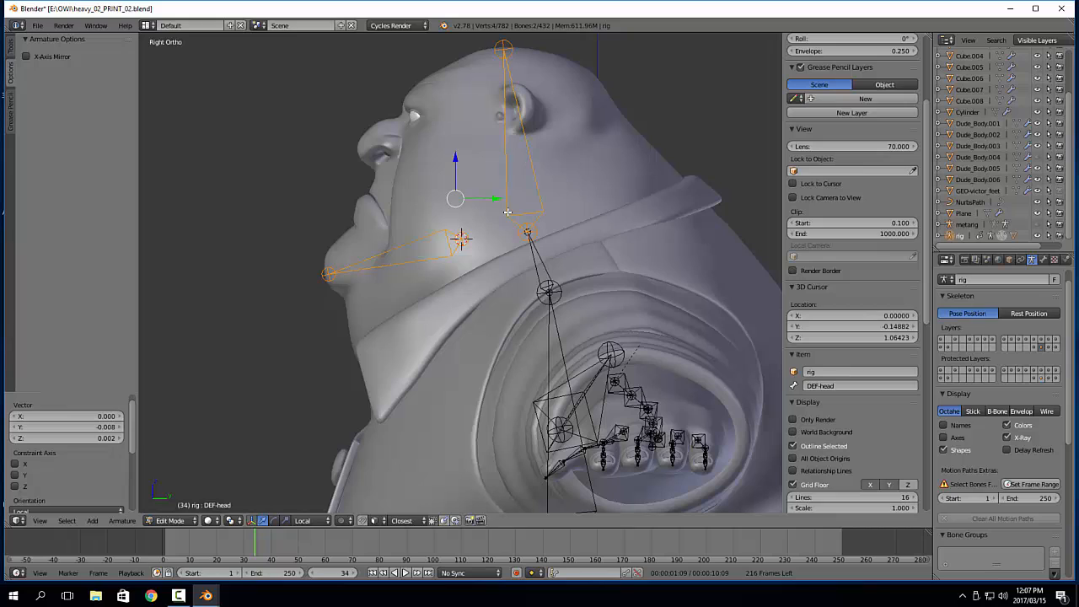
Try parenting the jaw bone to the head bone with Keep Offset and with Connected, undoing each attempt
key("ctrl+p")
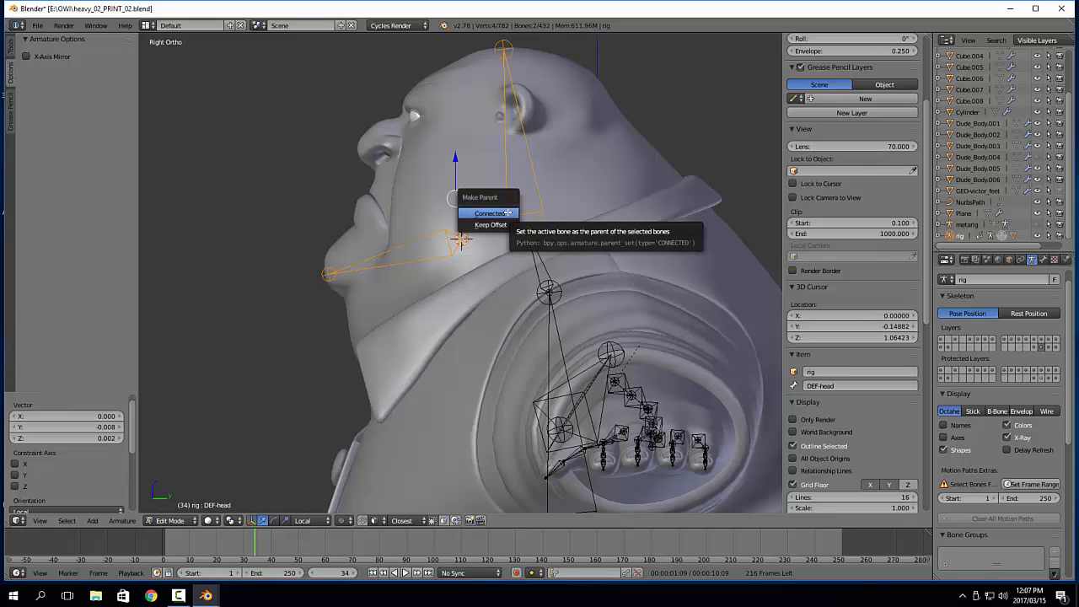
left_click(497, 226)
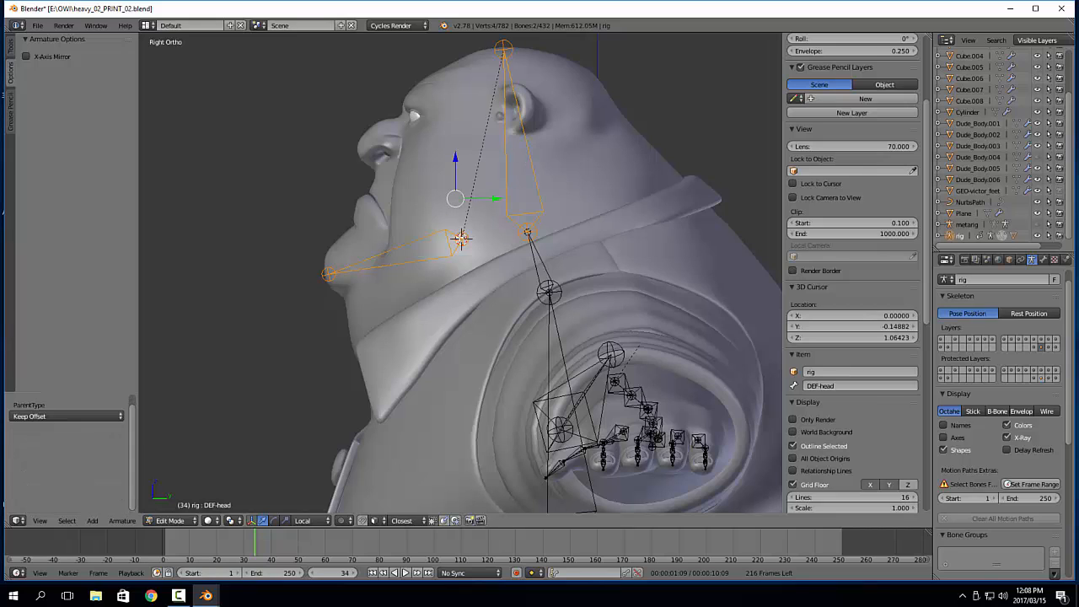
key("ctrl+z")
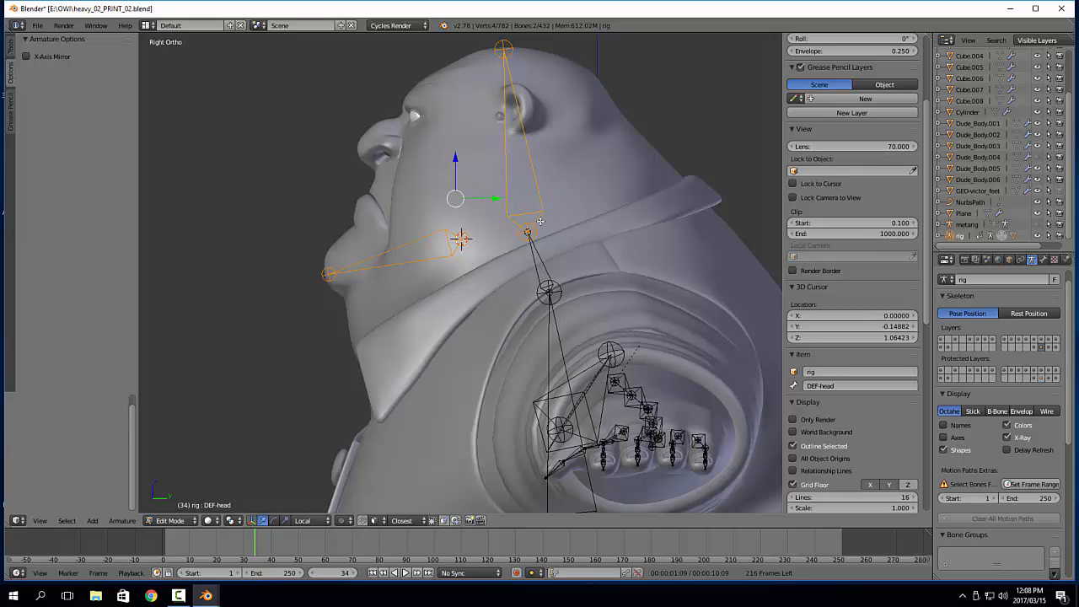
key("ctrl+p")
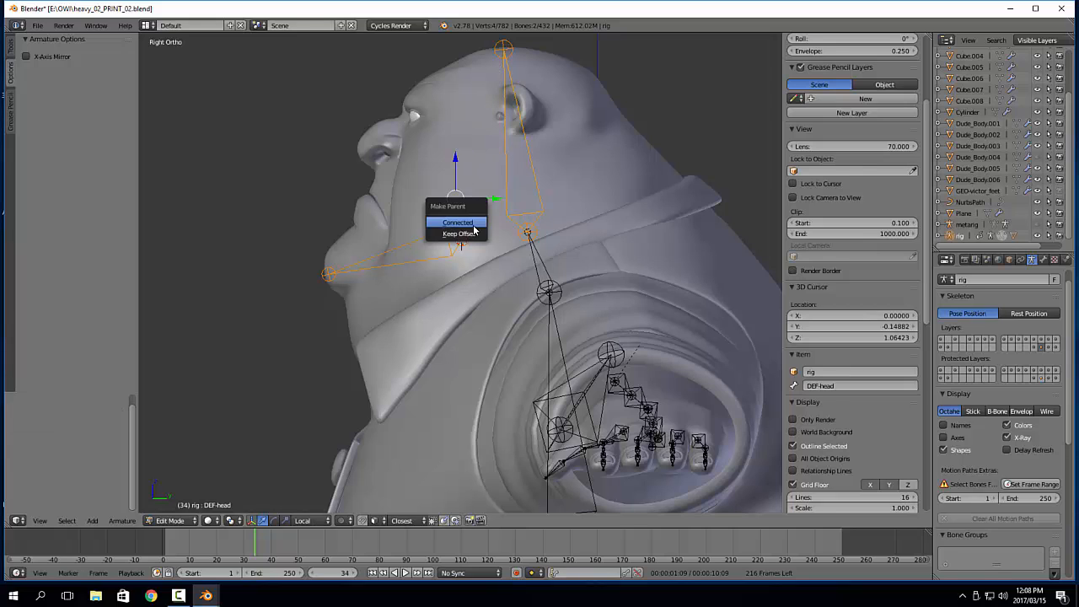
left_click(474, 226)
key("ctrl+z")
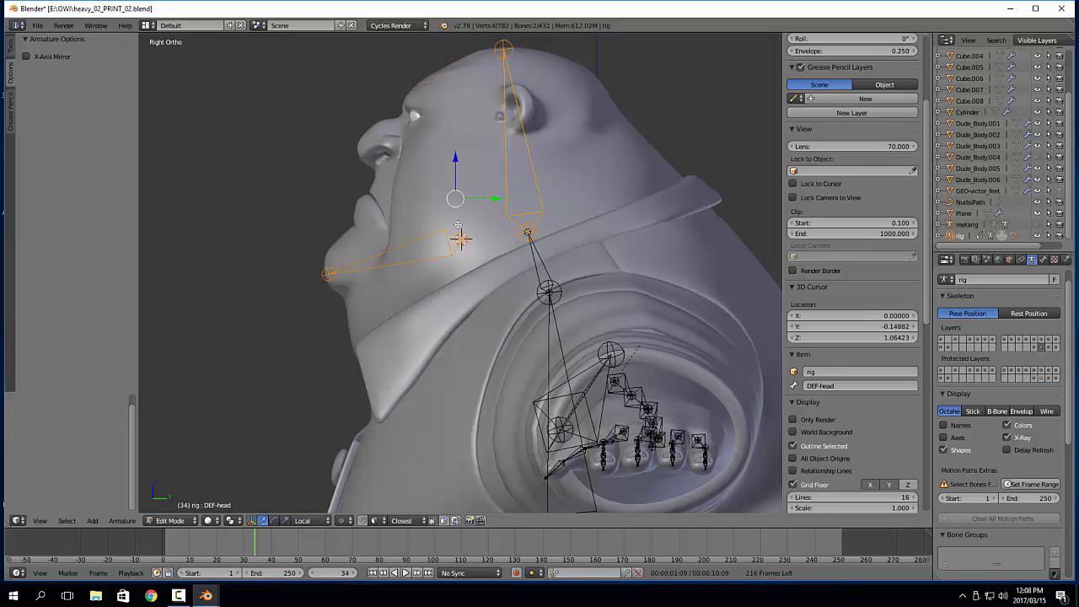
Parent the jaw bone to the head bone using Keep Offset
key("ctrl+p")
left_click(458, 239)
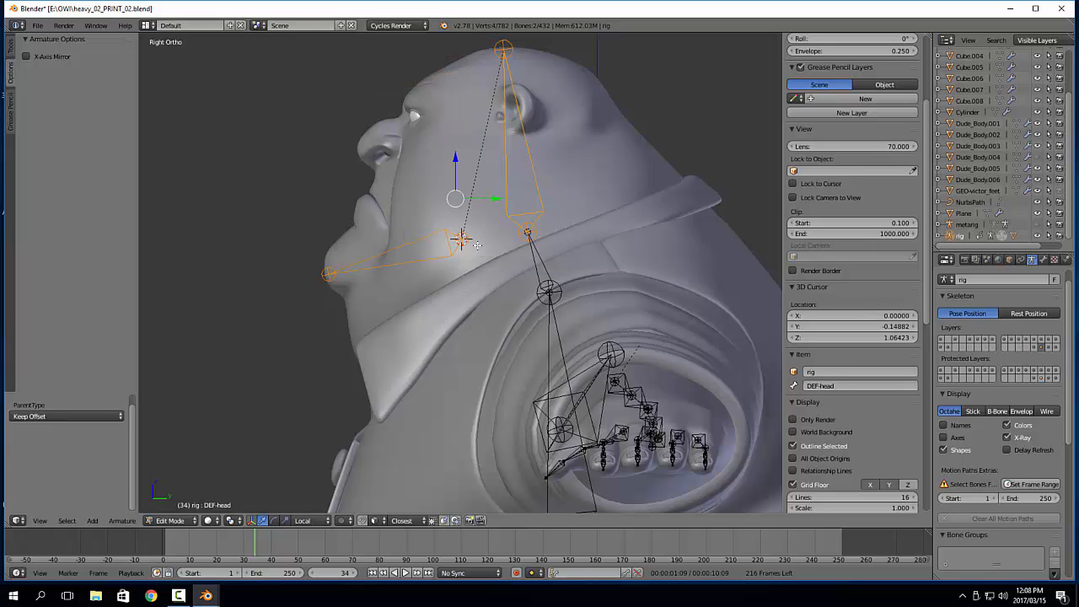
middle_click_drag(496, 256, 526, 219, "shift")
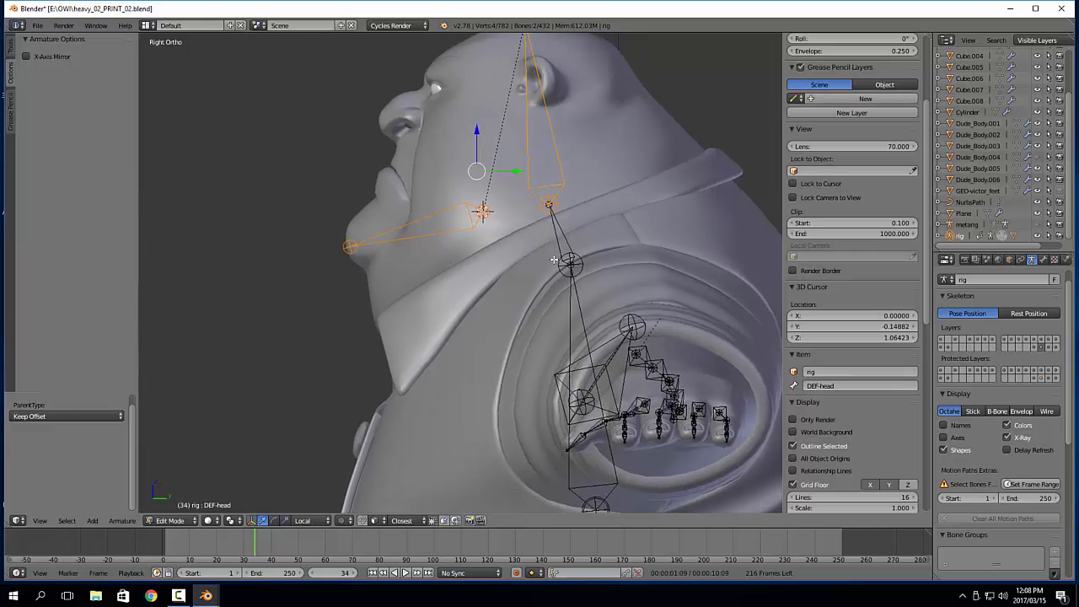
Select only the jaw bone and switch the armature to Pose Mode
right_click(390, 240)
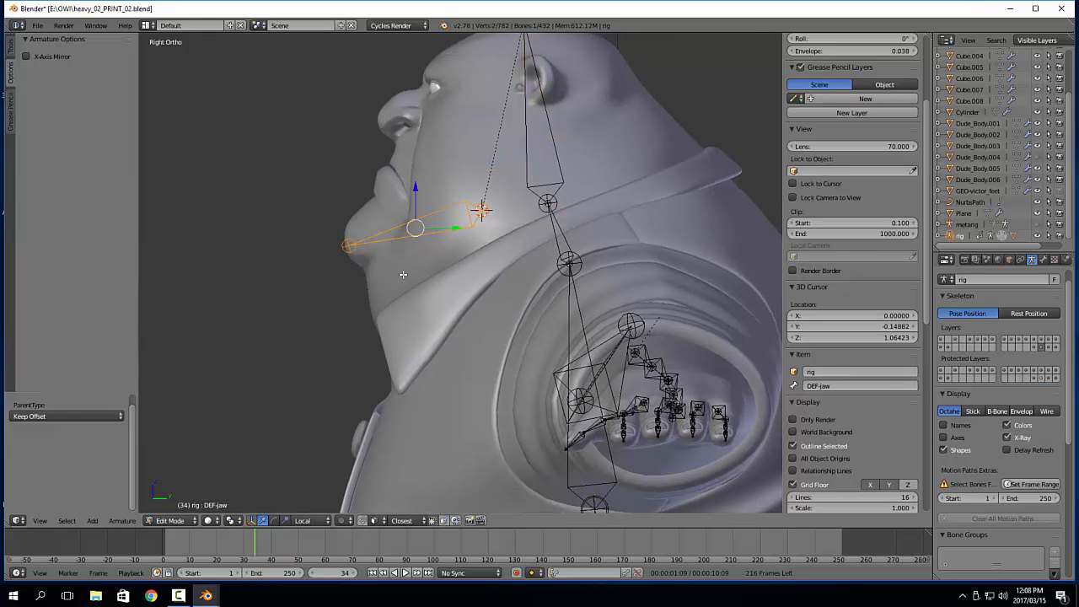
middle_click_drag(410, 228, 404, 230, "shift")
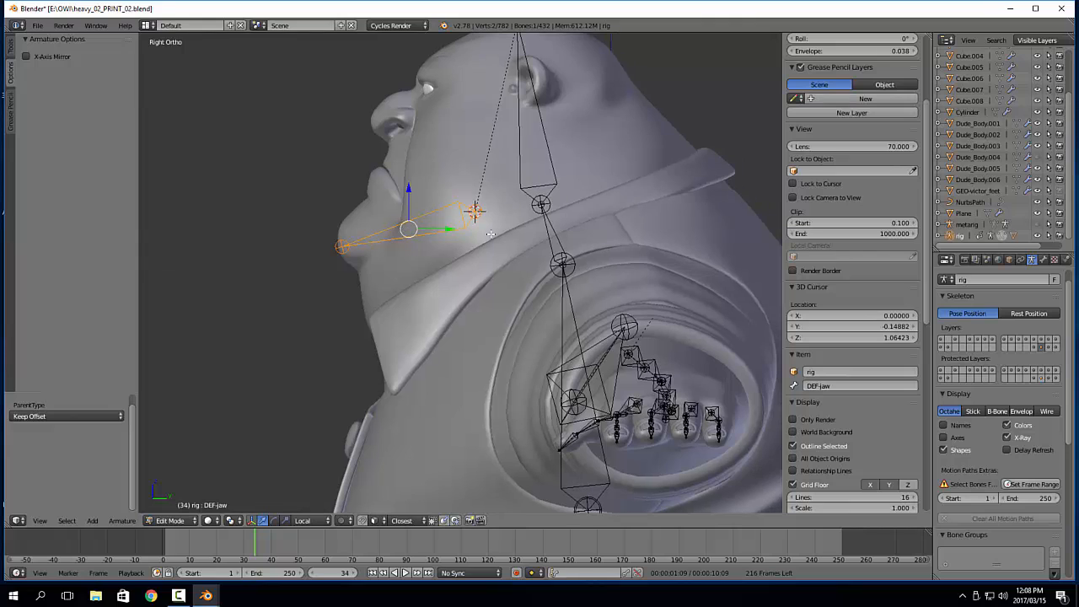
key("ctrl+Tab")
left_click(529, 230)
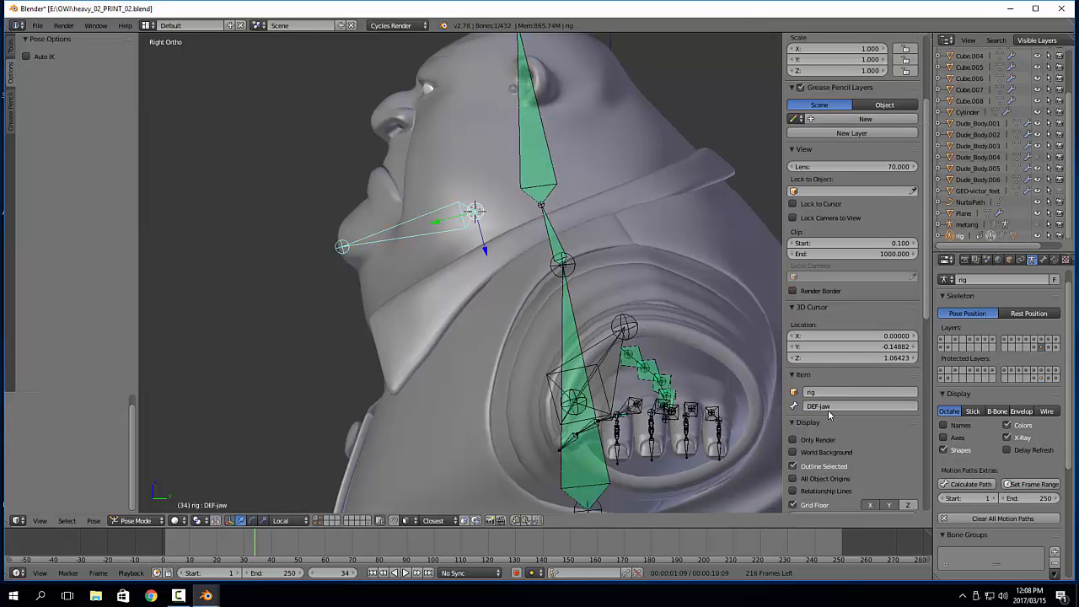
scroll(910, 340, "down", 10)
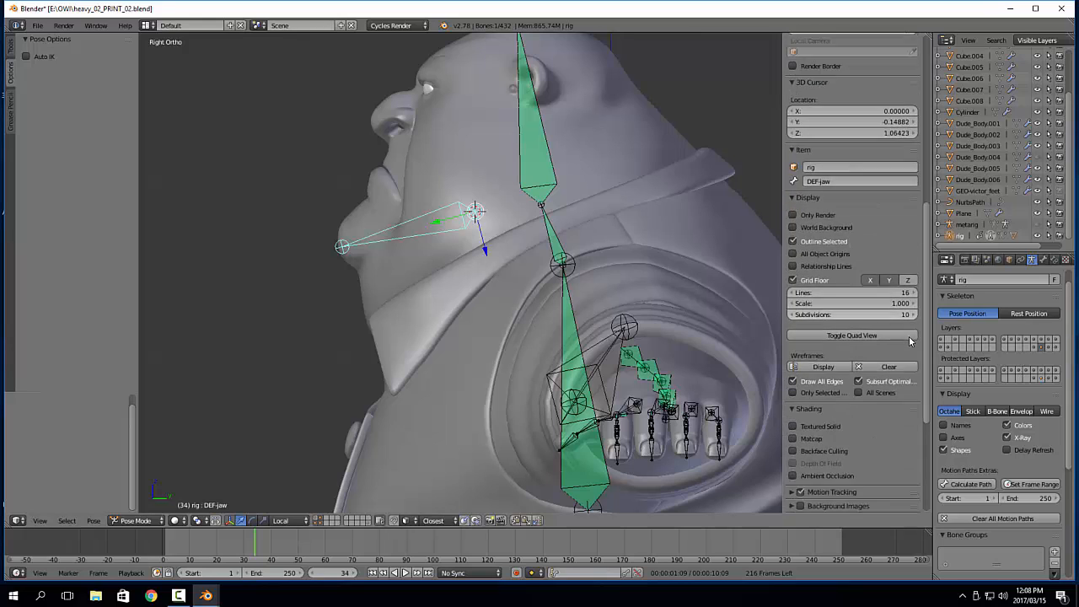
Make the rig's head bone layer visible in the Rig Layers
scroll(910, 341, "down", 2)
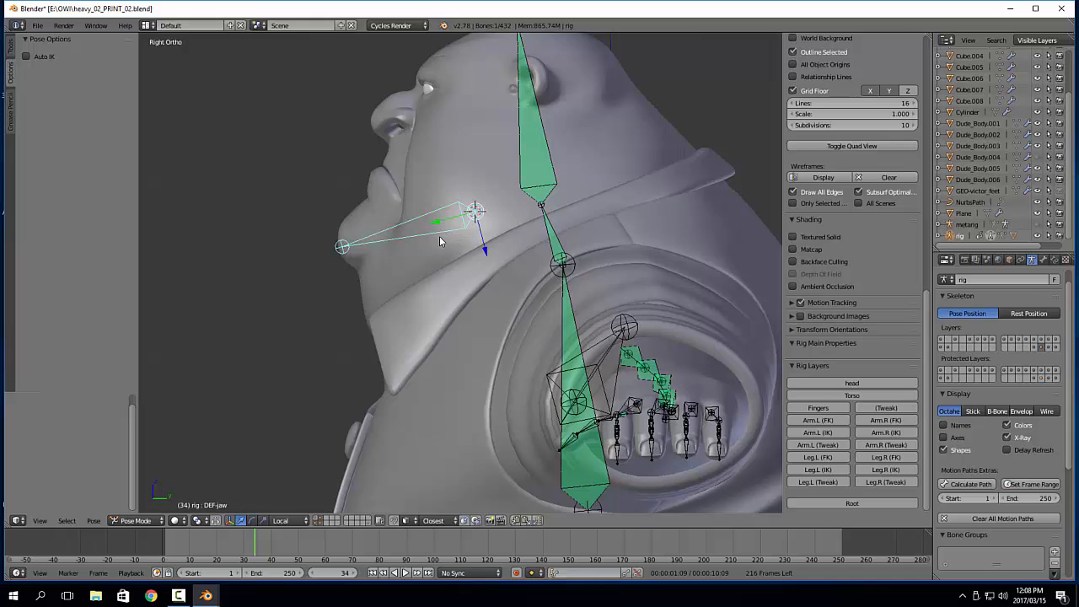
left_click(841, 383)
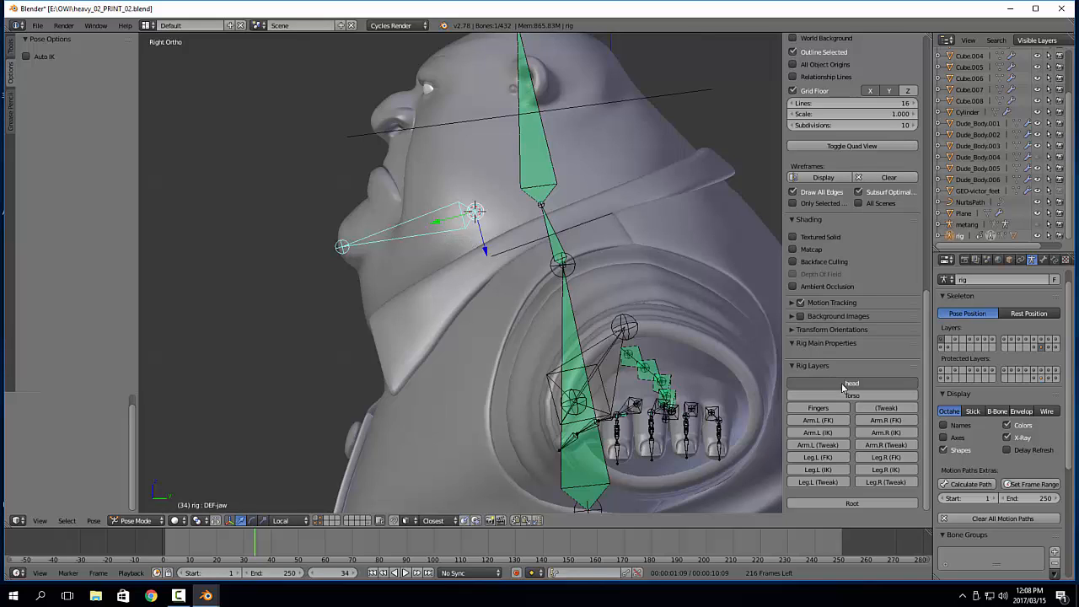
left_click(843, 382)
left_click(844, 383)
left_click(845, 383)
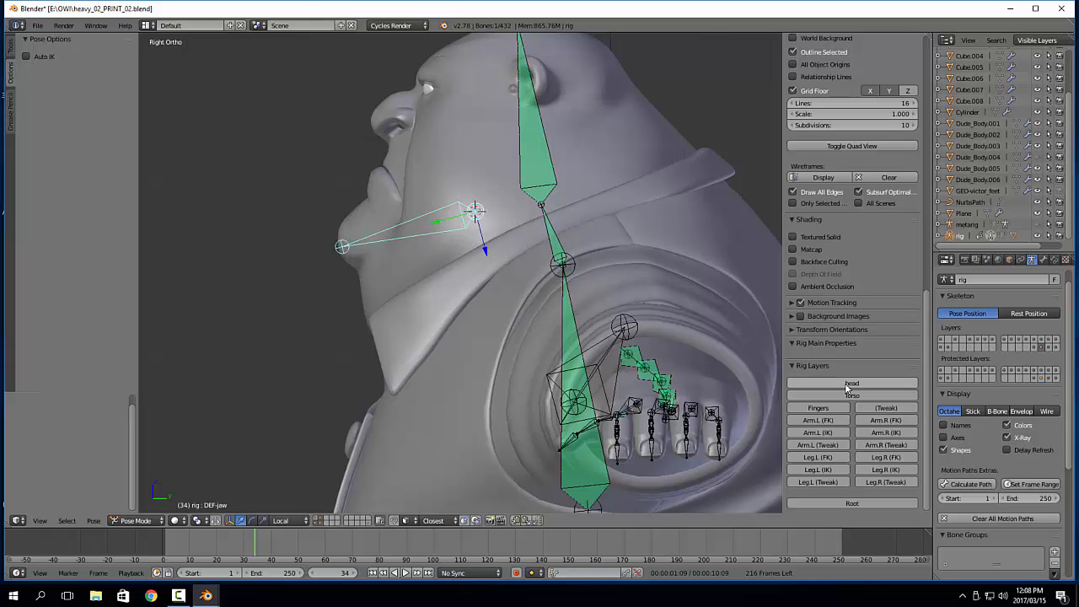
left_click(850, 383)
Switch the rig to Edit Mode and move the DEF-jaw bone to the head bone layer
key("Tab")
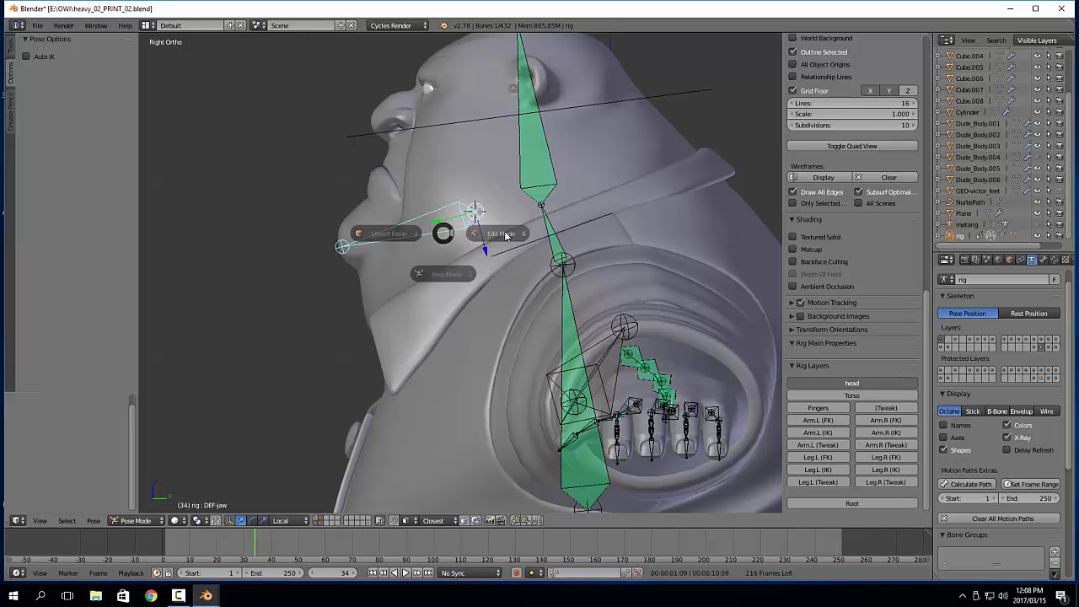
left_click(507, 236)
key("m")
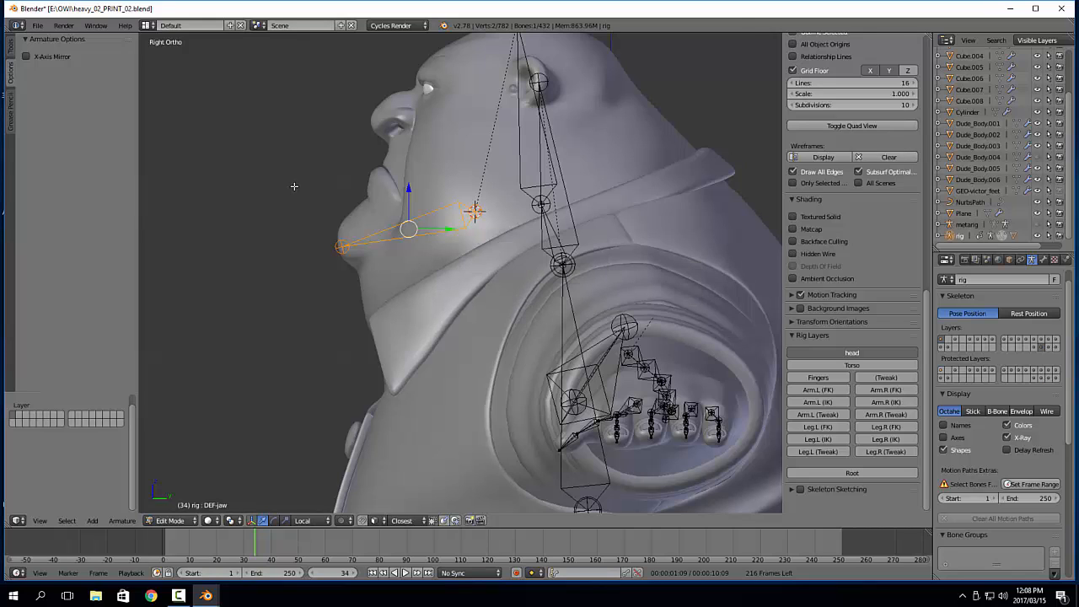
Return the rig to Object Mode and toggle the head layer off and on to check the jaw bone's layer
key("Tab")
left_click(821, 378)
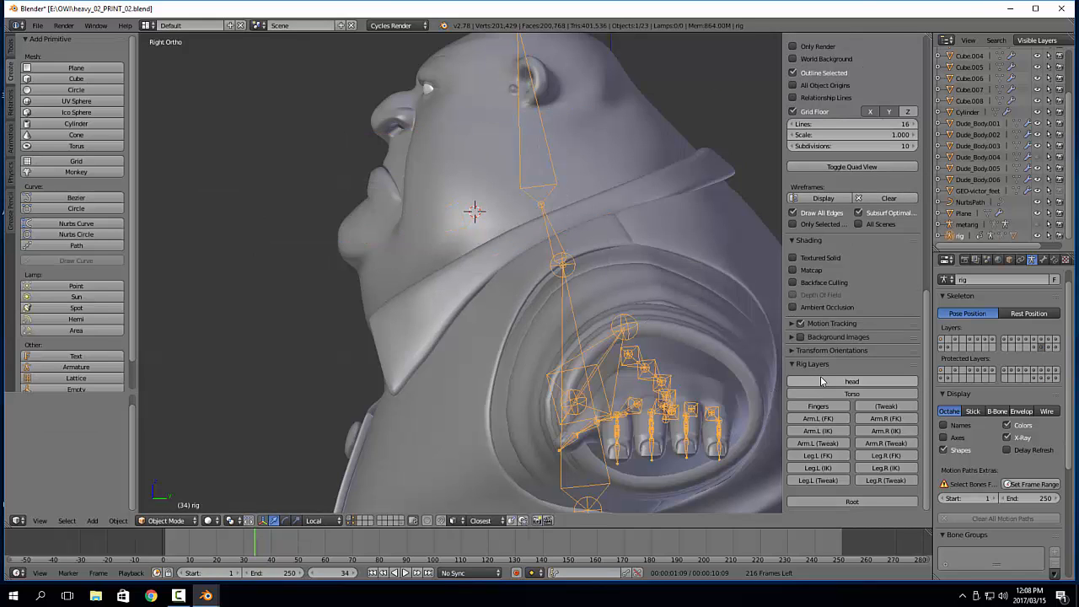
left_click(821, 379)
left_click(821, 379)
left_click(821, 378)
left_click(822, 378)
left_click(821, 378)
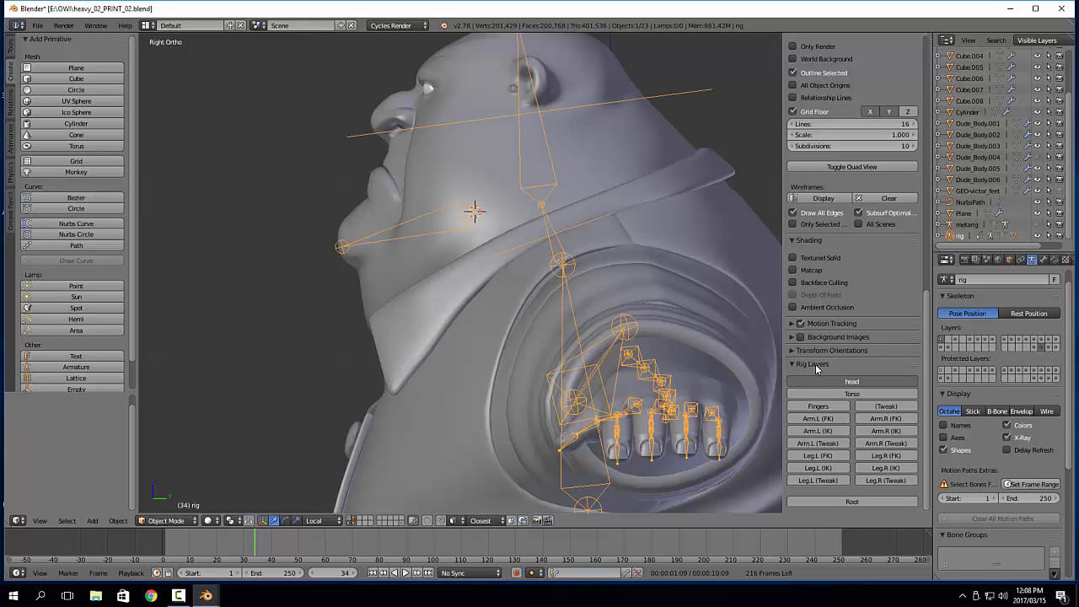
Show the Torso, Fingers, left and right Arm (FK), and left and right Leg (IK) rig layers
left_click(854, 395)
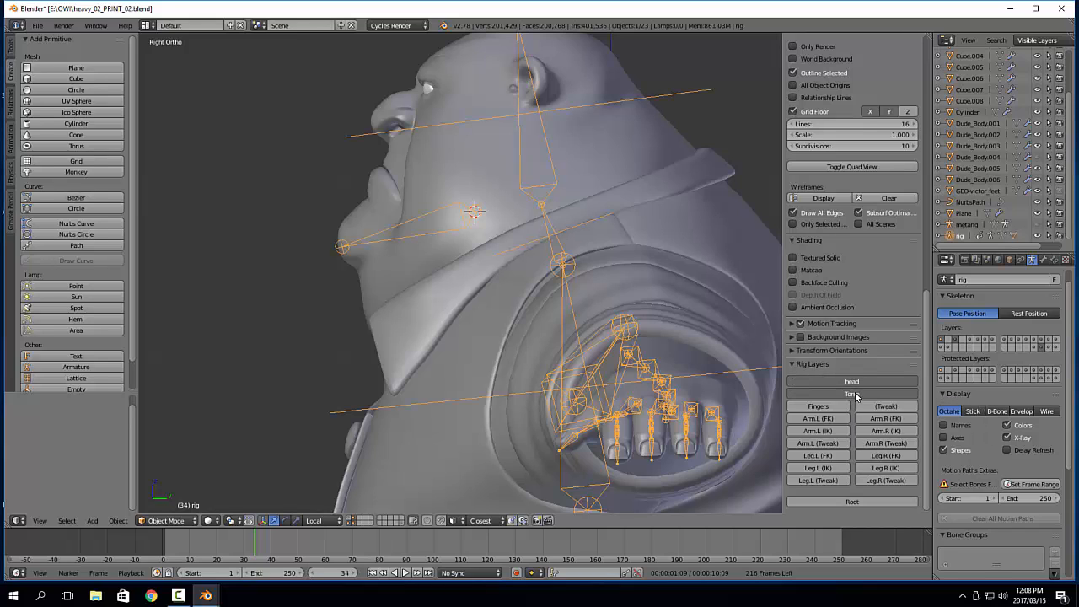
left_click(844, 410)
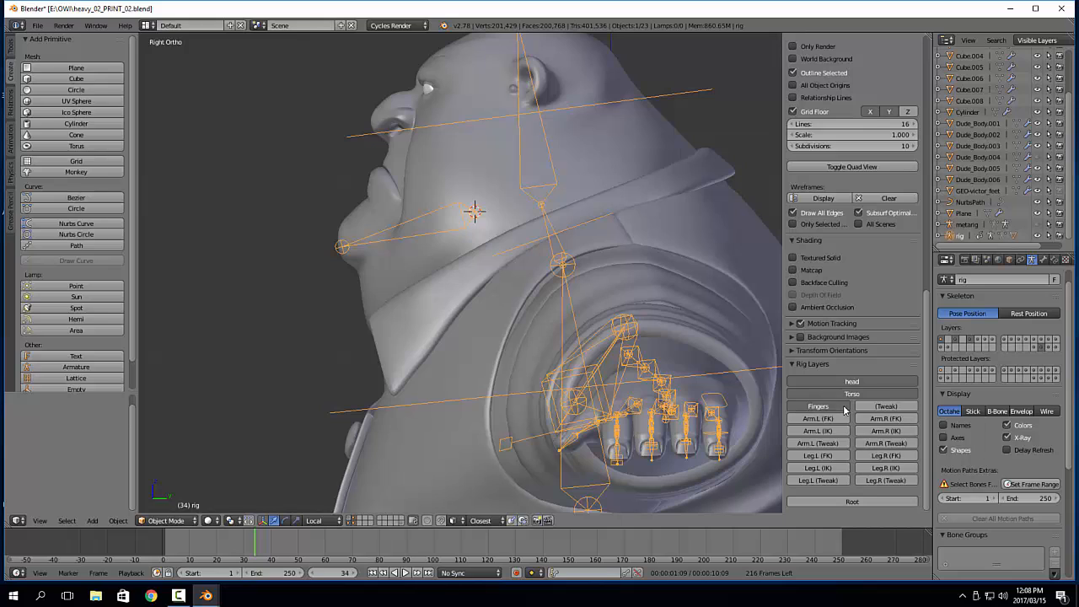
left_click(845, 411)
left_click(845, 410)
left_click(844, 424)
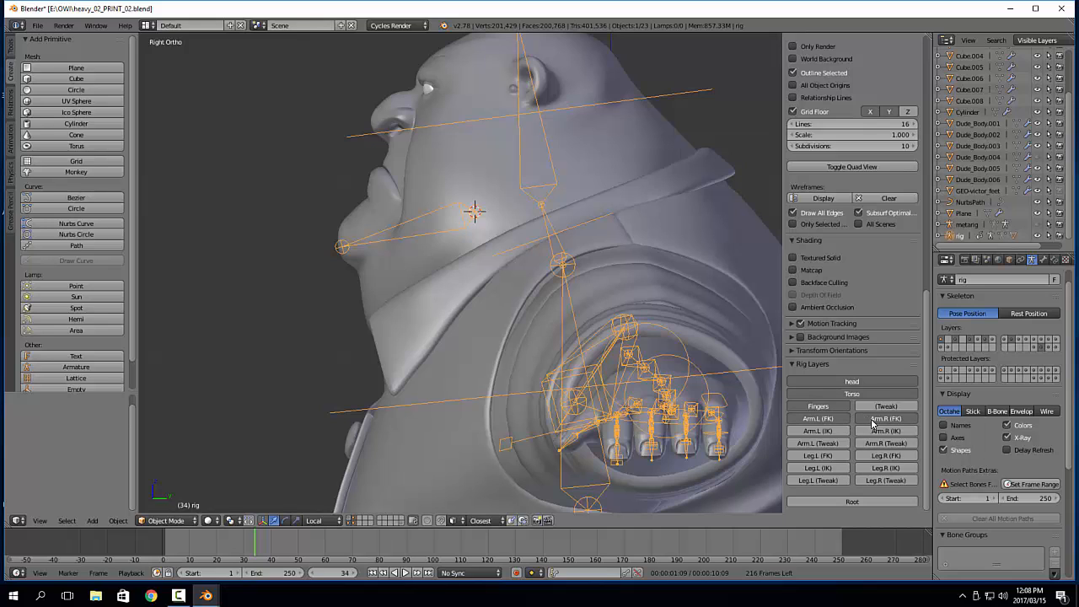
left_click(839, 468)
left_click(885, 470)
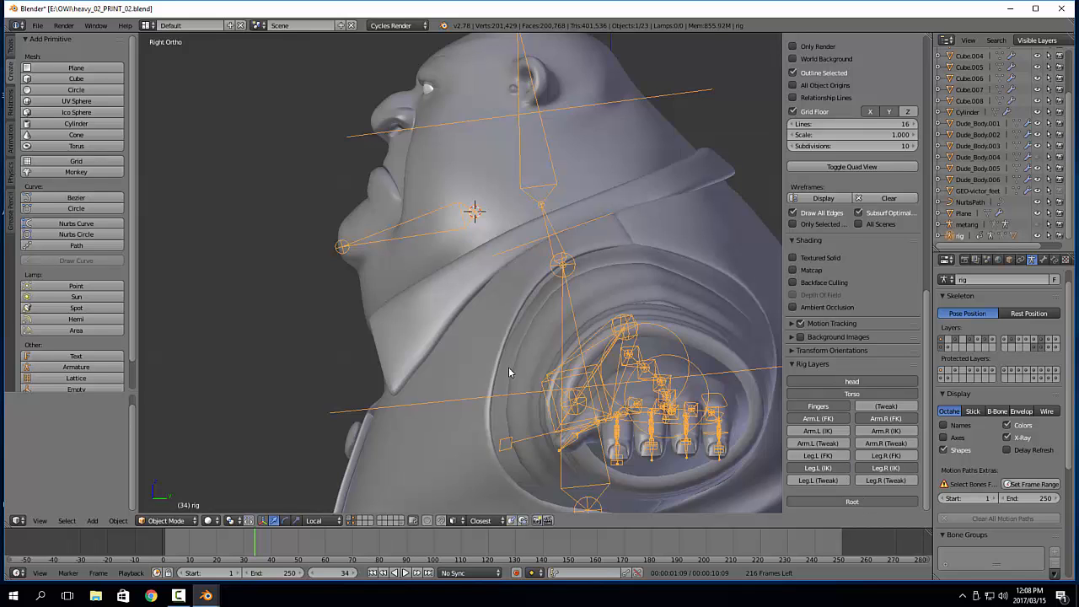
Examine the jaw bone and the visible rig controls around the character's face, torso and arms
scroll(509, 374, "down", 6)
middle_click_drag(394, 321, 484, 330)
scroll(484, 331, "up", 4)
middle_click_drag(485, 202, 428, 274, "shift")
scroll(455, 244, "up", 4)
right_click(479, 158)
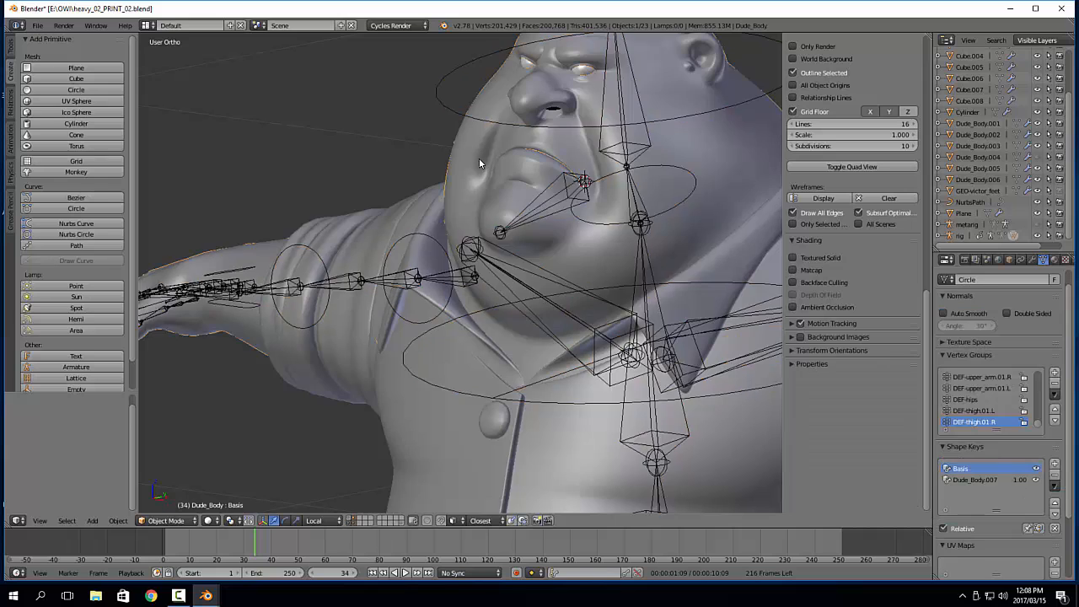
scroll(489, 202, "down", 4)
middle_click_drag(560, 276, 515, 242, "shift")
middle_click_drag(548, 172, 550, 133)
middle_click_drag(547, 211, 554, 234)
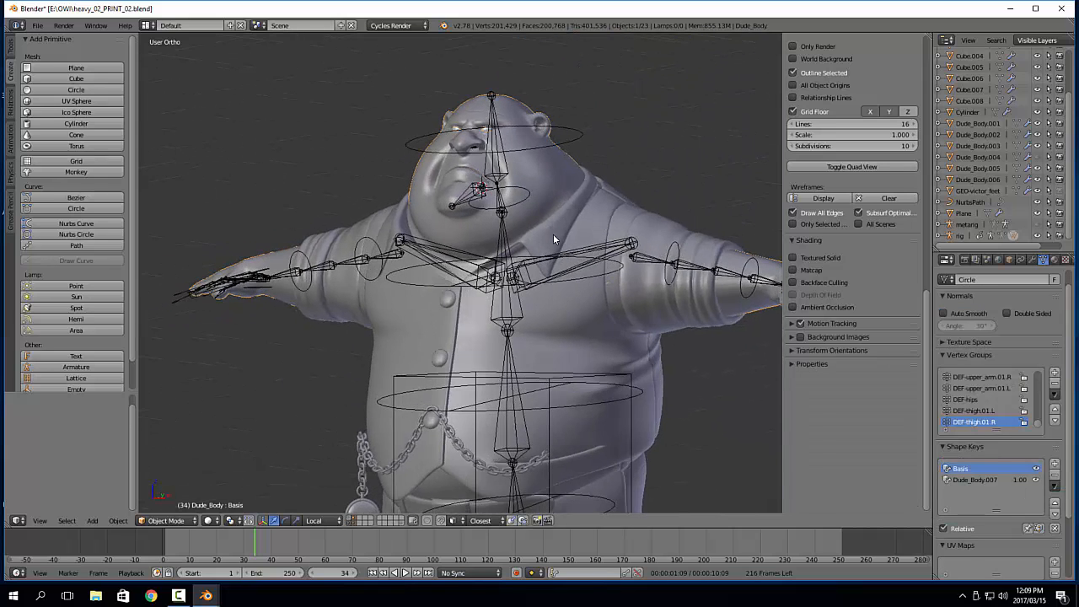
Select the Dude_Body mesh from the right side view and hide it to expose the mouth and eye parts
key("KP_3")
scroll(500, 173, "up", 1)
middle_click_drag(310, 208, 430, 289, "shift")
scroll(493, 240, "up", 5)
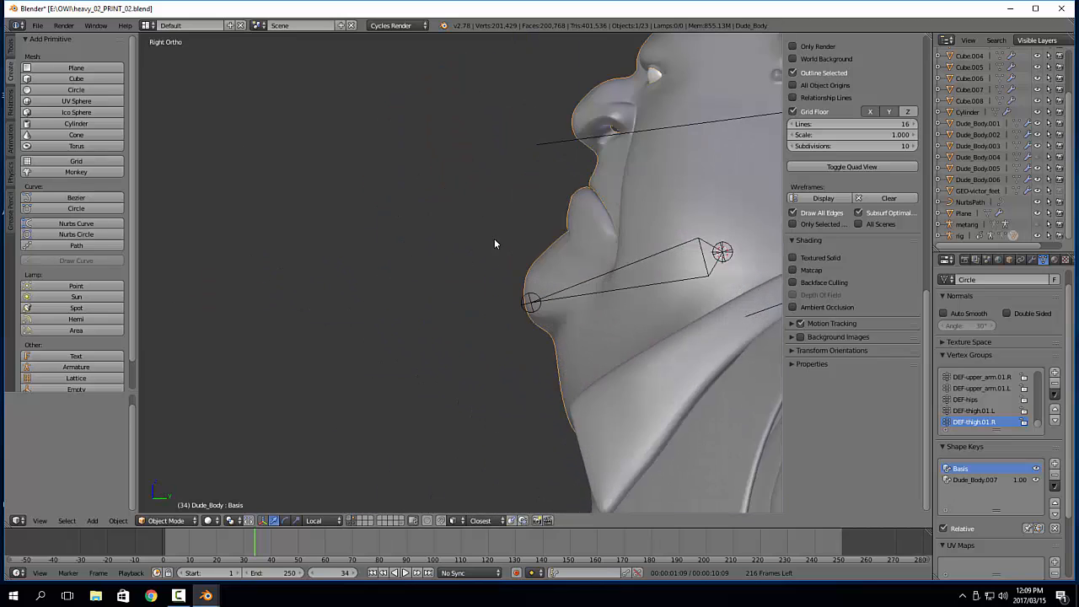
middle_click_drag(494, 239, 379, 238, "shift")
right_click(487, 193)
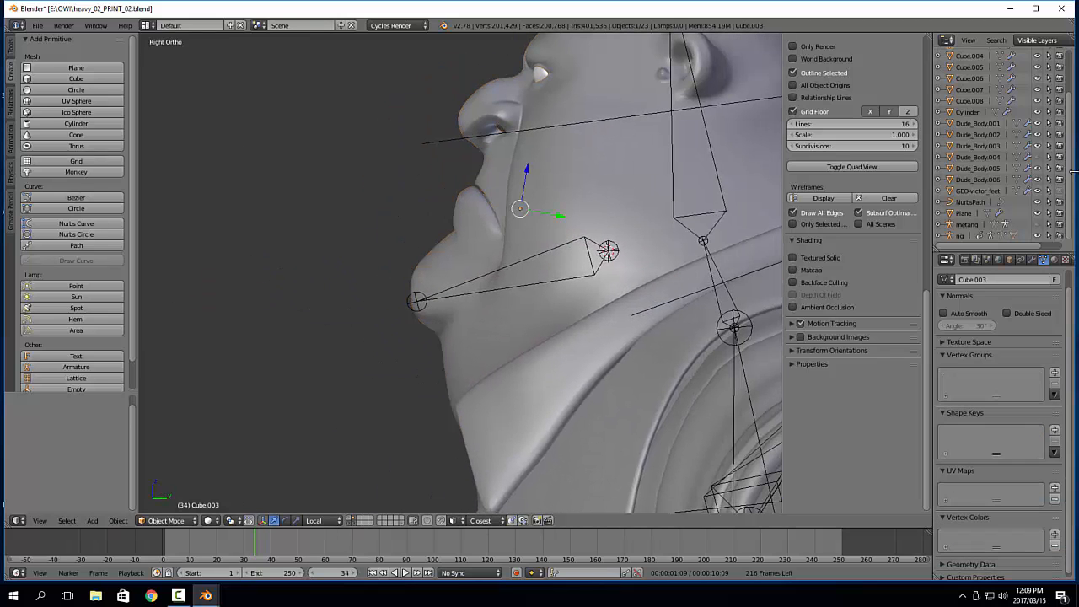
right_click(485, 164)
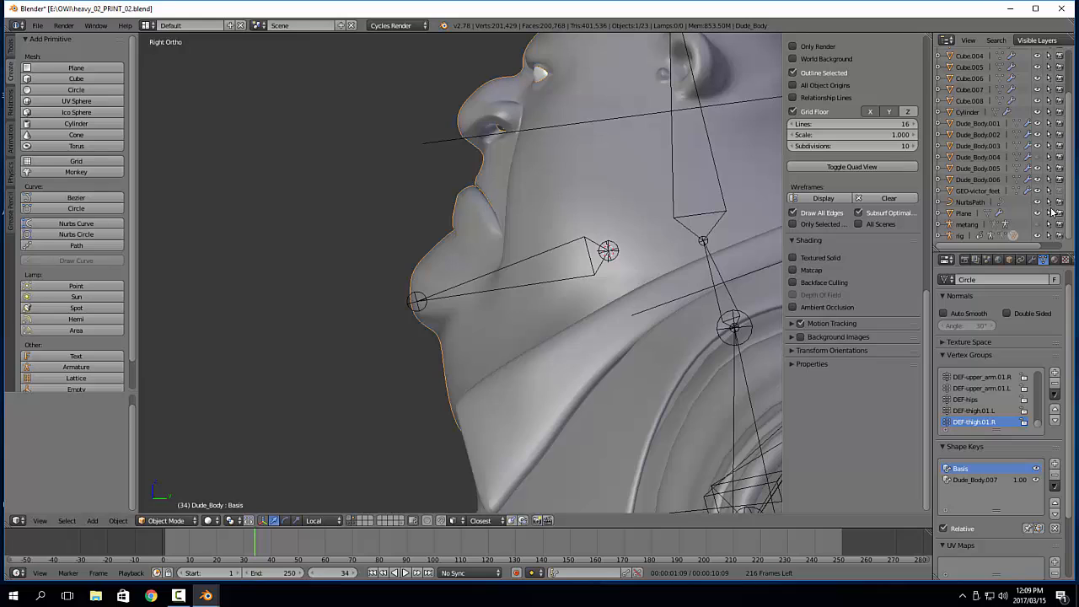
scroll(969, 207, "down", 2)
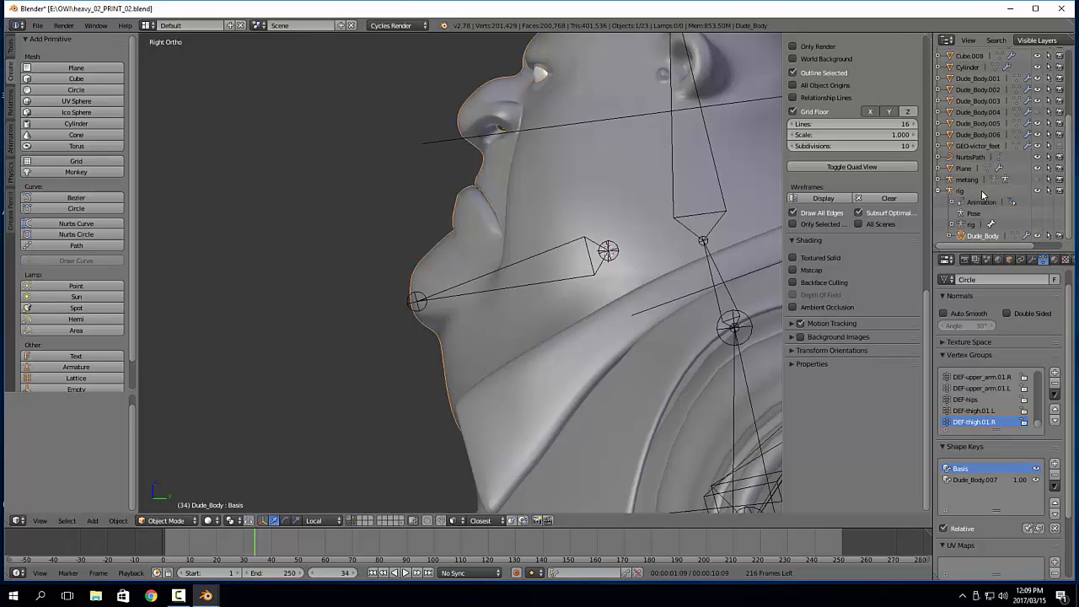
left_click(1037, 236)
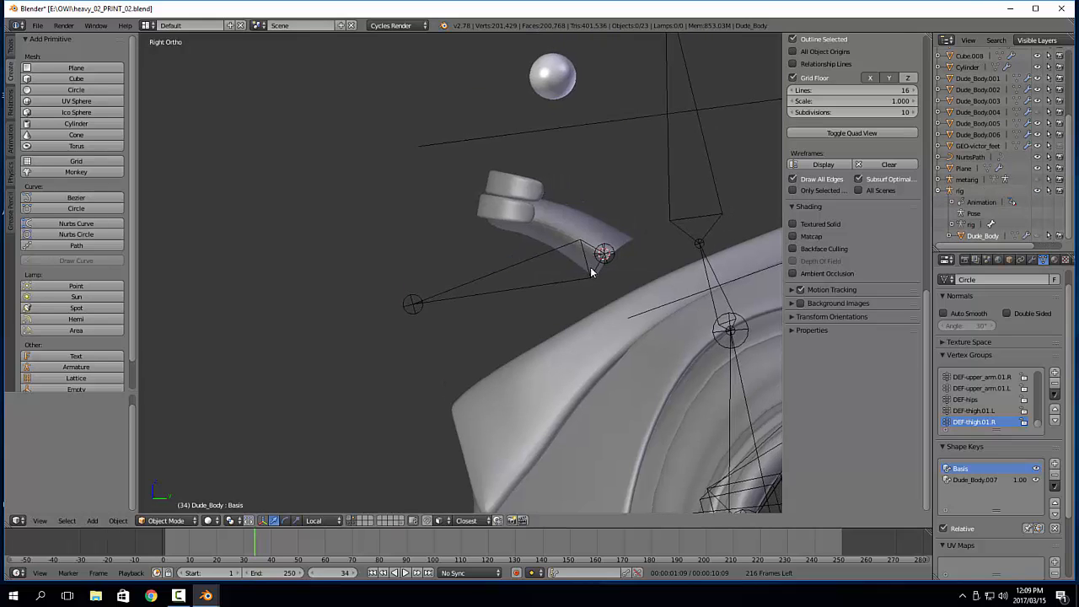
Parent the lower mouth pieces Cube.003 and Cube.004 to the DEF-jaw bone using the Bone option
right_click(559, 219)
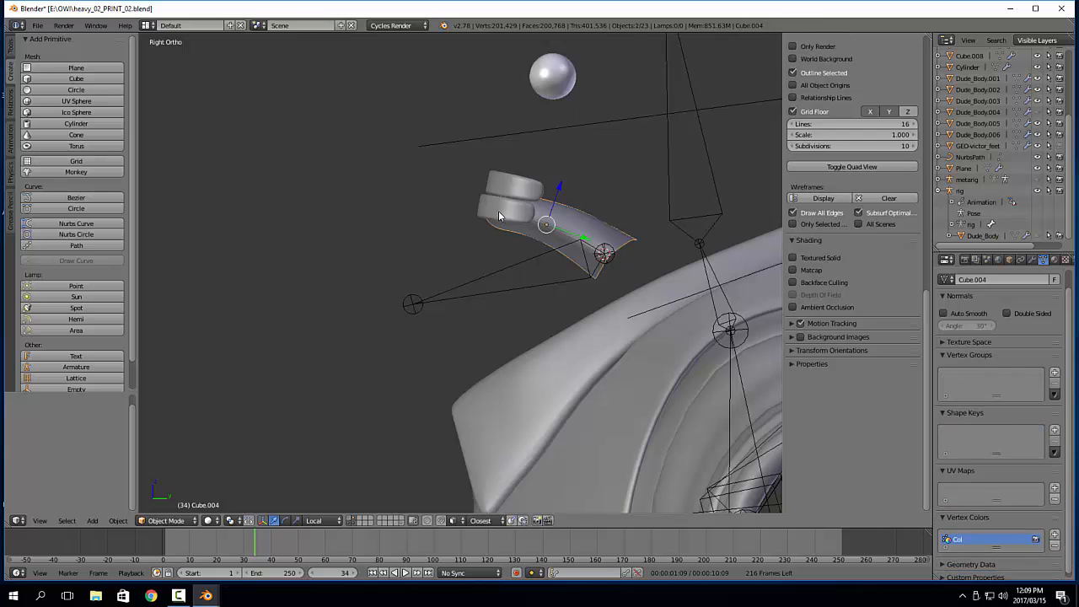
right_click(476, 285)
key("ctrl+Tab")
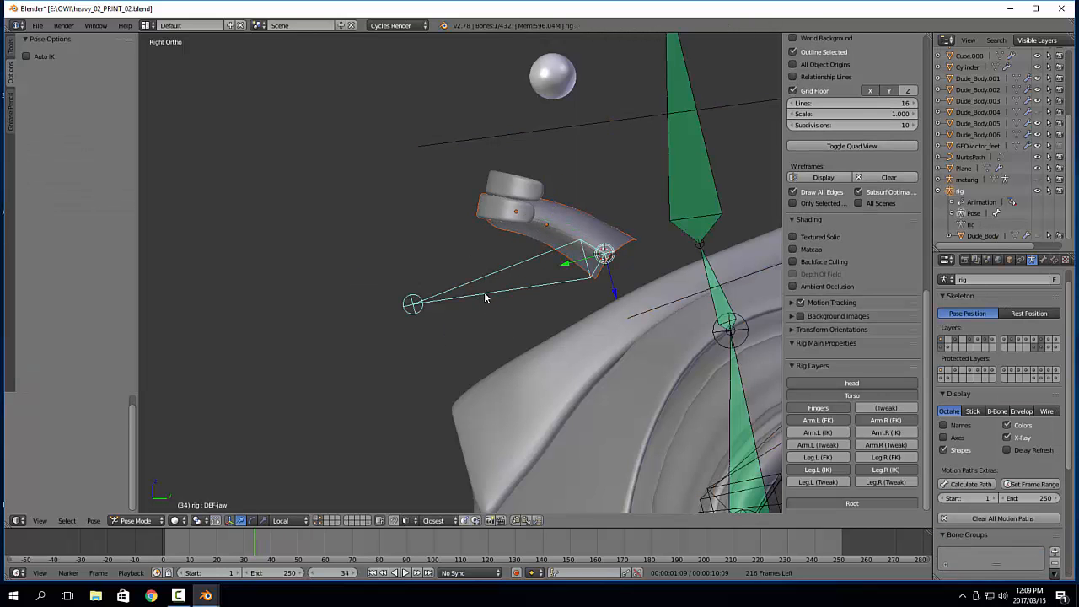
key("ctrl+p")
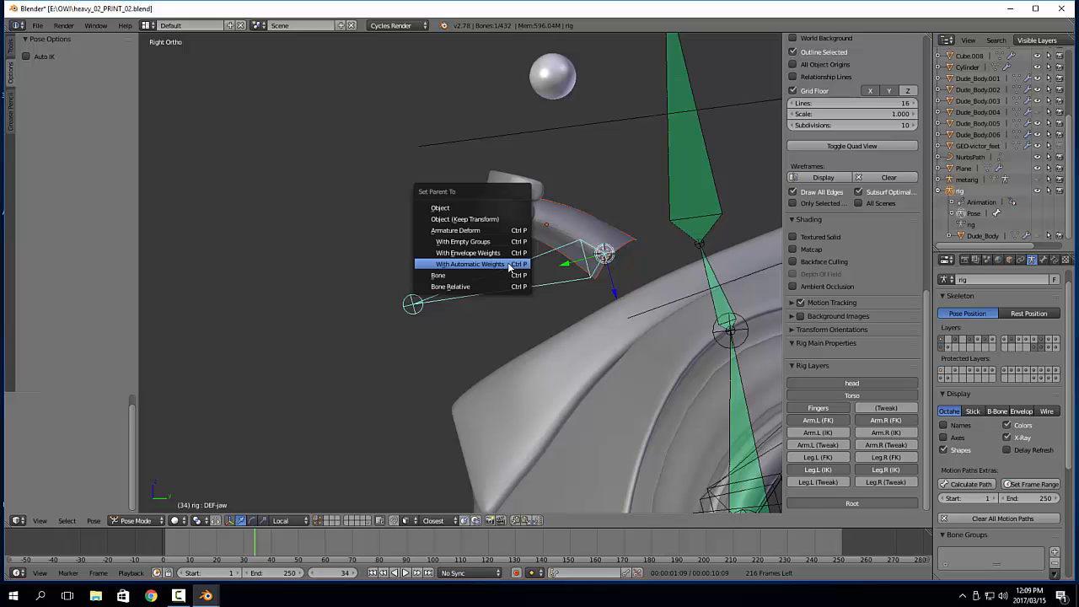
left_click(448, 275)
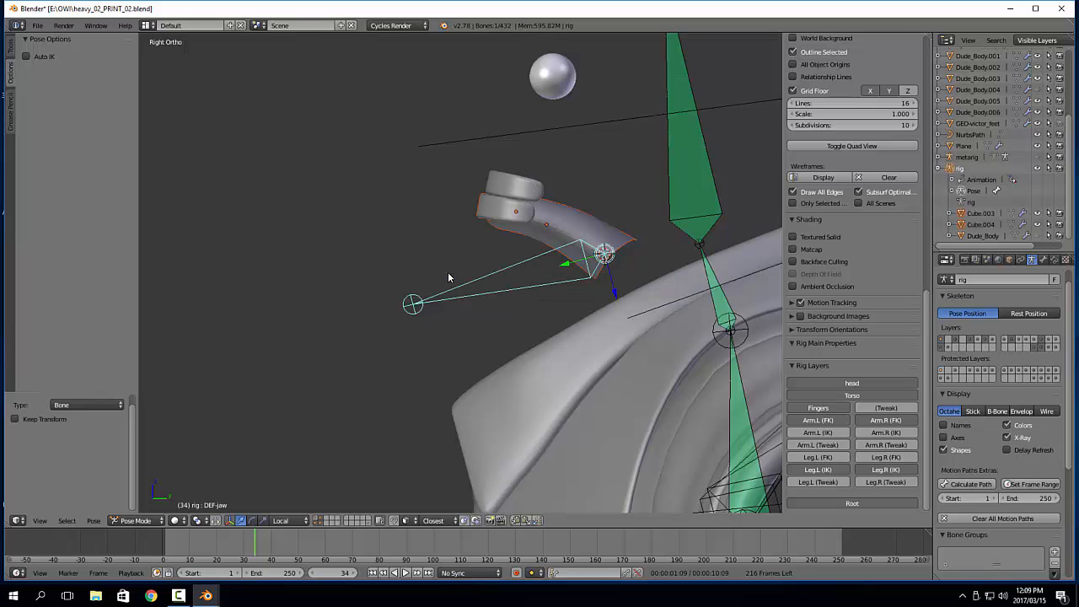
Parent the eyes and upper teeth, Cube.001 and Cube.002, to the DEF-head bone using the Bone option
middle_click_drag(547, 74, 478, 182, "shift")
key("ctrl+Tab")
left_click(478, 182)
left_click(462, 293, "shift")
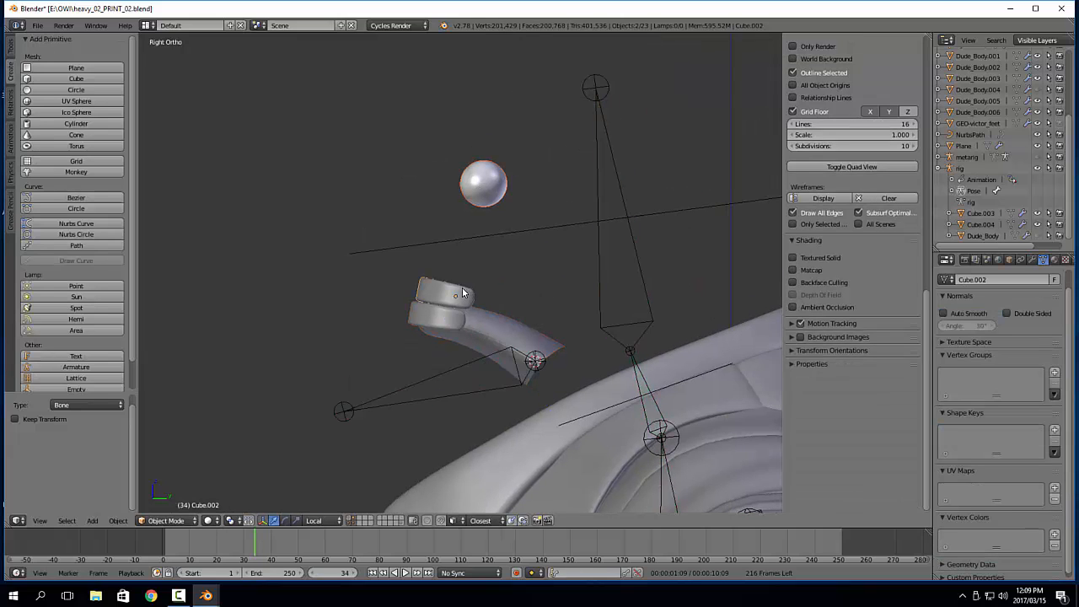
left_click(595, 184, "shift")
key("ctrl+Tab")
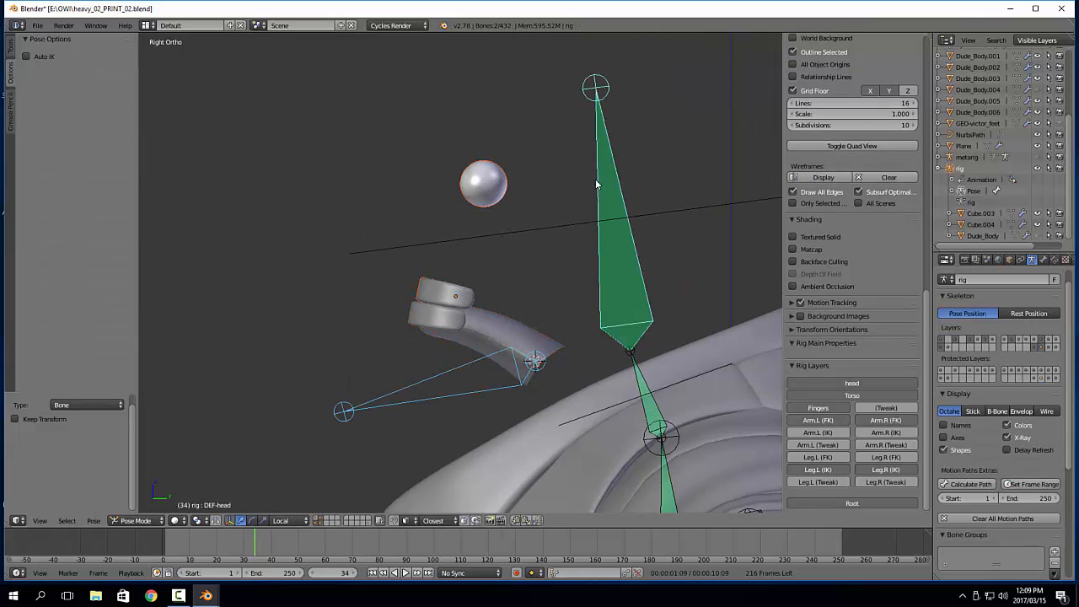
key("ctrl+p")
left_click(595, 183)
Unhide the Dude_Body mesh and rotate the DEF-jaw bone open by about -23.3°
middle_click_drag(555, 246, 545, 190, "shift")
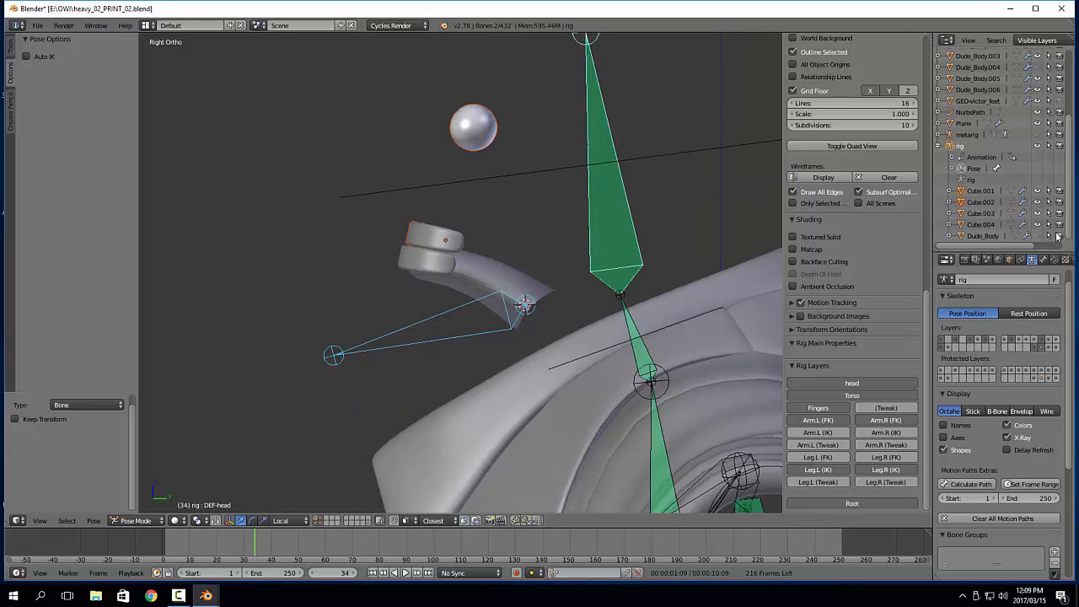
left_click(1039, 236)
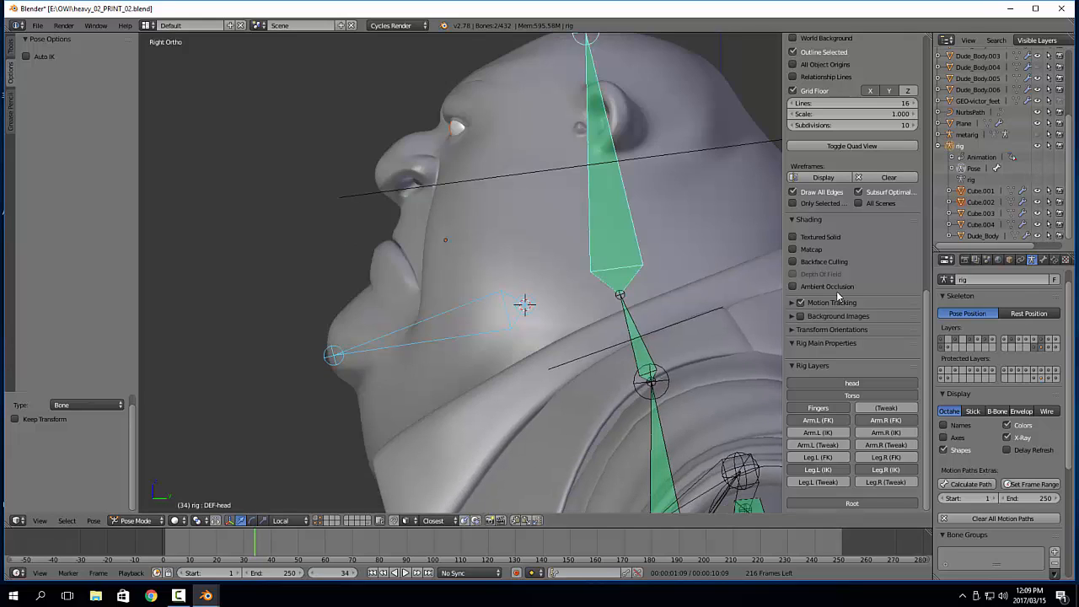
right_click(387, 339)
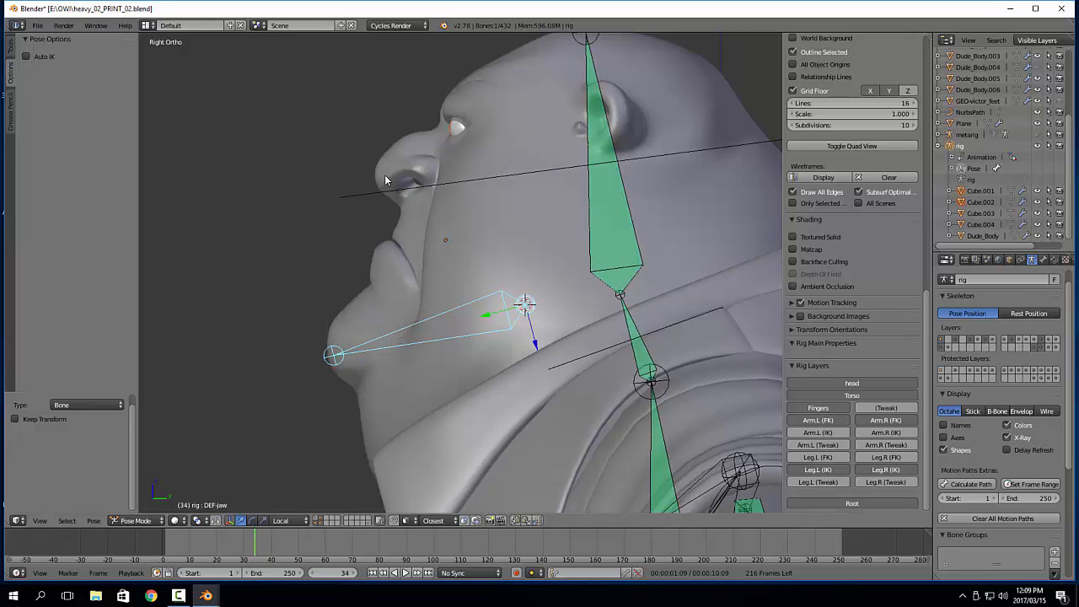
key("r")
left_click(349, 237)
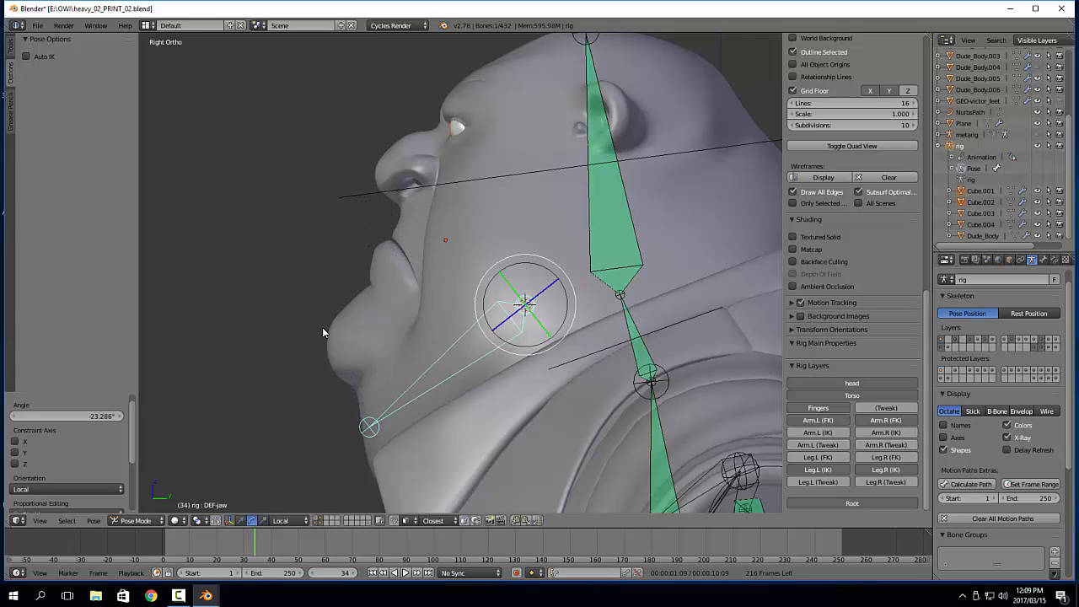
middle_click_drag(322, 329, 354, 254, "shift")
Test-rotate the jaw bone and the head control in wireframe shading, cancelling each rotation
key("z")
middle_click_drag(419, 236, 401, 275, "shift")
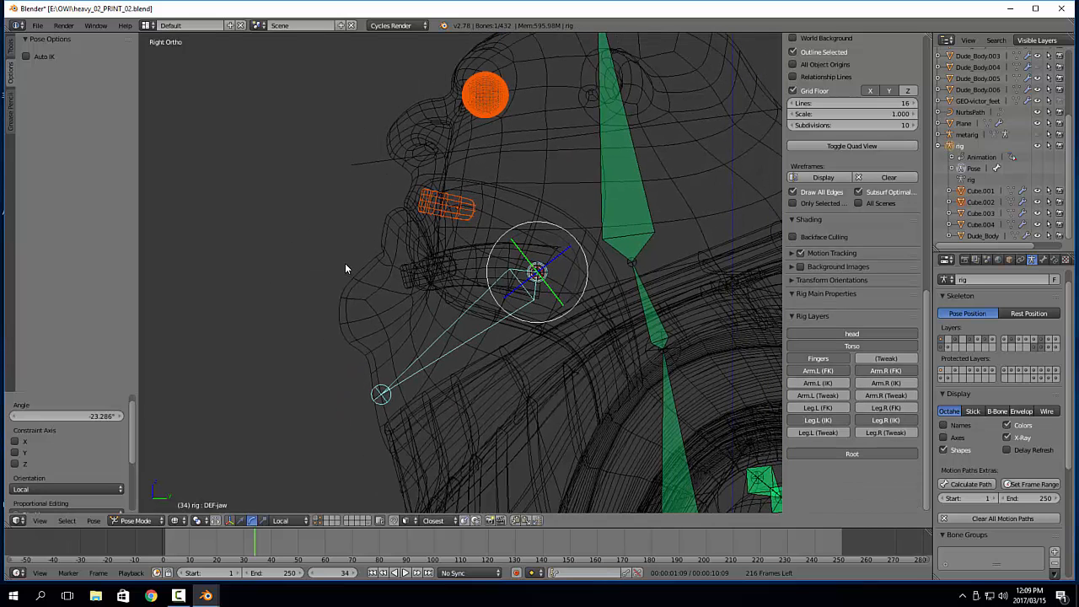
key("r")
right_click(364, 204)
middle_click_drag(576, 180, 519, 249, "shift")
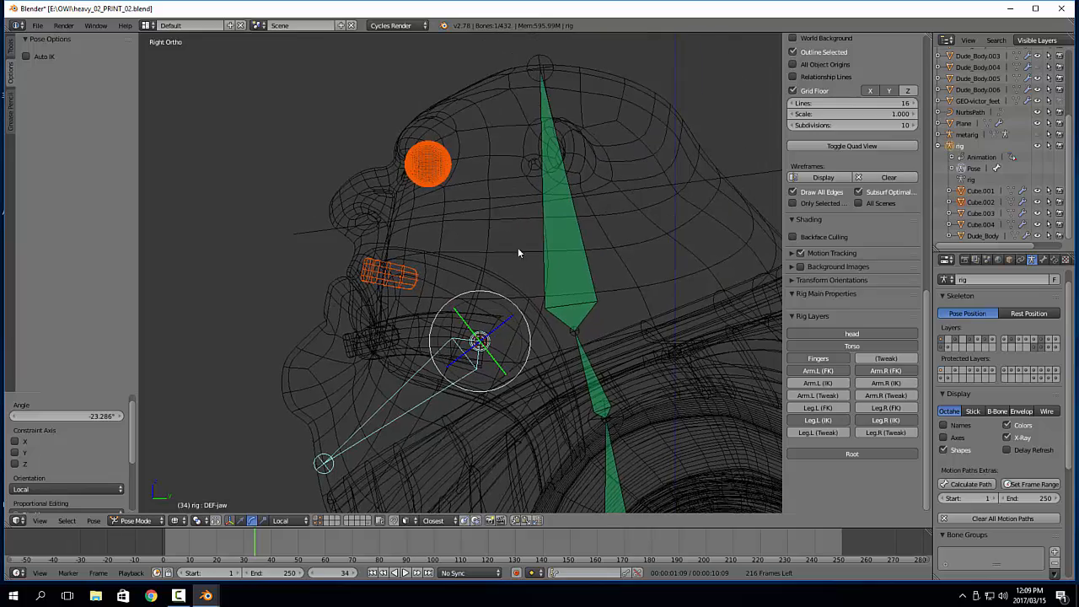
right_click(291, 236)
key("r")
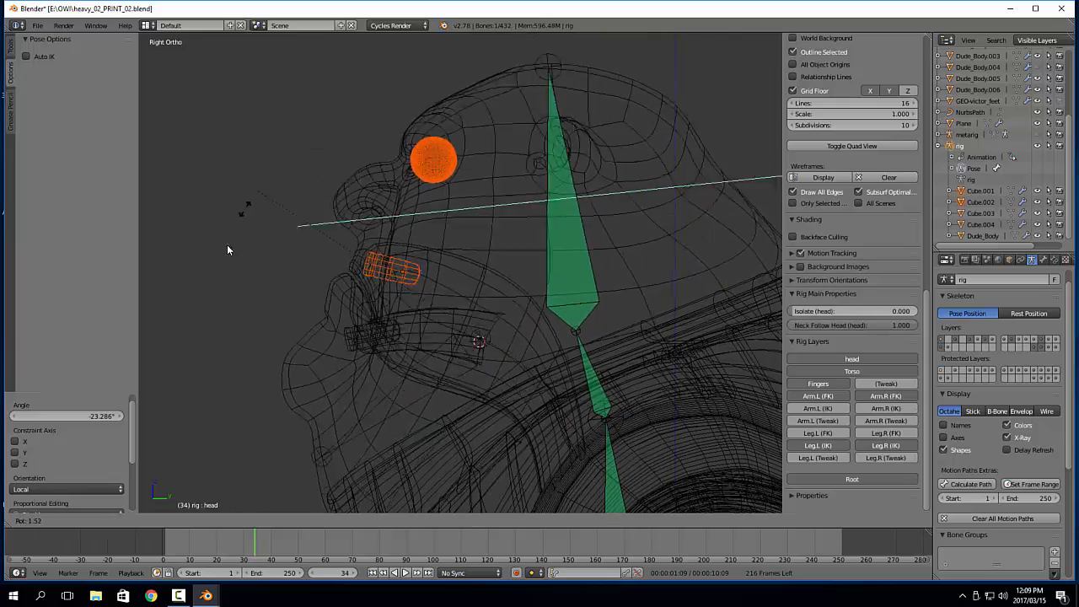
right_click(374, 188)
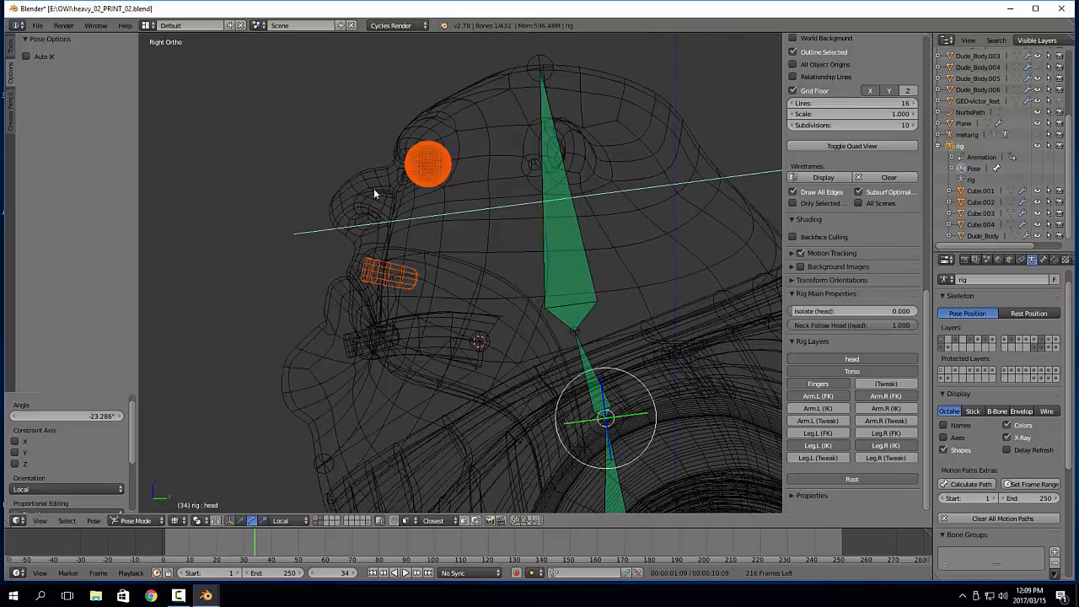
middle_click_drag(343, 348, 401, 240, "shift")
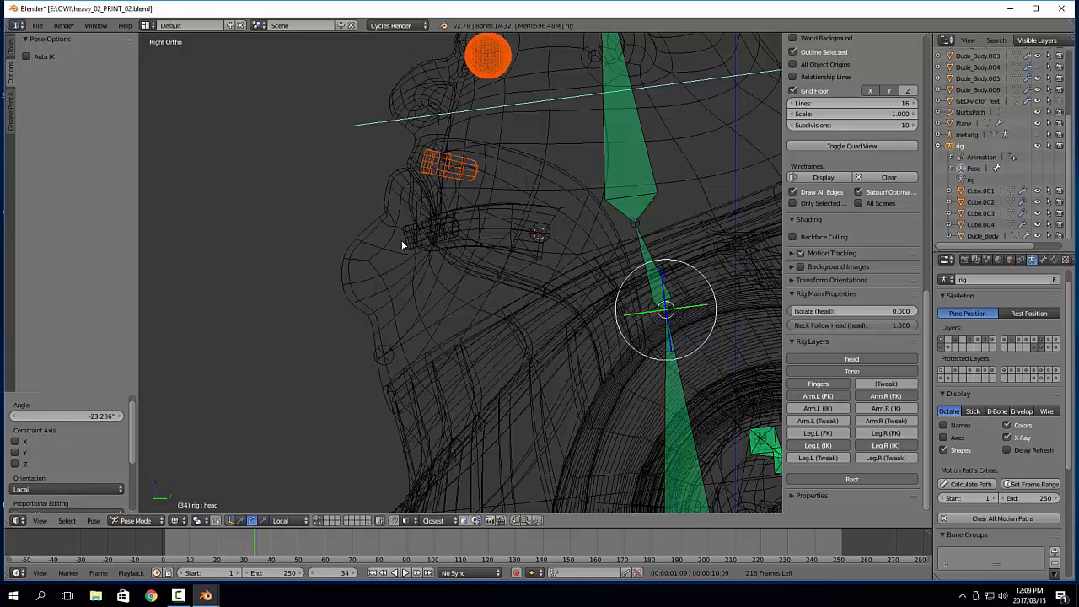
Select the Dude_Body mesh, return it to Object Mode after a brief Weight Paint check, and switch to solid shading
right_click(396, 295)
key("Tab")
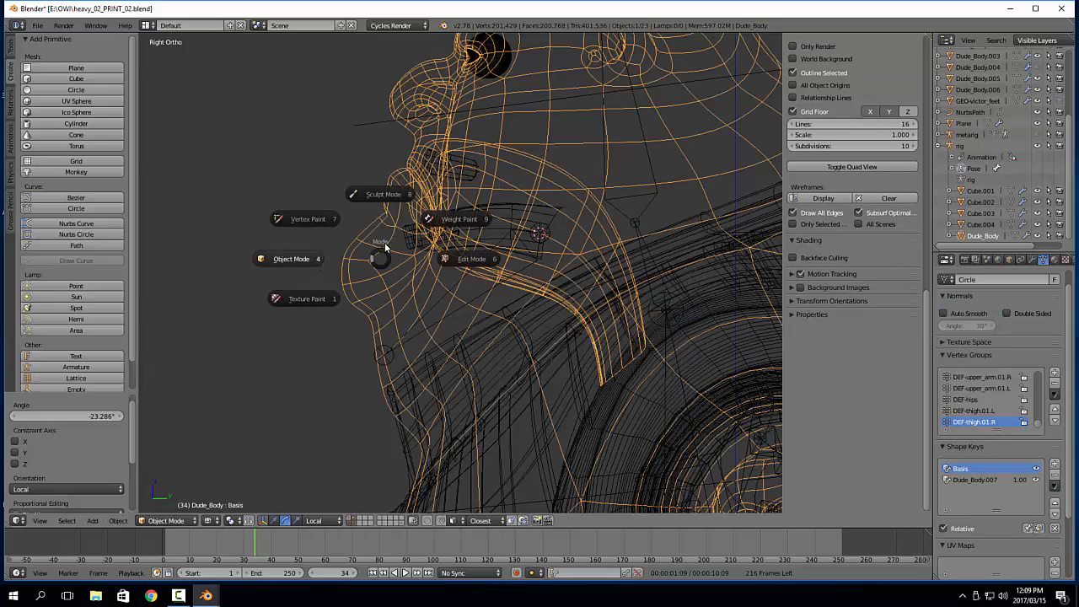
left_click(445, 222)
mouse_move(446, 228)
middle_mouse_down()
mouse_move(414, 272)
mouse_move(518, 294)
mouse_move(406, 242)
middle_mouse_up()
key("Tab")
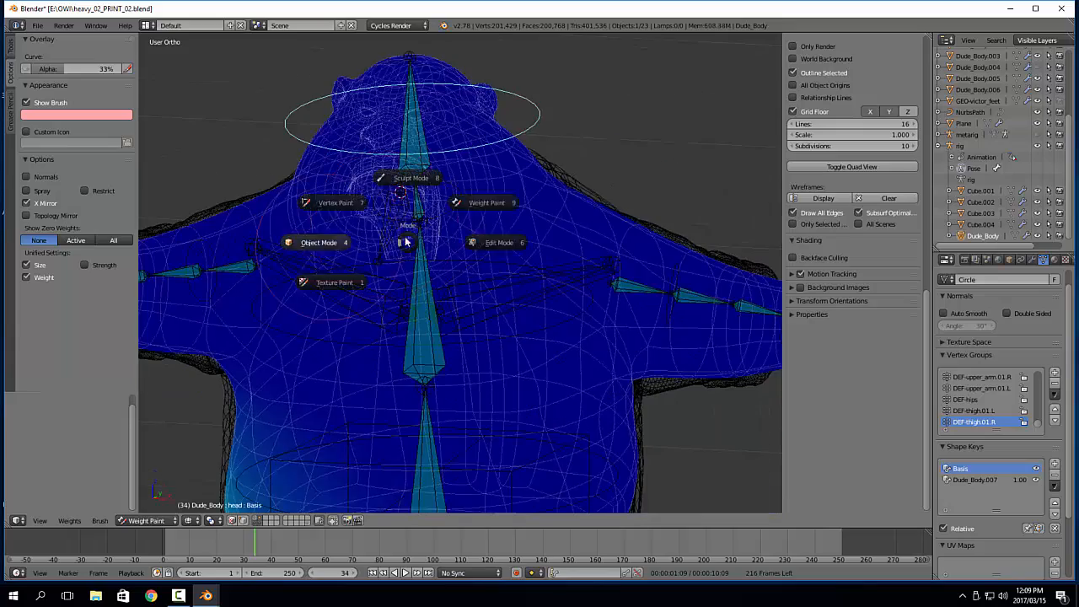
left_click(319, 242)
key("z")
mouse_move(578, 269)
middle_mouse_down()
mouse_move(469, 265)
mouse_move(495, 307)
middle_mouse_up()
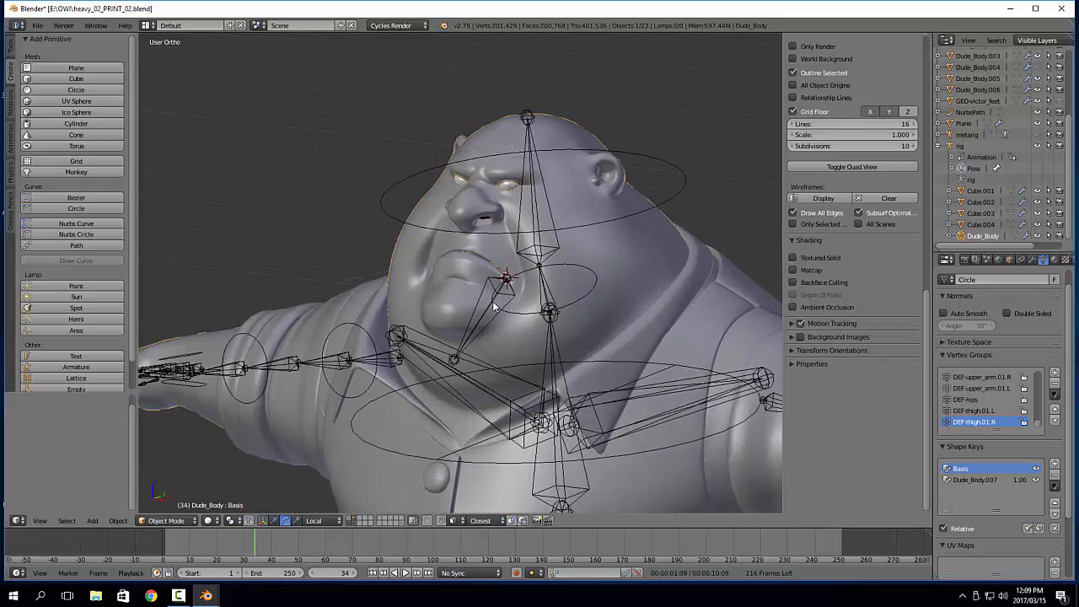
scroll(495, 307, "up", 2)
middle_click_drag(634, 289, 626, 249)
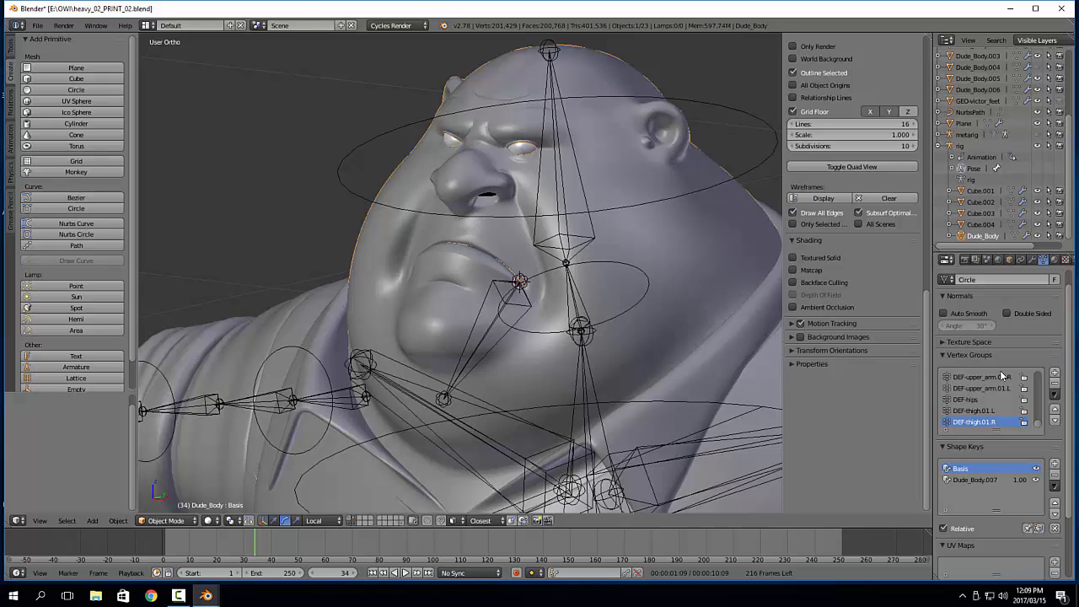
Add a new vertex group to Dude_Body and name it DEF-jaw, matching the name of the jaw bone
scroll(1004, 404, "down", 5)
scroll(1004, 407, "up", 5)
right_click(479, 343)
scroll(879, 236, "up", 3)
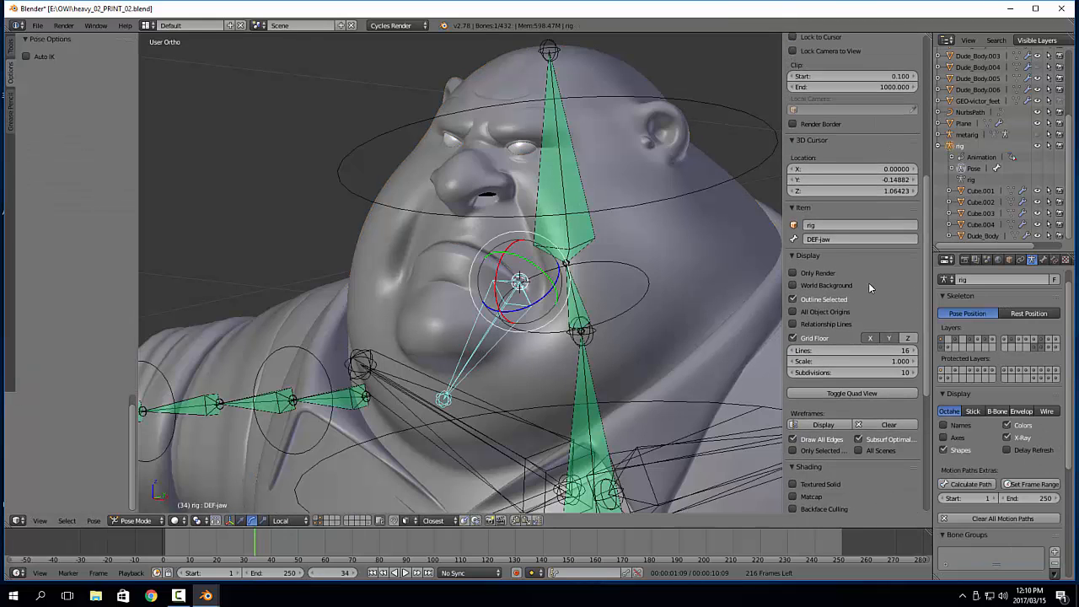
right_click(693, 211)
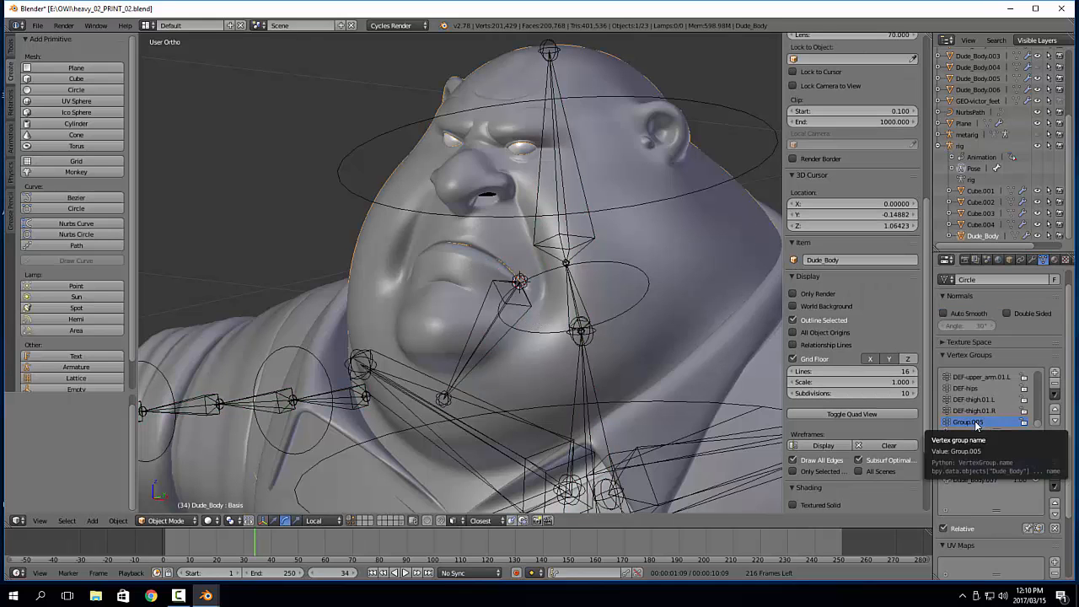
middle_click_drag(492, 299, 478, 353)
Rotate the DEF-jaw bone by about 23.5° around its local X axis
middle_click_drag(373, 237, 427, 334)
right_click(434, 331)
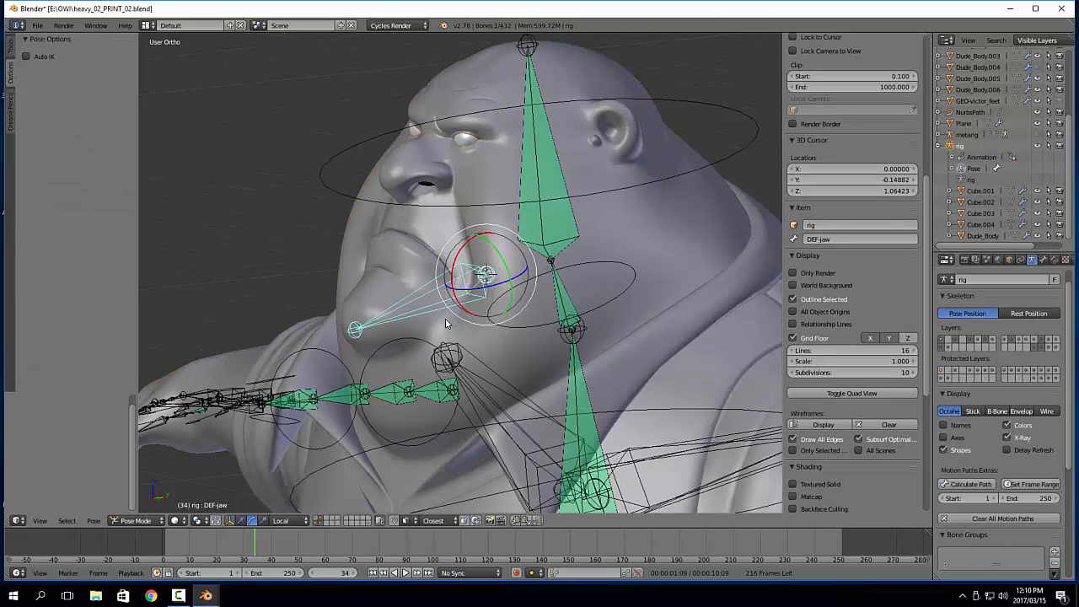
key("r")
key("x")
key("x")
left_click(452, 269)
middle_click_drag(413, 276, 428, 269)
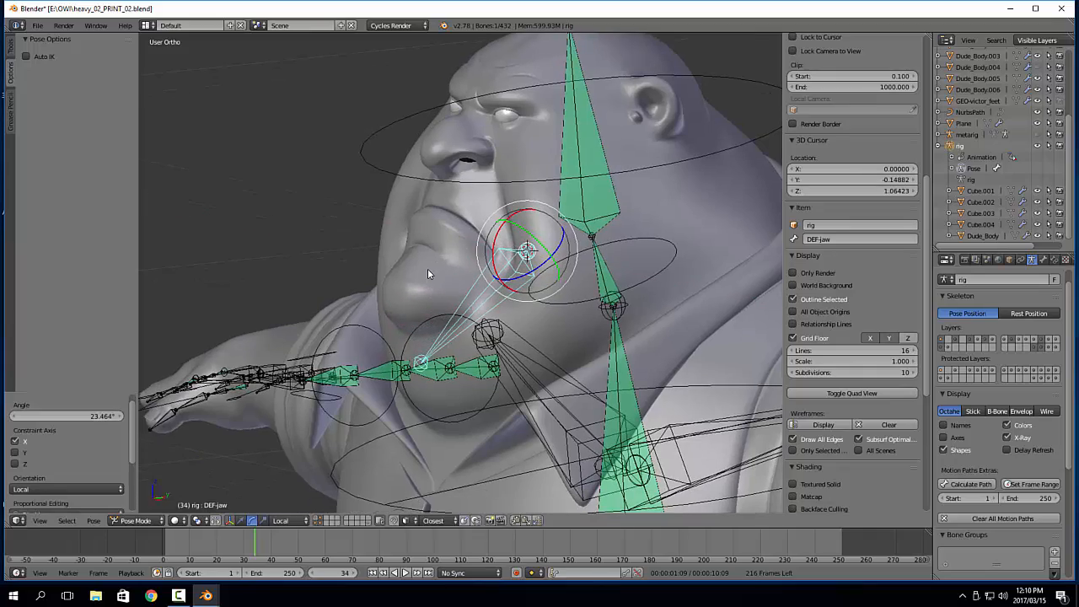
Select the Dude_Body mesh and switch it to Weight Paint mode with the DEF-jaw group active
right_click(396, 243)
middle_click_drag(342, 234, 397, 255)
key("Tab")
key("Tab")
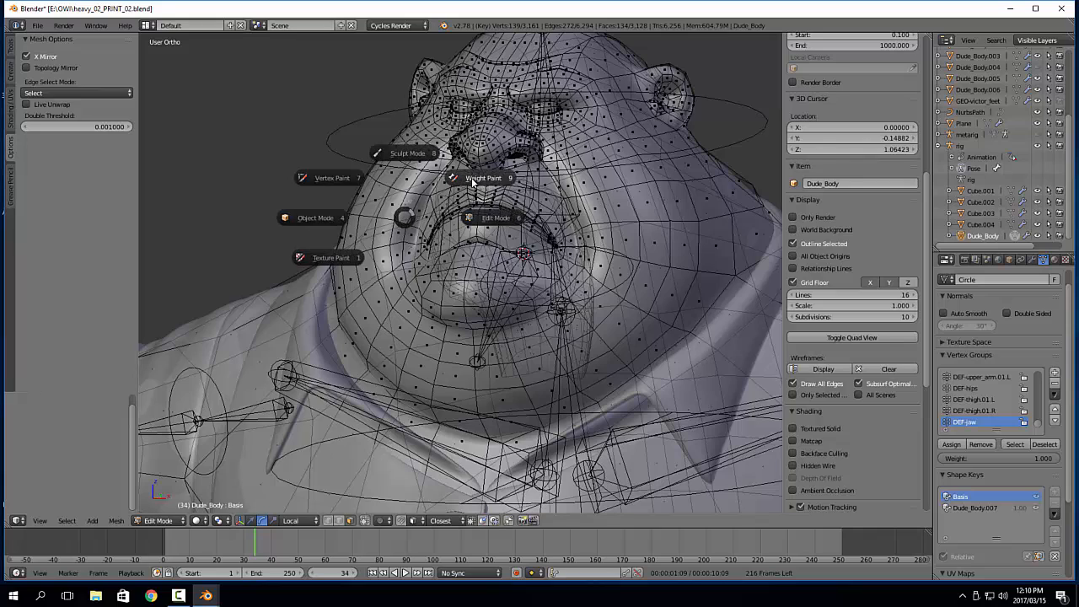
left_click(471, 178)
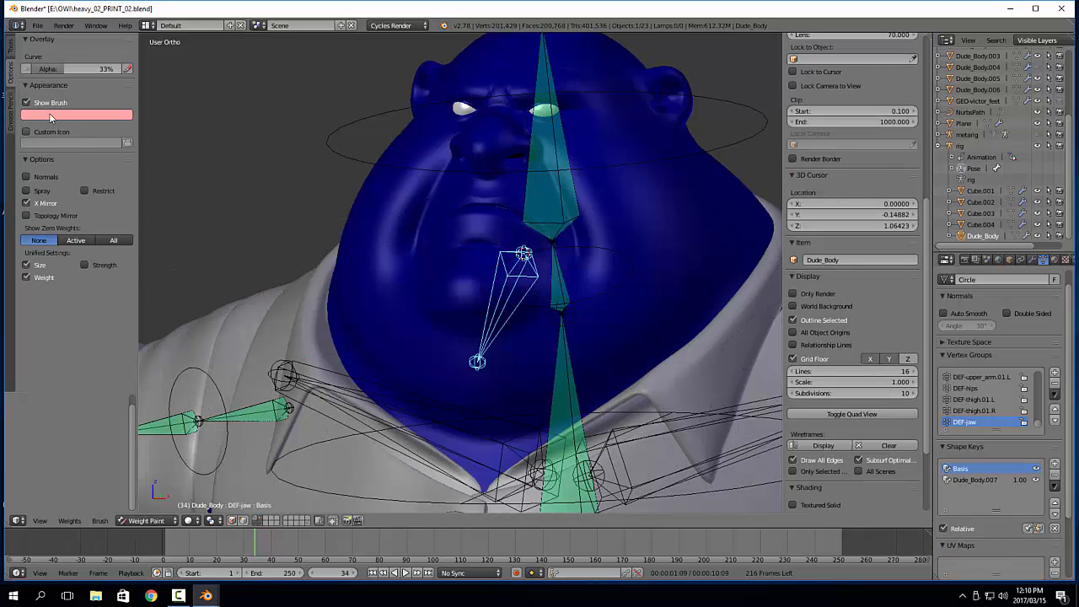
Enable Auto Normalize and set the weight brush to strength 0.432 and radius 58 px
left_click(11, 51)
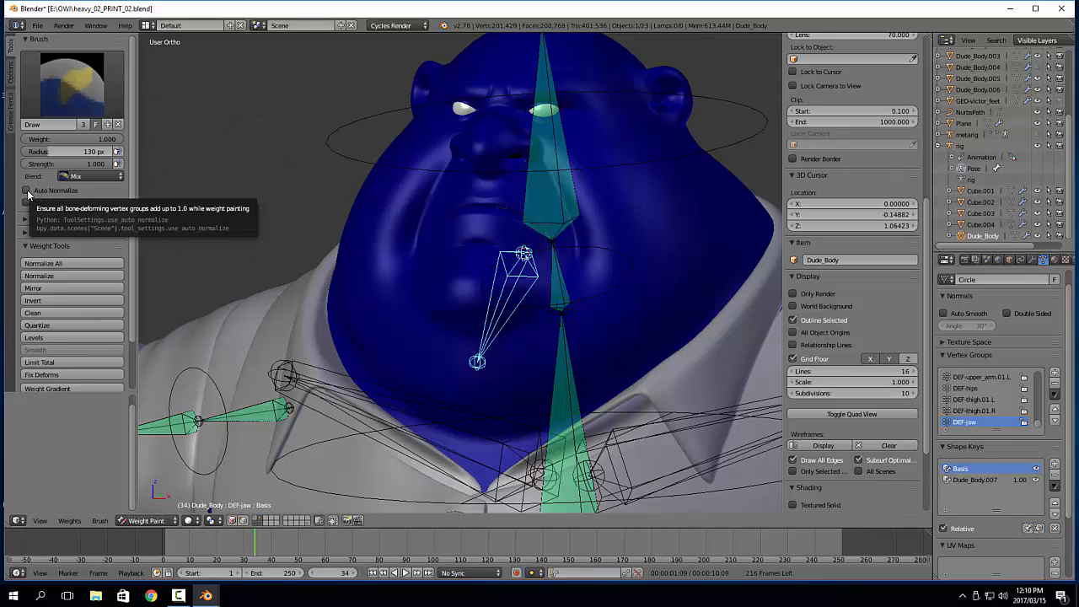
left_click(27, 190)
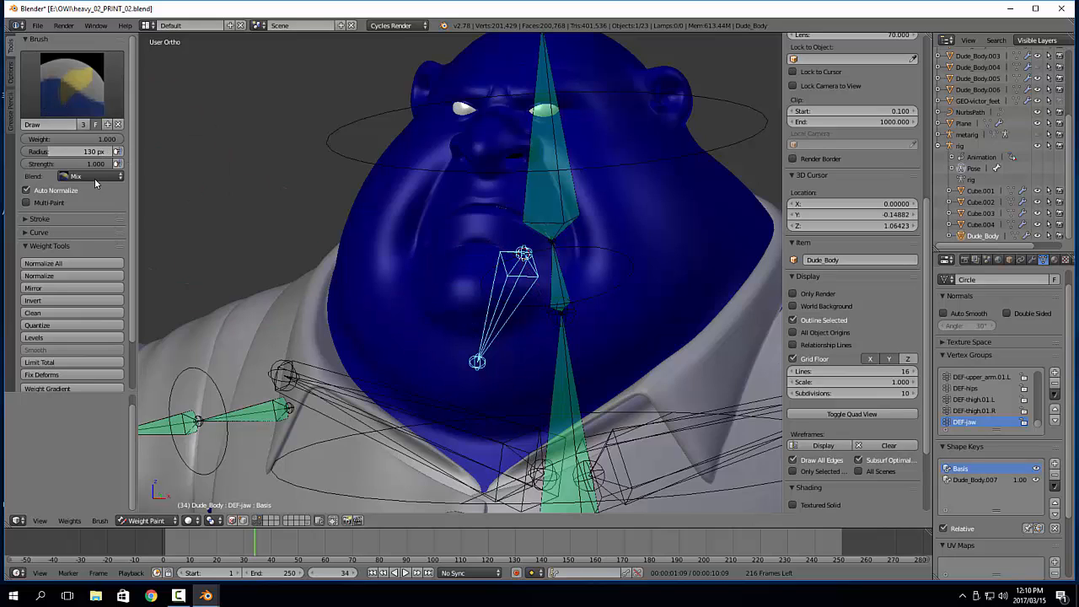
left_click_drag(95, 165, 42, 165)
scroll(548, 282, "up", 2)
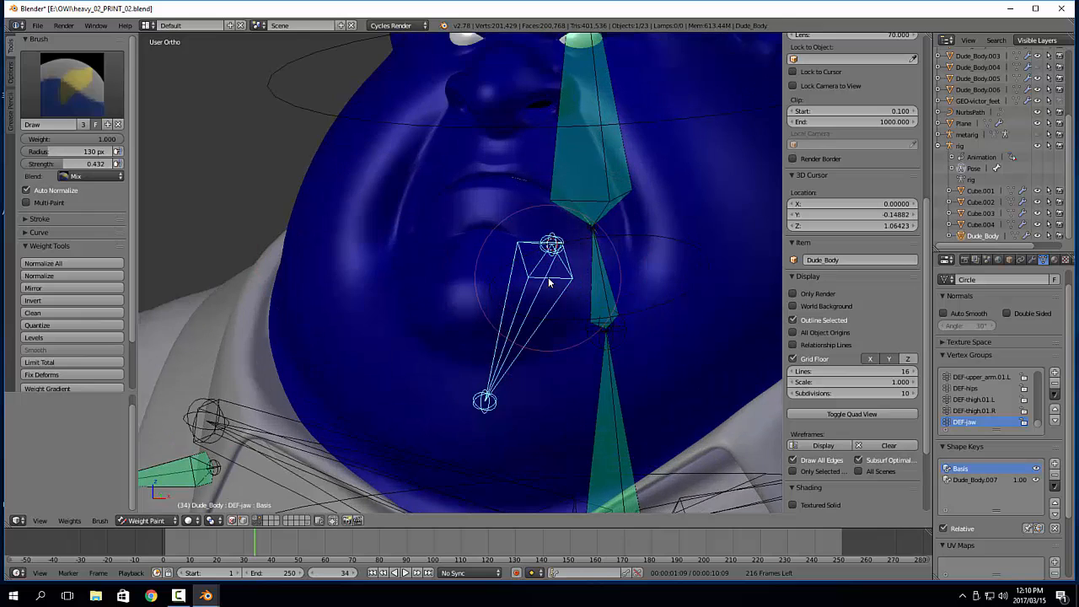
key("f")
left_click(507, 284)
mouse_move(509, 285)
middle_mouse_down()
mouse_move(548, 288)
mouse_move(493, 305)
middle_mouse_up()
scroll(579, 290, "down", 1)
mouse_move(494, 305)
middle_mouse_down()
mouse_move(518, 312)
mouse_move(533, 291)
middle_mouse_up()
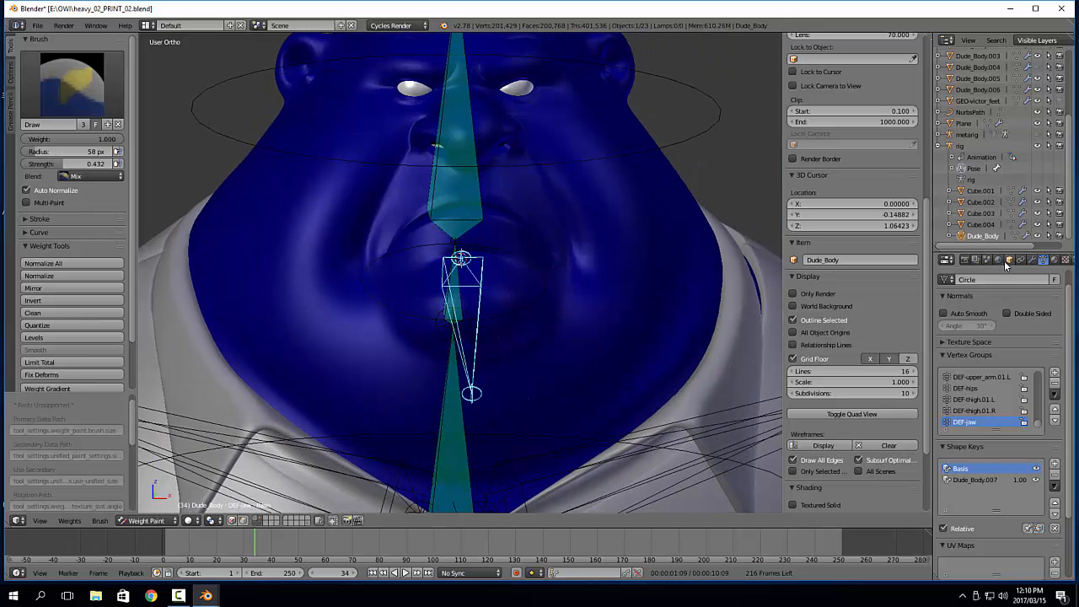
Turn off X-Ray display for the rig, then put Dude_Body back into Weight Paint mode
key("ctrl+Tab")
right_click(705, 135)
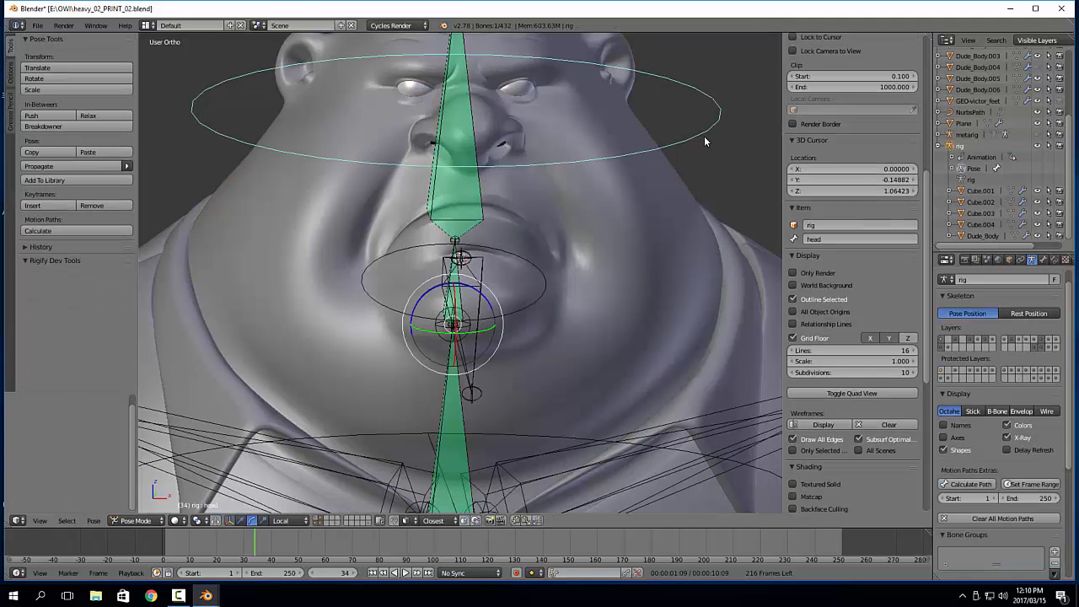
left_click(1020, 434)
right_click(690, 186)
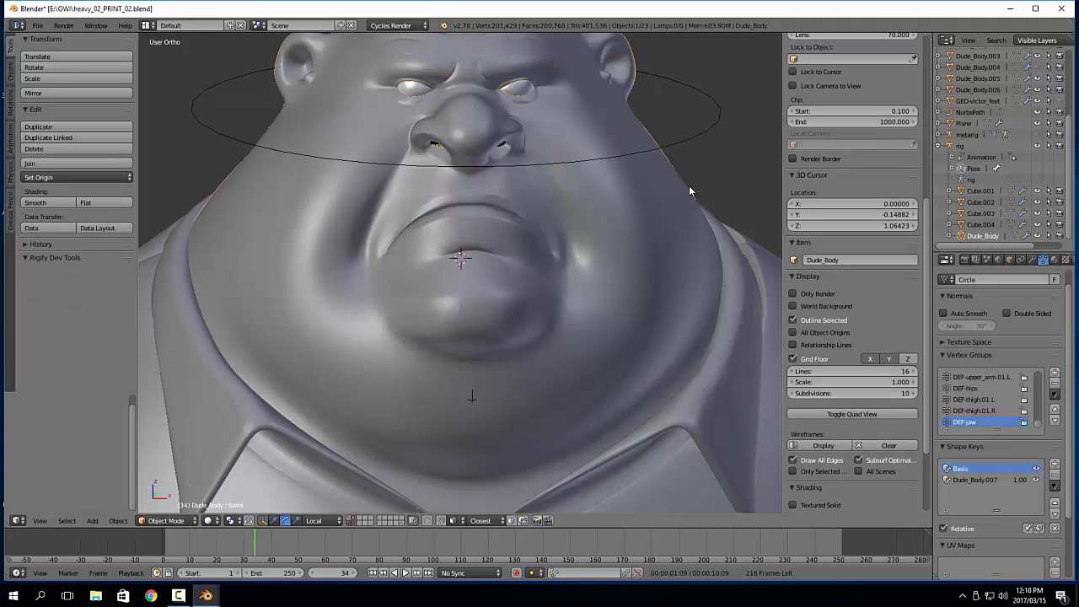
key("Tab")
left_click(742, 145)
middle_click_drag(736, 161, 689, 204)
Paint DEF-jaw weight over the chin and lower lip, enlarging the brush radius from 65 to 109 px
key("f")
left_click(556, 270)
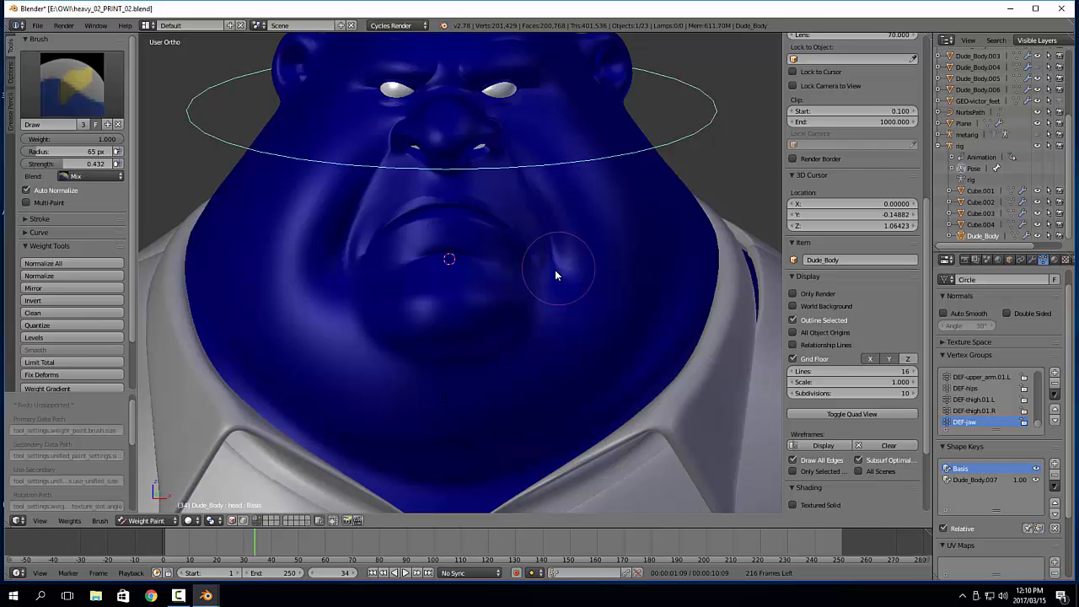
middle_click_drag(555, 270, 544, 280)
mouse_move(460, 295)
left_mouse_down()
mouse_move(458, 310)
mouse_move(426, 295)
mouse_move(433, 315)
mouse_move(438, 296)
mouse_move(396, 338)
mouse_move(482, 351)
mouse_move(414, 362)
mouse_move(425, 280)
mouse_move(450, 278)
mouse_move(425, 282)
mouse_move(422, 270)
mouse_move(437, 269)
left_mouse_up()
key("f")
left_click(454, 312)
scroll(449, 278, "up", 1)
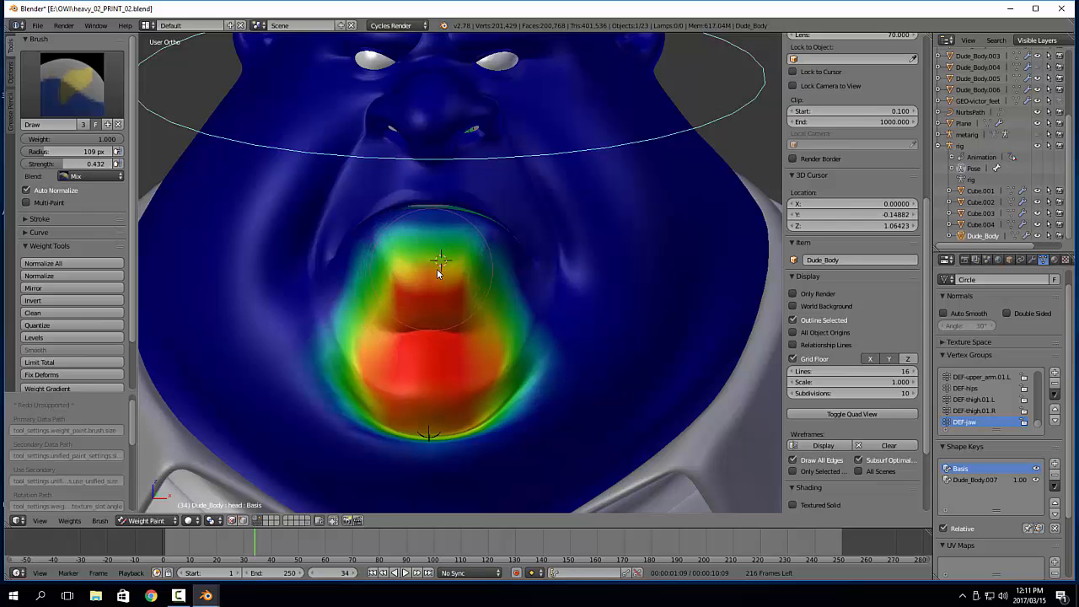
Reduce the brush radius to 63 px and paint around the centre of the lower lip
key("f")
left_click(411, 264)
scroll(439, 251, "up", 2)
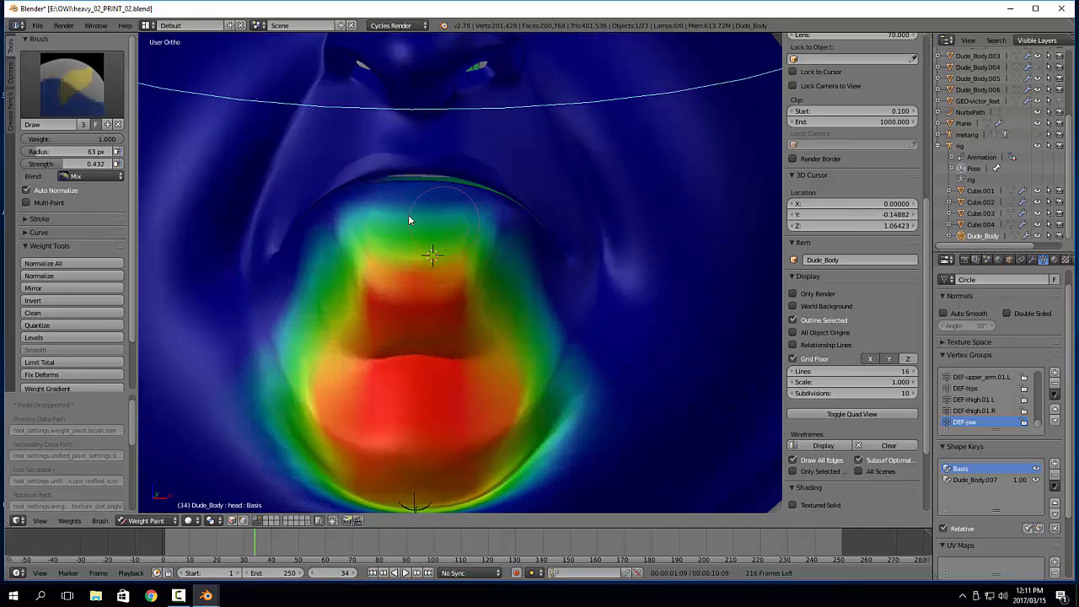
left_click_drag(409, 217, 423, 243)
In Edit Mode, select the strip of faces running from the chin up to the inner edge of the lower lip
key("Tab")
left_click(460, 239)
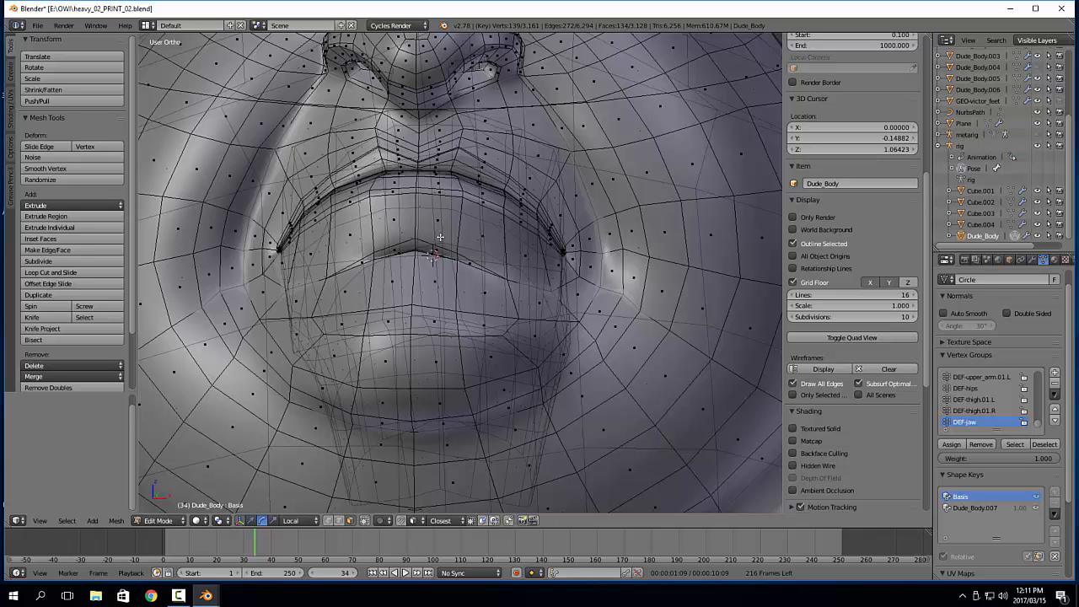
right_click(436, 364)
right_click(443, 184, "ctrl")
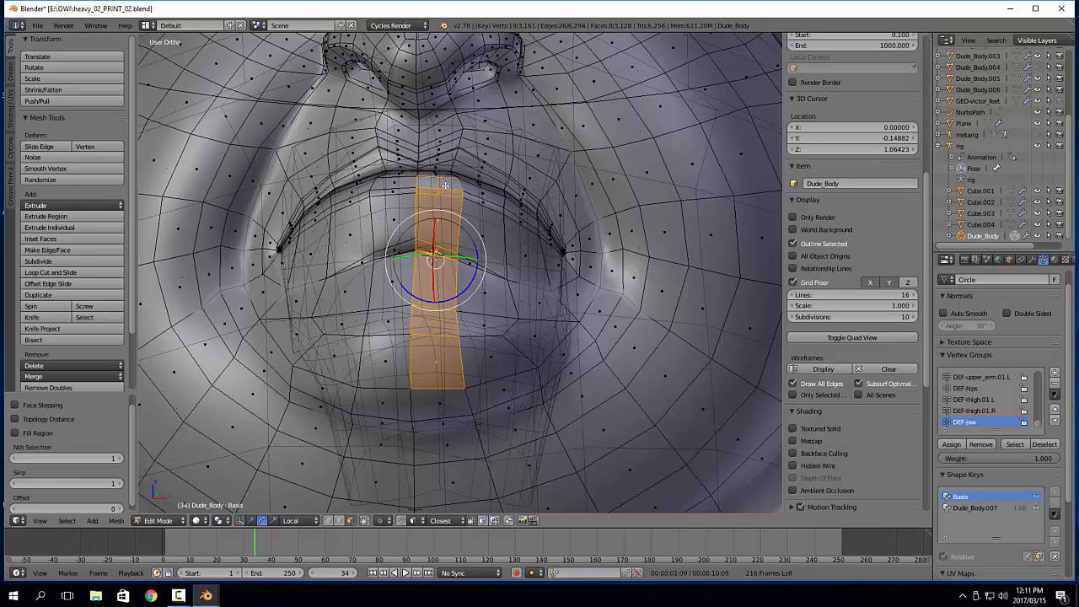
Extend the lower lip's face strip selection further inside the mouth, undoing one wrong pick
scroll(453, 258, "up", 4)
middle_click_drag(453, 258, 333, 206)
scroll(528, 228, "down", 3)
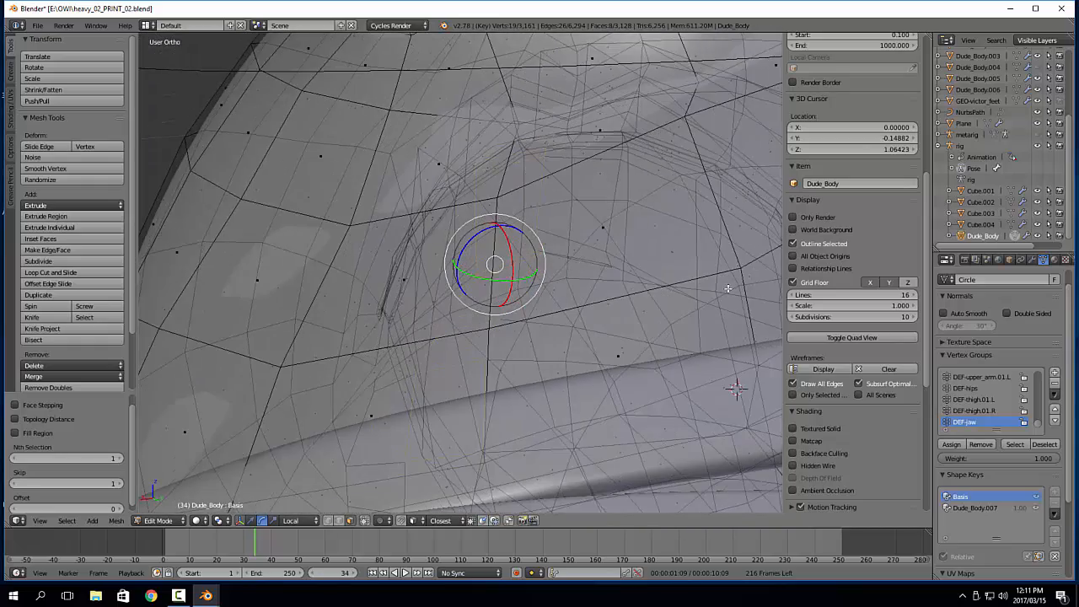
key("KP_5")
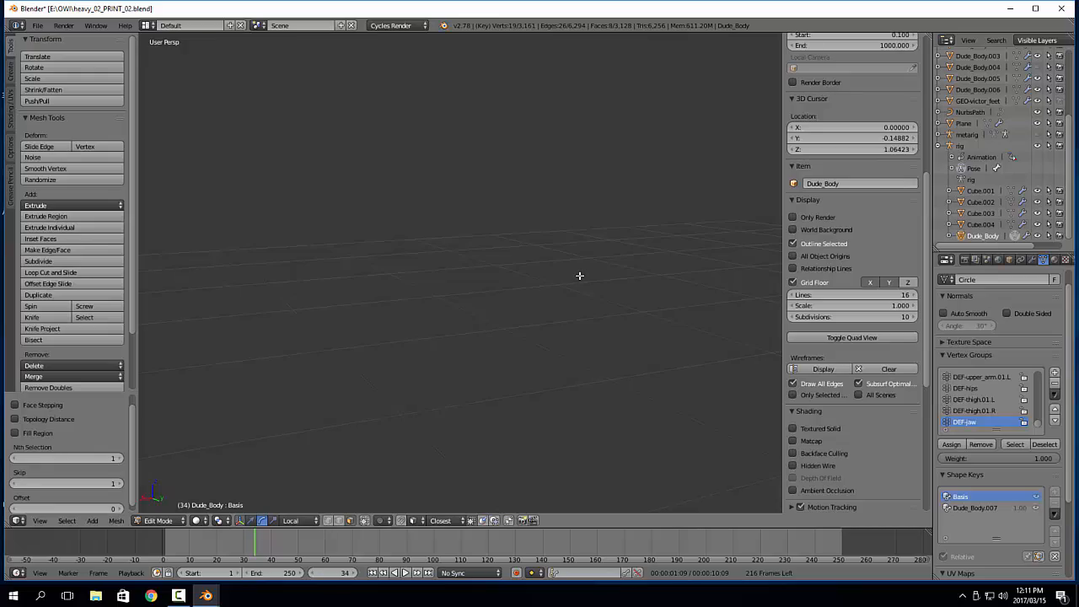
scroll(579, 276, "down", 4)
middle_click_drag(592, 273, 502, 177)
scroll(536, 327, "down", 2)
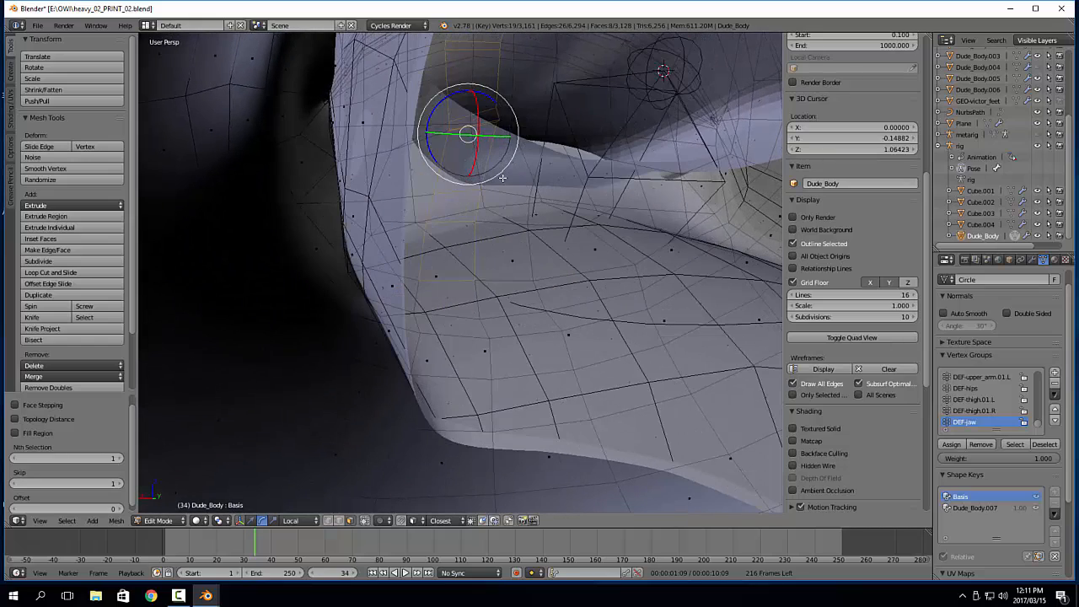
right_click(511, 178, "ctrl")
key("ctrl+z")
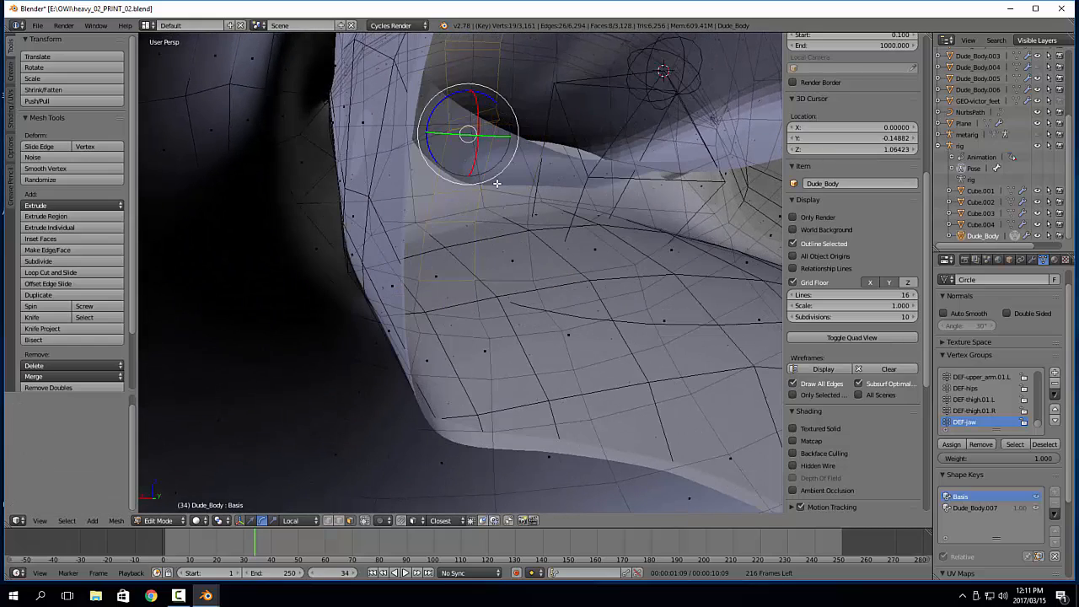
right_click(498, 183, "ctrl")
middle_click_drag(498, 183, 600, 325)
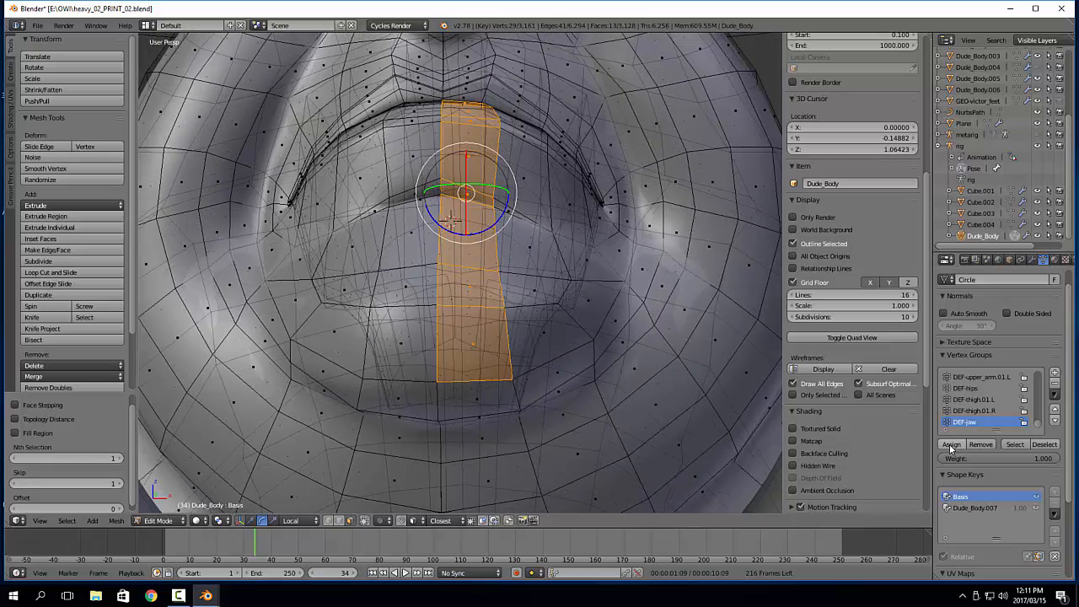
scroll(601, 291, "down", 1)
Switch to Sculpt Mode, set the Grab brush radius to 95 px and nudge the centre of the lower lip
key("Tab")
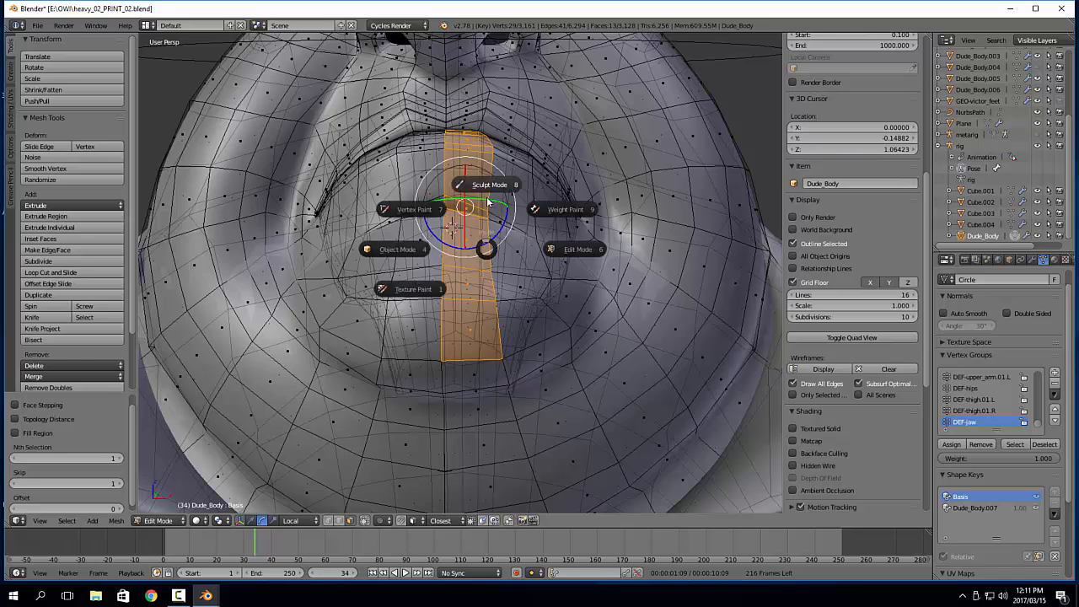
left_click(487, 234)
scroll(506, 257, "down", 5)
key("f")
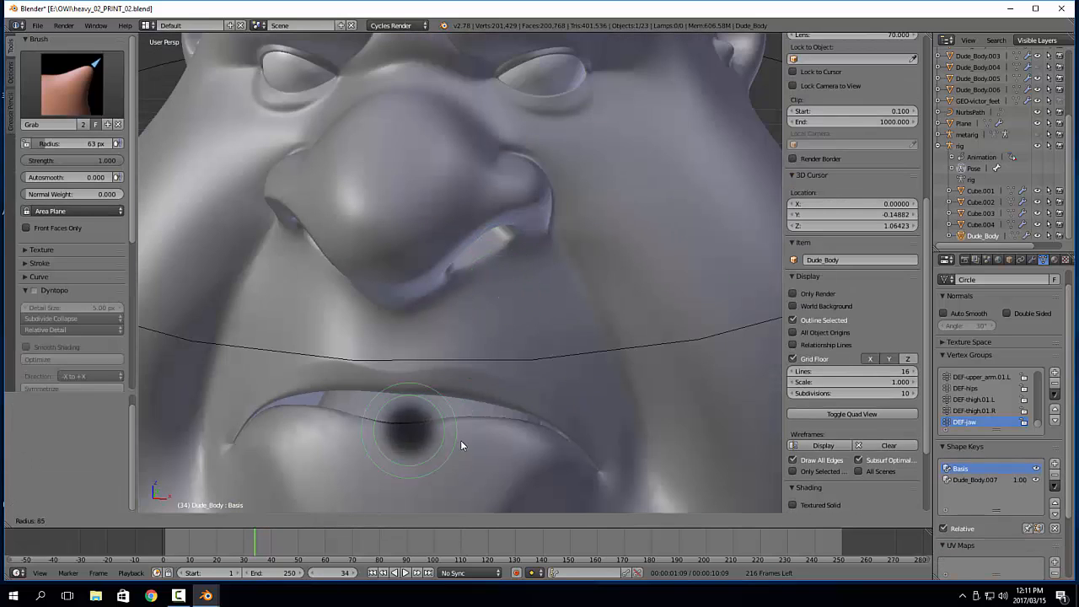
left_click(464, 405)
middle_click_drag(464, 405, 460, 325)
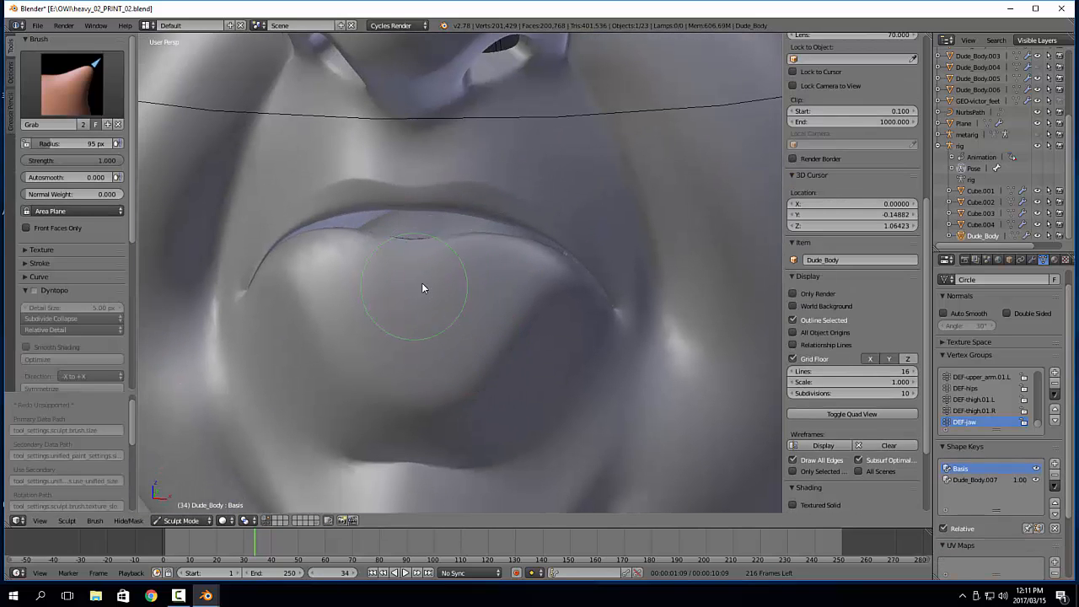
left_click_drag(421, 282, 429, 280)
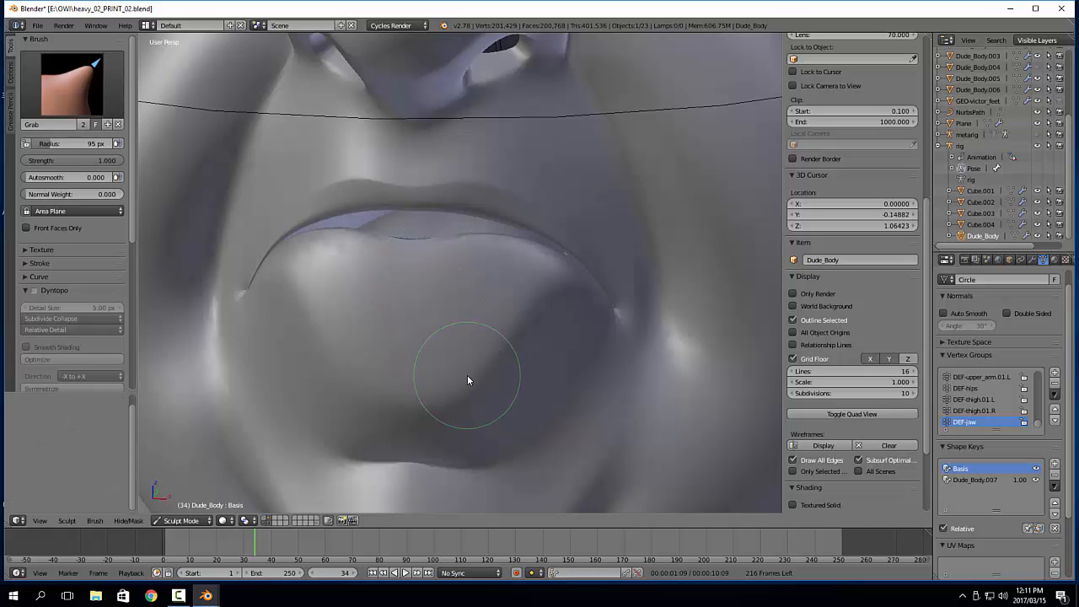
Switch to Weight Paint mode, raise the Draw brush strength to 0.910 and paint DEF-jaw weight across the lower lip
key("Tab")
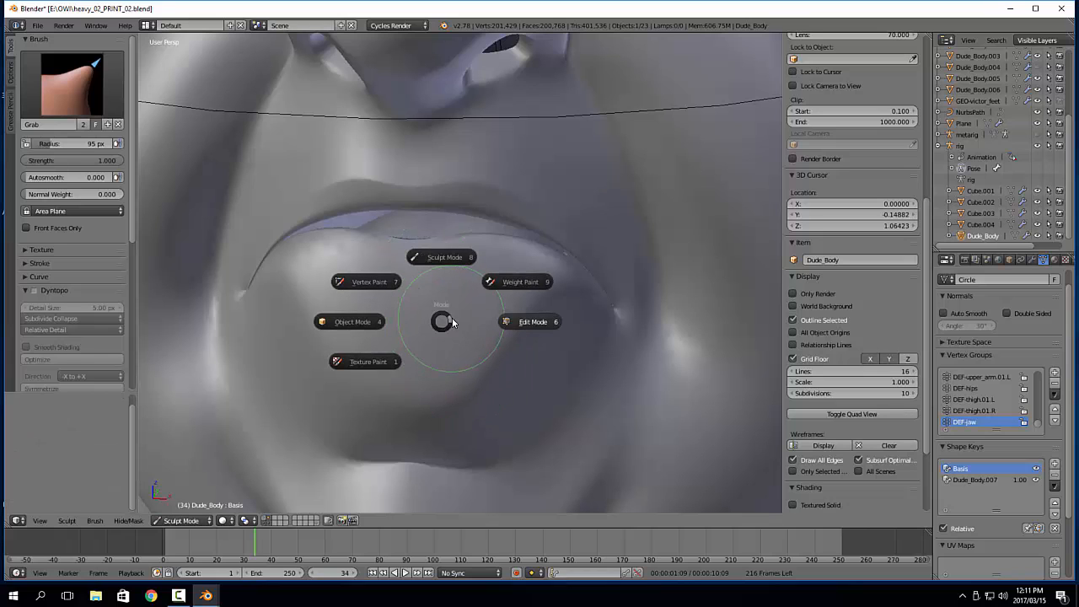
left_click(507, 289)
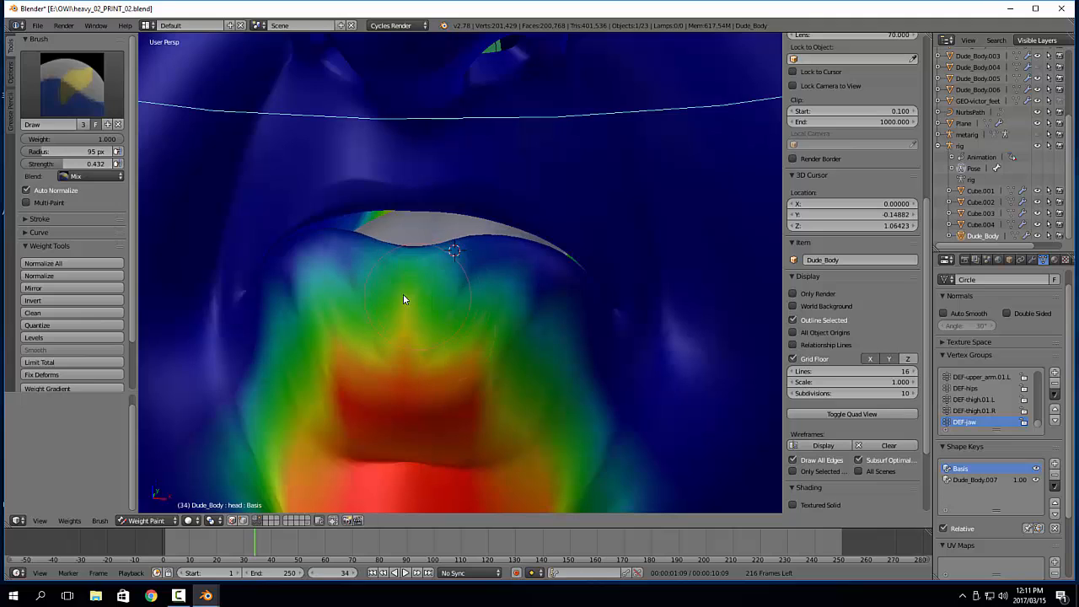
mouse_move(405, 295)
left_mouse_down()
mouse_move(425, 270)
mouse_move(435, 289)
left_mouse_up()
left_click_drag(75, 164, 117, 164)
mouse_move(459, 298)
left_mouse_down()
mouse_move(441, 324)
mouse_move(448, 366)
mouse_move(422, 321)
mouse_move(436, 294)
mouse_move(532, 321)
mouse_move(537, 308)
mouse_move(549, 349)
mouse_move(558, 326)
mouse_move(554, 349)
mouse_move(583, 339)
mouse_move(489, 368)
mouse_move(501, 376)
left_mouse_up()
middle_click_drag(547, 460, 571, 382)
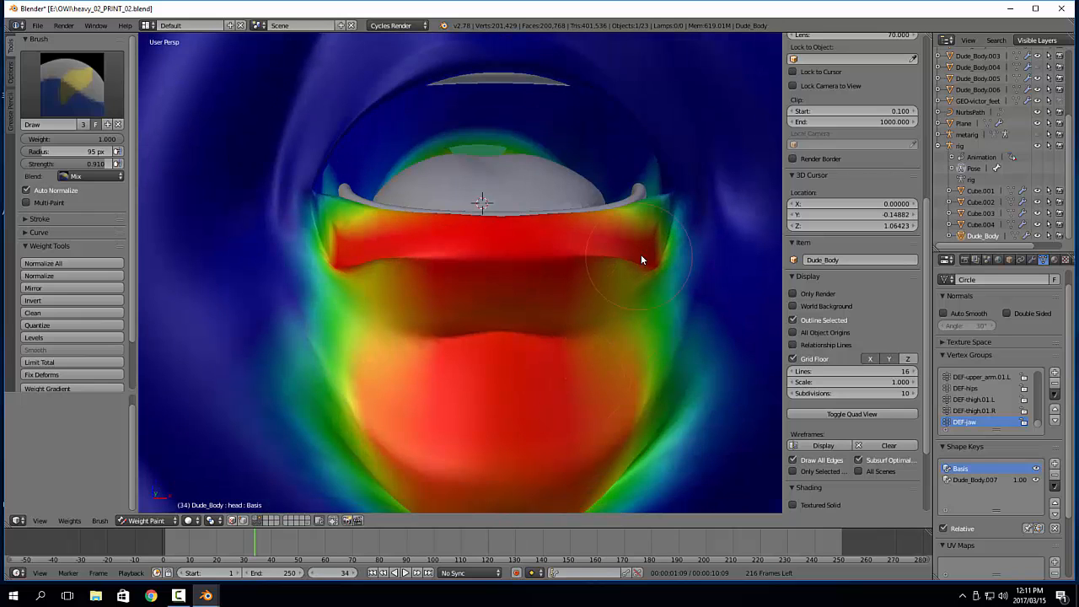
Paint DEF-jaw weight at 0.910 strength over the lower lip's outer corners and the area just below them
mouse_move(641, 260)
left_mouse_down()
mouse_move(643, 272)
mouse_move(513, 279)
mouse_move(640, 287)
mouse_move(338, 250)
mouse_move(588, 303)
left_mouse_up()
middle_click_drag(588, 303, 433, 343)
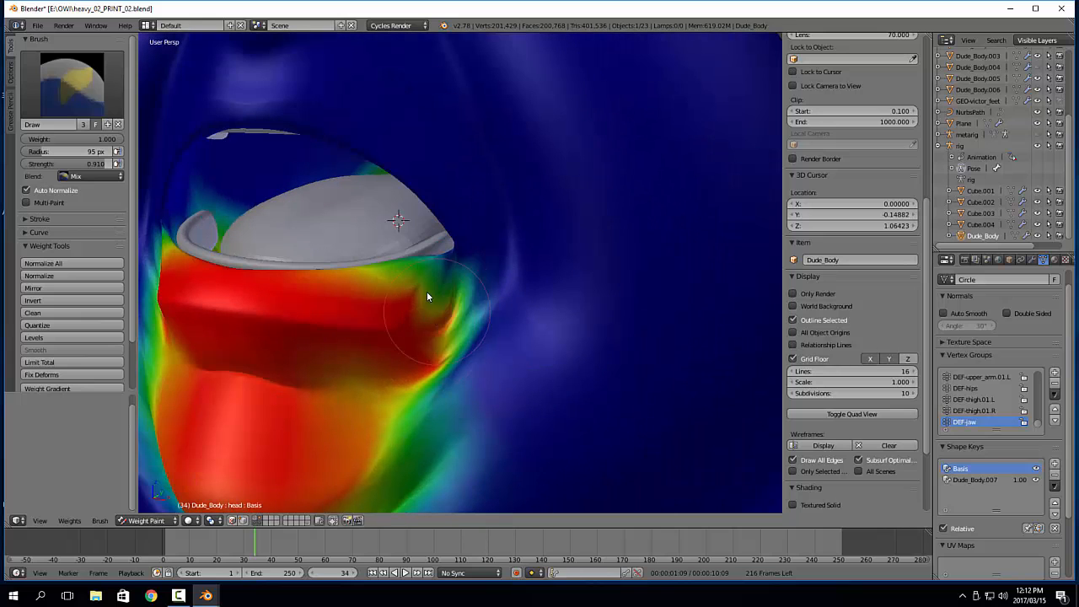
mouse_move(427, 295)
left_mouse_down()
mouse_move(450, 309)
mouse_move(458, 278)
mouse_move(447, 329)
mouse_move(400, 339)
left_mouse_up()
mouse_move(400, 340)
middle_mouse_down()
mouse_move(426, 313)
mouse_move(471, 304)
mouse_move(437, 316)
mouse_move(439, 305)
middle_mouse_up()
left_click(551, 342)
left_click_drag(502, 322, 431, 346)
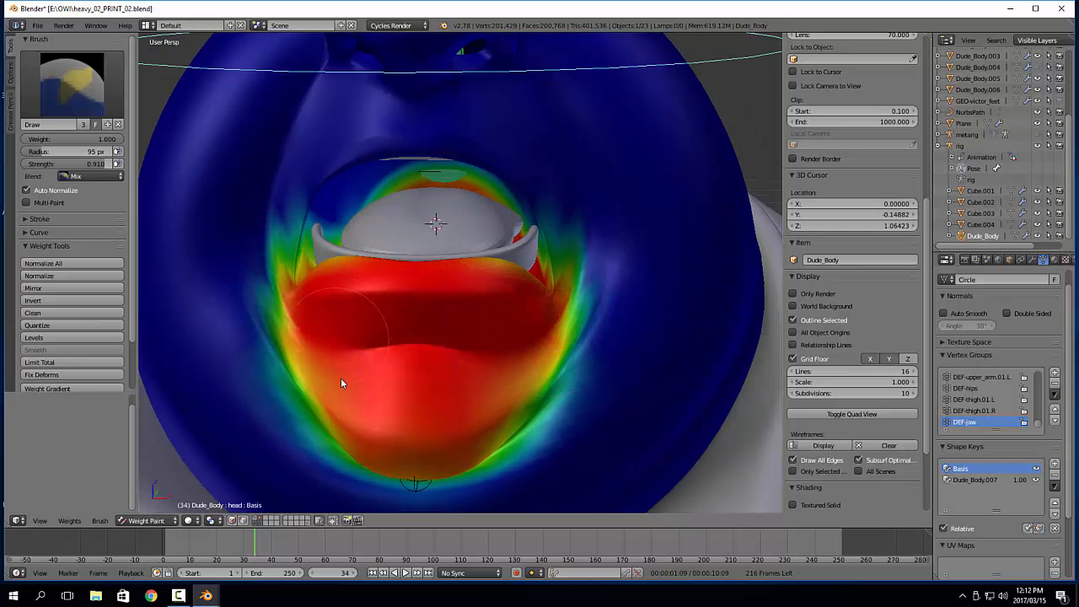
Set the Draw brush to 143 px radius and 0.406 strength, and paint around the chin's underside and the jaw's sides
mouse_move(481, 429)
middle_mouse_down()
mouse_move(477, 321)
mouse_move(447, 287)
middle_mouse_up()
key("f")
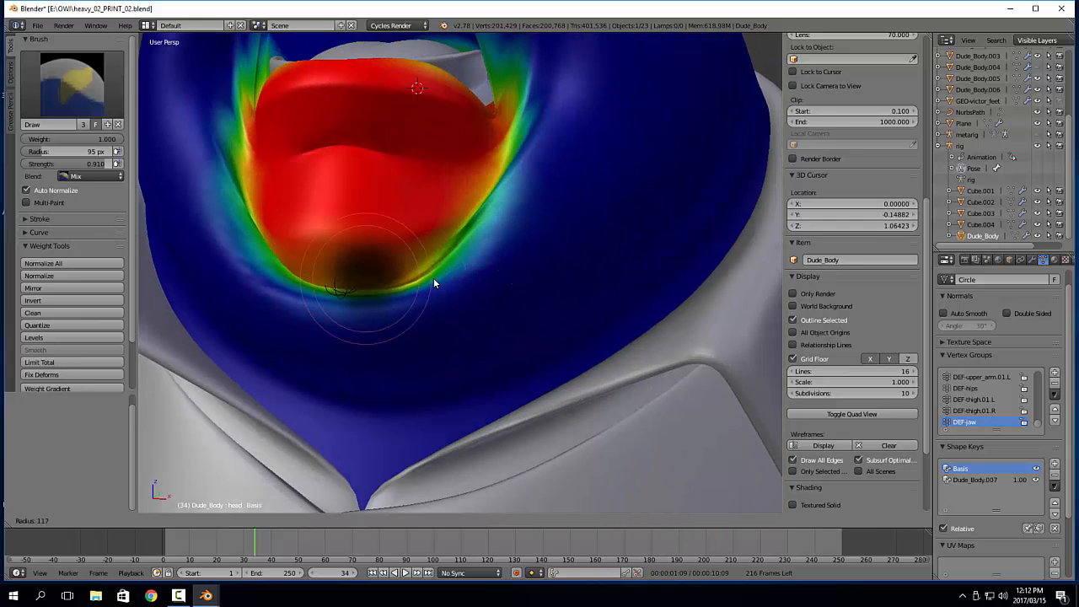
left_click(447, 274)
left_click_drag(113, 164, 67, 165)
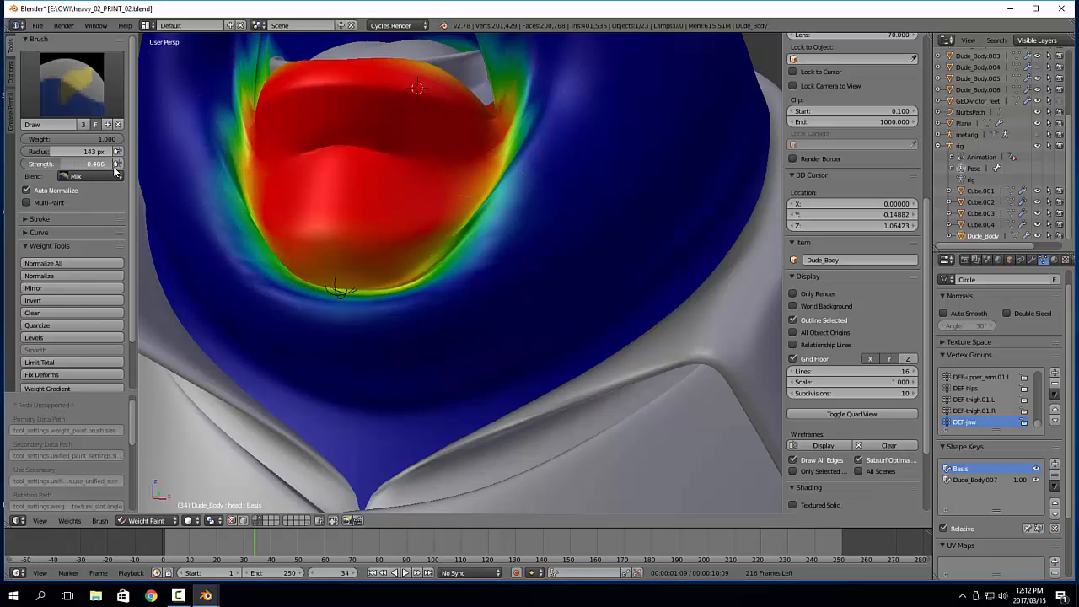
mouse_move(504, 197)
left_mouse_down()
mouse_move(488, 252)
mouse_move(349, 308)
mouse_move(378, 264)
left_mouse_up()
mouse_move(379, 265)
middle_mouse_down()
mouse_move(419, 325)
mouse_move(426, 315)
middle_mouse_up()
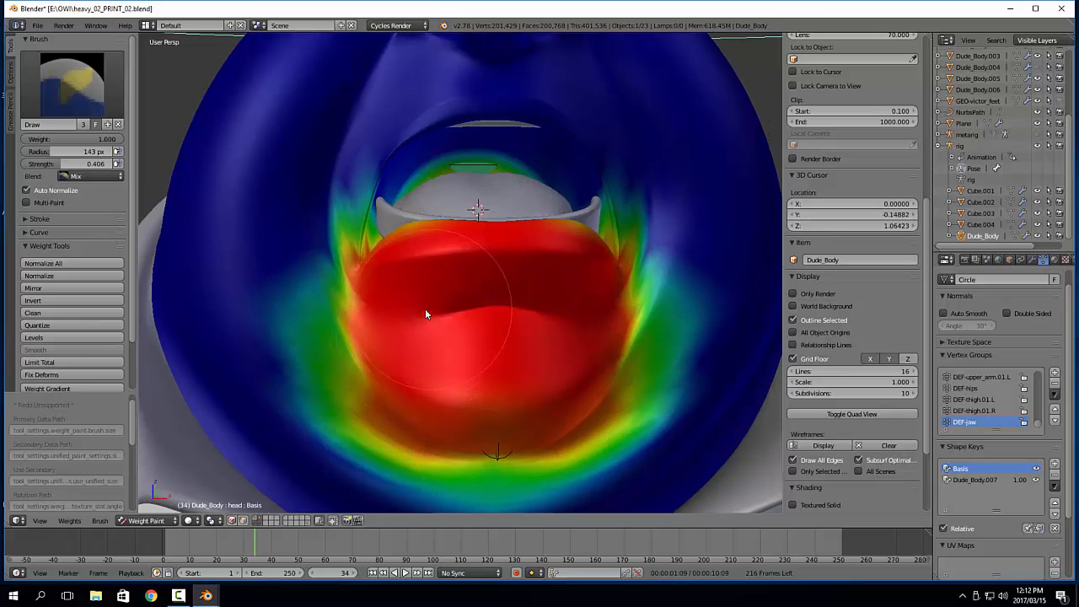
Choose the Blur brush and soften the DEF-jaw weights around the mouth corners, cheeks and chin
left_click(87, 91)
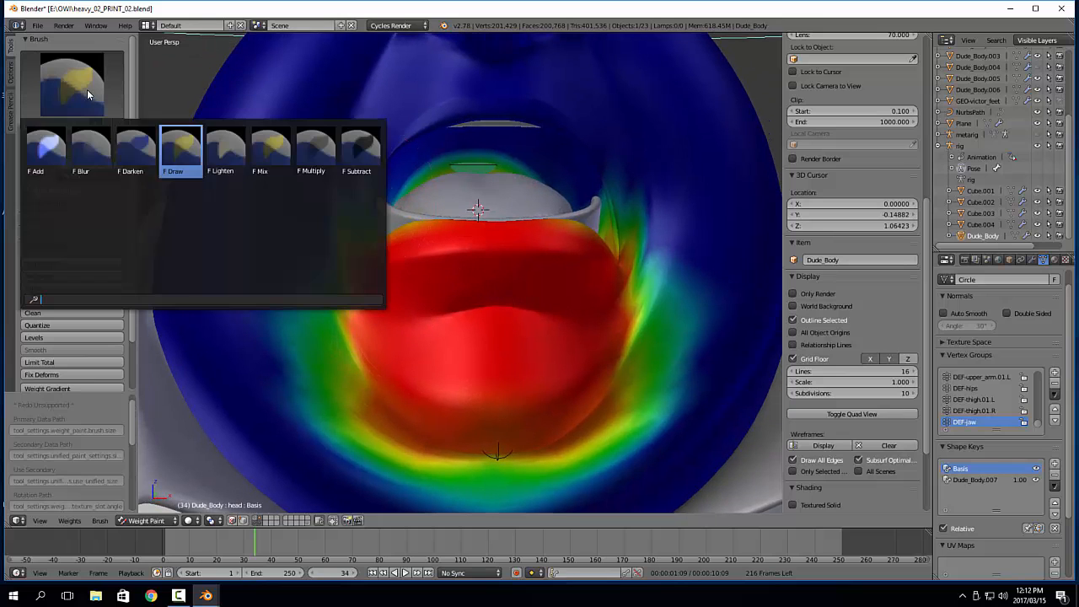
left_click(110, 161)
mouse_move(606, 239)
left_mouse_down()
mouse_move(624, 178)
mouse_move(646, 308)
mouse_move(667, 285)
mouse_move(689, 325)
mouse_move(655, 400)
left_mouse_up()
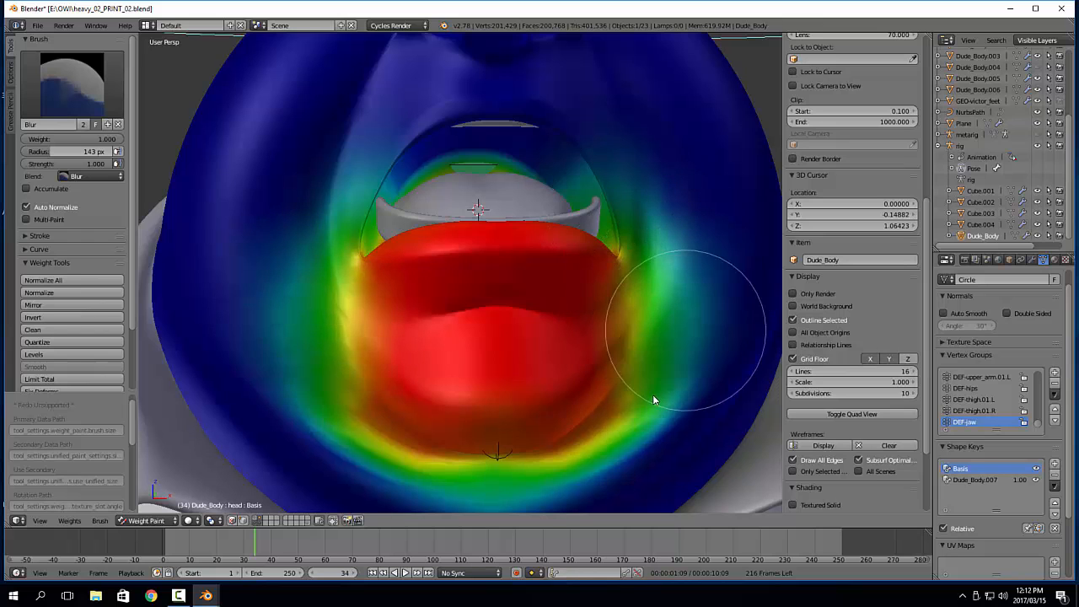
mouse_move(653, 394)
middle_mouse_down()
mouse_move(635, 302)
mouse_move(618, 298)
middle_mouse_up()
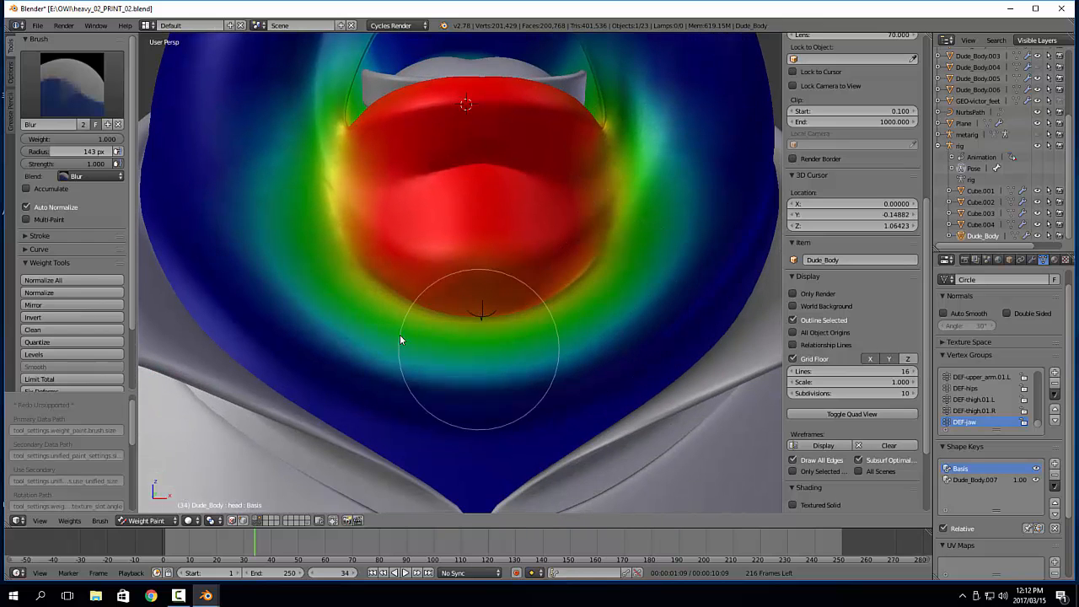
middle_click_drag(301, 140, 270, 309)
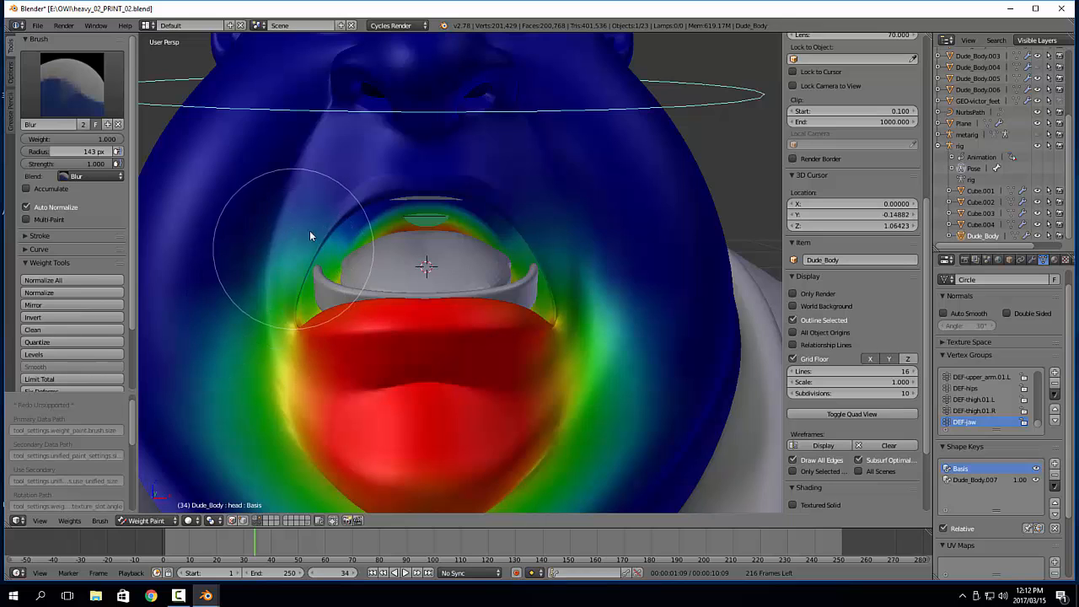
mouse_move(310, 236)
left_mouse_down()
mouse_move(446, 203)
mouse_move(527, 217)
mouse_move(573, 277)
mouse_move(578, 360)
left_mouse_up()
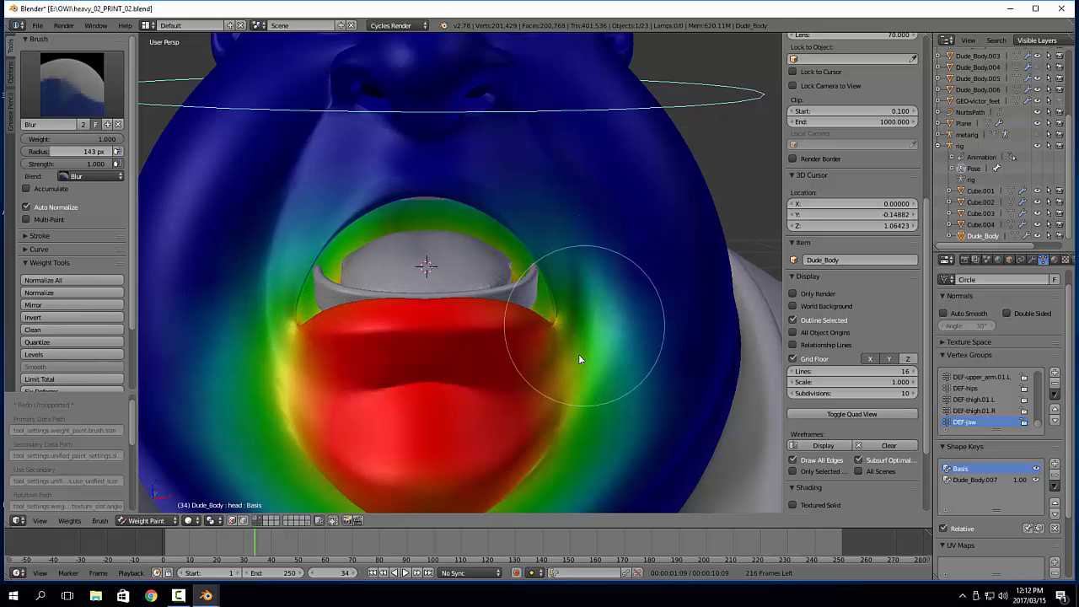
mouse_move(539, 379)
middle_mouse_down()
mouse_move(610, 296)
mouse_move(471, 304)
middle_mouse_up()
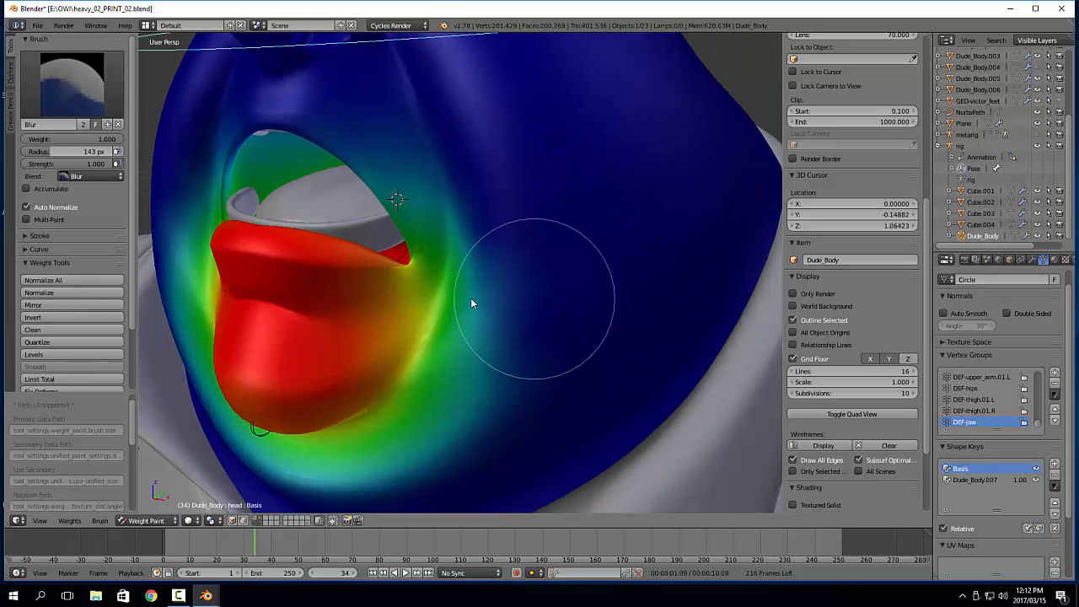
Return to Object Mode, select the DEF-jaw bone and test the mouth by rotating it about 48° on its local X axis
key("ctrl+Tab")
scroll(387, 298, "down", 5)
mouse_move(387, 298)
middle_mouse_down()
mouse_move(471, 278)
mouse_move(440, 290)
middle_mouse_up()
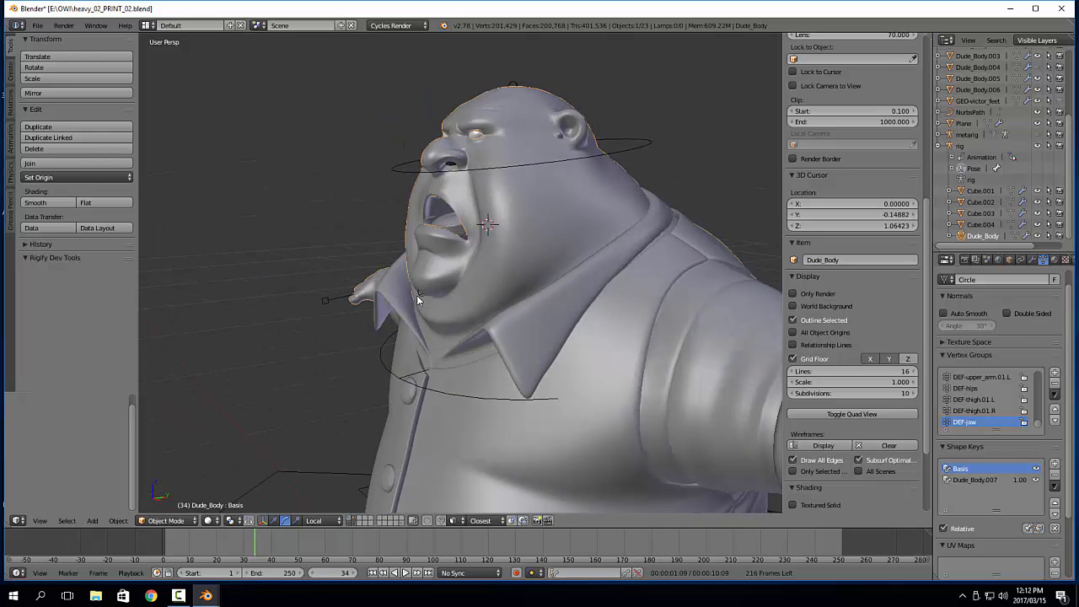
right_click(417, 296)
left_click_drag(458, 233, 462, 217)
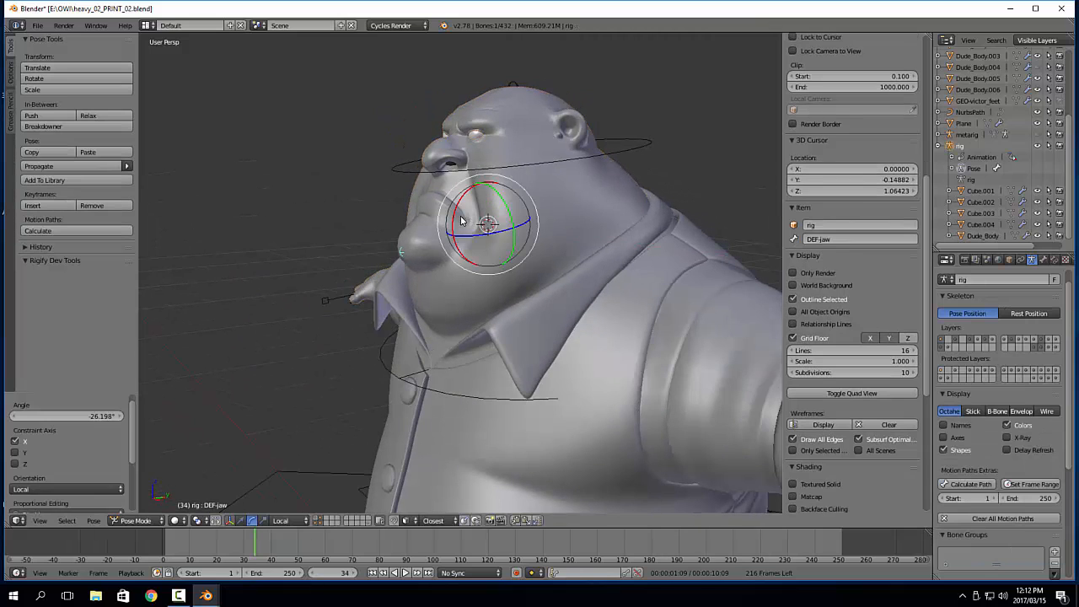
key("ctrl+z")
middle_click_drag(498, 245, 439, 211)
left_click_drag(456, 205, 451, 240)
middle_click_drag(597, 249, 562, 254)
Isolate Dude_Body in local view and examine the DEF-jaw weights on its back in Weight Paint mode
right_click(596, 197)
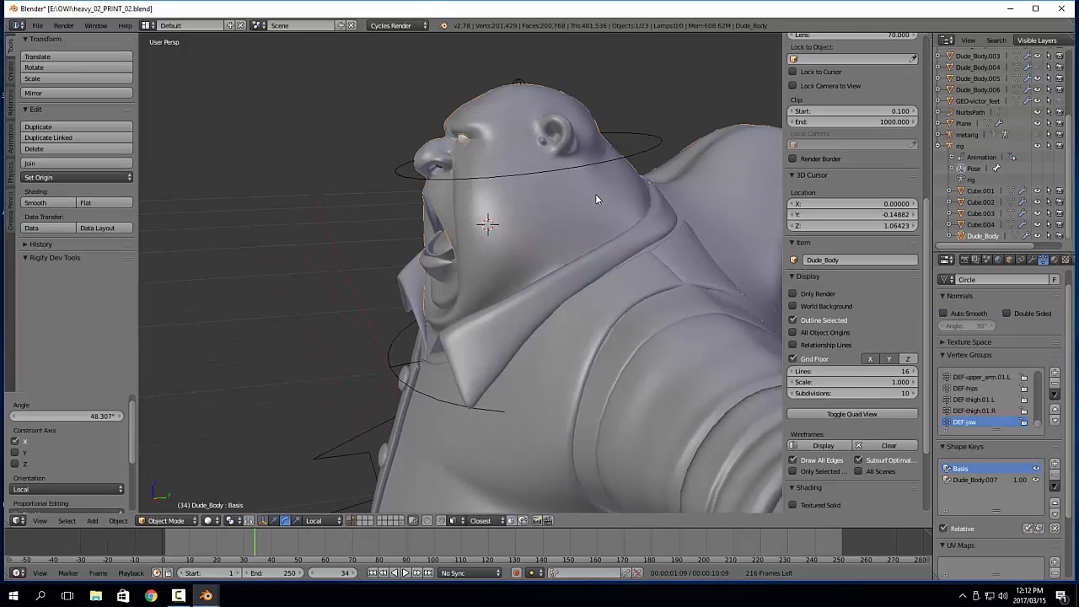
key("KP_Divide")
middle_click_drag(597, 199, 583, 216)
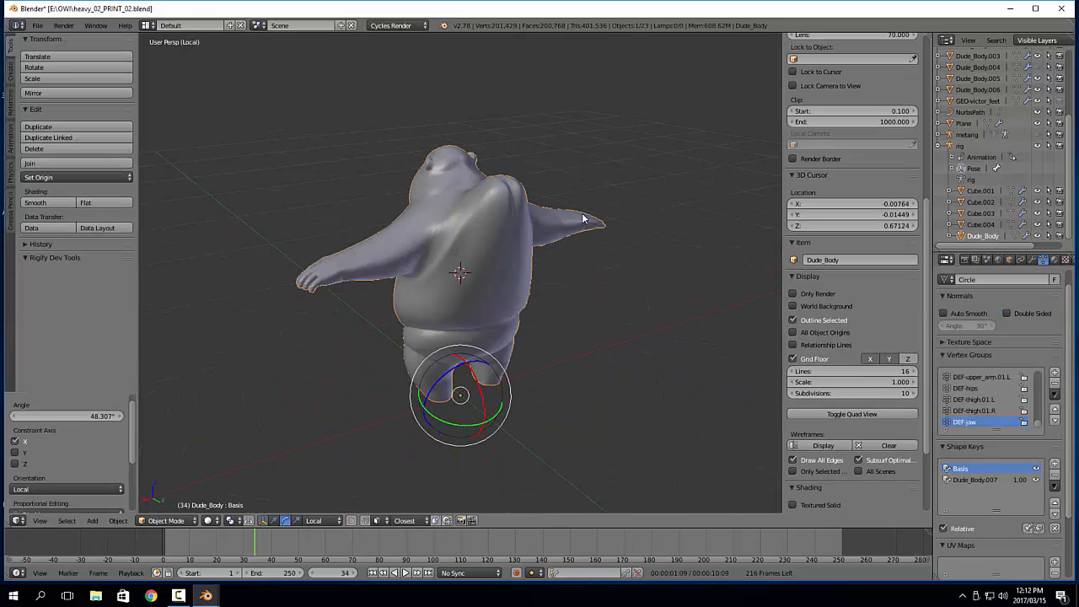
key("Tab")
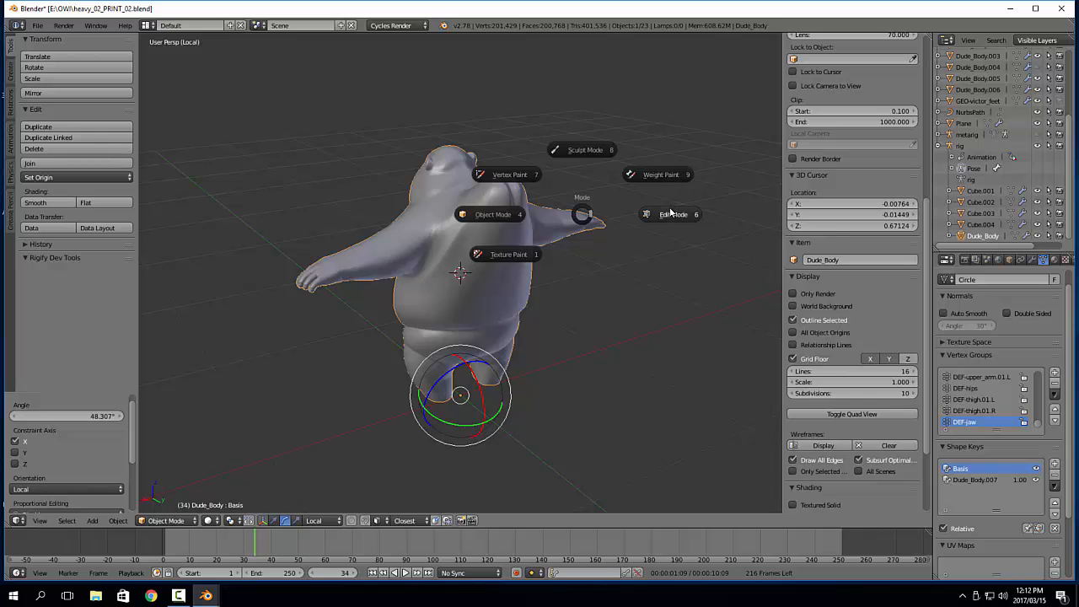
left_click(664, 174)
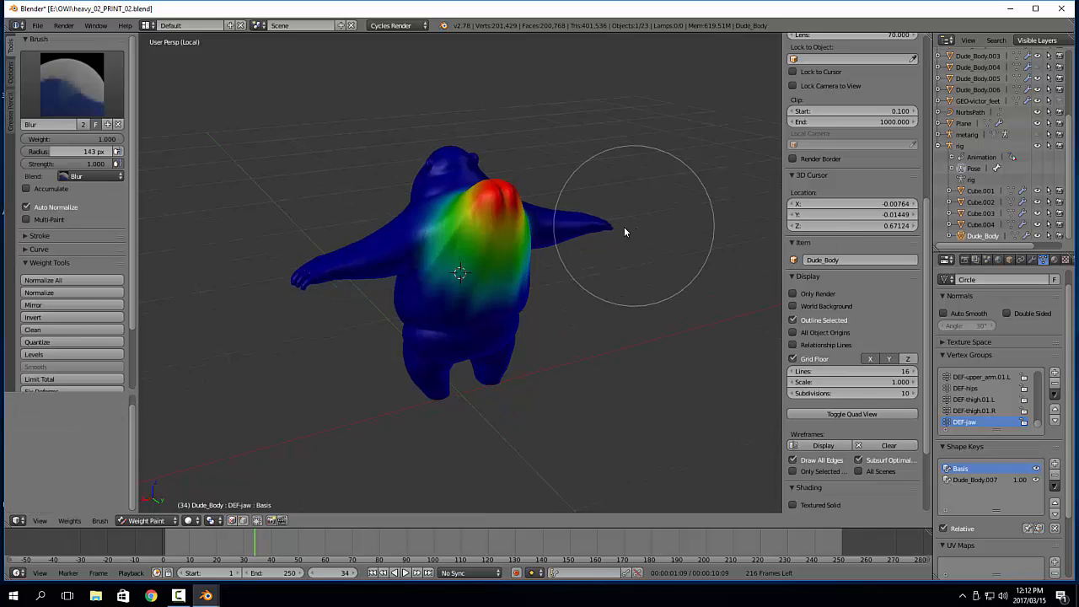
mouse_move(624, 227)
middle_mouse_down()
mouse_move(600, 263)
mouse_move(732, 219)
middle_mouse_up()
middle_click_drag(511, 253, 430, 259)
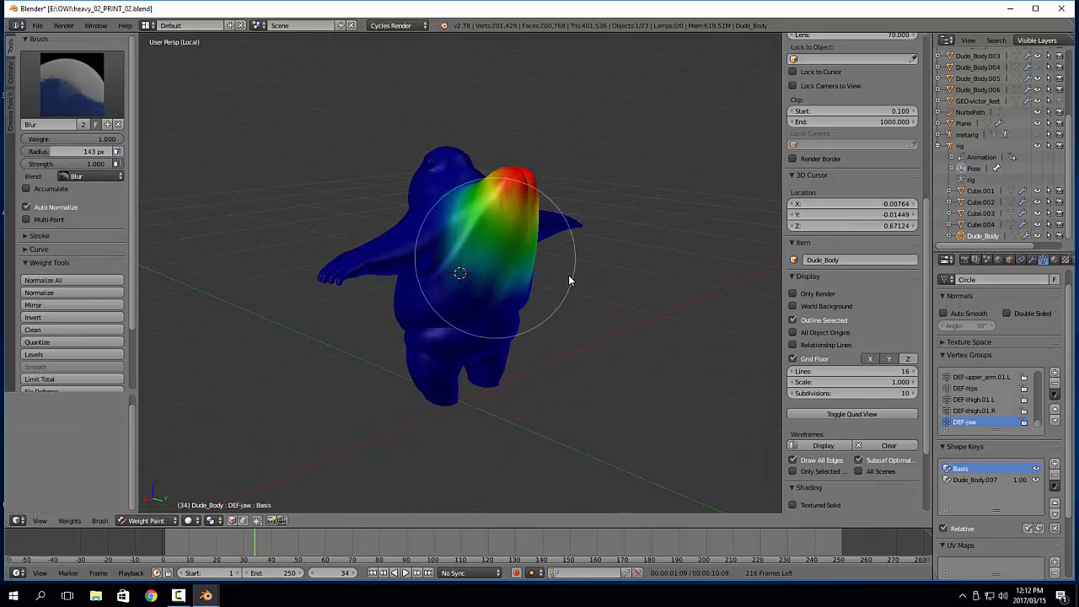
scroll(584, 282, "up", 3)
middle_click_drag(589, 289, 589, 331, "shift")
Undo and redo the recent mode changes back to the body's Weight Paint mode, and leave local view
key("ctrl+z")
key("ctrl+z")
key("ctrl+z")
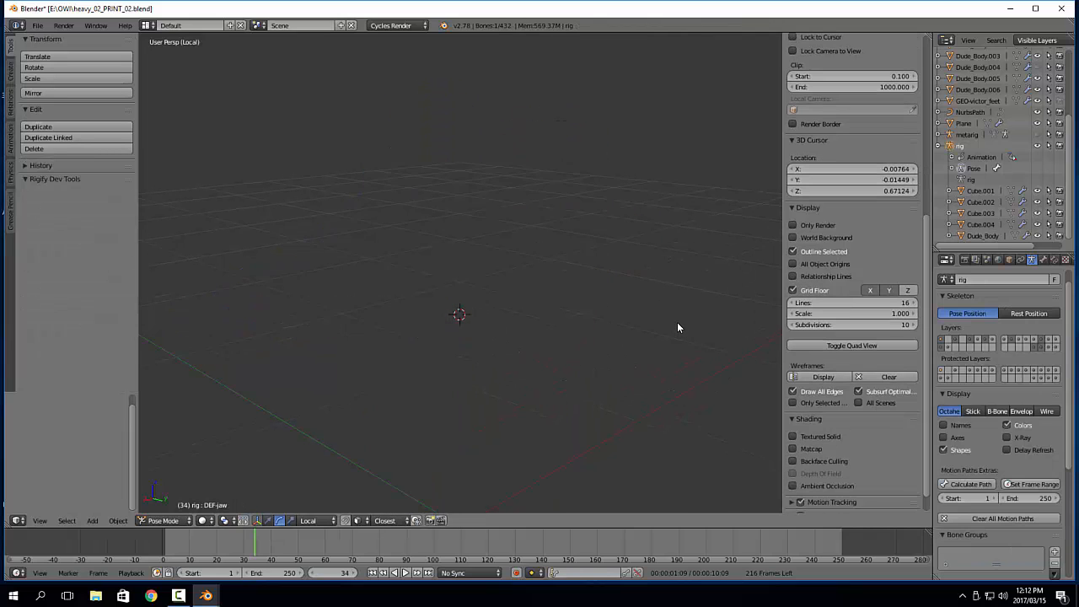
mouse_move(677, 322)
middle_mouse_down()
mouse_move(568, 330)
mouse_move(600, 332)
middle_mouse_up()
key("ctrl+shift+z")
key("ctrl+shift+z")
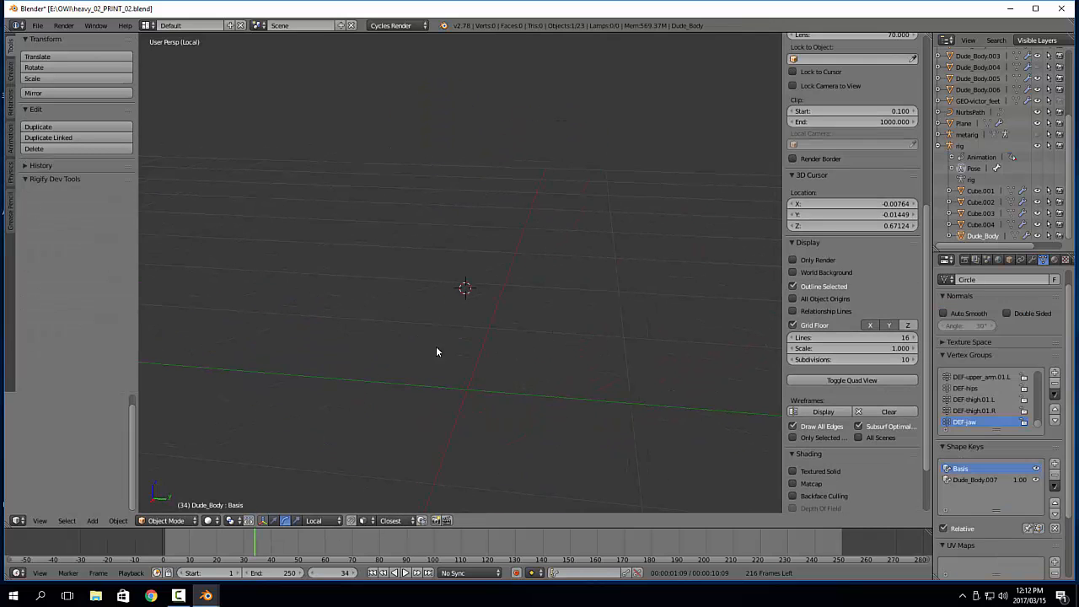
middle_click_drag(436, 346, 547, 339)
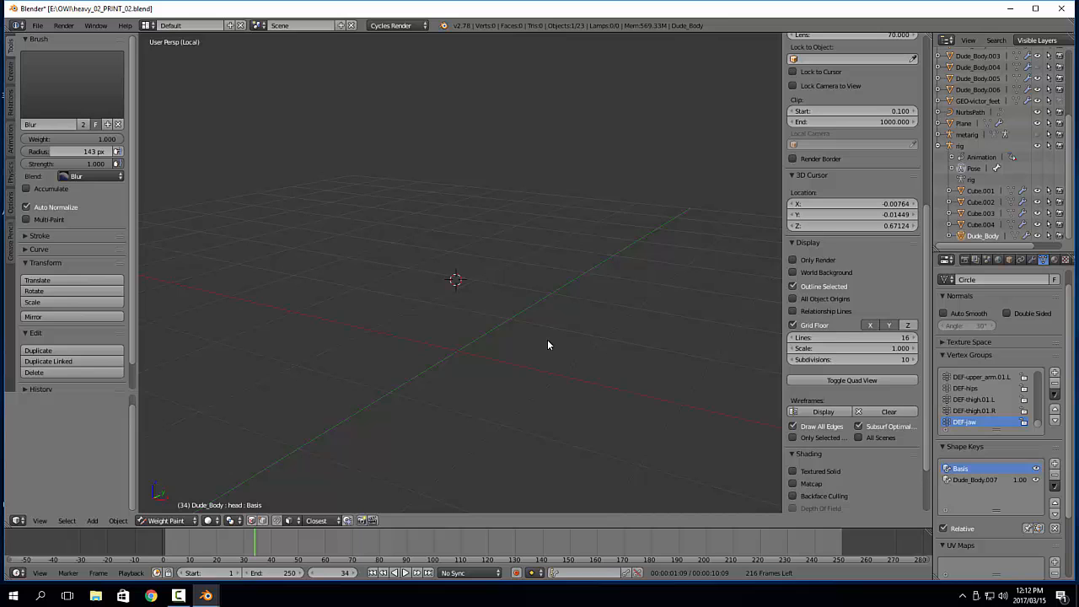
key("KP_Divide")
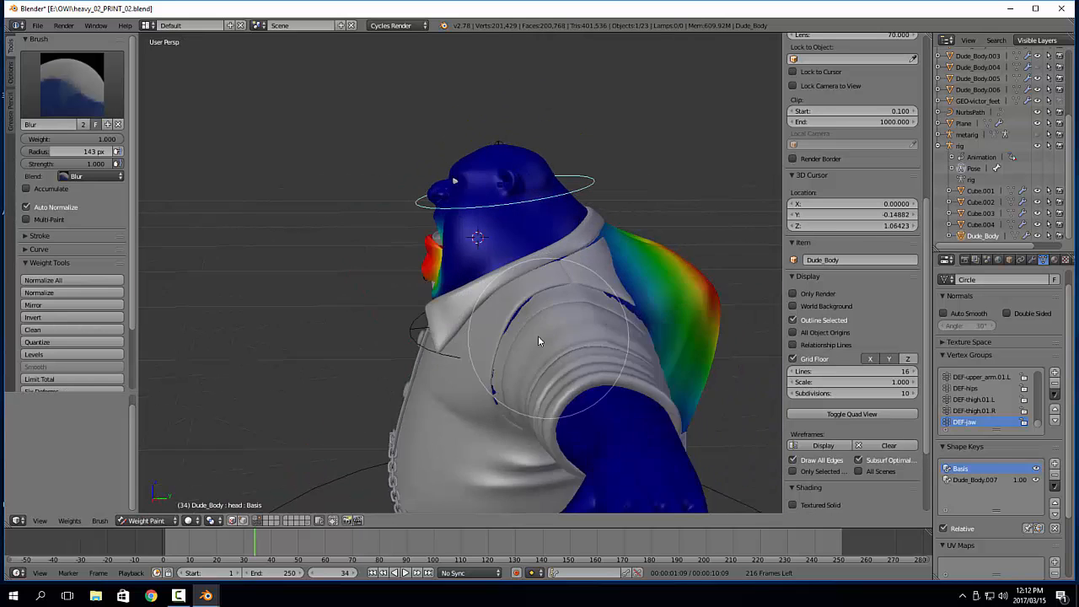
Switch the body between Weight Paint and Object Mode to examine the DEF-jaw weights on the upper back
mouse_move(539, 340)
middle_mouse_down()
mouse_move(502, 280)
mouse_move(487, 294)
middle_mouse_up()
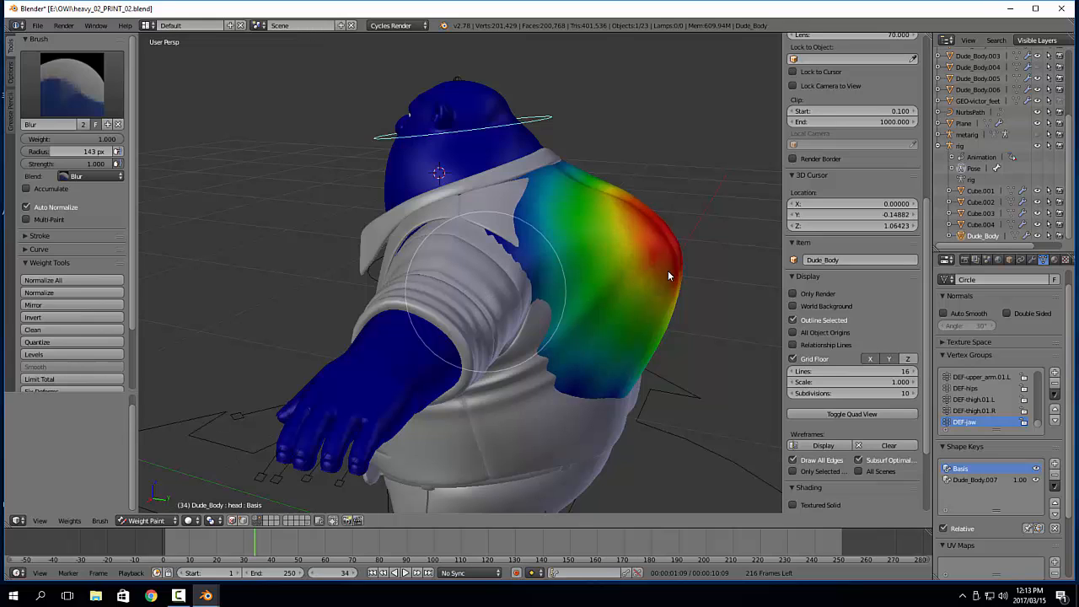
key("ctrl+Tab")
key("Tab")
left_click(496, 254)
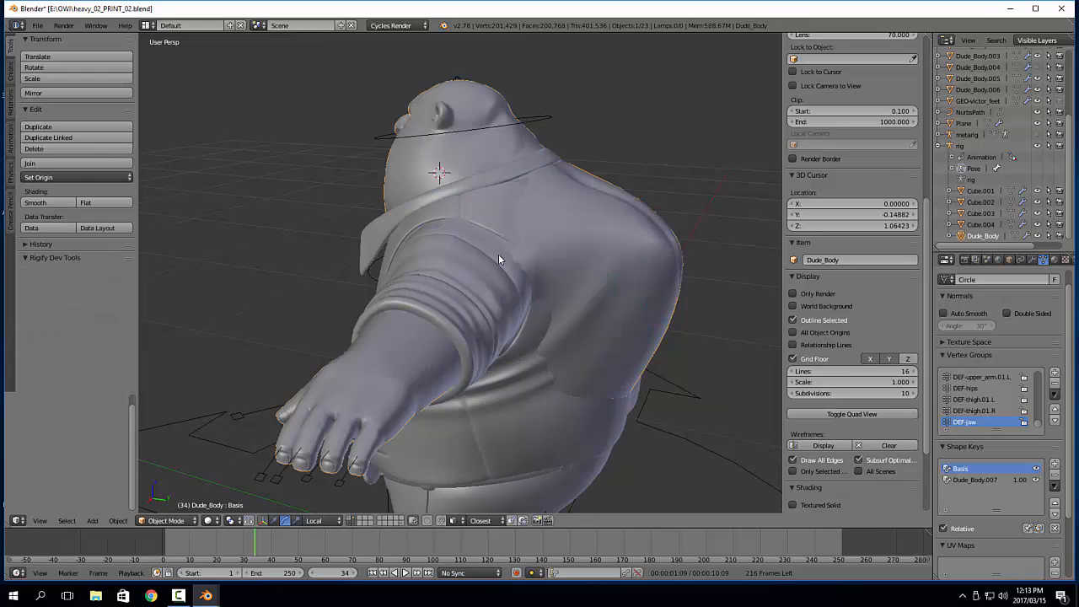
key("ctrl+Tab")
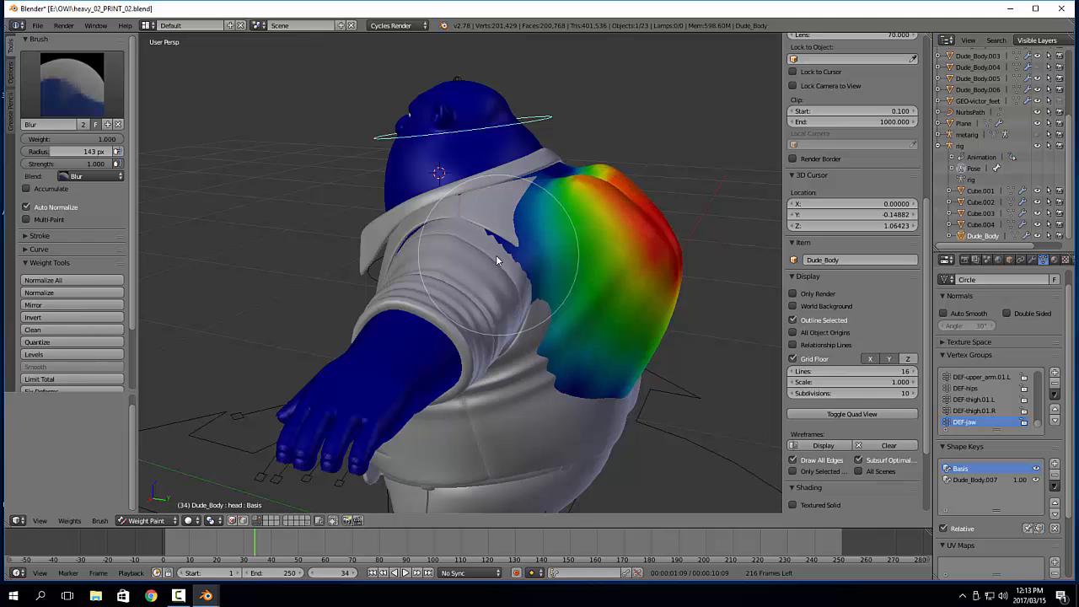
mouse_move(495, 255)
middle_mouse_down()
mouse_move(507, 261)
mouse_move(443, 250)
middle_mouse_up()
Return to Object Mode, select the DEF-jaw bone and clear its rotation
key("ctrl+Tab")
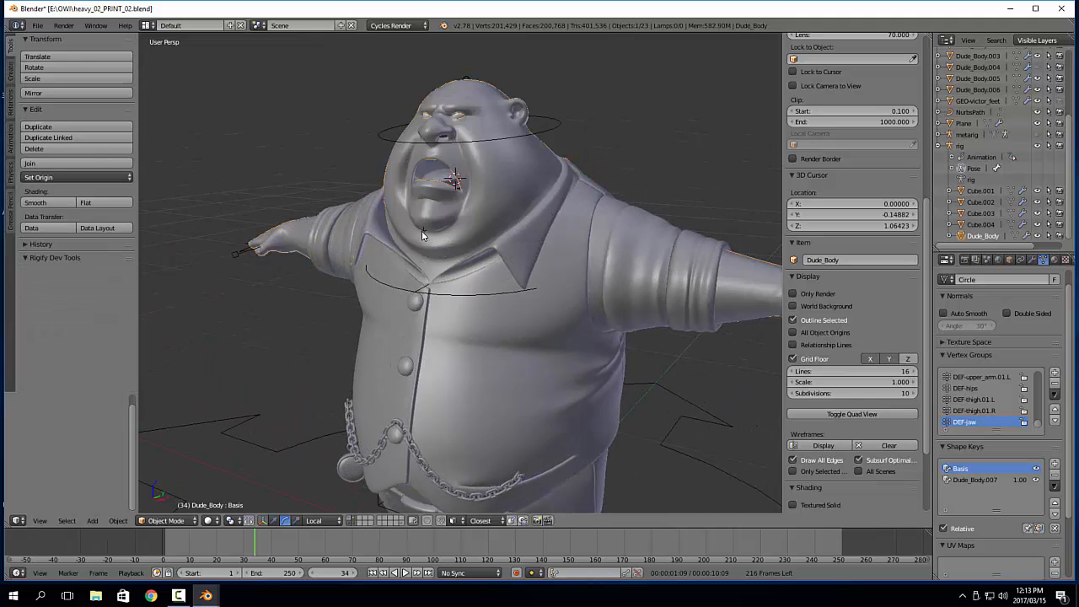
right_click(424, 232)
key("alt+r")
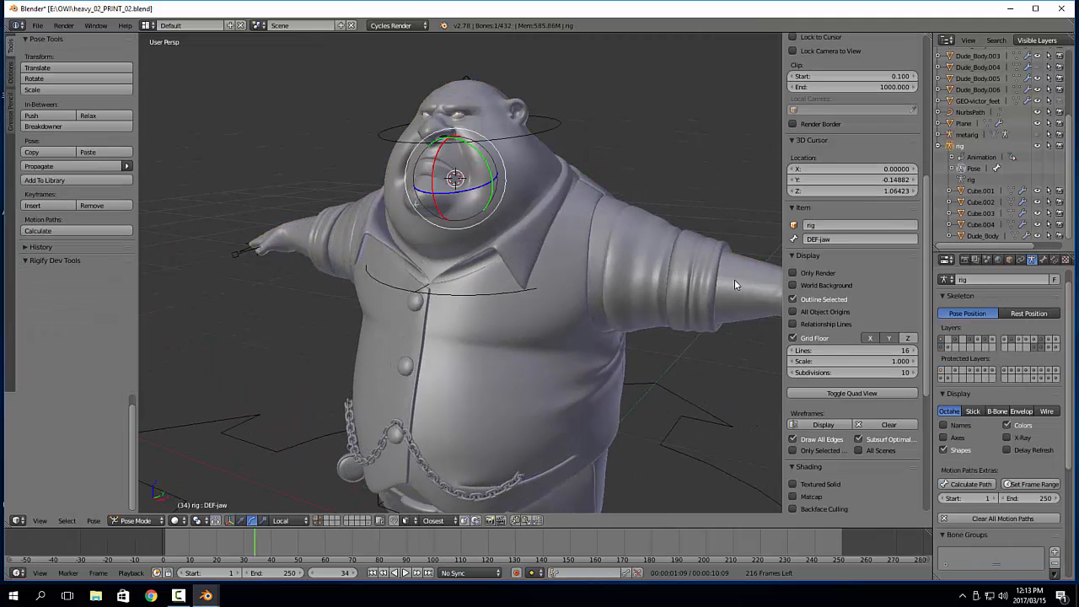
Pick the DEF-palm.02.L and hand.fk.L bones in the hand and toggle the selection of all bones
middle_click_drag(734, 285, 713, 328)
right_click(663, 271)
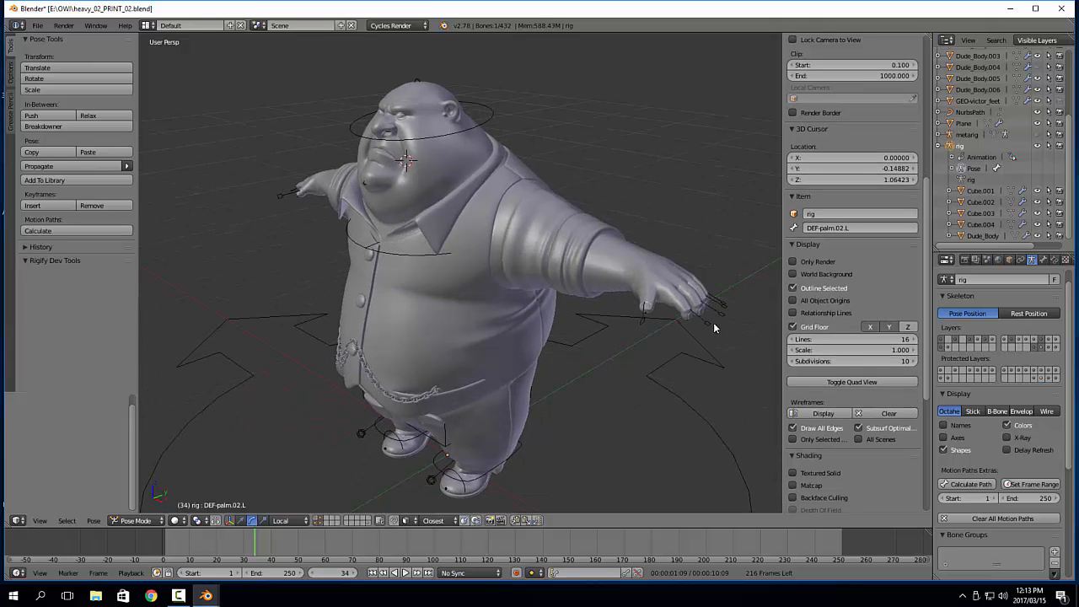
right_click(714, 327)
key("a")
key("alt+s")
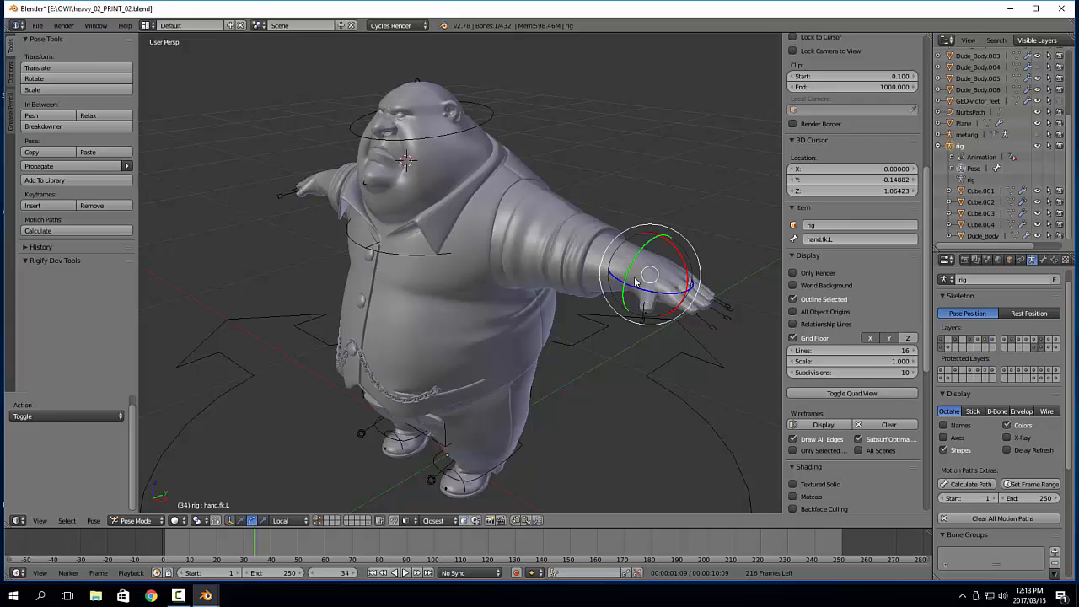
Remove the Armature modifier from Dude_Body and delete all of its vertex groups
left_click(983, 236)
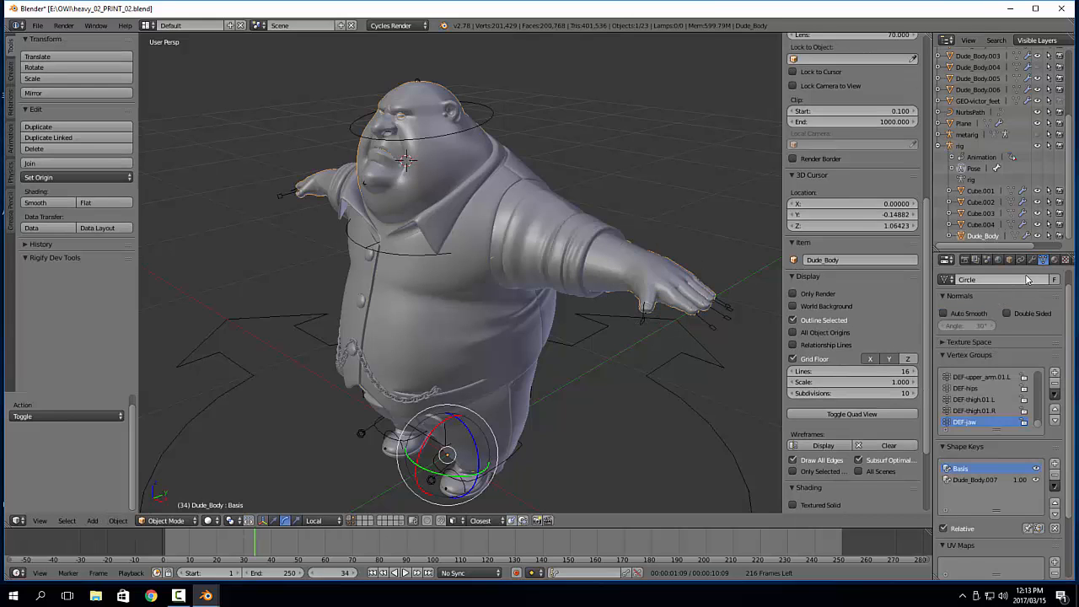
scroll(1033, 300, "up", 1)
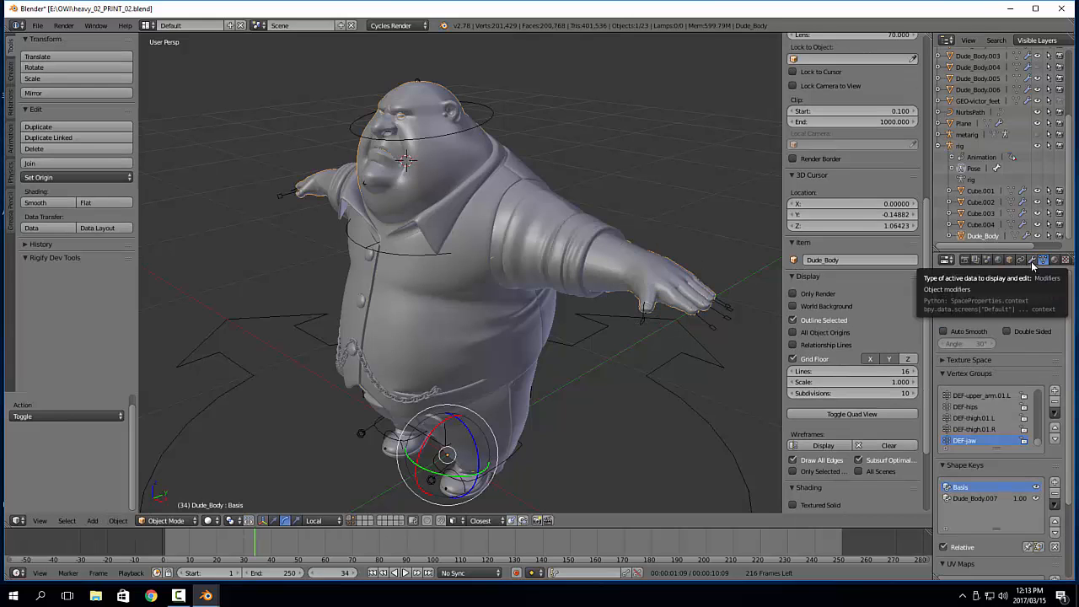
left_click(1033, 261)
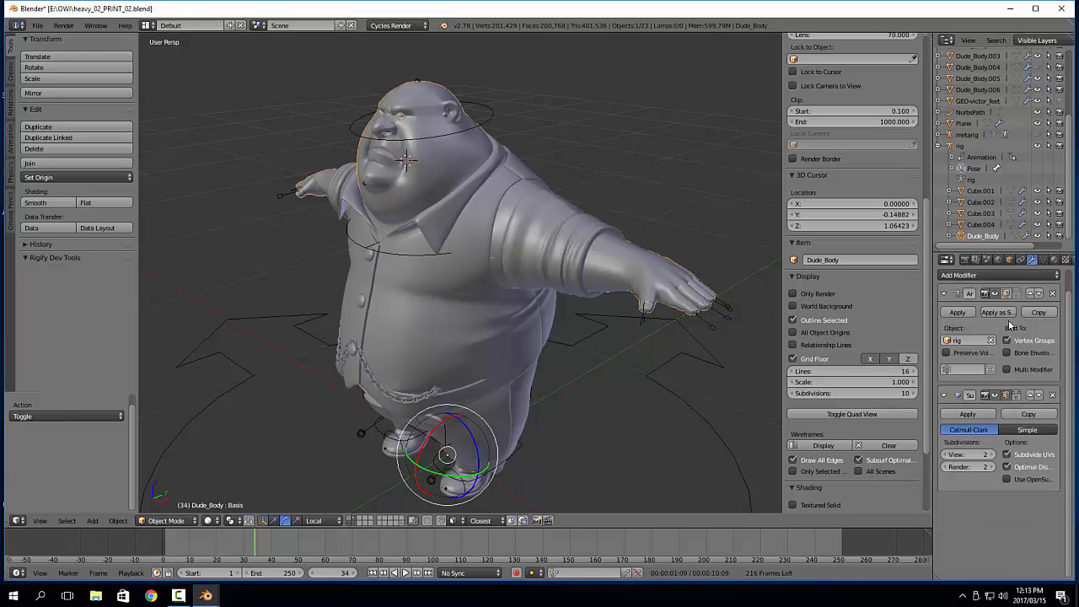
left_click(1052, 293)
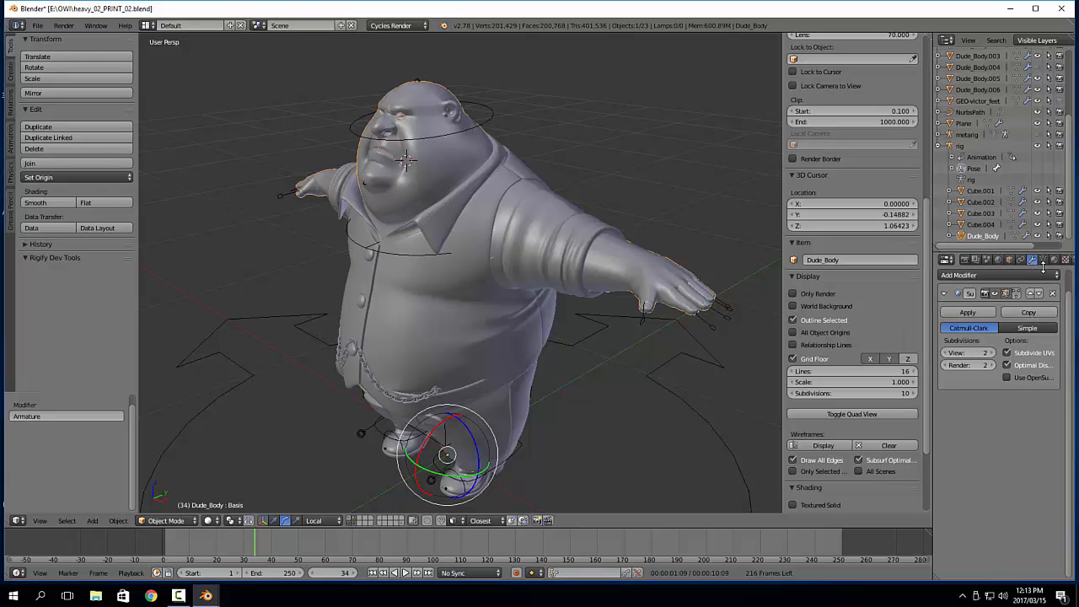
left_click(1044, 260)
left_click(1054, 415)
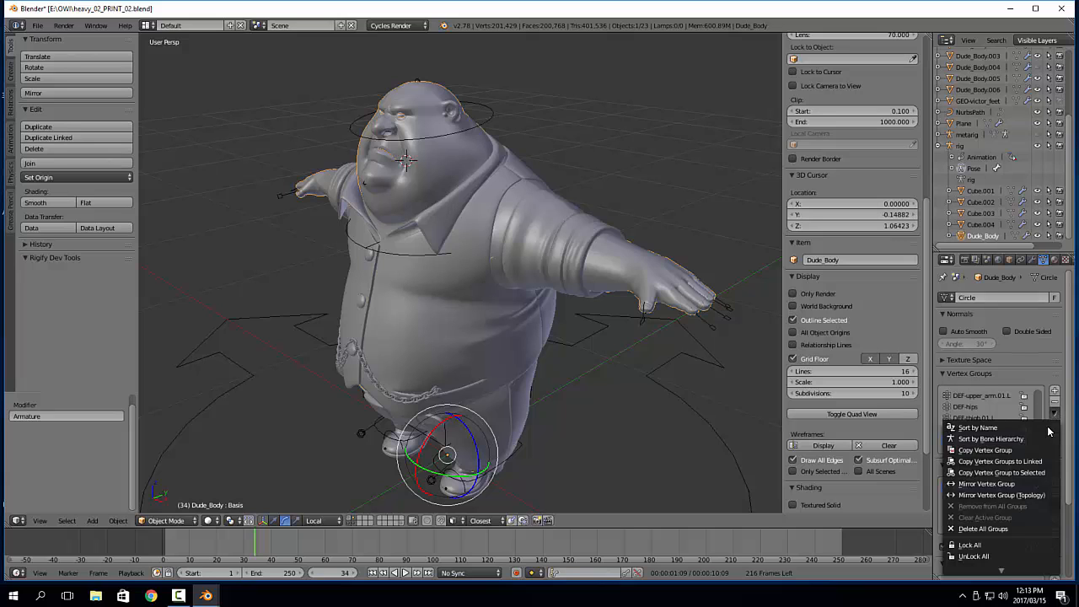
left_click(1005, 529)
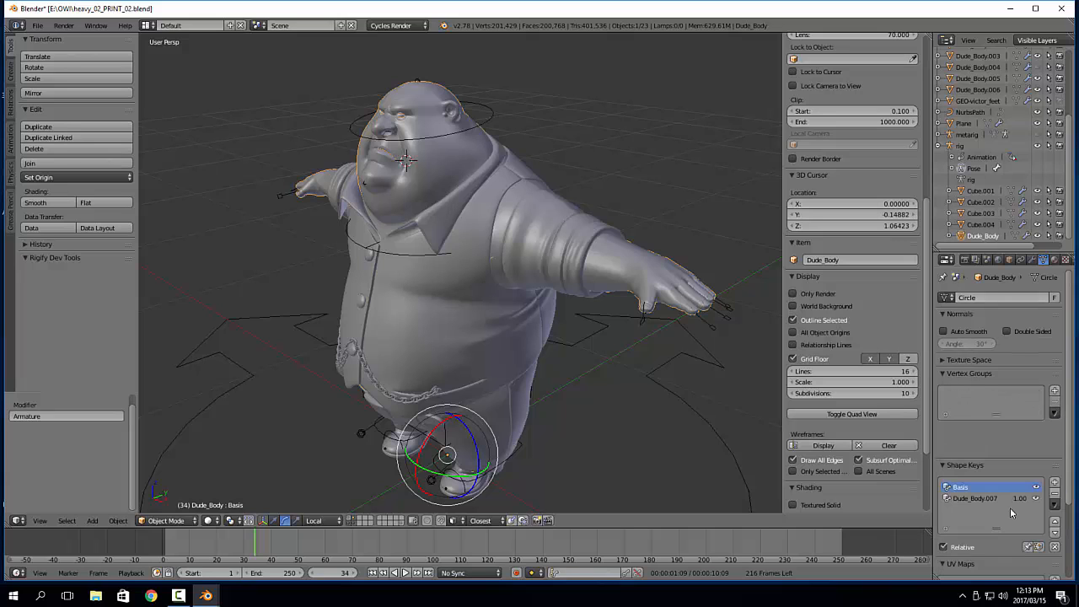
Add the rig to the selection and parent Dude_Body to it with automatic weights
middle_click_drag(490, 319, 570, 242)
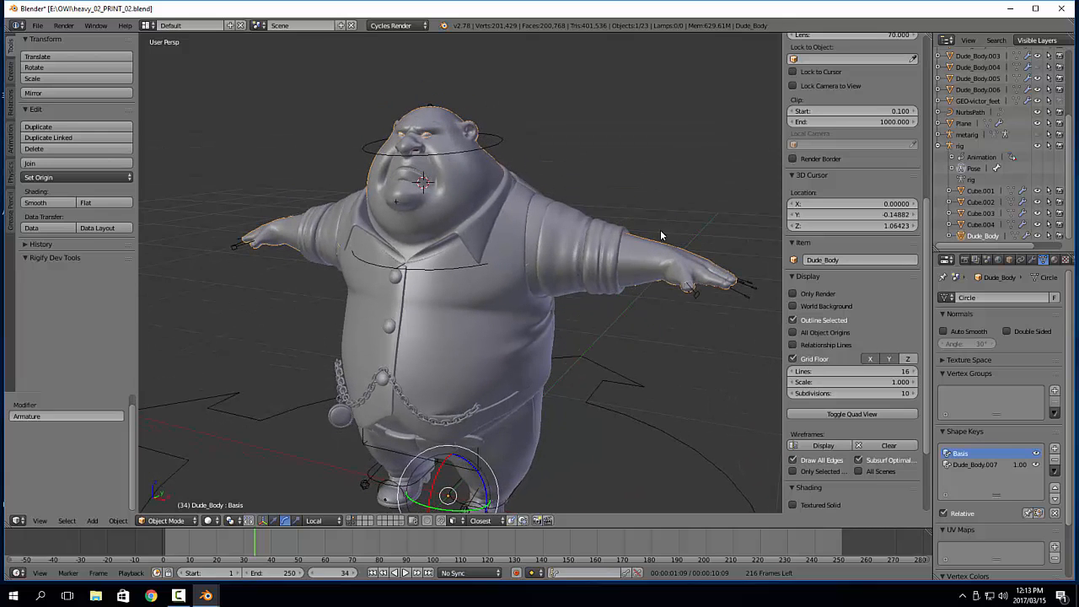
right_click(501, 137)
key("Tab")
left_click(429, 145)
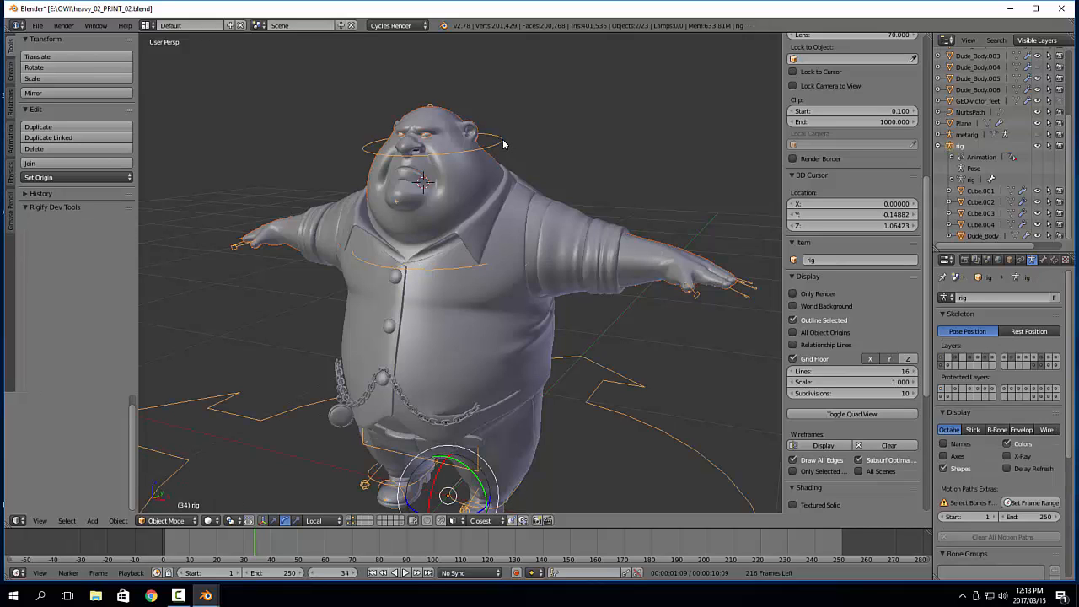
key("ctrl+p")
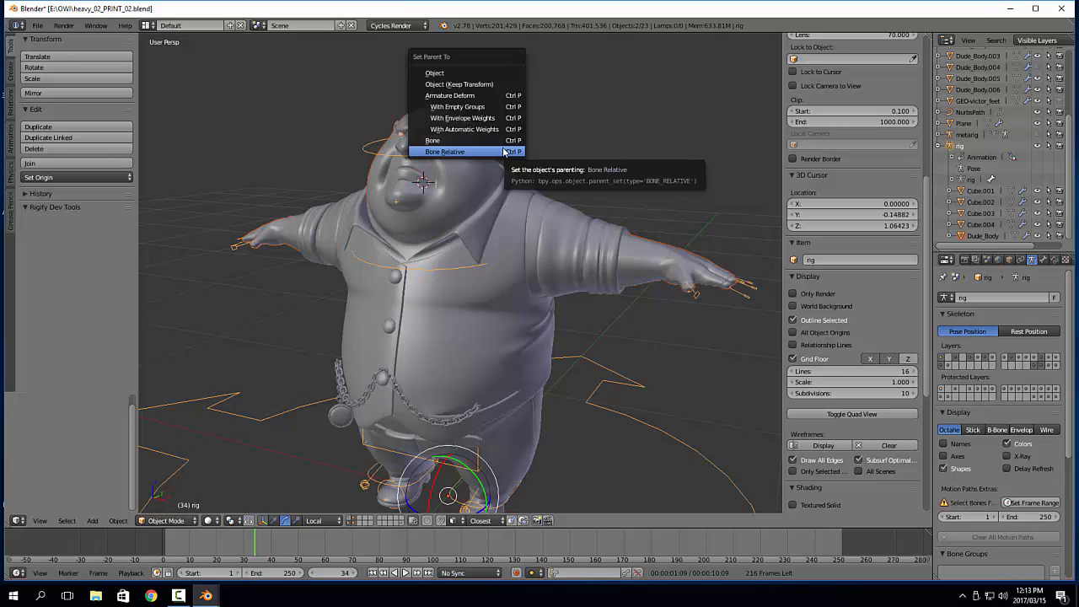
left_click(494, 129)
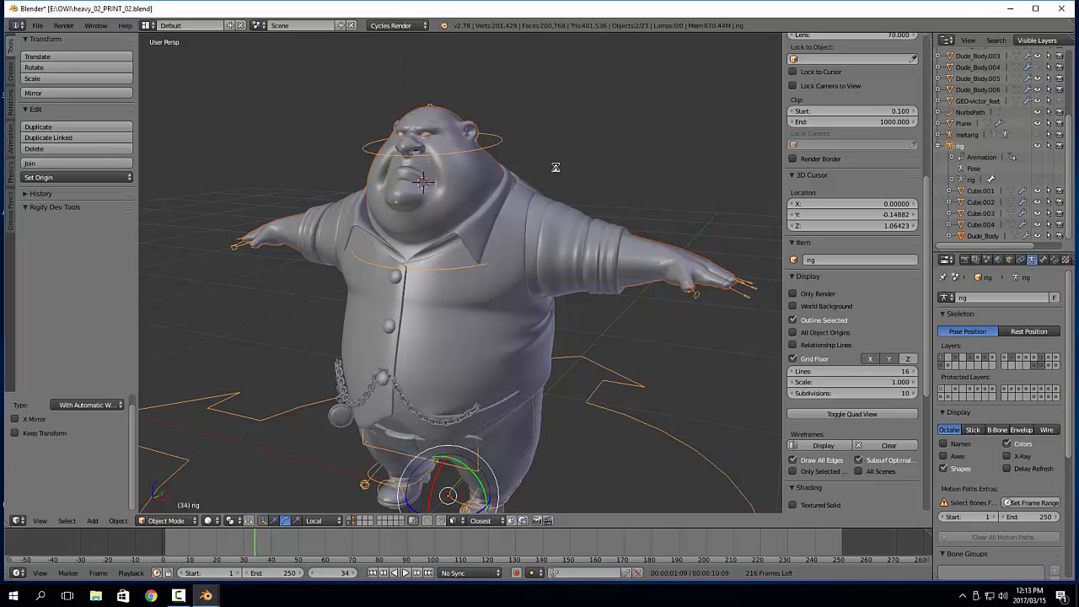
Make the rig the active object in Pose Mode with the head bone selected
middle_click_drag(554, 166, 685, 246)
scroll(684, 247, "up", 4)
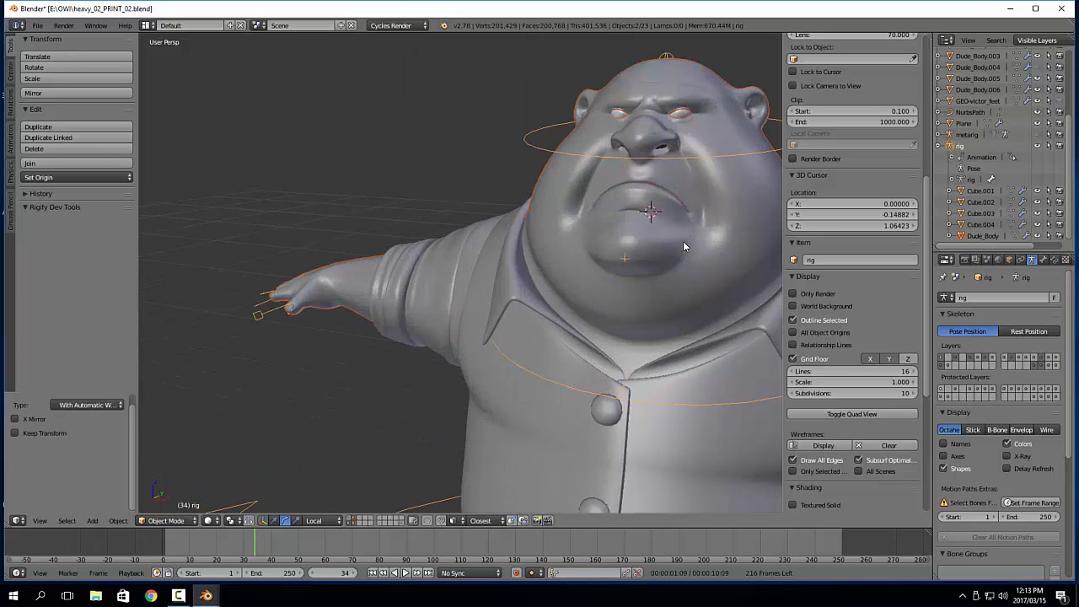
right_click(625, 256)
key("Tab")
key("Escape")
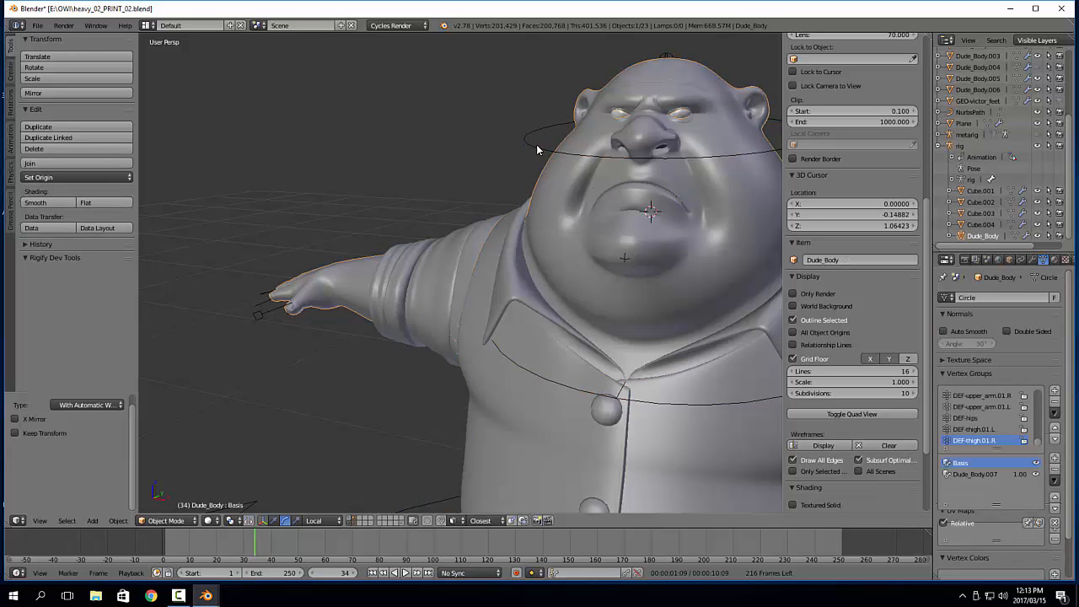
right_click(536, 144)
key("Tab")
left_click(524, 210)
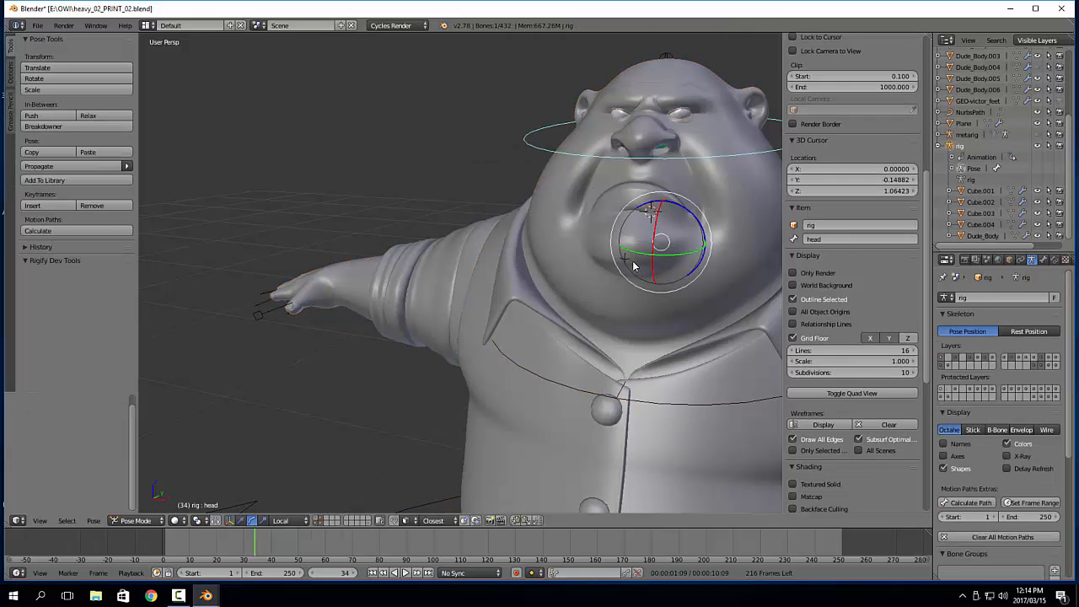
Try opening the mouth by rotating the DEF-jaw bone, and undo the rotation
middle_click_drag(634, 268, 603, 249)
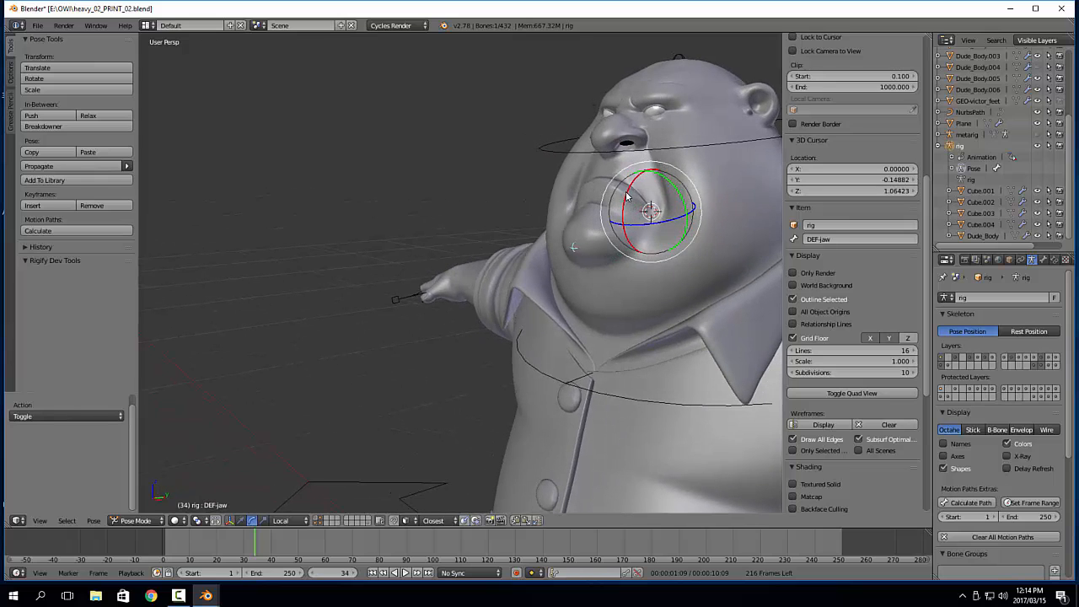
left_click_drag(627, 196, 632, 220)
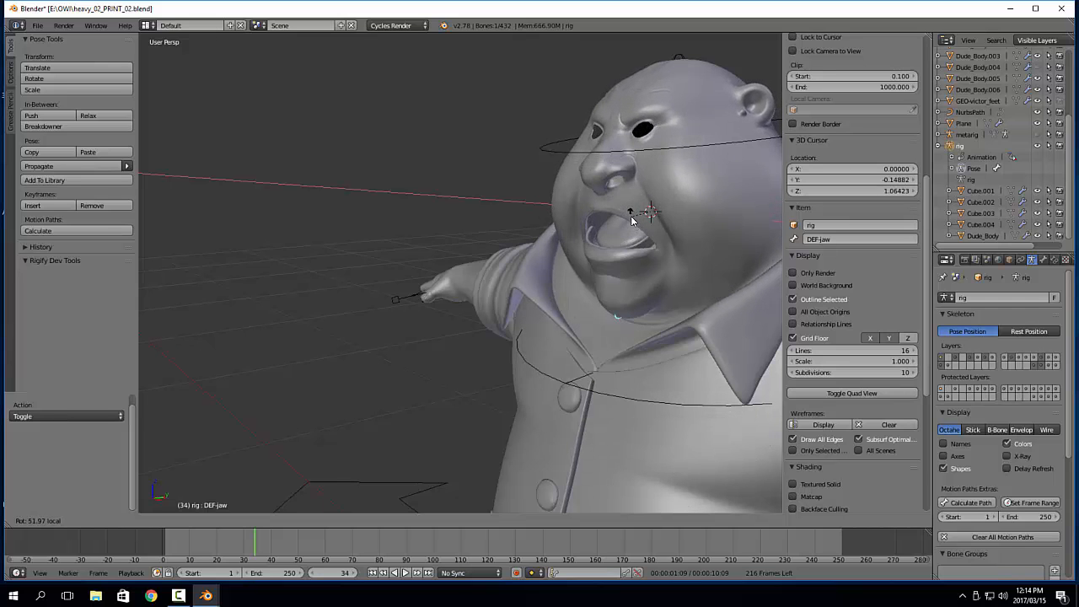
left_click(389, 264)
middle_click_drag(389, 264, 570, 247)
key("ctrl+z")
Enable X-Ray display for the rig and hide the armature layer that holds the green bones
middle_click_drag(664, 251, 707, 248)
right_click(708, 249)
middle_click_drag(707, 212, 613, 167)
scroll(610, 165, "down", 3)
middle_click_drag(629, 349, 631, 330, "shift")
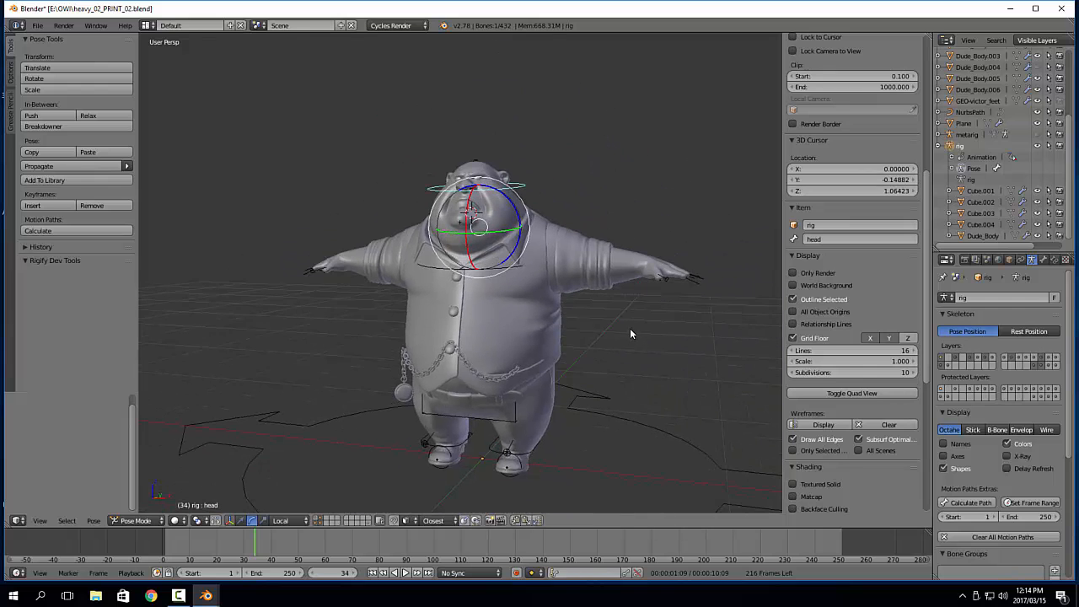
scroll(666, 292, "up", 5)
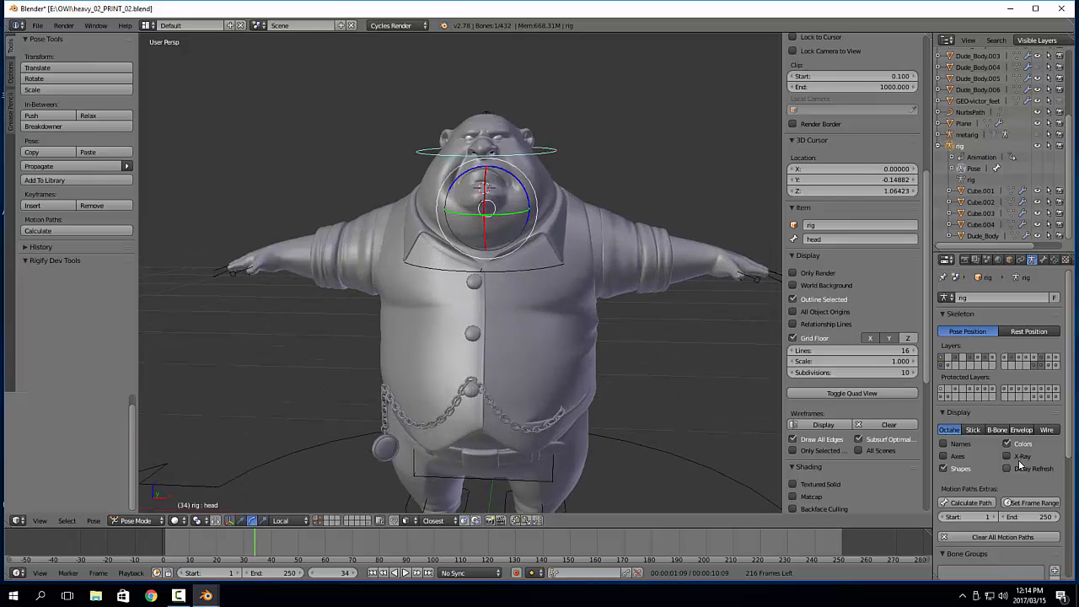
left_click(1019, 456)
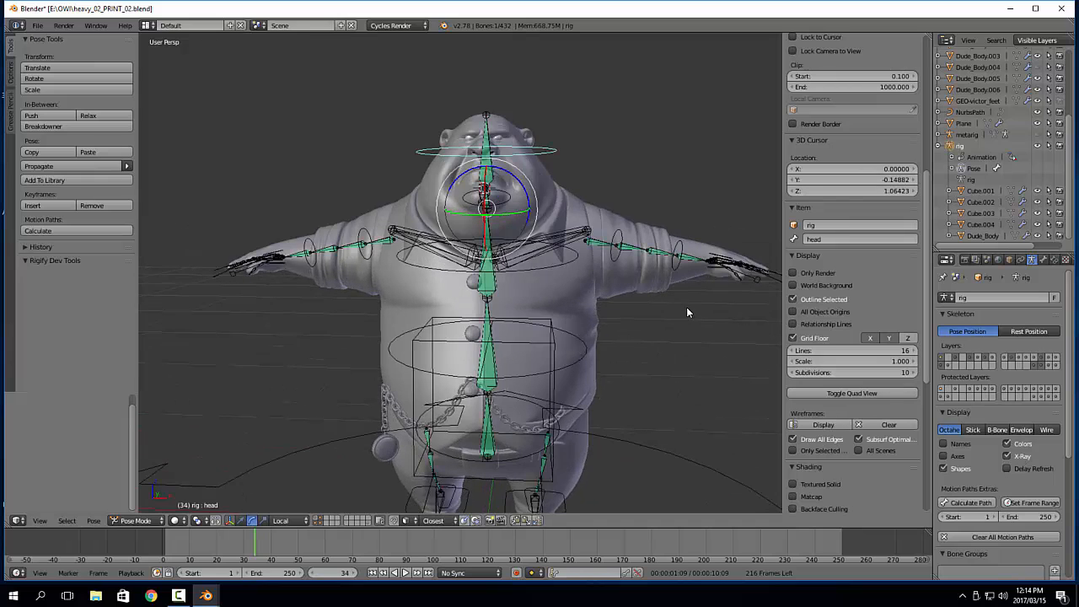
left_click(1042, 363)
Test-rotate the forearm.fk.L bone about 9° around its local X axis and undo the rotation
left_click(684, 256)
middle_click_drag(685, 256, 660, 247)
left_click_drag(660, 247, 637, 260)
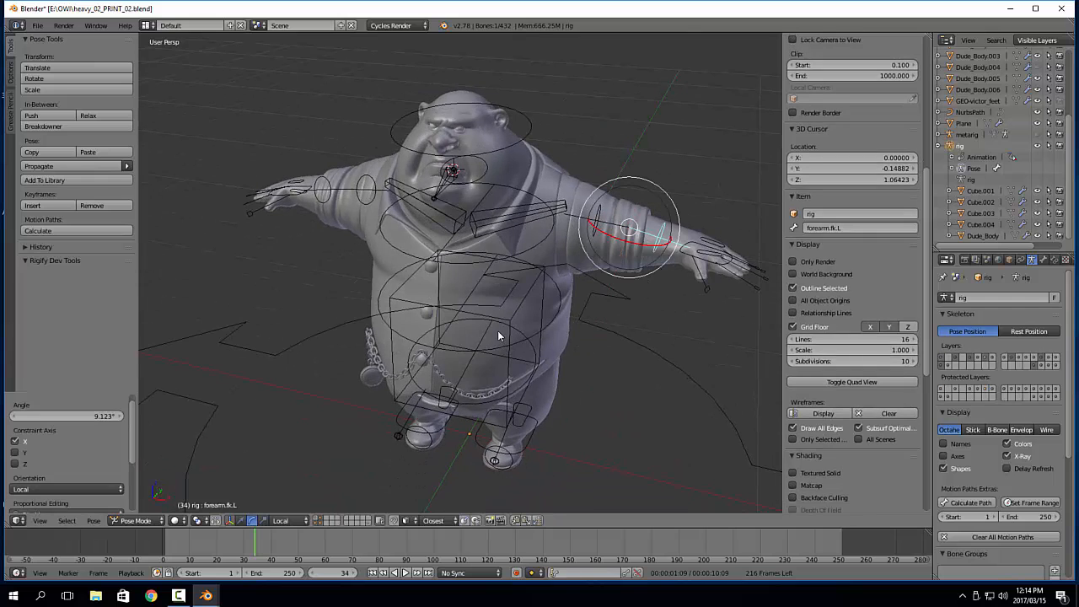
key("ctrl+z")
middle_click_drag(489, 353, 519, 347)
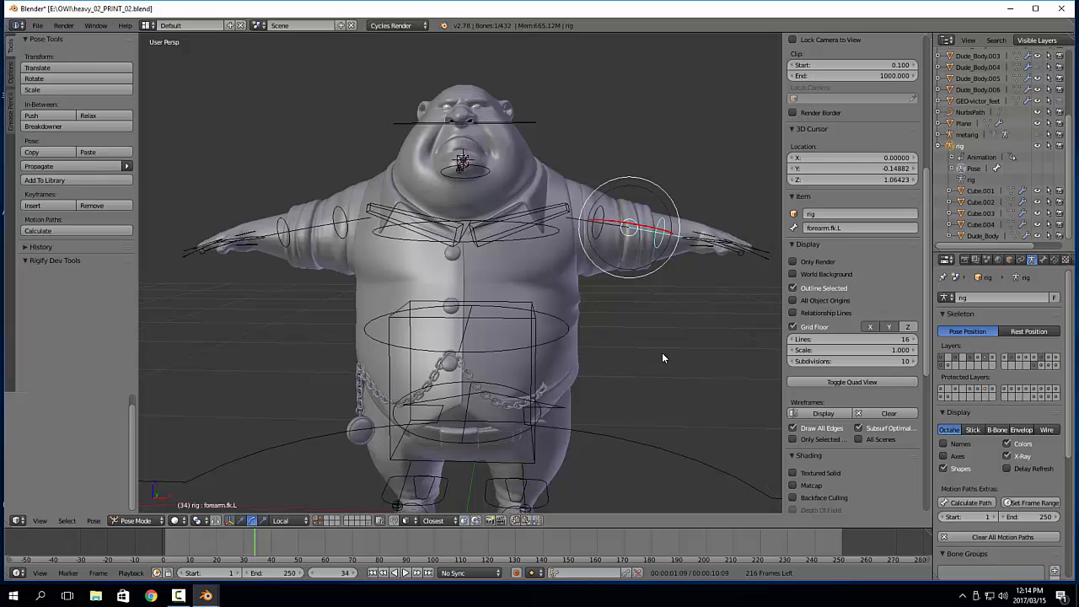
Compare the modifiers of the two sleeve pieces and join Dude_Body.002 into Dude_Body.005
middle_click_drag(665, 356, 622, 303)
key("a")
right_click(656, 255)
right_click(621, 300, "shift")
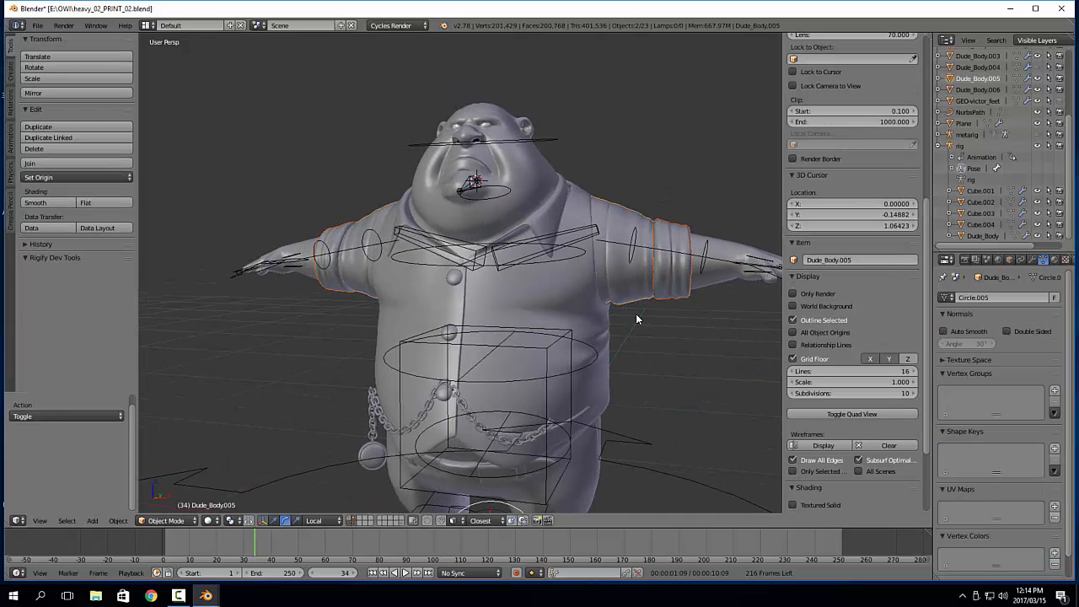
left_click(1033, 260)
right_click(679, 302)
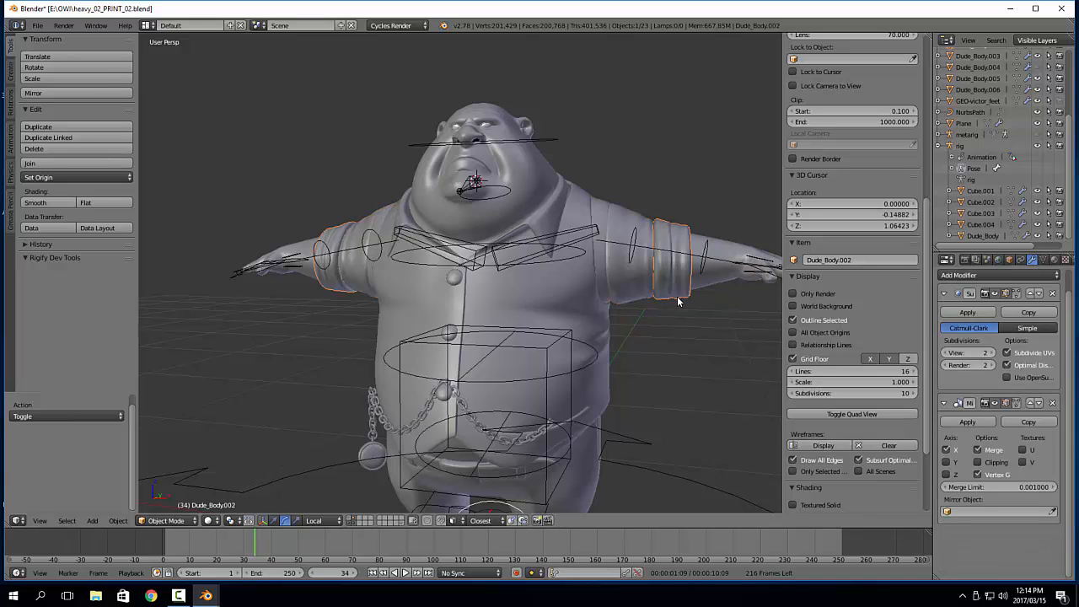
right_click(641, 304, "shift")
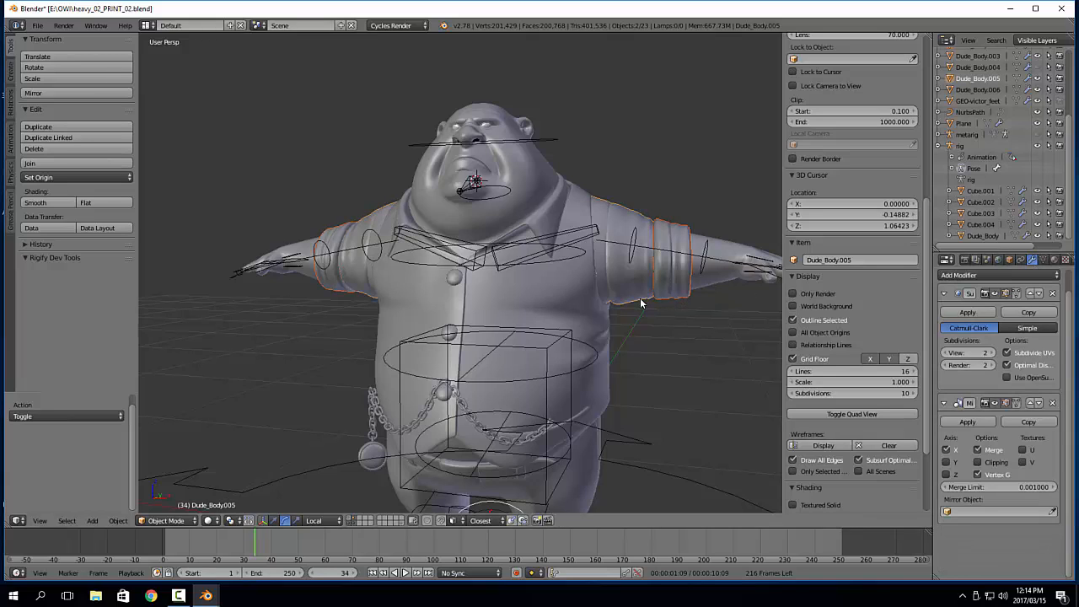
key("ctrl+j")
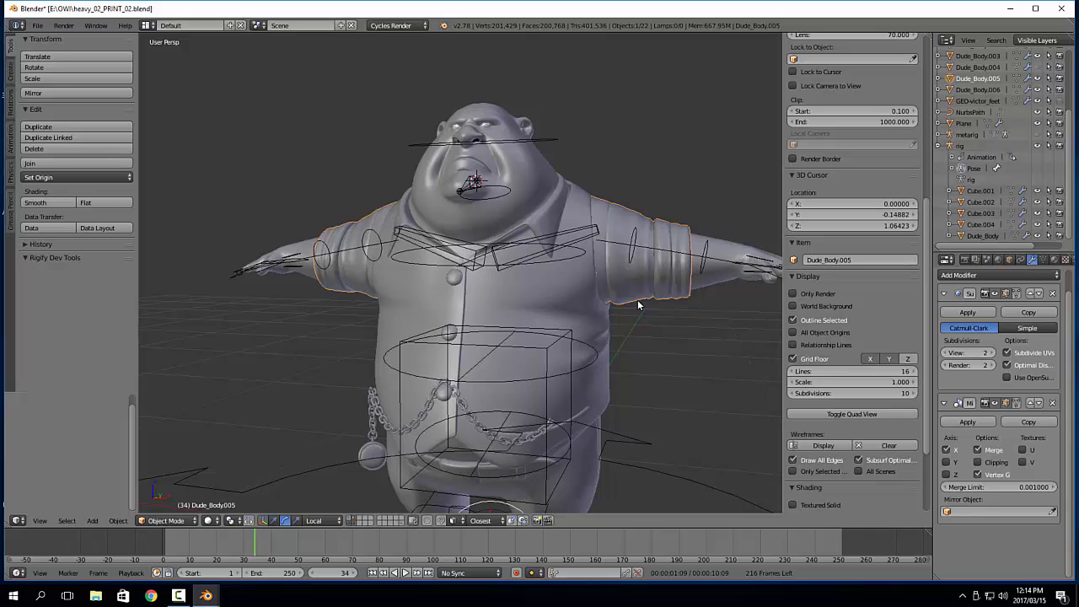
Apply the Mirror modifier on the Dude_Body.003 collar, check the Dude_Body.005 sleeve modifiers, and reselect the collar
right_click(543, 226)
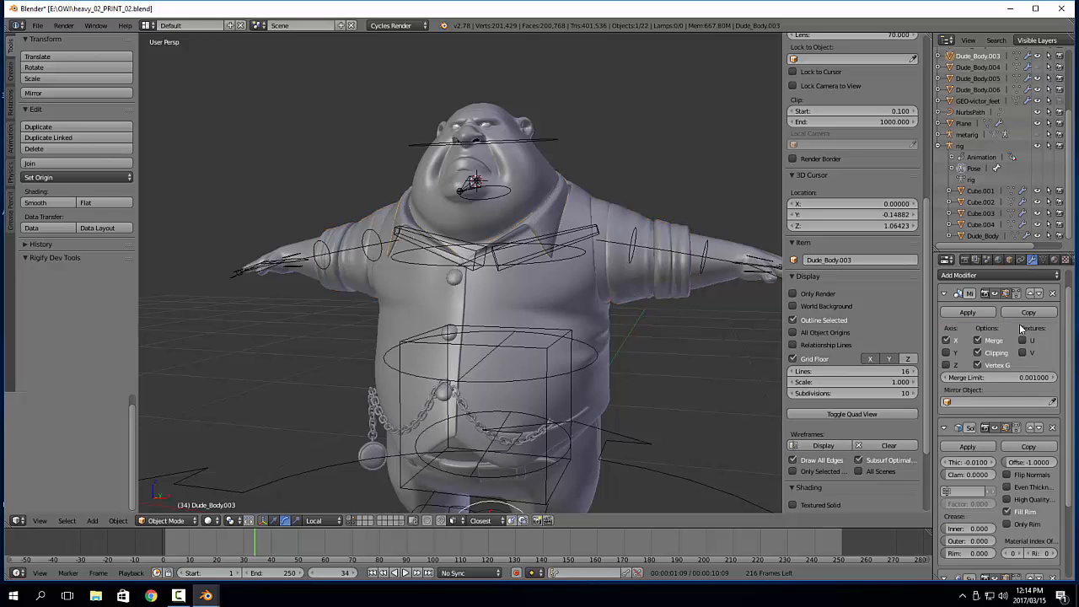
left_click(967, 312)
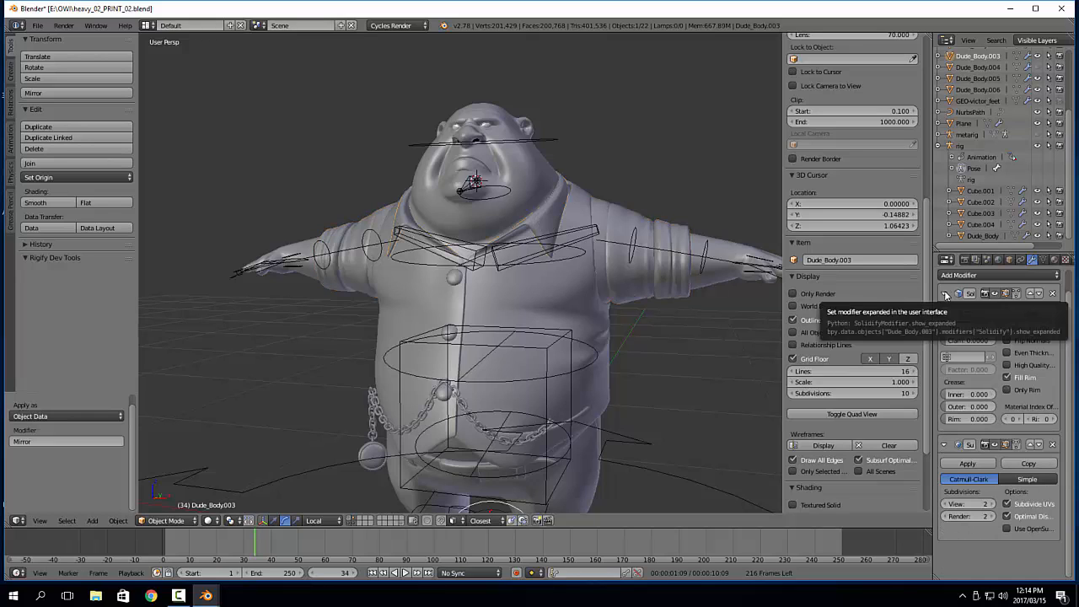
right_click(681, 300)
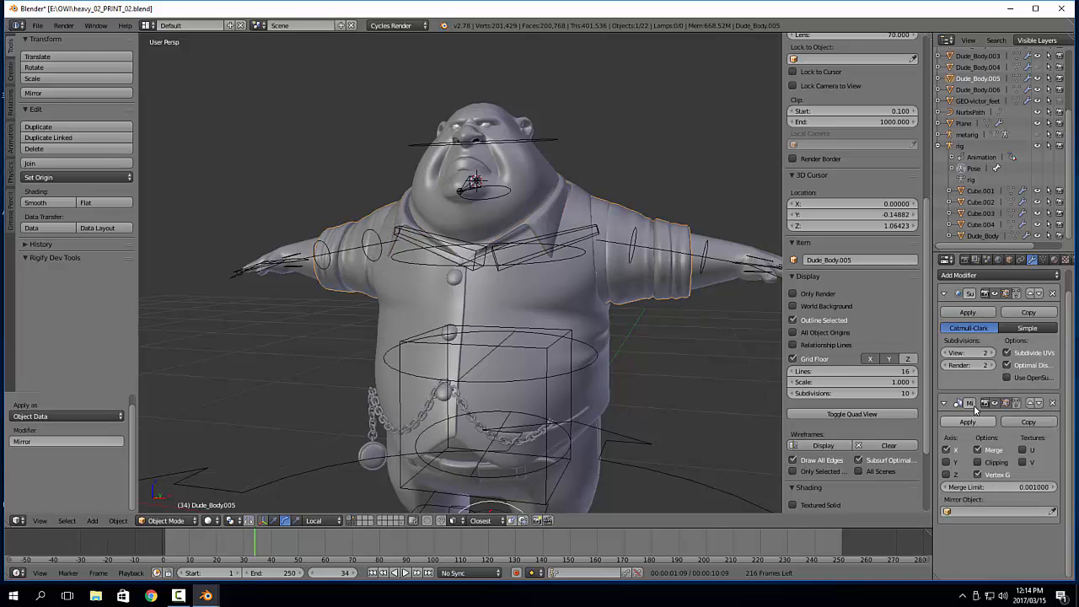
right_click(547, 225)
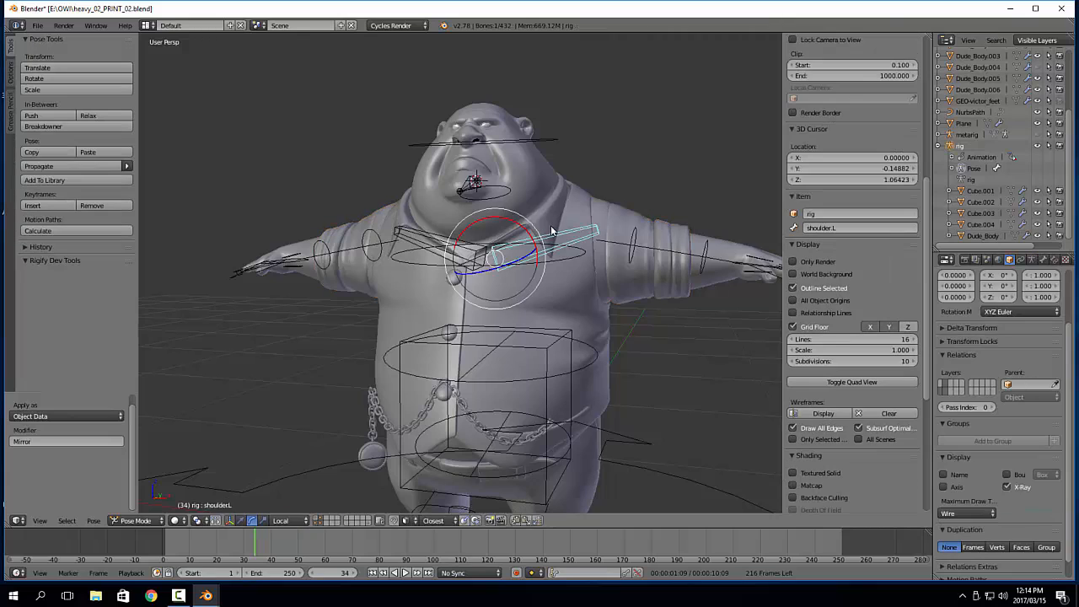
middle_click_drag(549, 228, 553, 263)
right_click(542, 258)
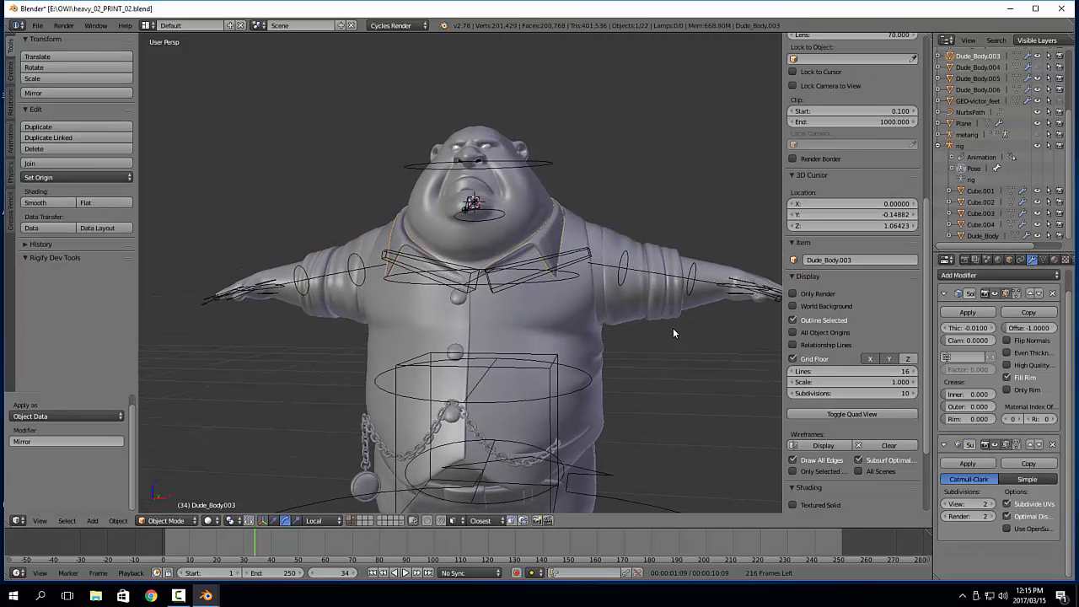
Try to select the three shirt buttons together, and deselect the mistakenly picked shoulder.R bone
middle_click_drag(673, 328, 438, 313)
right_click(596, 292)
right_click(424, 306)
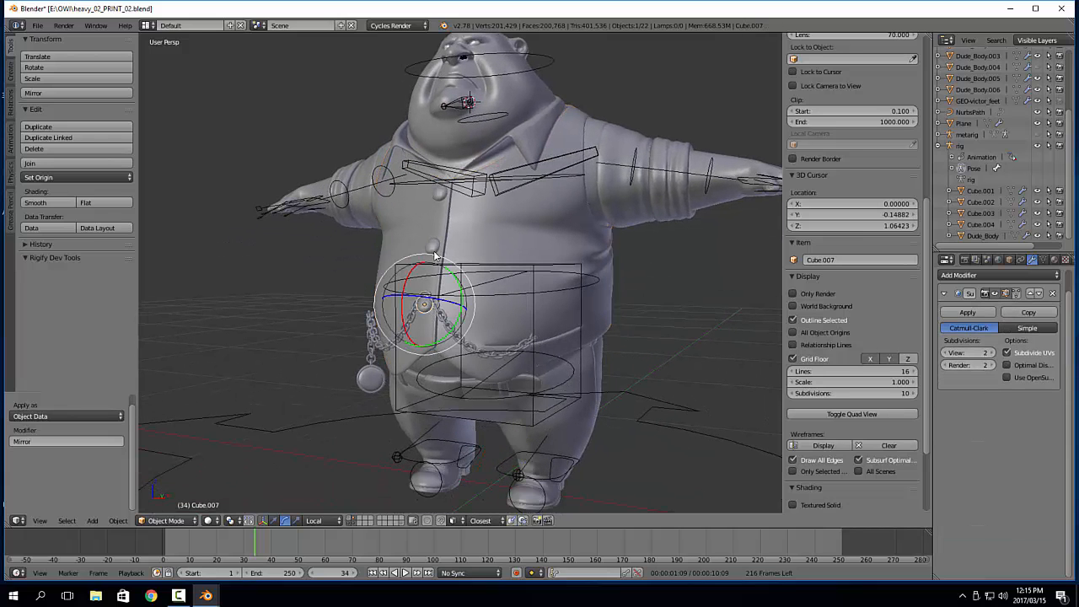
right_click(433, 246, "shift")
right_click(443, 194, "shift")
key("a")
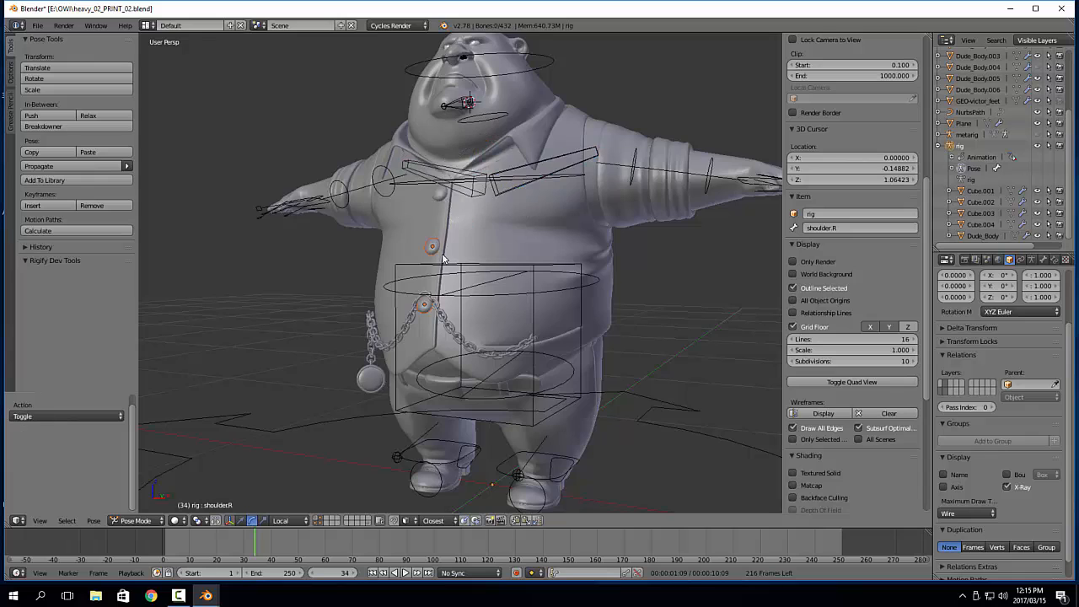
Select only the two lower shirt buttons again, and clear the object selection
scroll(442, 253, "up", 2)
middle_click_drag(431, 276, 538, 321, "shift")
key("a")
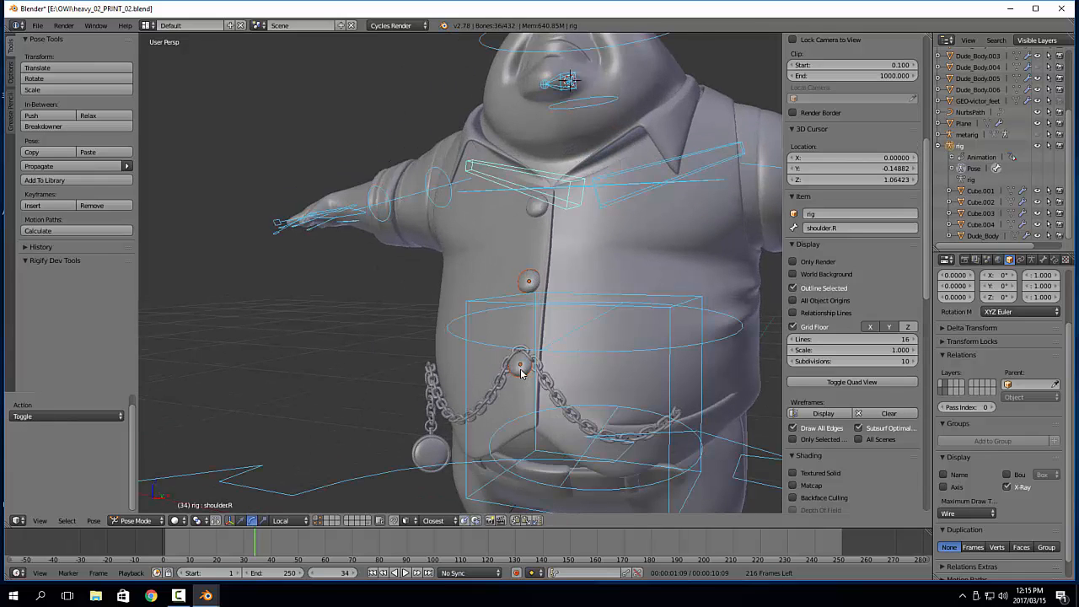
right_click(520, 372)
key("a")
key("a")
key("a")
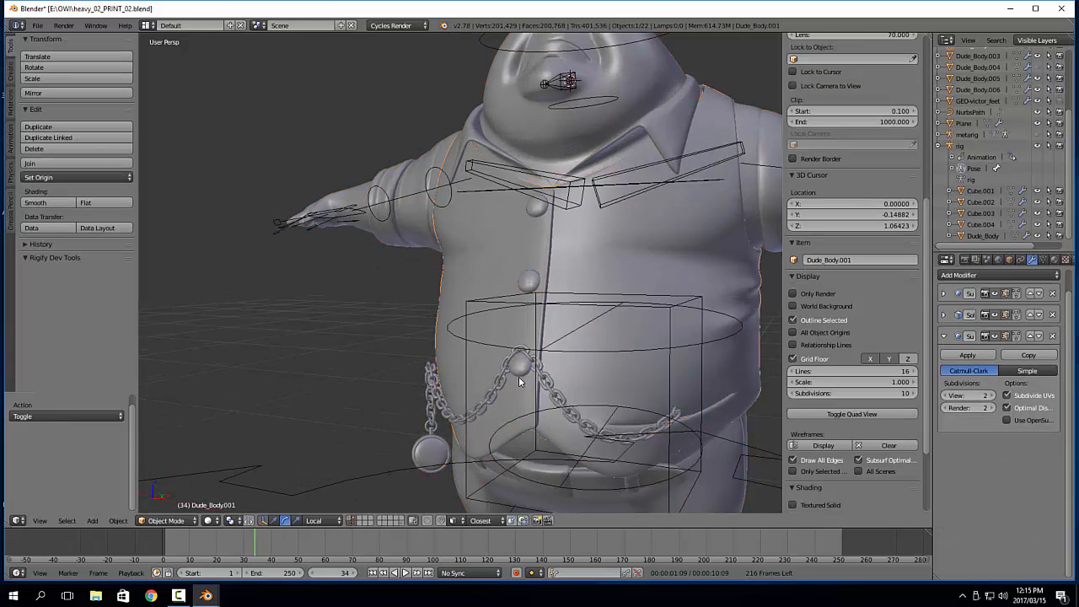
right_click(521, 366)
right_click(528, 281, "shift")
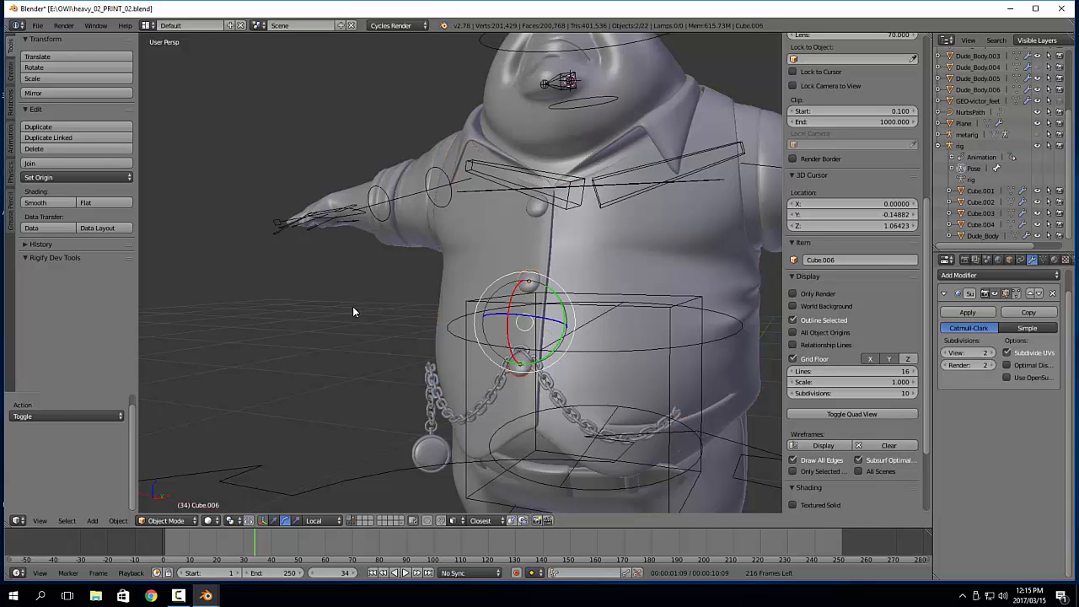
key("a")
scroll(347, 309, "down", 2)
middle_click_drag(403, 340, 371, 301, "shift")
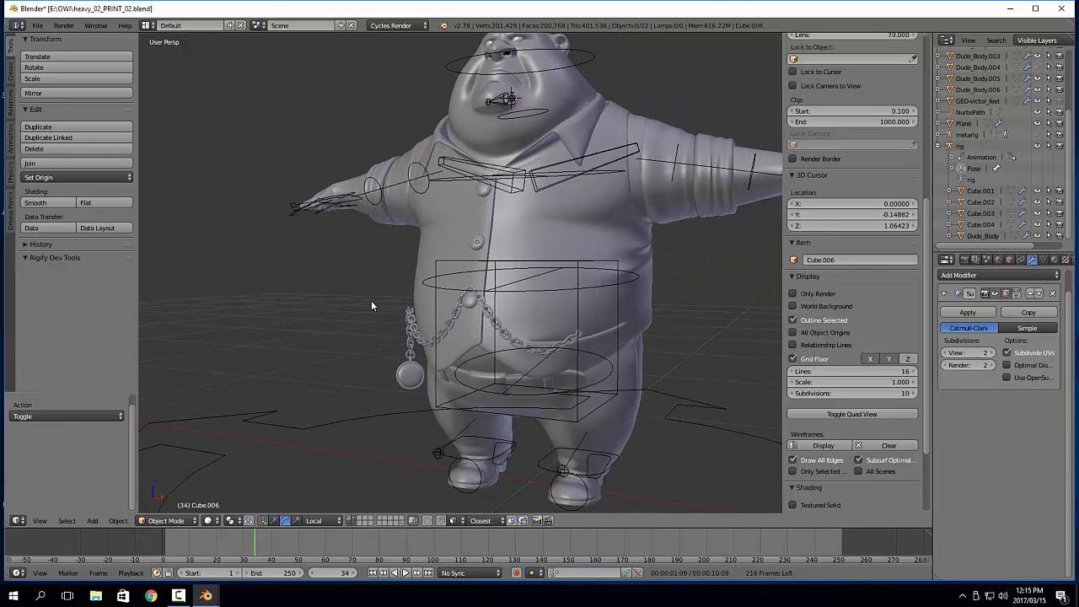
Check the modifiers of the belt, the belt loops and the belt buckle
middle_click_drag(614, 320, 543, 292, "shift")
scroll(600, 320, "up", 4)
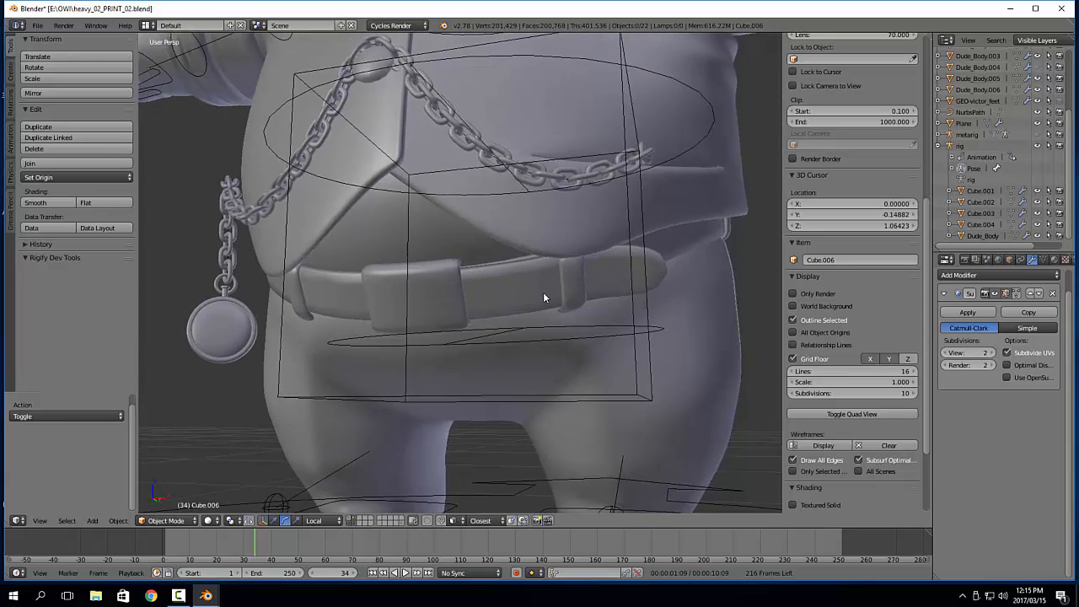
scroll(543, 292, "up", 3)
right_click(544, 283)
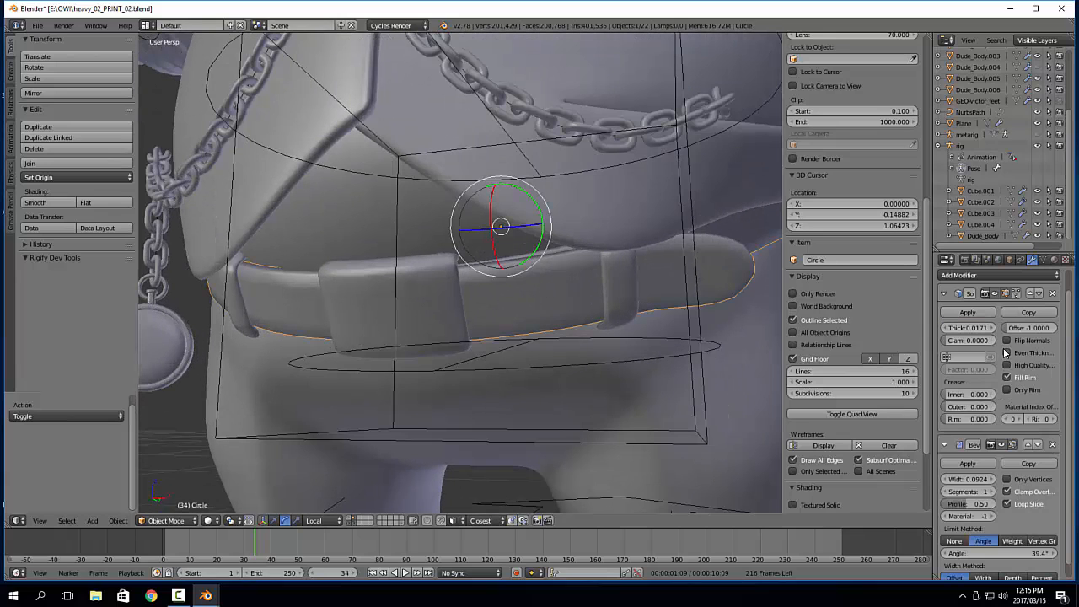
scroll(1003, 349, "down", 1)
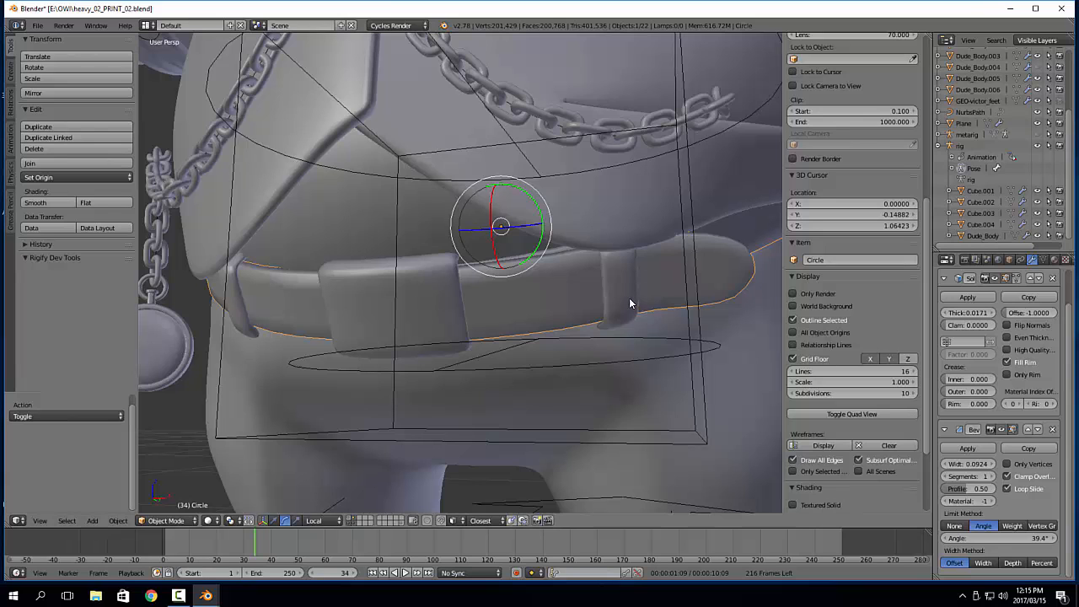
right_click(639, 329)
scroll(642, 336, "down", 3)
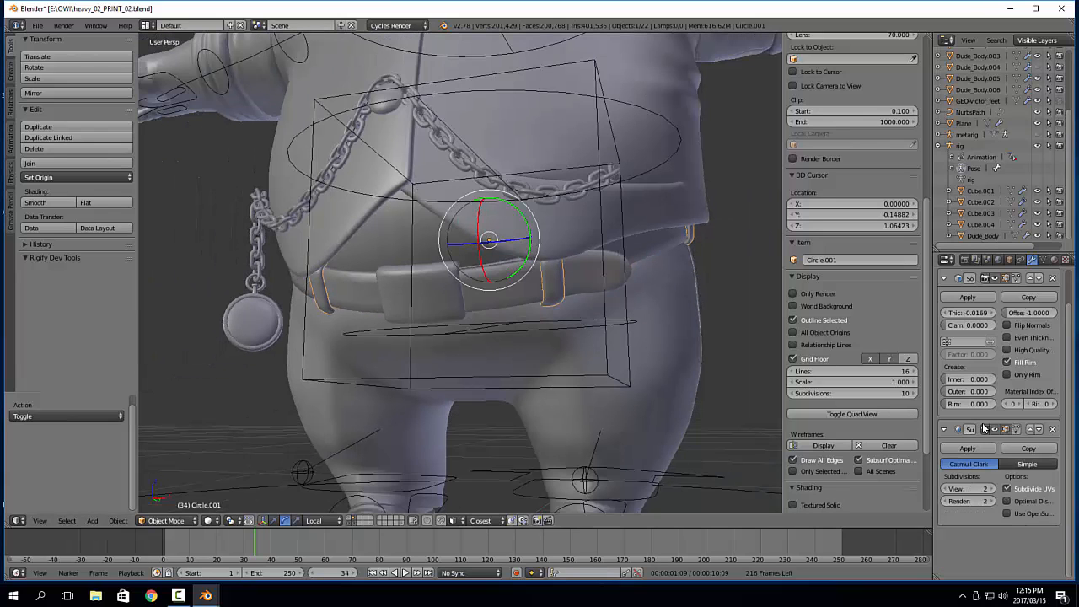
right_click(458, 297)
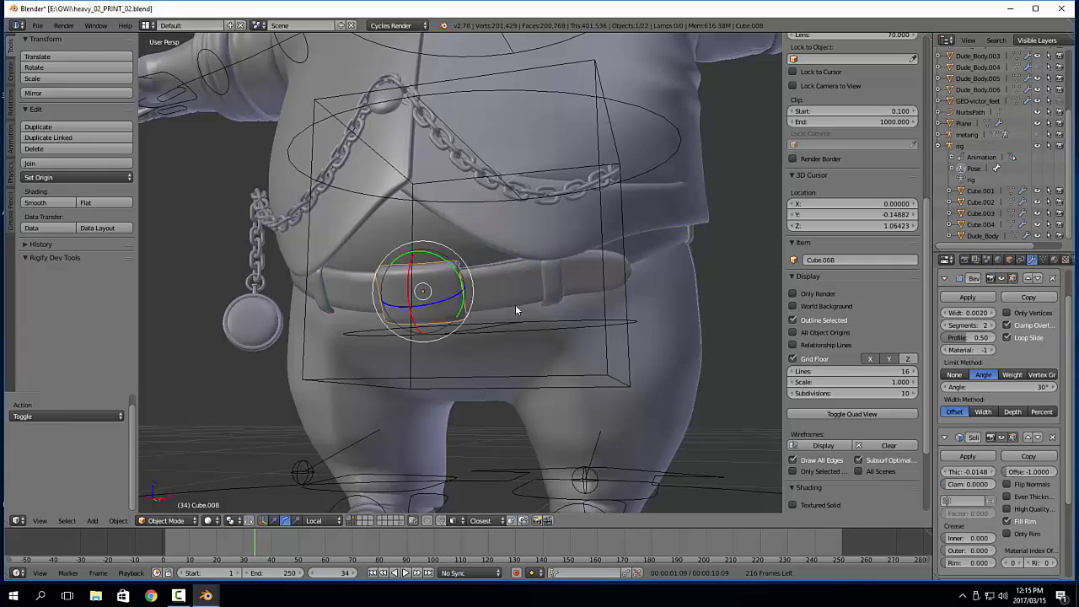
scroll(573, 325, "down", 3)
Parent the Dude_Body.005 sleeves to the rig with automatic weights
middle_click_drag(614, 334, 579, 302)
right_click(621, 232)
middle_click_drag(620, 232, 619, 268)
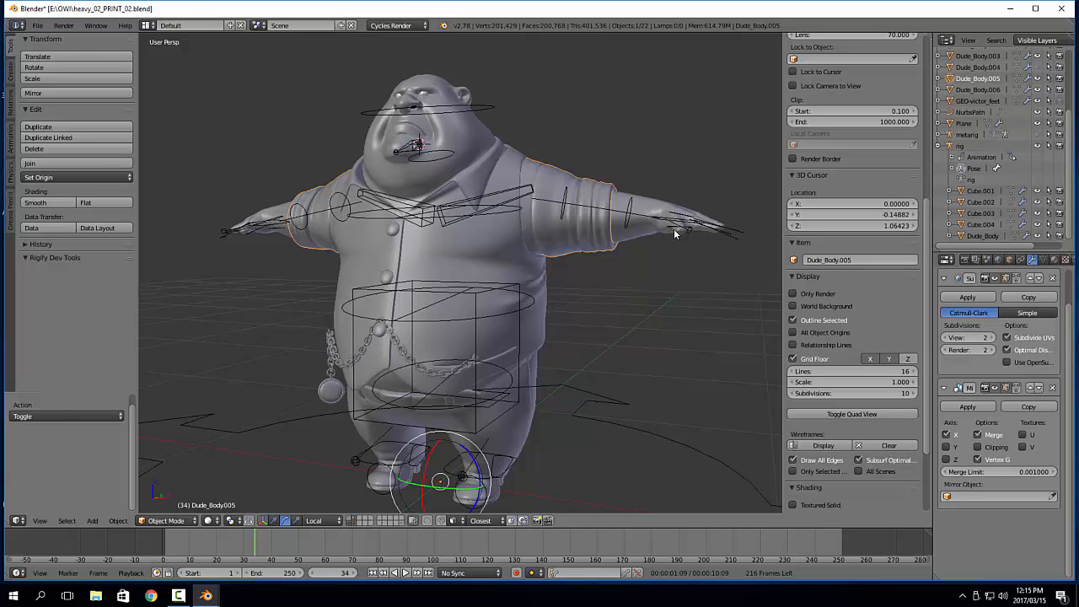
right_click(632, 203)
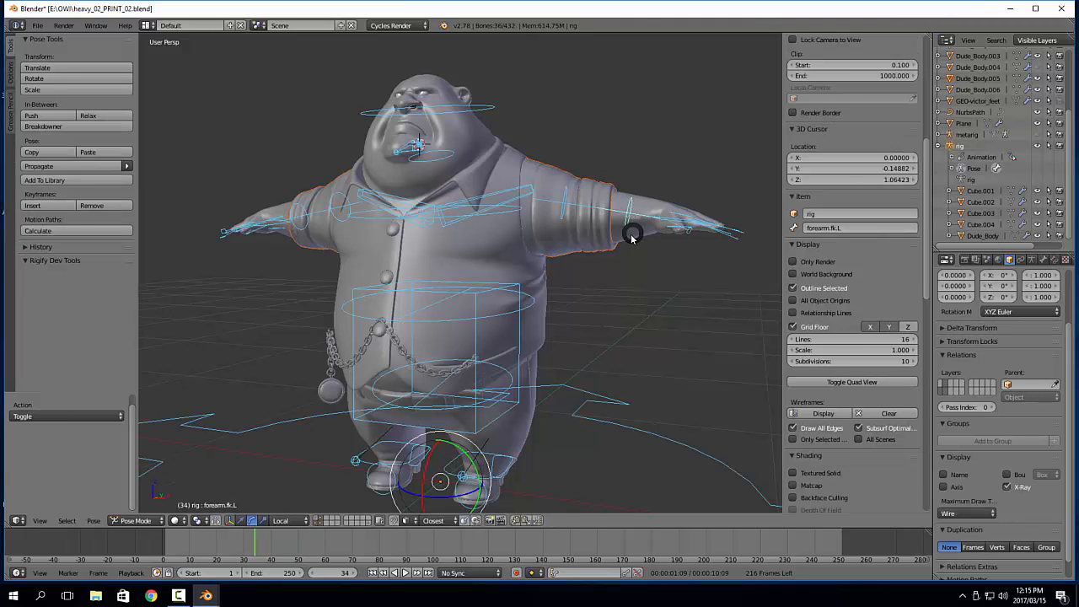
key("ctrl+Tab")
key("ctrl+p")
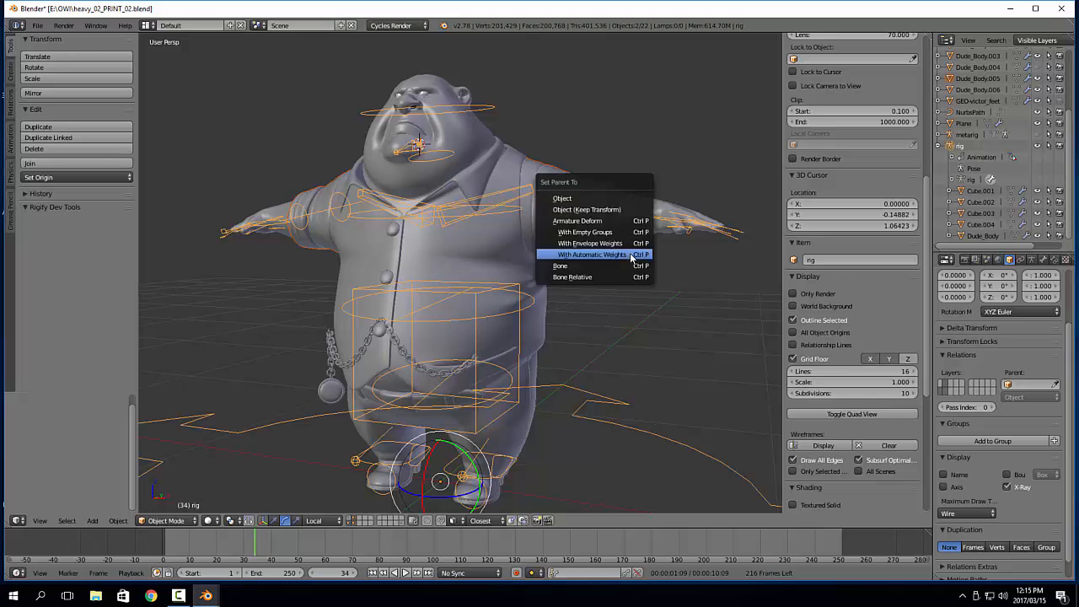
left_click(631, 253)
Test the sleeve deformation by rotating forearm.fk.L about 35° on its local X axis, and undo the rotation
middle_click_drag(624, 258, 607, 264)
right_click(623, 241)
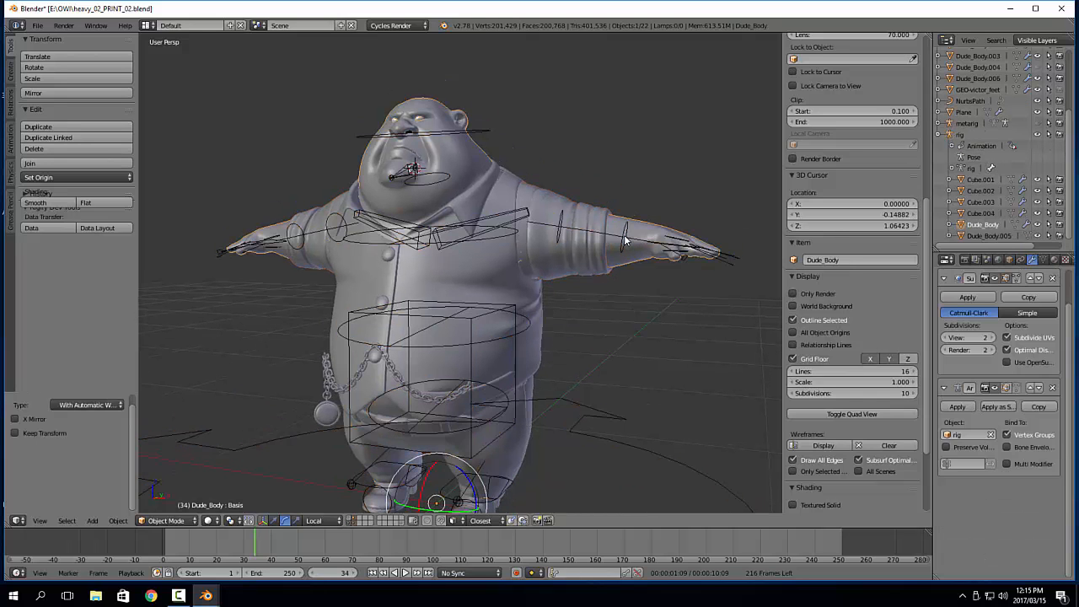
right_click(623, 241)
key("Tab")
left_click(626, 303)
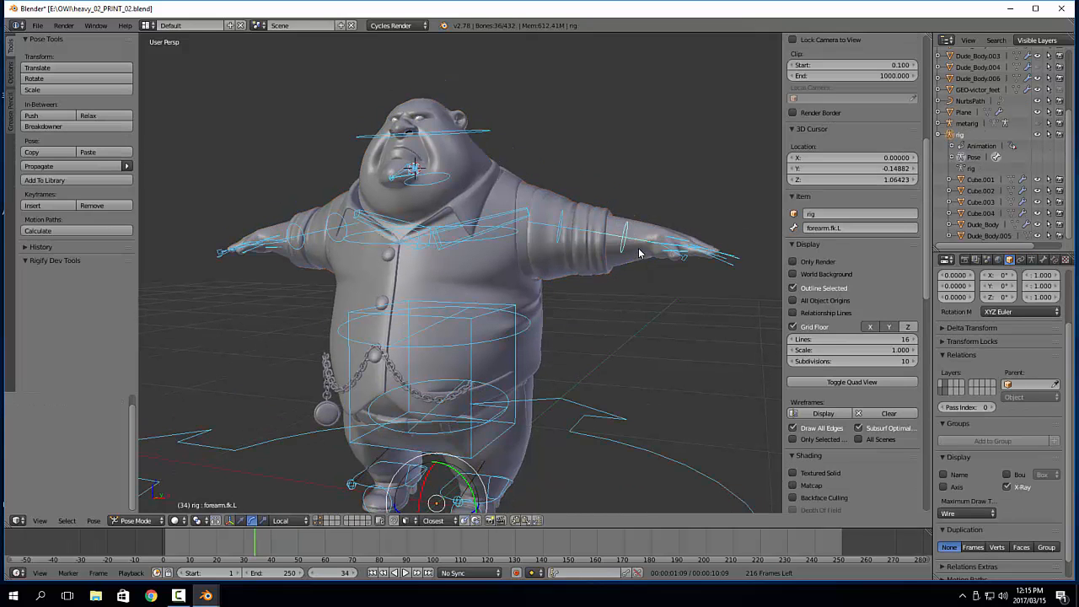
mouse_move(632, 237)
middle_mouse_down()
mouse_move(635, 303)
mouse_move(637, 237)
mouse_move(626, 252)
middle_mouse_up()
right_click(653, 310)
left_click_drag(623, 241, 608, 281)
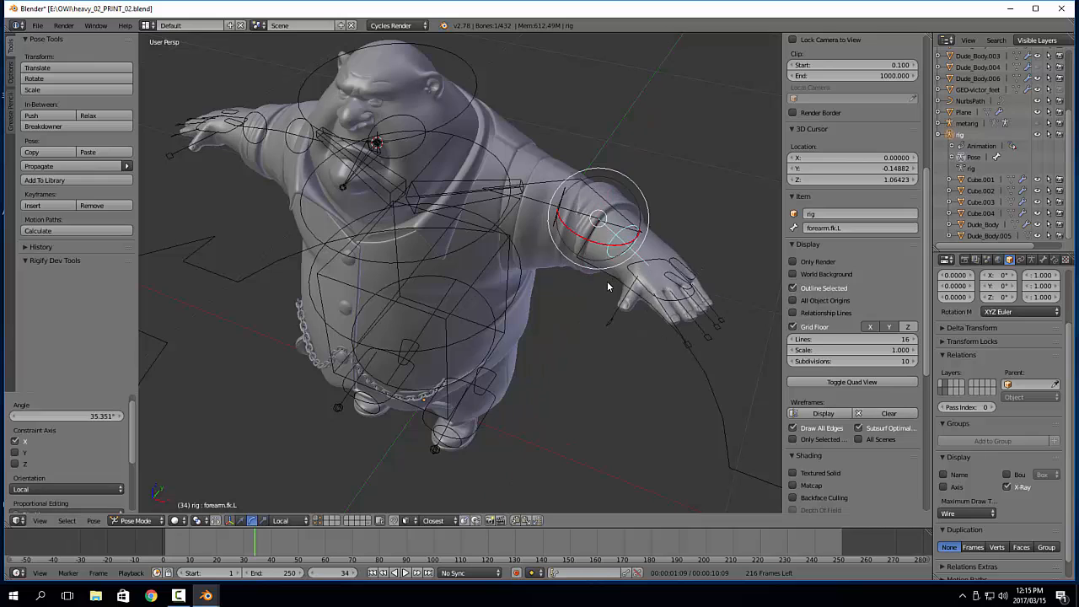
key("ctrl+z")
Try a rotation of the hand.fk.L bone and undo it
right_click(662, 264)
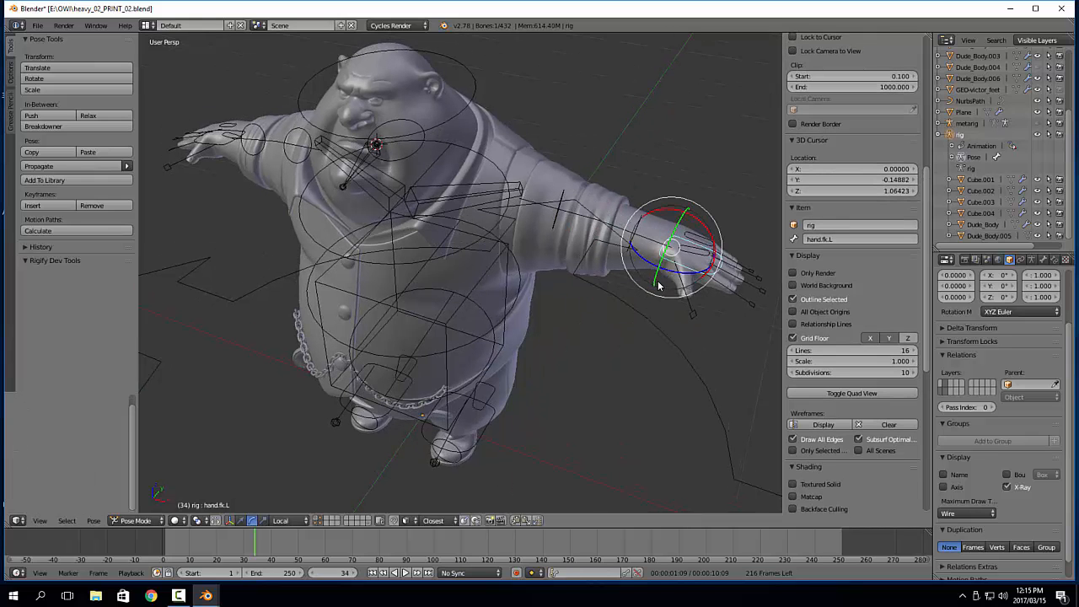
key("r")
left_click_drag(668, 272, 666, 273)
key("ctrl+z")
Rotate the upper_arm.fk.L bone about -35° on its local Z axis to lower the arm and inspect the sleeve
right_click(561, 202)
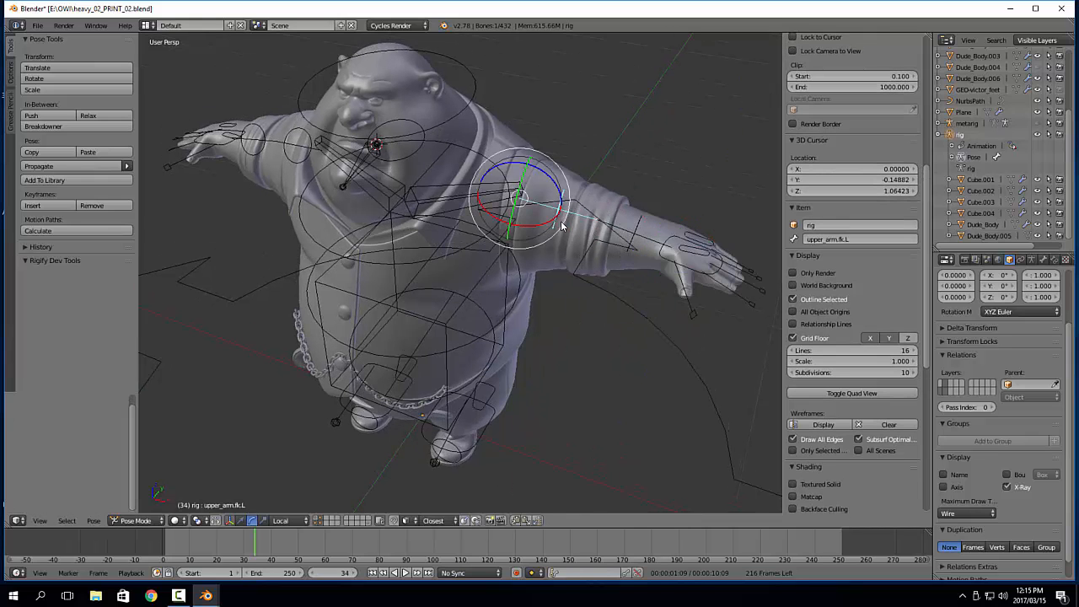
middle_click_drag(560, 221, 568, 177)
left_click_drag(561, 175, 556, 203)
left_click(557, 202)
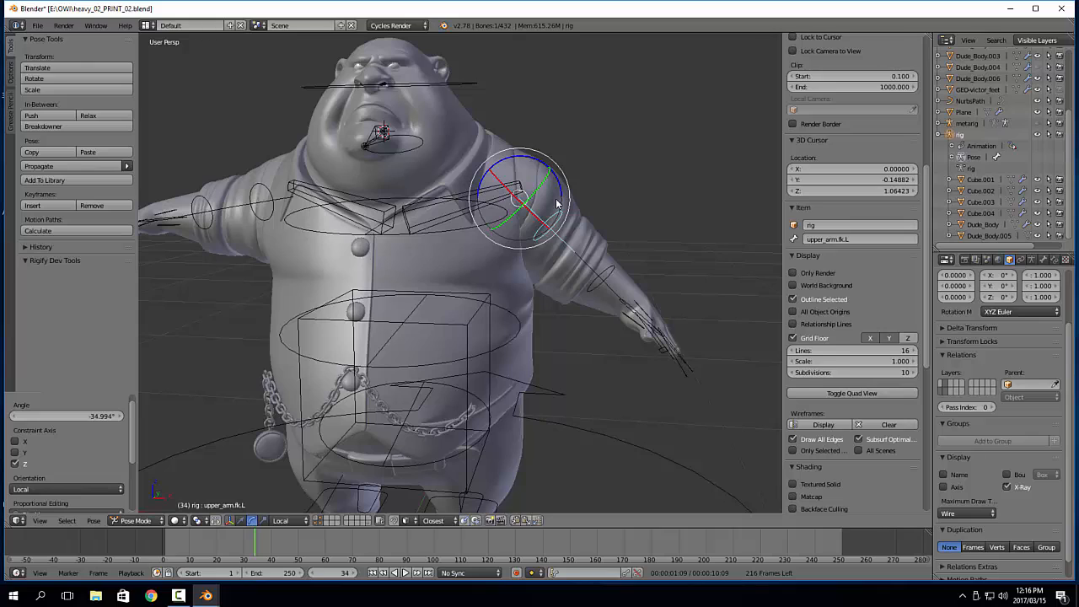
Deselect the bones and examine the sleeve and shirt deformation around the lowered arm from behind and in front
middle_click_drag(649, 226, 436, 250)
key("a")
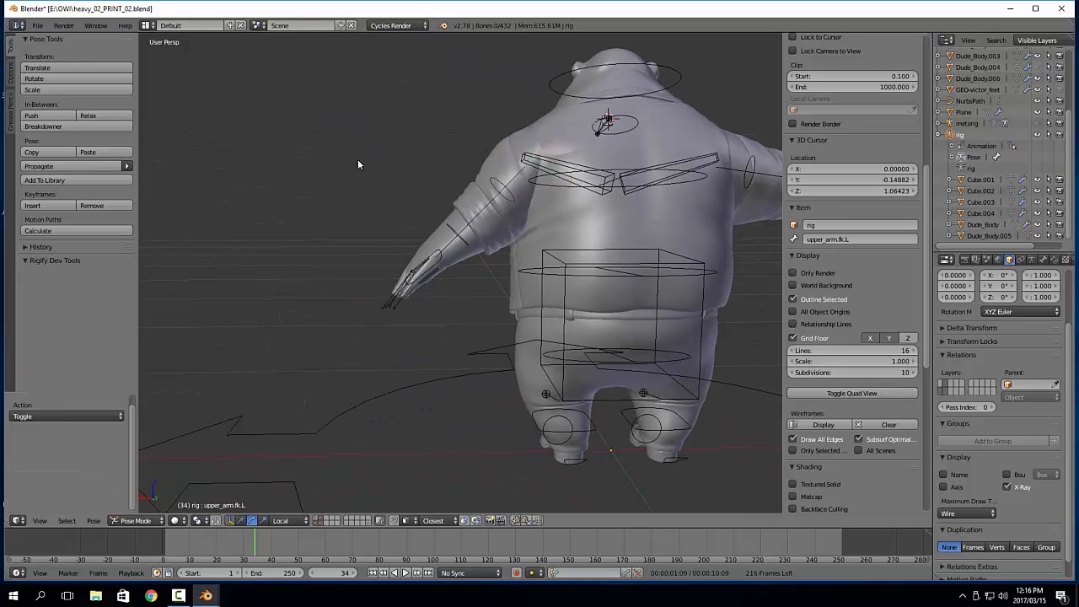
middle_click_drag(357, 160, 629, 236)
scroll(592, 205, "up", 3)
middle_click_drag(626, 333, 625, 237, "shift")
scroll(626, 234, "down", 2)
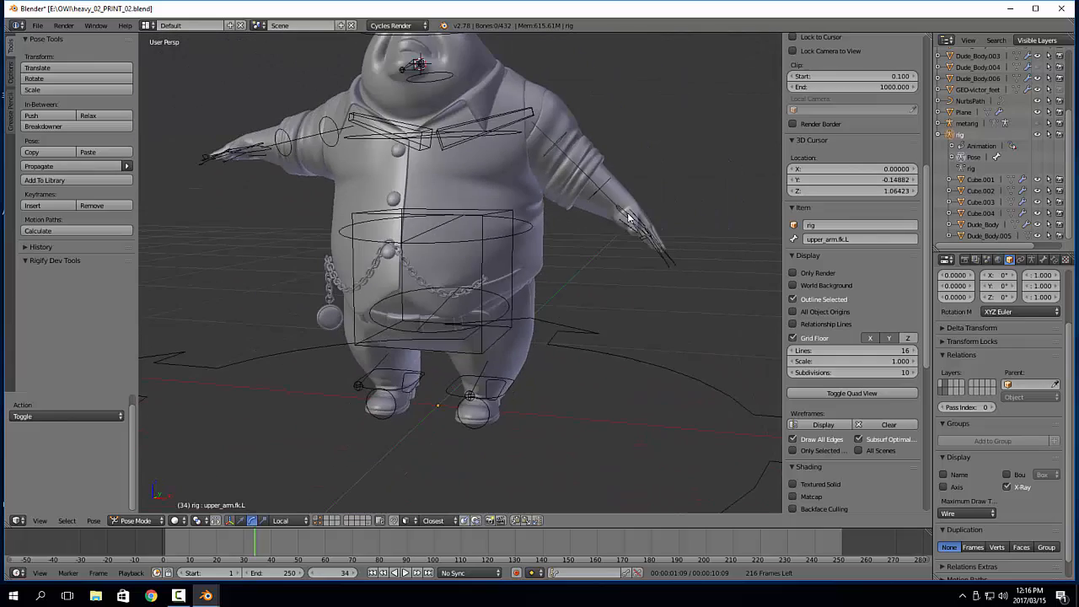
middle_click_drag(550, 161, 481, 258, "shift")
middle_click_drag(482, 220, 497, 278, "shift")
Parent the Dude_Body.001 vest to the rig with automatic weights
right_click(566, 285)
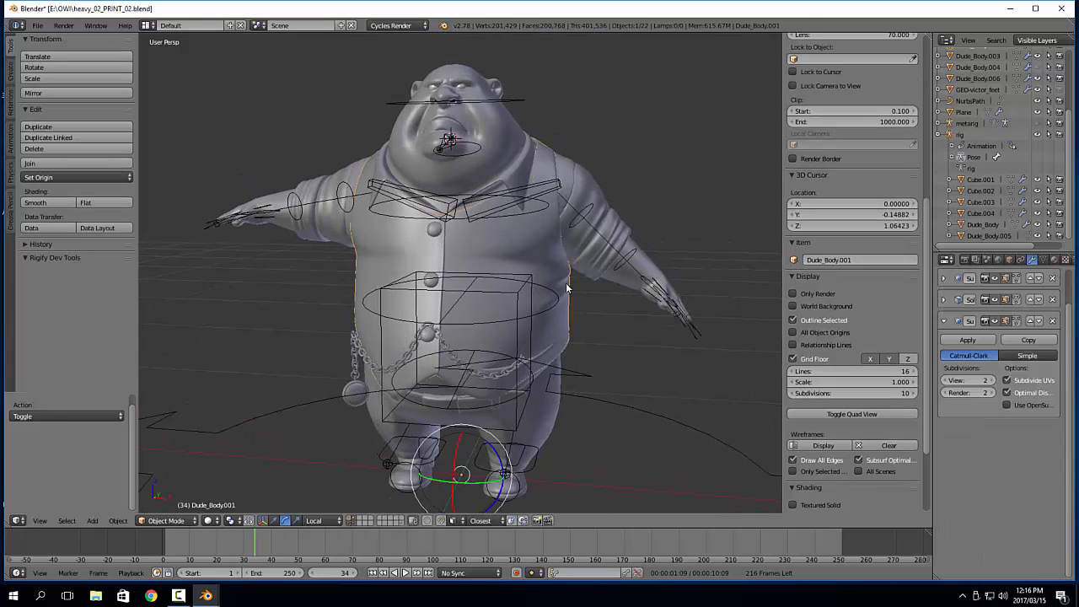
right_click(631, 254)
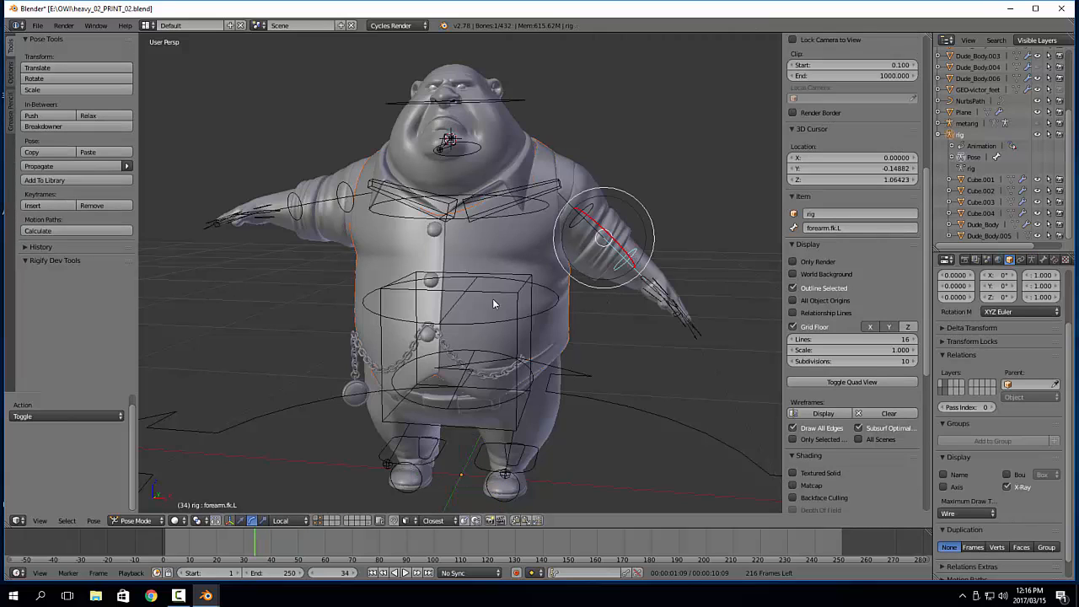
key("Tab")
left_click(564, 314)
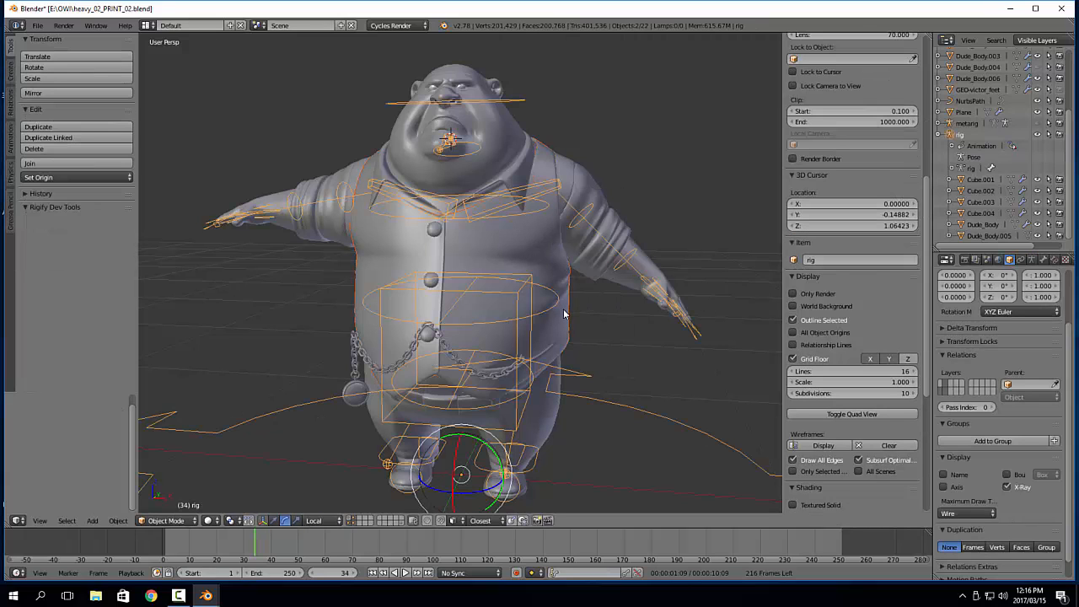
key("ctrl+p")
left_click(563, 314)
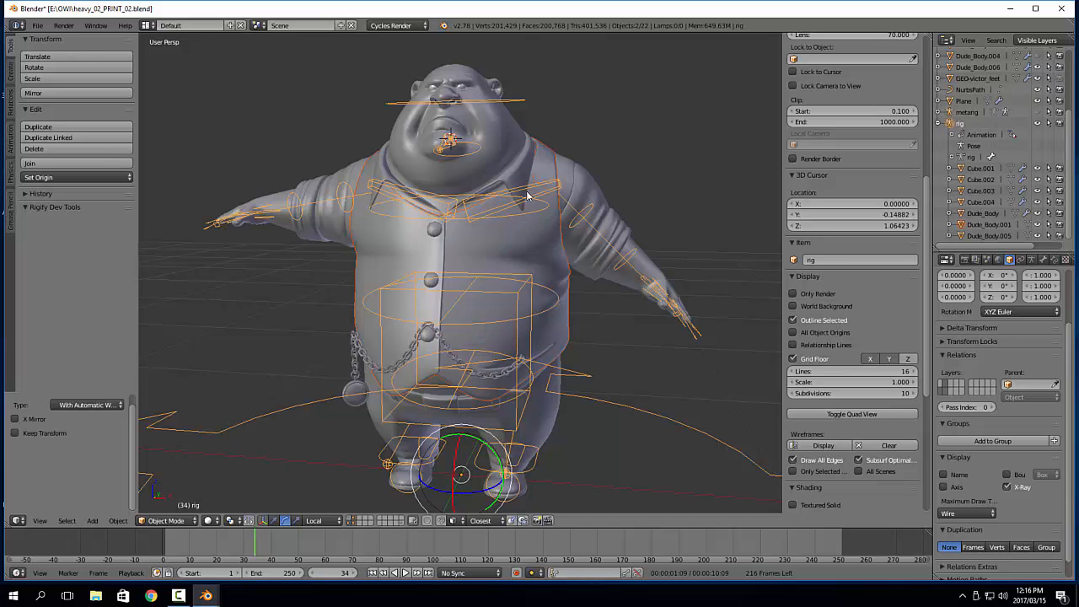
Parent the Dude_Body.003 collar to the rig with automatic weights
key("ctrl+p")
left_click(525, 101)
middle_click_drag(379, 178, 426, 207, "shift")
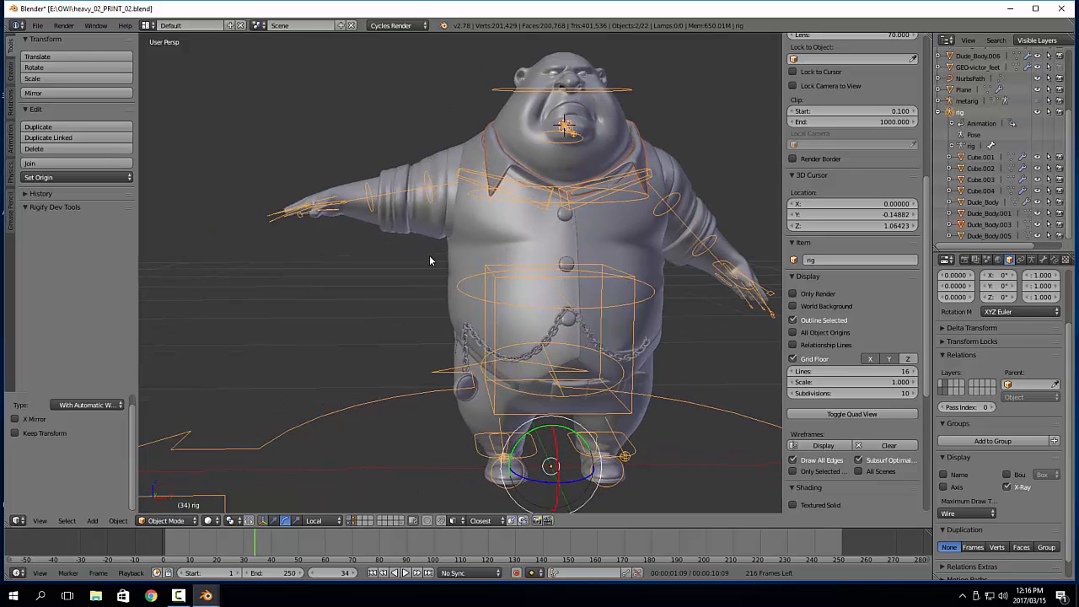
Parent the Dude_Body.006 trousers to the rig with automatic weights
scroll(430, 261, "up", 1)
middle_click_drag(430, 260, 396, 149, "shift")
middle_click_drag(701, 348, 660, 346)
right_click(644, 299)
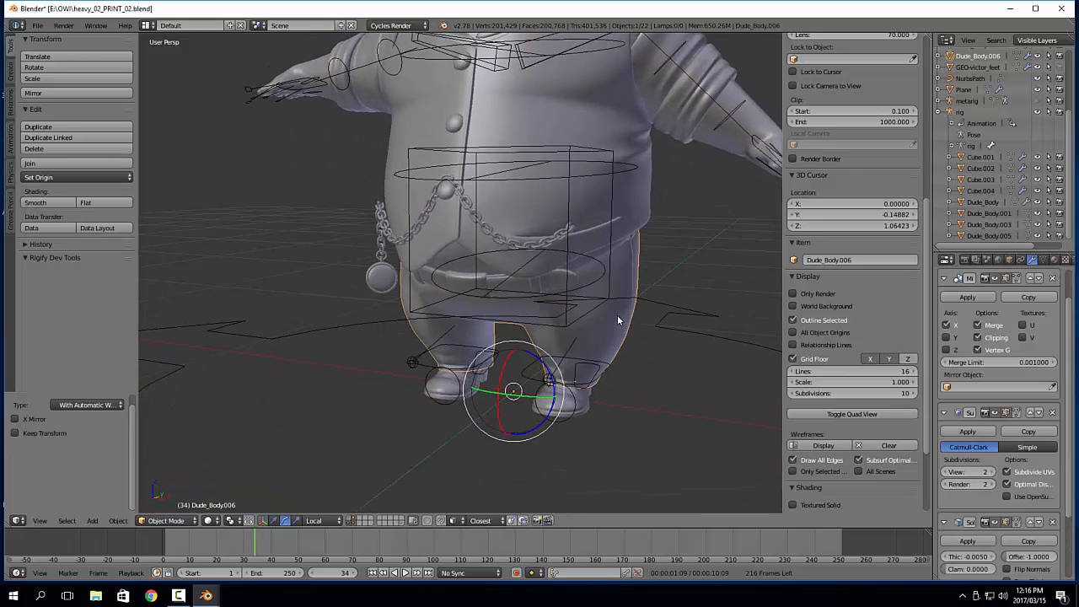
key("ctrl+p")
left_click(675, 317)
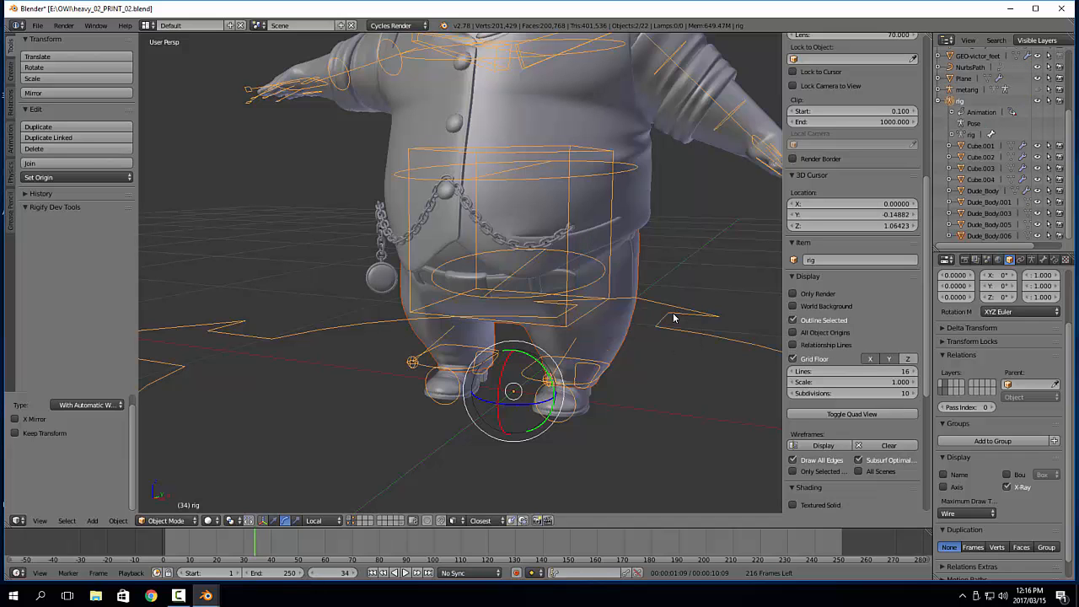
Parent the GEO-victor_feet shoes to the rig with automatic weights
middle_click_drag(618, 347, 606, 295, "shift")
scroll(606, 294, "up", 2)
right_click(601, 358)
right_click(716, 285, "shift")
key("ctrl+p")
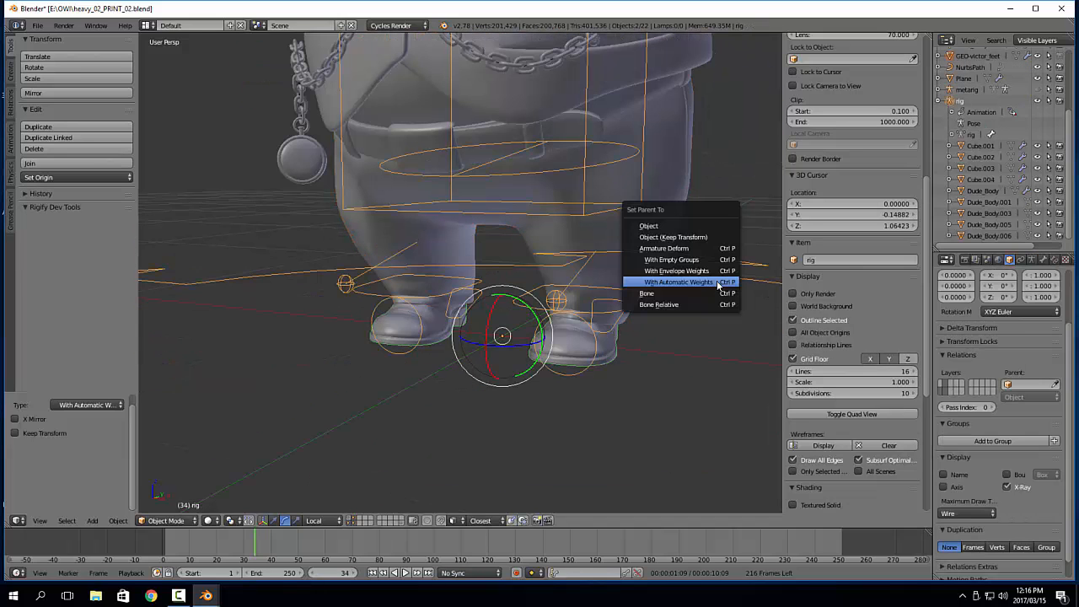
left_click(718, 285)
Select only the rig and switch it to Pose Mode
middle_click_drag(616, 185, 615, 299, "shift")
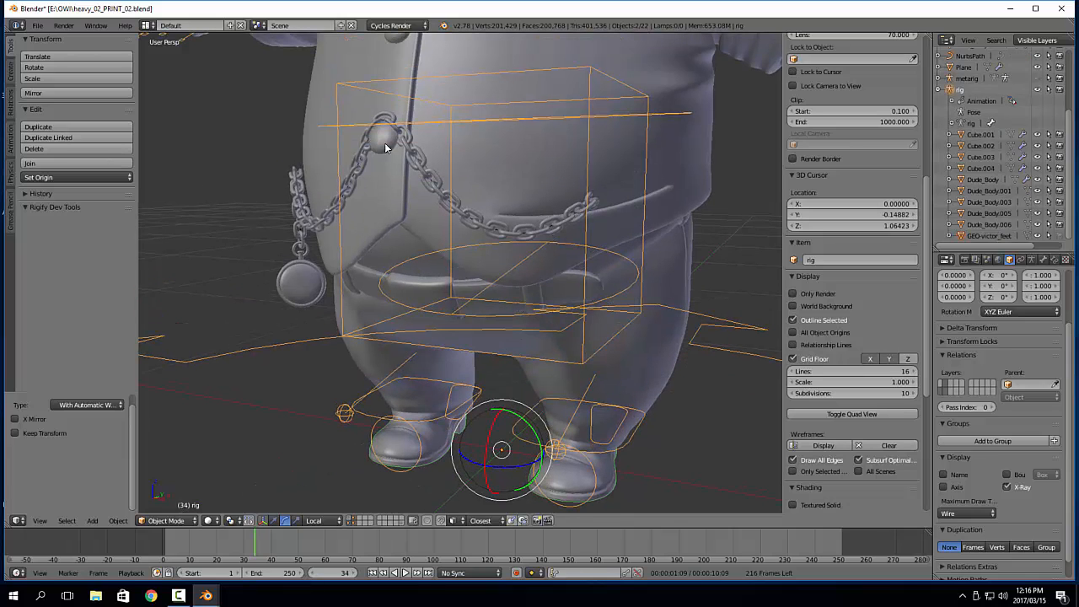
middle_click_drag(384, 152, 489, 253)
scroll(463, 258, "down", 3)
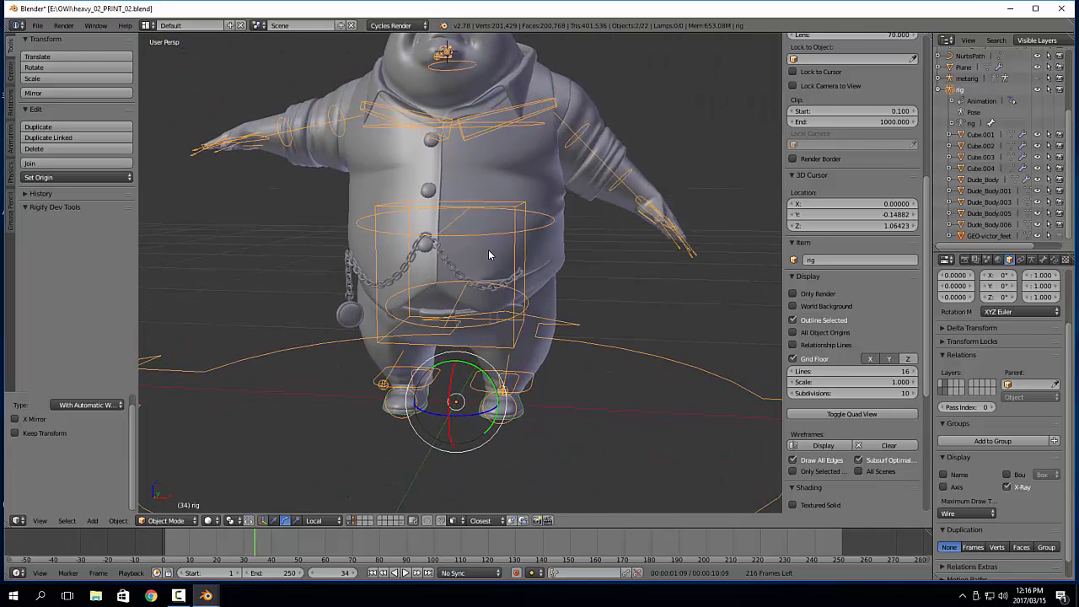
middle_click_drag(541, 189, 538, 229, "shift")
right_click(551, 141)
key("Tab")
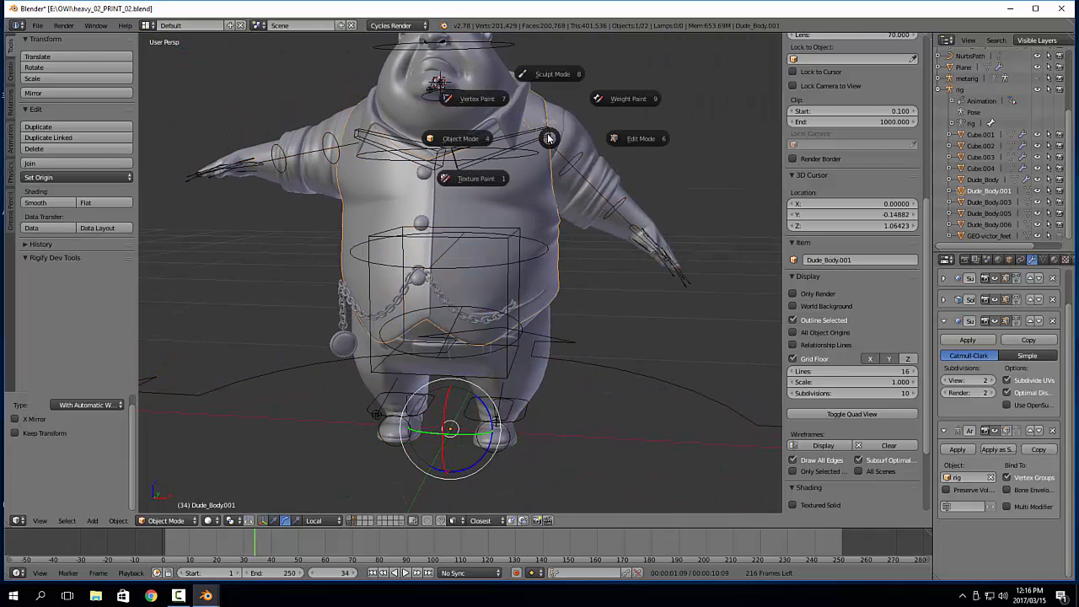
left_click(480, 138)
right_click(533, 141)
right_click(534, 140)
right_click(535, 132)
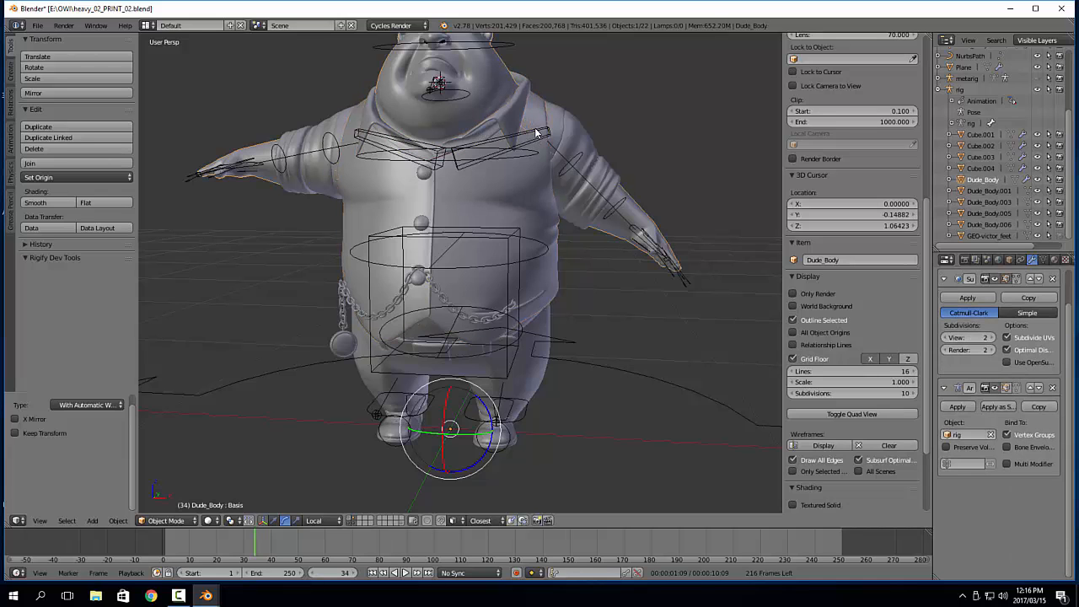
right_click(543, 132)
right_click(501, 51)
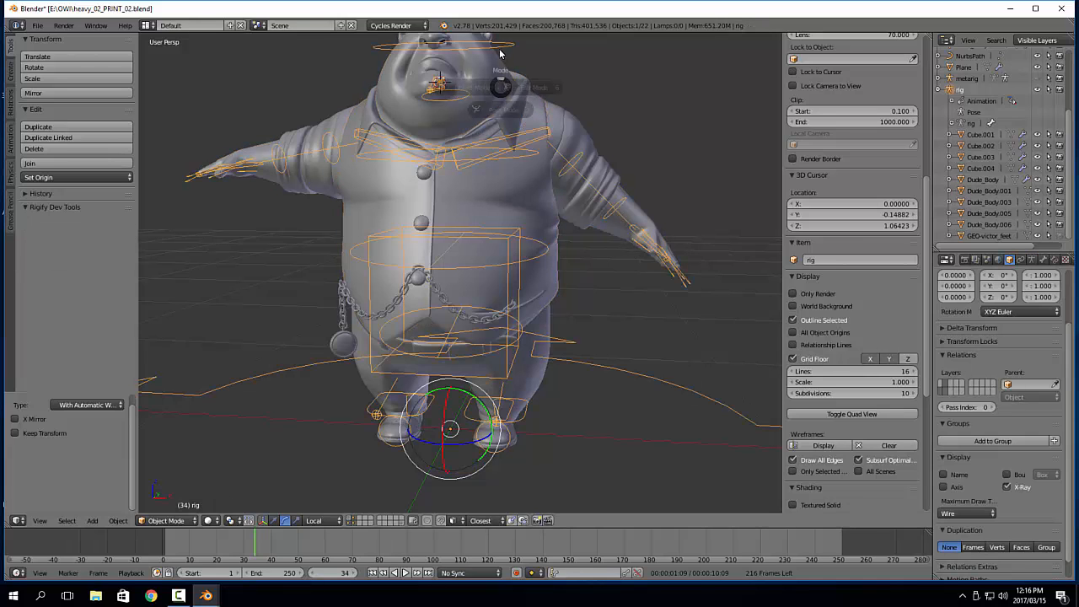
key("Tab")
left_click(501, 152)
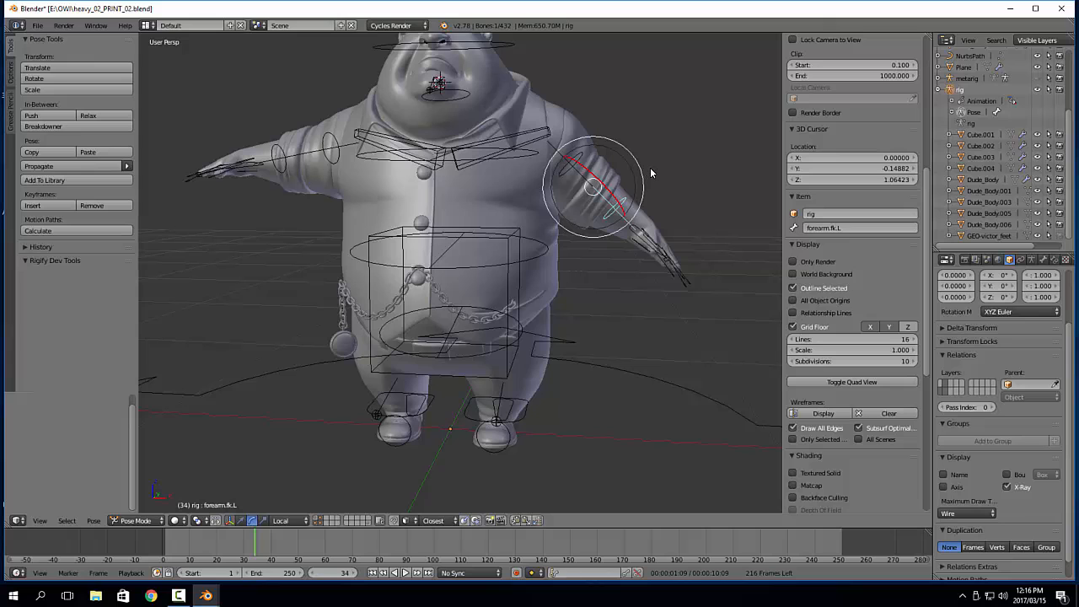
Clear the rotation of all the rig's bones and deselect them
key("a")
key("a")
key("alt+r")
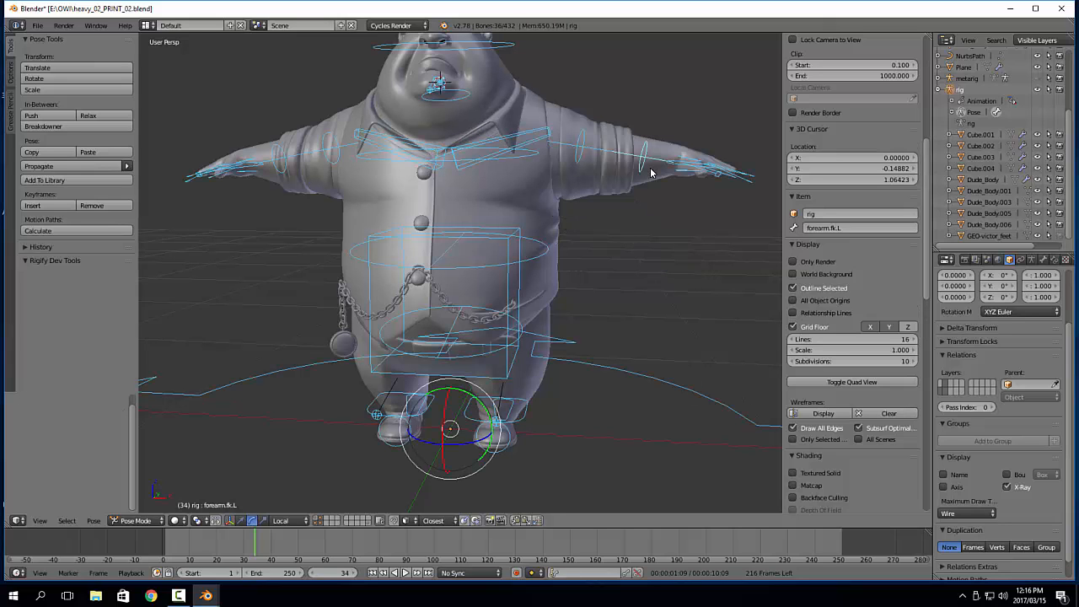
key("a")
Try a rotation of the chest bone to test the upper body and cancel it
right_click(528, 160)
middle_click_drag(530, 159, 540, 201, "shift")
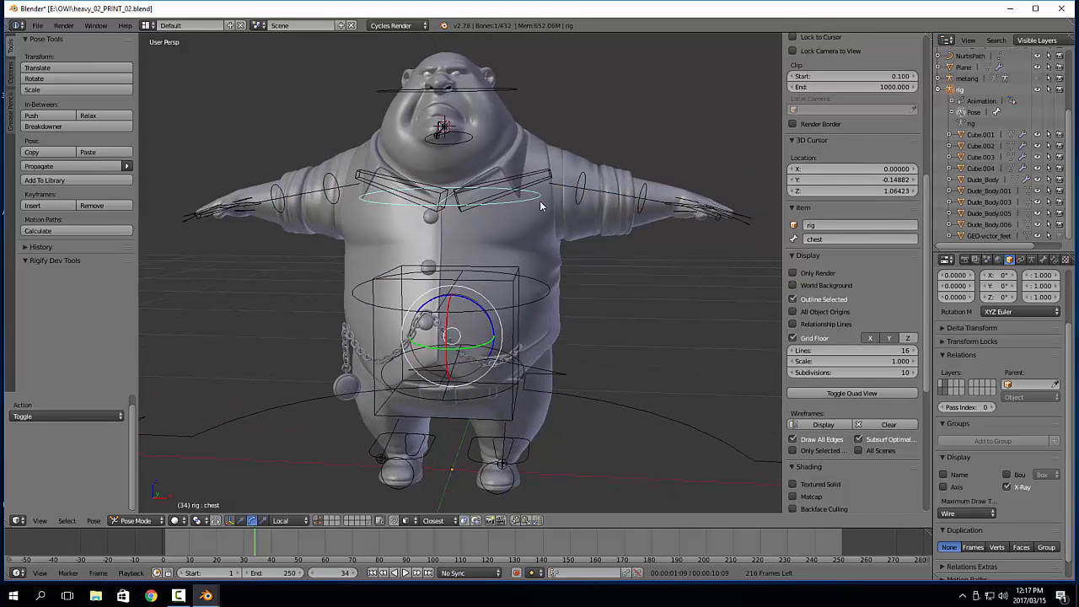
key("r")
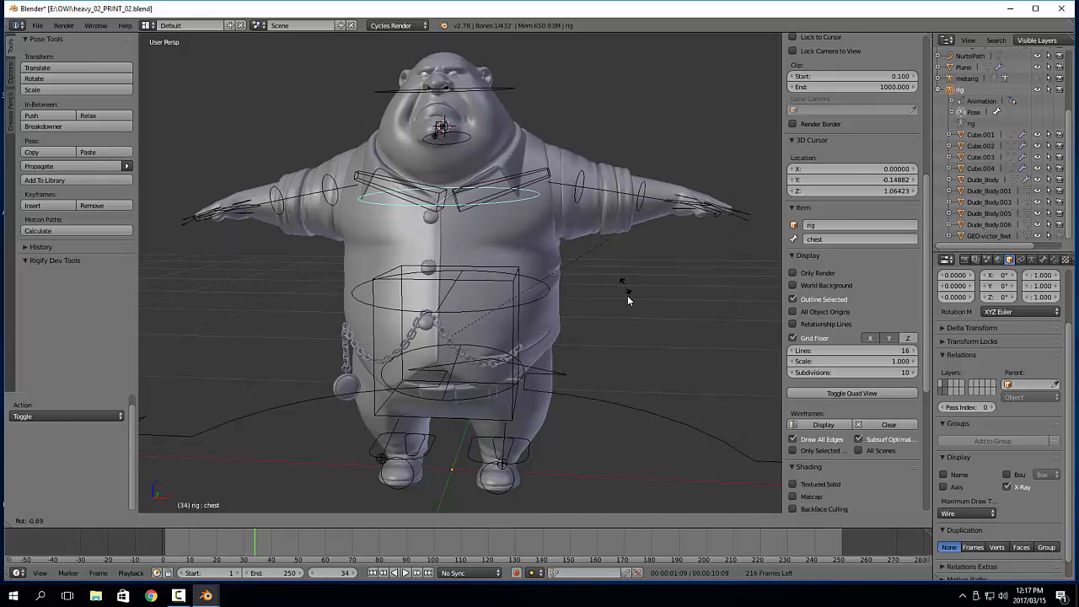
right_click(600, 328)
middle_click_drag(600, 327, 555, 294, "shift")
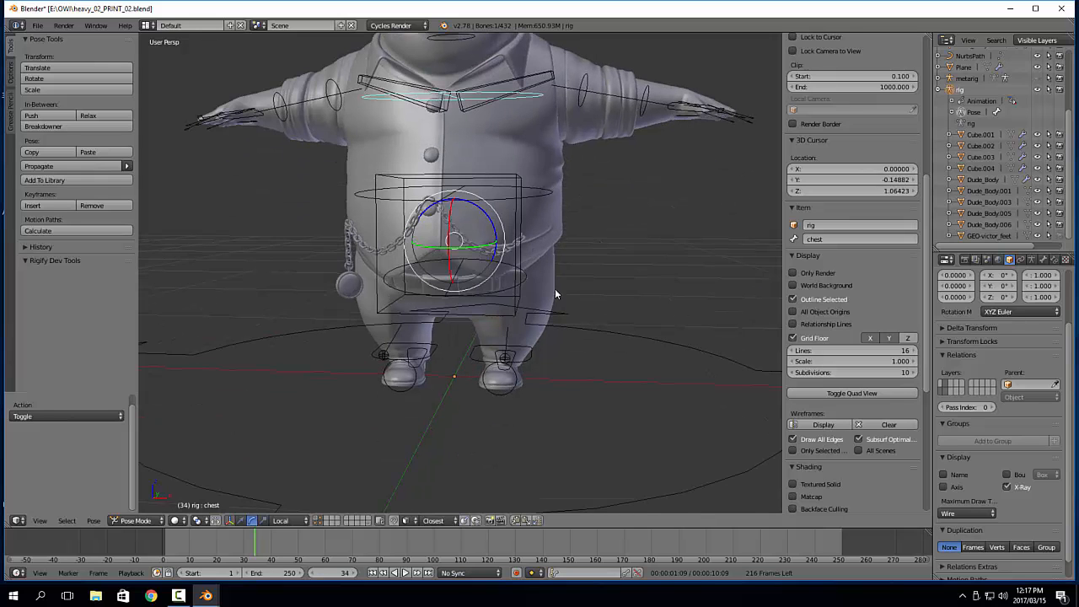
Test the clothing deformation by moving the torso bone in side and front views, cancelling each move
right_click(518, 307)
key("KP_3")
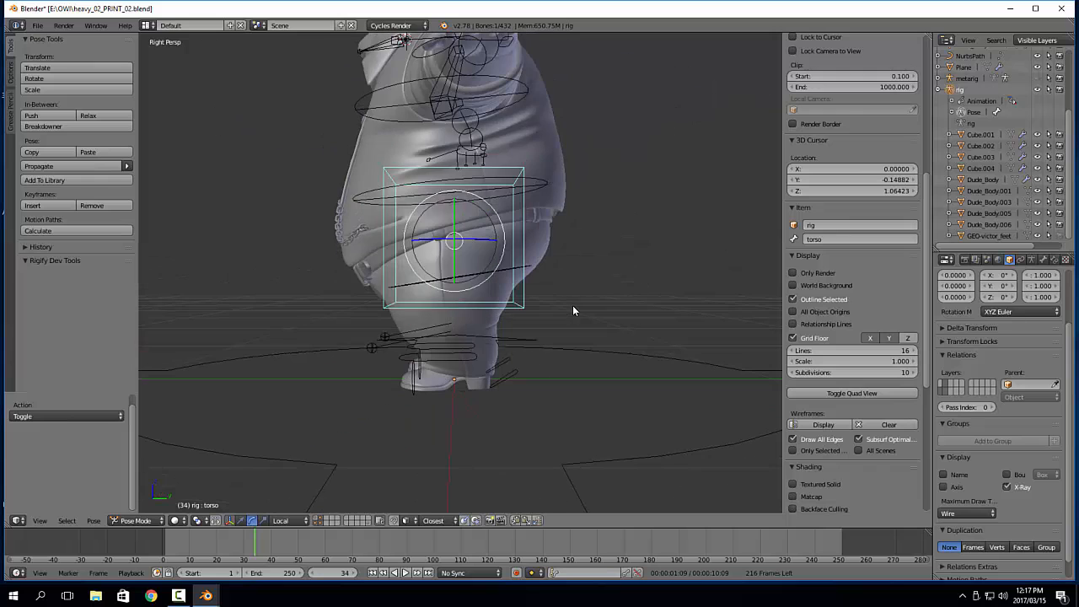
key("g")
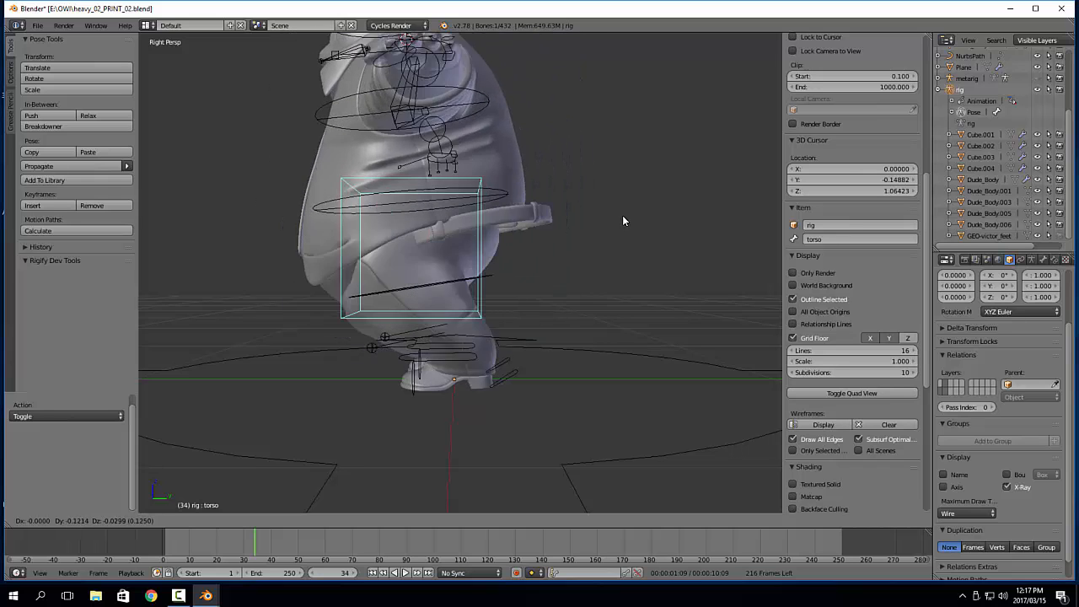
right_click(624, 216)
middle_click_drag(299, 229, 429, 235)
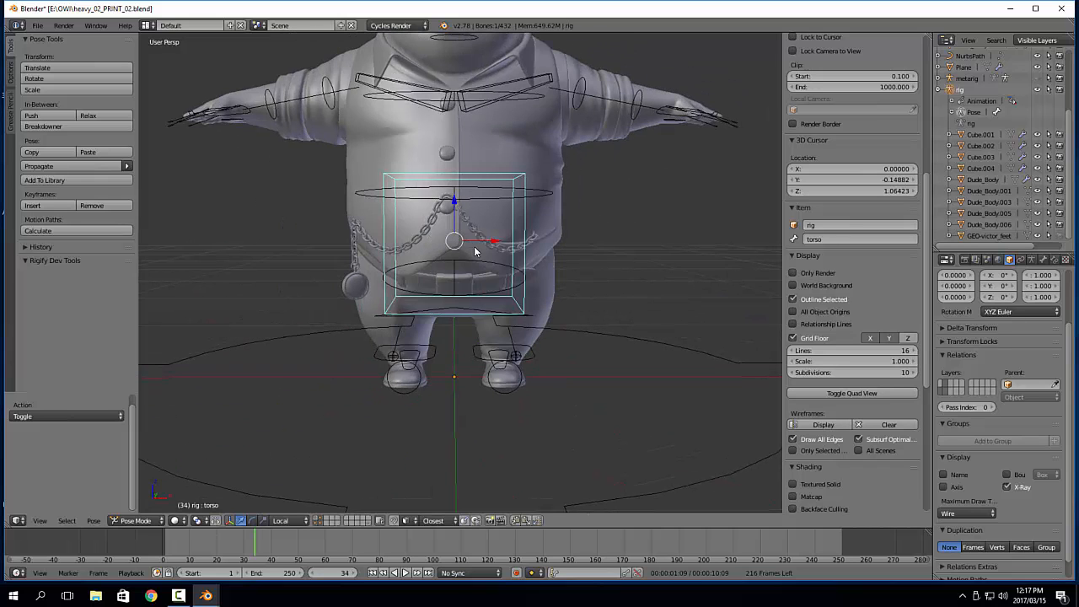
key("g")
right_click(472, 203)
Isolate the Dude_Body mesh in local view and enter Edit Mode with nothing selected
middle_click_drag(566, 218, 543, 304, "shift")
right_click(624, 214)
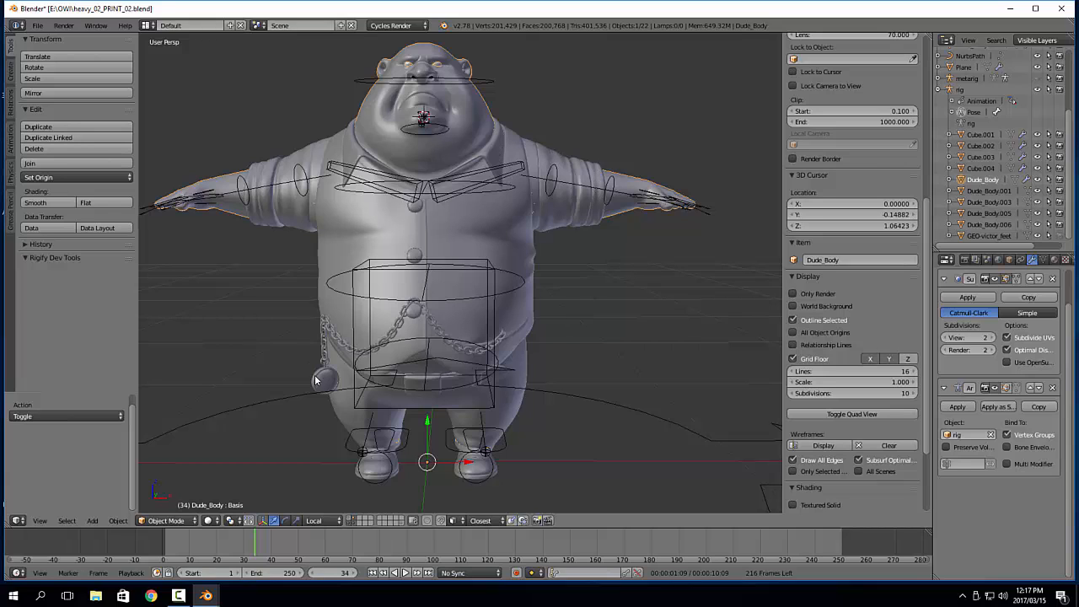
middle_click_drag(565, 355, 610, 294, "shift")
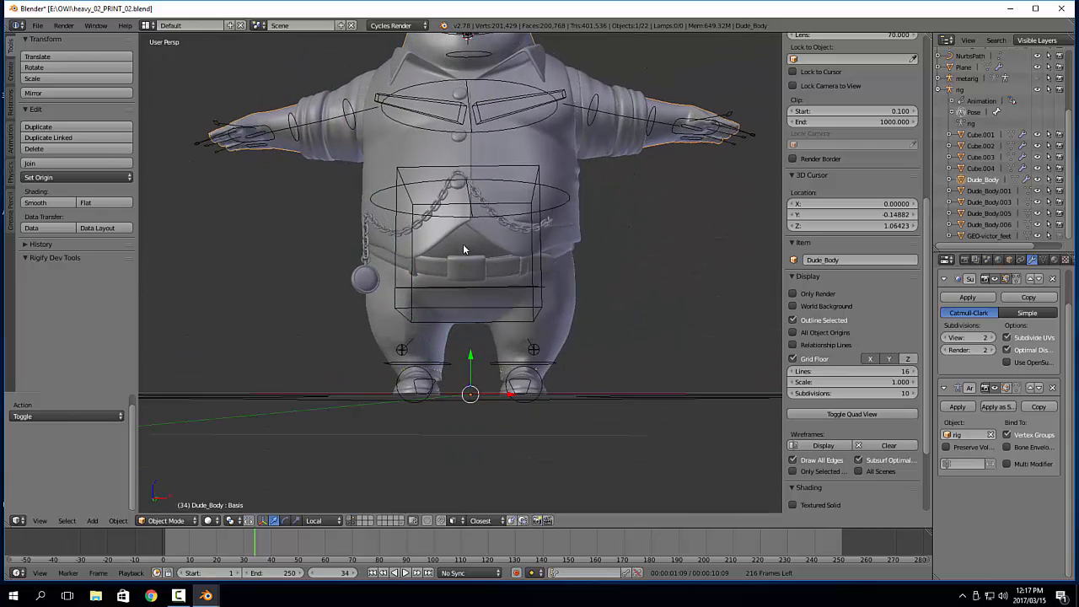
middle_click_drag(463, 244, 472, 270)
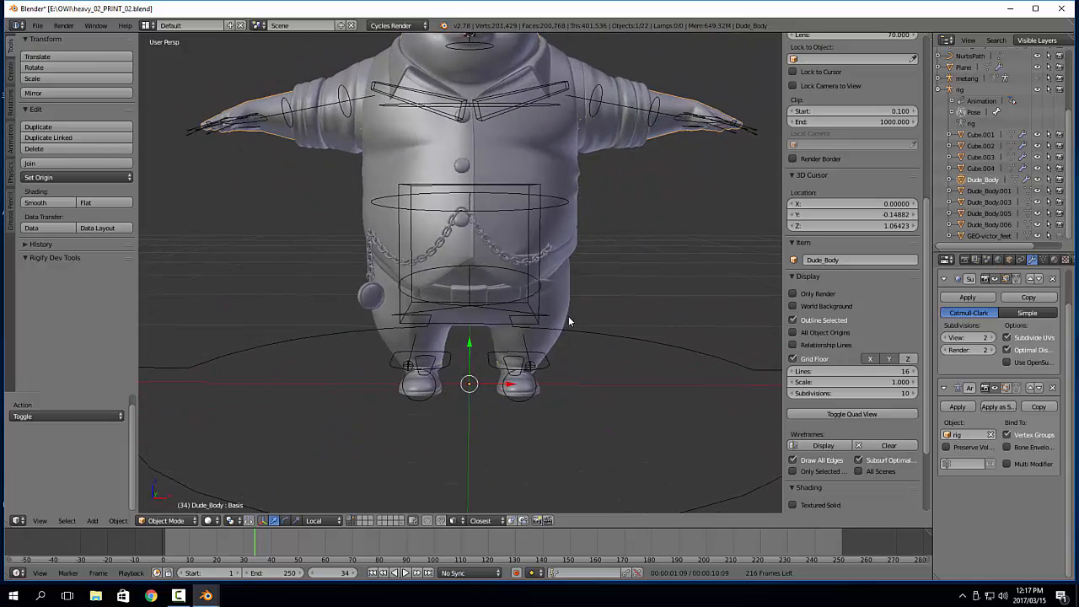
scroll(569, 330, "up", 2)
mouse_move(565, 329)
middle_mouse_down()
mouse_move(557, 350)
mouse_move(553, 342)
middle_mouse_up()
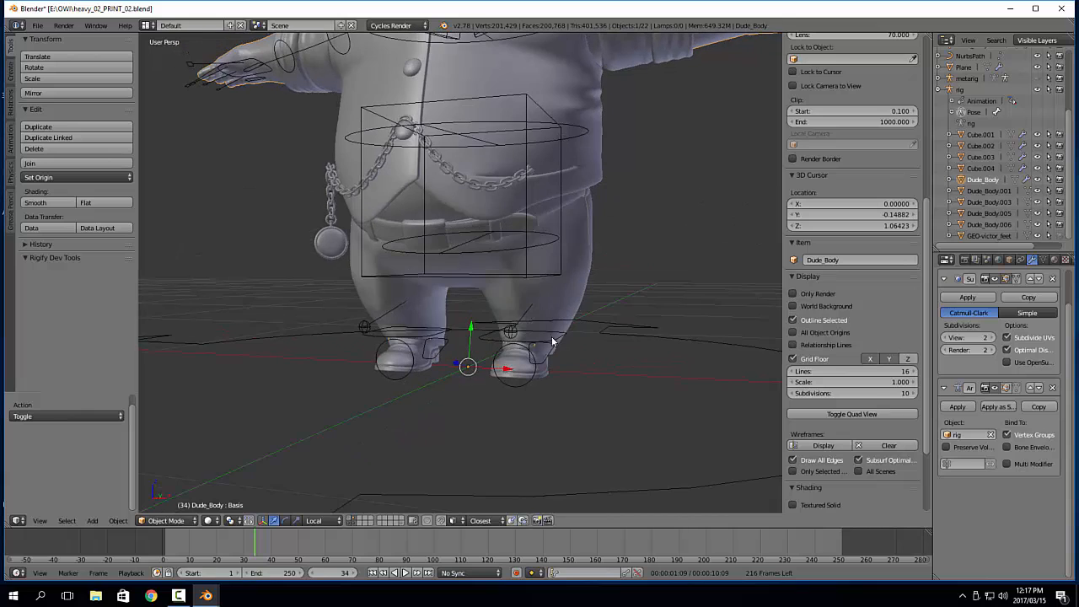
key("KP_Divide")
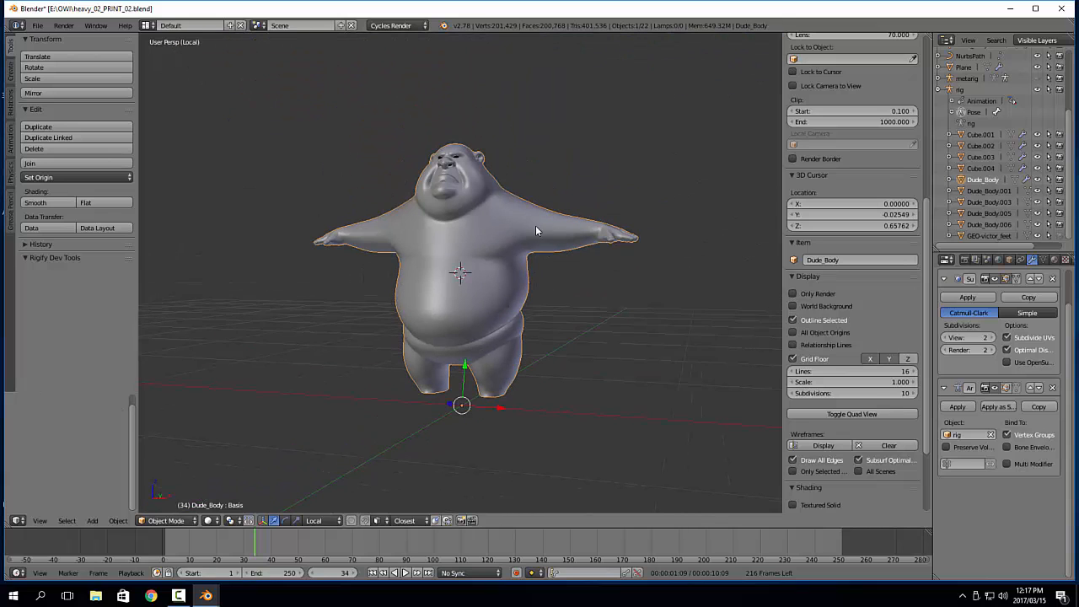
scroll(515, 347, "up", 2)
middle_click_drag(513, 347, 498, 248, "shift")
key("Tab")
left_click(600, 288)
scroll(568, 303, "up", 2)
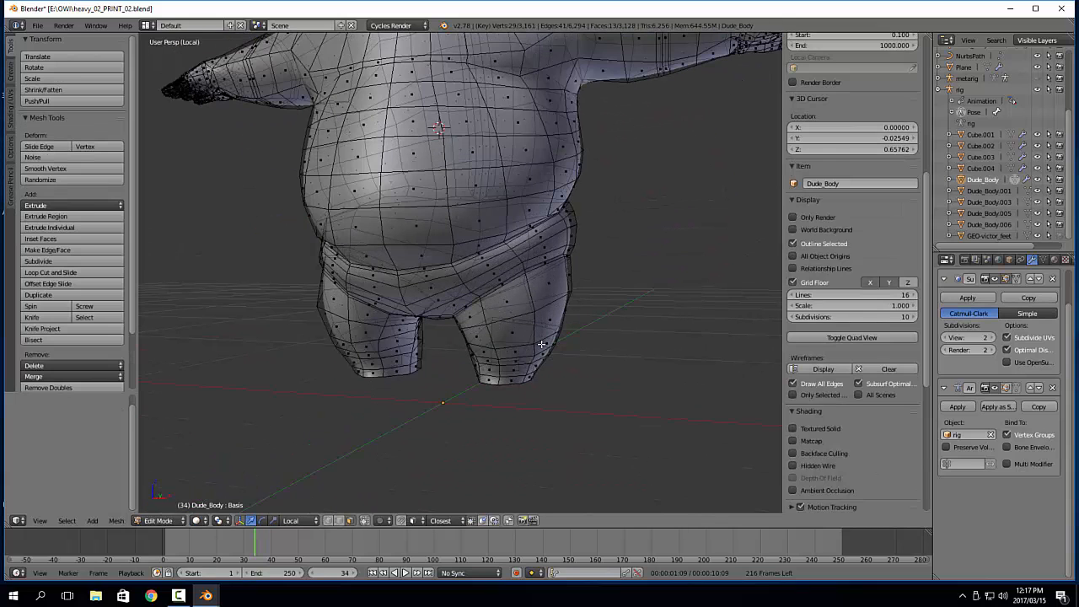
Select the horizontal face loop around each lower leg of the body mesh
right_click(534, 326, "alt")
middle_click_drag(535, 326, 399, 349)
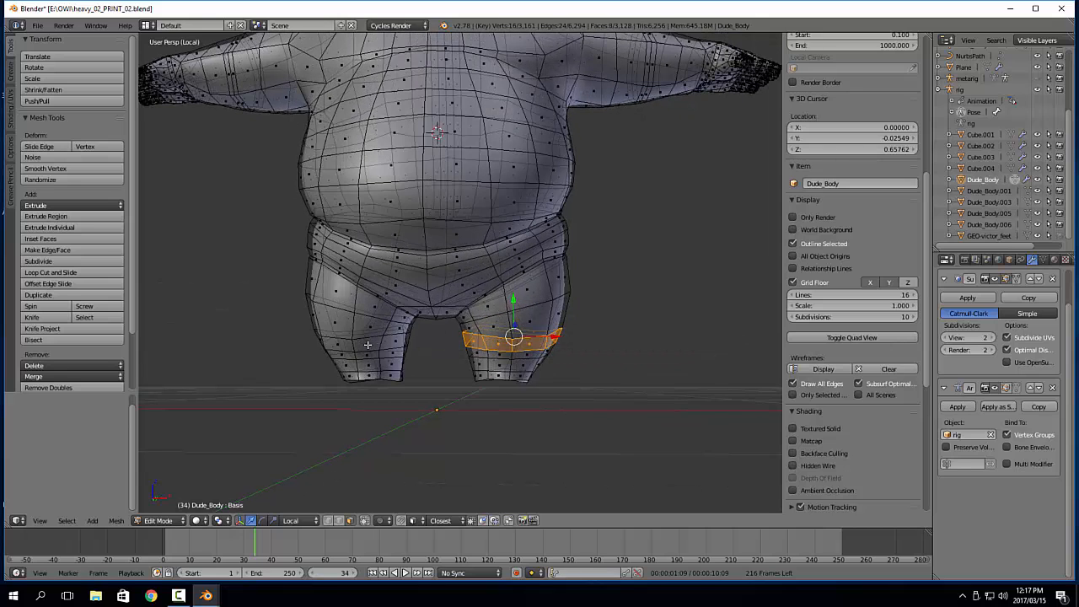
right_click(368, 345, "alt+shift")
right_click(370, 343, "ctrl+alt+shift")
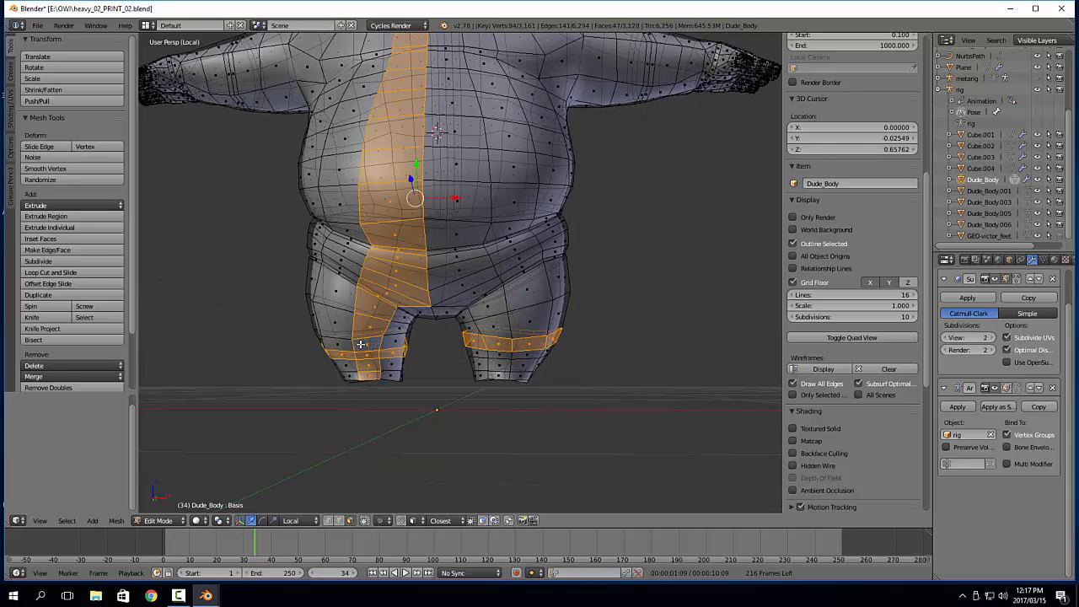
key("ctrl+z")
right_click(354, 347, "ctrl+shift")
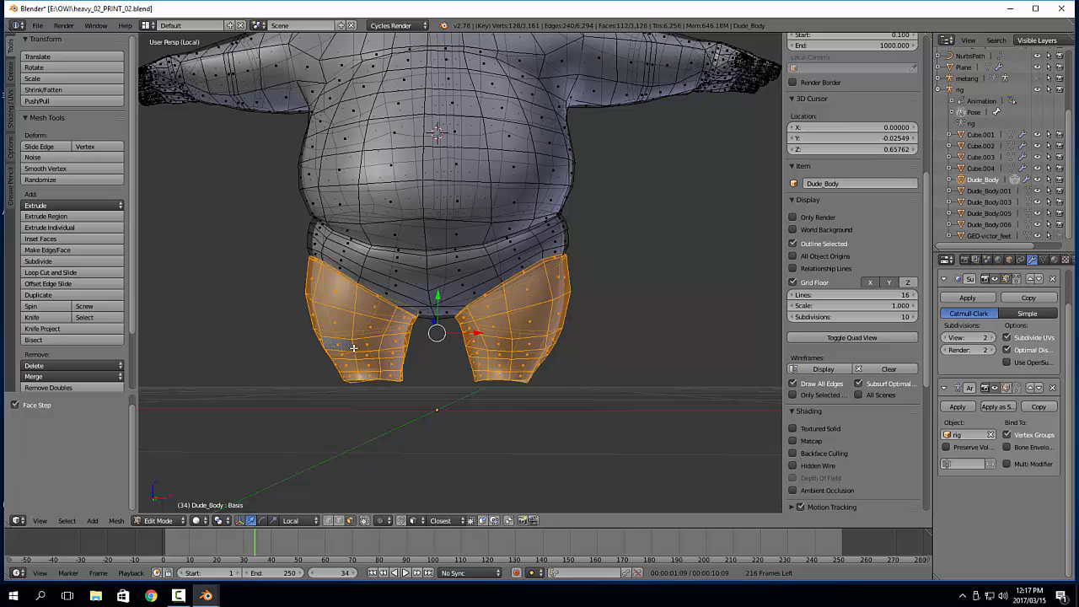
Grow the face selection over both legs and the pelvis up to the underside of the belly
key("ctrl+KP_Add")
key("ctrl+KP_Add")
key("ctrl+KP_Add")
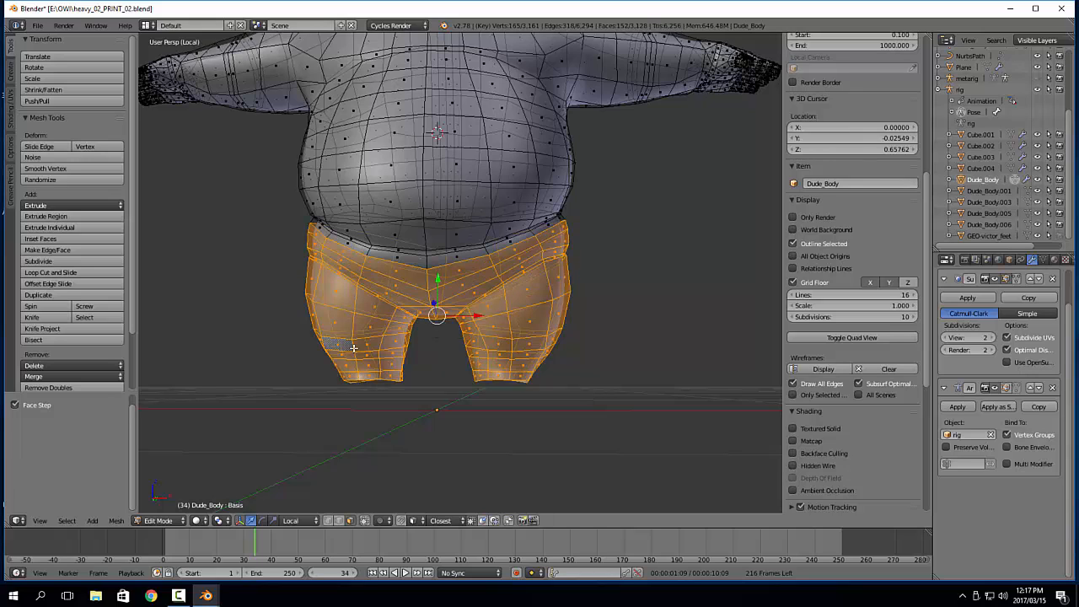
key("ctrl+KP_Add")
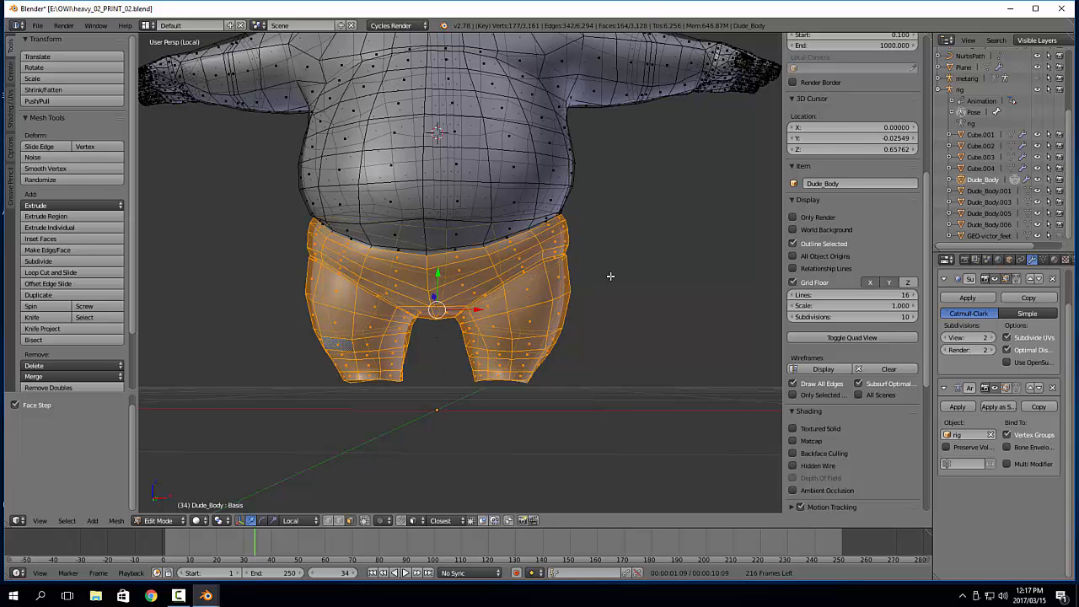
middle_click_drag(597, 210, 585, 312, "shift")
scroll(586, 313, "up", 1)
middle_click_drag(592, 277, 586, 314, "shift")
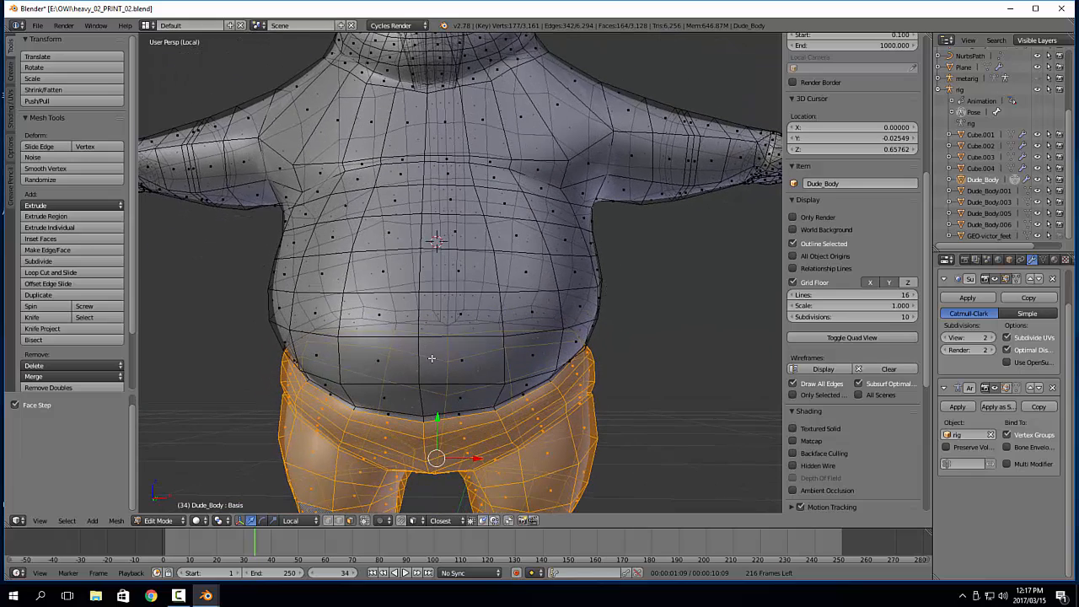
Add the horizontal face loops around the torso, from the upper belly up to the armpits, to the selection
right_click(594, 268, "alt+shift")
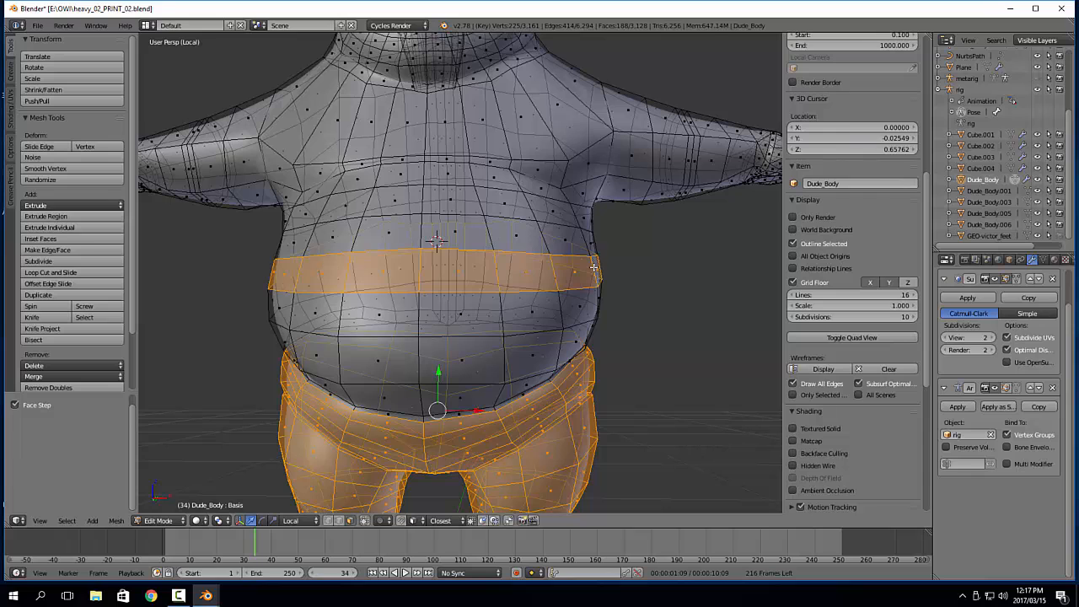
right_click(588, 245, "alt+shift")
right_click(579, 221, "alt+shift")
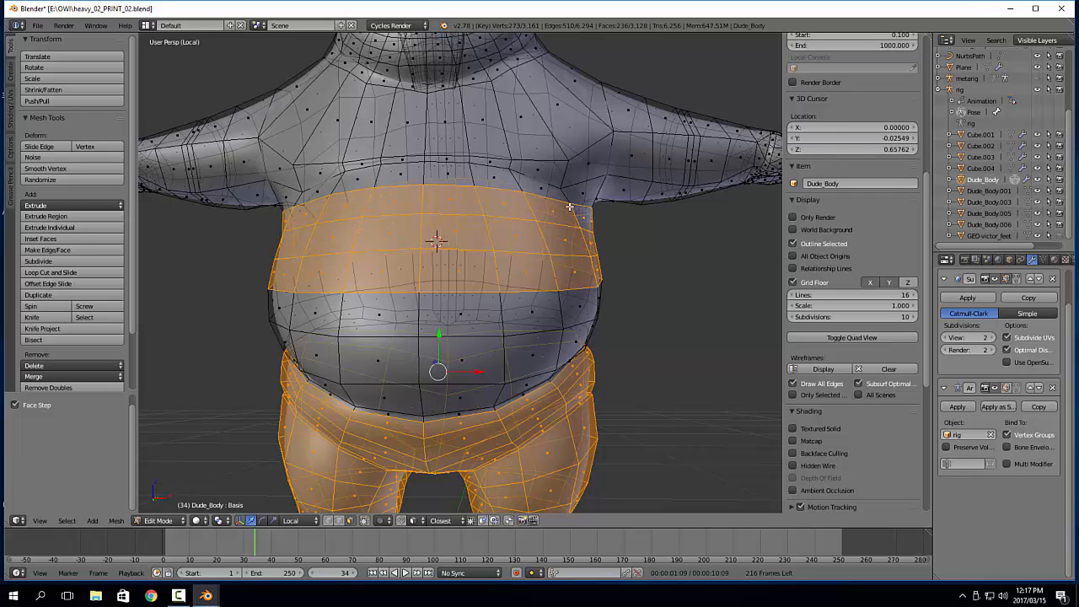
right_click(565, 199, "alt+shift")
middle_click_drag(583, 181, 584, 189, "shift")
Add the vertical face loops around both upper arms to the selection, undoing a stray loop
right_click(629, 152, "alt+shift")
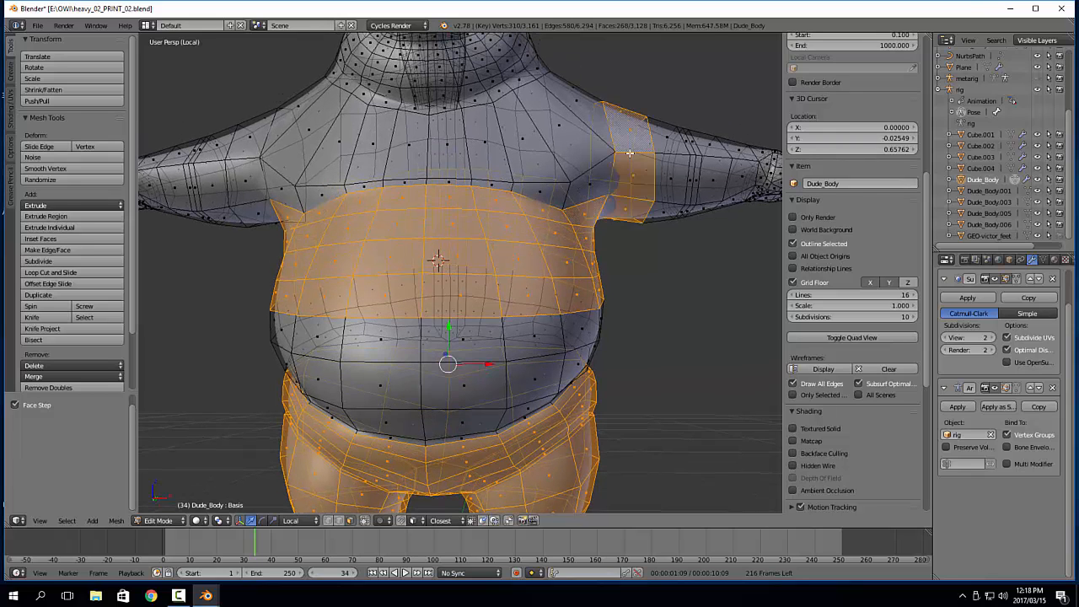
right_click(249, 162, "alt+shift")
right_click(250, 159, "alt+shift")
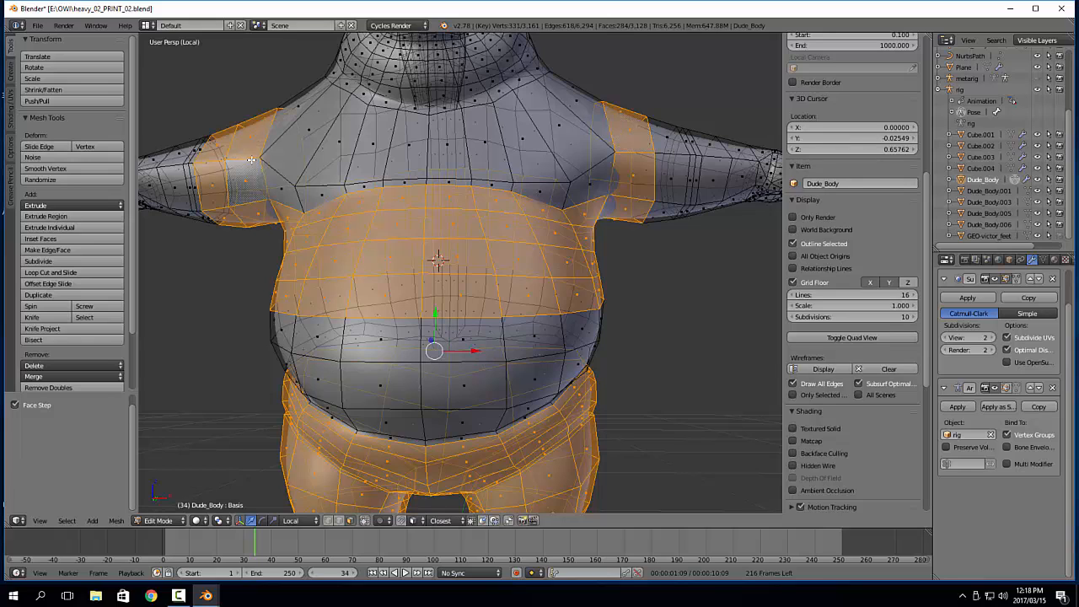
right_click(664, 154, "alt+shift")
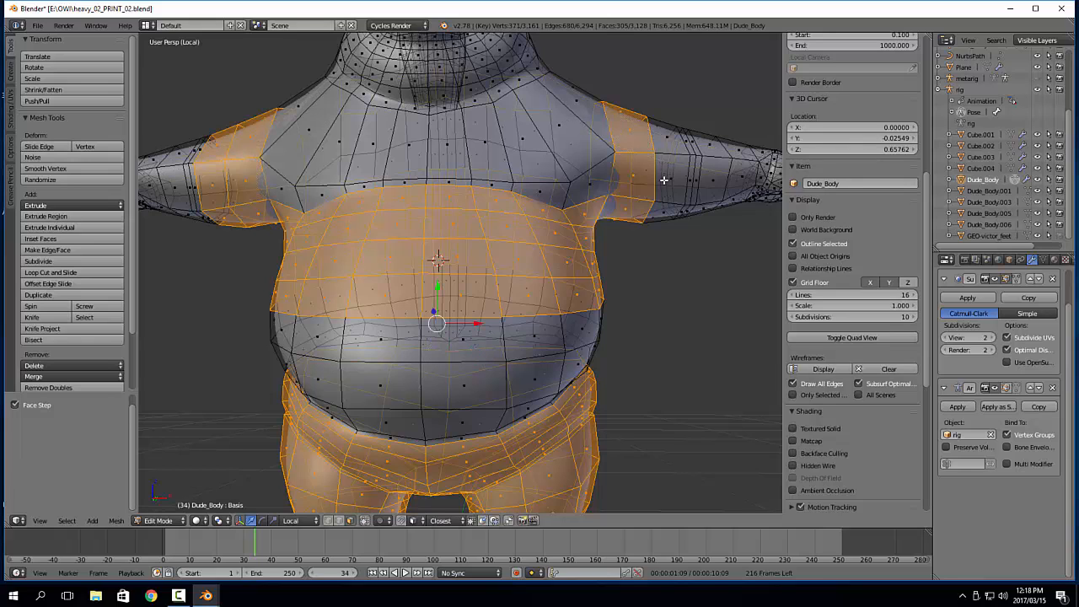
key("ctrl+z")
right_click(663, 153, "alt+shift")
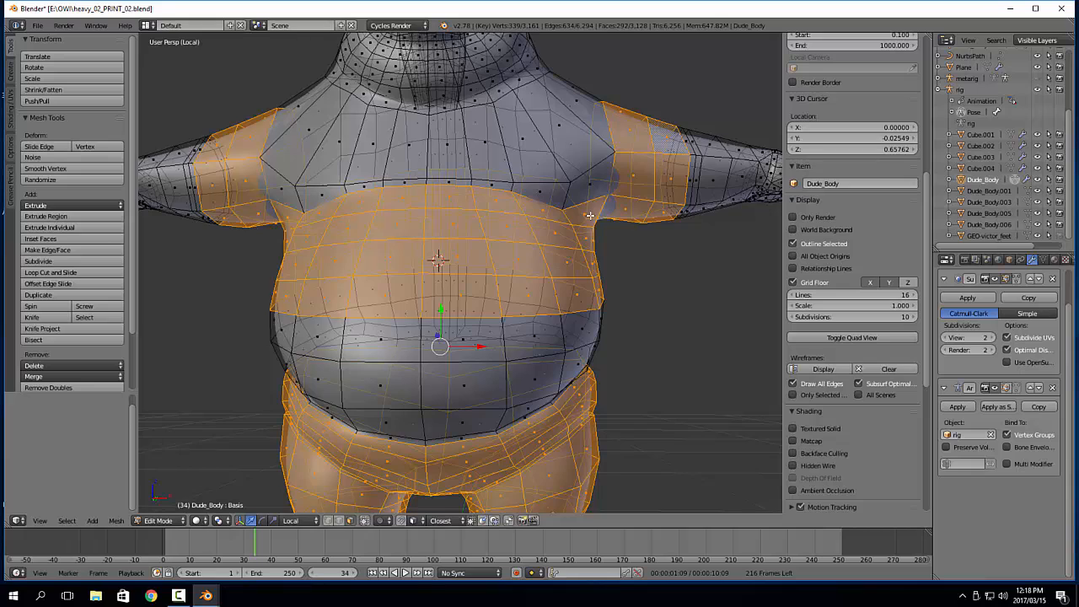
Circle-select the chest and front shoulder faces between the arm loops and the neck in front view
scroll(614, 238, "down", 1)
key("v")
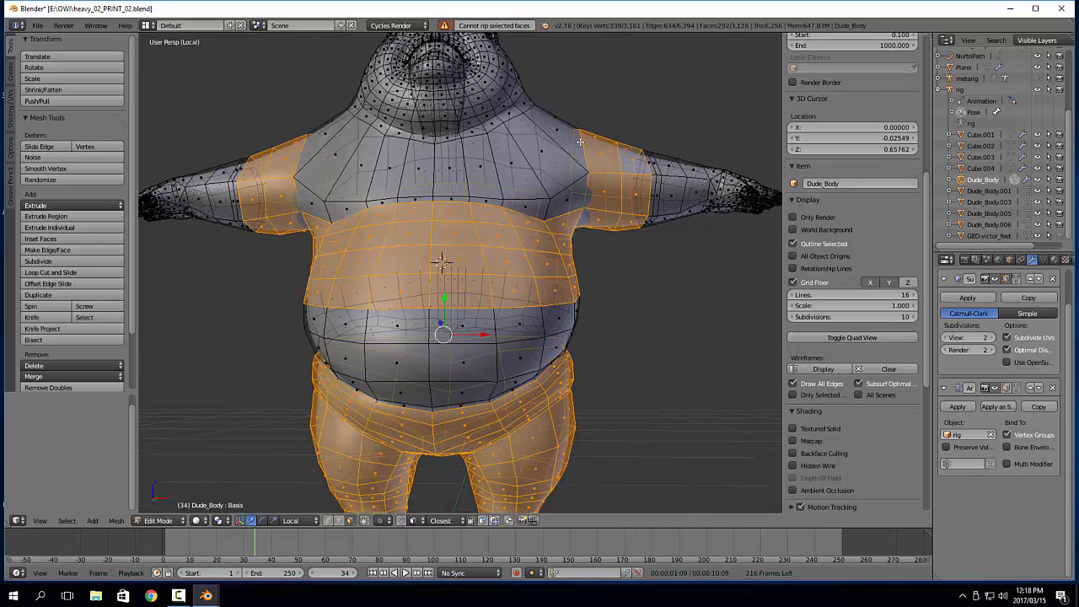
key("c")
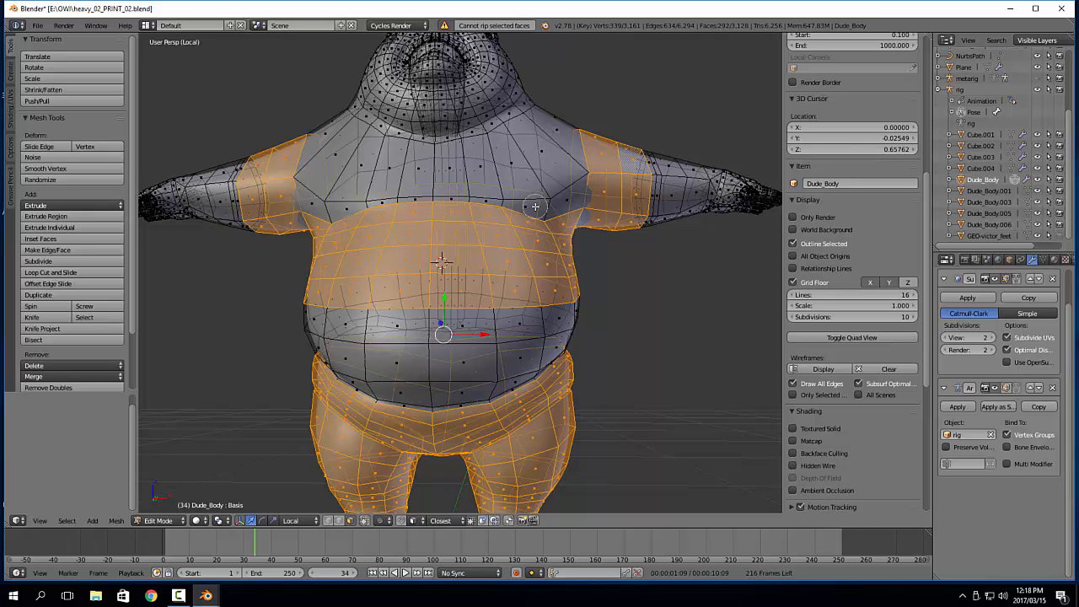
key("Escape")
key("KP_3")
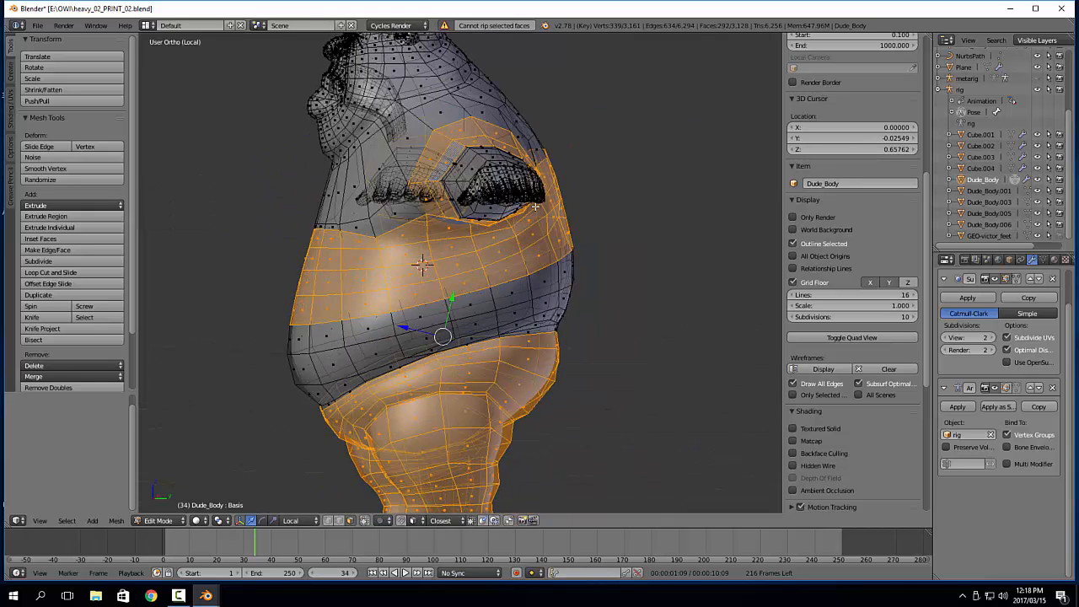
key("KP_1")
key("c")
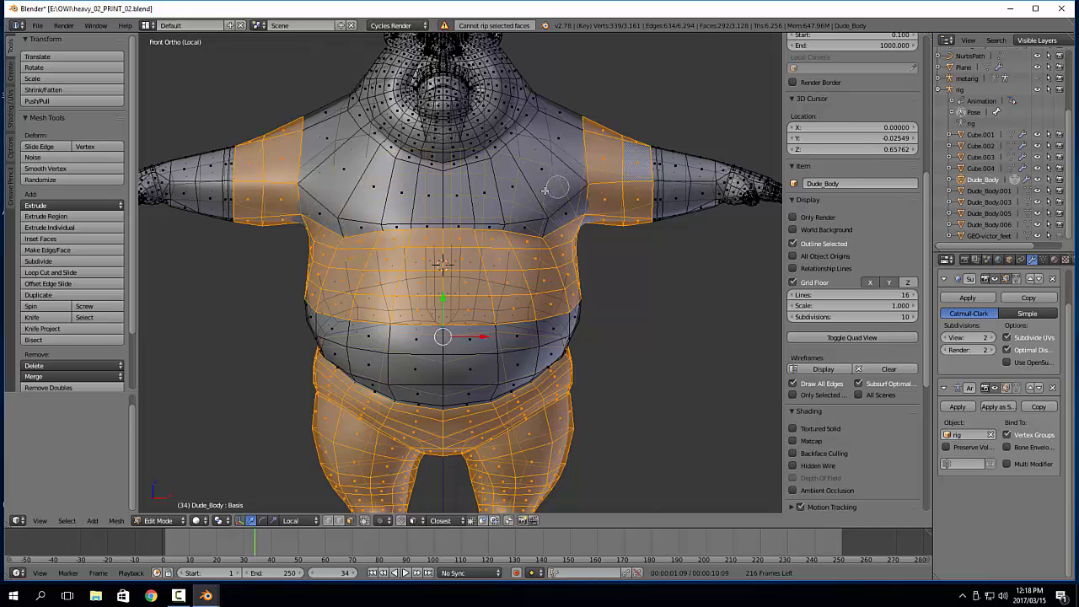
mouse_move(534, 193)
left_mouse_down()
mouse_move(549, 183)
mouse_move(551, 209)
mouse_move(440, 196)
mouse_move(354, 164)
mouse_move(306, 128)
mouse_move(324, 217)
mouse_move(535, 219)
mouse_move(577, 118)
left_mouse_up()
key("Escape")
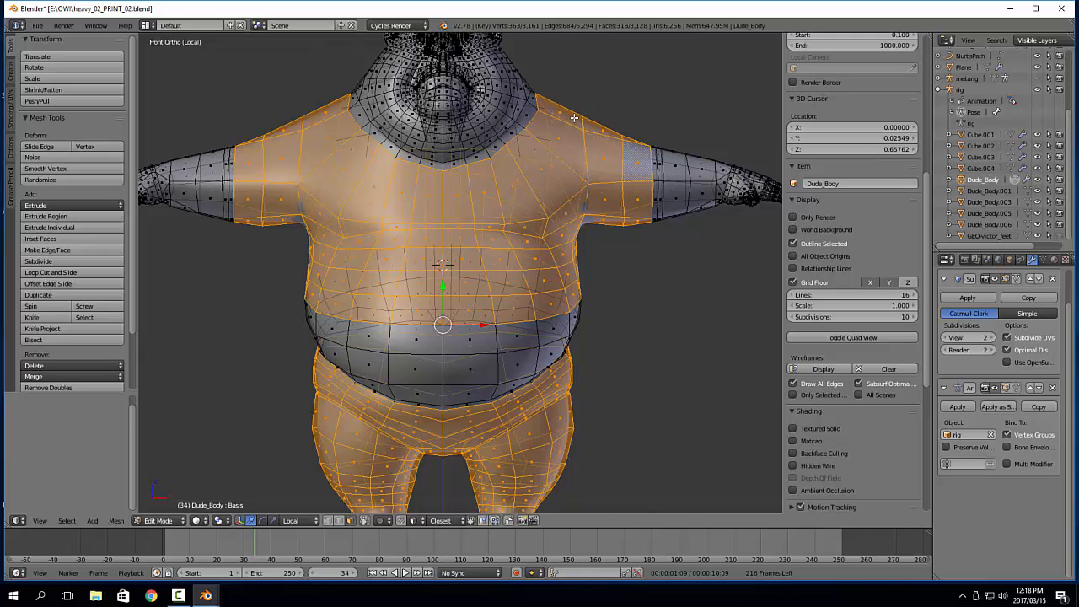
Circle-select the remaining upper-back faces between the shoulders, from behind
key("ctrl+KP_1")
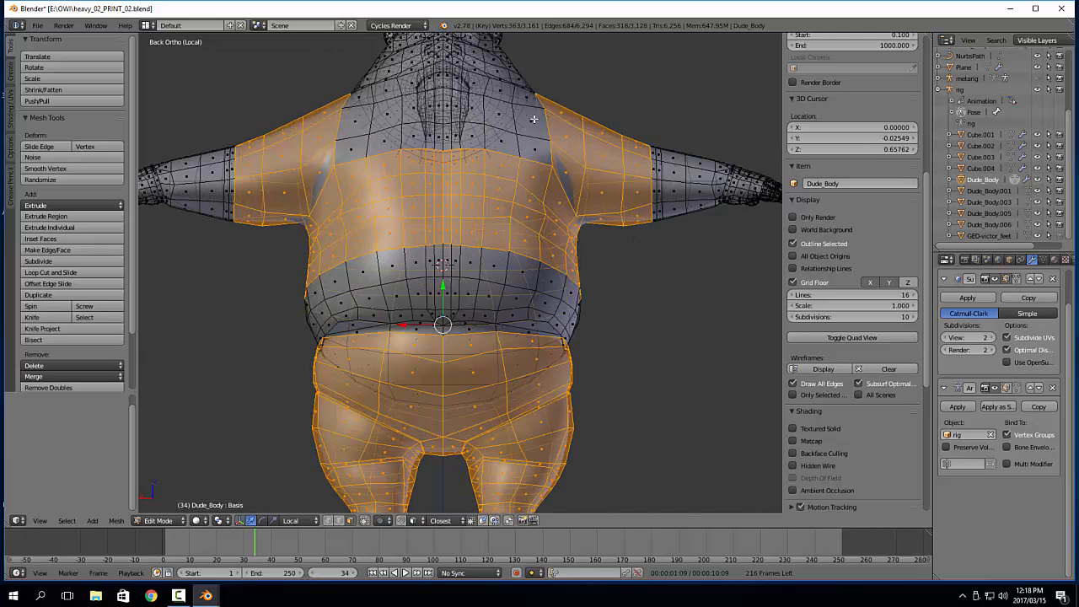
middle_click_drag(455, 156, 447, 235)
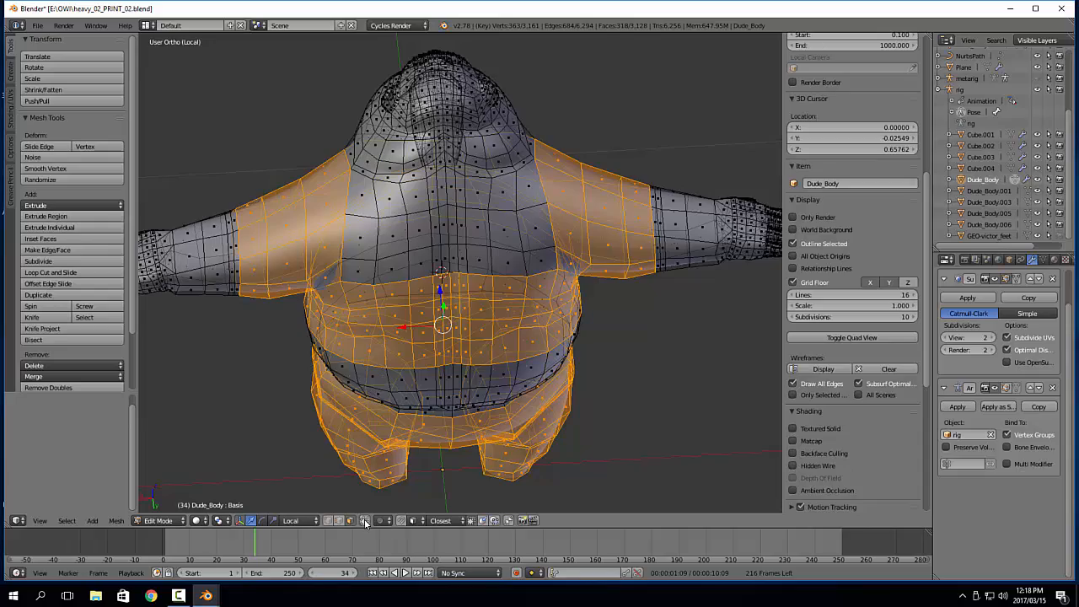
key("c")
mouse_move(366, 289)
left_mouse_down()
mouse_move(392, 197)
mouse_move(515, 217)
mouse_move(500, 264)
left_mouse_up()
right_click(493, 271)
mouse_move(396, 299)
middle_mouse_down()
mouse_move(689, 234)
mouse_move(421, 248)
mouse_move(522, 238)
mouse_move(504, 293)
middle_mouse_up()
key("v")
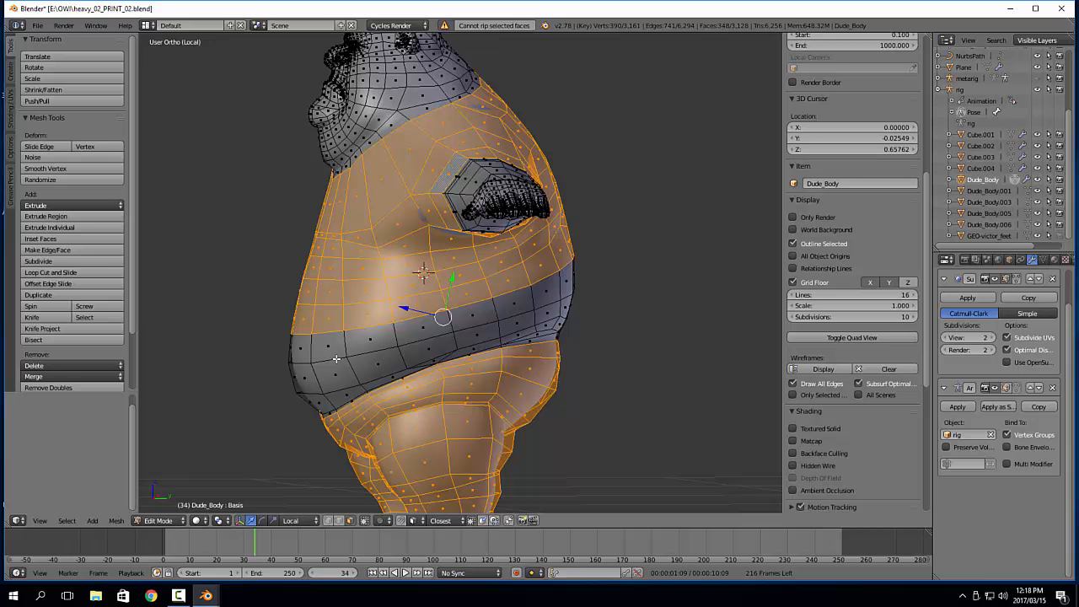
Circle-select the waist faces along one flank and across the lower back
middle_click_drag(549, 331, 577, 330)
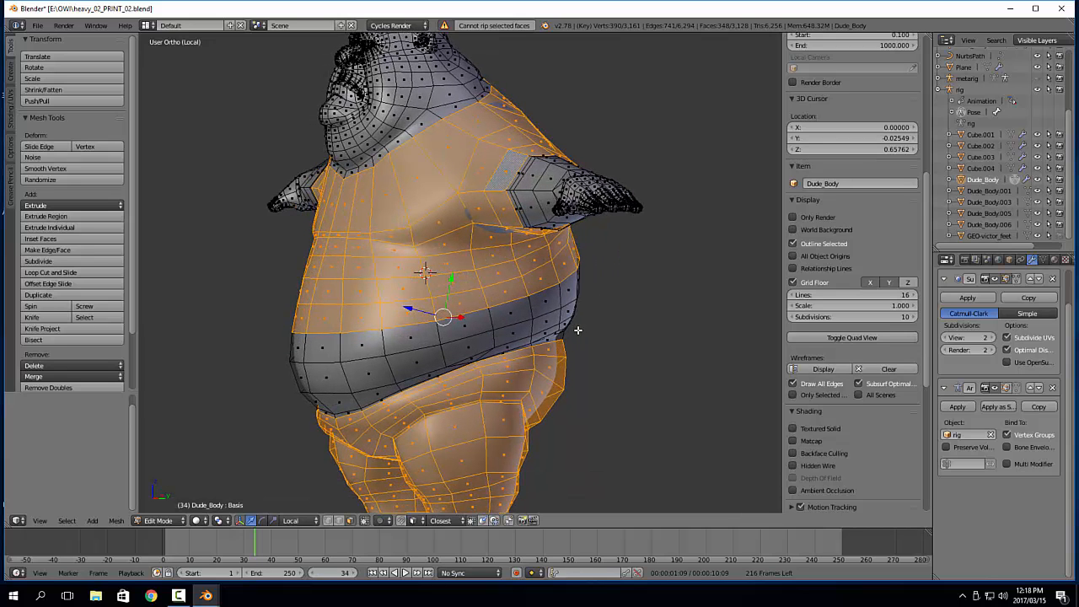
key("c")
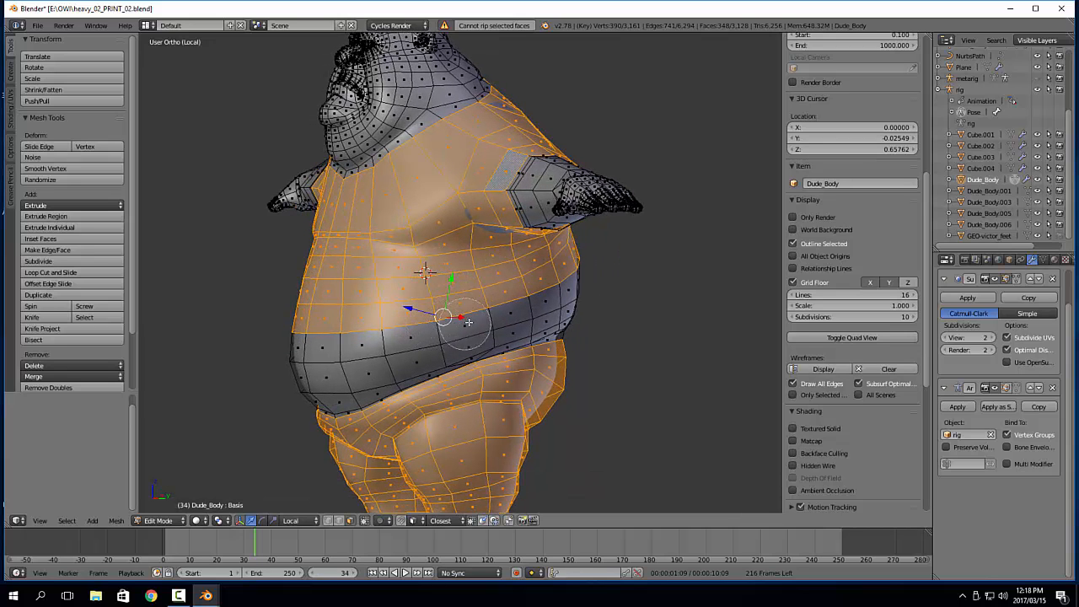
mouse_move(477, 318)
left_mouse_down()
mouse_move(494, 346)
mouse_move(494, 325)
left_mouse_up()
right_click(494, 326)
mouse_move(494, 327)
middle_mouse_down()
mouse_move(438, 304)
mouse_move(403, 341)
middle_mouse_up()
key("x")
key("c")
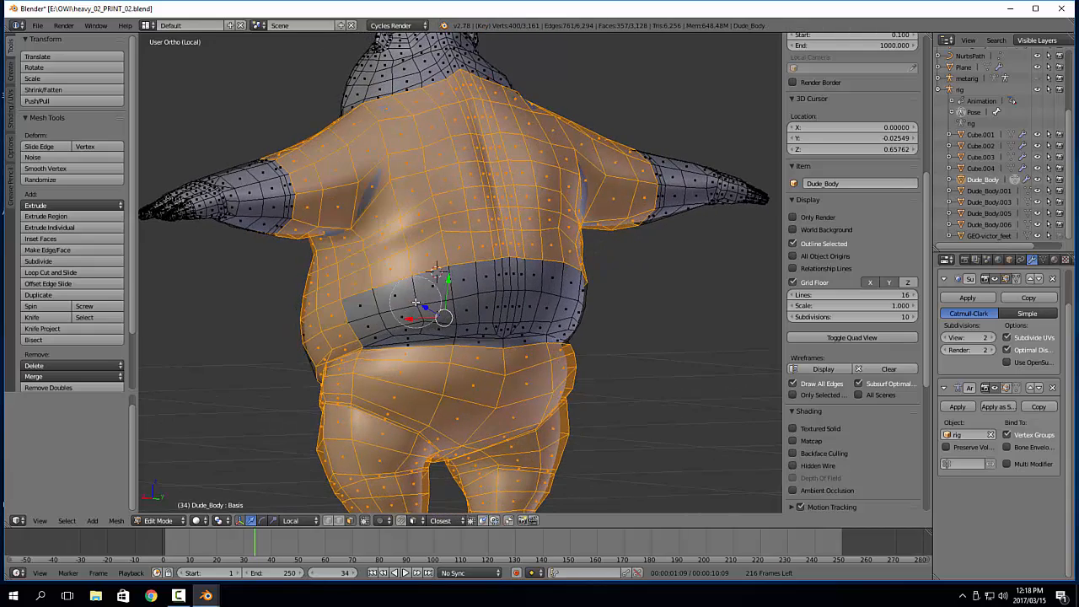
mouse_move(377, 303)
left_mouse_down()
mouse_move(456, 288)
mouse_move(512, 331)
mouse_move(512, 277)
left_mouse_up()
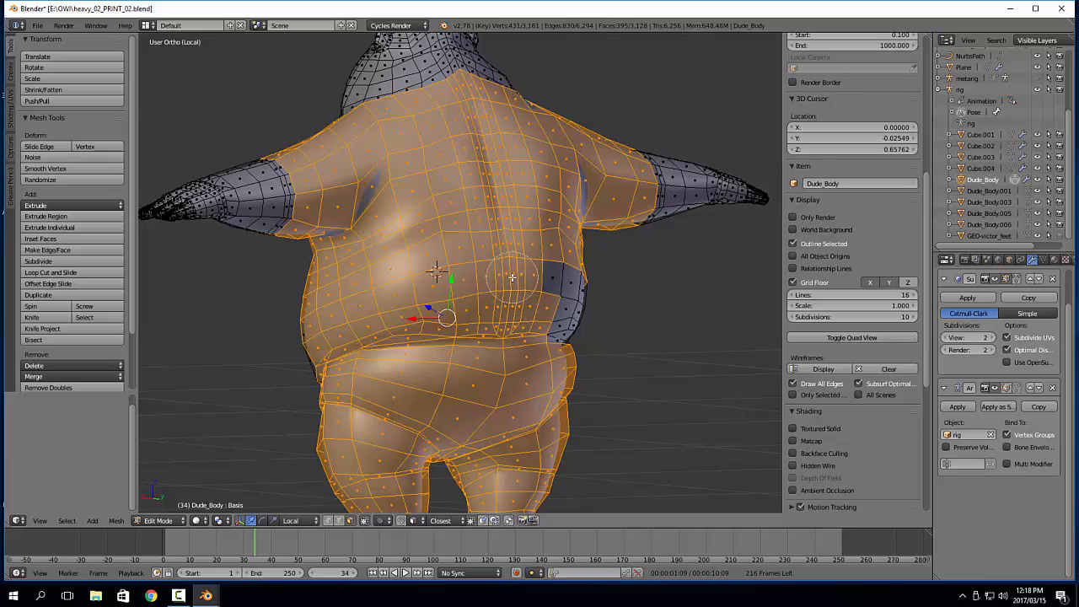
right_click(512, 277)
Circle-select the waist faces along the opposite flank, leaving the front of the belly unselected
middle_click_drag(581, 317, 463, 312)
key("c")
mouse_move(502, 306)
left_mouse_down()
mouse_move(497, 327)
mouse_move(411, 300)
left_mouse_up()
right_click(390, 287)
mouse_move(490, 316)
middle_mouse_down()
mouse_move(295, 305)
mouse_move(354, 301)
middle_mouse_up()
key("c")
left_click_drag(355, 300, 341, 329)
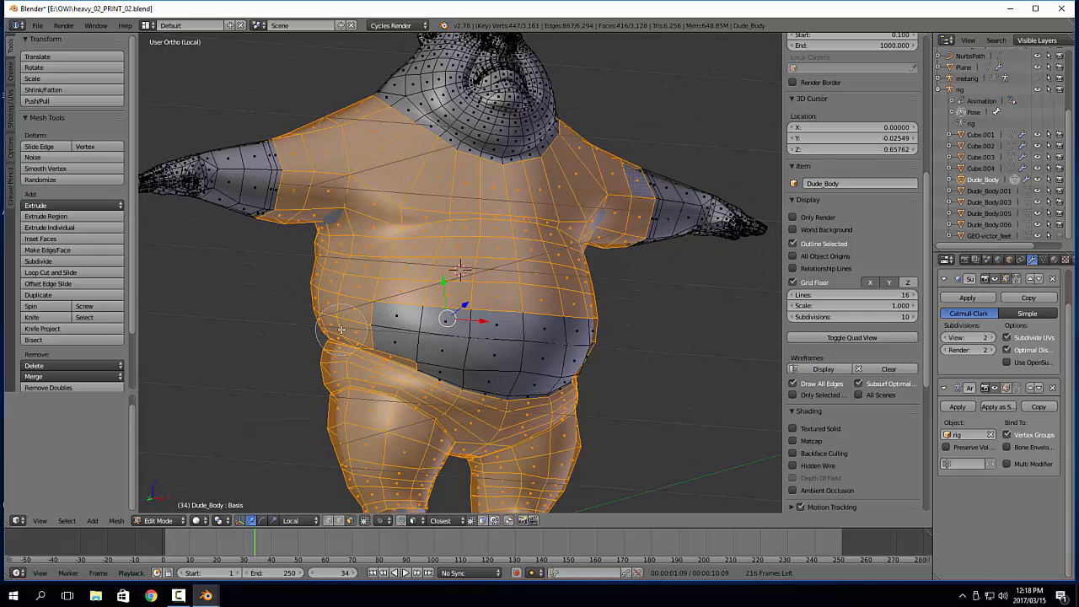
right_click(342, 330)
Assign the selected body faces to a new vertex group
mouse_move(571, 411)
middle_mouse_down()
mouse_move(500, 419)
mouse_move(541, 417)
middle_mouse_up()
key("ctrl+g")
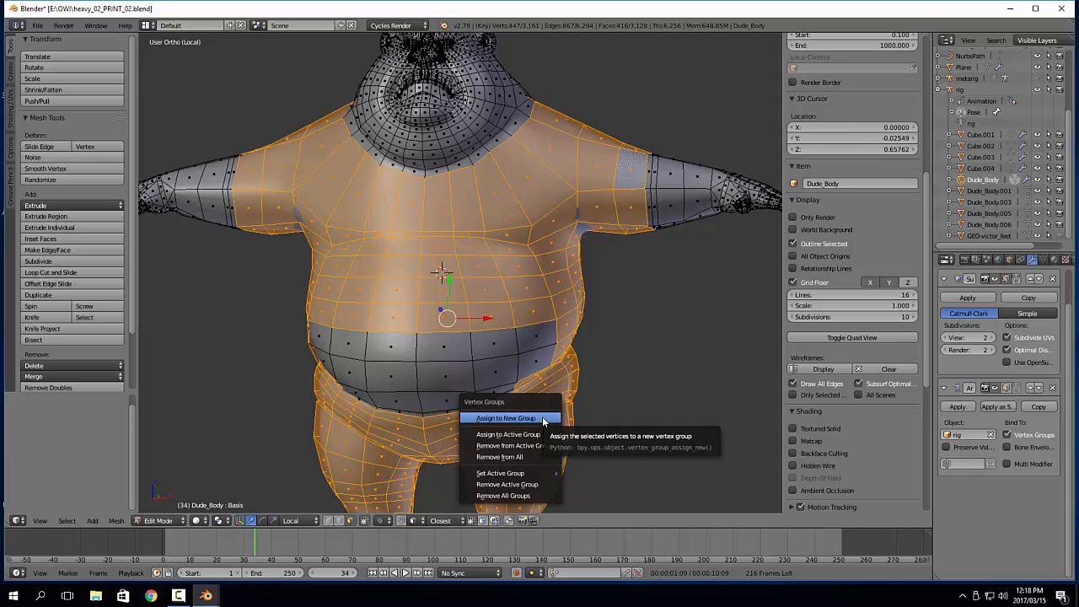
left_click(544, 419)
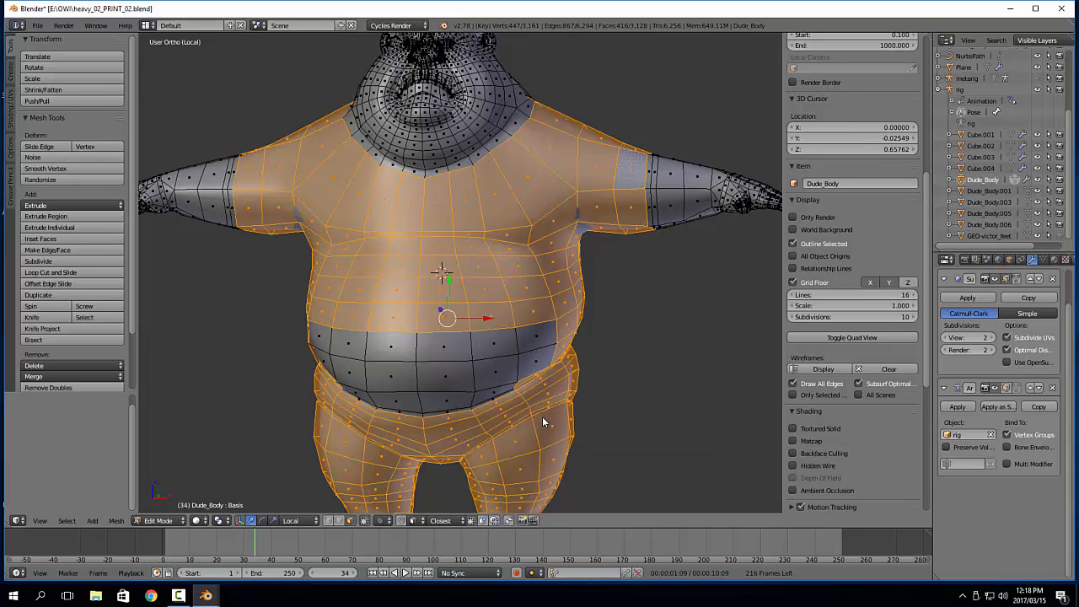
Return to Object Mode and add a Mask modifier to Dude_Body
key("Tab")
left_click(582, 401)
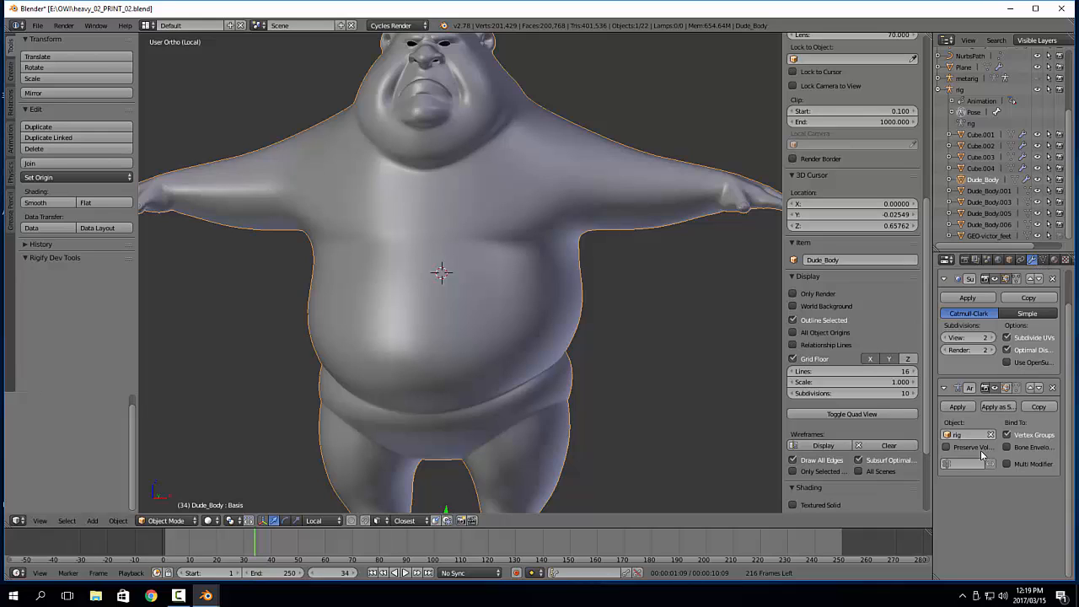
middle_click_drag(999, 271, 999, 308)
left_click(997, 298)
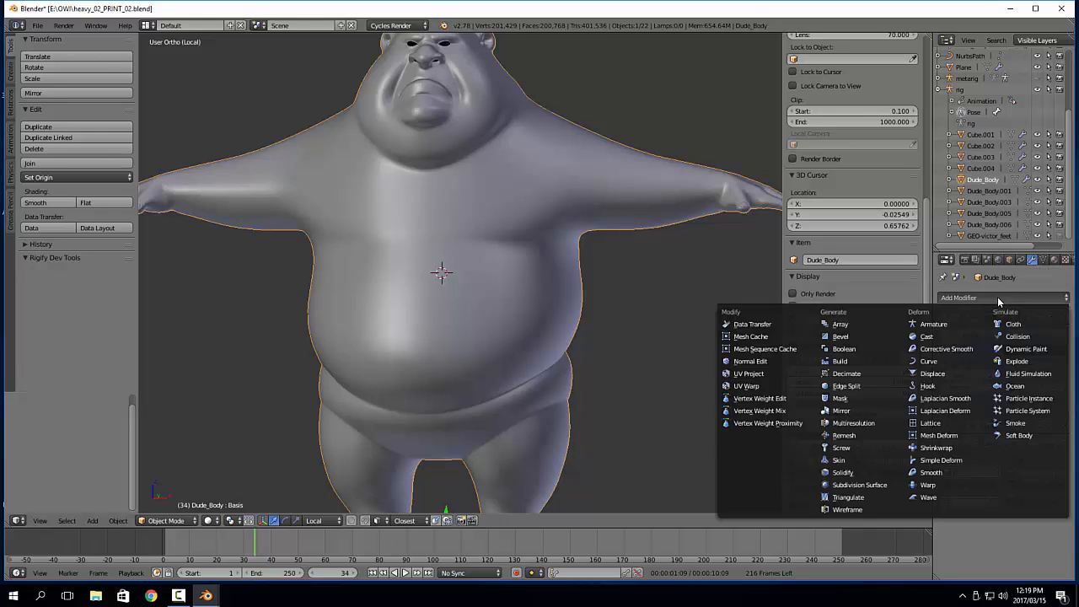
left_click(853, 399)
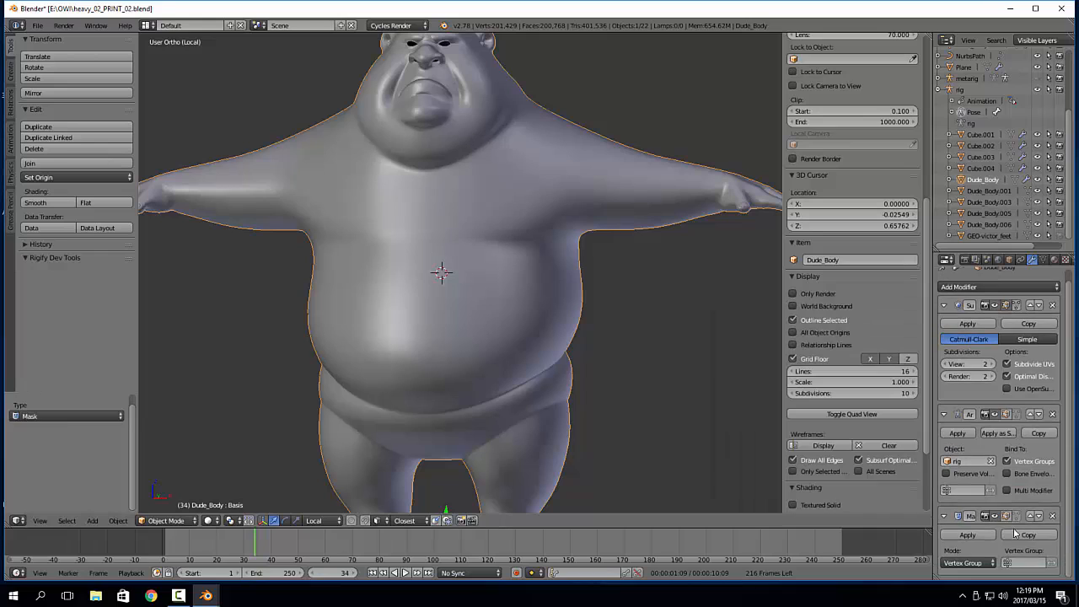
Set the mask's vertex group to Group and invert it so the assigned body areas are hidden
left_click(1028, 565)
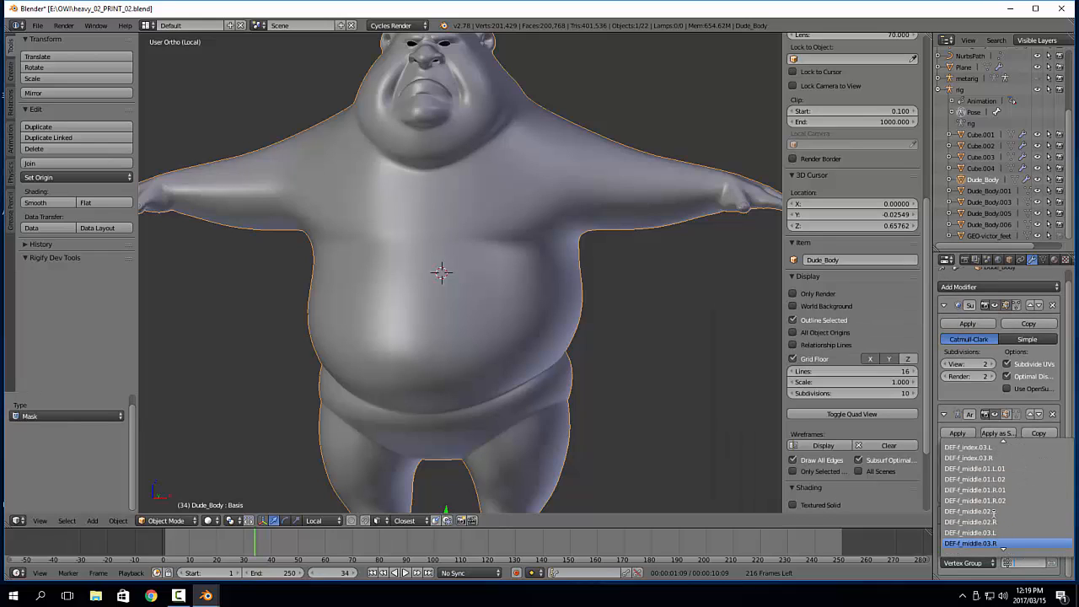
type("gr")
left_click(967, 447)
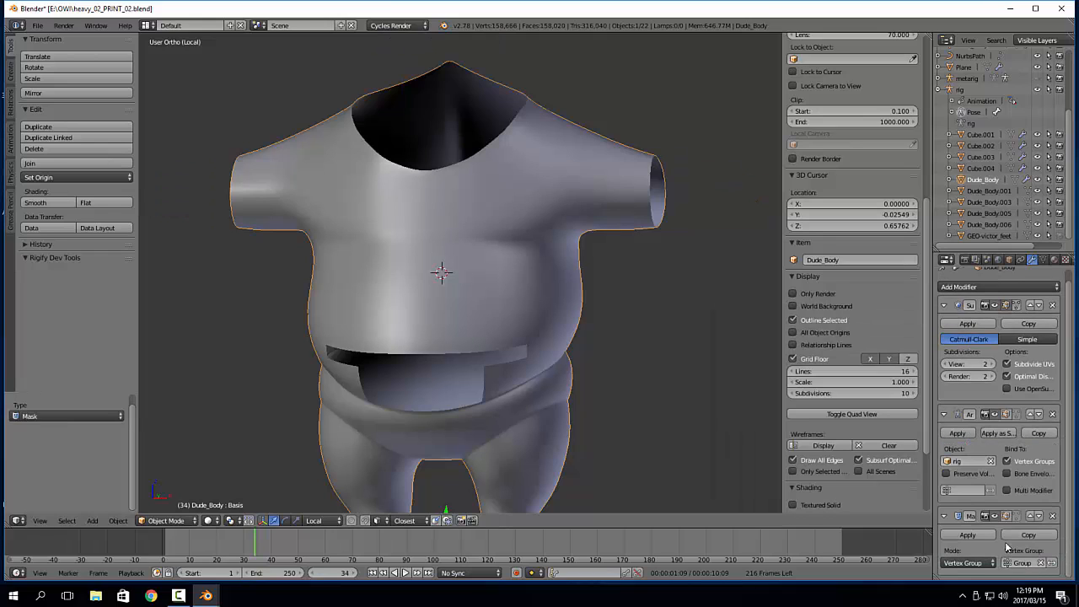
left_click(1052, 563)
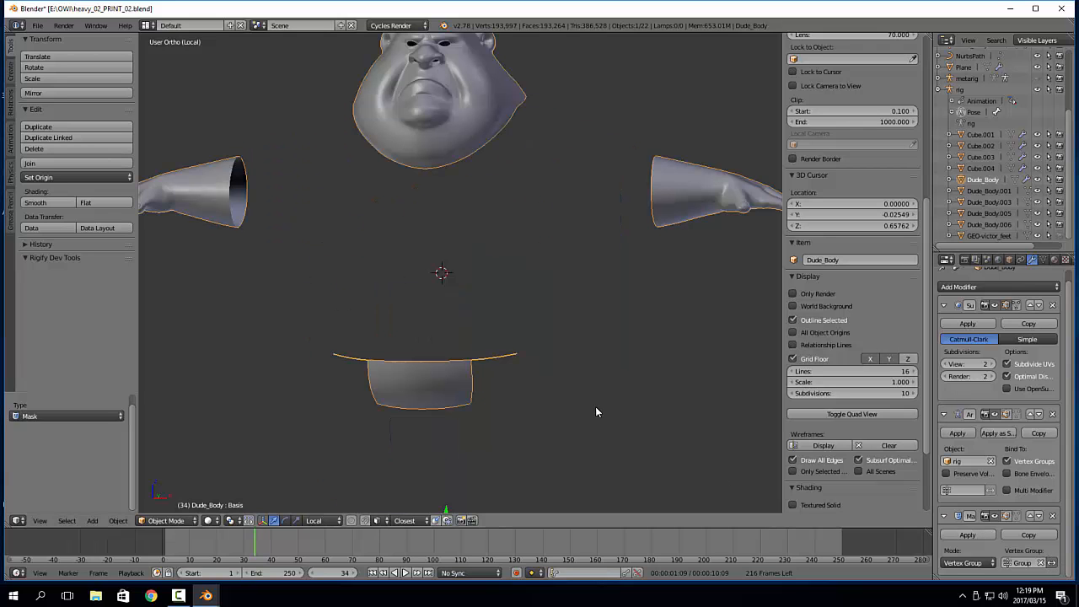
Leave local view and inspect the masked body under the clothing from the front
key("KP_Divide")
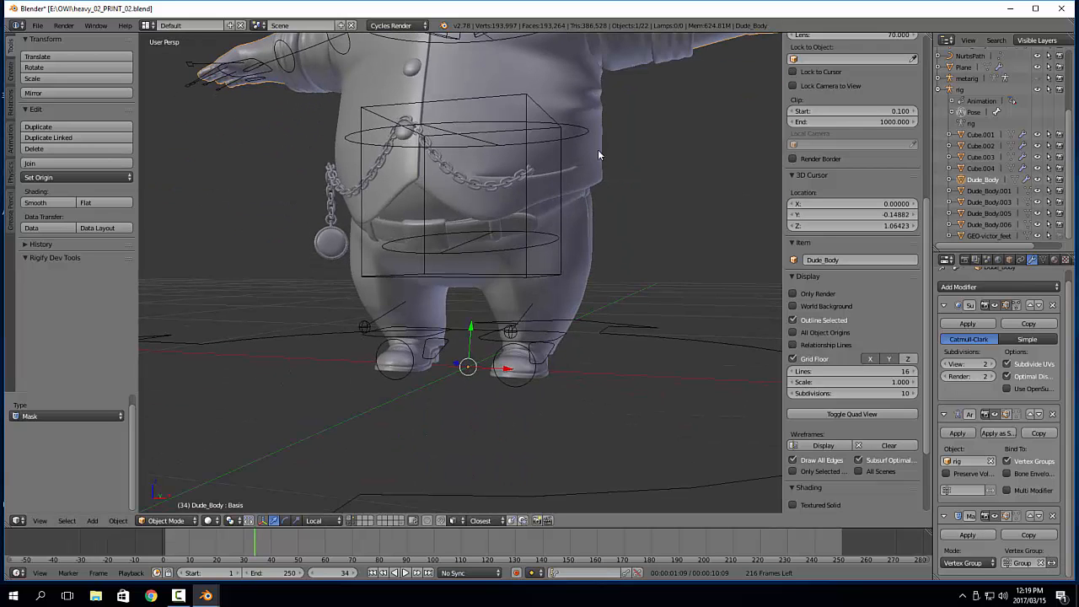
middle_click_drag(598, 150, 448, 296, "shift")
scroll(592, 253, "down", 1)
scroll(593, 254, "down", 1)
scroll(506, 323, "up", 3)
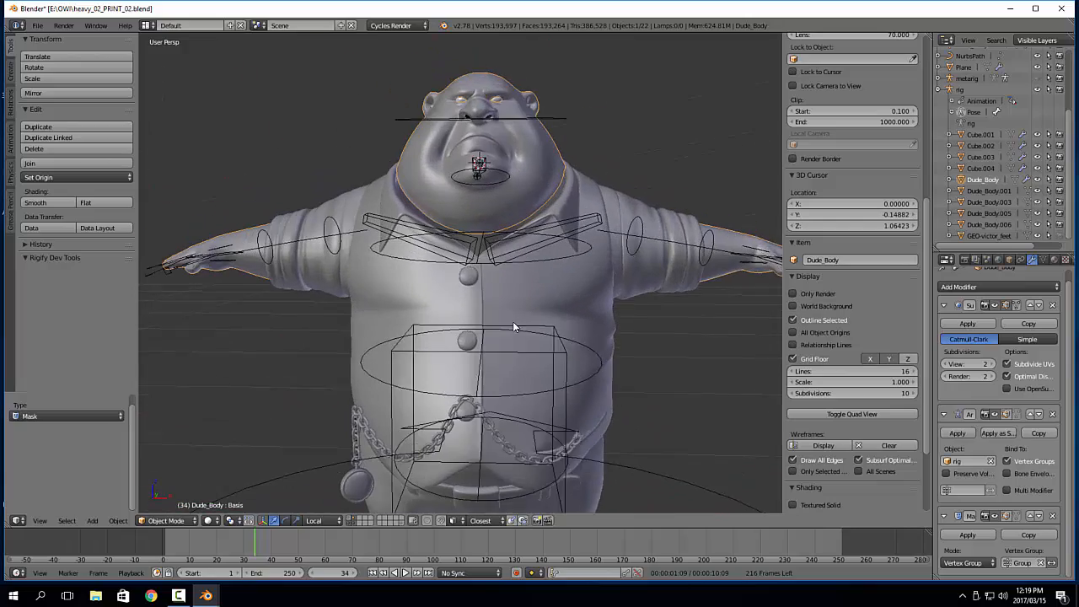
mouse_move(514, 328)
middle_mouse_down()
mouse_move(529, 315)
mouse_move(516, 311)
middle_mouse_up()
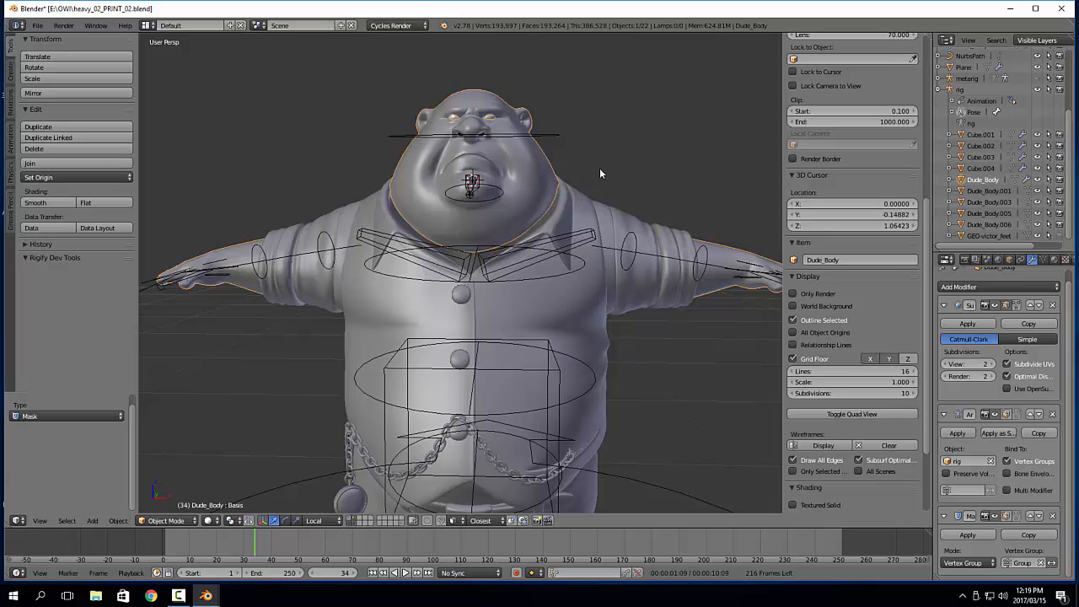
Re-enter Edit Mode on the body and select only the chest and shoulder face loop below the shirt collar
key("Tab")
scroll(592, 210, "up", 3)
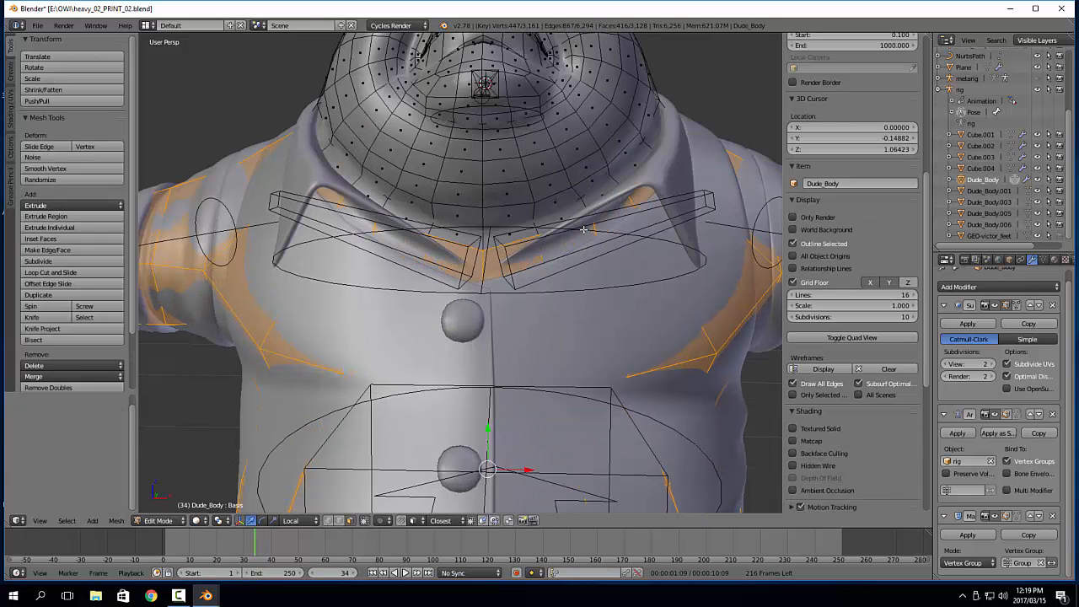
right_click(541, 251, "alt")
key("a")
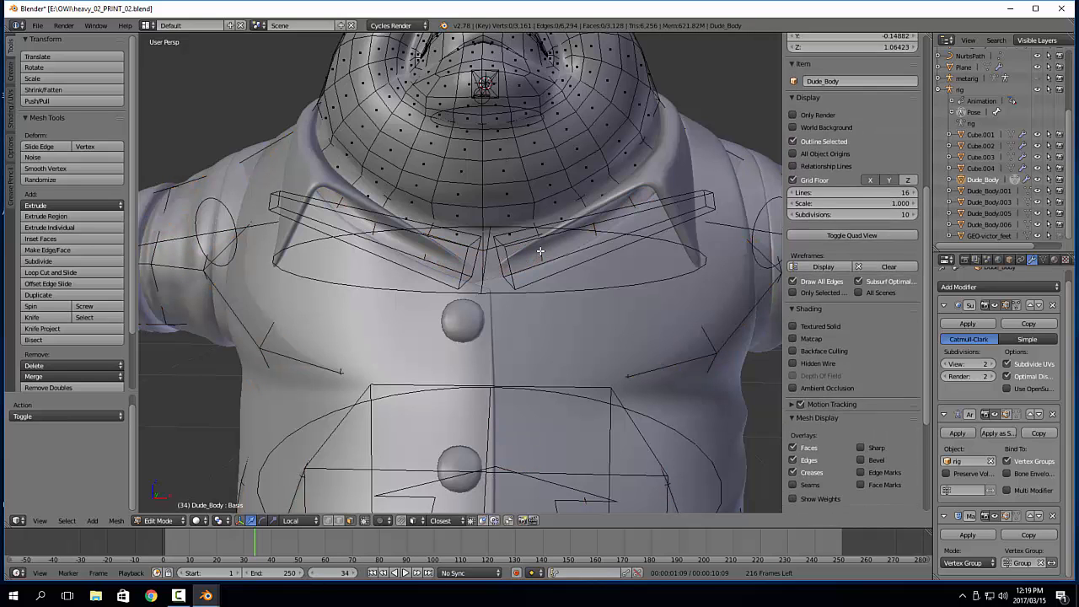
right_click(541, 249, "alt")
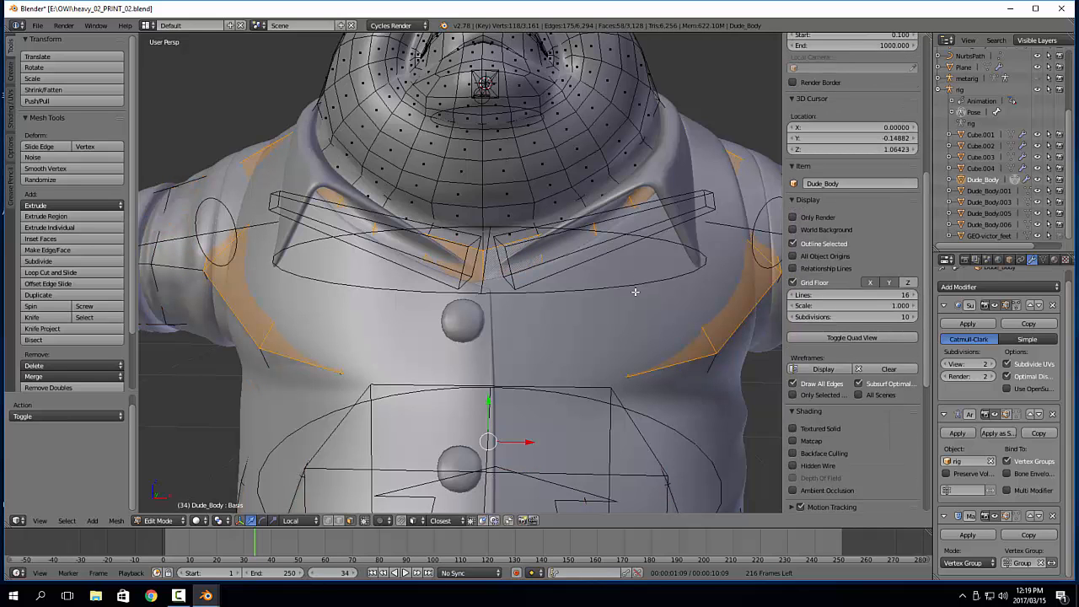
Isolate the body in local view, remove the selected chest and shoulder faces from the Group vertex group, and check the mask in Object Mode
key("KP_Divide")
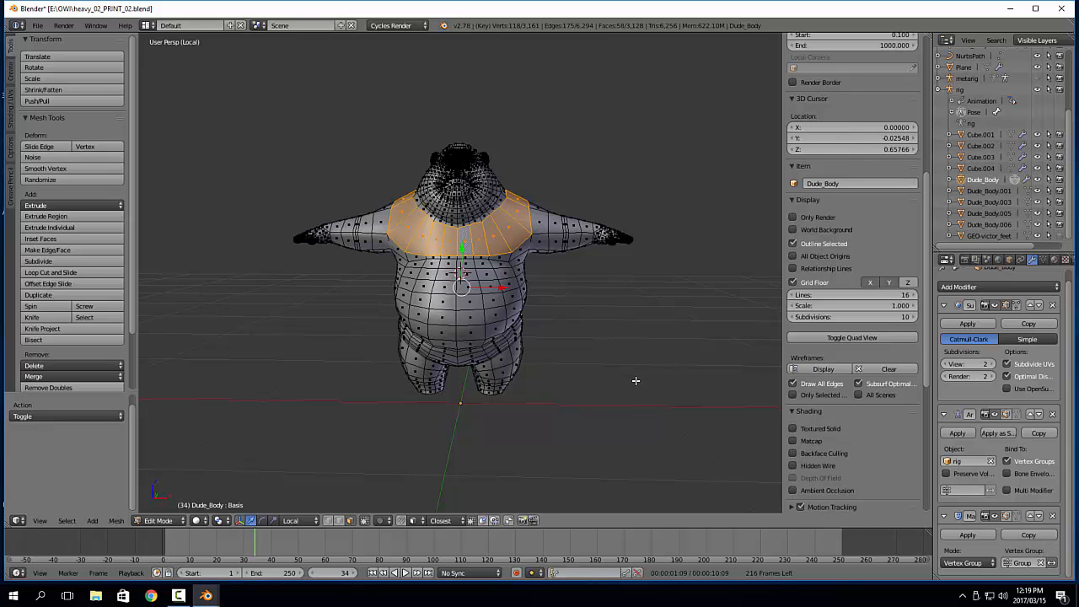
left_click(1043, 261)
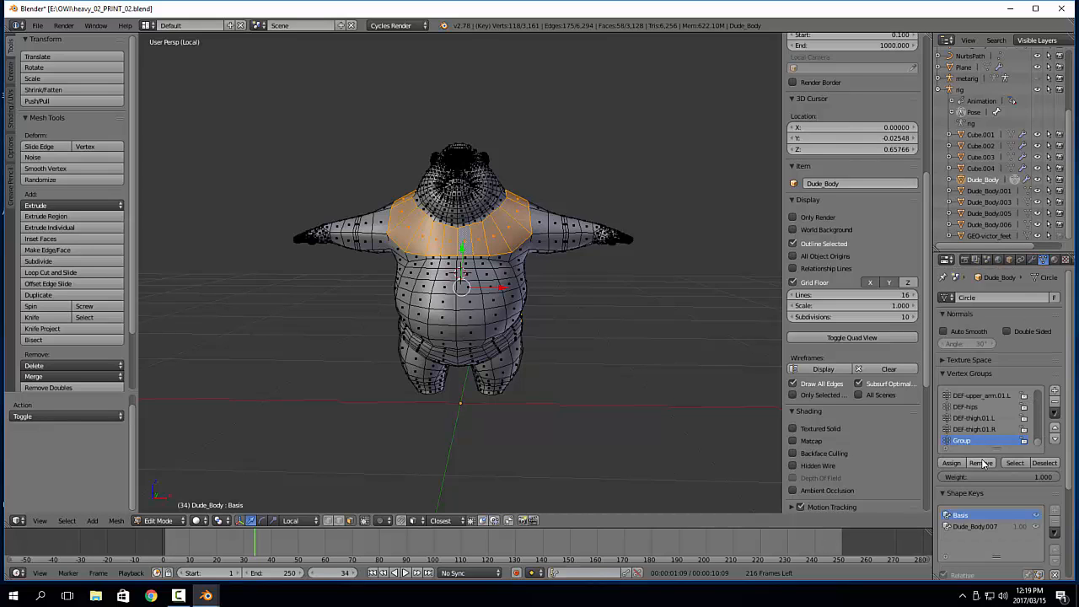
key("Tab")
scroll(566, 367, "up", 1)
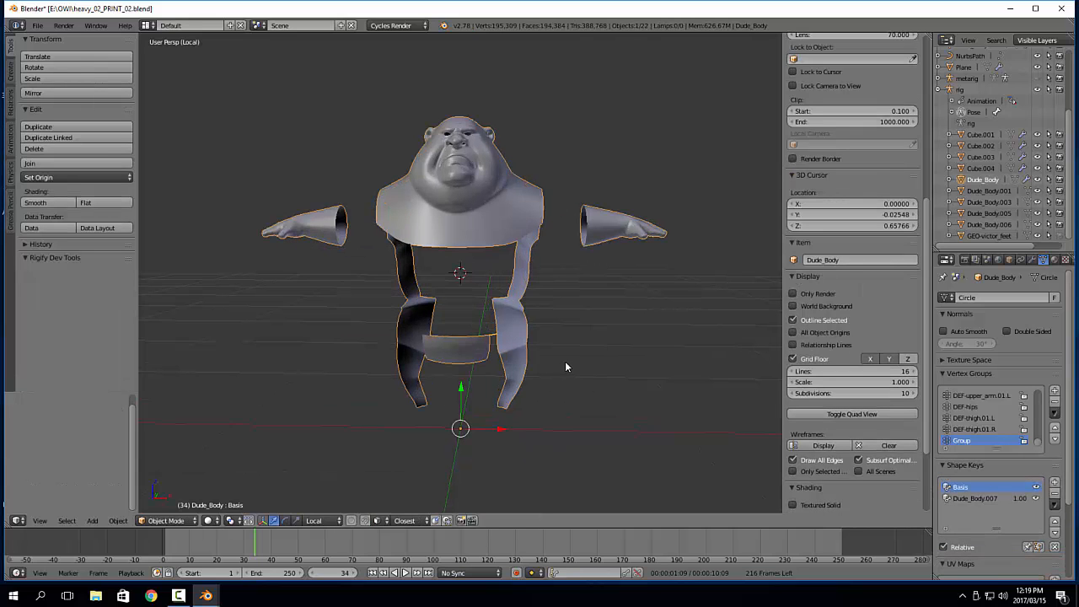
middle_click_drag(612, 340, 412, 371)
middle_click_drag(415, 278, 455, 269)
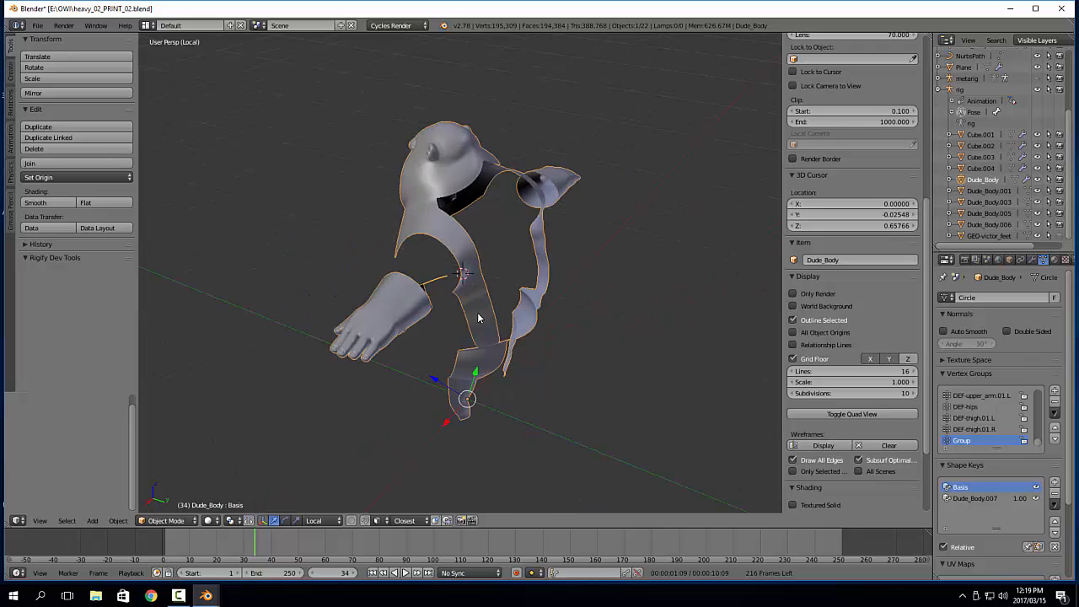
In Edit Mode, select the strip of faces running down one side of the back from shoulder to leg and assign it to Group
key("Tab")
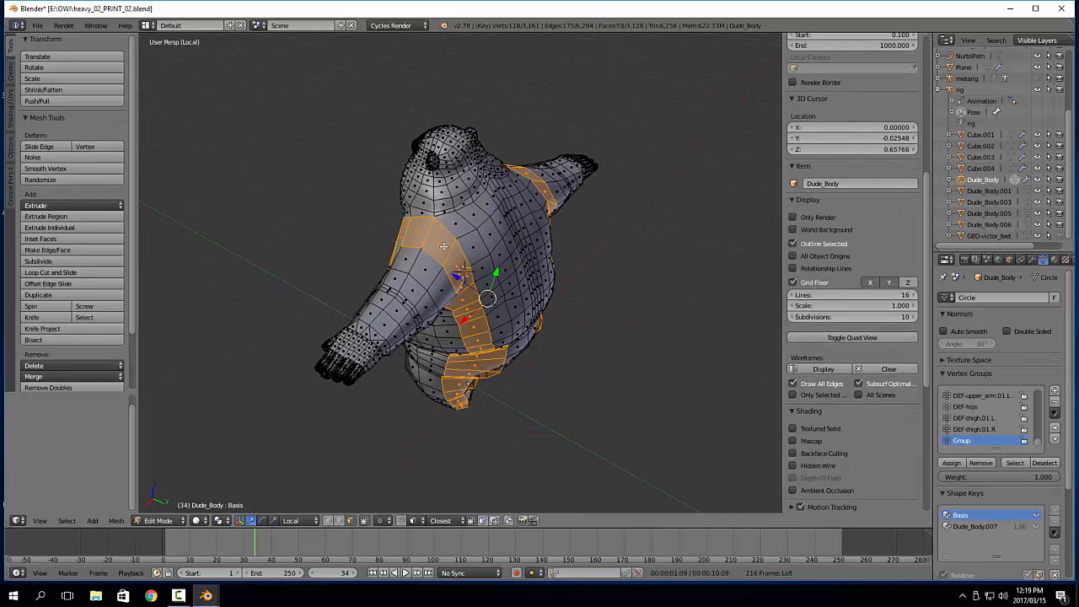
middle_click_drag(488, 211, 411, 231)
scroll(411, 232, "up", 3)
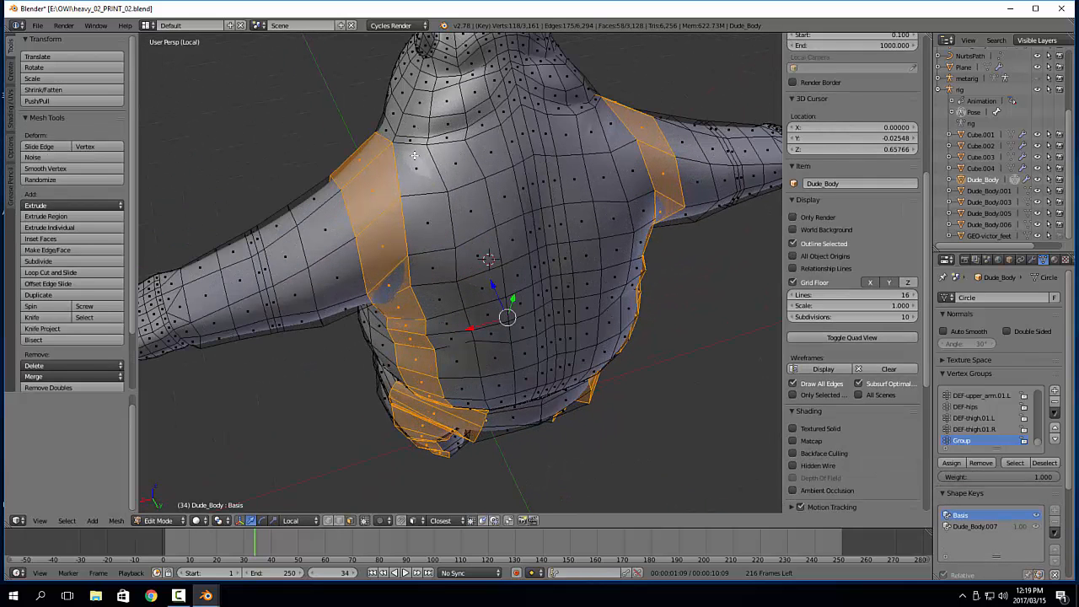
right_click(377, 194)
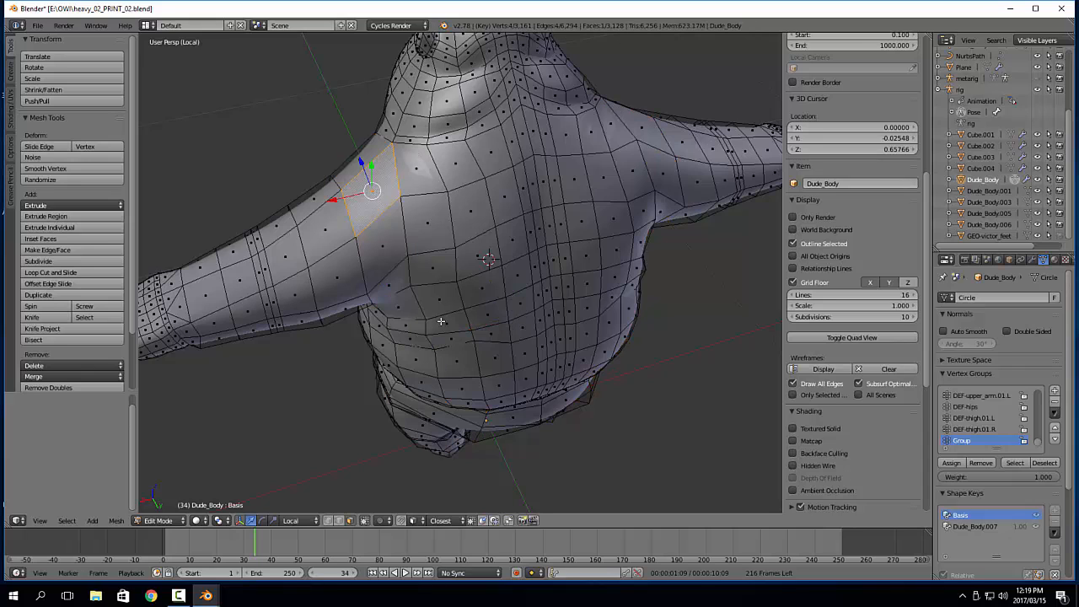
middle_click_drag(442, 322, 507, 221)
middle_click_drag(489, 447, 485, 285, "shift")
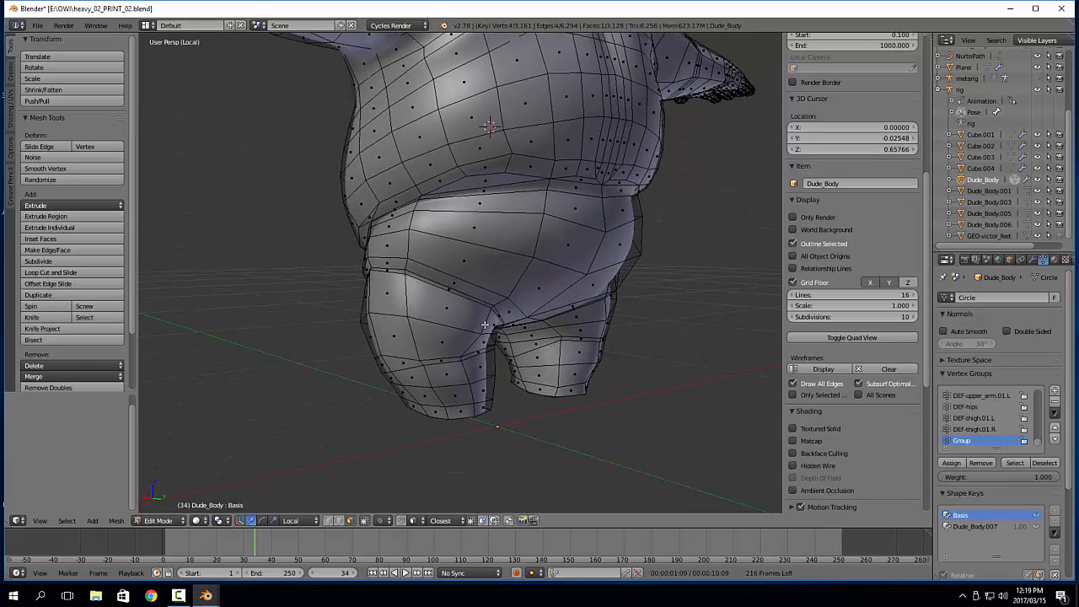
right_click(466, 413, "ctrl")
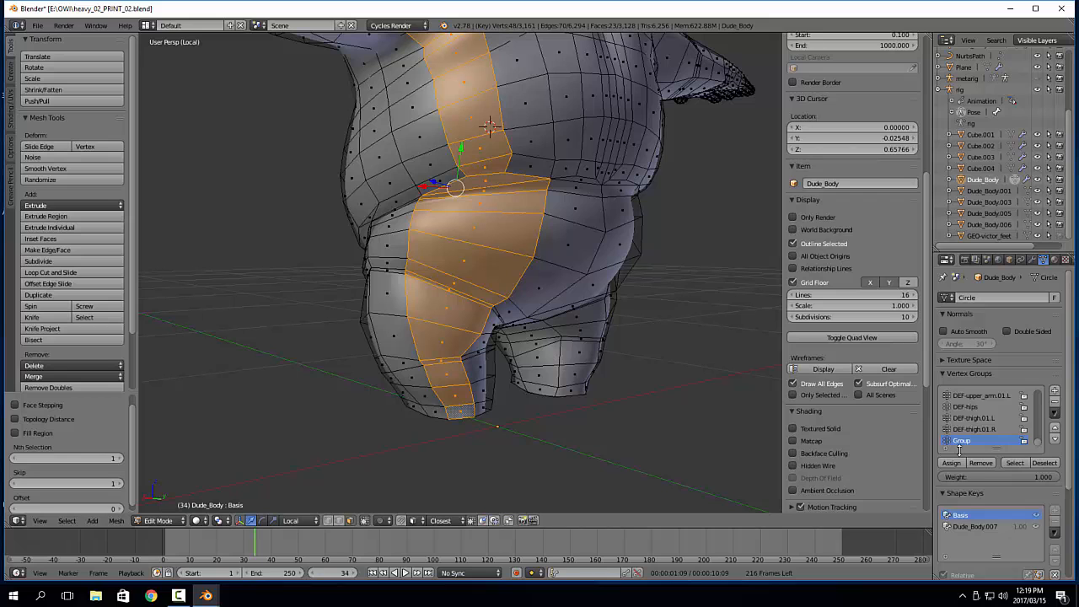
middle_click_drag(667, 371, 636, 374)
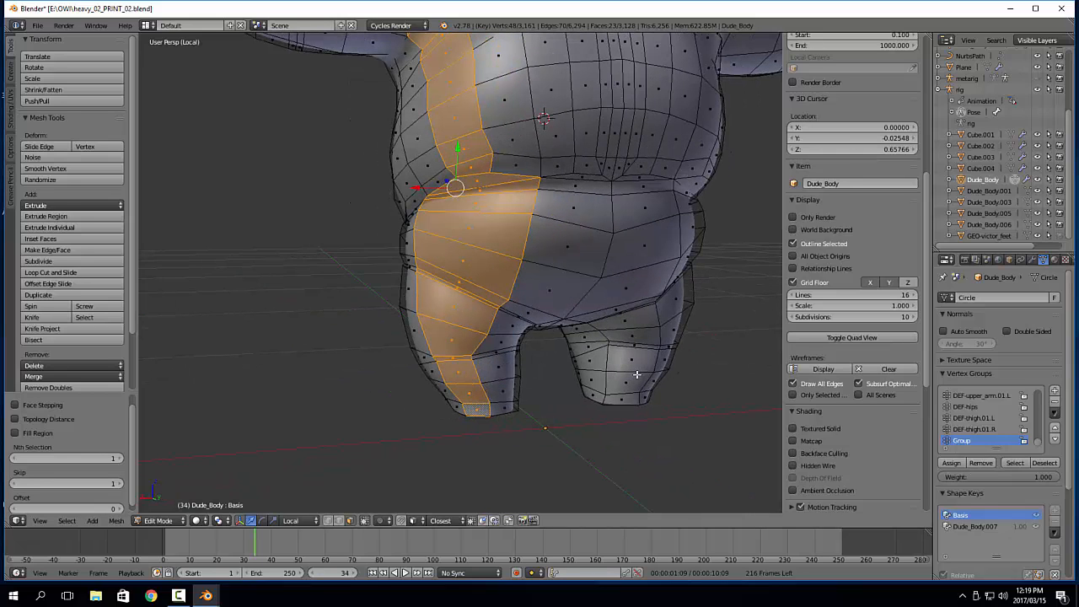
left_click(950, 463)
Select the matching leg-to-shoulder strip on the other side of the back, assign it to Group and check the masked body
middle_click_drag(650, 344, 610, 355)
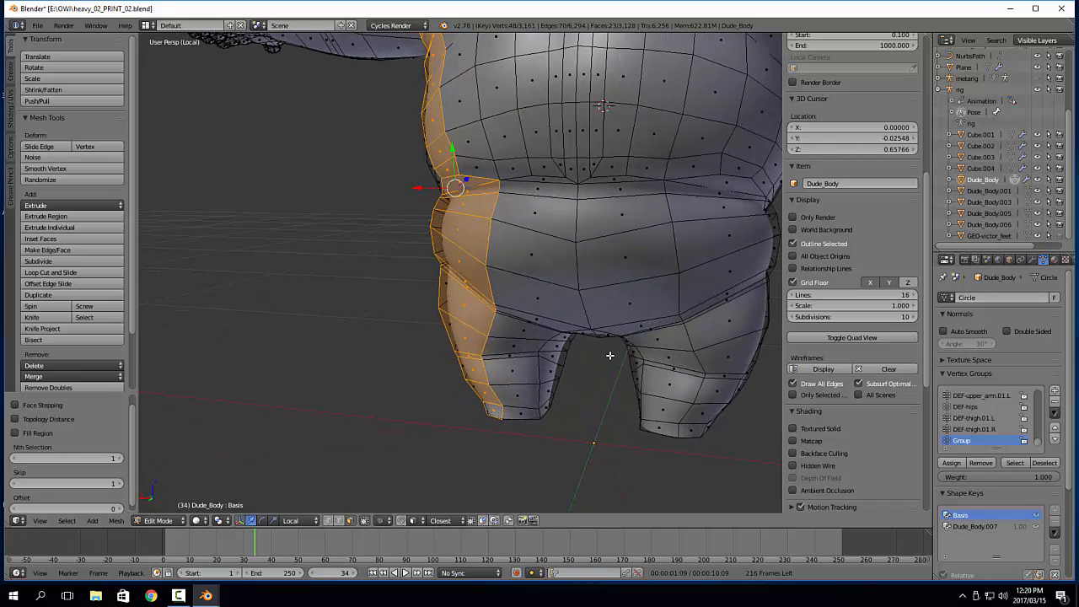
right_click(702, 433)
middle_click_drag(680, 327, 627, 103)
right_click(614, 99, "alt")
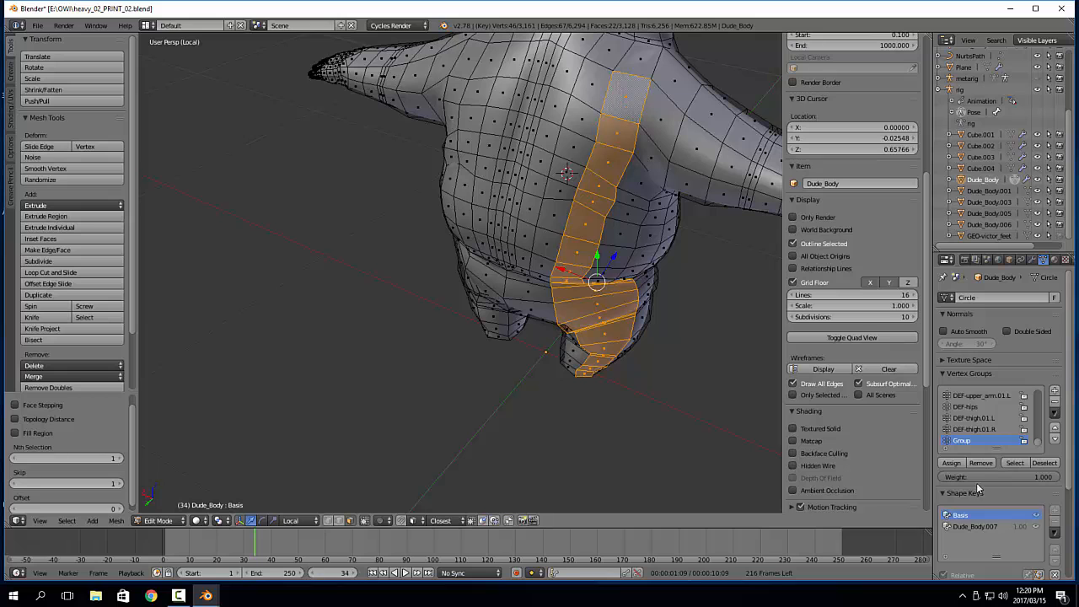
left_click(955, 464)
key("Tab")
middle_click_drag(369, 278, 516, 340)
key("Tab")
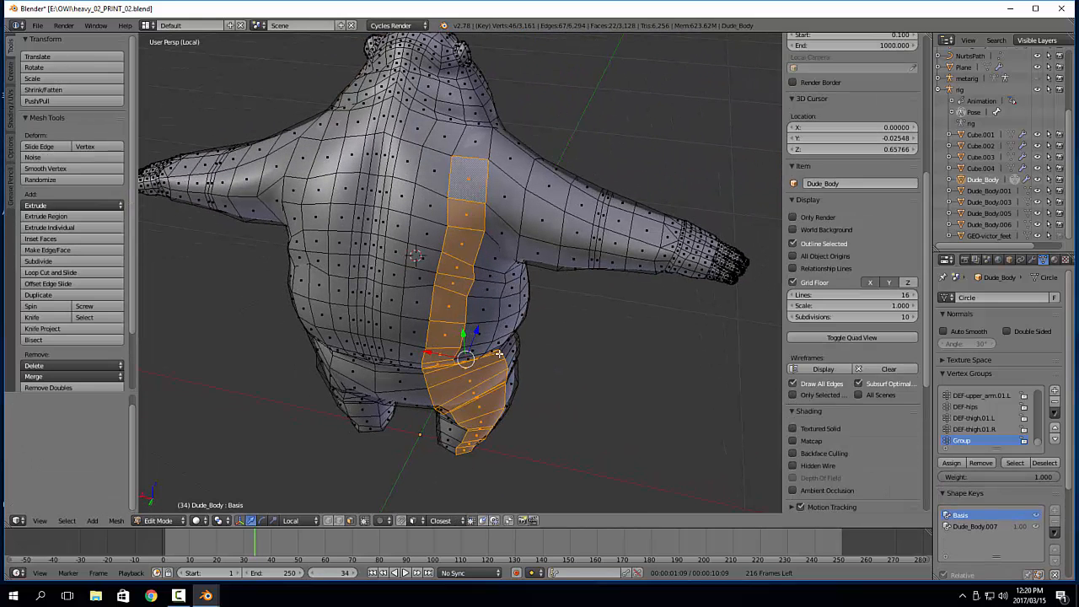
middle_click_drag(578, 371, 740, 411)
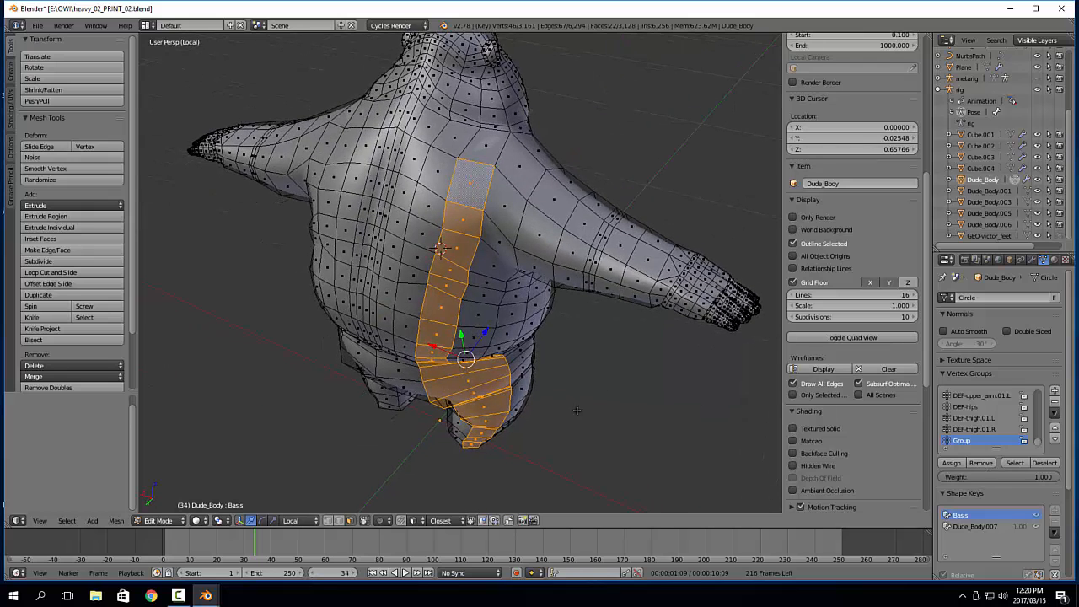
Return to Object Mode, leave local view and inspect the back of the clothed character
key("Tab")
left_click(436, 362)
middle_click_drag(466, 271, 517, 231)
key("a")
right_click(422, 287)
key("a")
key("KP_Divide")
scroll(540, 257, "down", 2)
Circle-select the body faces at the back of the neck around the collar, remove them from Group and check the result in Object Mode
key("Tab")
scroll(517, 230, "up", 2)
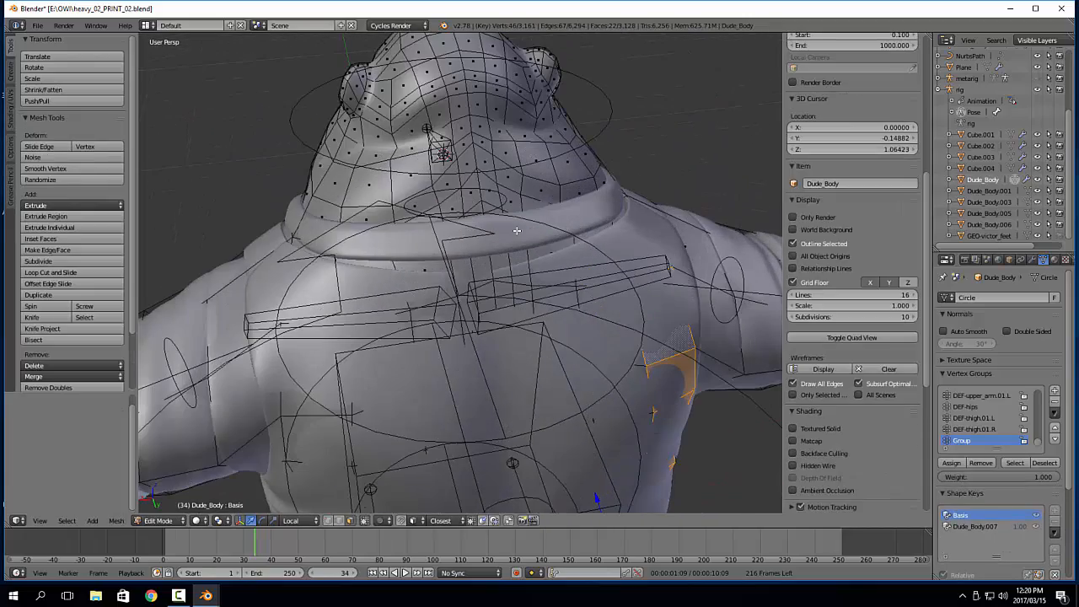
key("a")
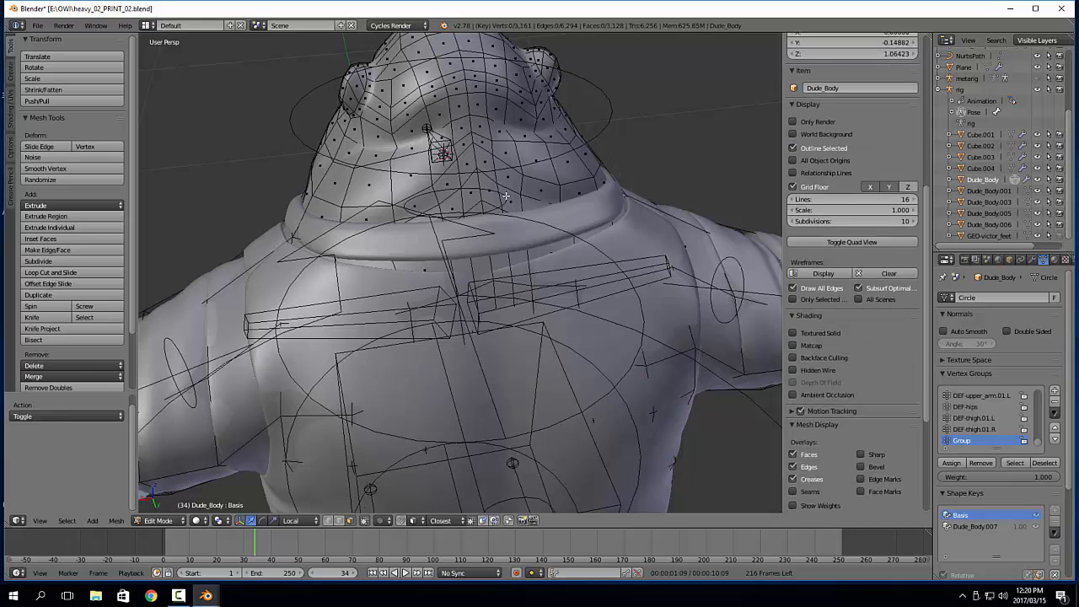
key("c")
mouse_move(493, 206)
left_mouse_down()
mouse_move(451, 211)
mouse_move(557, 215)
mouse_move(414, 242)
mouse_move(386, 227)
left_mouse_up()
right_click(524, 242)
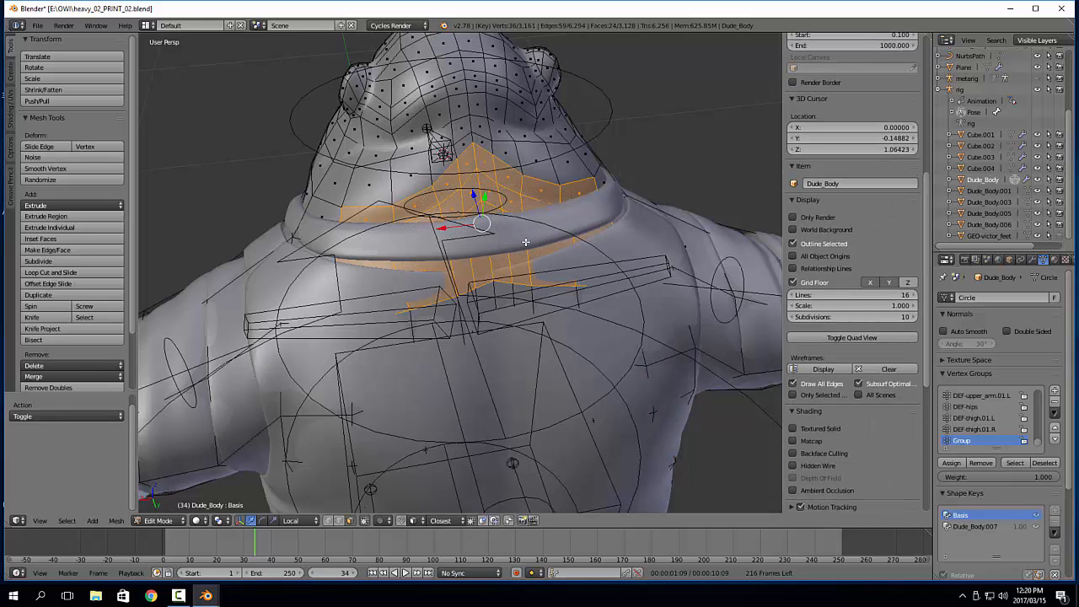
left_click(982, 466)
key("Tab")
left_click(461, 324)
scroll(506, 305, "down", 4)
middle_click_drag(454, 320, 534, 315)
scroll(621, 263, "up", 4)
Isolate the body in Edit Mode and remove five faces on top of one shoulder beside the neck from Group
key("Tab")
middle_click_drag(622, 268, 577, 296)
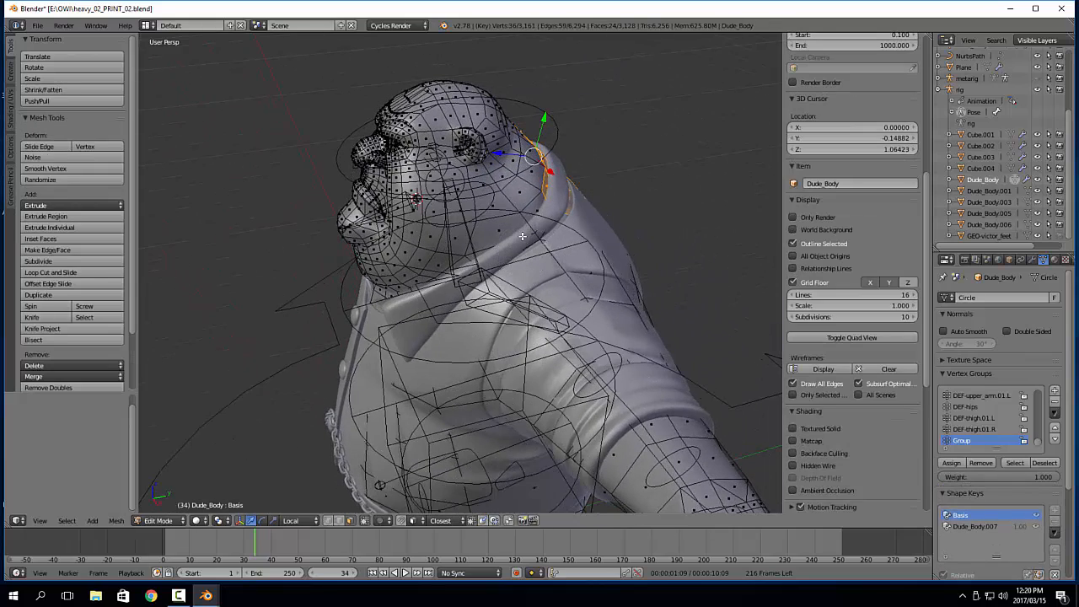
key("KP_Divide")
scroll(495, 192, "up", 1)
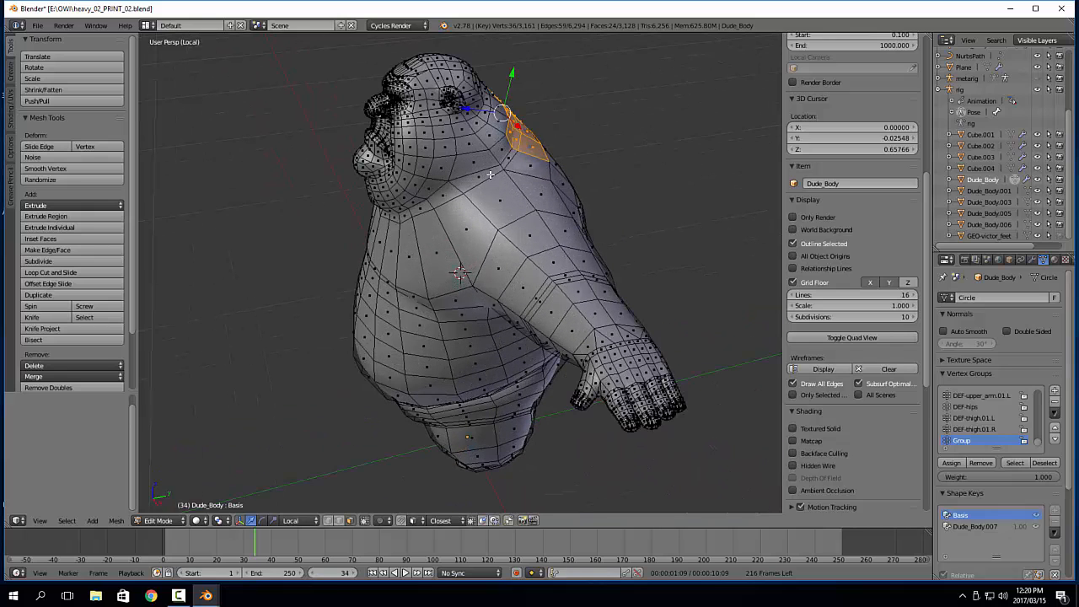
left_click(491, 175)
left_click(514, 161, "shift")
left_click(519, 166, "shift")
left_click(523, 187, "shift")
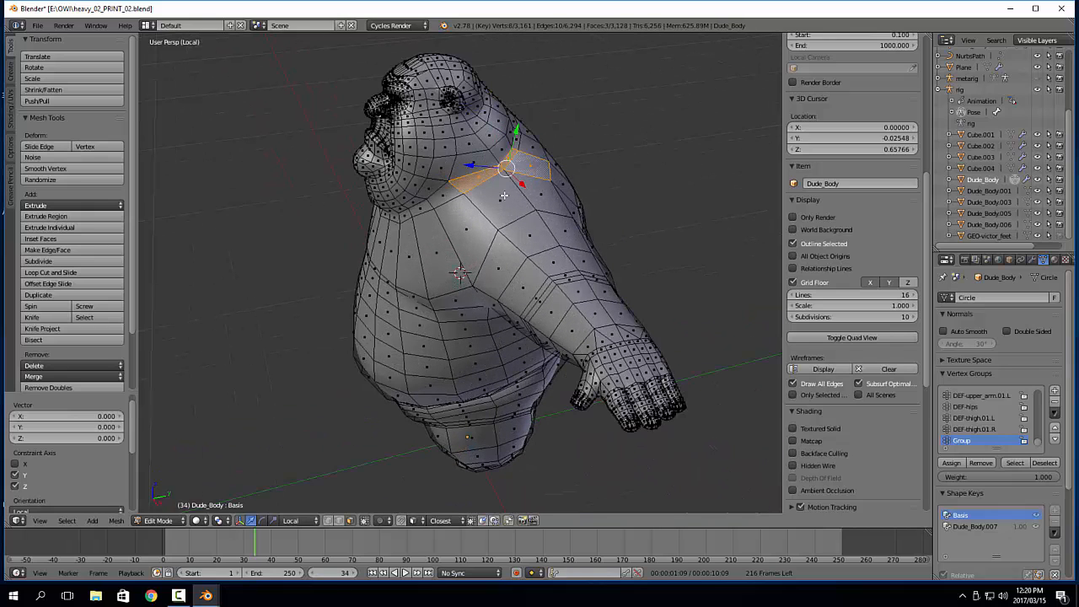
left_click(502, 207, "shift")
left_click(552, 201, "shift")
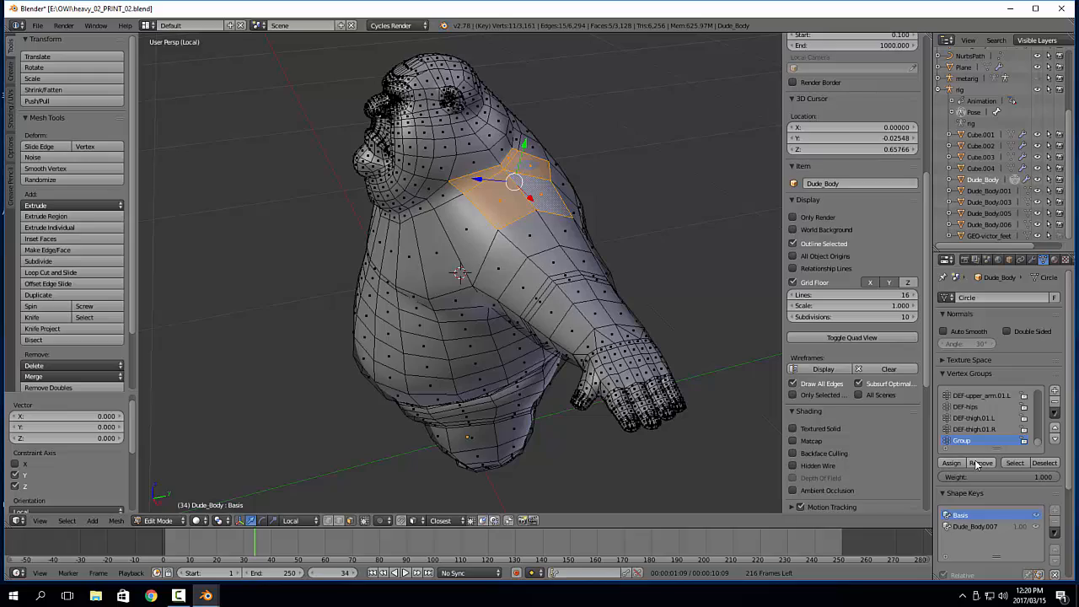
Remove the matching five faces on the opposite shoulder from Group and check the masked body in Object Mode
middle_click_drag(540, 253, 552, 217)
right_click(573, 295)
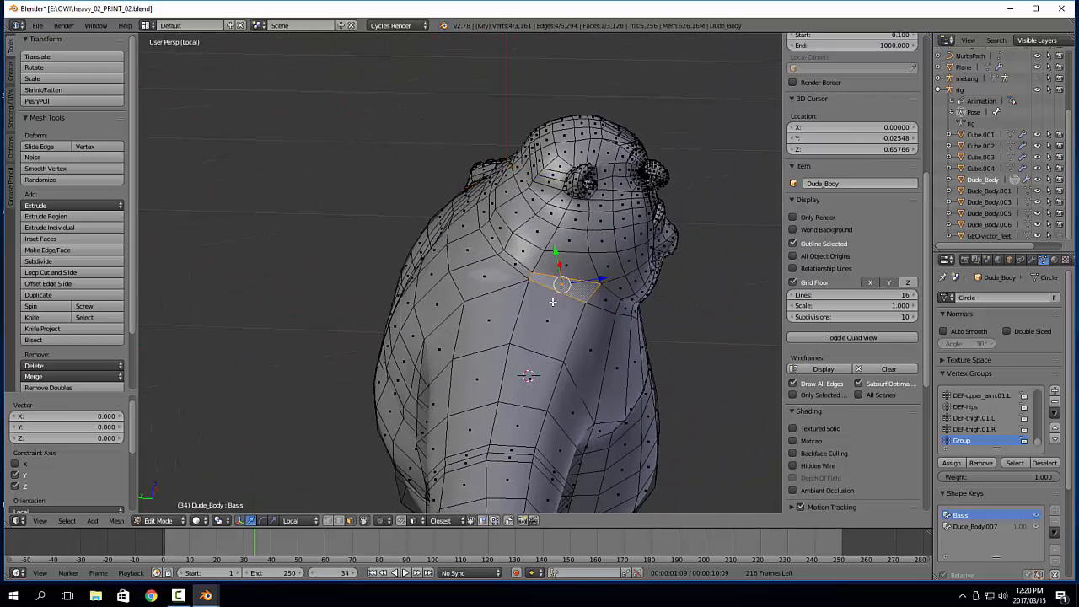
right_click(550, 312, "shift")
right_click(497, 312, "shift")
right_click(494, 272, "shift")
right_click(517, 263, "shift")
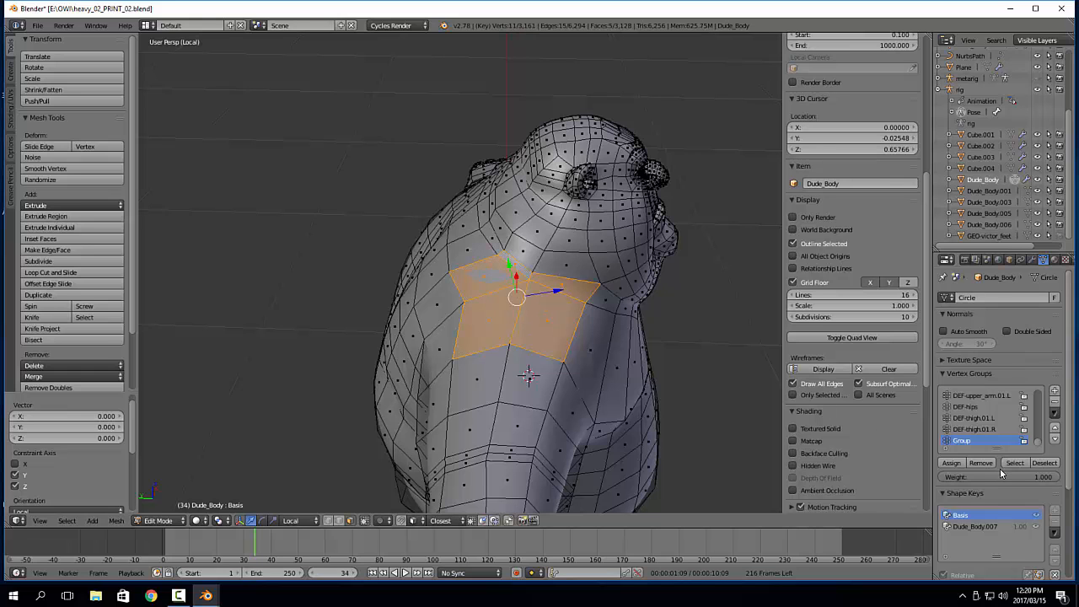
key("Tab")
left_click(559, 343)
scroll(558, 342, "down", 4)
middle_click_drag(558, 342, 516, 323)
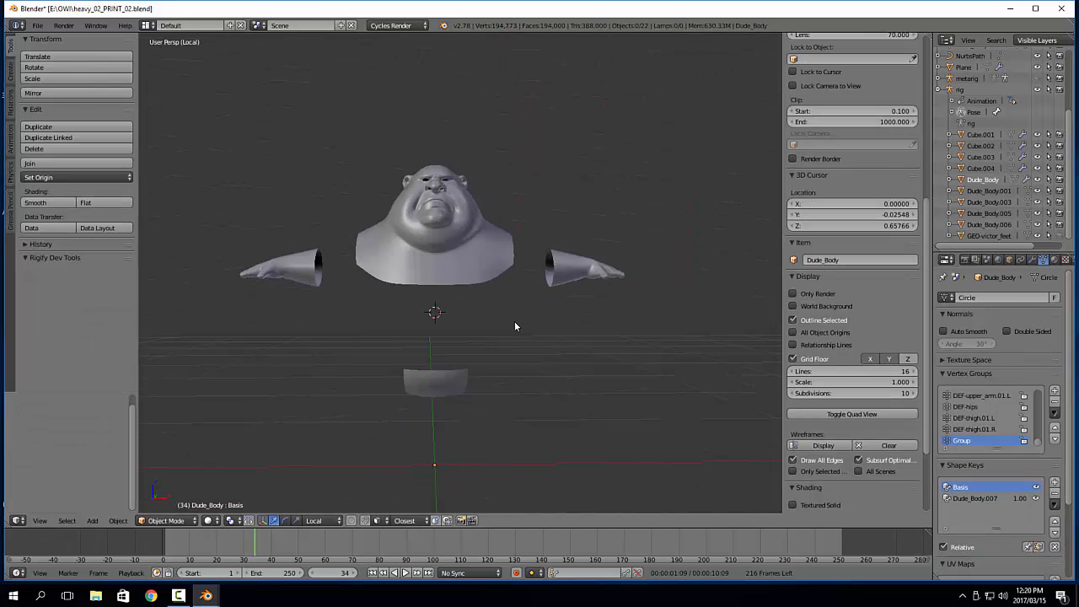
Leave local view, deselect everything and inspect the clothed character's collar area from the front
key("KP_Divide")
key("a")
scroll(515, 323, "down", 5)
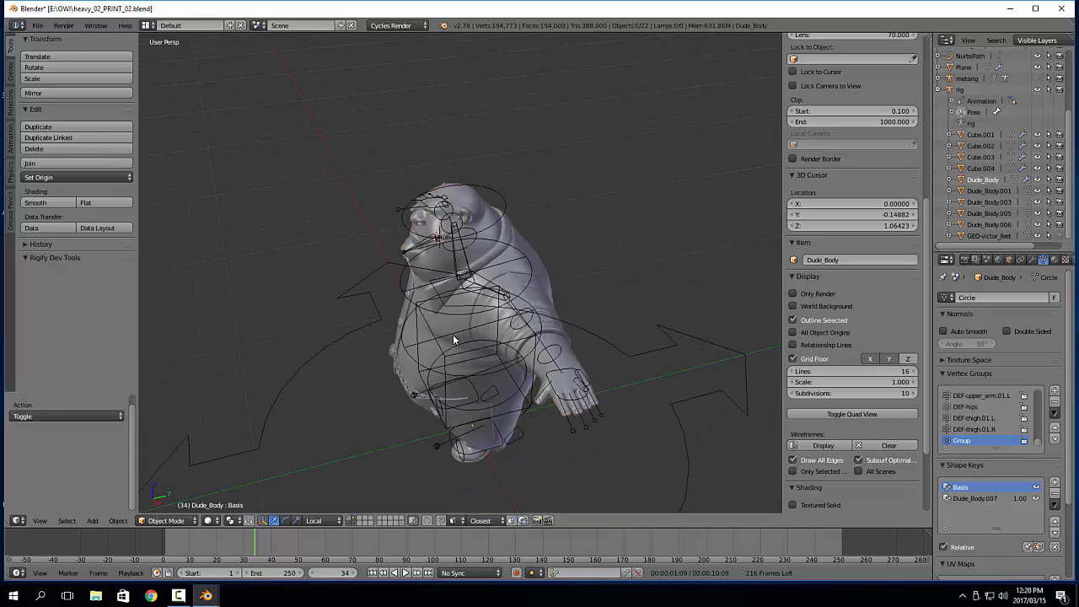
middle_click_drag(454, 337, 549, 299)
scroll(561, 293, "up", 4)
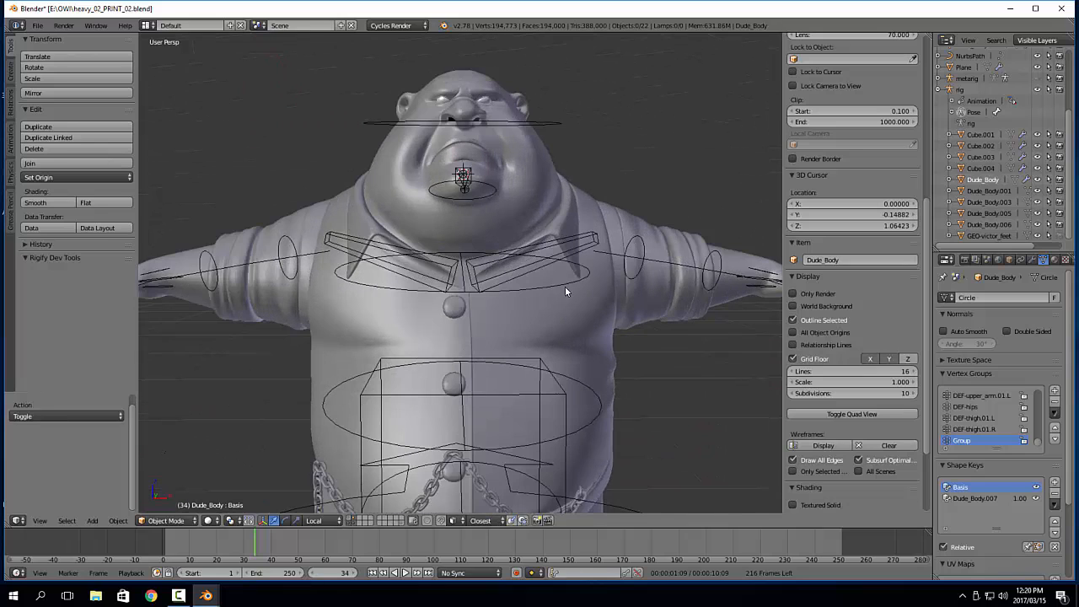
Try rotating the upper_arm.fk.L bone downward in Pose Mode to test the shoulder deformation
right_click(629, 260)
key("ctrl+Tab")
scroll(648, 285, "down", 1)
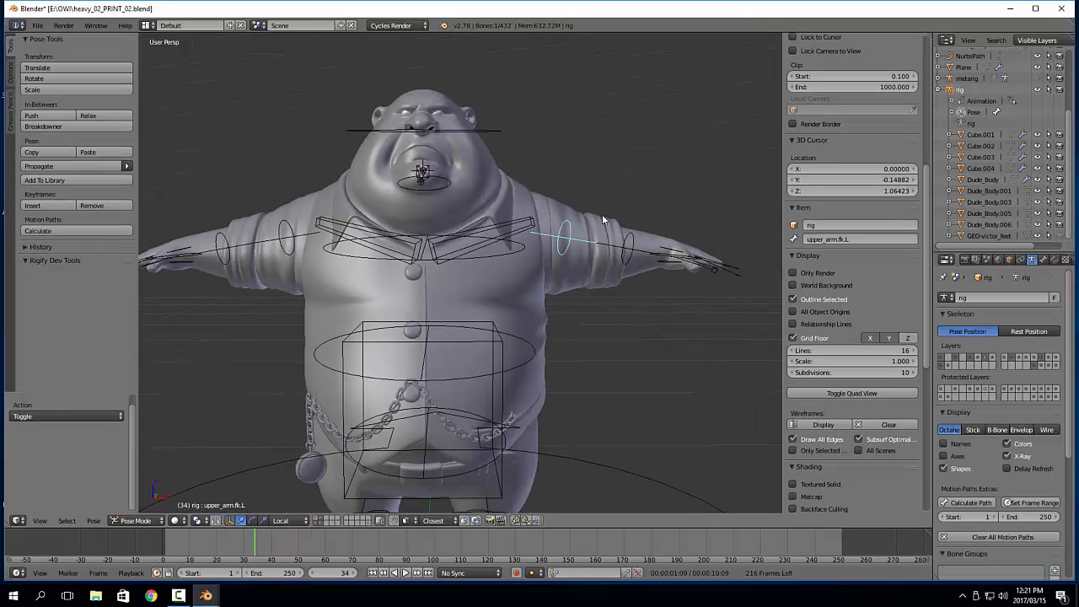
key("r")
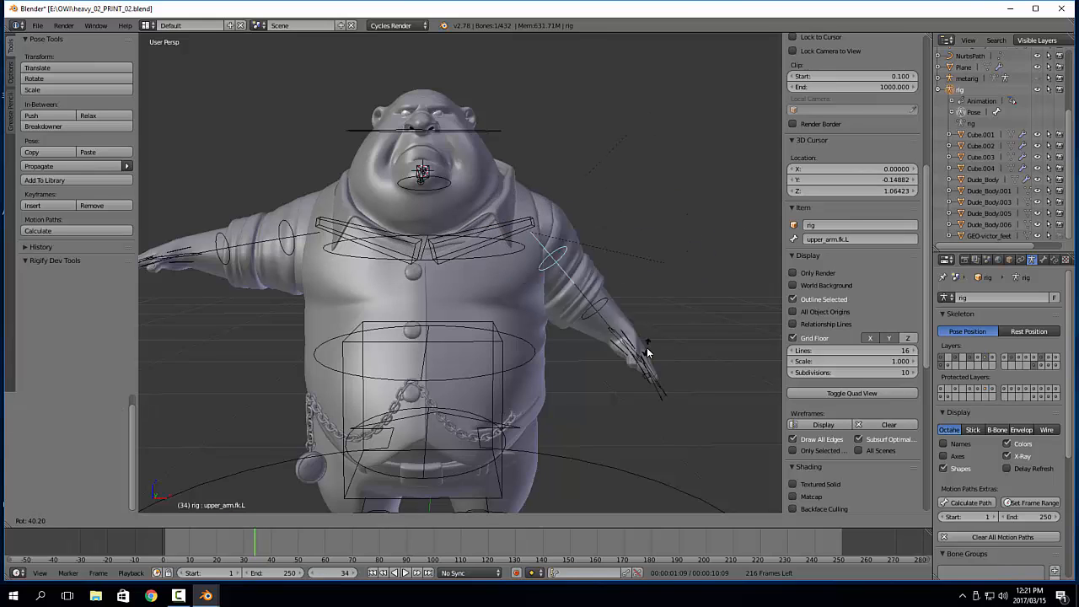
key("Escape")
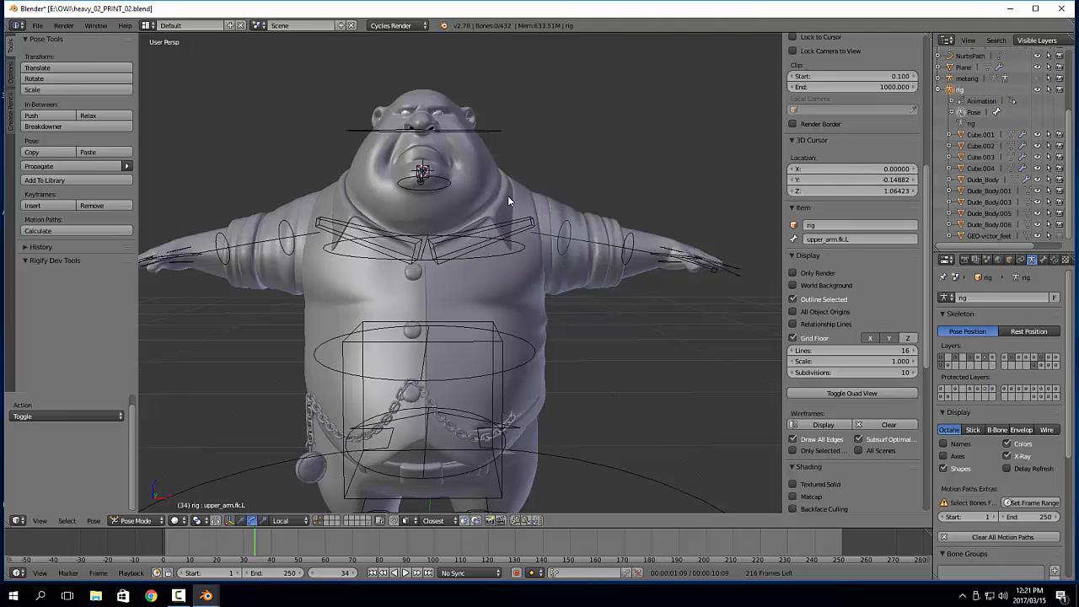
Reselect upper_arm.fk.L on the rig and rotate it about -48.7° around its local Z axis to lower the arm
right_click(516, 241)
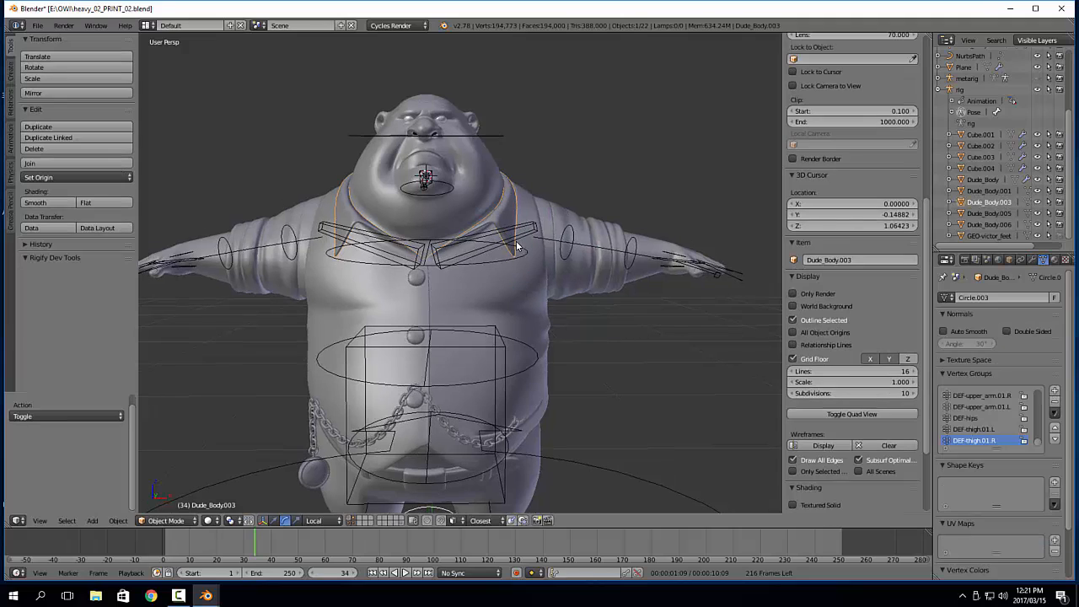
right_click(571, 243)
left_click_drag(520, 201, 562, 200)
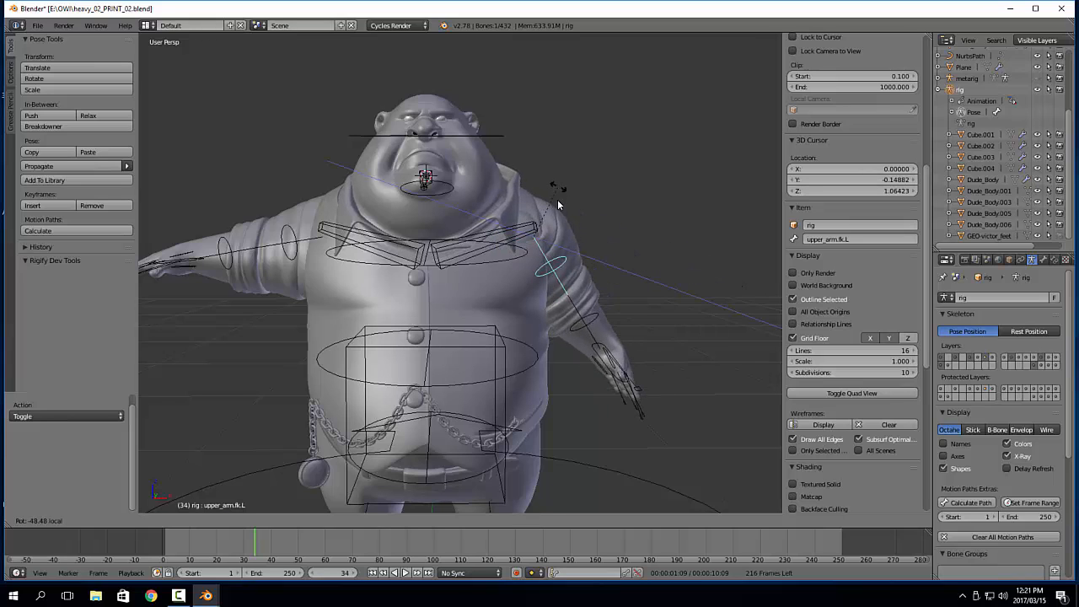
Put the collar mesh Dude_Body.003 into Weight Paint mode and sample its DEF-upper_arm.01.L group
right_click(521, 193)
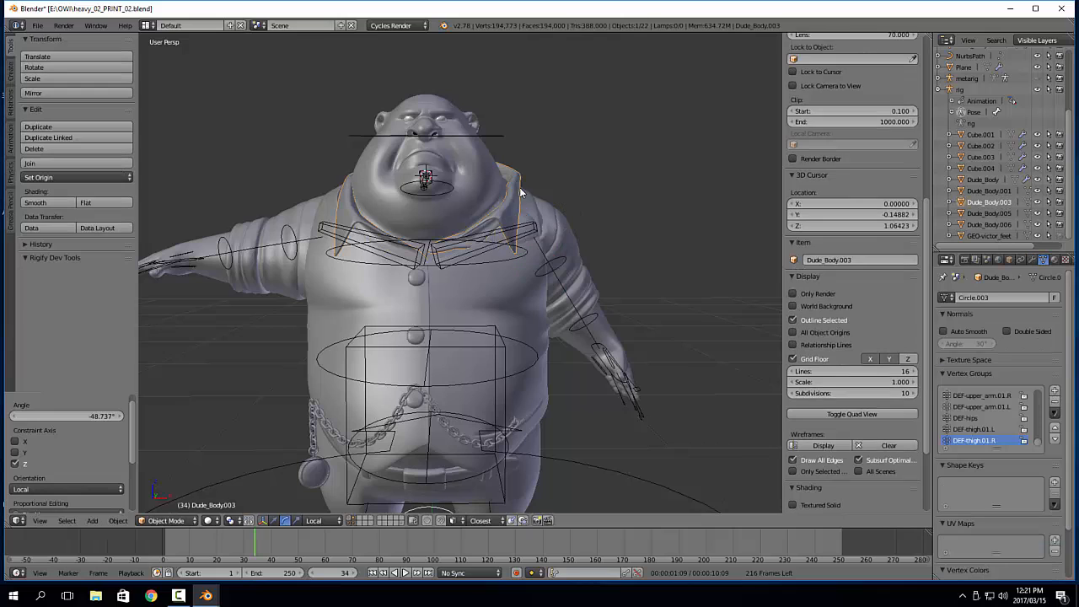
key("Tab")
left_click(588, 179)
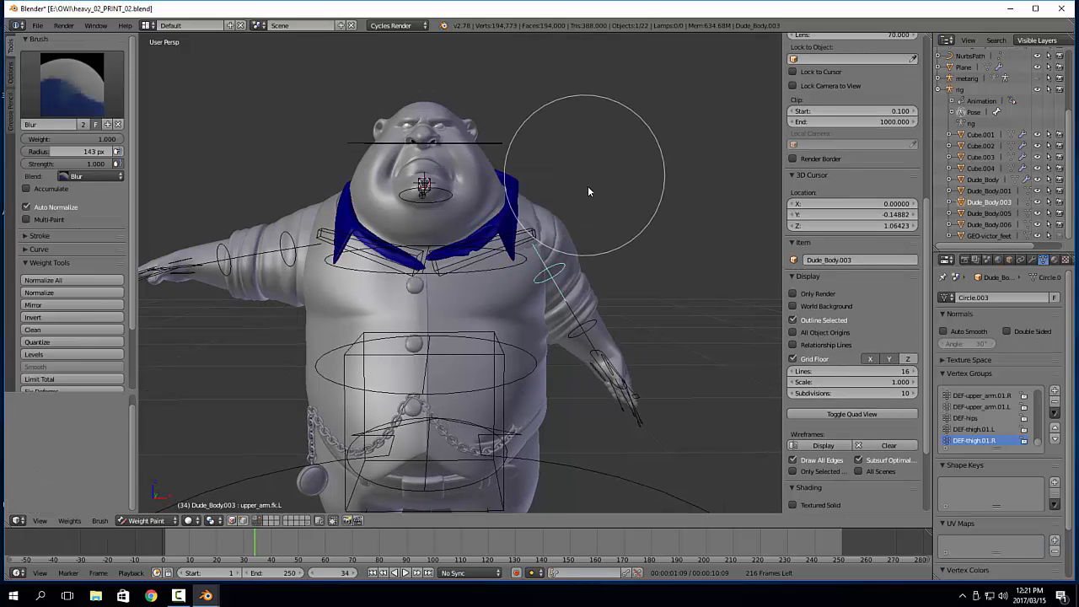
left_click(515, 193, "shift")
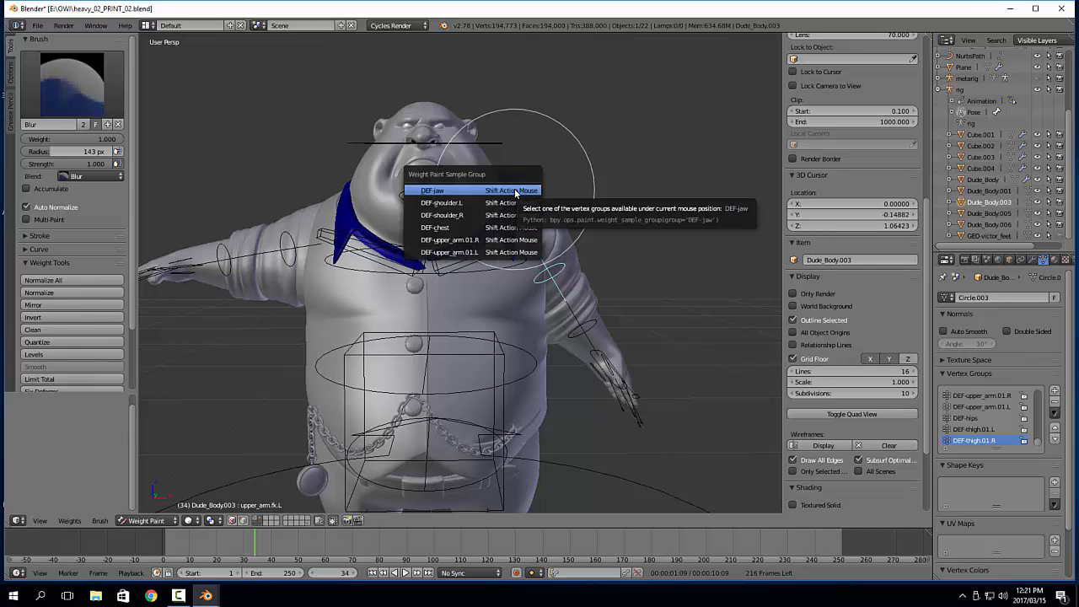
left_click(478, 253)
Paint weight 0 over the front and side of the collar near the lowered arm using the Draw brush
left_click(96, 99)
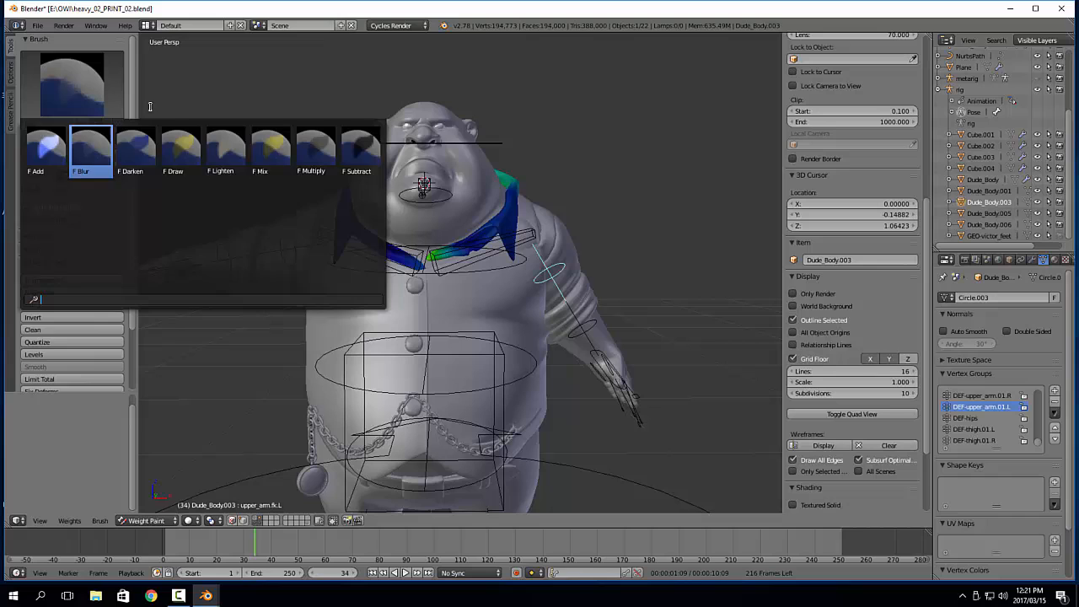
left_click(180, 149)
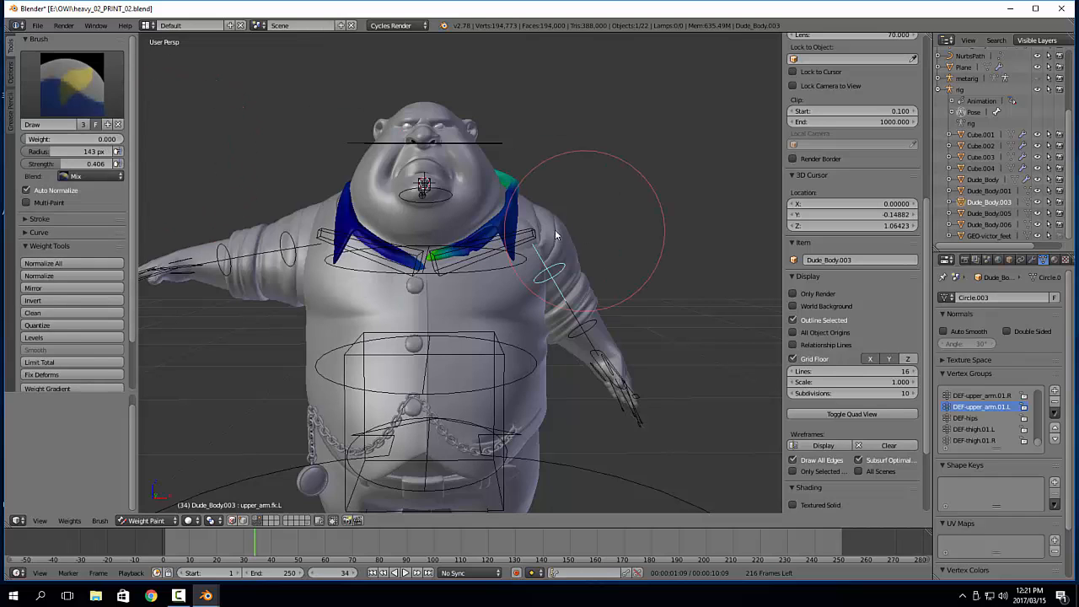
mouse_move(584, 230)
left_mouse_down()
mouse_move(457, 269)
mouse_move(446, 260)
mouse_move(490, 158)
left_mouse_up()
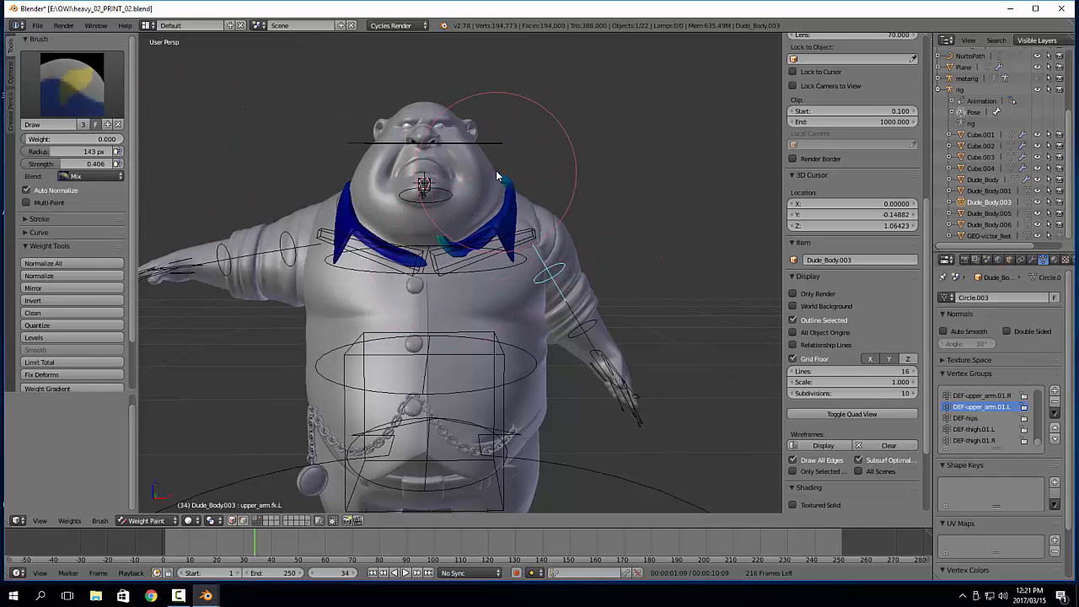
middle_click_drag(489, 157, 551, 163)
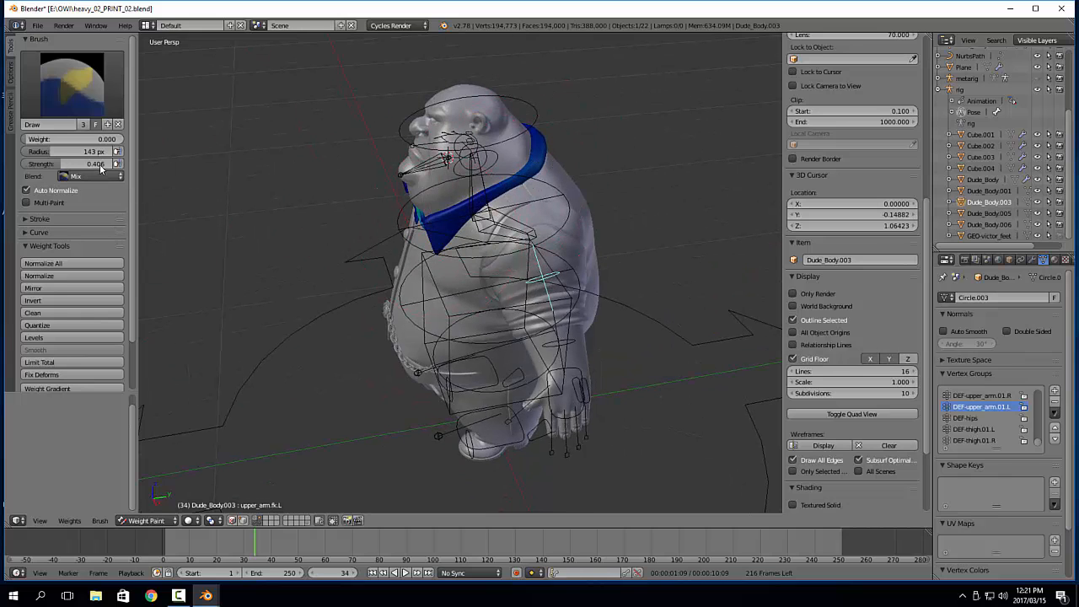
Raise the brush strength to 1.000 and erase the remaining DEF-upper_arm.01.L weight all around the collar
left_click_drag(106, 166, 177, 166)
left_click_drag(540, 159, 365, 264)
middle_click_drag(364, 262, 477, 234)
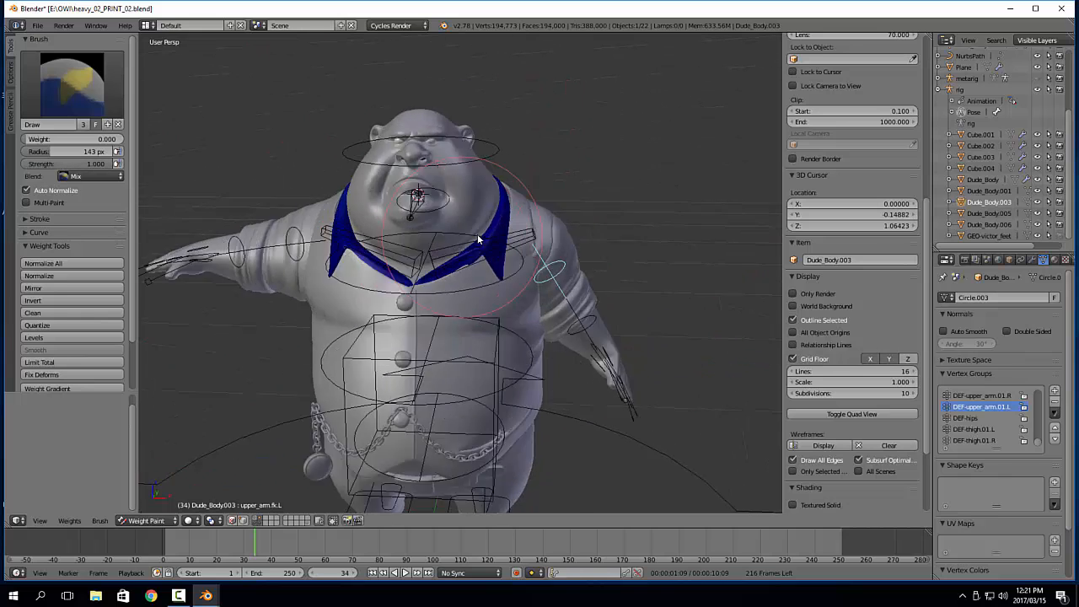
middle_click_drag(528, 198, 439, 265)
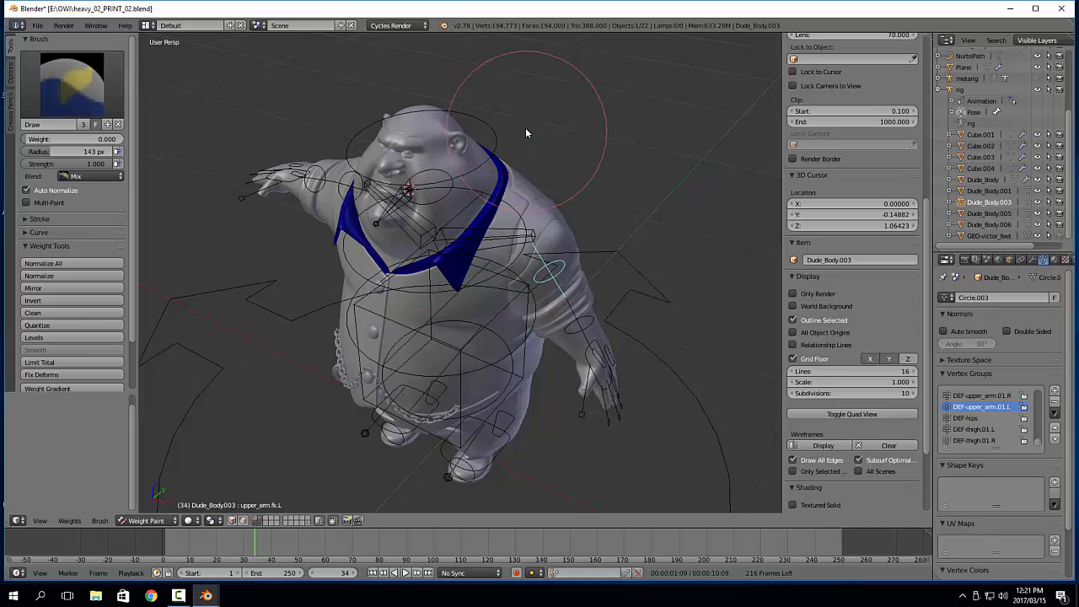
middle_click_drag(525, 131, 432, 267)
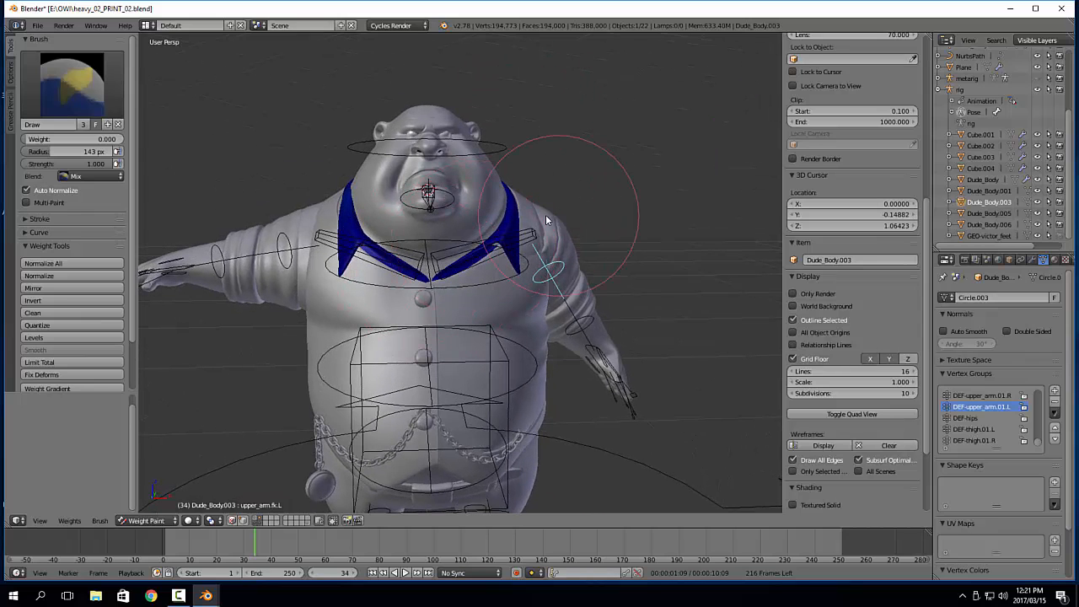
Leave Weight Paint mode and rotate upper_arm.fk.R about 28.2° around its local Z axis to lower the other arm
key("Tab")
left_click(390, 287)
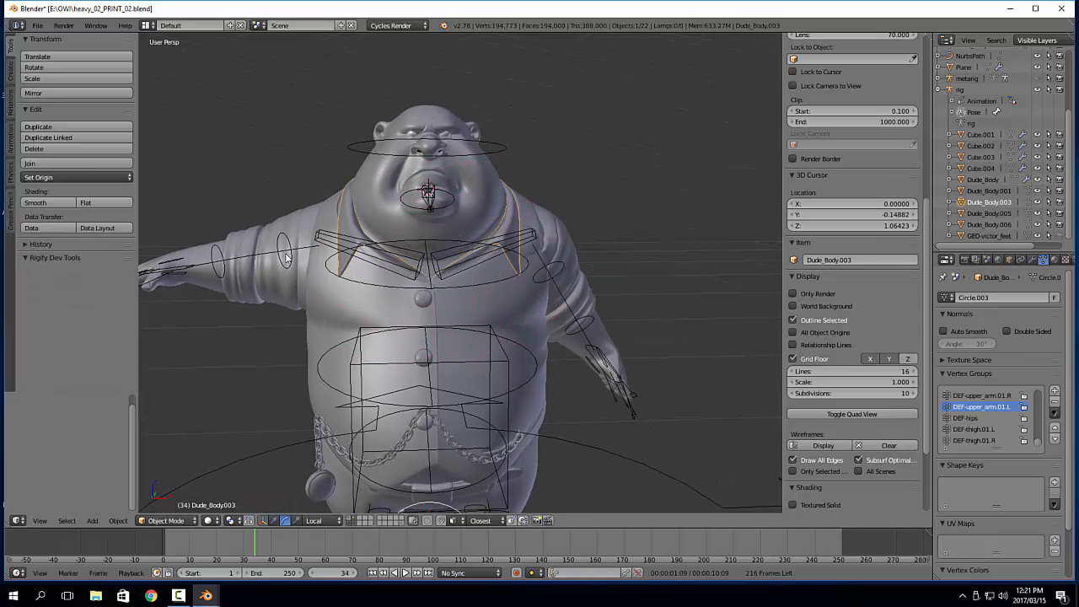
right_click(277, 253)
left_click_drag(345, 212, 345, 190)
Reopen the collar in Weight Paint mode, sample the DEF-upper_arm.01.R group to check its weights, and return to Object Mode
right_click(506, 222)
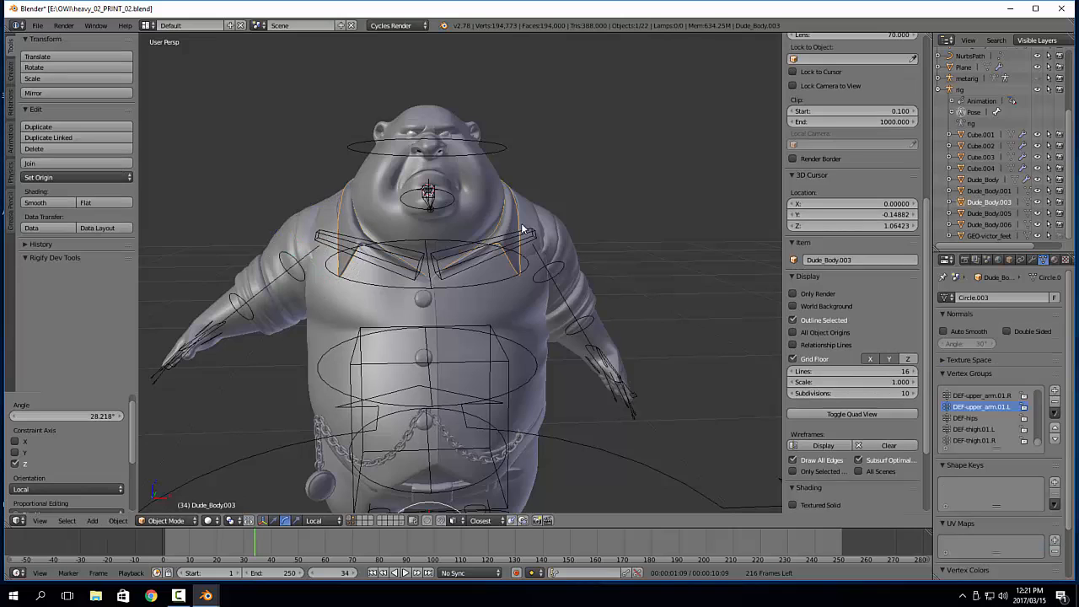
middle_click_drag(518, 233, 554, 246)
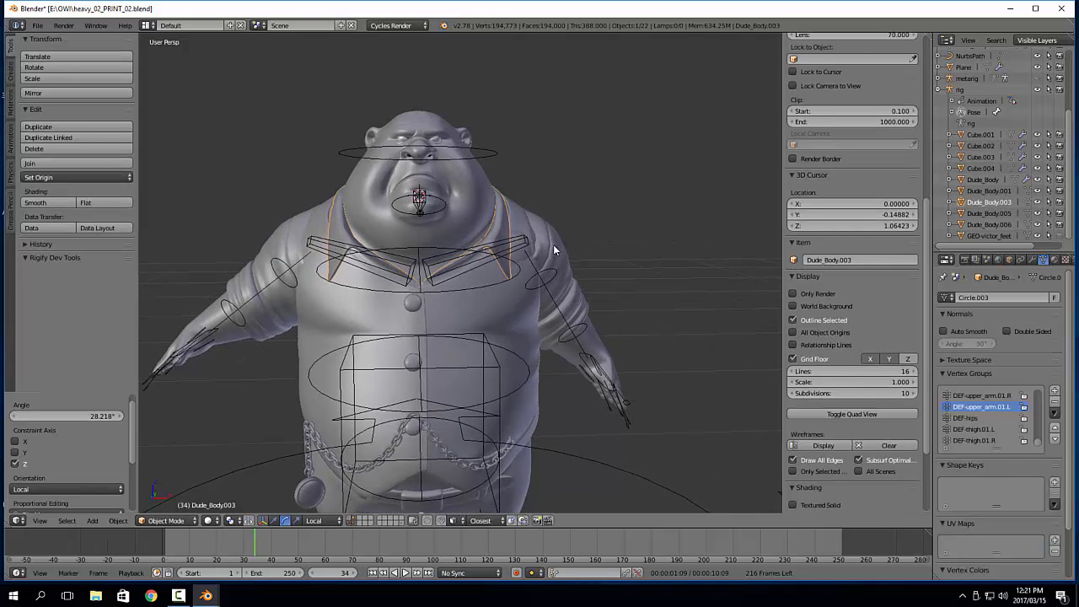
key("Tab")
left_click(544, 198)
left_click(502, 220, "shift")
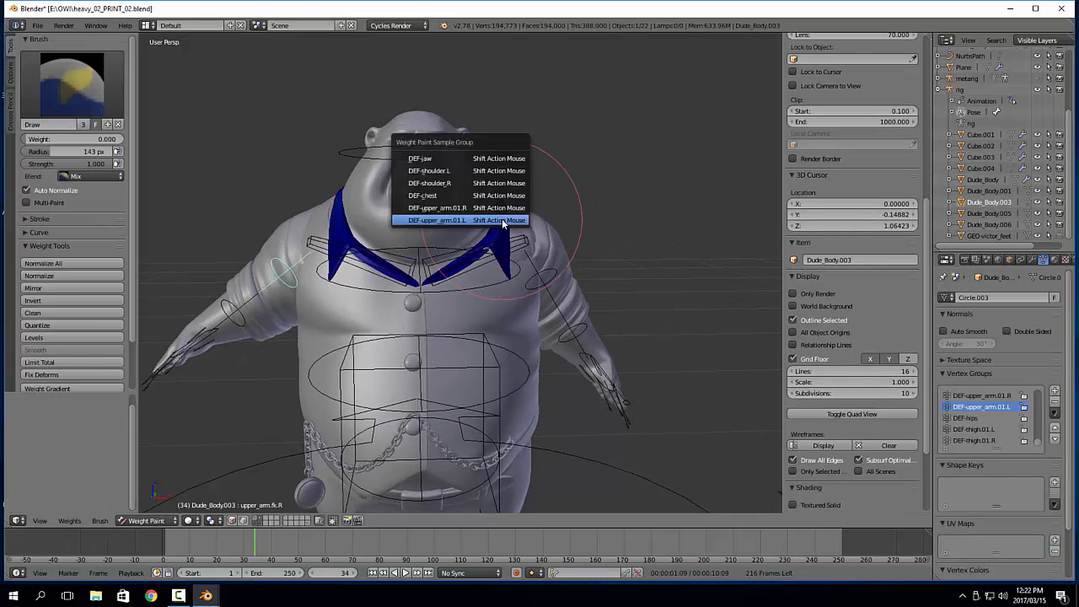
left_click(496, 210)
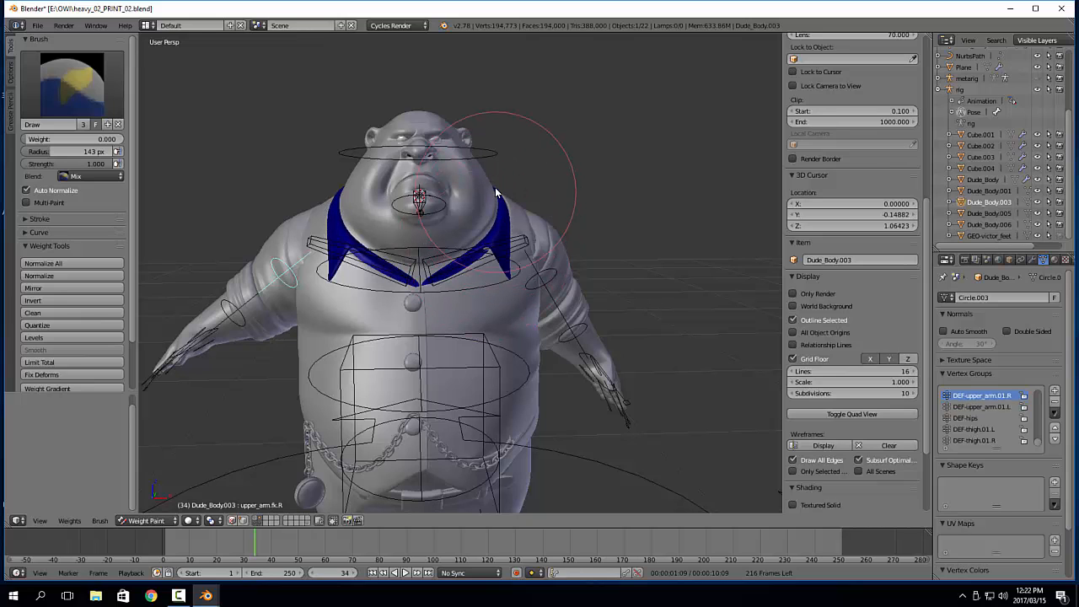
key("ctrl+Tab")
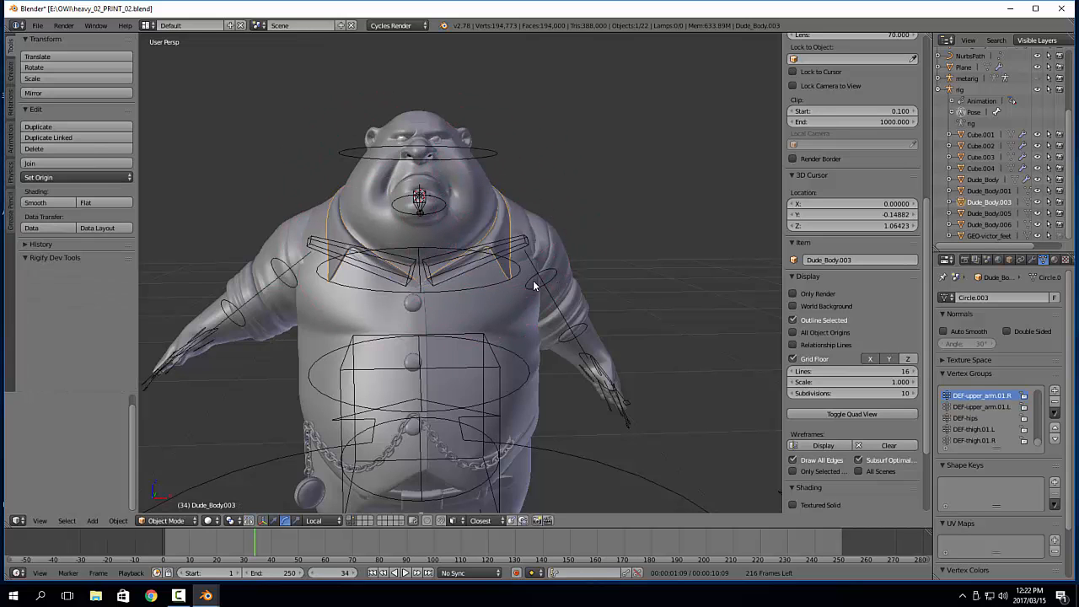
Select all bones of the rig, clear their location and rotation to restore the rest pose, and deselect everything
right_click(520, 240)
left_click_drag(415, 245, 558, 307)
middle_click_drag(559, 301, 566, 247)
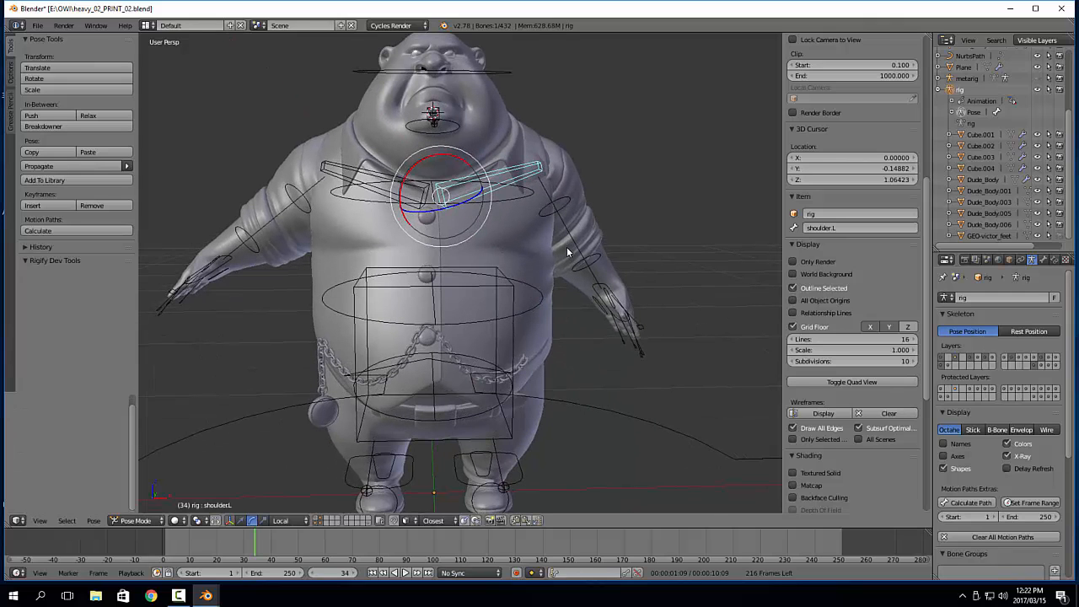
key("a")
key("a")
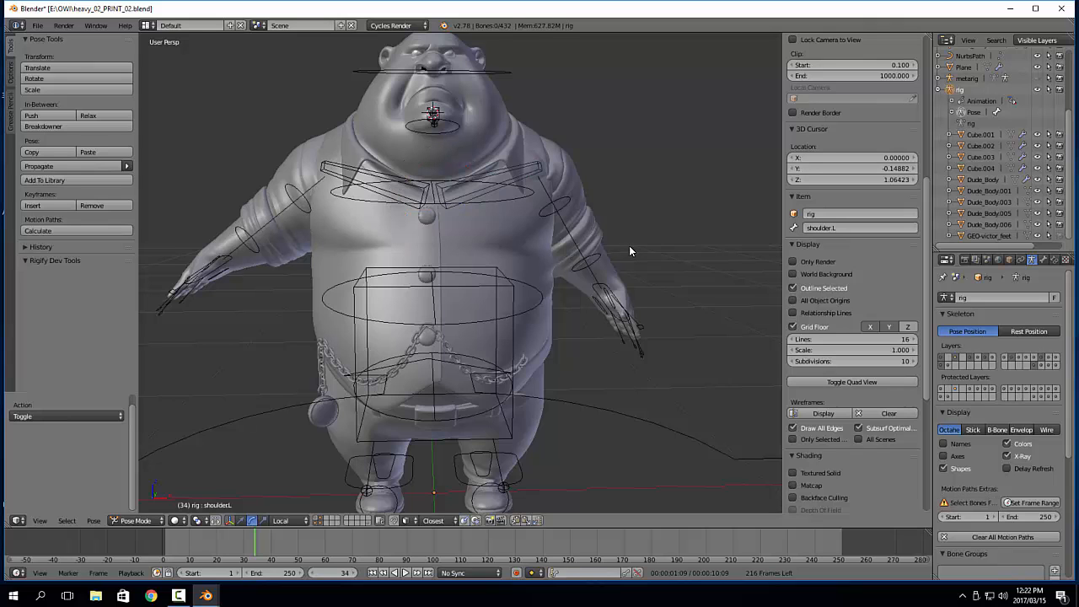
key("alt+g")
key("alt+r")
scroll(629, 245, "down", 3)
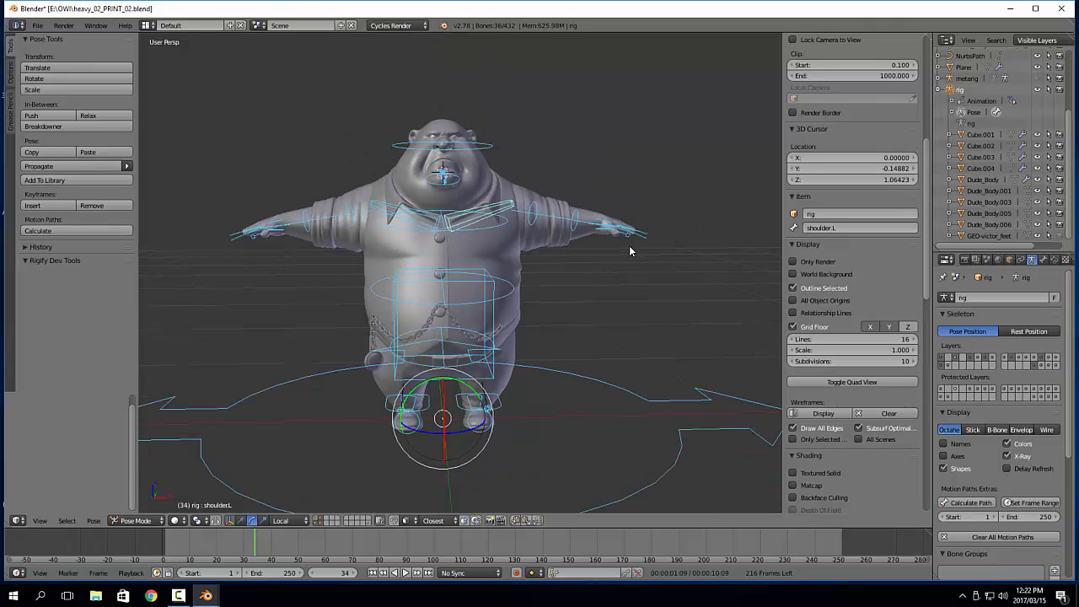
key("a")
Try rotating the spine bone to test the belly deformation, and clear its rotation
middle_click_drag(608, 272, 527, 271)
right_click(504, 267)
key("r")
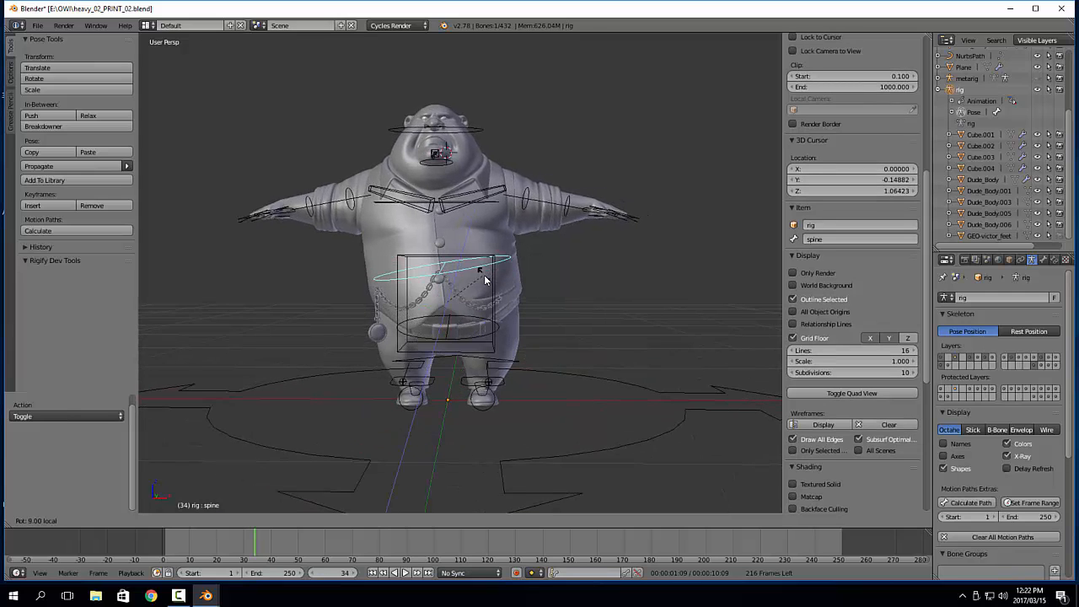
left_click(497, 285)
key("alt+r")
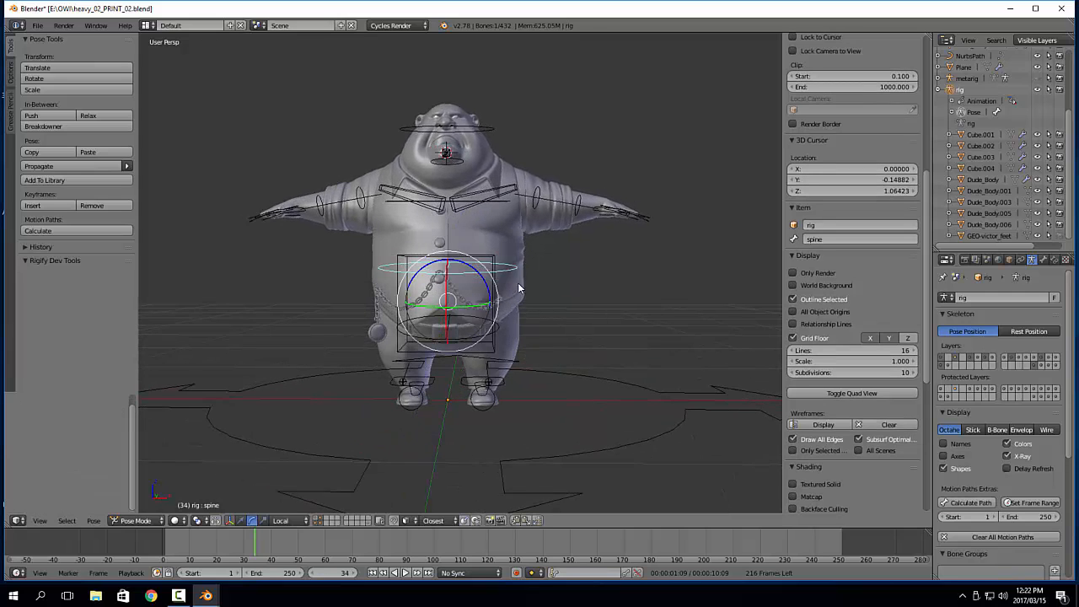
Try rotating the chest bone to test how the upper body and collar deform
middle_click_drag(499, 209, 495, 239, "shift")
right_click(506, 240)
key("r")
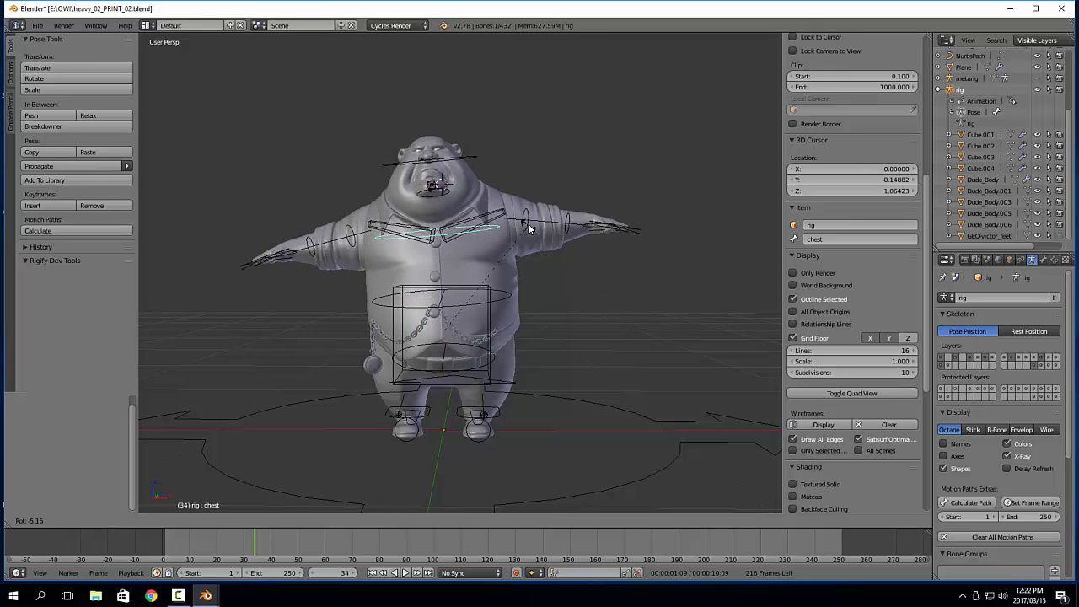
right_click(534, 221)
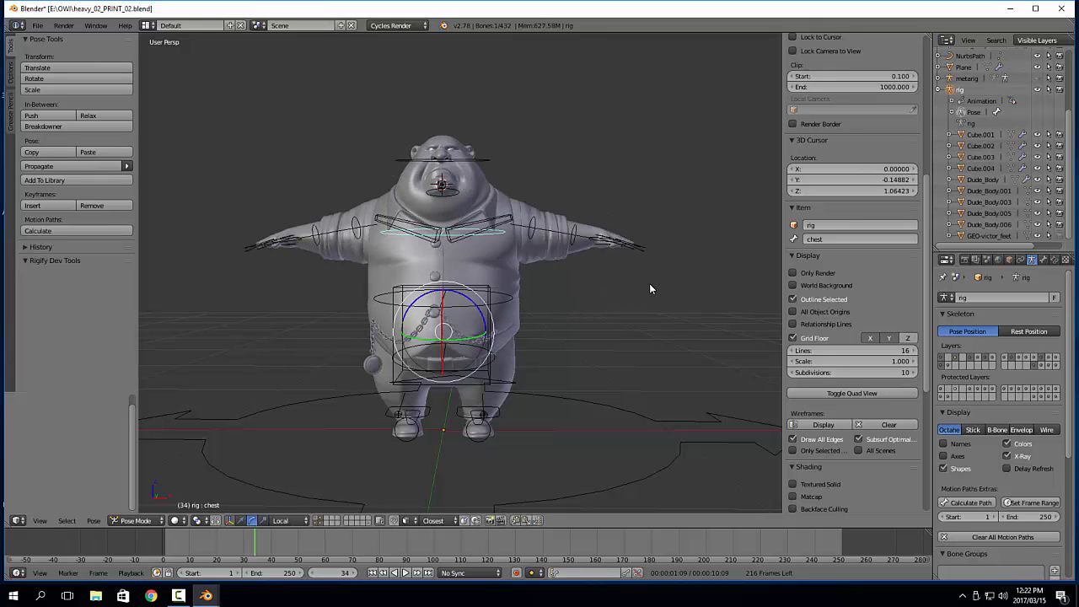
Try moving foot.ik.L forward and up to test the leg and trouser deformation
middle_click_drag(649, 285, 548, 404)
middle_click_drag(548, 404, 472, 293, "shift")
scroll(567, 315, "up", 3)
right_click(527, 388)
key("g")
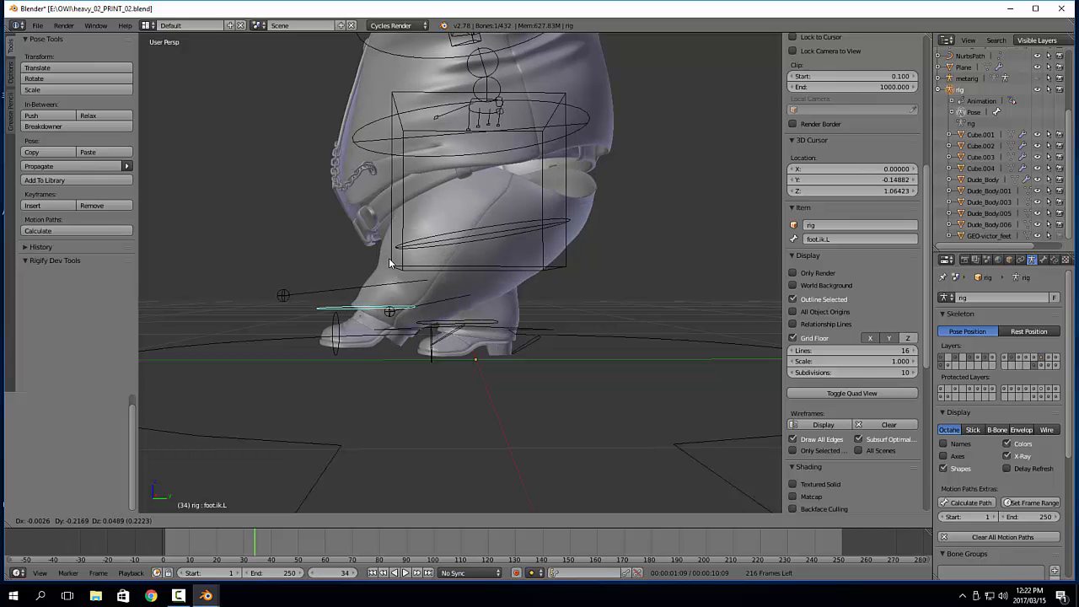
key("Escape")
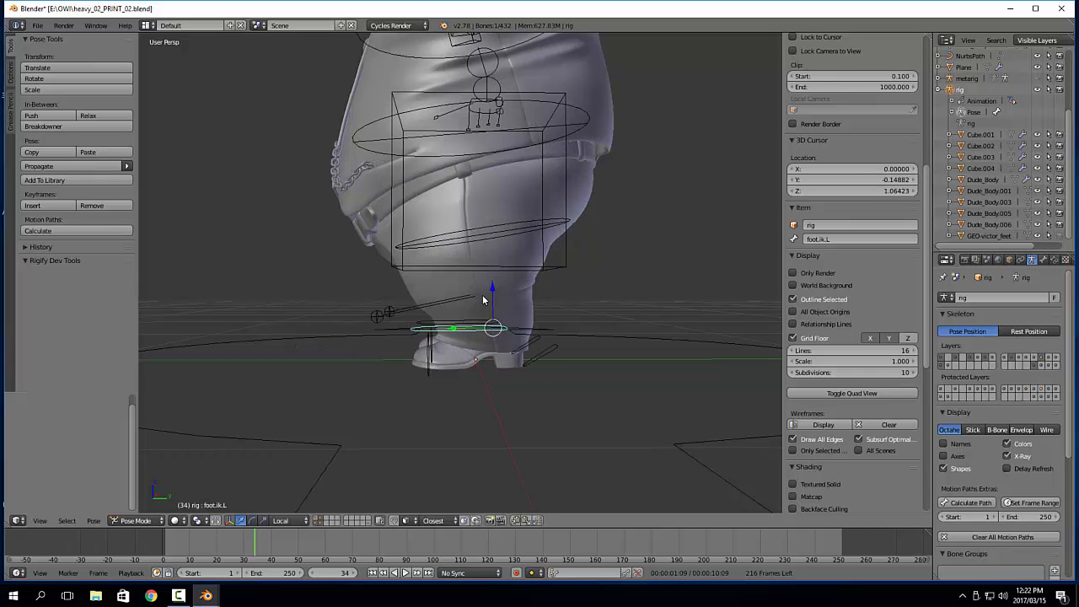
Rotate foot.ik.L outward about 11.6° around its local Z axis and deselect all bones
middle_click_drag(483, 299, 575, 362)
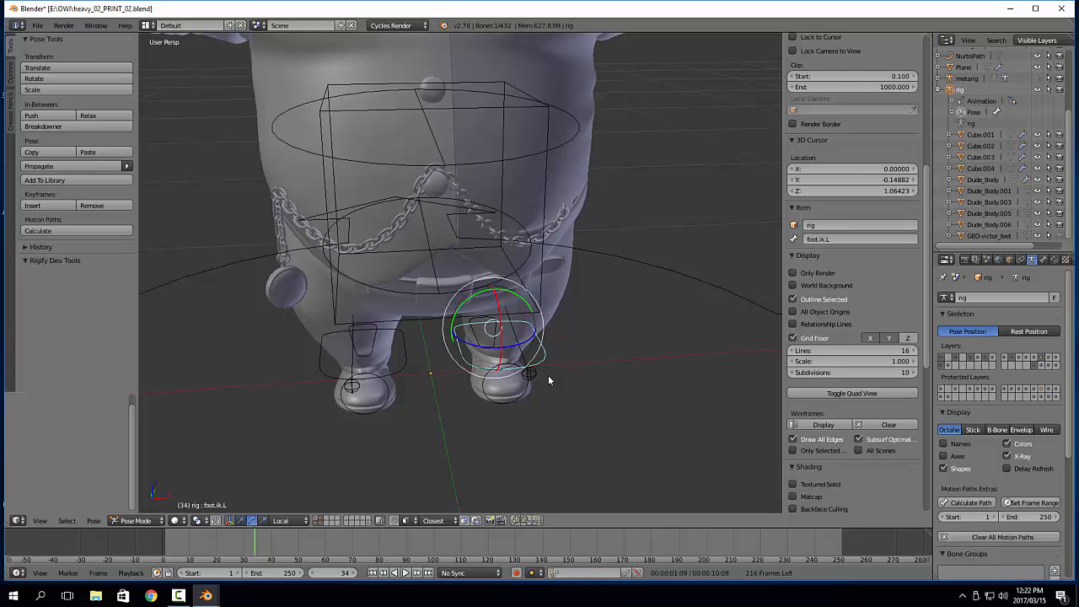
left_click_drag(523, 345, 550, 328)
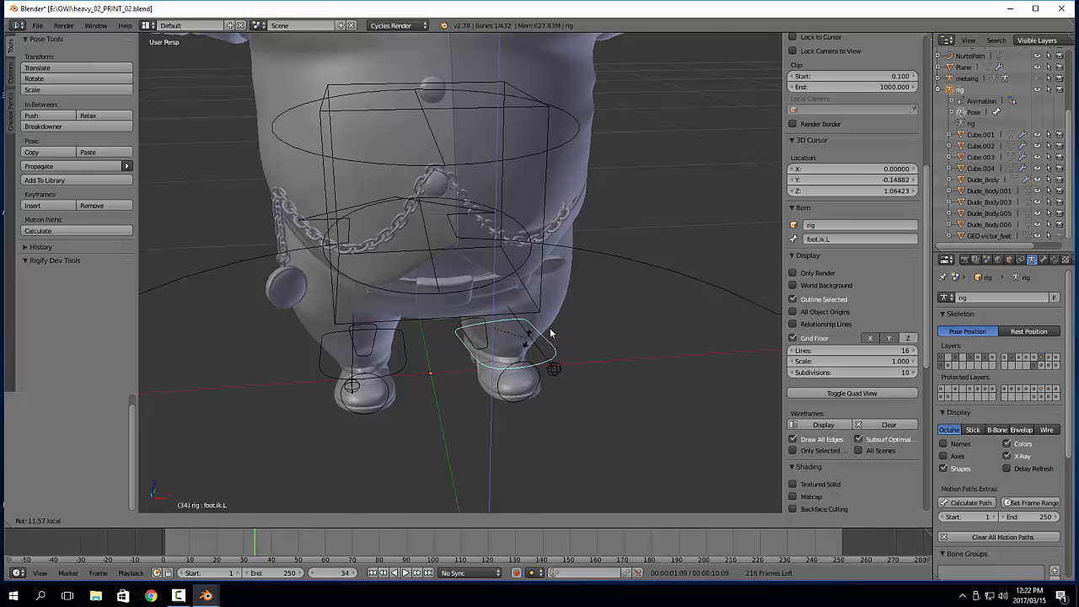
scroll(553, 327, "down", 5)
middle_click_drag(550, 231, 547, 226)
key("a")
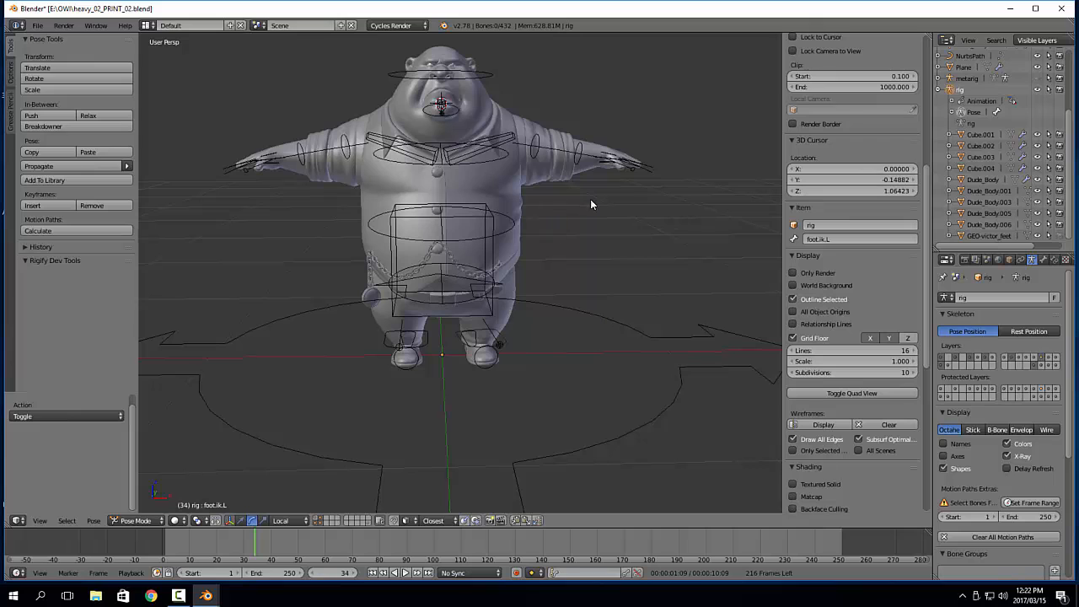
Rotate the opposite foot's IK bone outward about -7.5° around its local Z axis
scroll(504, 347, "up", 5)
right_click(532, 369)
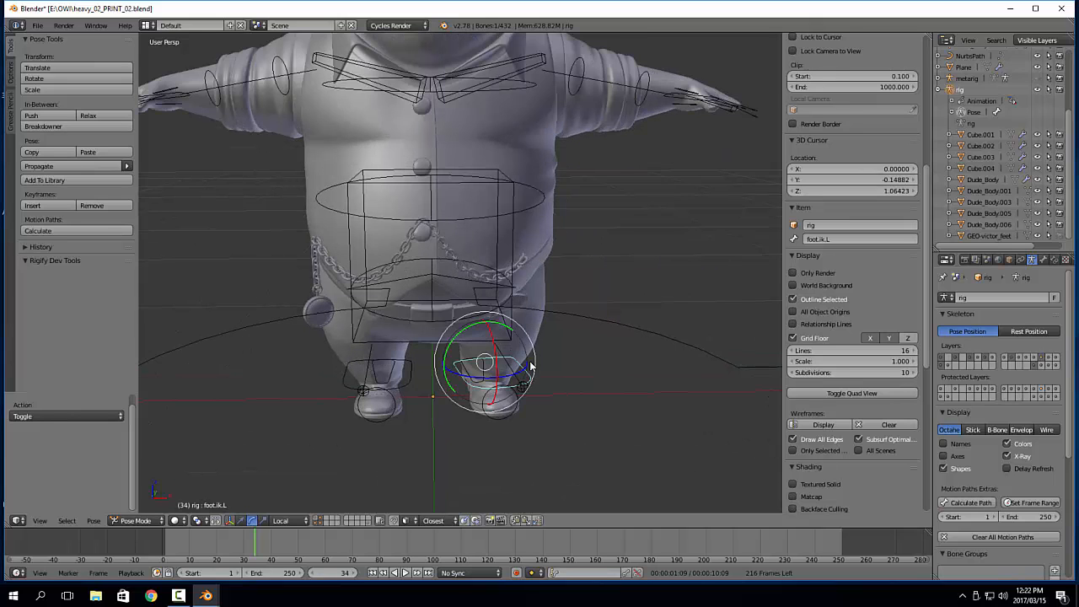
scroll(531, 364, "up", 1)
left_click_drag(447, 353, 452, 331)
right_click(410, 361)
key("e")
middle_click_drag(452, 331, 464, 346)
Rotate the hips bone about -2.9° around its local Z axis and deselect all bones
right_click(485, 365)
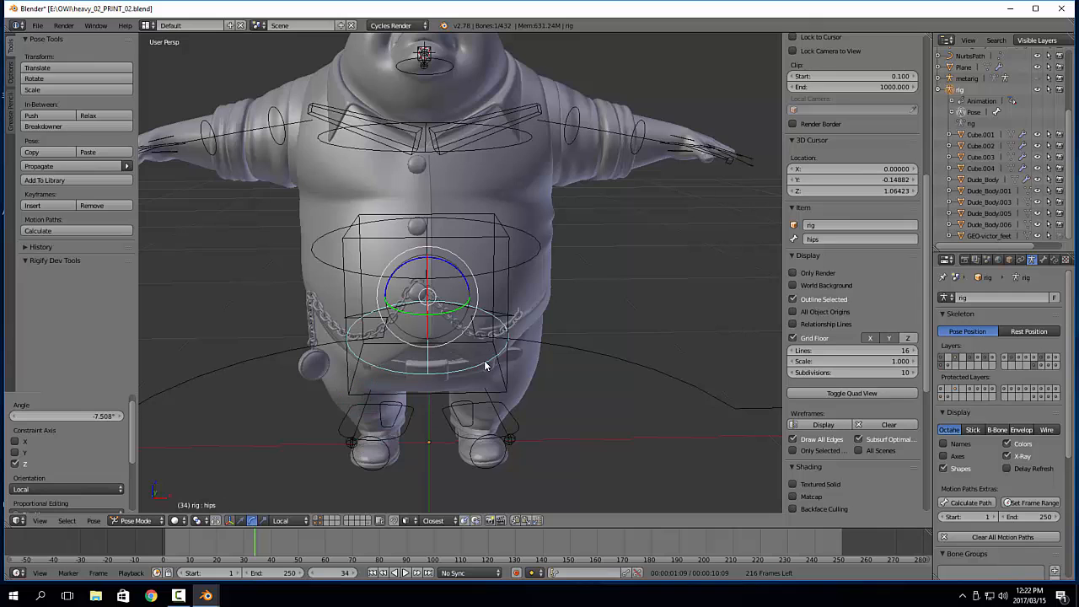
left_click_drag(456, 268, 457, 269)
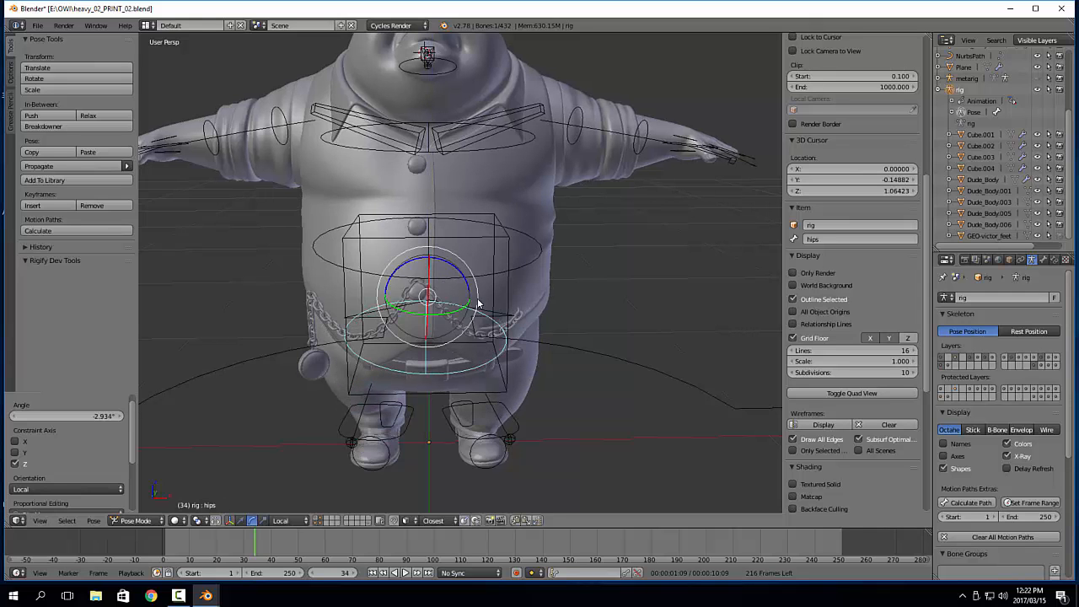
middle_click_drag(485, 328, 513, 336)
key("a")
Rotate the torso bone about 0.77° around its local Y axis and select the chest bone
right_click(498, 352)
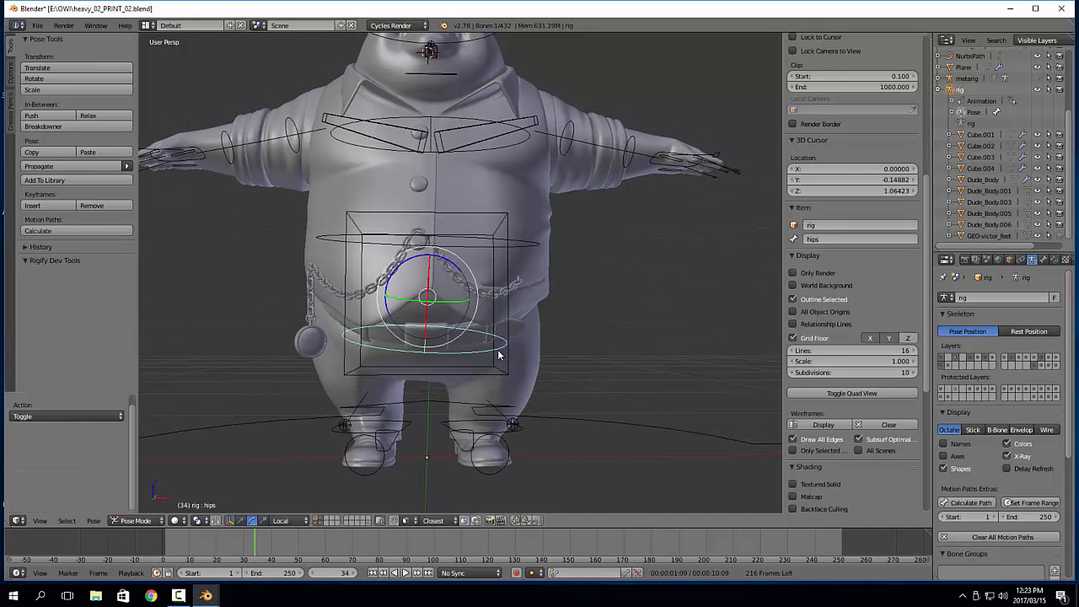
right_click(508, 338)
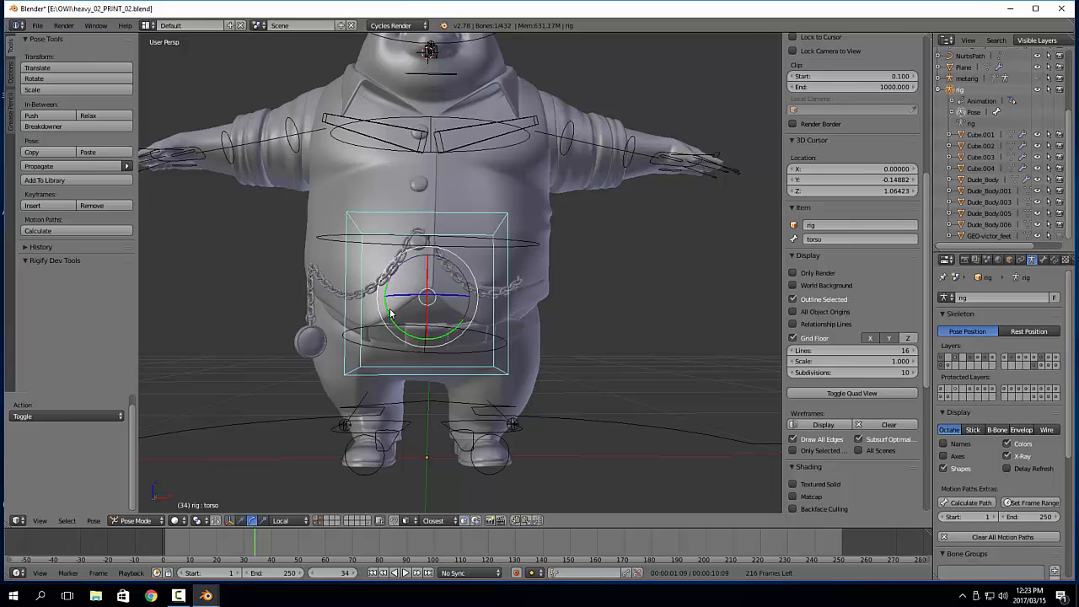
left_click_drag(390, 312, 391, 312)
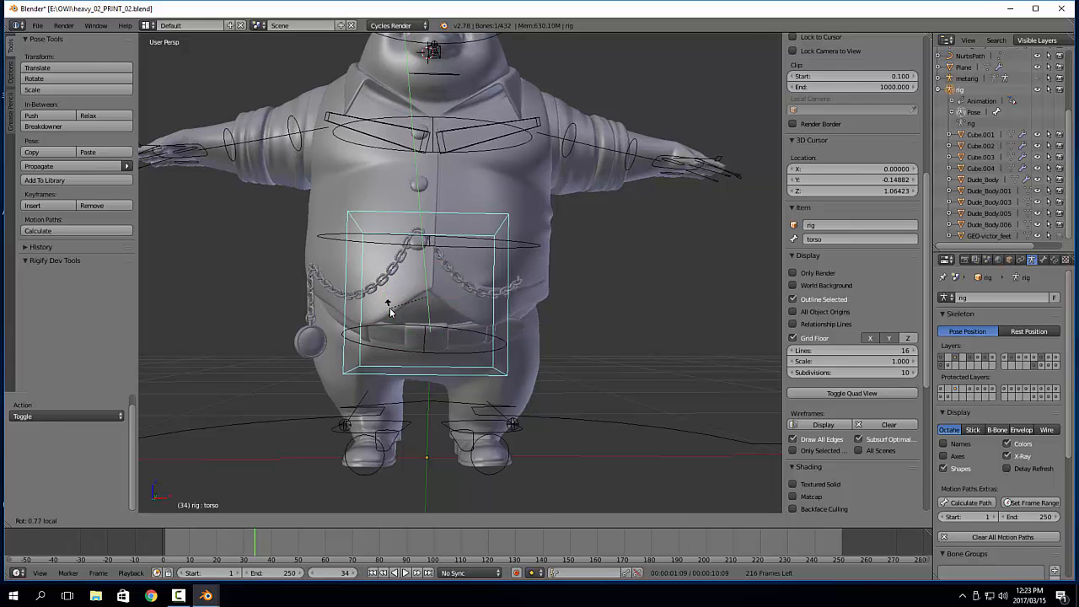
left_click(422, 297)
right_click(511, 167)
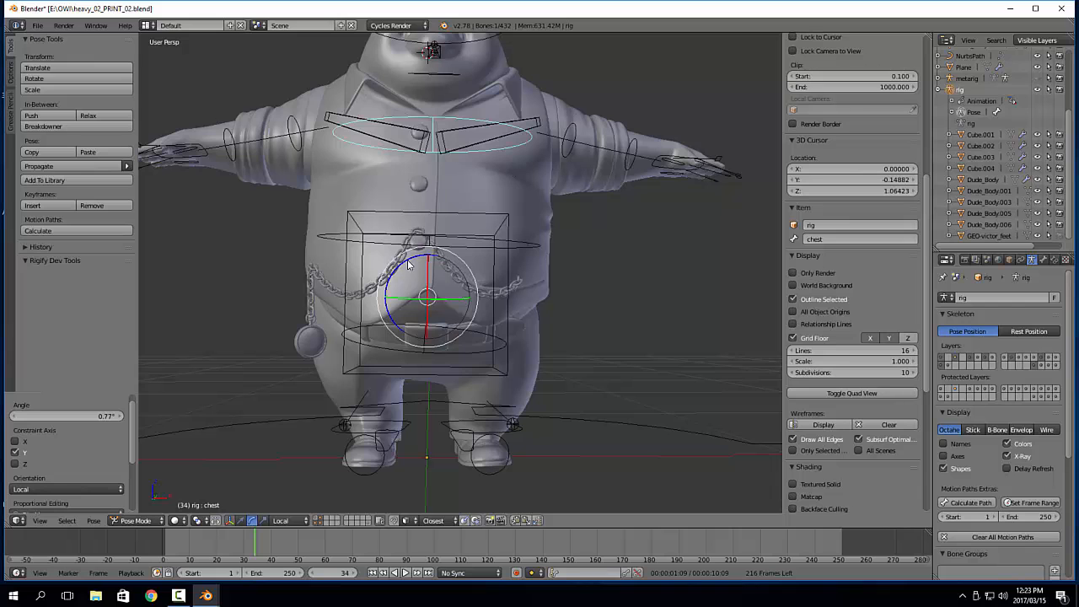
Rotate the chest bone about 8.8° around its local Z axis and the head bone about 3.7° around its local Y axis
left_click_drag(398, 260, 394, 265)
scroll(468, 174, "down", 3)
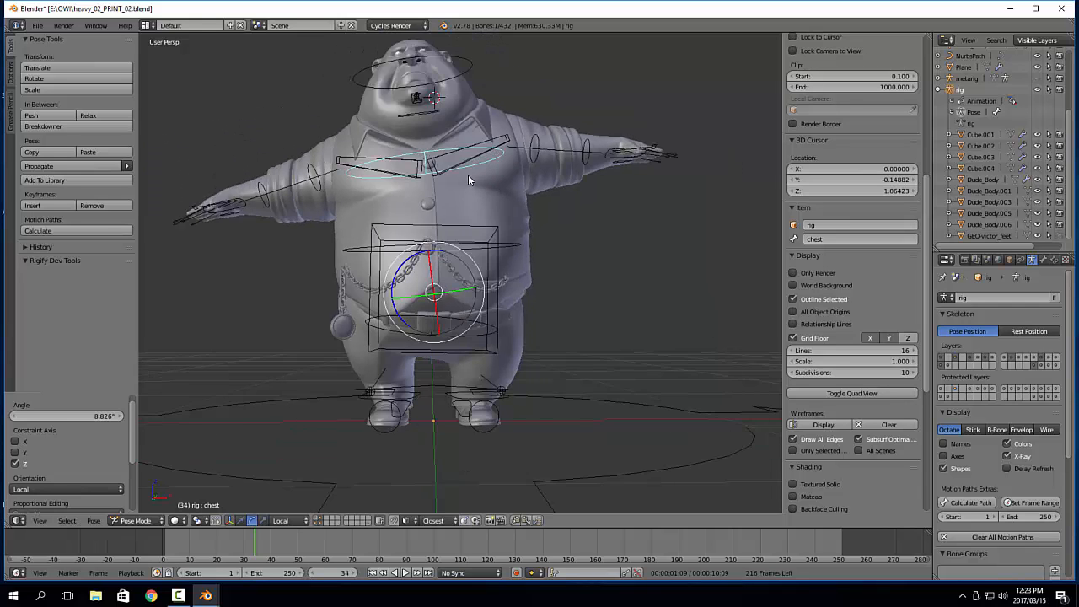
right_click(437, 142)
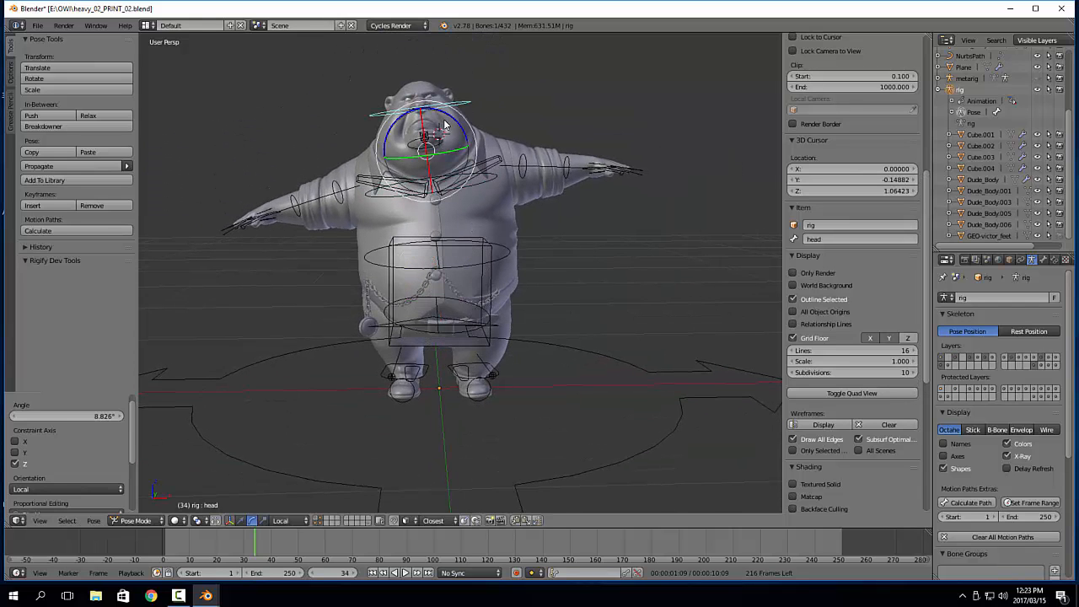
left_click_drag(458, 121, 462, 149)
Lower upper_arm.fk.R by rotating it about 32.5° around its local Z axis, and deselect all bones
right_click(334, 197)
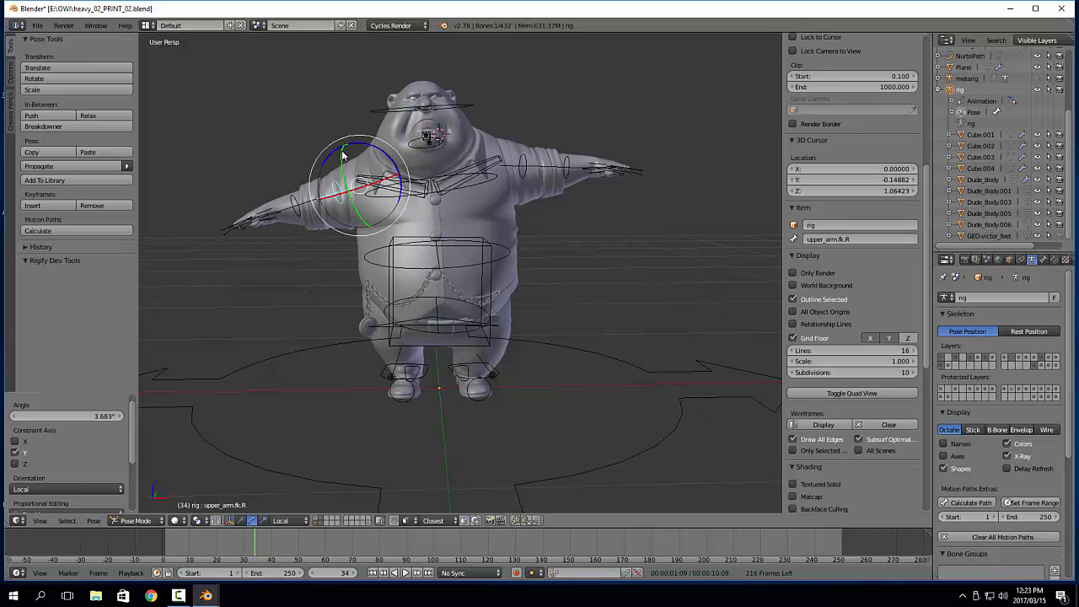
left_click_drag(356, 145, 347, 142)
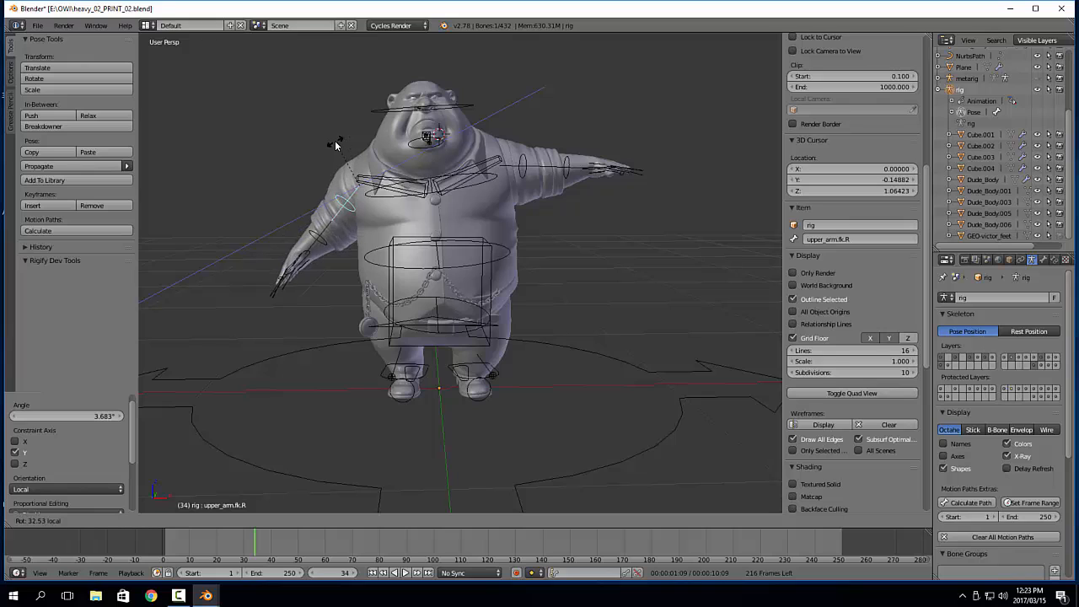
left_click(341, 152)
key("a")
Rotate both shoulder bones and swing upper_arm.fk.L down beside the body, with no bones left selected
right_click(363, 176)
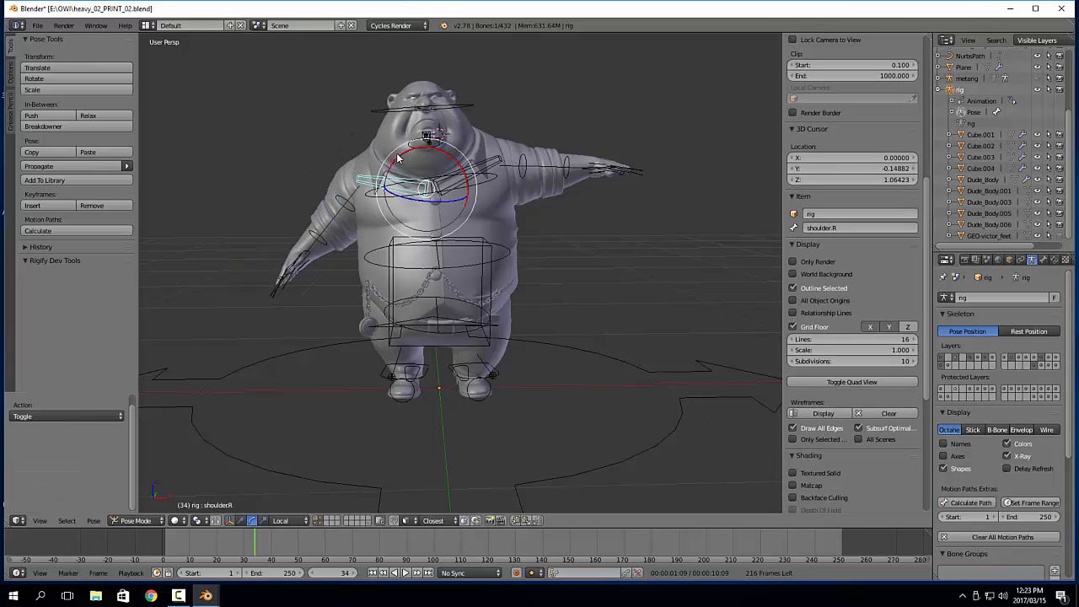
left_click_drag(397, 155, 460, 150)
right_click(477, 167)
right_click(521, 172)
right_click(488, 170)
key("a")
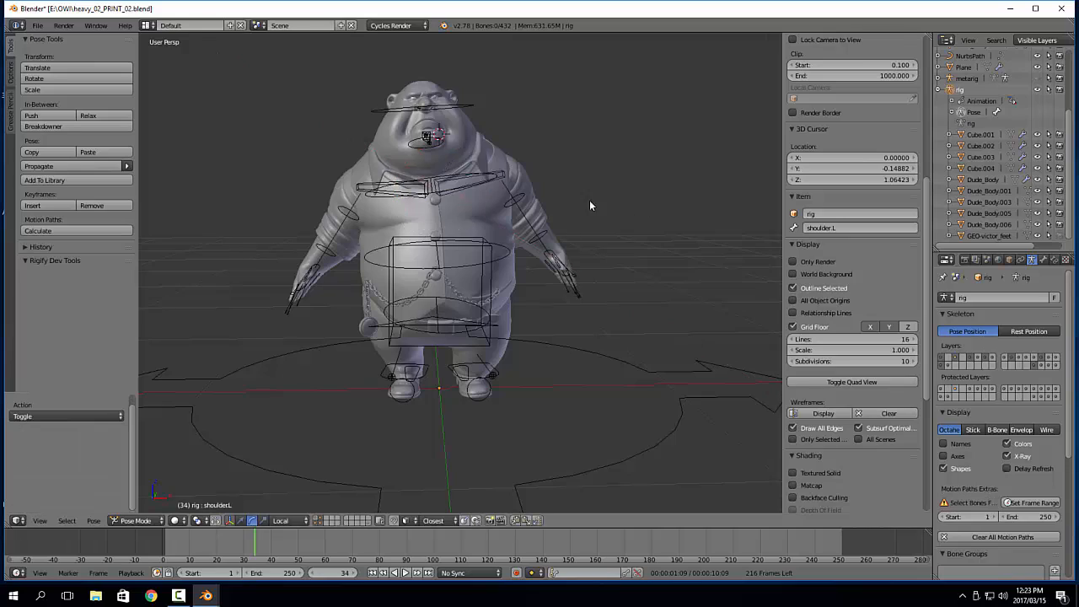
mouse_move(589, 200)
middle_mouse_down()
mouse_move(329, 196)
mouse_move(593, 208)
middle_mouse_up()
scroll(381, 205, "up", 5)
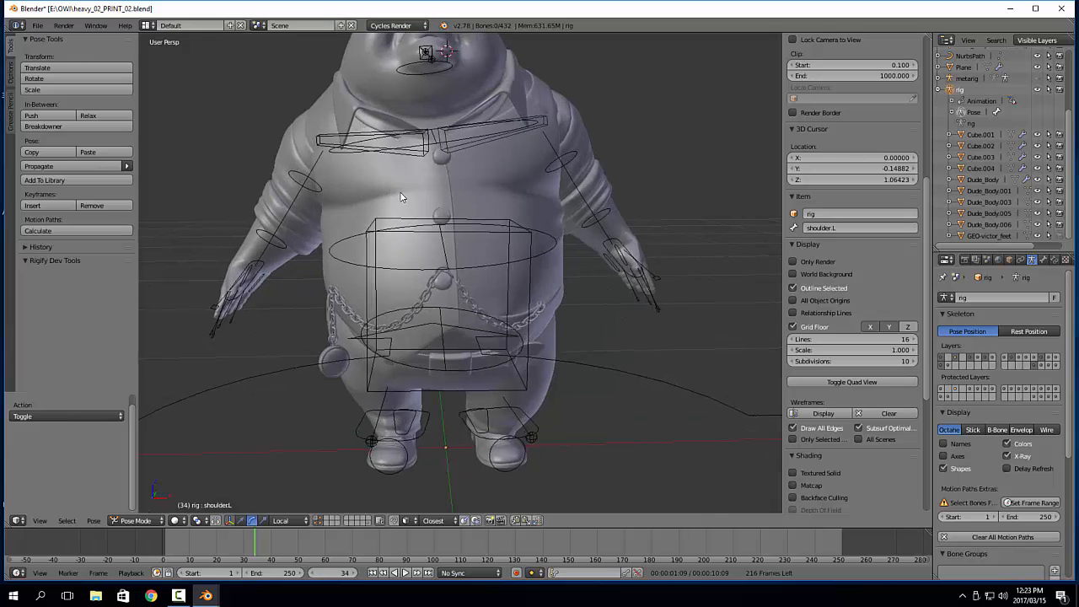
Rotate shoulder.R about -3.8° around its local X axis
right_click(392, 153)
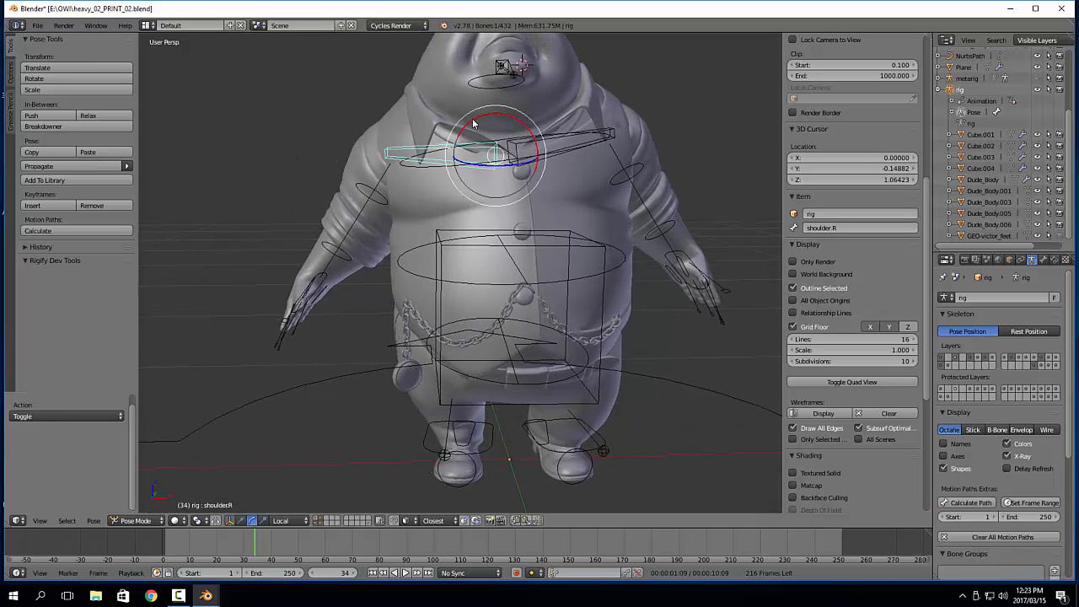
key("r")
key("x")
key("x")
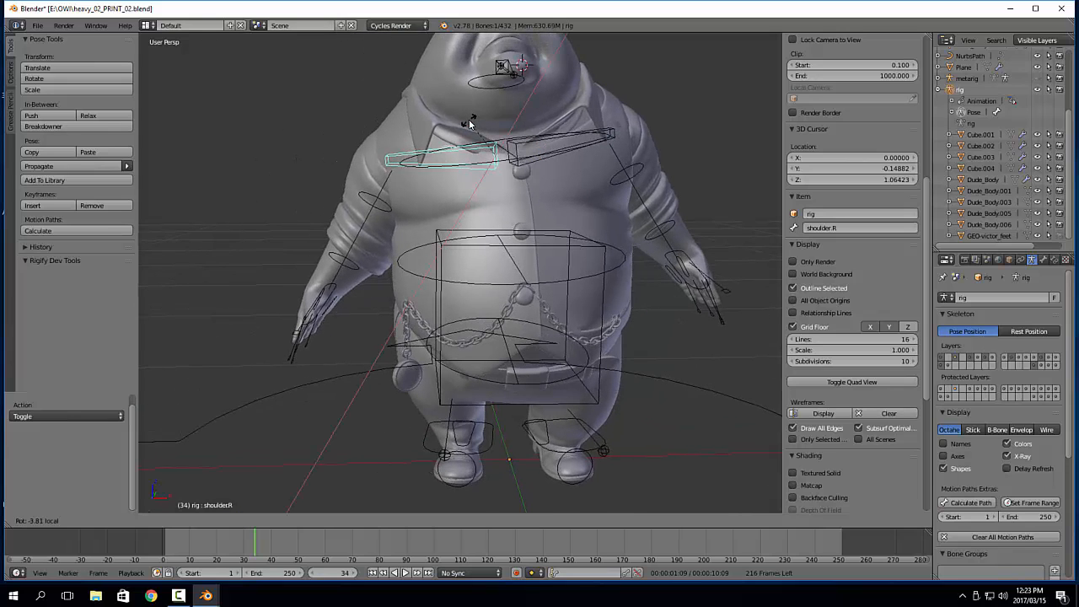
left_click(469, 124)
middle_click_drag(770, 305, 621, 266, "shift")
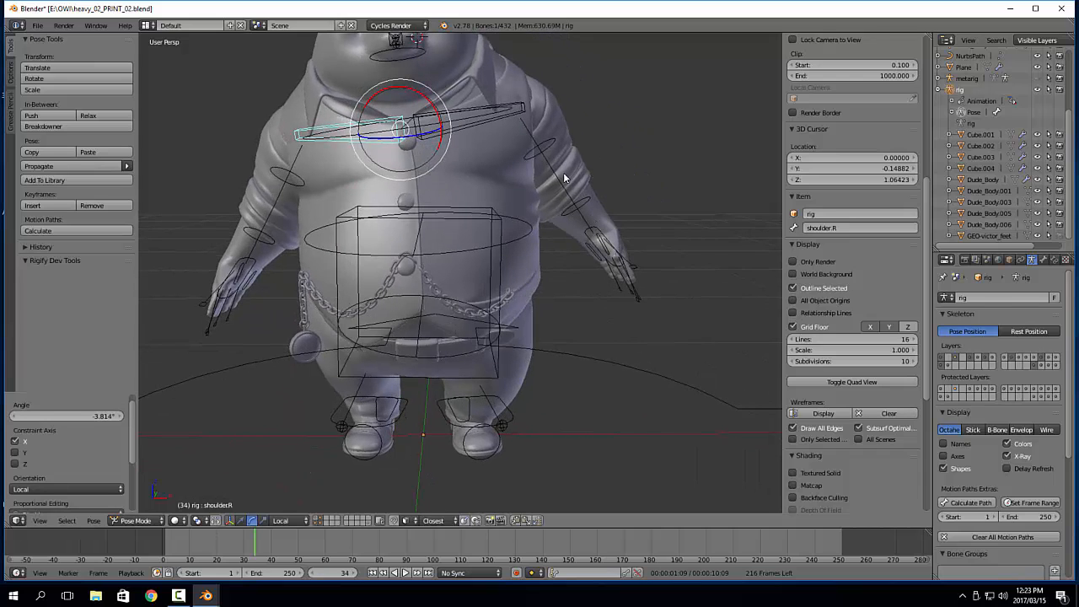
Twist upper_arm.fk.L about 22.1° around its local Y axis
key("ctrl+Tab")
right_click(546, 149)
right_click(549, 149)
key("r")
key("y")
key("y")
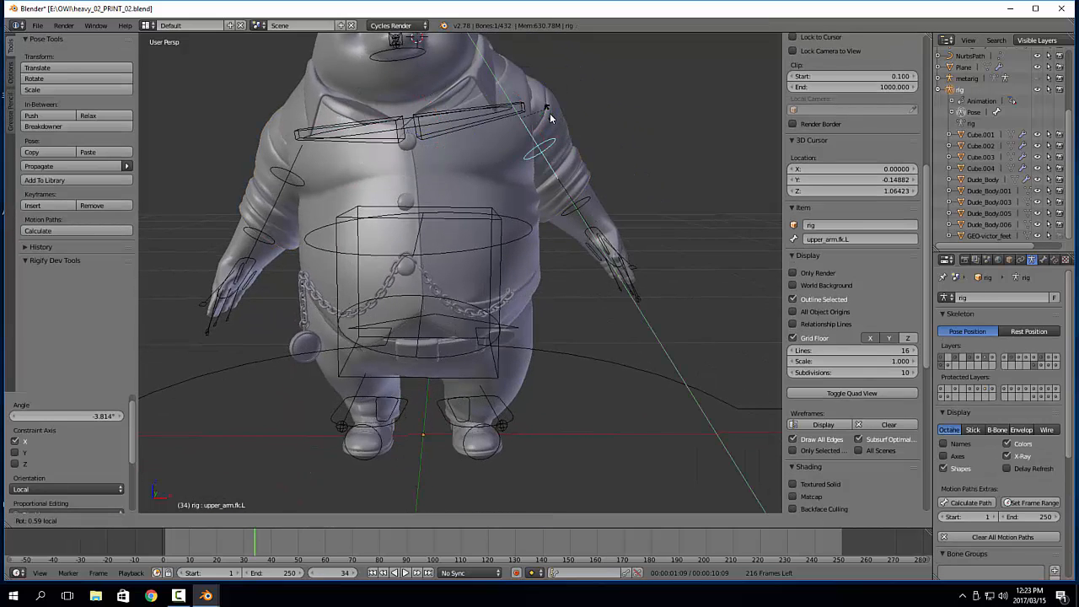
left_click(552, 118)
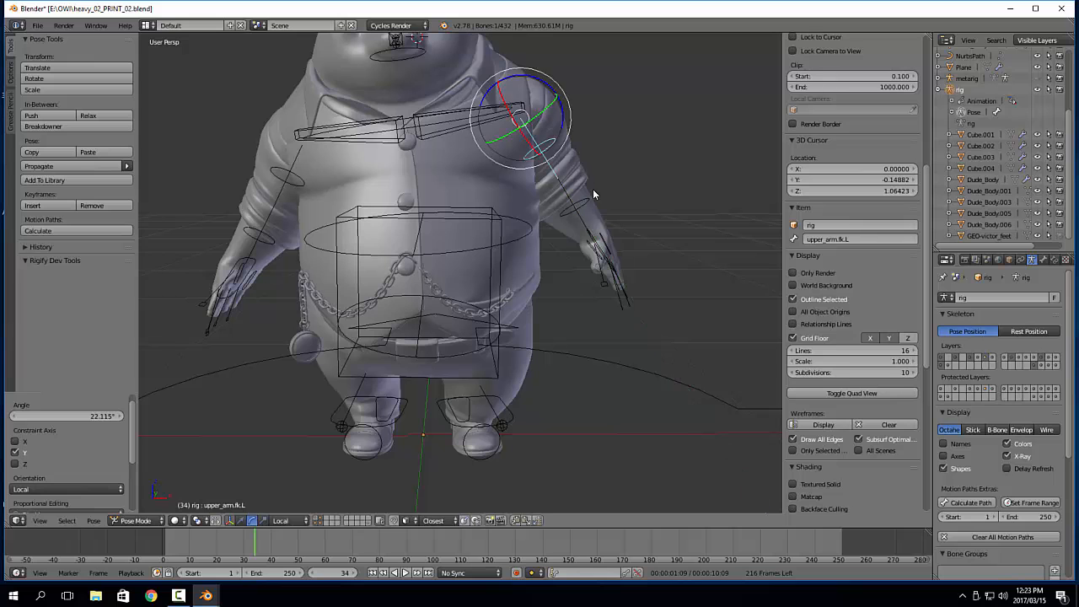
Bend forearm.fk.L about 5.7° around its local X axis
right_click(584, 213)
key("r")
key("x")
key("x")
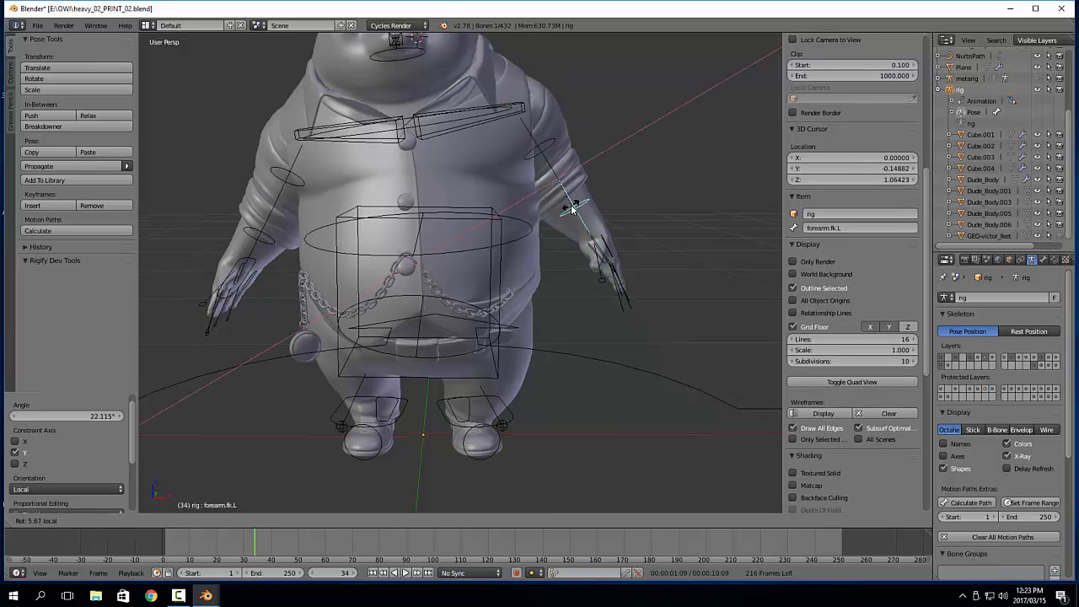
left_click(575, 219)
middle_click_drag(763, 362, 626, 337)
scroll(675, 377, "up", 2)
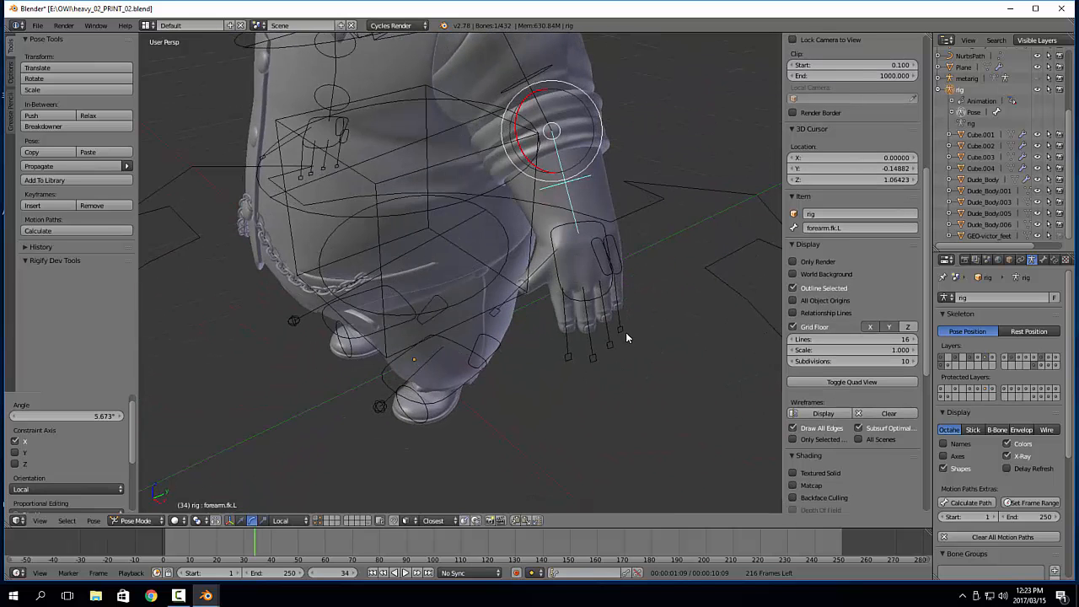
Scale down the left hand's four finger bones and thumb bone together, and rotate them about 5.5° around their local X axis
right_click(625, 333)
right_click(563, 358)
middle_click_drag(529, 305, 541, 330)
right_click(503, 315, "shift")
key("s")
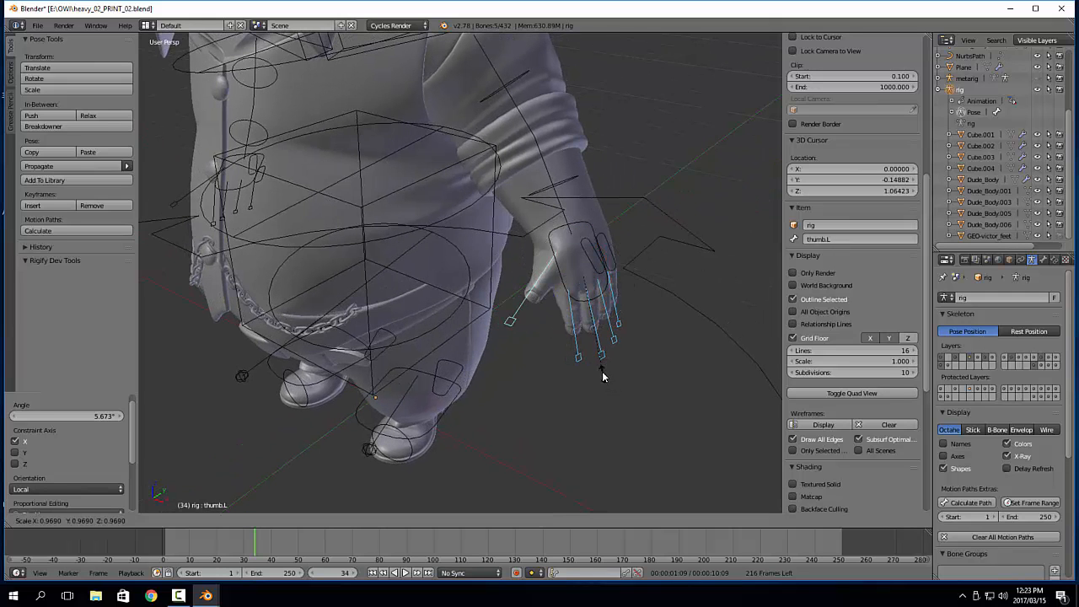
left_click(603, 376)
middle_click_drag(602, 376, 645, 320)
key("e")
left_click_drag(624, 280, 623, 282)
middle_click_drag(623, 283, 608, 335)
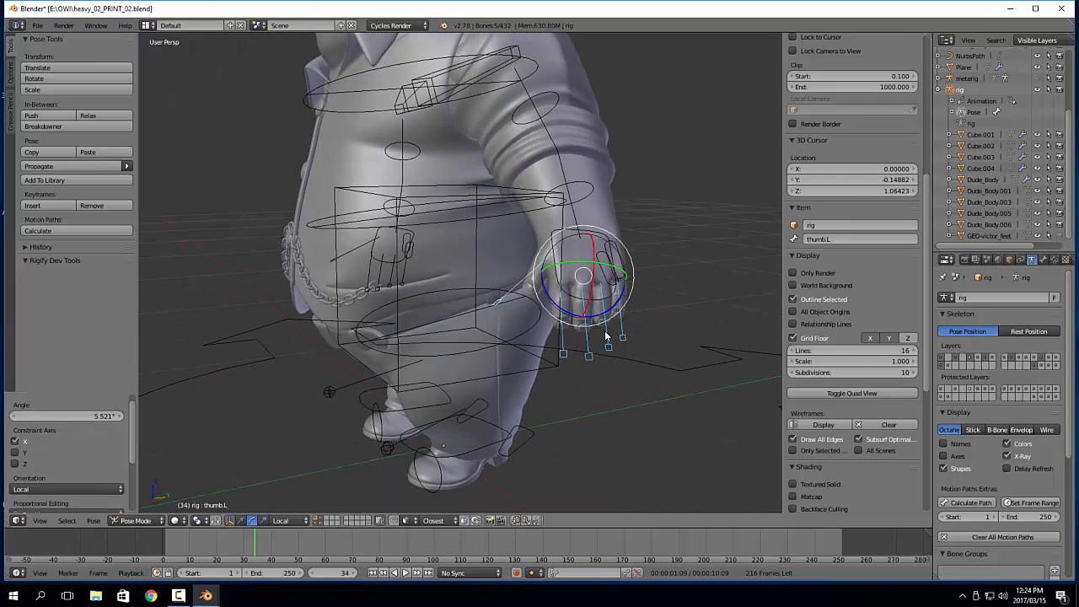
Rotate palm.L about 7.4° around its local X axis and deselect all bones
key("a")
right_click(622, 274)
middle_click_drag(623, 274, 546, 261)
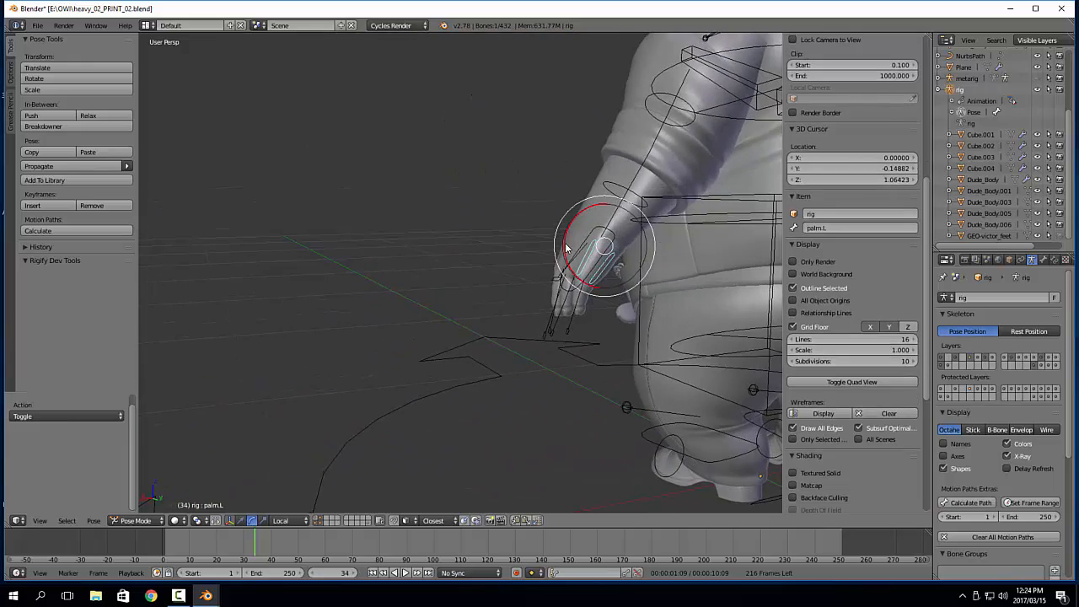
left_click_drag(567, 249, 570, 251)
middle_click_drag(570, 251, 662, 285)
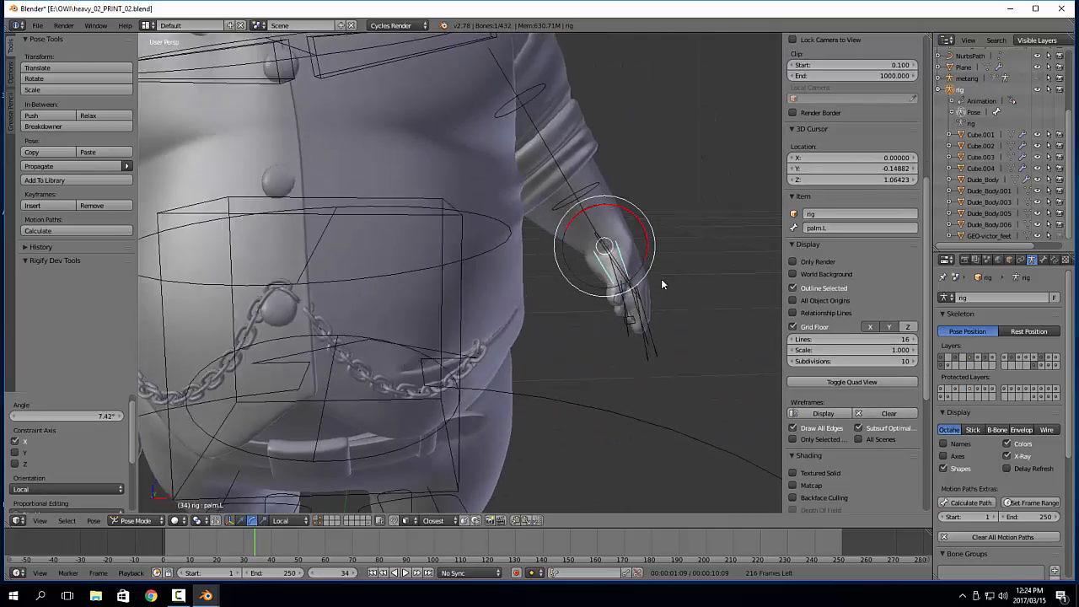
scroll(661, 278, "down", 6)
key("a")
scroll(566, 254, "up", 4)
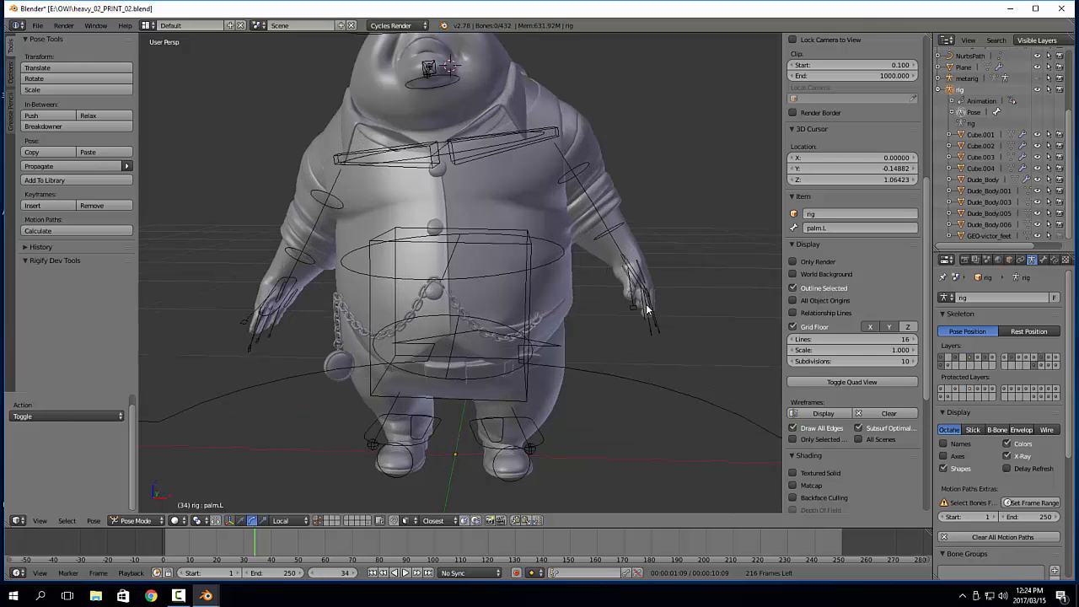
Copy the pose of the left forearm, hand and finger bones and paste it flipped on the X axis onto the right side
key("ctrl+Tab")
right_click(603, 264)
right_click(628, 269)
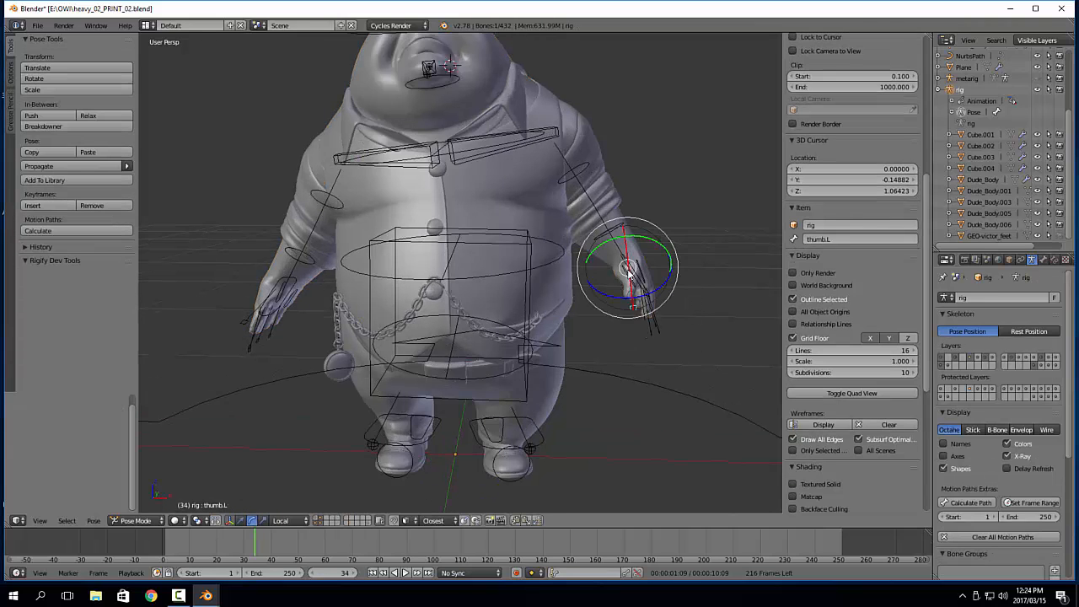
middle_click_drag(685, 331, 662, 346)
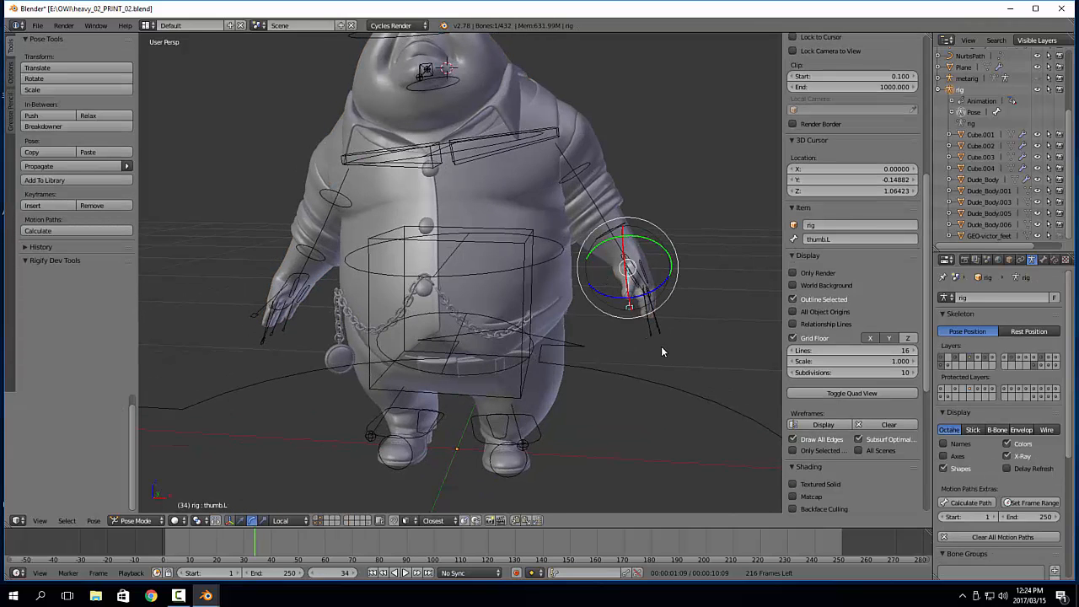
key("b")
left_click_drag(663, 345, 609, 261)
key("ctrl+c")
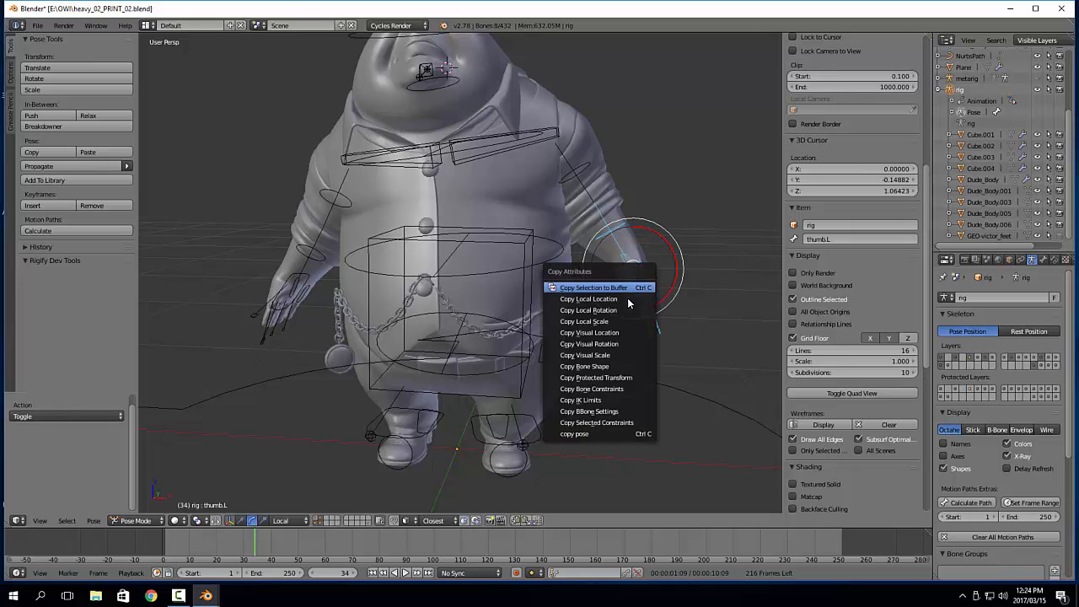
left_click(600, 428)
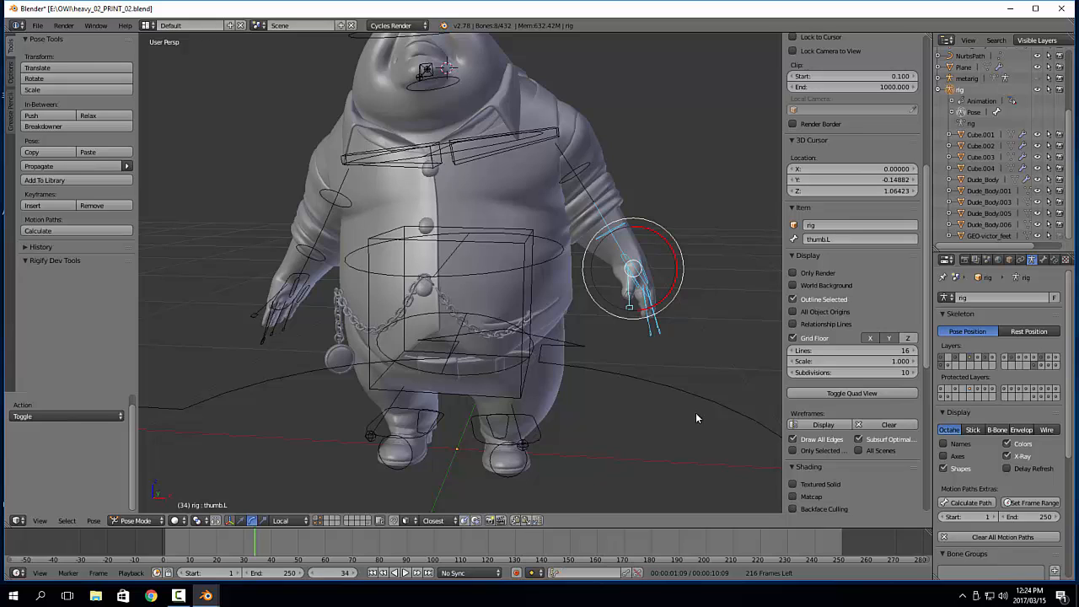
key("ctrl+shift+v")
scroll(375, 346, "up", 1)
Twist upper_arm.fk.R about -33° around its local Y axis and rotate it about -2.46° around its local Z axis
right_click(317, 207)
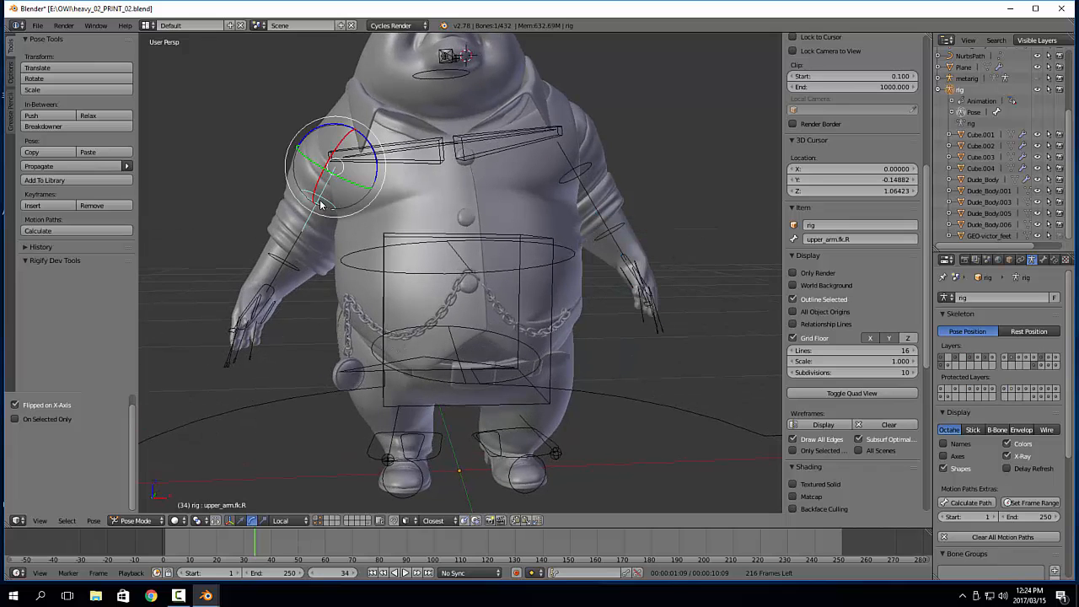
key("r")
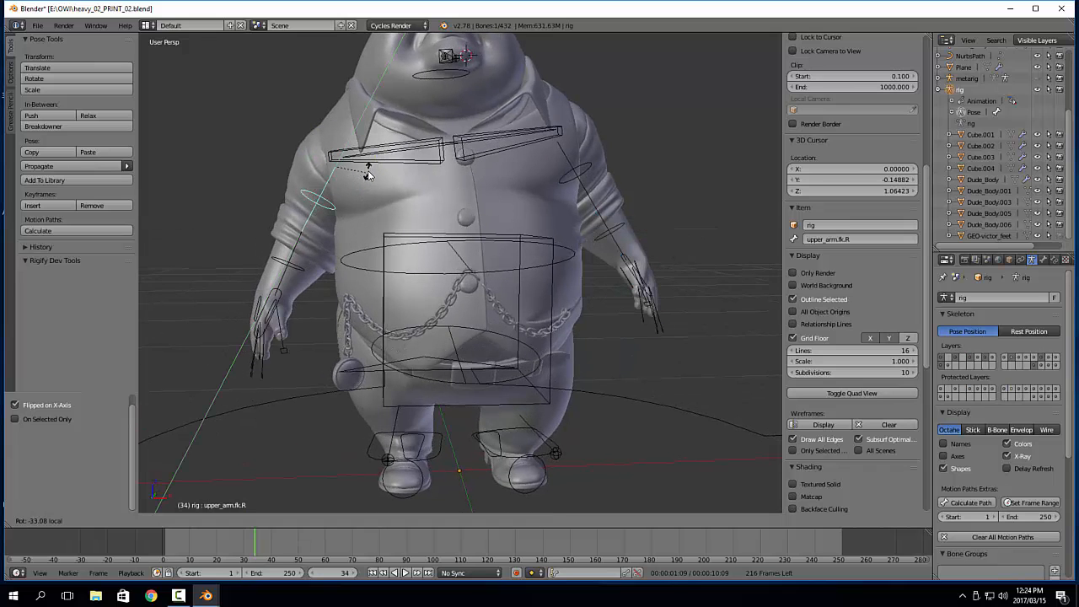
left_click(364, 178)
middle_click_drag(358, 240, 316, 127)
left_click_drag(313, 134, 323, 145)
Examine the posed character's body, arms and hands from several angles and distances
middle_click_drag(474, 289, 320, 323)
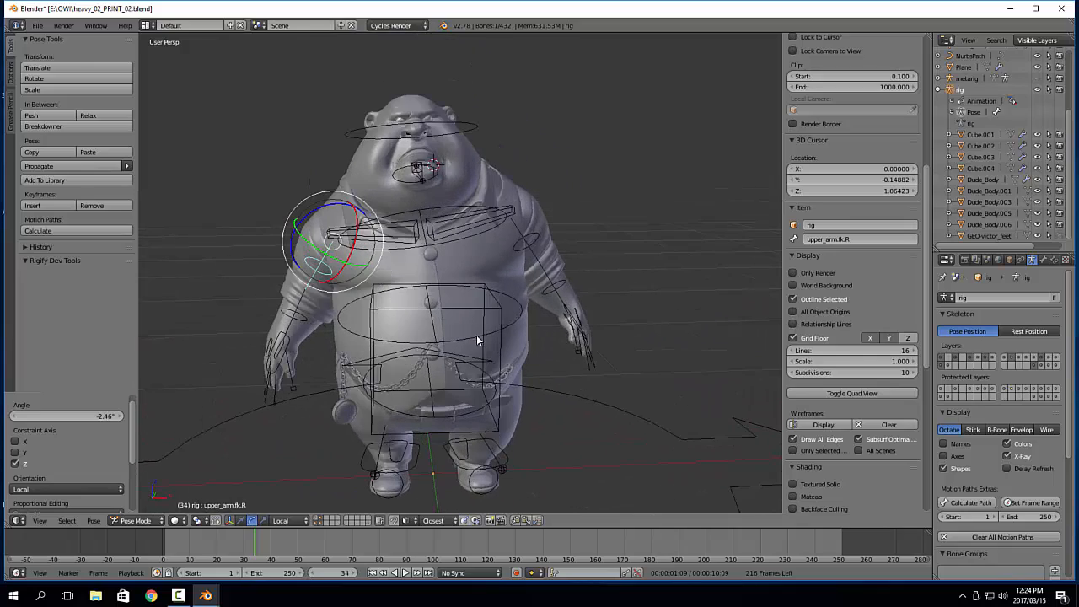
mouse_move(476, 339)
middle_mouse_down()
mouse_move(438, 338)
mouse_move(462, 336)
middle_mouse_up()
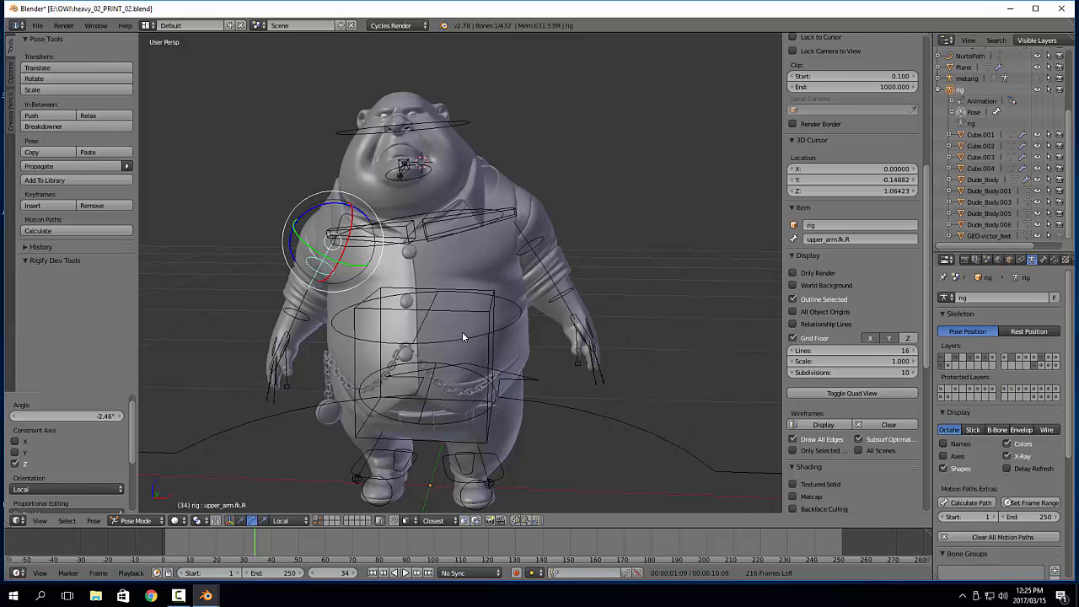
middle_click_drag(693, 374, 662, 360)
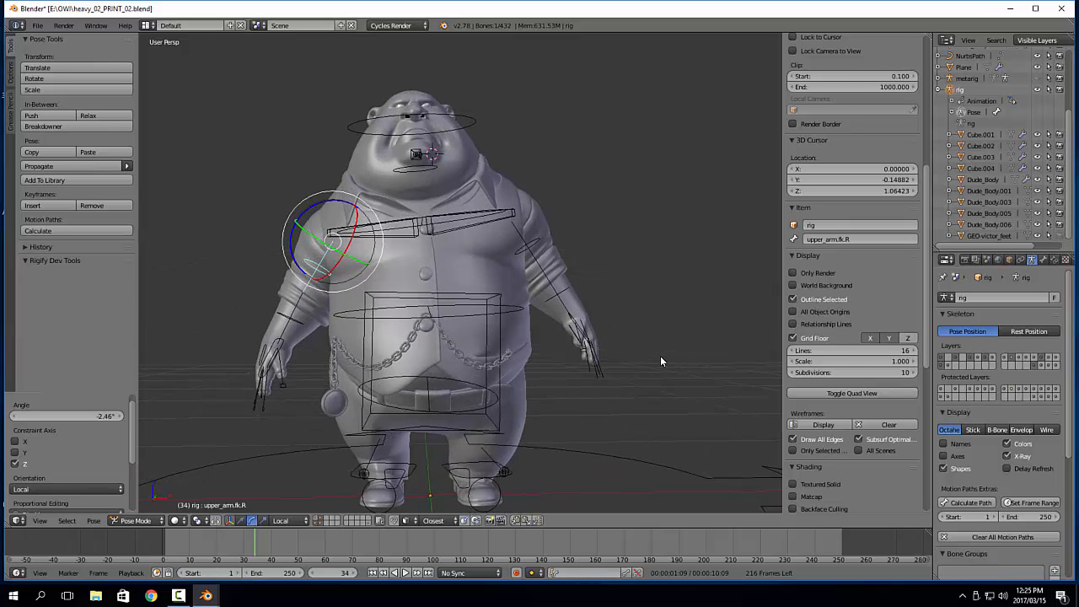
middle_click_drag(580, 344, 543, 316)
middle_click_drag(475, 408, 571, 289, "shift")
scroll(531, 285, "down", 3)
scroll(531, 286, "up", 4)
middle_click_drag(540, 216, 444, 300)
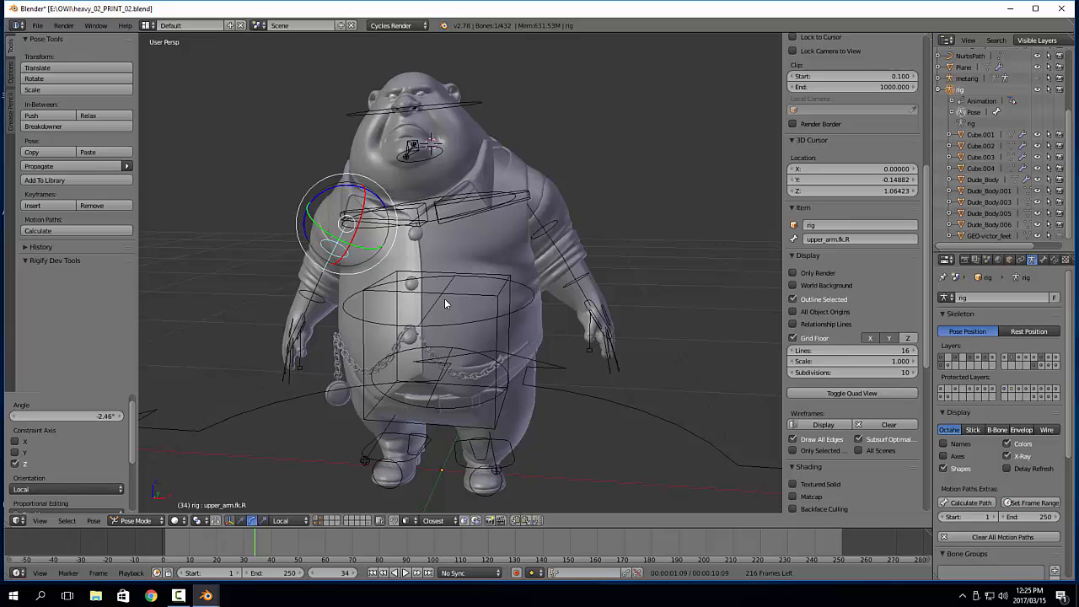
Remove the Mask modifier from the Dude_Body mesh and deselect all objects
right_click(606, 295)
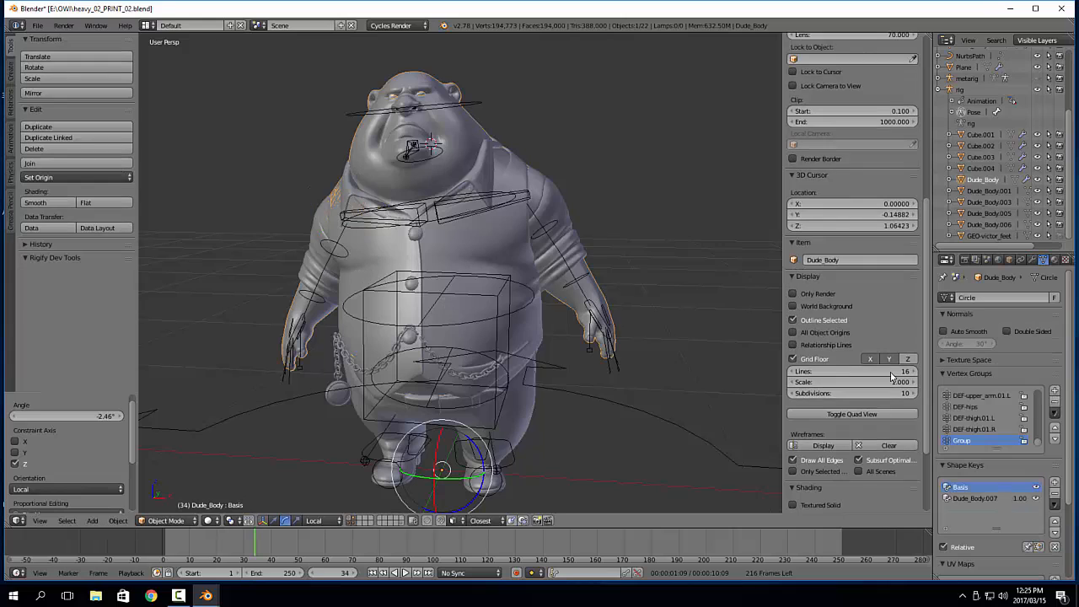
left_click(1031, 261)
left_click(1053, 516)
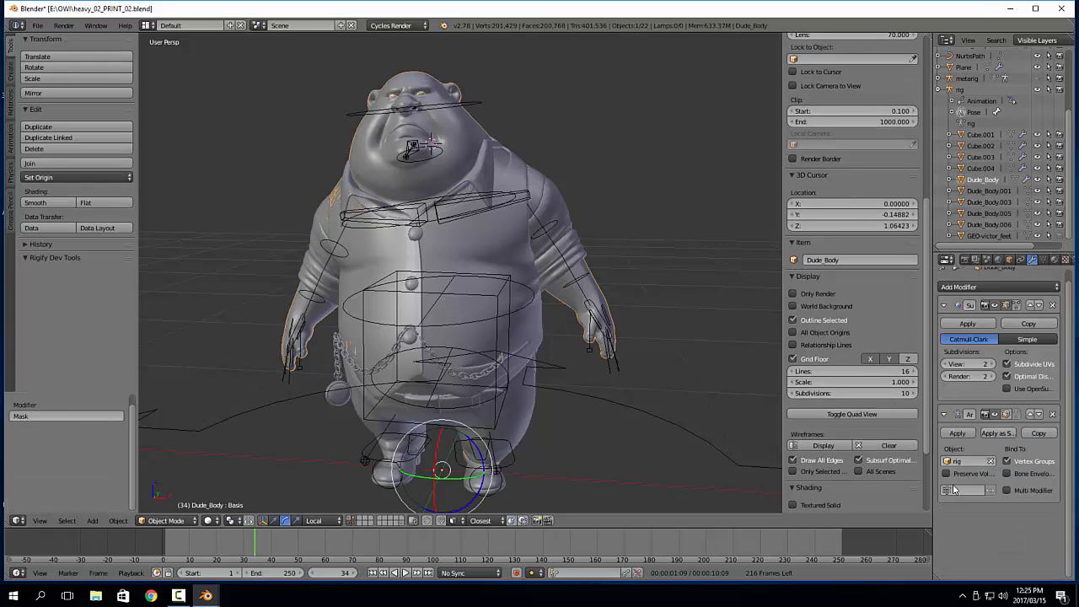
middle_click_drag(373, 295, 439, 245)
key("a")
Hide the rig object and clear the object selection to inspect the posed meshes from the front and side
scroll(500, 297, "up", 1)
right_click(523, 239)
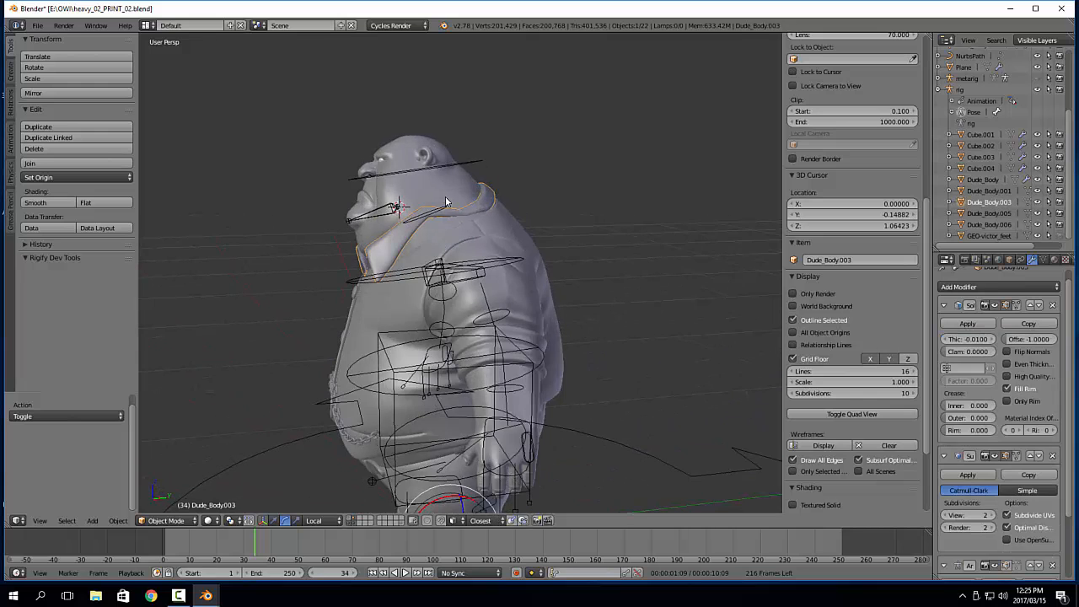
middle_click_drag(447, 203, 487, 225)
right_click(485, 174)
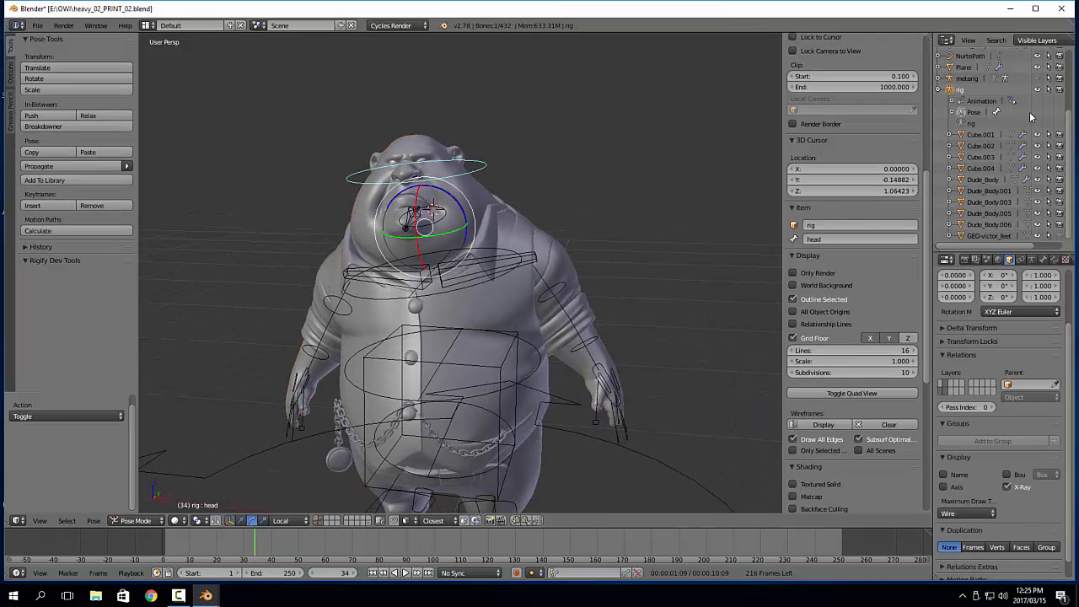
left_click(1038, 91)
scroll(477, 333, "down", 1)
middle_click_drag(478, 333, 490, 253, "shift")
key("a")
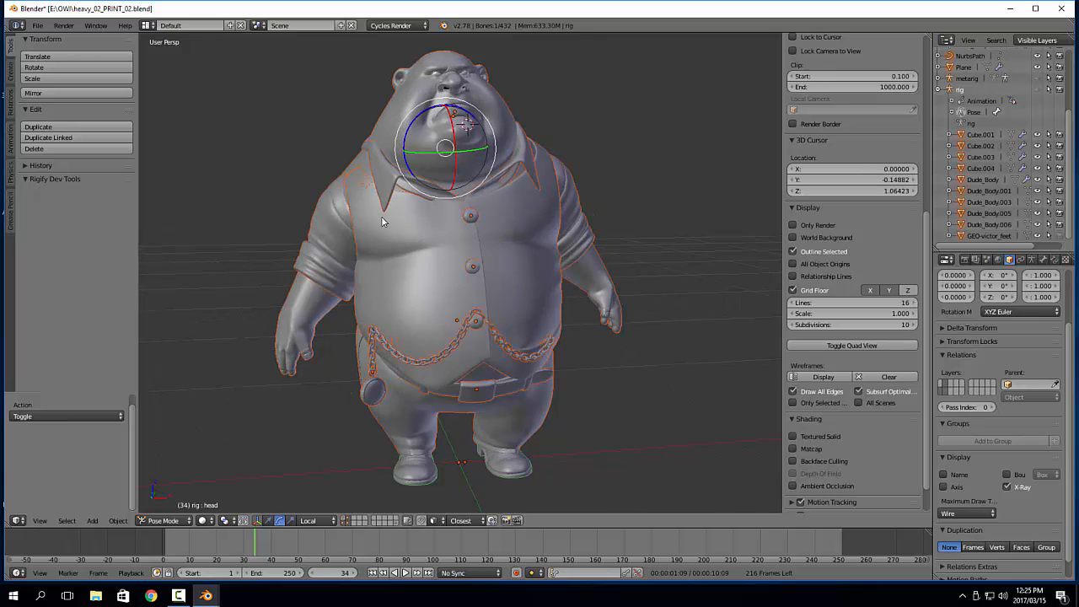
middle_click_drag(383, 219, 457, 226)
key("a")
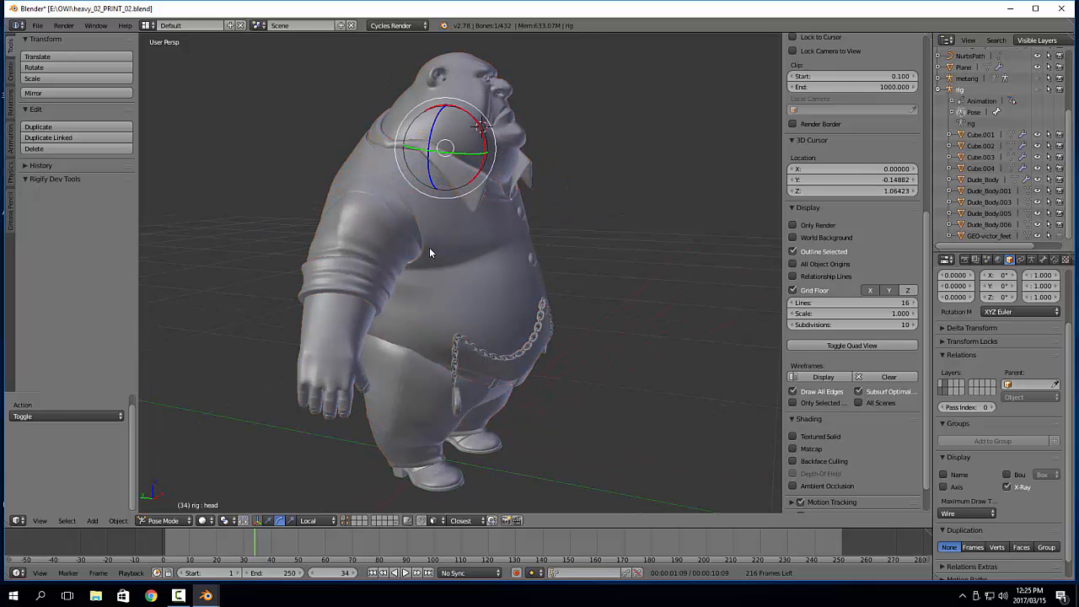
Move Dude_Body's Armature modifier above its Subdivision Surface modifier and try to apply the Armature modifier
right_click(457, 315)
middle_click_drag(457, 316, 366, 316)
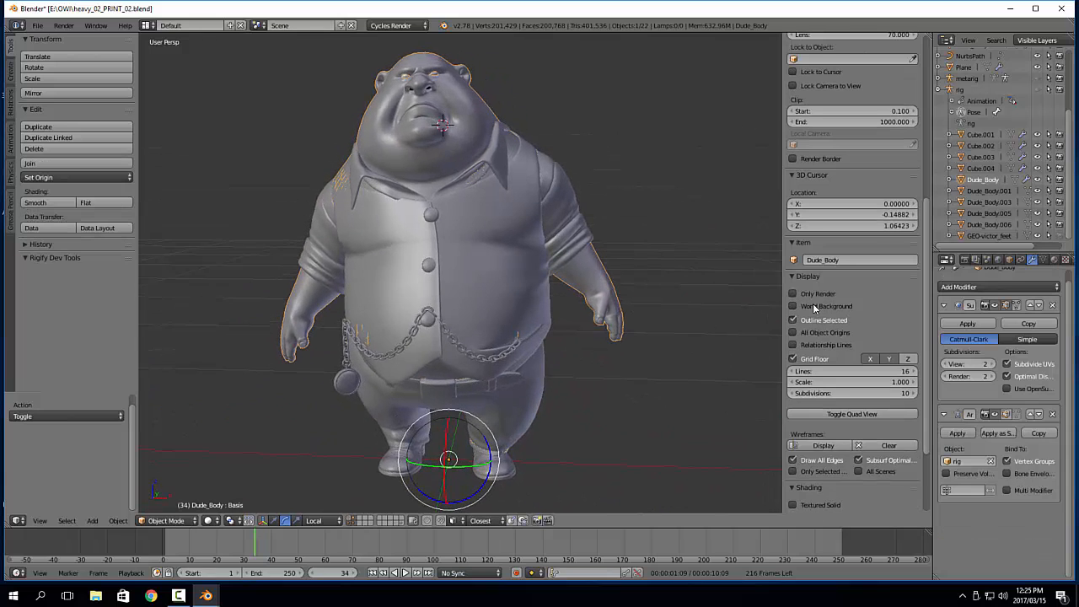
left_click(1034, 415)
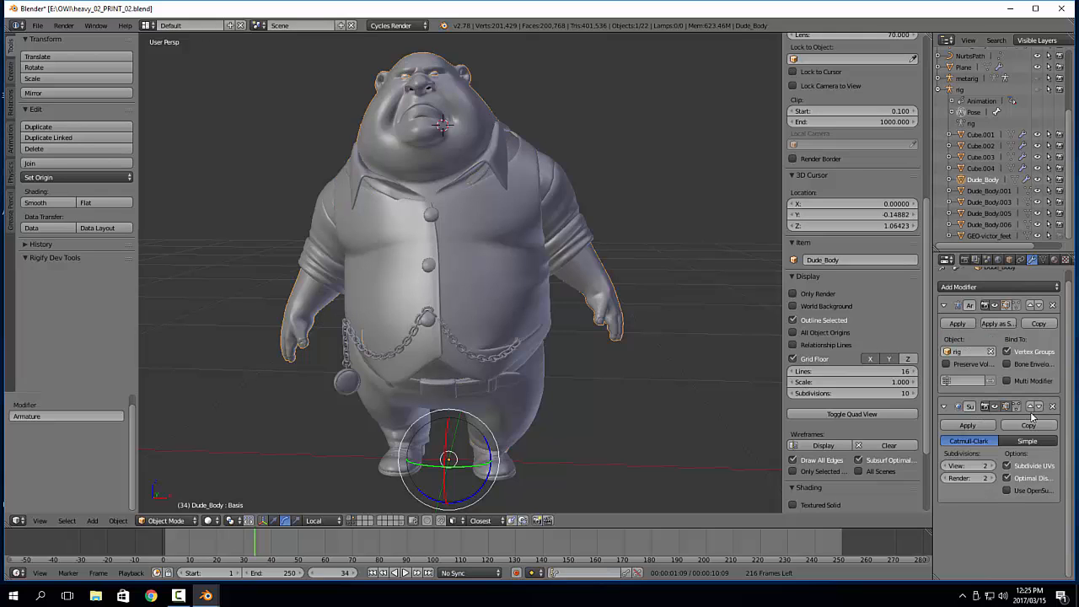
left_click(961, 324)
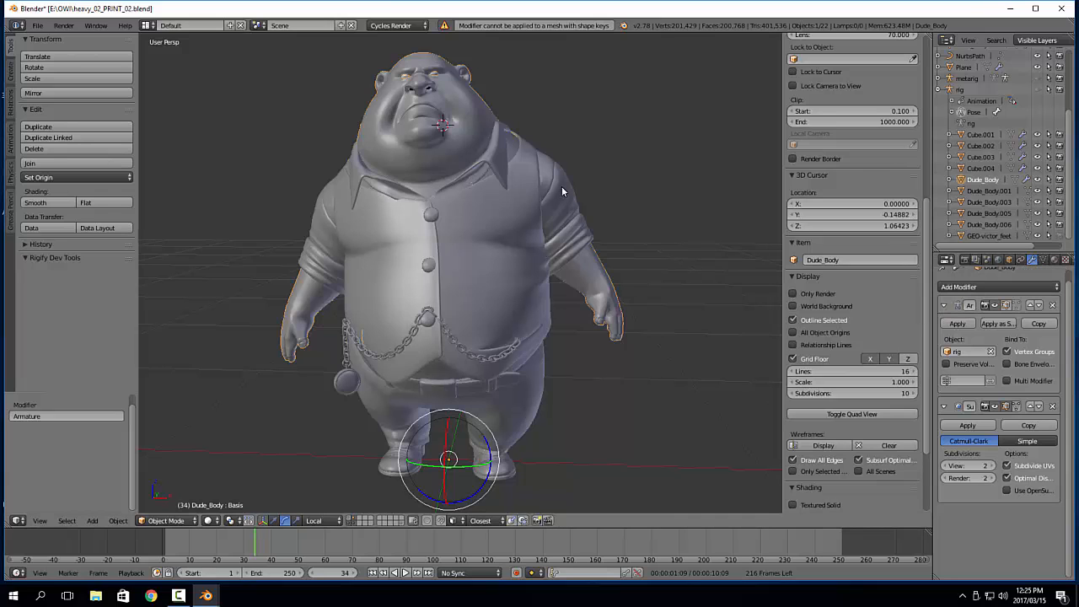
Delete both shape keys, Basis and Dude_Body.007, from the Dude_Body mesh
scroll(570, 219, "up", 2)
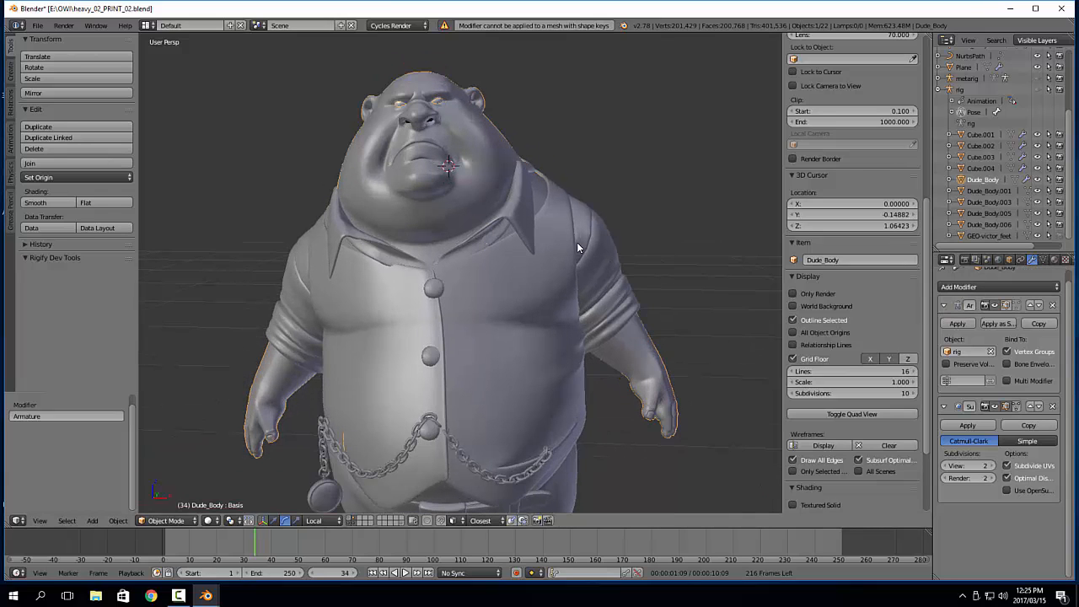
left_click(1044, 260)
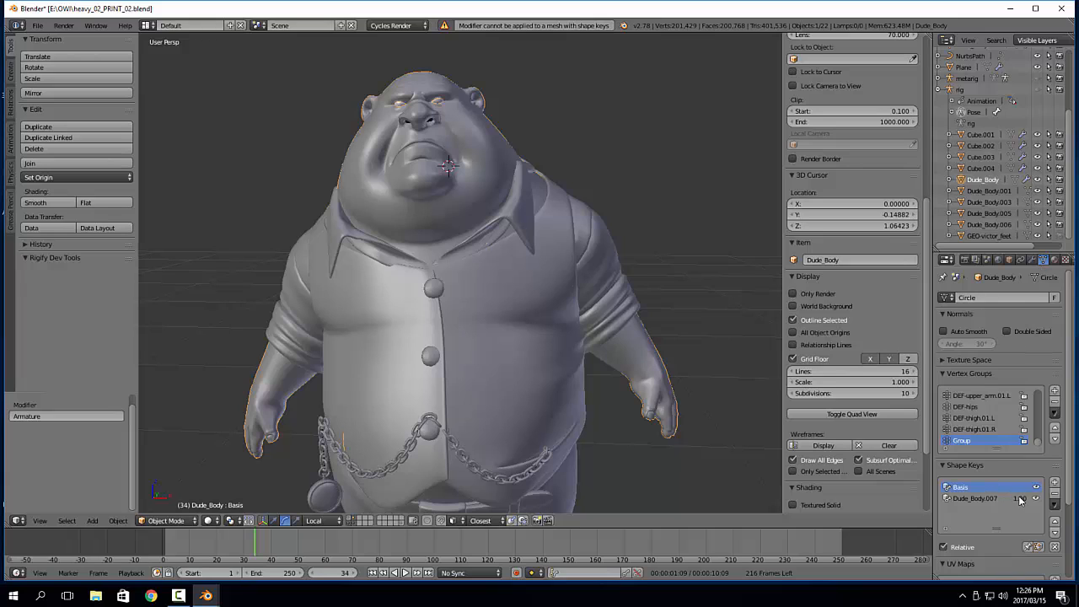
left_click_drag(1021, 499, 1030, 501)
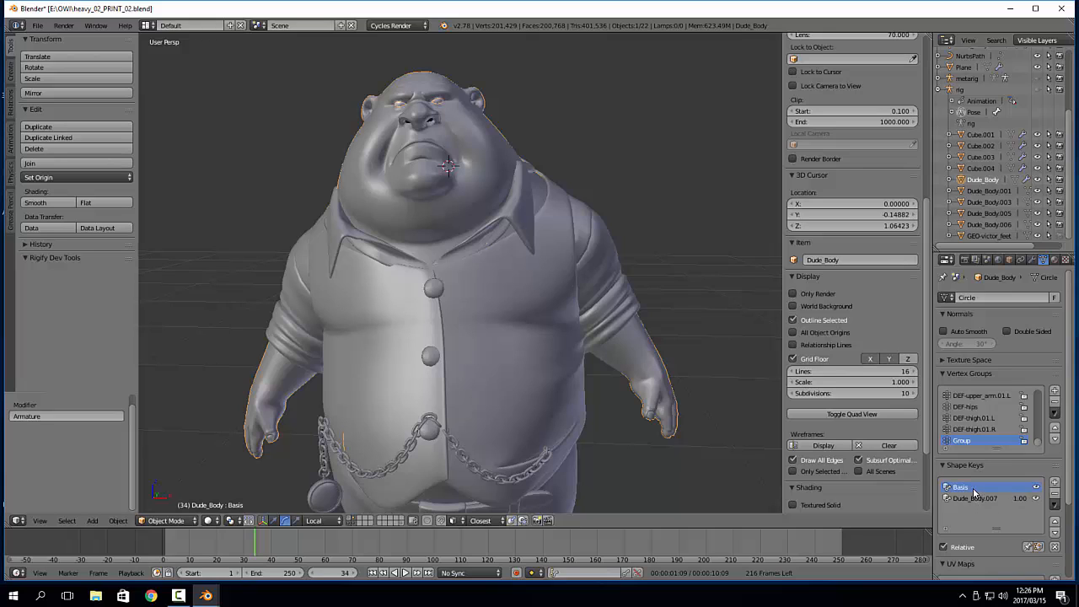
left_click(1057, 497)
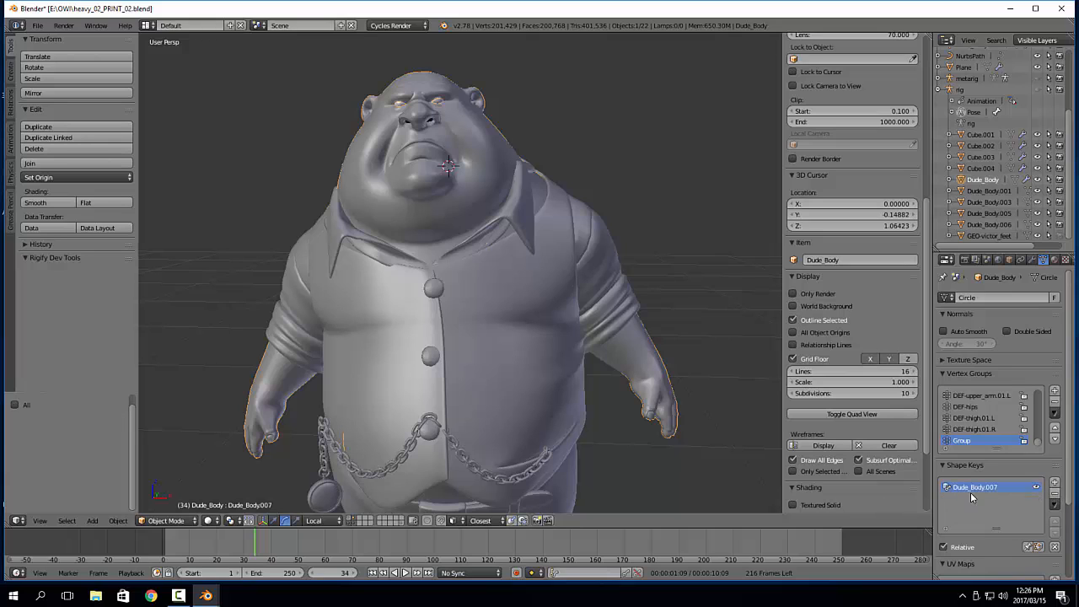
left_click(1054, 493)
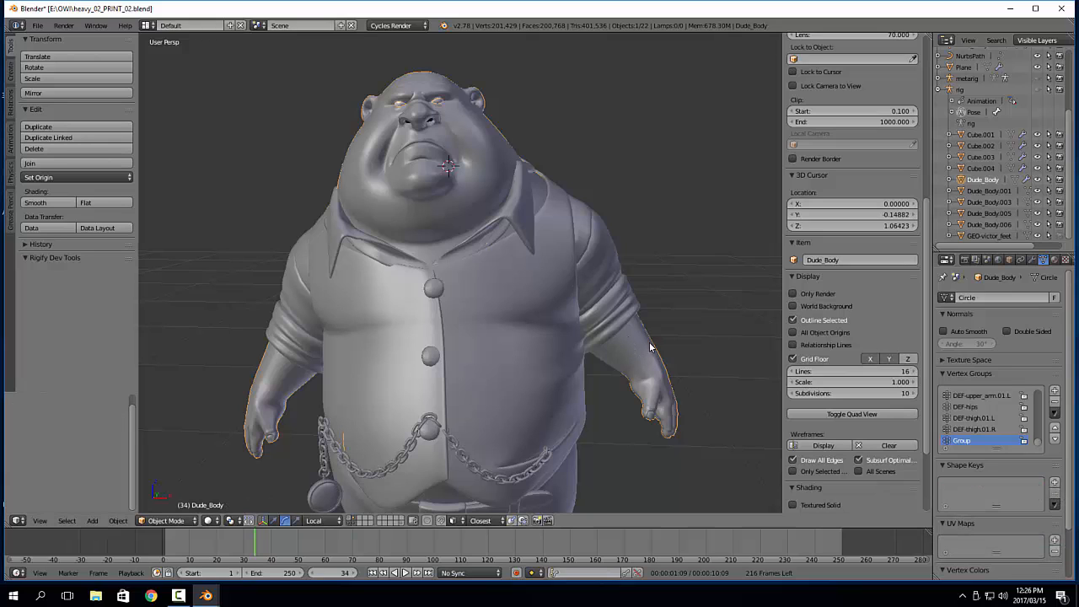
Apply the Armature modifier on the Dude_Body mesh
left_click(1034, 260)
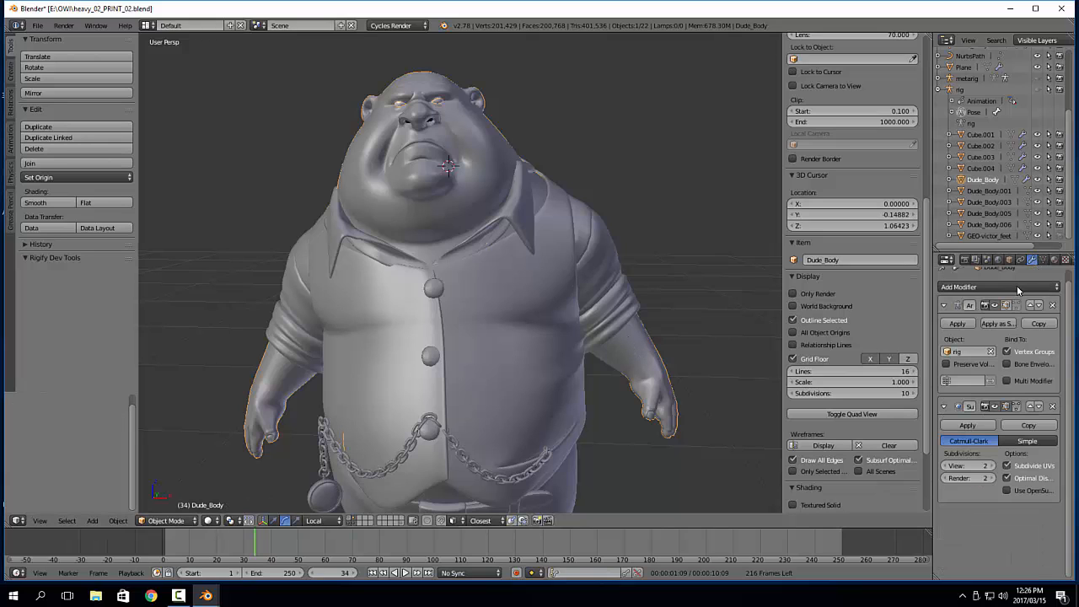
left_click(962, 323)
middle_click_drag(518, 223, 607, 194, "shift")
Move the shirt collar's Armature modifier to the first place in its modifier stack and apply it
right_click(555, 148)
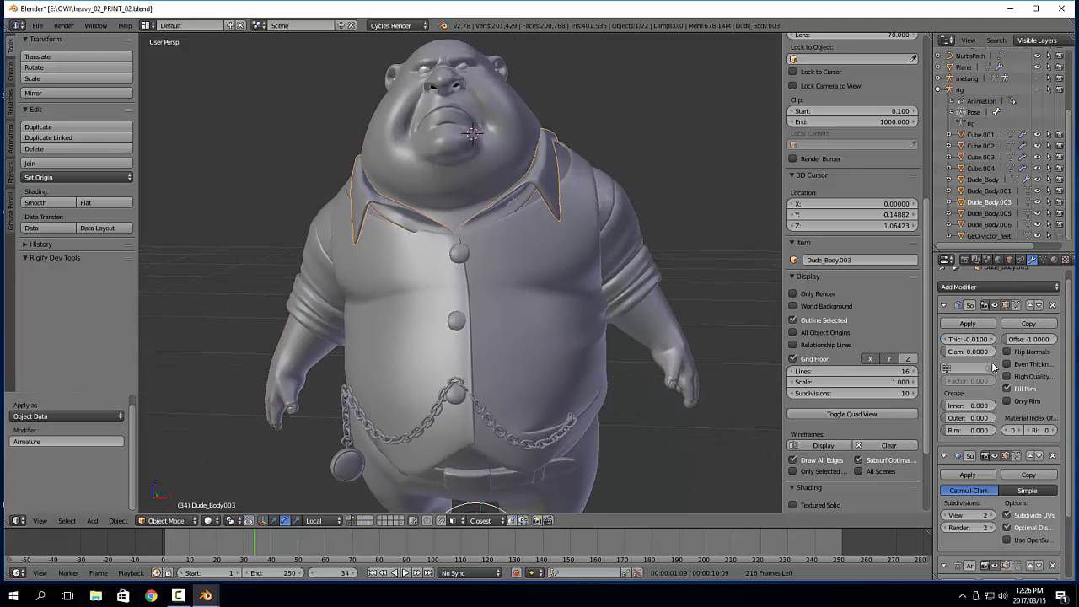
scroll(993, 367, "down", 2)
left_click(1029, 486)
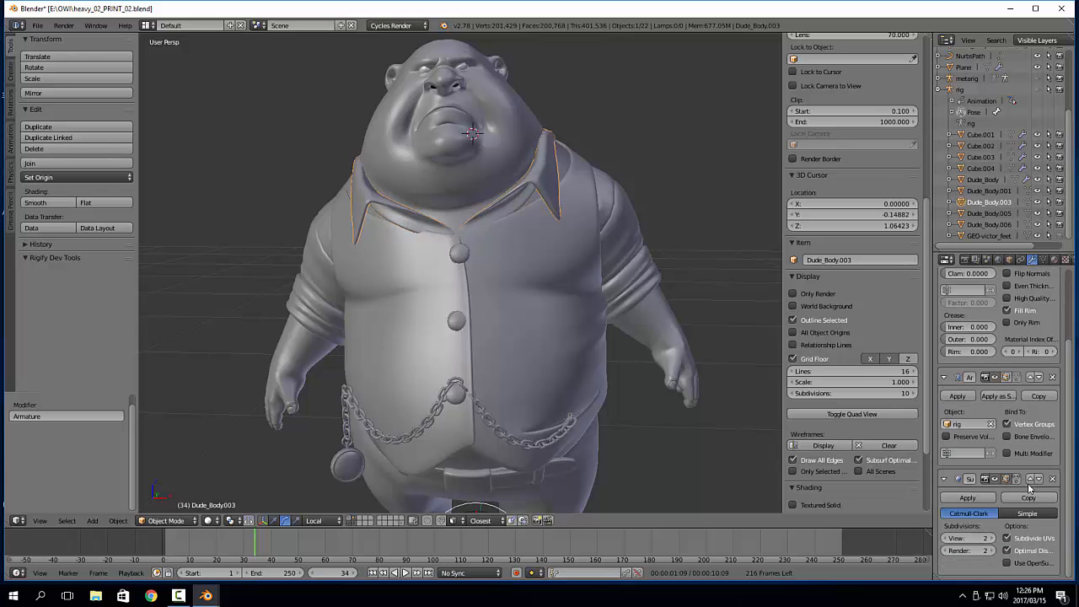
left_click(1030, 377)
middle_click_drag(708, 217, 691, 245)
scroll(1029, 346, "up", 3)
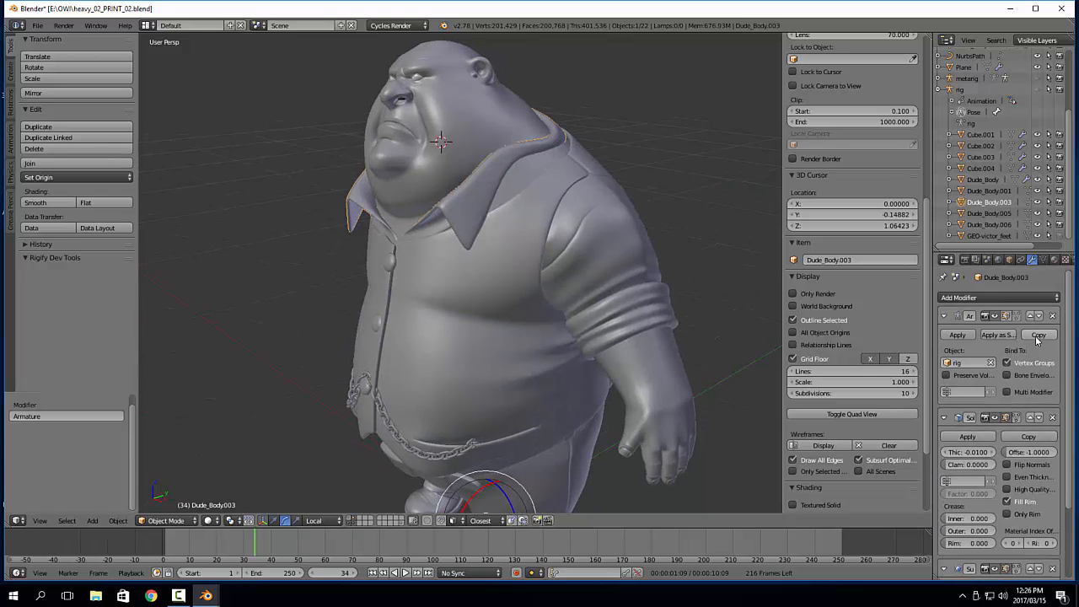
left_click(958, 335)
Examine the shirt collar in Sculpt Mode from the side and front, and return to Object Mode
mouse_move(537, 199)
middle_mouse_down()
mouse_move(520, 175)
mouse_move(475, 228)
mouse_move(515, 232)
mouse_move(561, 210)
mouse_move(441, 279)
mouse_move(473, 254)
mouse_move(458, 241)
middle_mouse_up()
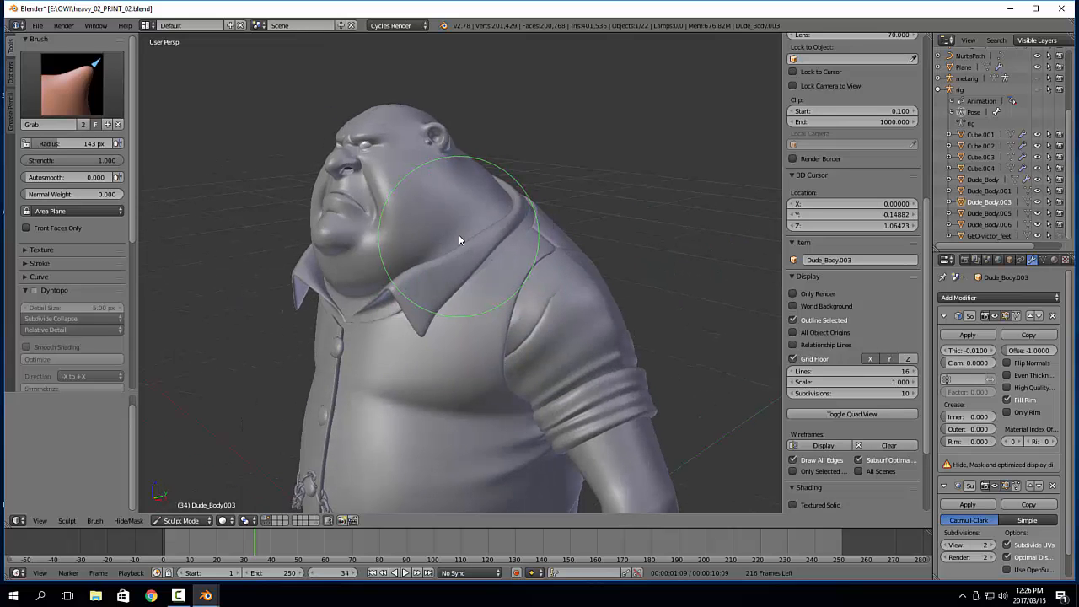
left_click_drag(412, 282, 410, 286)
middle_click_drag(410, 285, 540, 277)
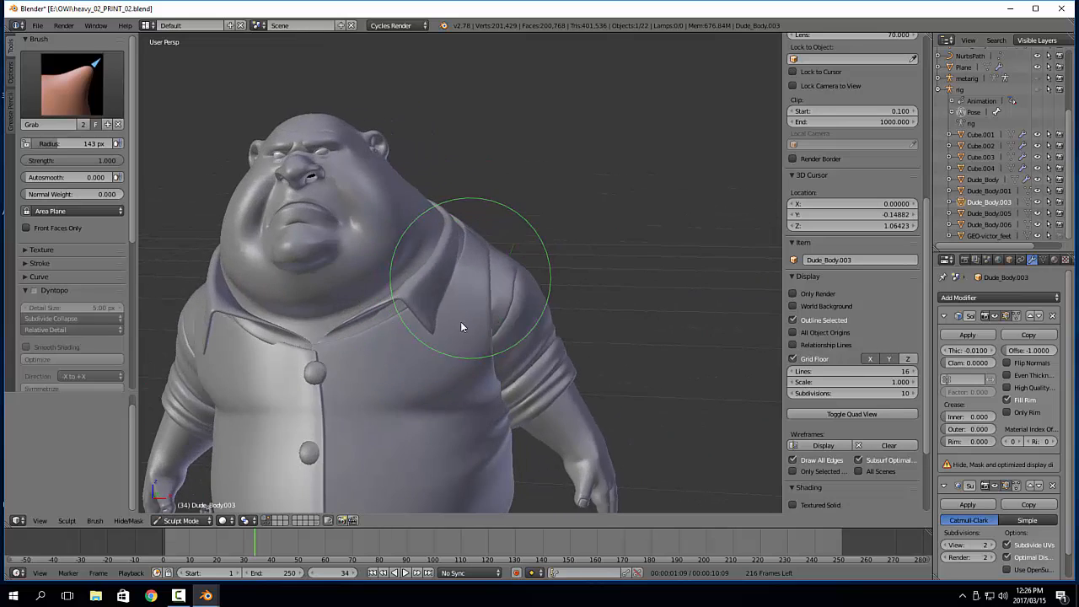
middle_click_drag(460, 321, 594, 268, "shift")
scroll(594, 268, "down", 3)
key("Tab")
Move the shirt sleeves' Armature modifier above the Mirror and Subdivision Surface modifiers and apply it
right_click(592, 219)
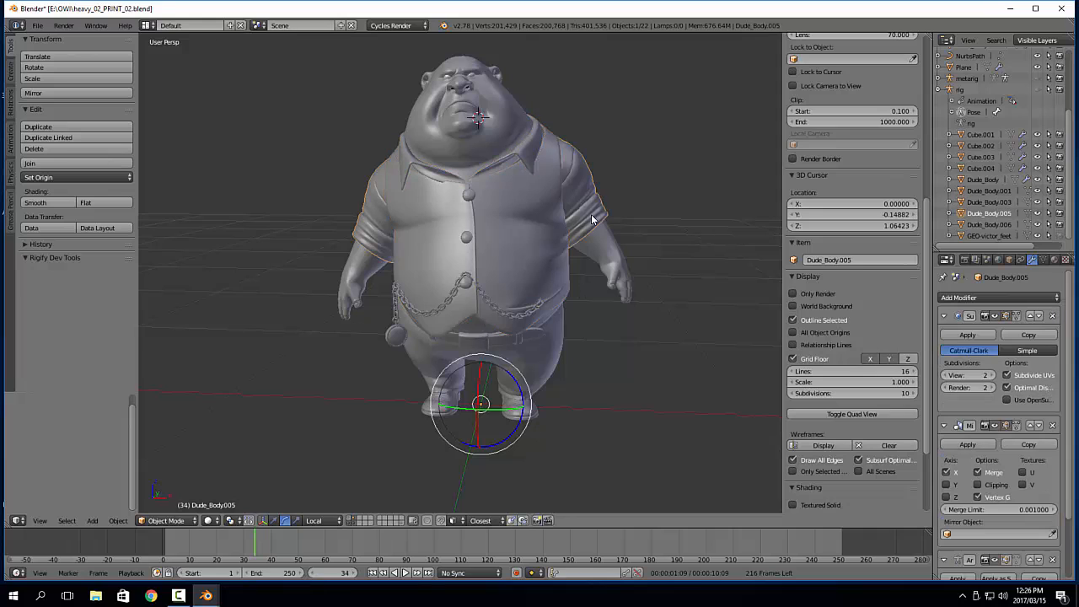
scroll(1032, 496, "down", 1)
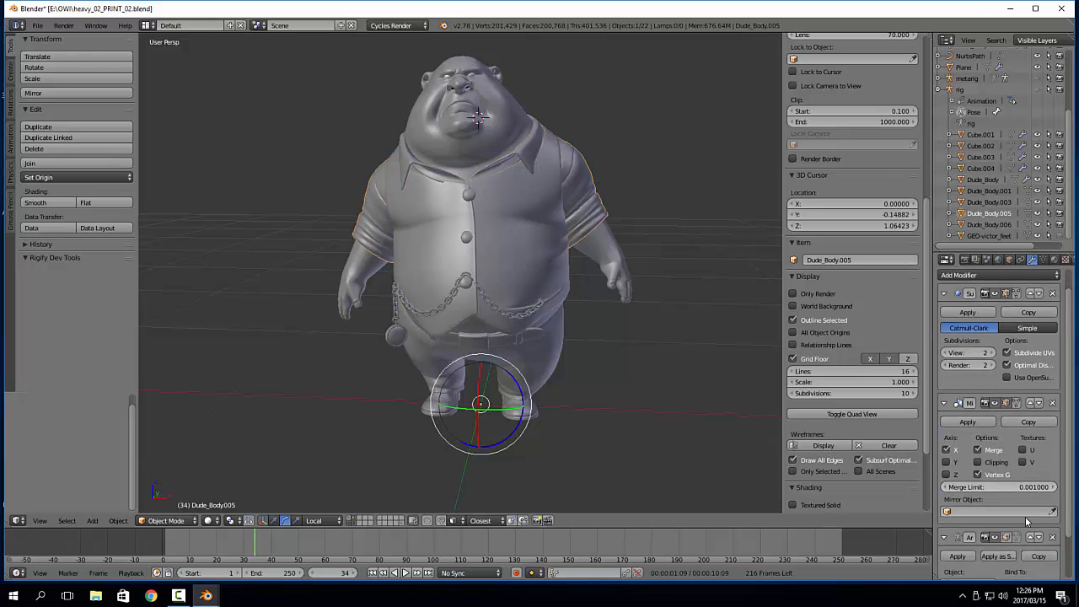
left_click(1030, 537)
left_click(1031, 403)
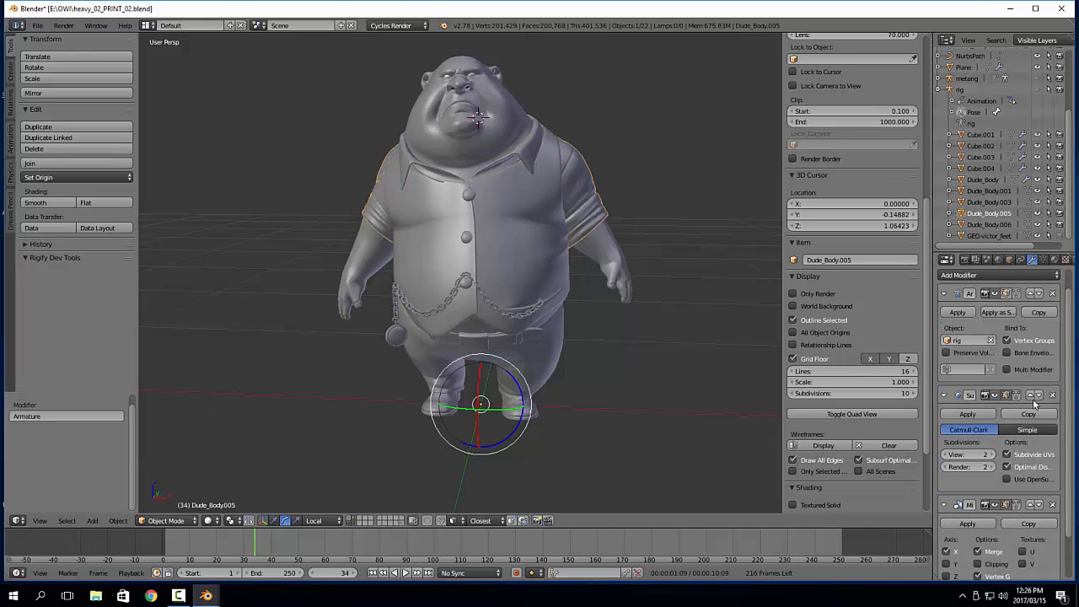
scroll(1029, 381, "up", 1)
left_click(959, 334)
middle_click_drag(581, 232, 612, 217)
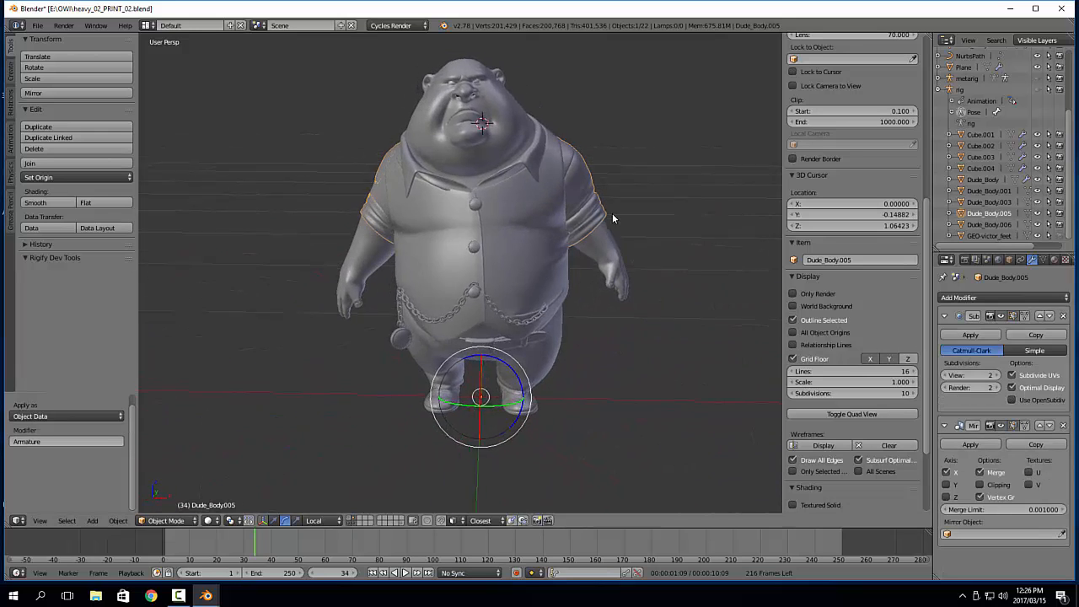
Move the vest's Armature modifier above its Subdivision Surface and Solidify modifiers and apply it
right_click(564, 266)
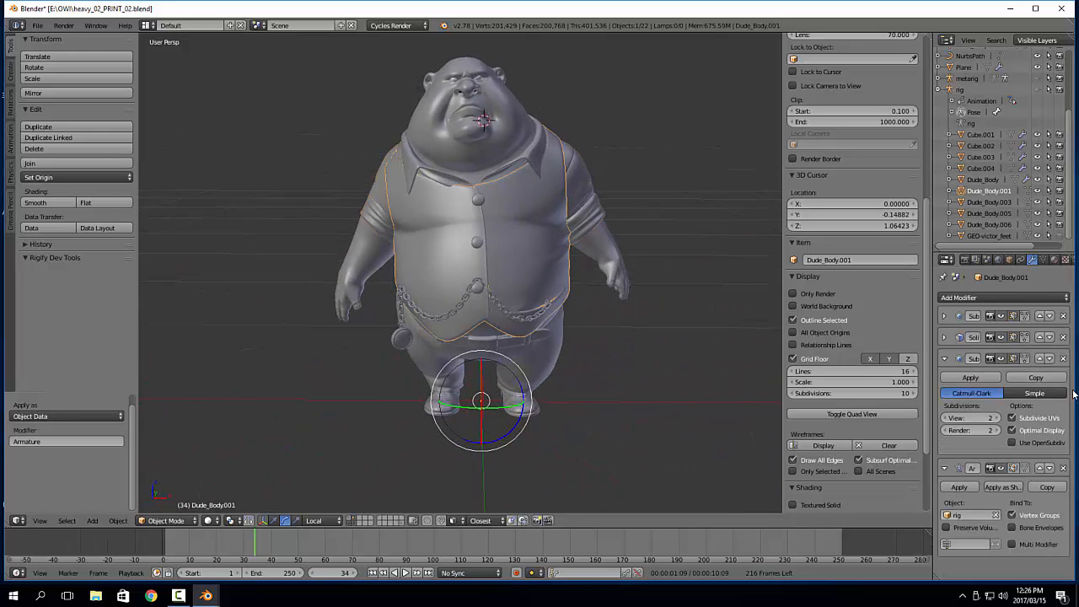
left_click(1040, 469)
left_click(1039, 359)
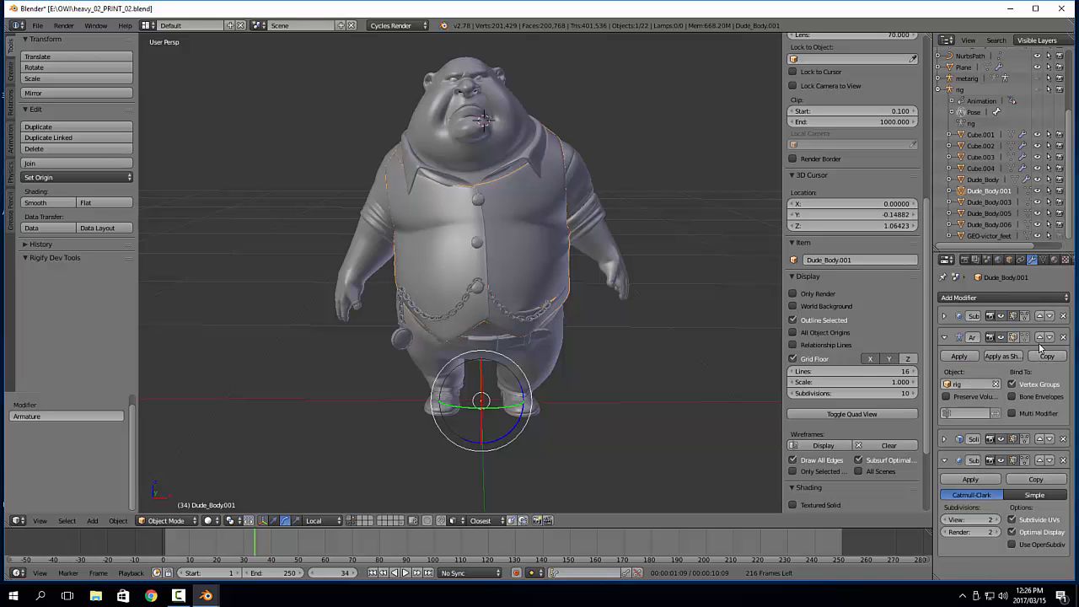
left_click(1040, 337)
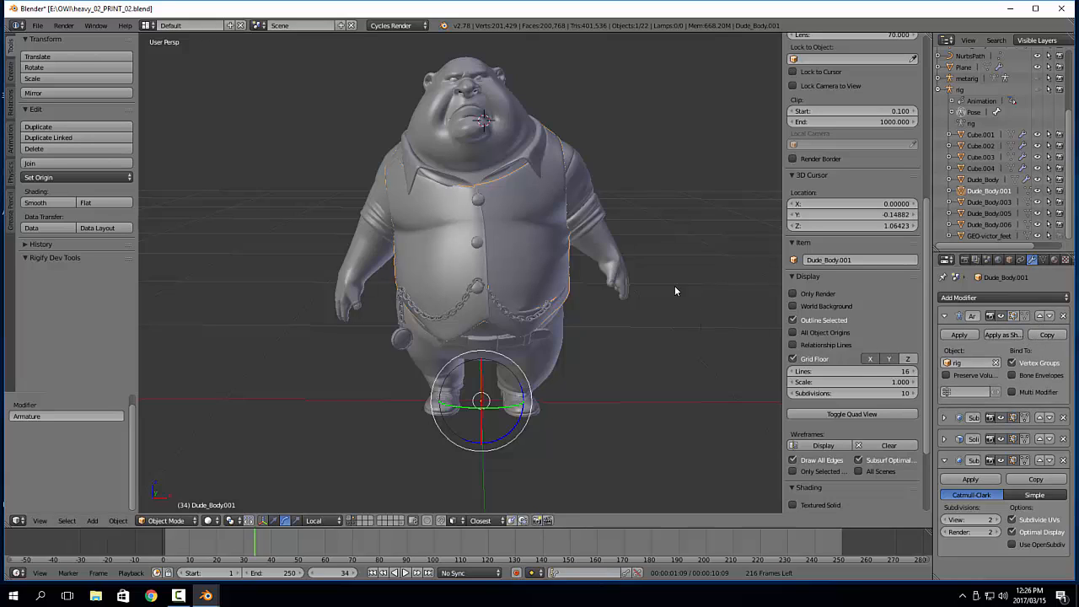
middle_click_drag(663, 235, 662, 246, "shift")
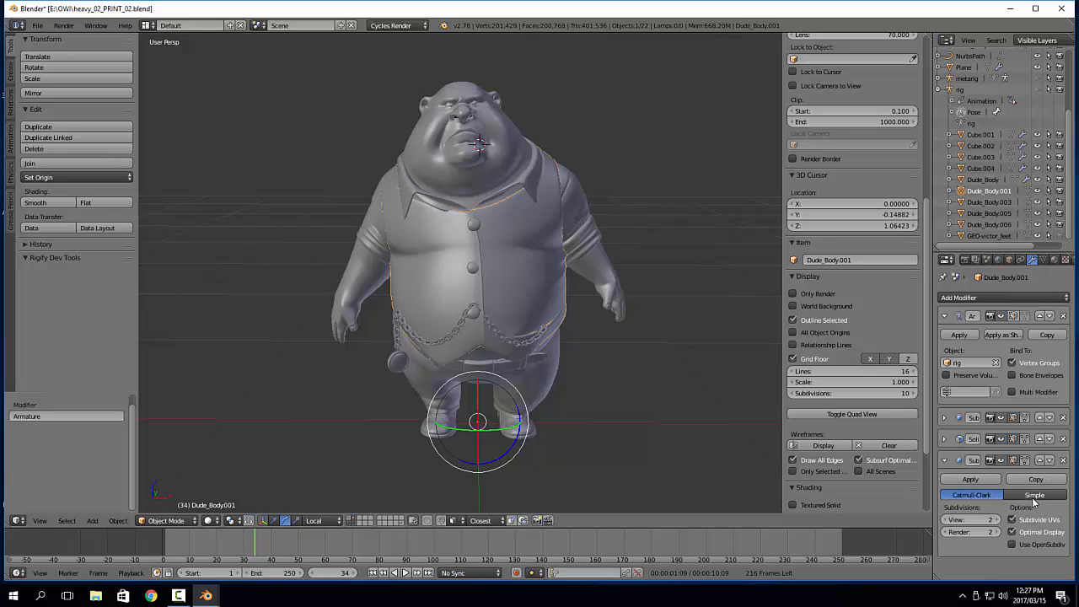
left_click(959, 334)
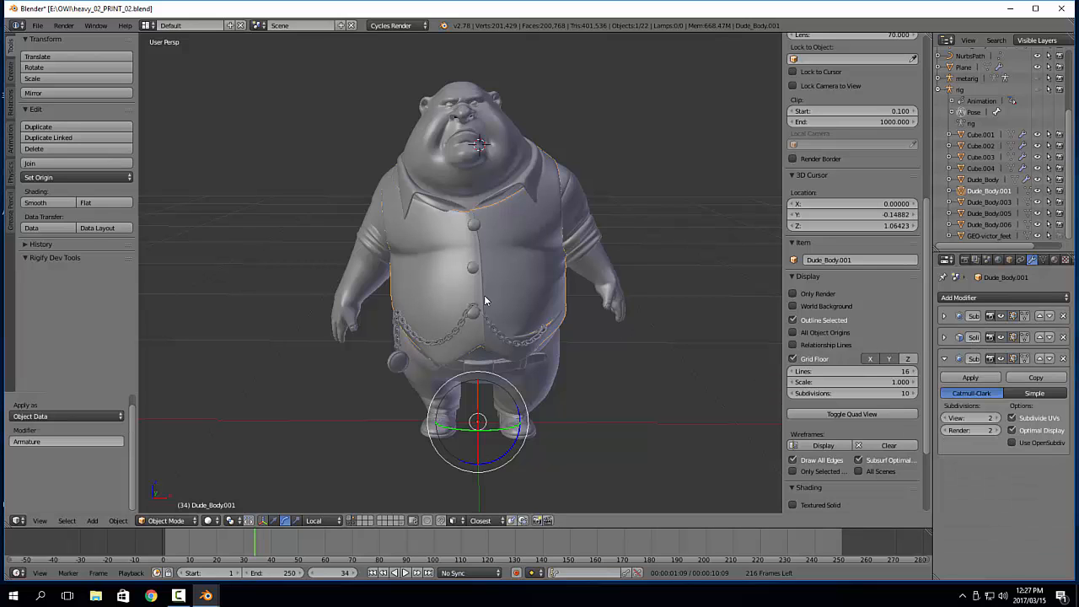
Examine the vest in Sculpt Mode from the front, and return to Object Mode
middle_click_drag(484, 295, 467, 275)
key("Tab")
left_click(470, 235)
mouse_move(471, 235)
middle_mouse_down()
mouse_move(452, 254)
mouse_move(400, 255)
middle_mouse_up()
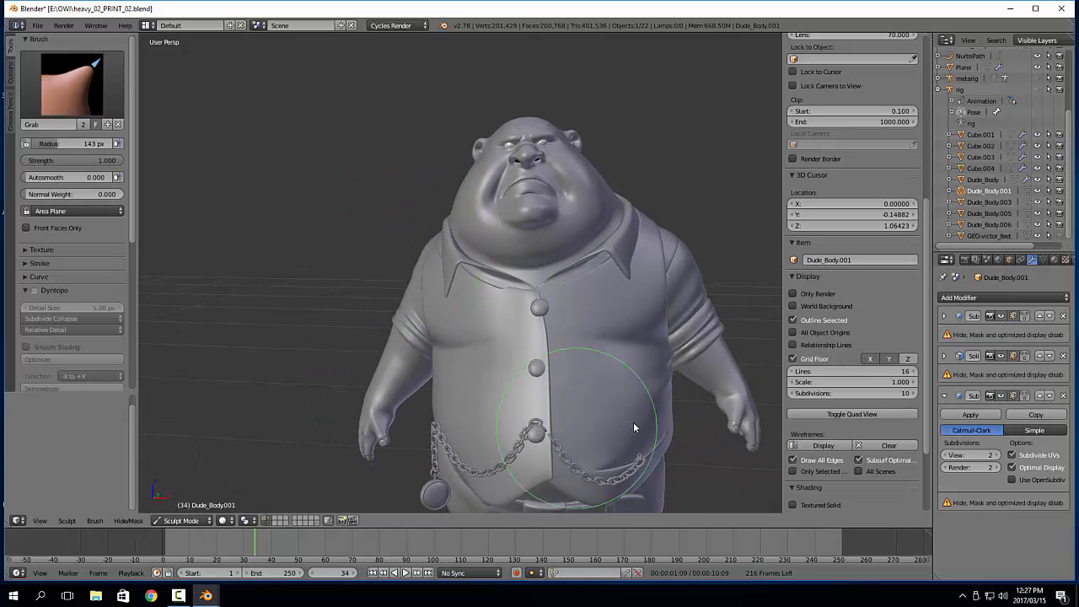
scroll(632, 423, "down", 2)
middle_click_drag(629, 431, 557, 333, "shift")
key("Tab")
Apply the Mirror modifier on the trousers mesh Dude_Body.006
left_click(513, 367)
right_click(513, 366)
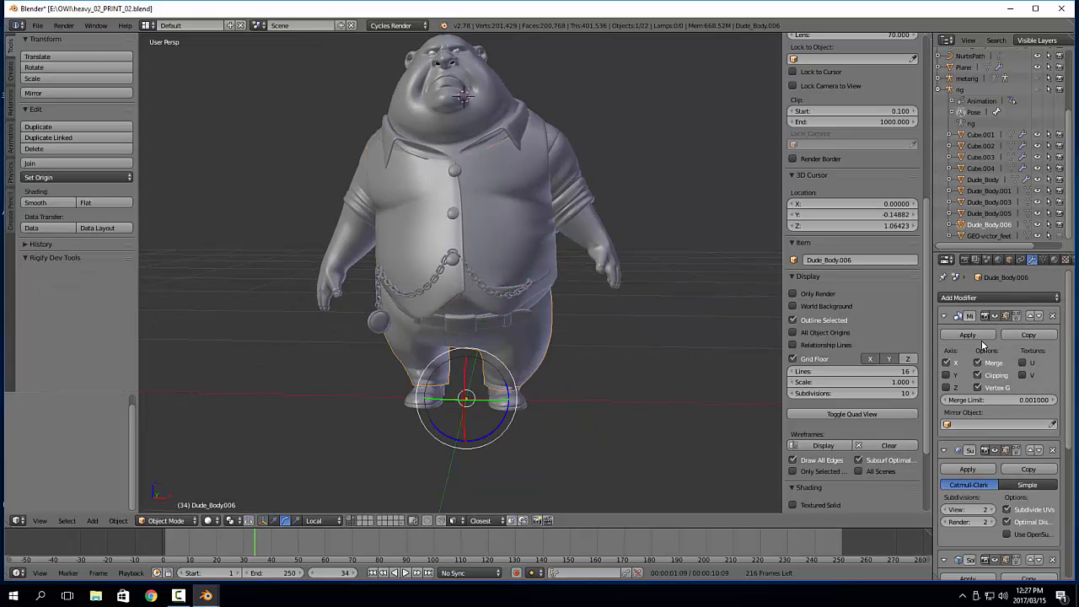
scroll(1004, 470, "down", 1)
scroll(1029, 541, "down", 5)
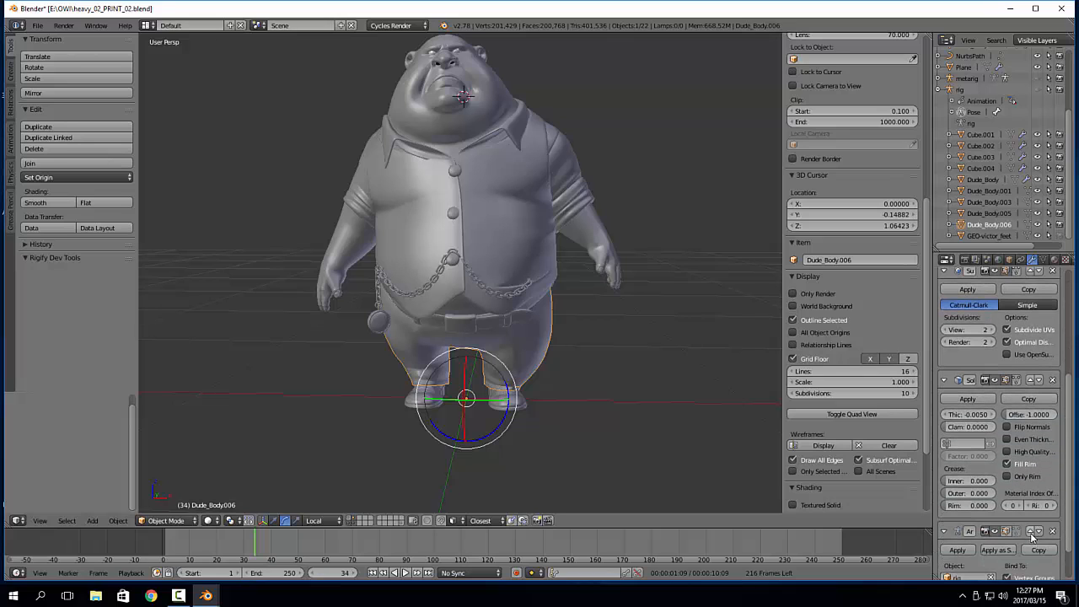
scroll(993, 389, "up", 6)
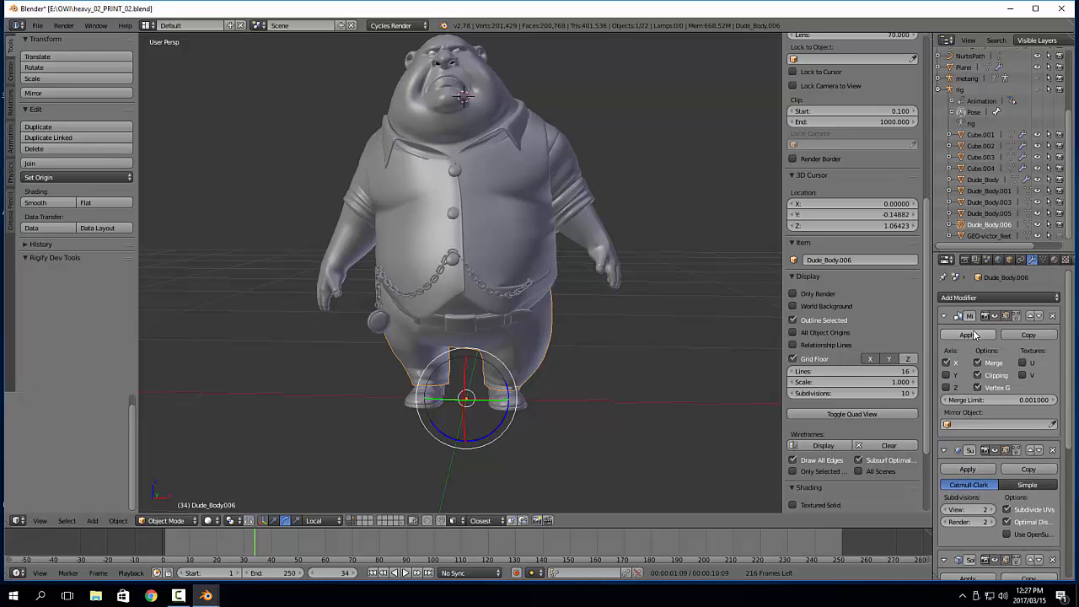
left_click(975, 334)
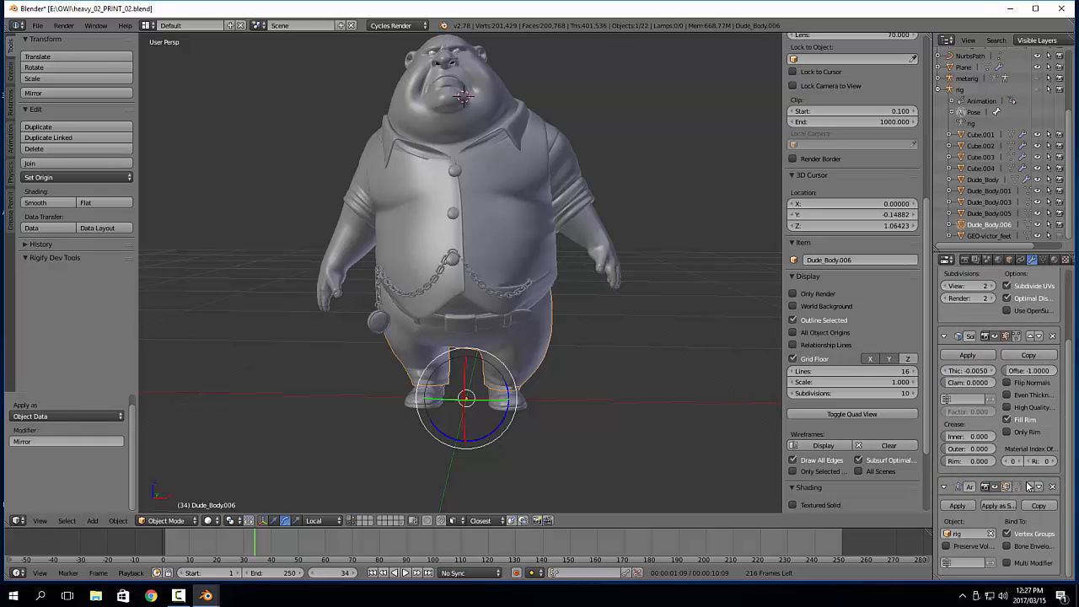
Move the trousers' Armature modifier above the Solidify and Subdivision Surface modifiers and apply it
left_click(1030, 487)
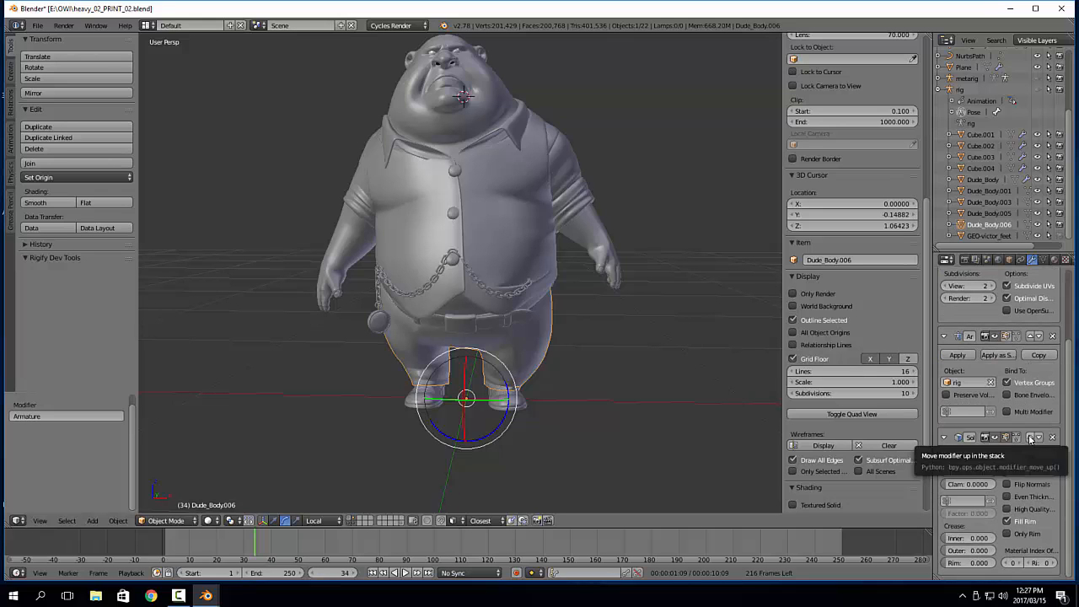
left_click(1029, 436)
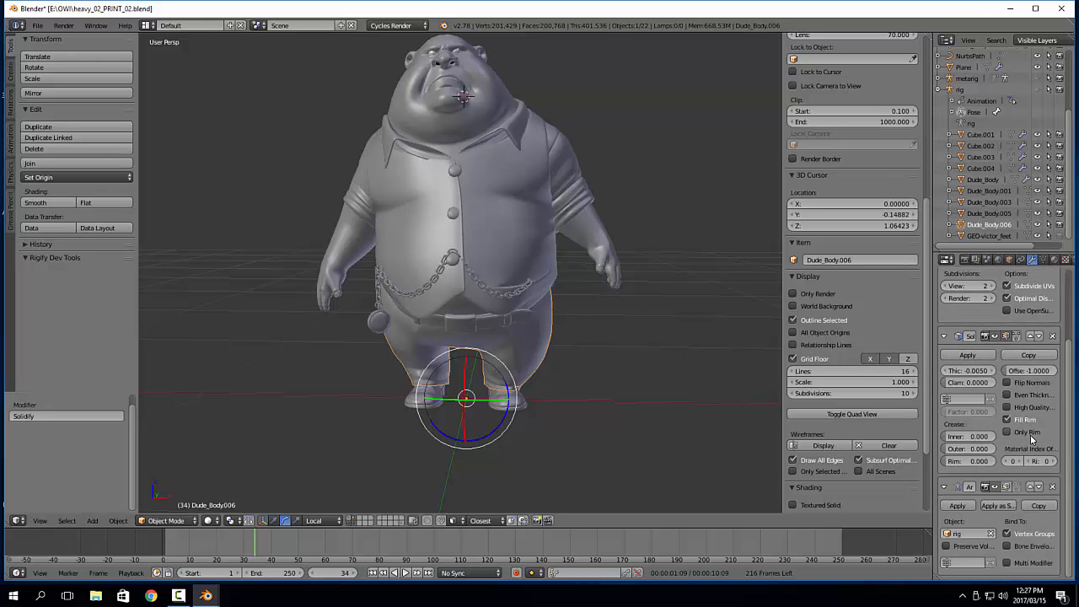
left_click(1031, 488)
left_click(1029, 336)
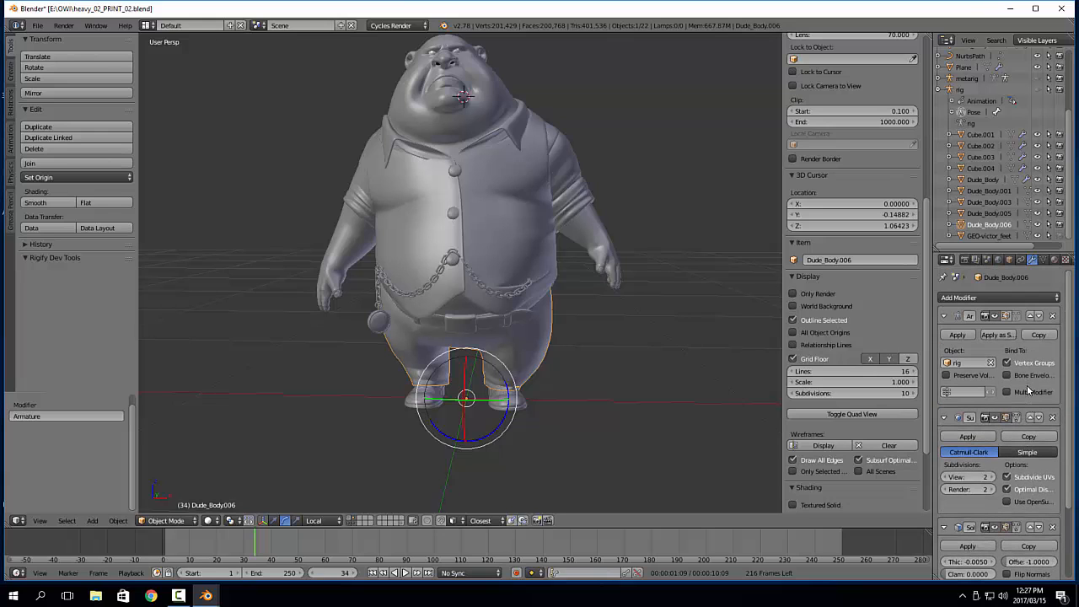
left_click(960, 334)
Apply the Mirror modifier on the feet mesh GEO-victor_feet
right_click(527, 405)
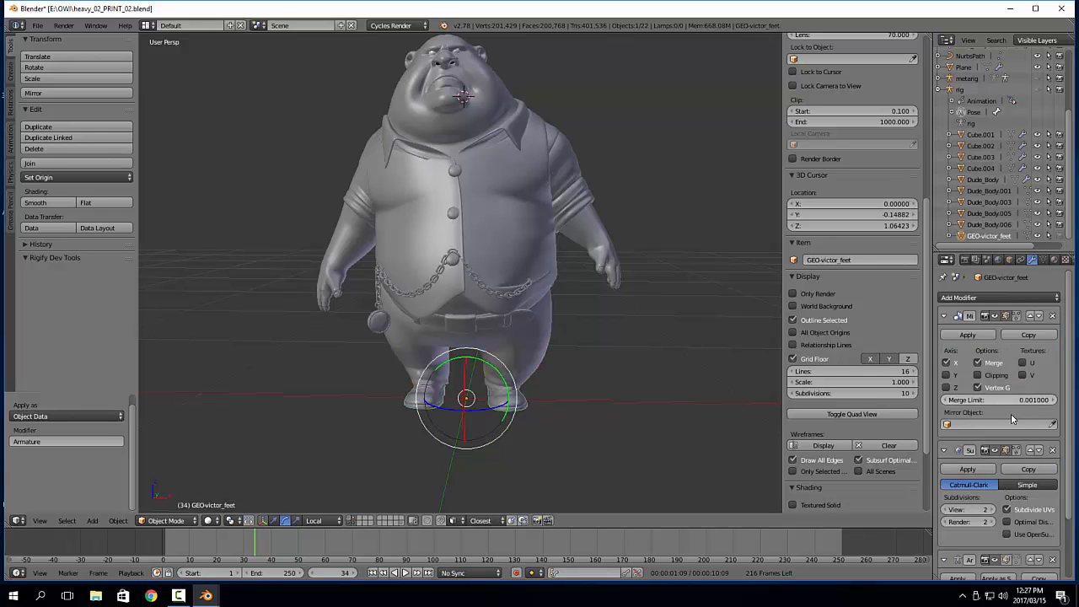
scroll(1025, 458, "down", 1)
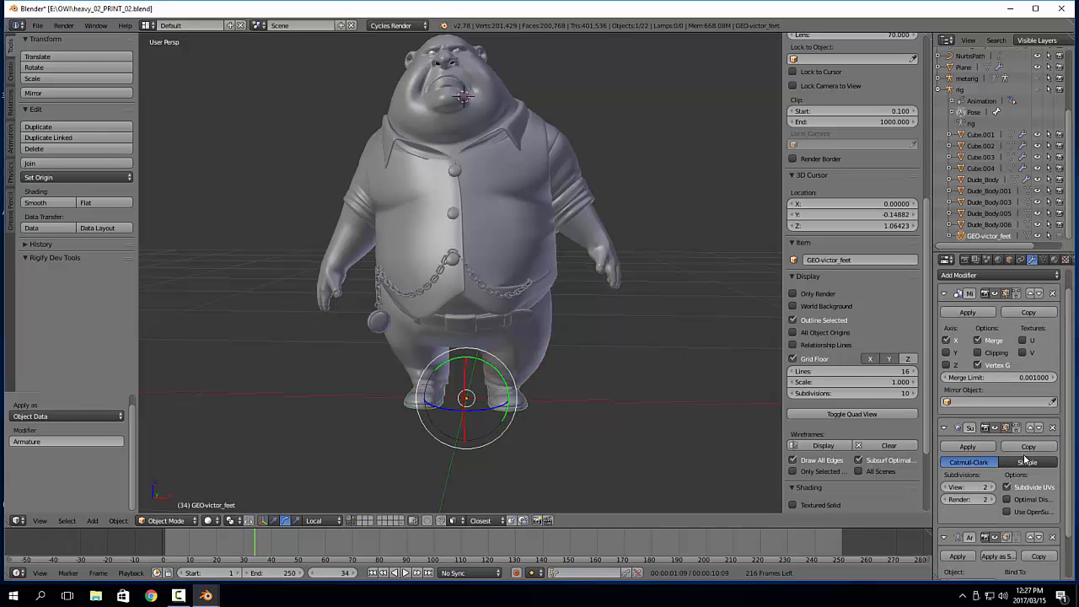
scroll(1025, 457, "up", 1)
left_click(978, 337)
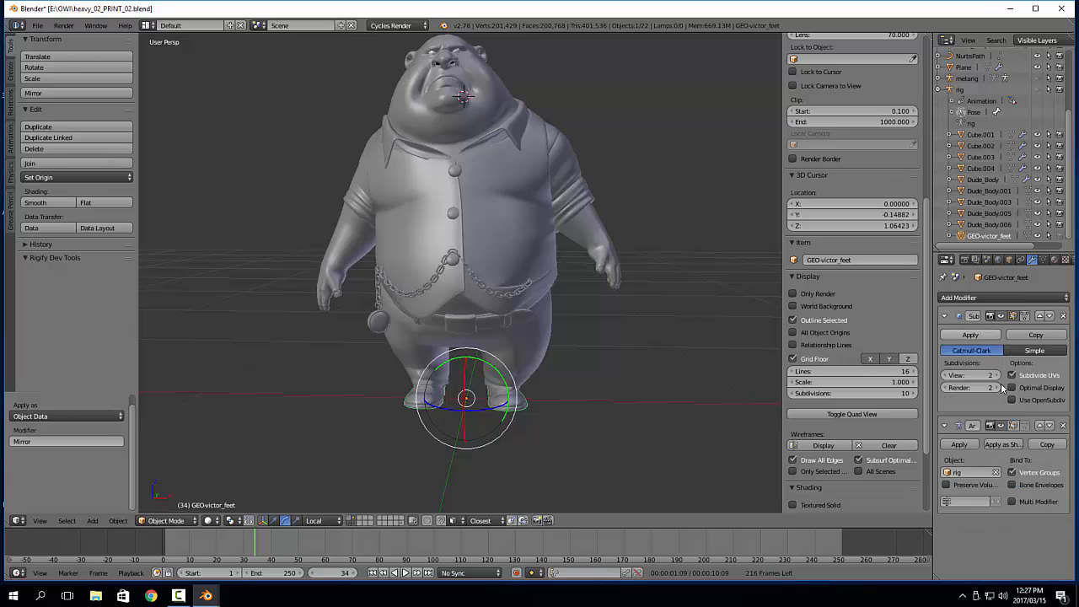
Move the feet's Armature modifier above the Subdivision Surface modifier and apply it
left_click(1042, 425)
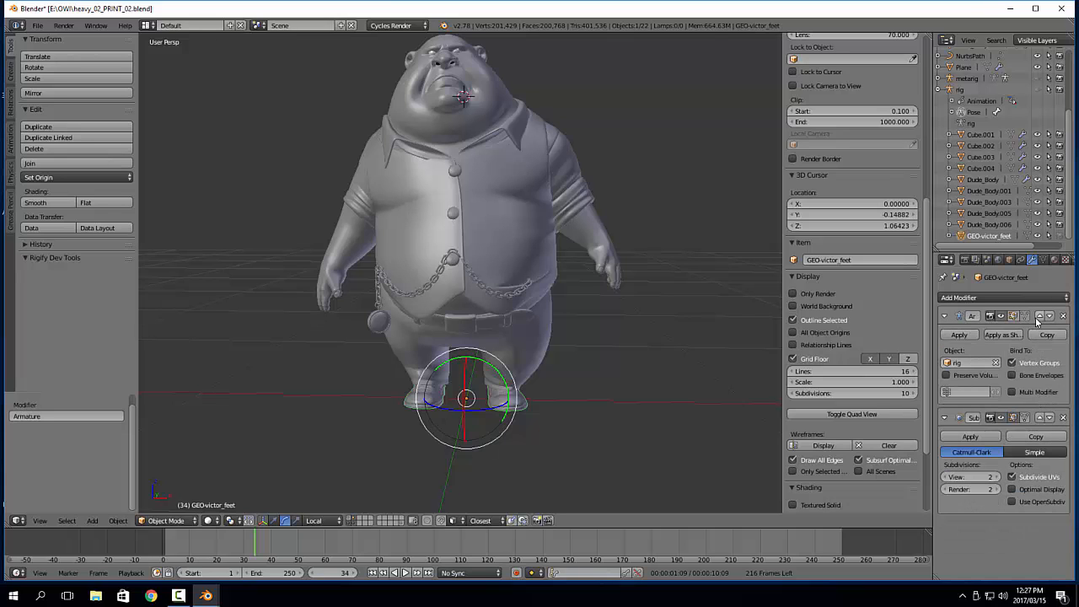
left_click(961, 335)
scroll(496, 313, "up", 3)
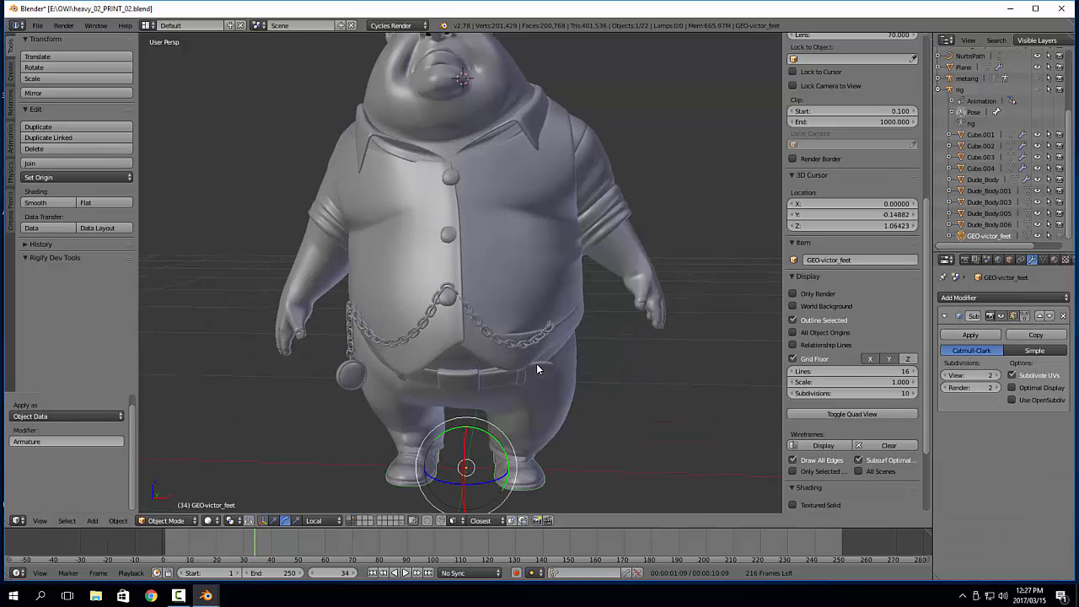
Examine the posed vest, sleeves and collar around the neck and face for clothing problems
middle_click_drag(530, 381, 573, 282)
right_click(578, 278)
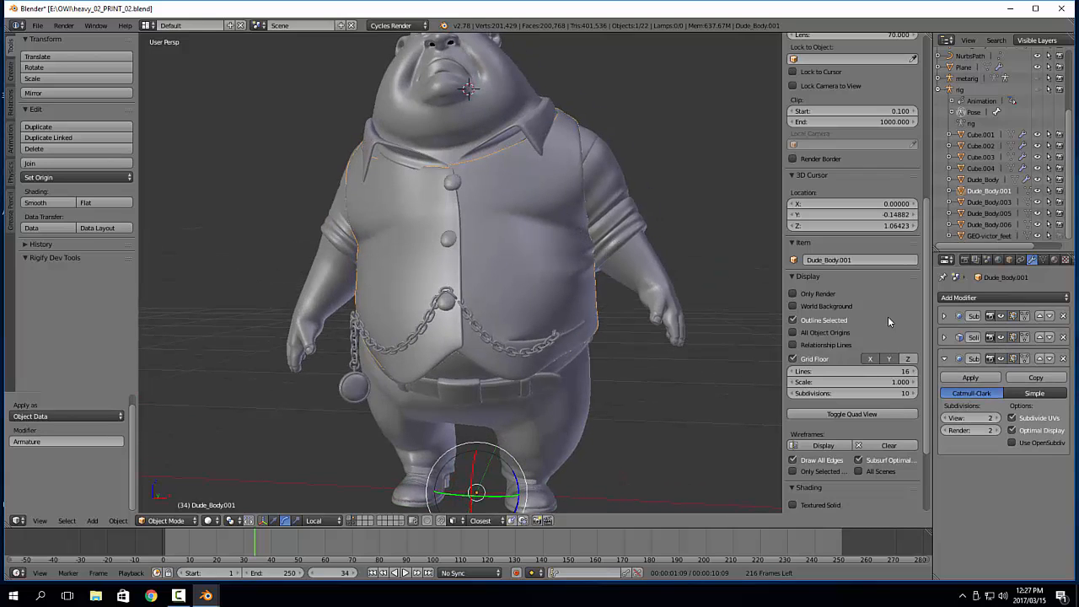
right_click(604, 252)
middle_click_drag(599, 291, 523, 237)
right_click(562, 207)
scroll(496, 202, "up", 6)
middle_click_drag(496, 202, 485, 259)
scroll(486, 265, "down", 3)
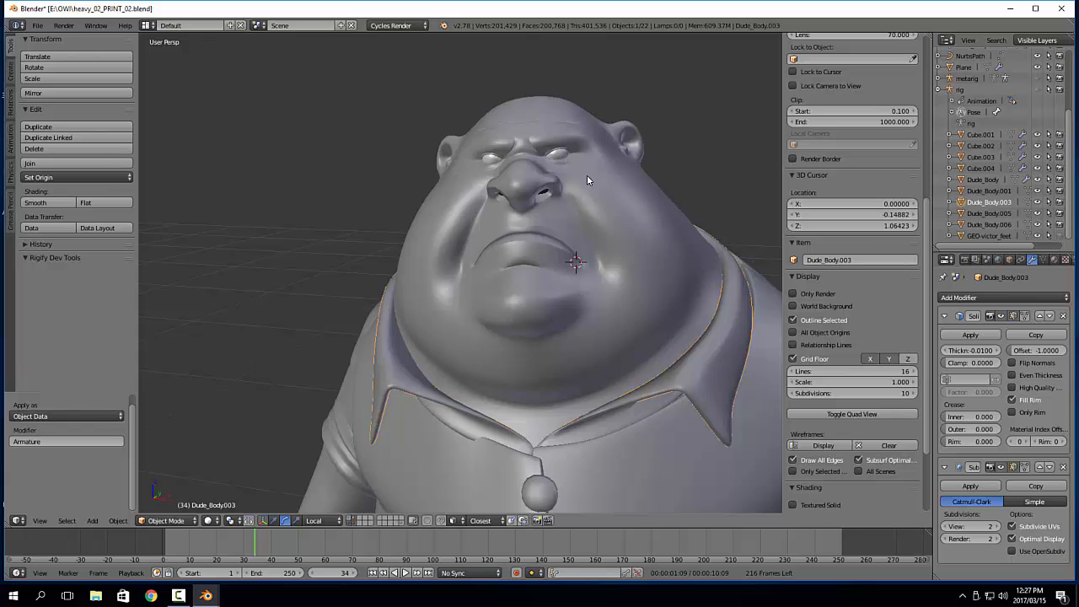
scroll(587, 175, "down", 5)
middle_click_drag(590, 270, 604, 192, "shift")
middle_click_drag(604, 192, 485, 247)
Put the vest mesh Dude_Body.001 in Sculpt Mode and adjust its shoulder and armhole area with the Grab brush
right_click(464, 263)
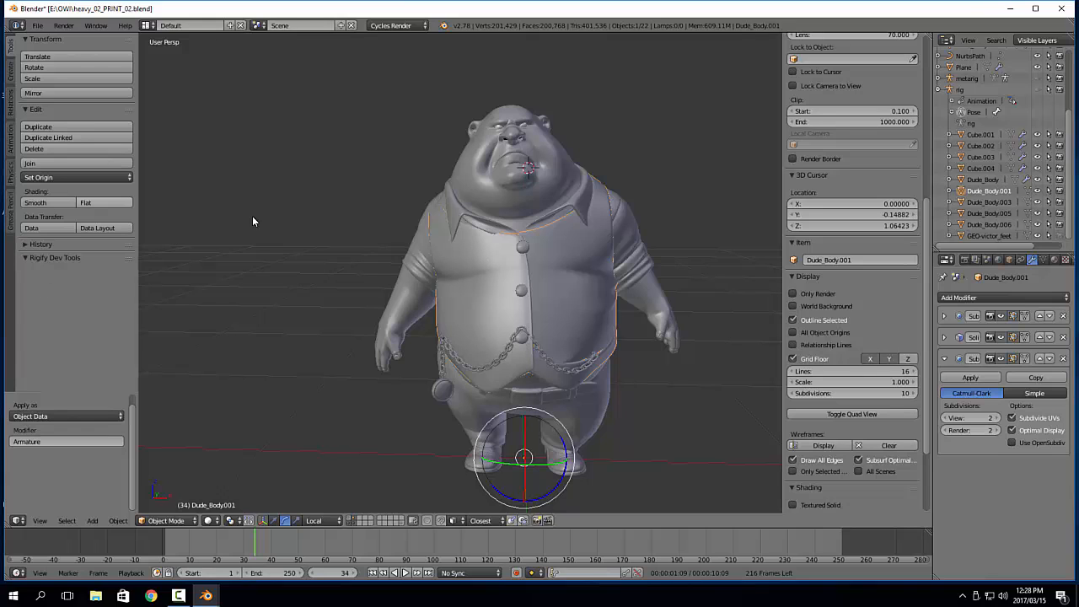
key("Tab")
left_click(281, 180)
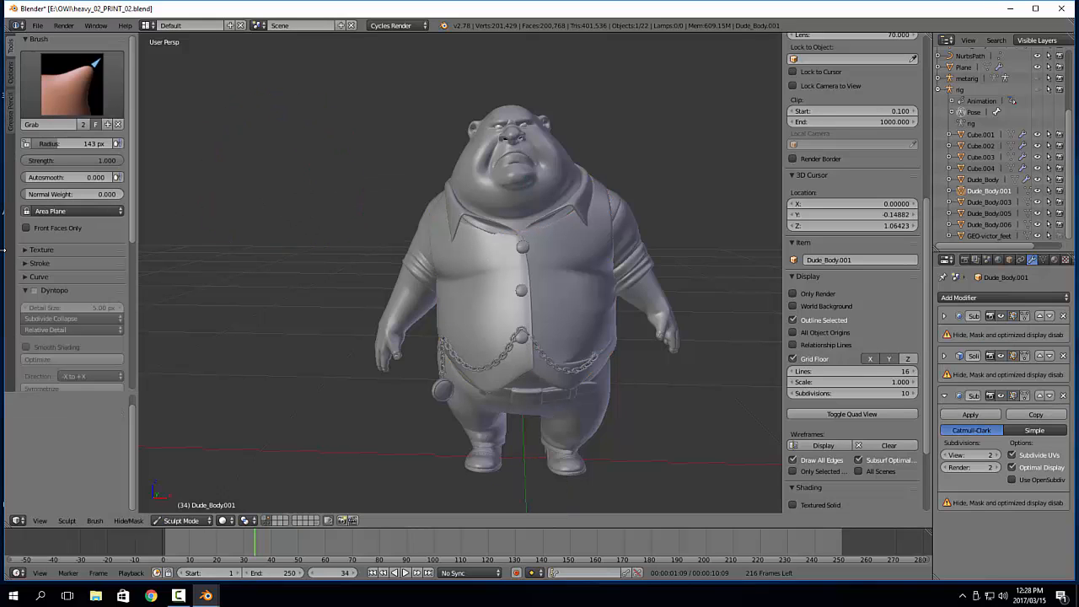
scroll(42, 287, "down", 4)
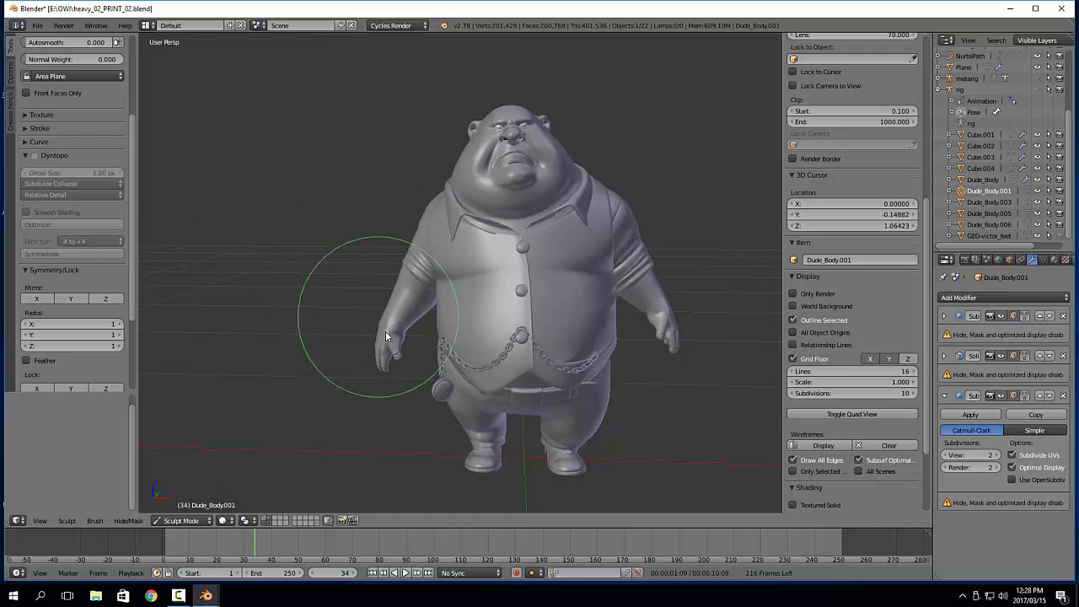
scroll(385, 317, "up", 4)
middle_click_drag(385, 317, 430, 213, "shift")
middle_click_drag(405, 273, 486, 168)
left_click_drag(487, 166, 481, 144)
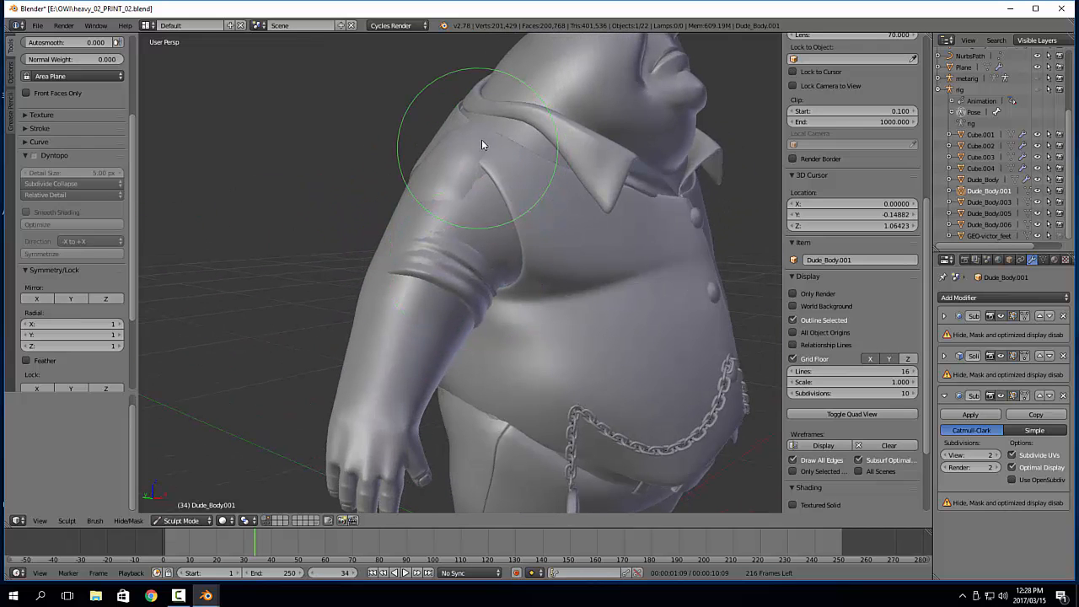
mouse_move(485, 126)
middle_mouse_down()
mouse_move(530, 138)
mouse_move(429, 144)
mouse_move(381, 132)
mouse_move(350, 246)
mouse_move(385, 194)
mouse_move(410, 237)
mouse_move(380, 282)
middle_mouse_up()
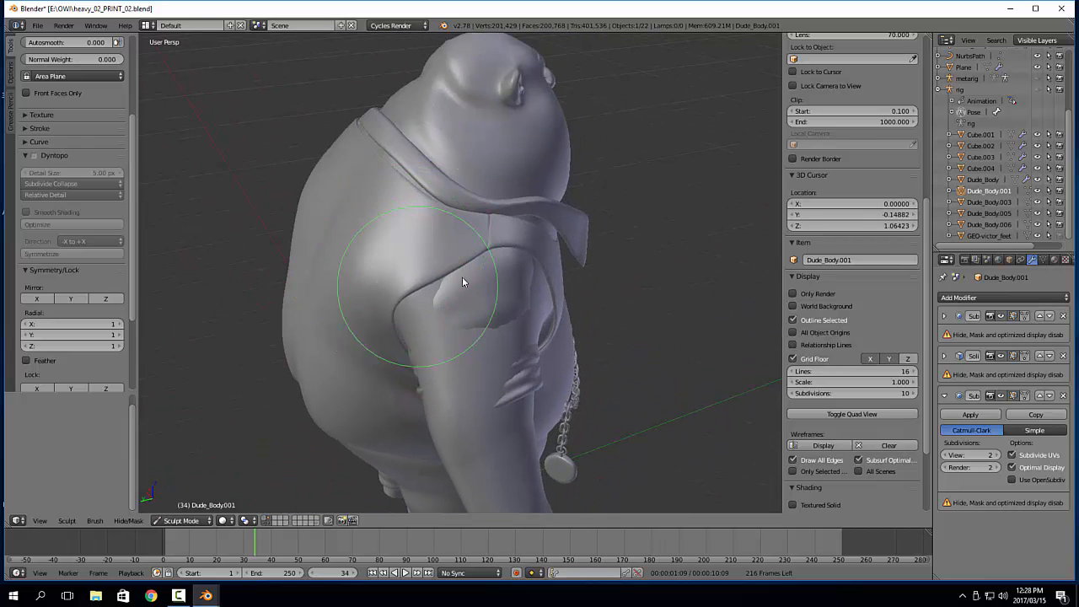
Resize the Grab brush and reshape the vest's upper edge where it meets the back of the collar
mouse_move(465, 282)
middle_mouse_down()
mouse_move(513, 254)
mouse_move(427, 295)
mouse_move(455, 335)
mouse_move(447, 321)
mouse_move(484, 285)
mouse_move(445, 270)
mouse_move(453, 303)
mouse_move(494, 258)
mouse_move(535, 285)
mouse_move(505, 276)
mouse_move(498, 295)
mouse_move(516, 285)
mouse_move(488, 285)
mouse_move(467, 268)
mouse_move(489, 258)
mouse_move(410, 241)
mouse_move(414, 261)
mouse_move(448, 236)
mouse_move(455, 274)
mouse_move(544, 272)
mouse_move(558, 295)
mouse_move(538, 327)
mouse_move(371, 299)
mouse_move(508, 275)
mouse_move(497, 224)
mouse_move(515, 264)
mouse_move(475, 373)
middle_mouse_up()
key("f")
left_click(417, 321)
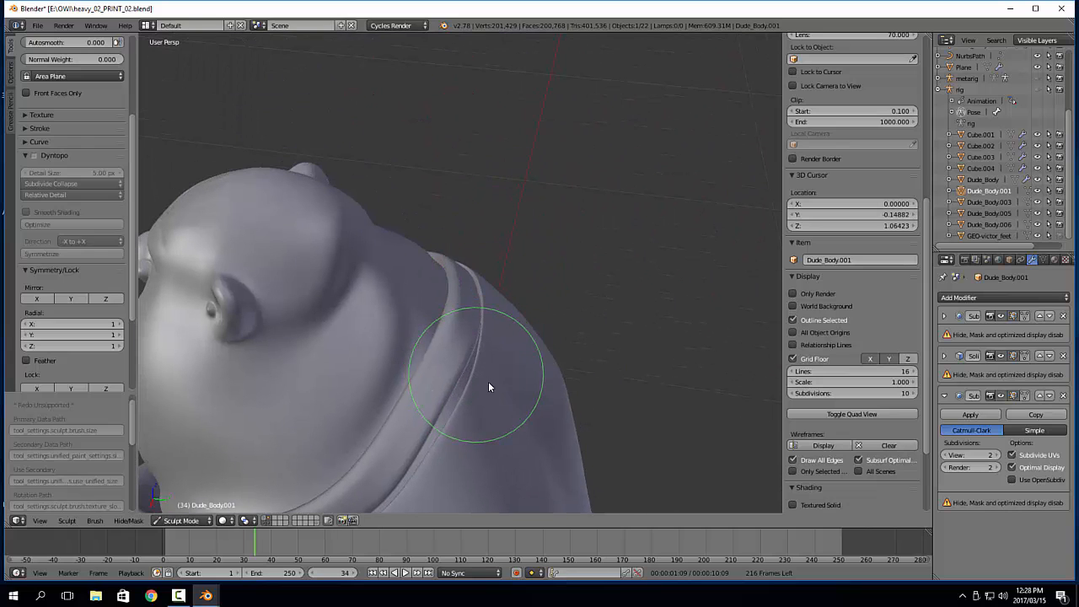
scroll(498, 329, "down", 5)
mouse_move(507, 277)
middle_mouse_down()
mouse_move(412, 252)
mouse_move(401, 226)
mouse_move(662, 229)
mouse_move(617, 286)
mouse_move(629, 234)
mouse_move(670, 231)
mouse_move(478, 253)
mouse_move(587, 247)
mouse_move(544, 214)
middle_mouse_up()
scroll(557, 236, "up", 3)
mouse_move(569, 258)
middle_mouse_down()
mouse_move(511, 246)
mouse_move(546, 189)
middle_mouse_up()
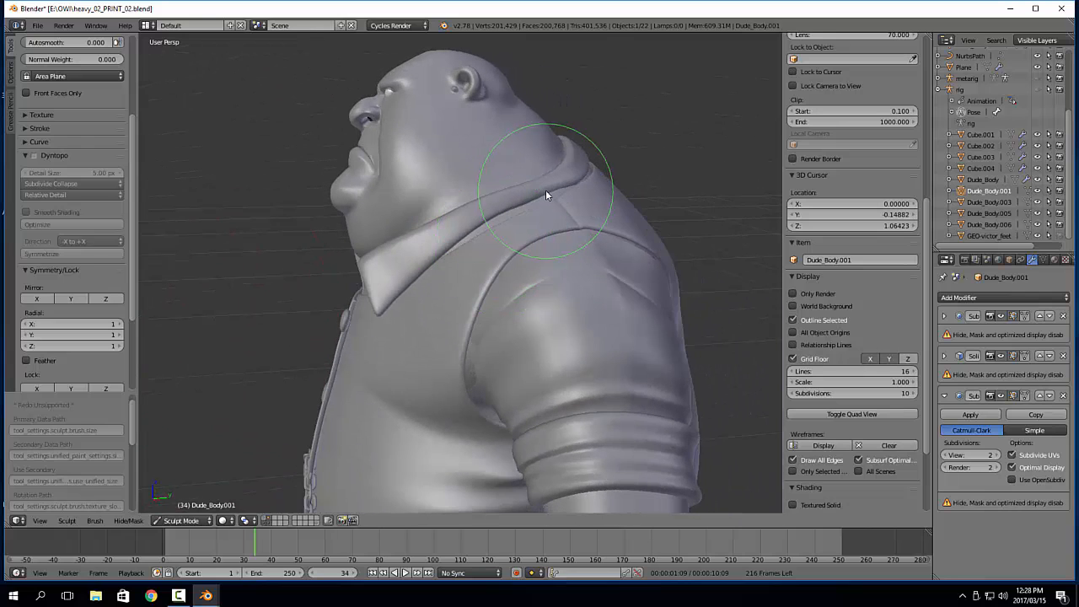
Switch to the collar mesh Dude_Body.003 in Sculpt Mode and reshape the collar along the back of the neck
key("Tab")
right_click(502, 200)
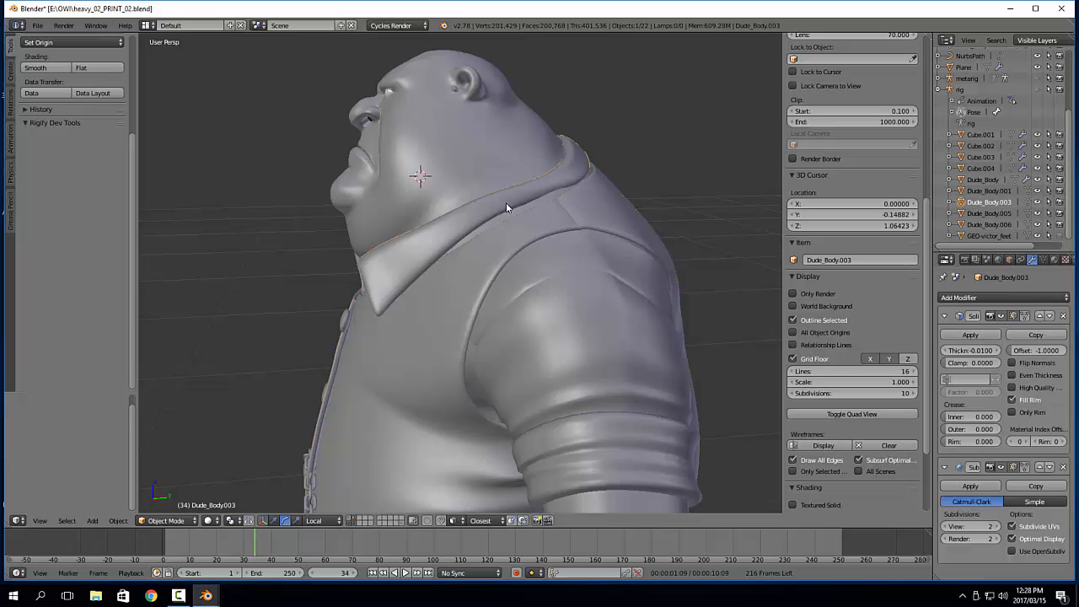
key("Tab")
mouse_move(519, 174)
middle_mouse_down()
mouse_move(533, 227)
mouse_move(553, 247)
mouse_move(574, 216)
mouse_move(528, 257)
mouse_move(582, 248)
mouse_move(693, 266)
mouse_move(647, 273)
mouse_move(665, 280)
mouse_move(664, 310)
middle_mouse_up()
key("f")
left_click(511, 252)
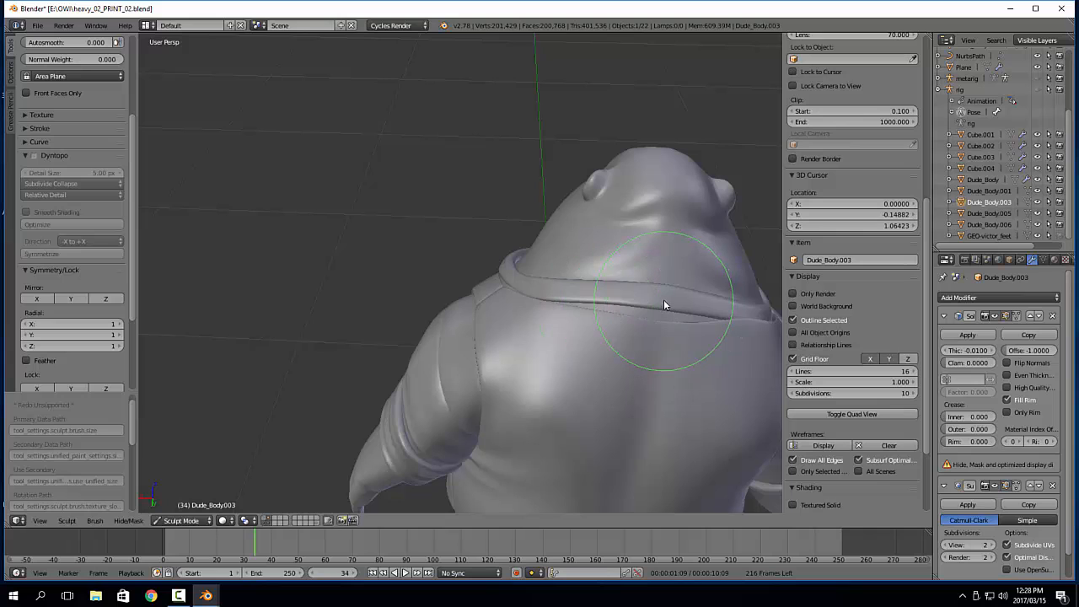
mouse_move(664, 310)
left_mouse_down()
mouse_move(614, 295)
mouse_move(577, 305)
left_mouse_up()
mouse_move(697, 313)
middle_mouse_down()
mouse_move(615, 290)
mouse_move(624, 316)
mouse_move(579, 299)
middle_mouse_up()
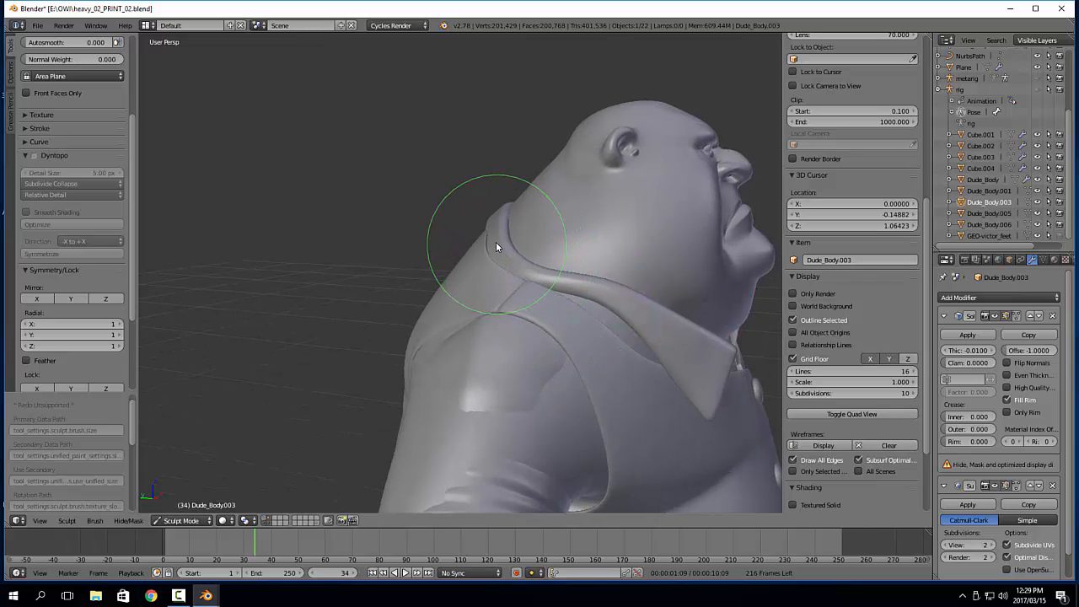
Enlarge the Grab brush and adjust the collar's side and pointed front flap against the vest
mouse_move(516, 264)
middle_mouse_down()
mouse_move(486, 282)
mouse_move(560, 333)
mouse_move(510, 329)
mouse_move(562, 311)
mouse_move(549, 292)
mouse_move(621, 303)
mouse_move(521, 321)
mouse_move(586, 321)
mouse_move(492, 309)
mouse_move(624, 315)
mouse_move(577, 273)
middle_mouse_up()
key("f")
left_click(494, 129)
mouse_move(474, 119)
left_mouse_down()
mouse_move(468, 132)
mouse_move(432, 119)
mouse_move(543, 144)
left_mouse_up()
middle_click_drag(551, 154, 509, 159)
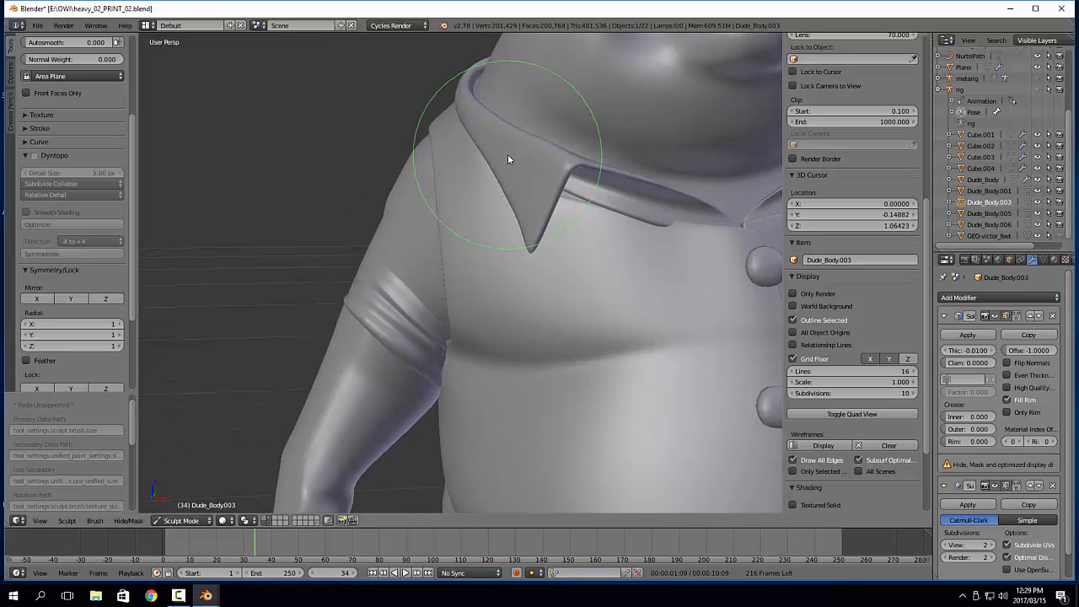
Adjust the collar's front opening beneath the chin up close, resizing the Grab brush for it
scroll(572, 178, "down", 4)
middle_click_drag(609, 190, 523, 252)
scroll(501, 260, "up", 8)
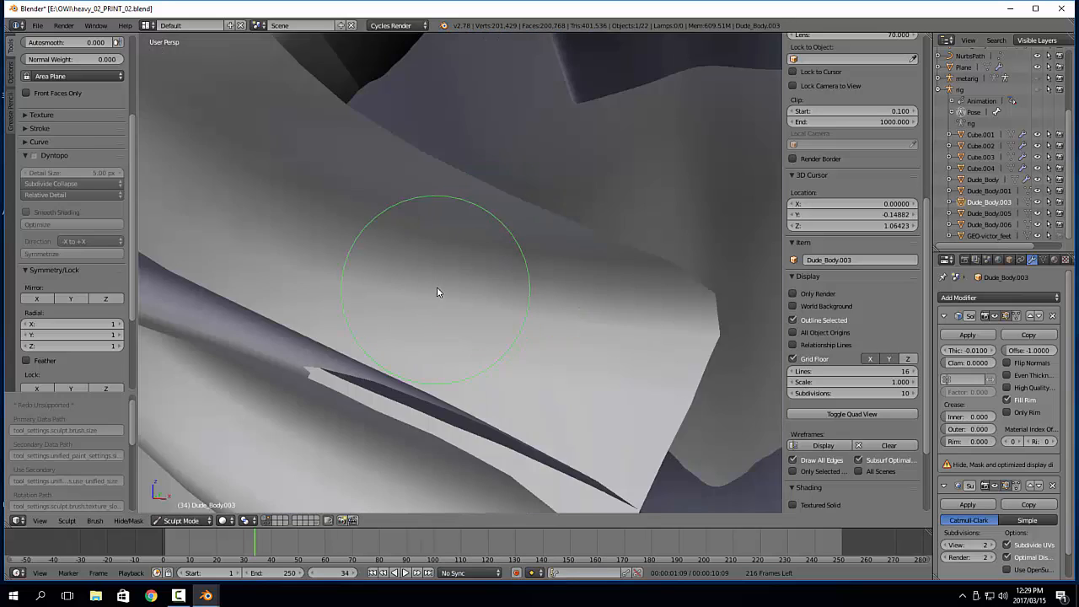
scroll(438, 285, "down", 8)
mouse_move(438, 287)
middle_mouse_down()
mouse_move(429, 301)
mouse_move(429, 277)
mouse_move(422, 330)
mouse_move(360, 336)
middle_mouse_up()
scroll(444, 296, "up", 8)
scroll(437, 299, "down", 5)
key("f")
left_click(417, 293)
In Edit Mode, move the edges of the collar's inner front band by -0.014 on local Z, and return to Object Mode
key("Tab")
left_click(459, 275)
key("2")
right_click(415, 336)
right_click(336, 334, "ctrl")
left_click_drag(383, 306, 379, 321)
middle_click_drag(375, 340, 352, 383)
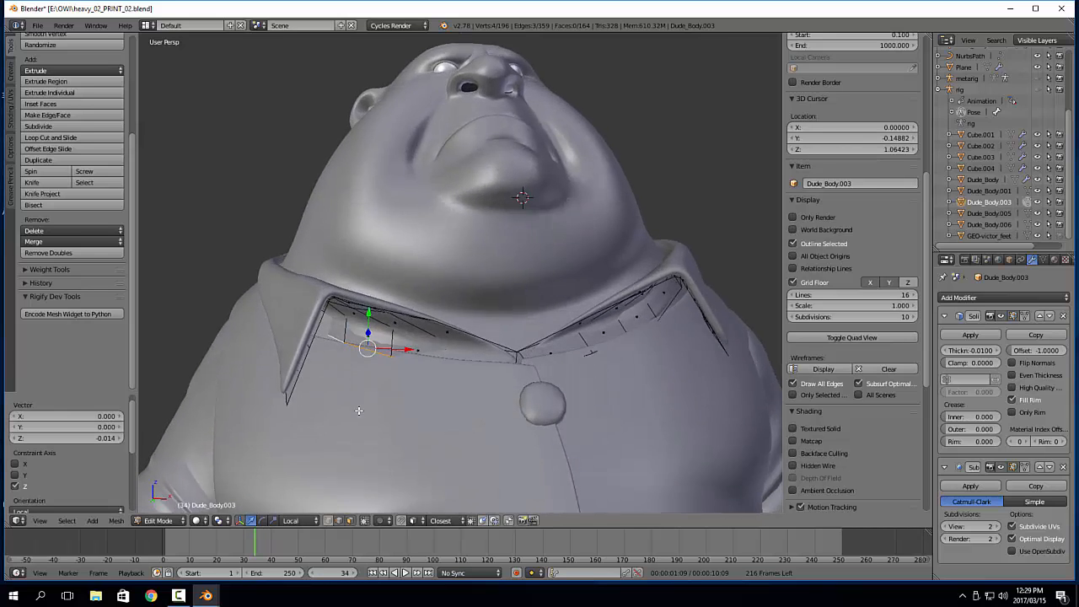
key("Tab")
scroll(349, 393, "down", 5)
scroll(546, 335, "up", 4)
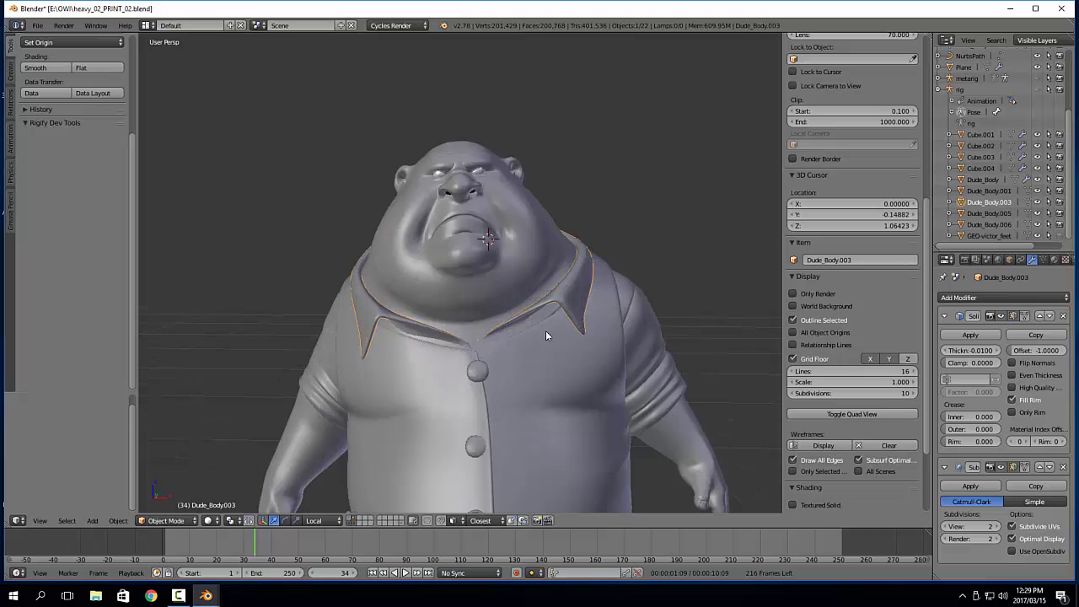
Reposition the top vest button Cube.005 against the fabric and rotate it about -3.7° to follow the chest
key("a")
scroll(598, 355, "down", 3)
middle_click_drag(573, 353, 555, 218, "shift")
scroll(555, 253, "up", 5)
right_click(497, 214)
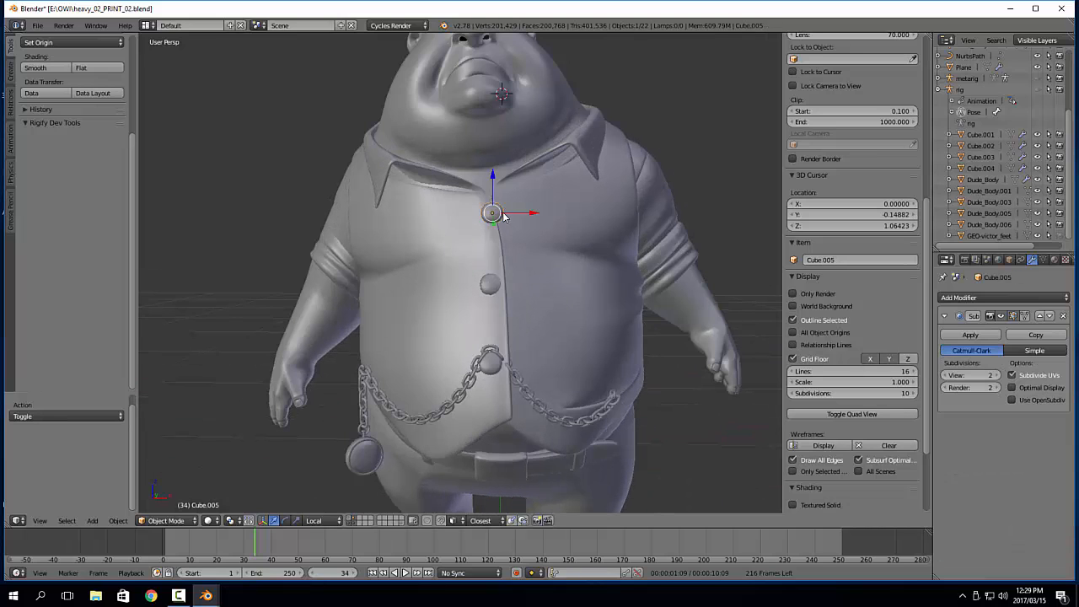
key("g")
left_click(491, 219)
middle_click_drag(498, 218, 538, 231)
key("r")
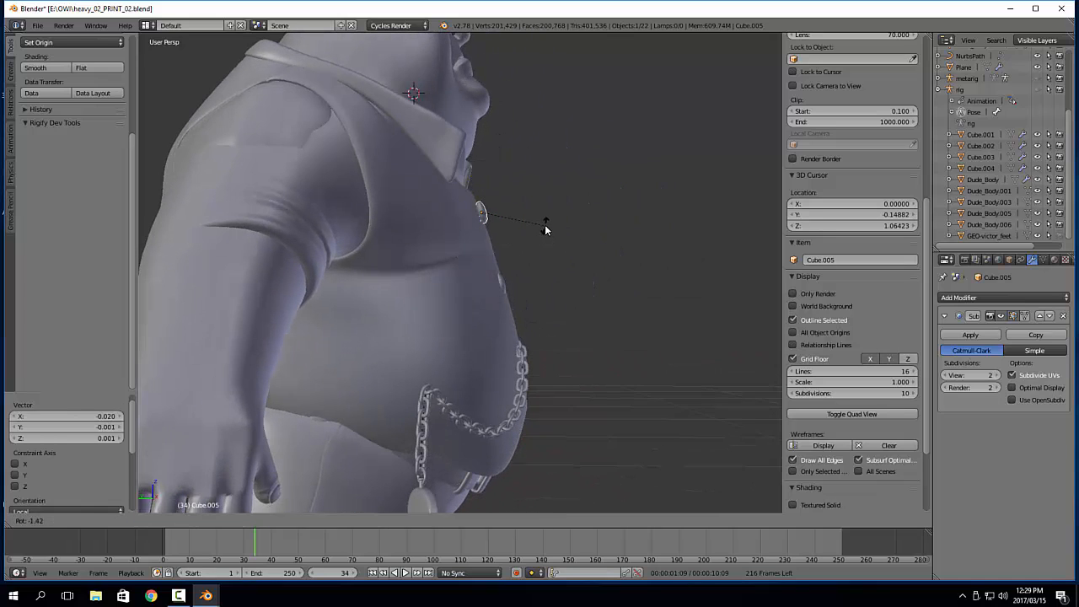
left_click(547, 222)
key("g")
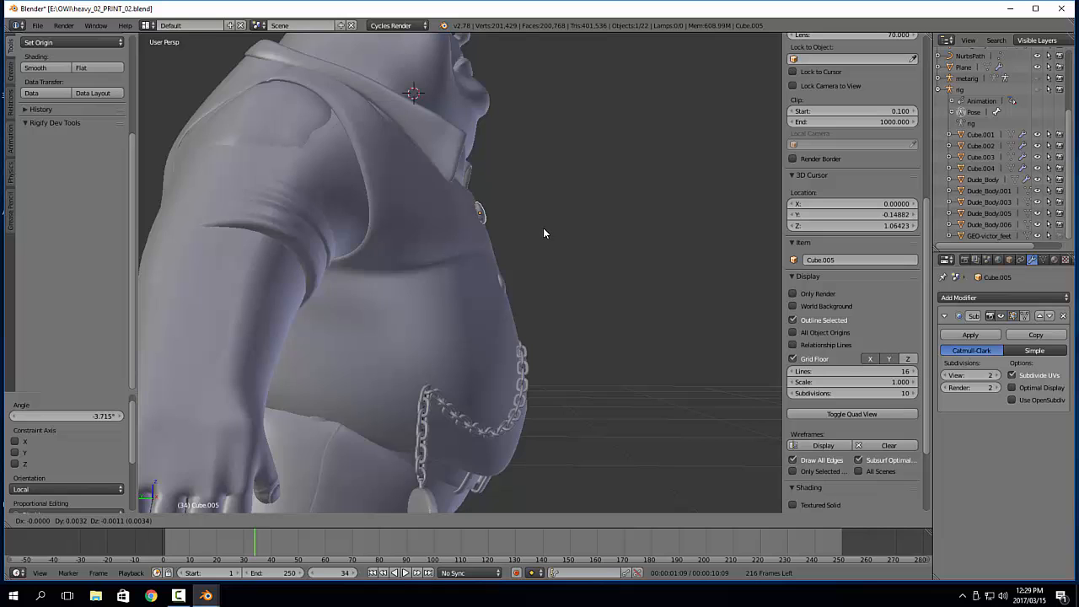
left_click(543, 227)
Move the second vest button Cube.006 by about -0.006 in local Y and 0.002 in local Z
right_click(505, 282)
key("g")
left_click(510, 286)
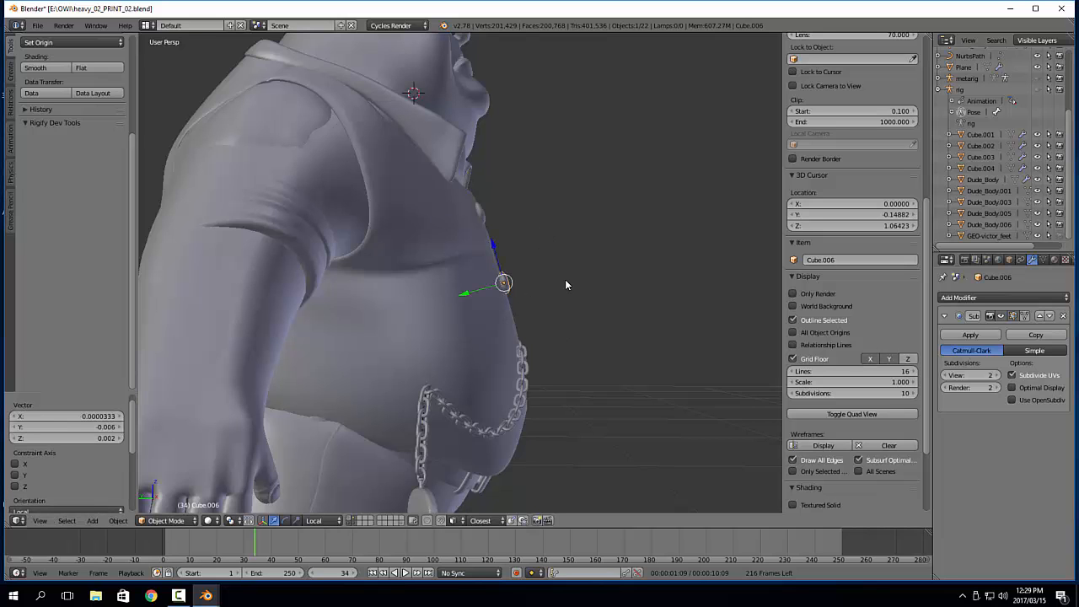
middle_click_drag(565, 281, 489, 312)
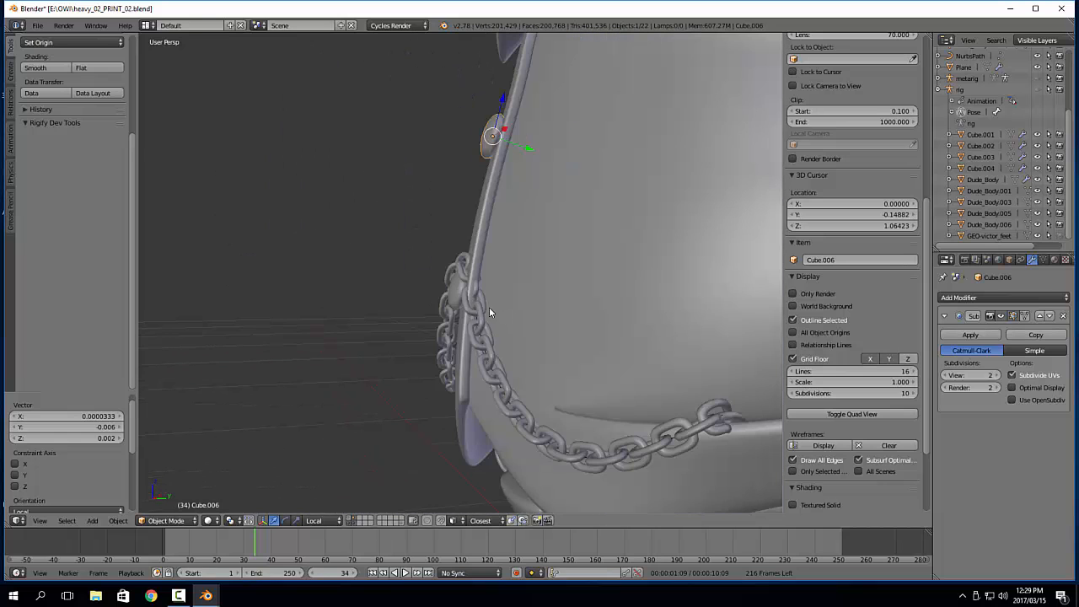
Move the lowest vest button Cube.007 by about -0.002 in local Y and rotate it -6.91° to match the belly
left_click(456, 294)
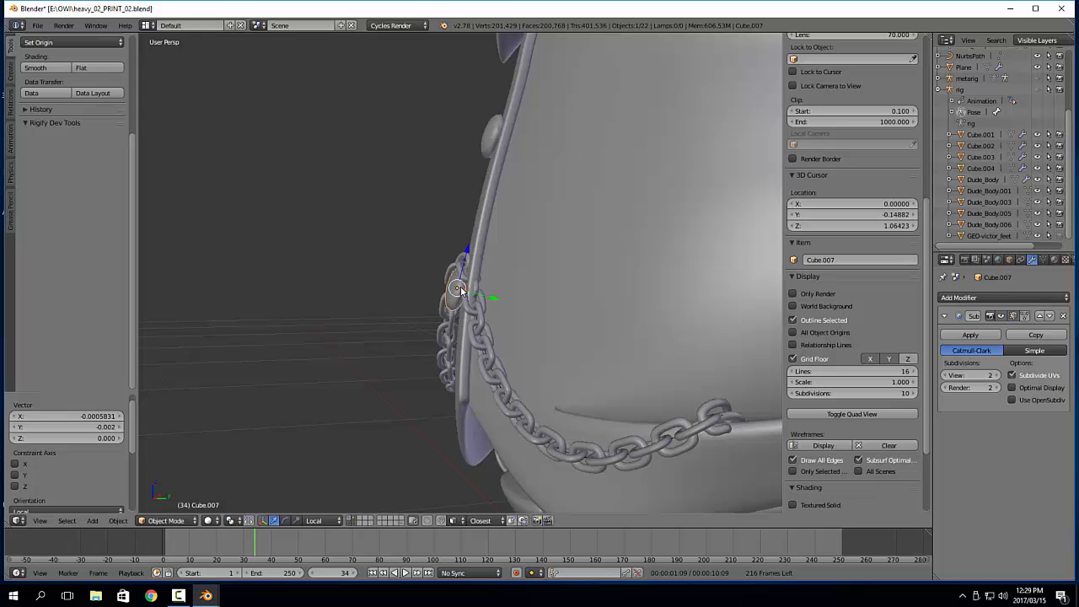
key("e")
key("r")
left_click(517, 207)
middle_click_drag(515, 211, 564, 259)
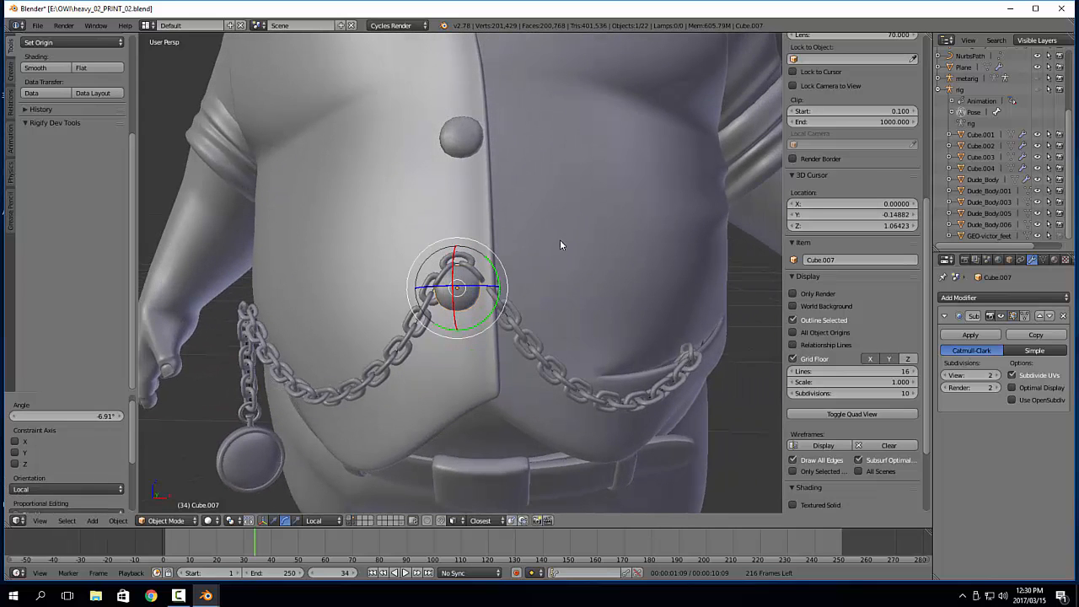
Put the sleeves mesh Dude_Body.005 in Sculpt Mode and enlarge the Grab brush to cover the upper arm
scroll(548, 244, "down", 8)
middle_click_drag(588, 284, 324, 281)
scroll(469, 239, "up", 2)
right_click(508, 237)
key("Tab")
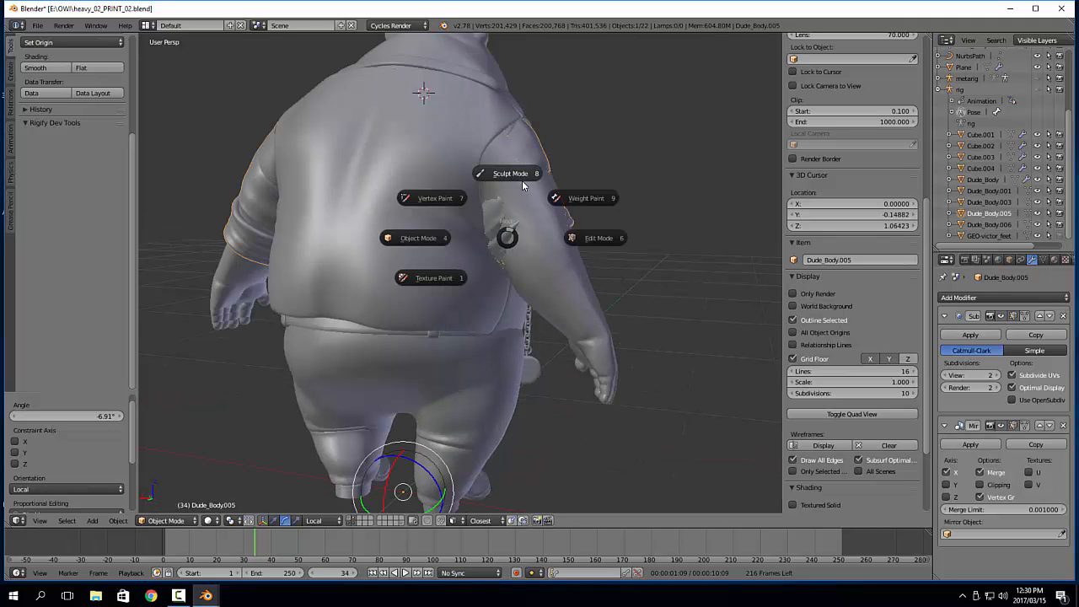
left_click(520, 181)
mouse_move(521, 180)
middle_mouse_down()
mouse_move(436, 189)
mouse_move(387, 165)
mouse_move(357, 187)
middle_mouse_up()
key("f")
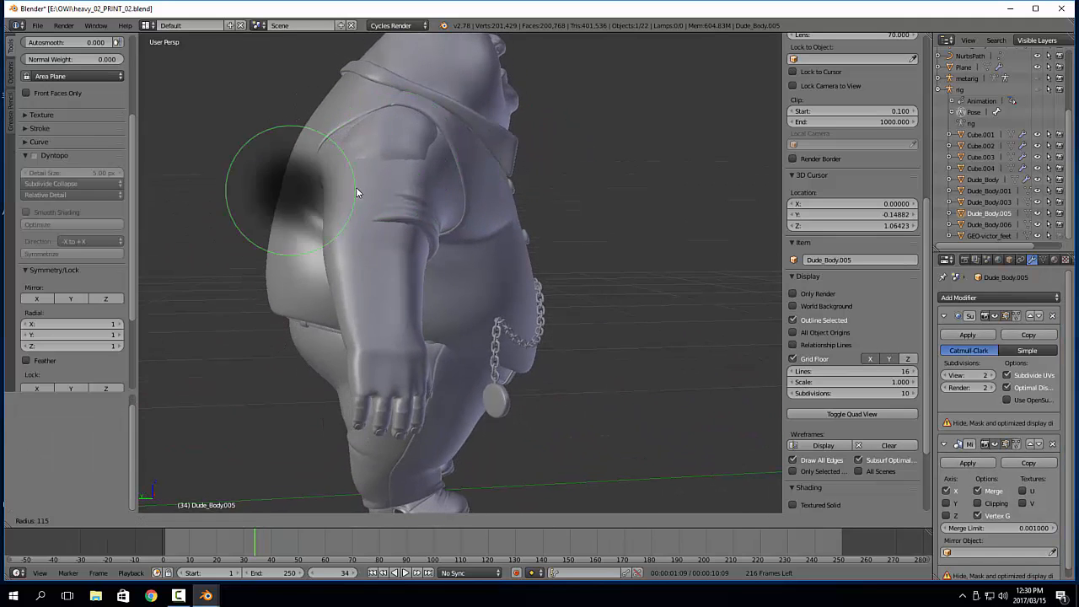
left_click(362, 205)
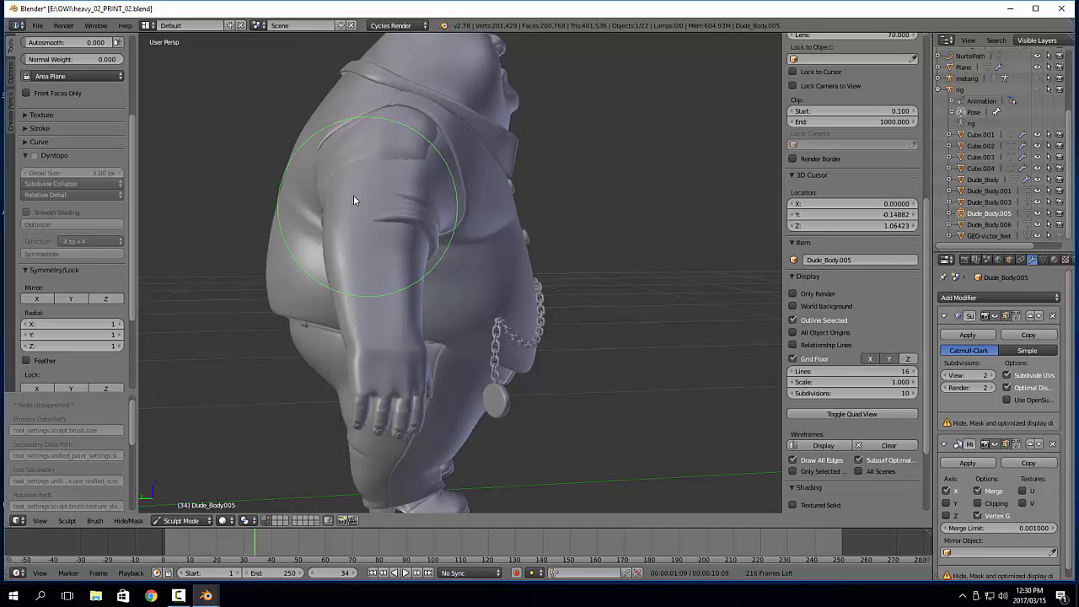
mouse_move(376, 213)
middle_mouse_down()
mouse_move(567, 224)
mouse_move(538, 240)
mouse_move(589, 241)
middle_mouse_up()
Return the sleeves mesh to Object Mode and apply its Mirror modifier
key("Tab")
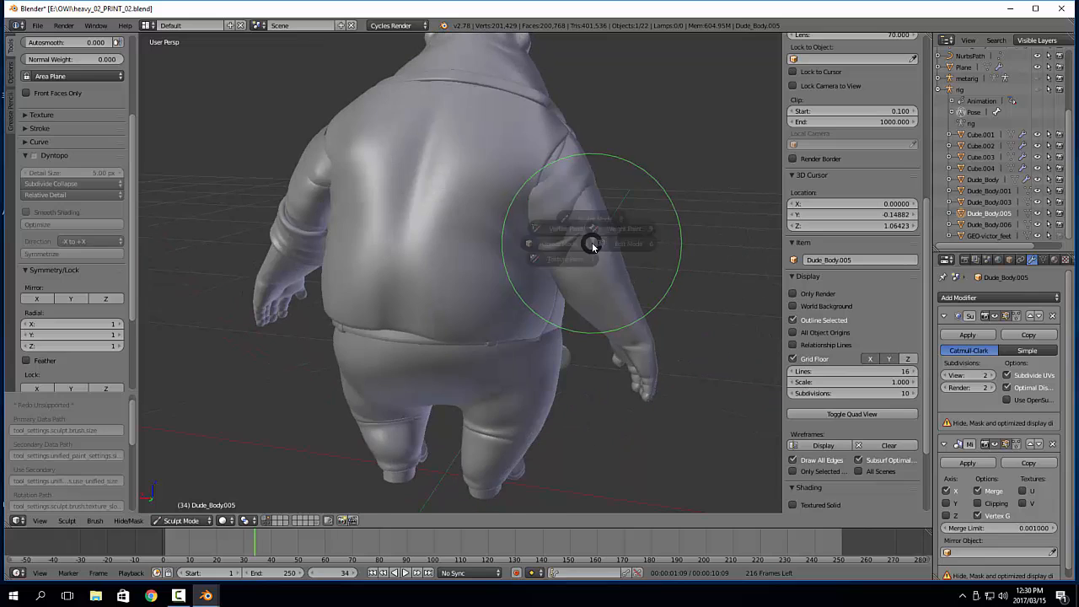
left_click(551, 242)
middle_click_drag(523, 353, 550, 352)
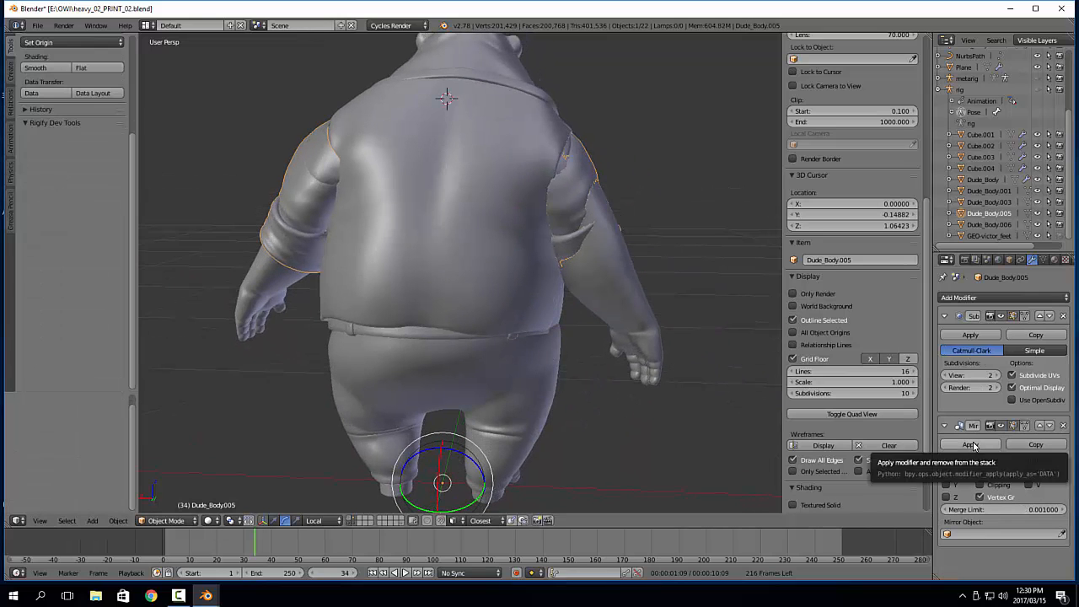
middle_click_drag(441, 313, 592, 314)
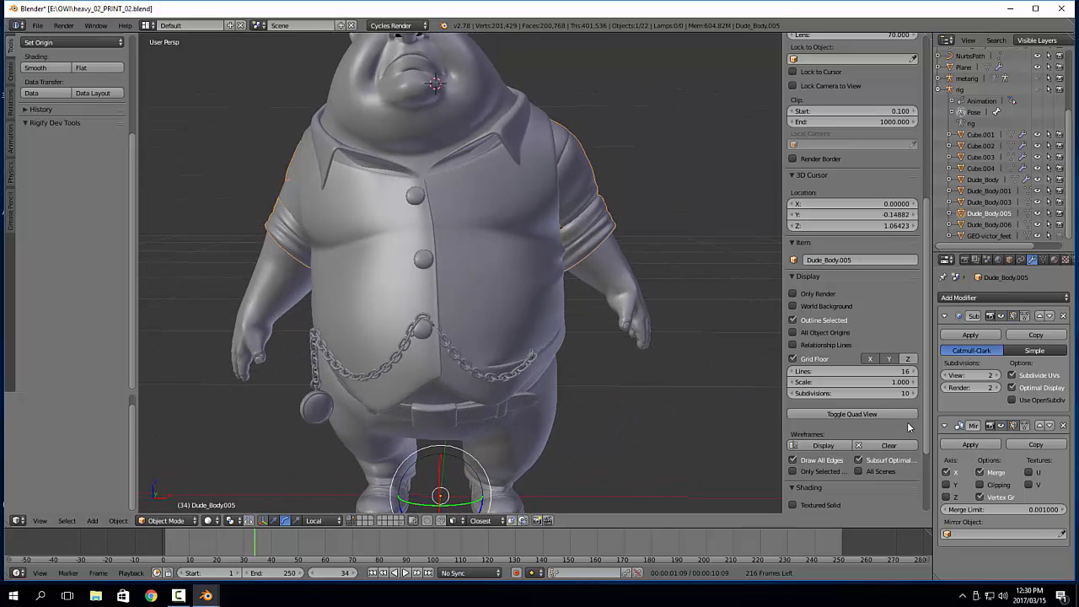
left_click(970, 444)
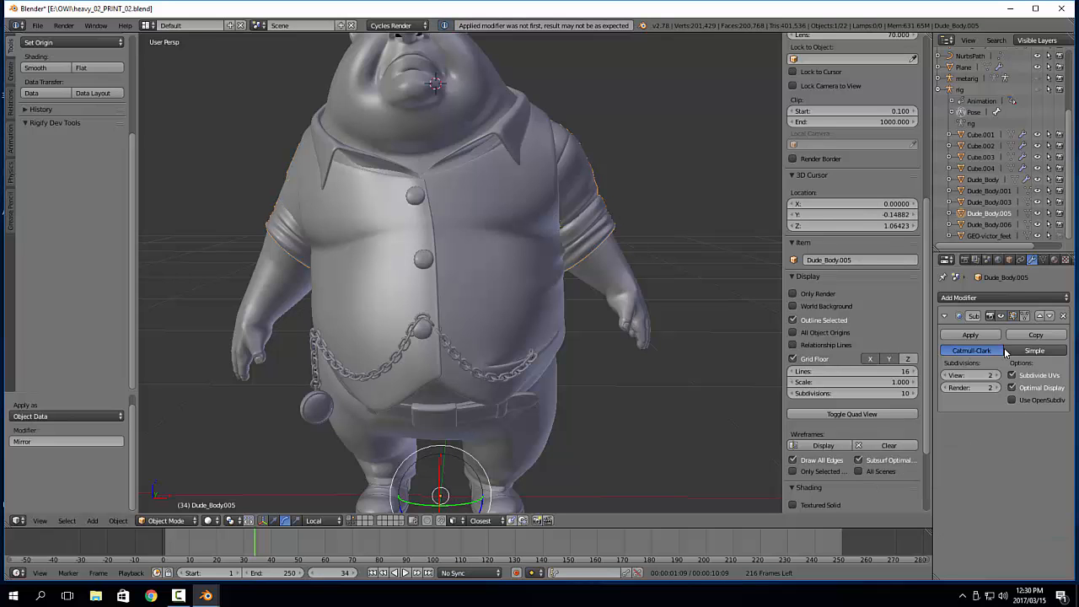
Move the Mirror modifier of the sleeves mesh Dude_Body.005 above its Subsurf modifier and apply the Mirror modifier
middle_click_drag(350, 226, 530, 295)
scroll(530, 295, "up", 3)
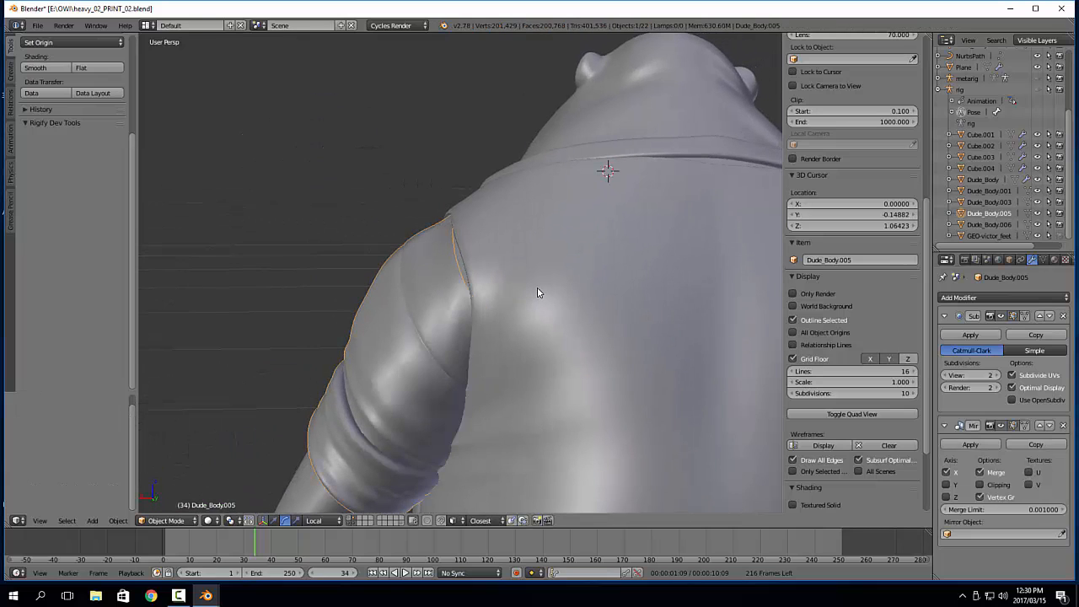
right_click(536, 297)
scroll(571, 328, "down", 4)
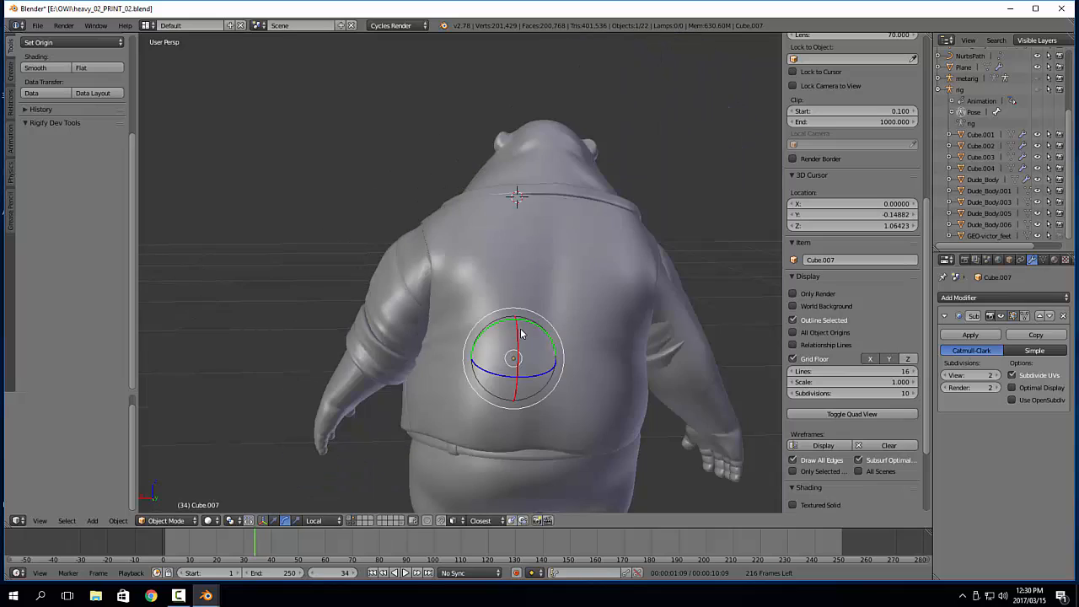
scroll(544, 330, "up", 2)
right_click(636, 278)
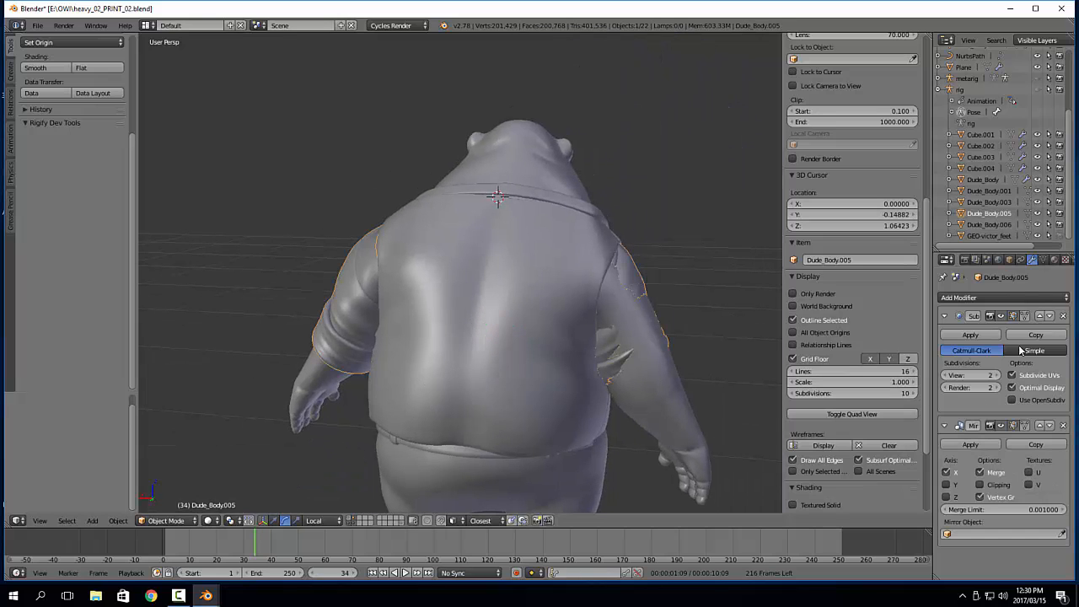
left_click(1043, 262)
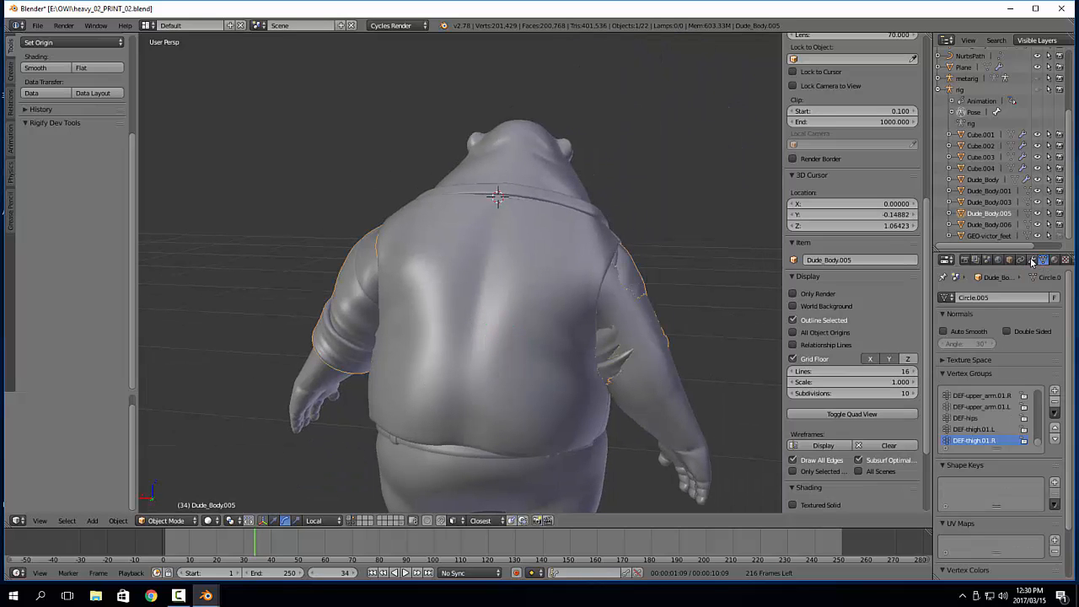
left_click(1032, 259)
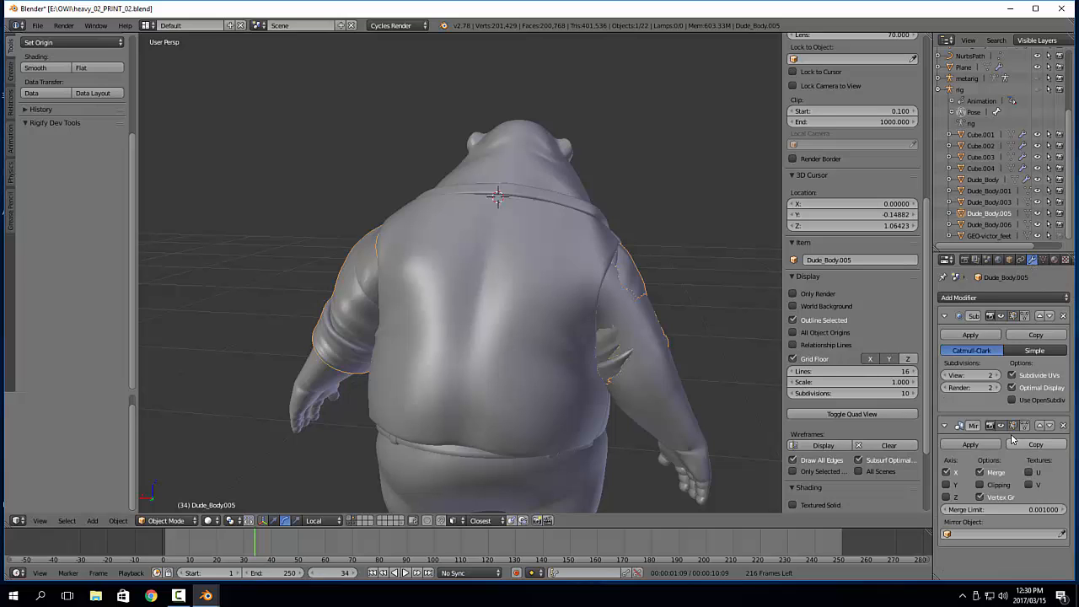
left_click(1040, 425)
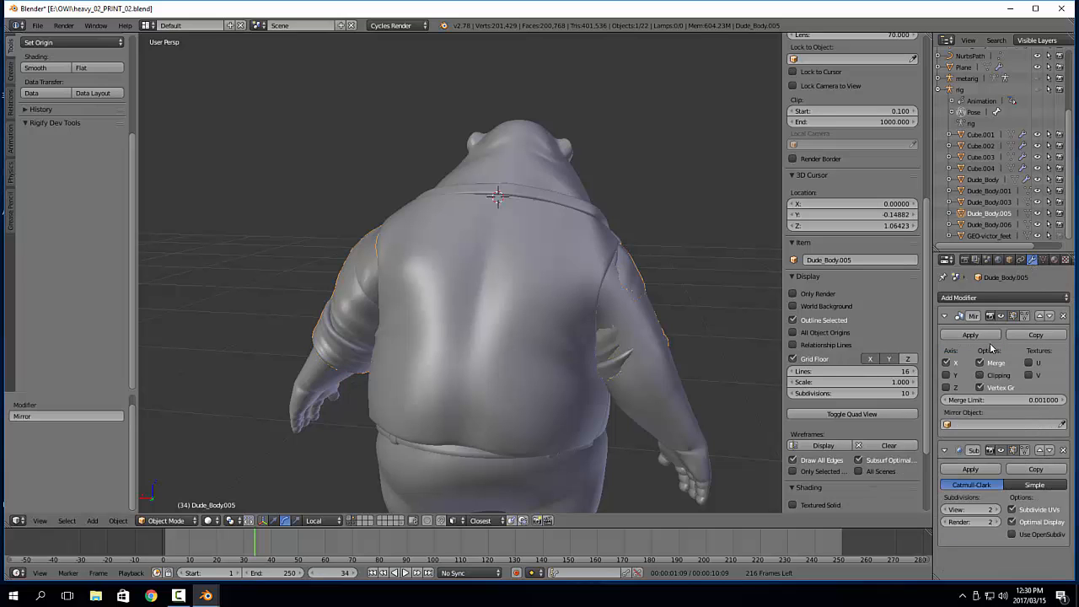
left_click(971, 335)
Put the sleeves mesh in Sculpt Mode and pull the back of the upper sleeve into shape with the Grab brush
mouse_move(481, 365)
middle_mouse_down()
mouse_move(555, 360)
mouse_move(469, 356)
mouse_move(525, 361)
middle_mouse_up()
key("Tab")
left_click(381, 278)
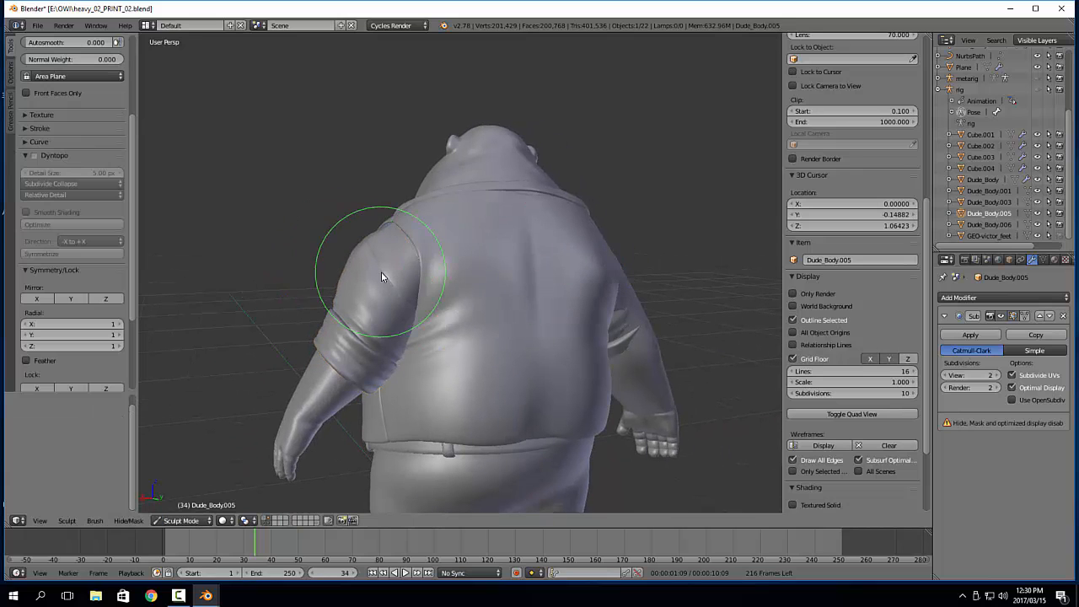
mouse_move(385, 266)
middle_mouse_down()
mouse_move(331, 268)
mouse_move(402, 281)
middle_mouse_up()
mouse_move(474, 290)
middle_mouse_down()
mouse_move(423, 367)
mouse_move(487, 316)
middle_mouse_up()
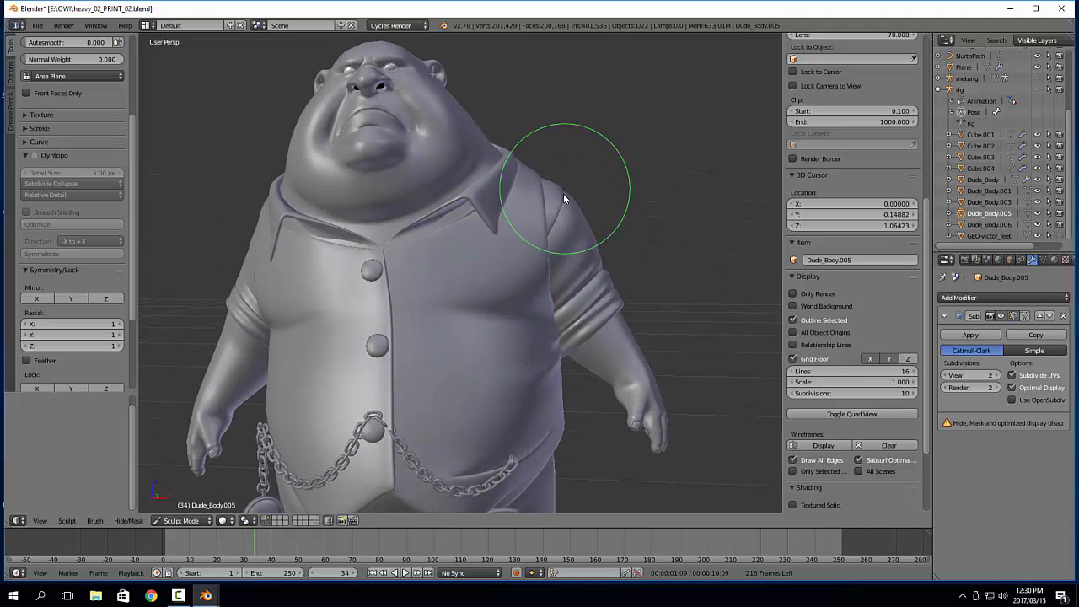
Enlarge the Grab brush and reshape the rolled-up sleeve around the upper arm from the side
mouse_move(299, 259)
middle_mouse_down()
mouse_move(360, 266)
mouse_move(307, 275)
mouse_move(396, 275)
middle_mouse_up()
scroll(360, 266, "down", 4)
key("f")
left_click(350, 269)
scroll(341, 295, "up", 3)
middle_click_drag(329, 299, 473, 304)
middle_click_drag(407, 321, 371, 326)
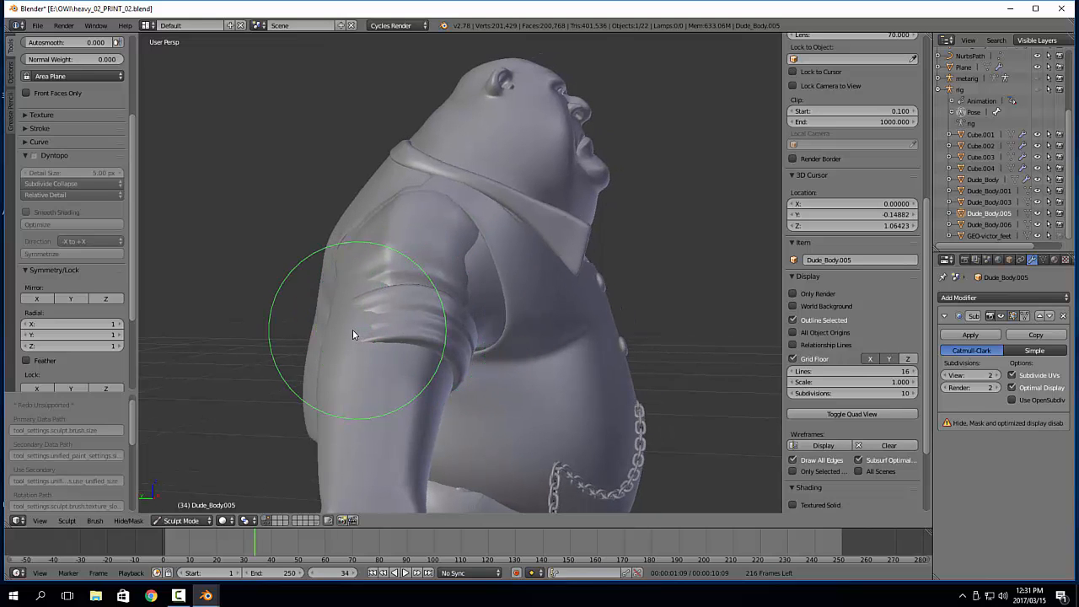
Adjust the sleeve's shoulder area with the Grab brush and return the sleeves mesh to Object Mode
mouse_move(343, 287)
middle_mouse_down()
mouse_move(364, 297)
mouse_move(321, 352)
mouse_move(397, 337)
mouse_move(385, 309)
mouse_move(324, 330)
mouse_move(520, 325)
mouse_move(419, 328)
mouse_move(531, 296)
mouse_move(424, 359)
mouse_move(557, 245)
mouse_move(575, 341)
mouse_move(459, 321)
mouse_move(555, 350)
mouse_move(622, 342)
mouse_move(526, 410)
mouse_move(598, 379)
mouse_move(650, 413)
mouse_move(602, 362)
mouse_move(564, 294)
middle_mouse_up()
mouse_move(449, 188)
left_mouse_down()
mouse_move(429, 199)
mouse_move(432, 220)
left_mouse_up()
mouse_move(477, 222)
middle_mouse_down()
mouse_move(352, 244)
mouse_move(511, 212)
mouse_move(463, 259)
mouse_move(469, 135)
mouse_move(458, 181)
middle_mouse_up()
scroll(476, 173, "down", 8)
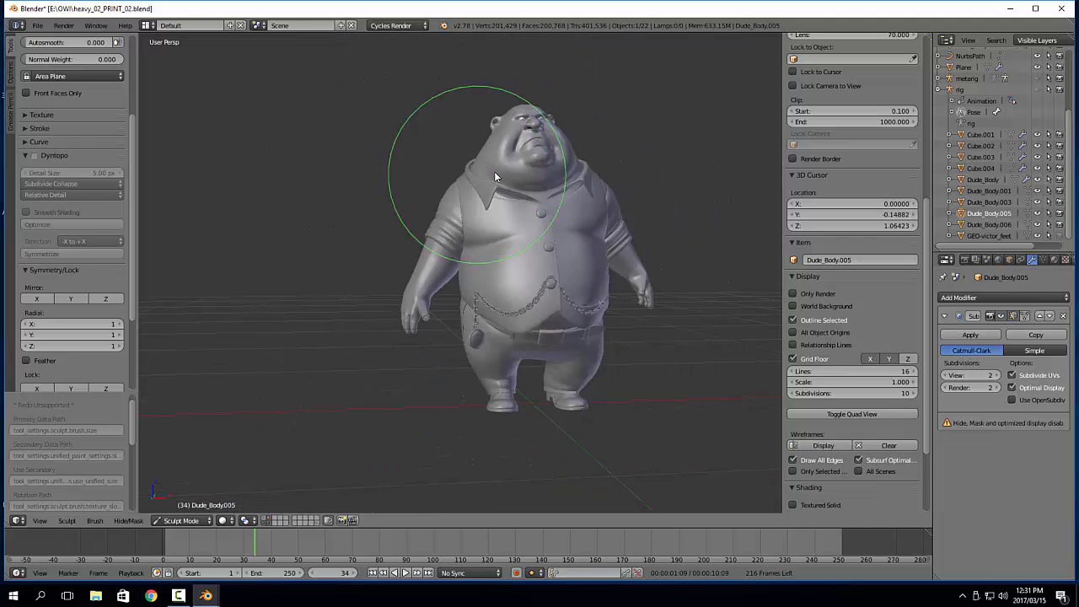
middle_click_drag(528, 229, 564, 248)
key("Tab")
left_click(496, 258)
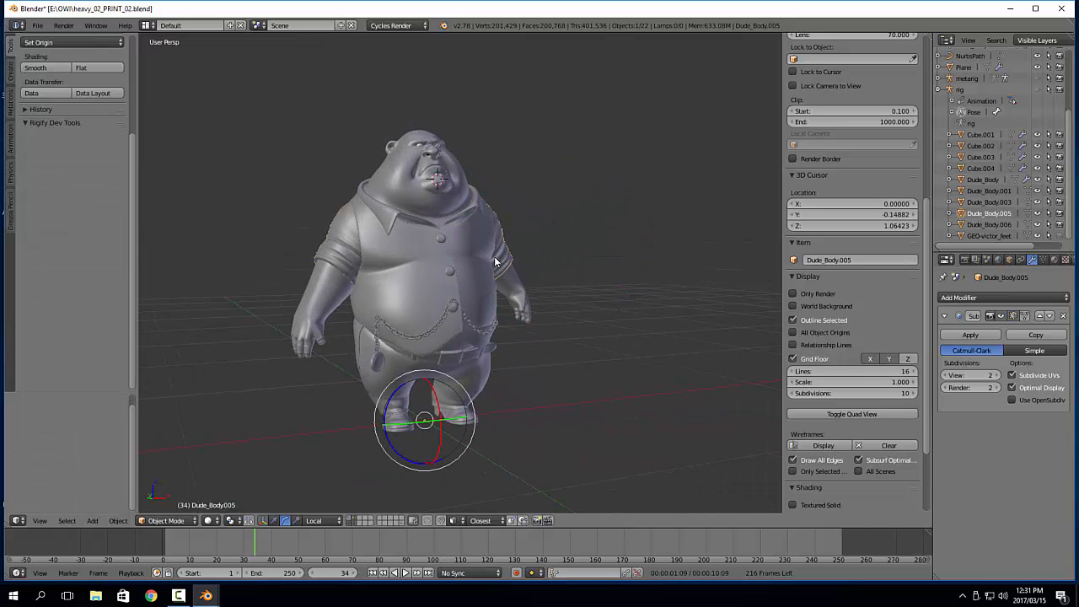
Display the character in rendered viewport shading and set the world surface color to a medium grey
middle_click_drag(496, 258, 653, 199)
key("shift+z")
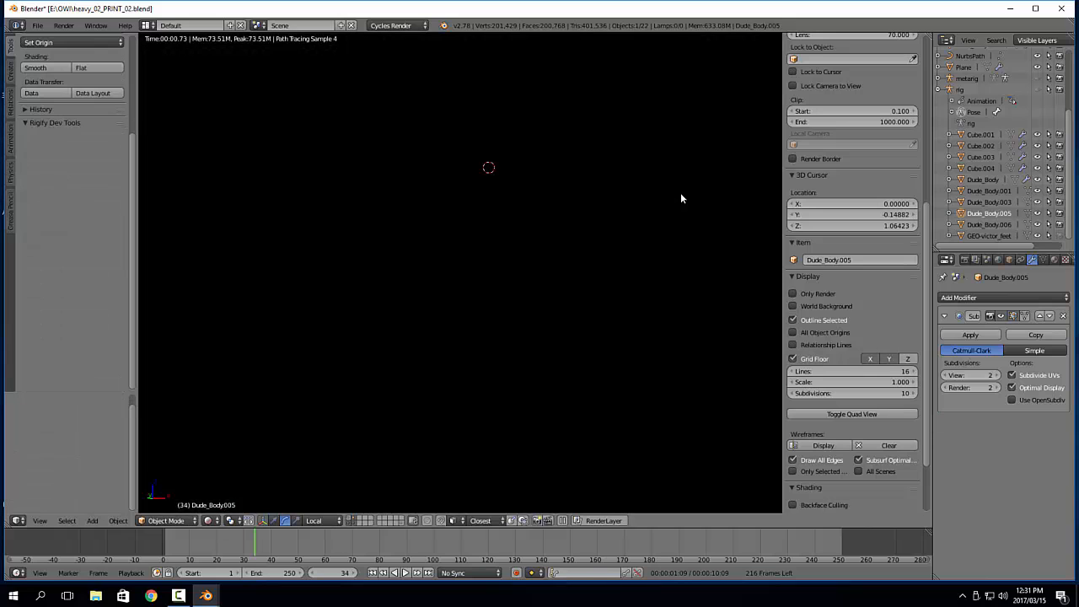
key("shift+z")
left_click(998, 260)
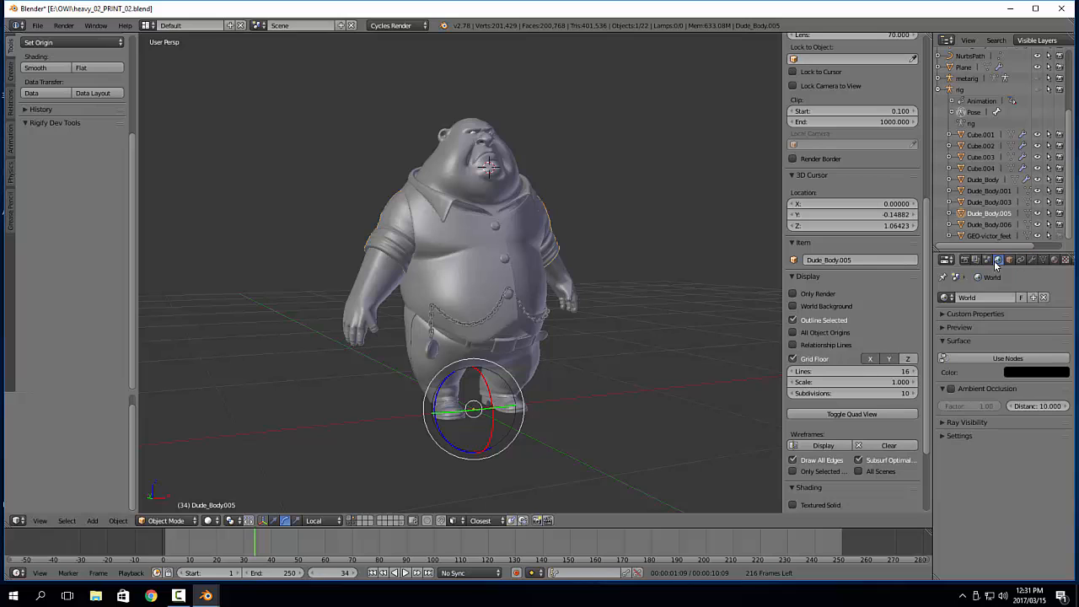
left_click(1029, 371)
left_click_drag(1061, 260, 1060, 221)
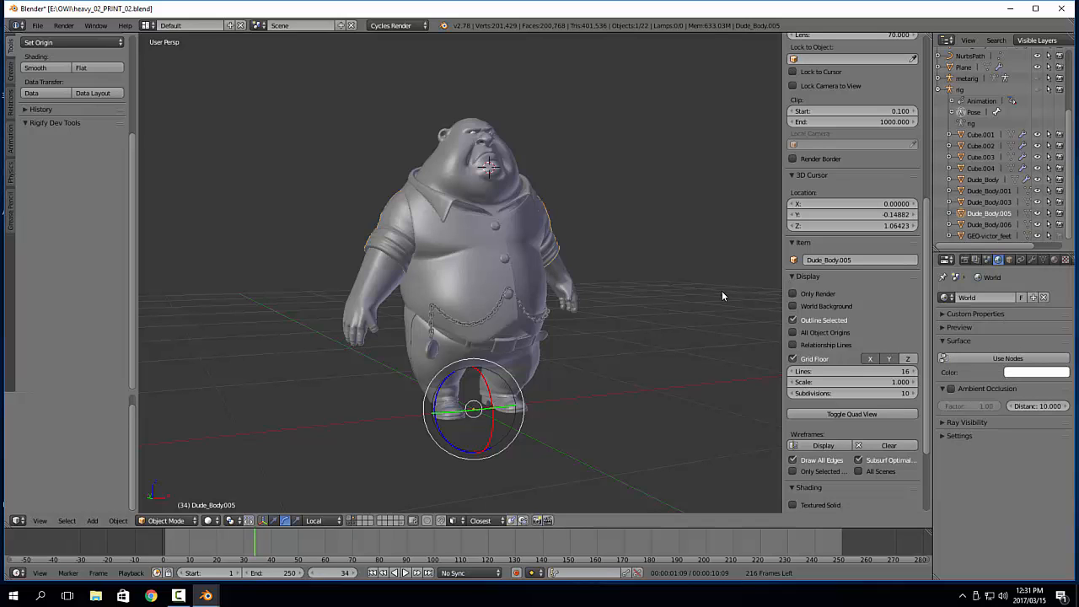
key("shift+z")
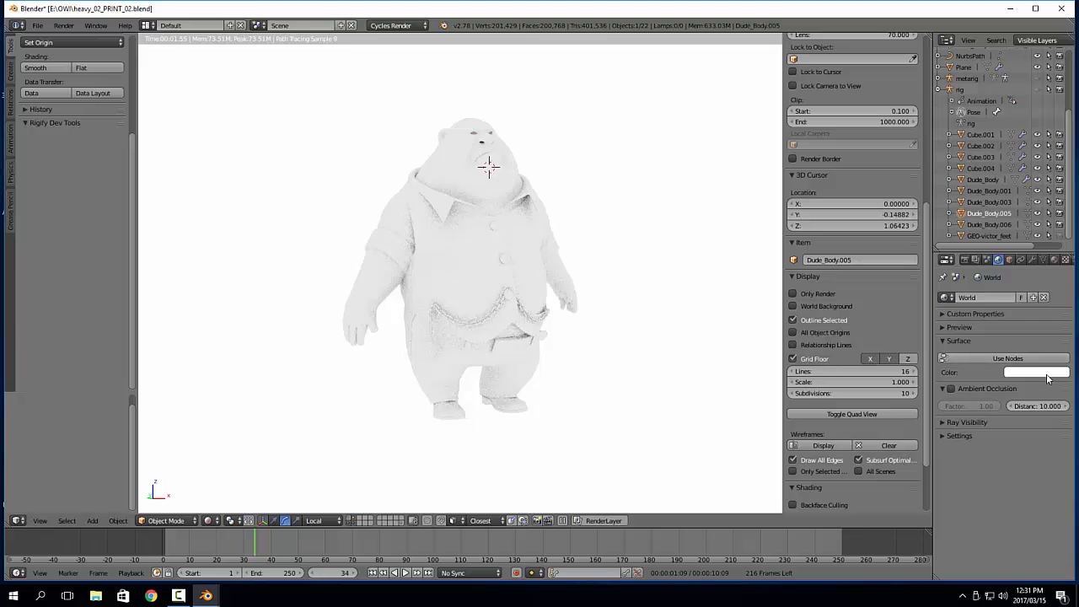
left_click(1050, 373)
left_click(1061, 258)
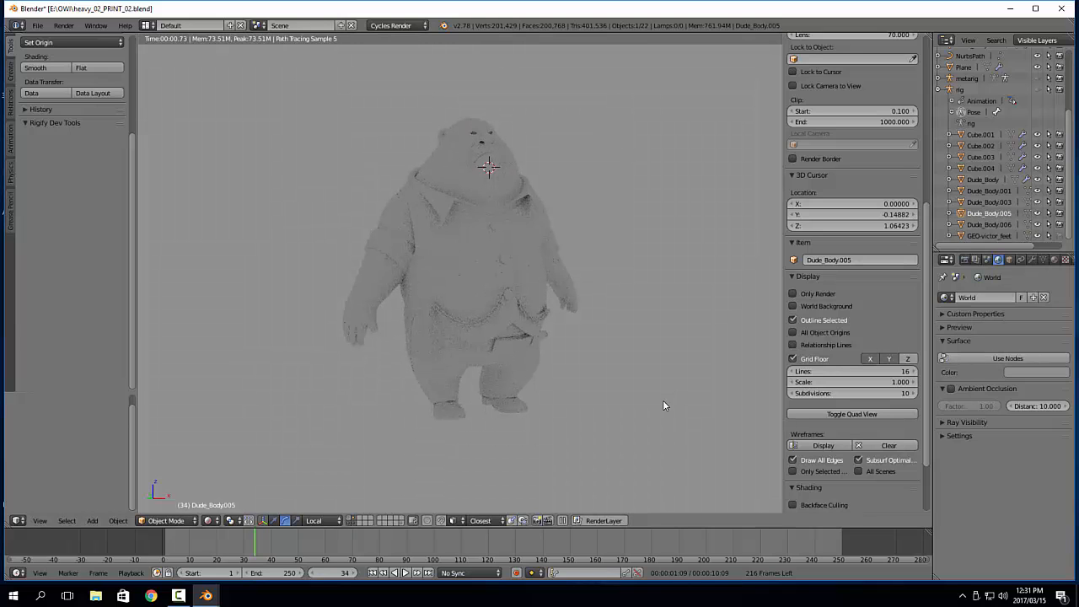